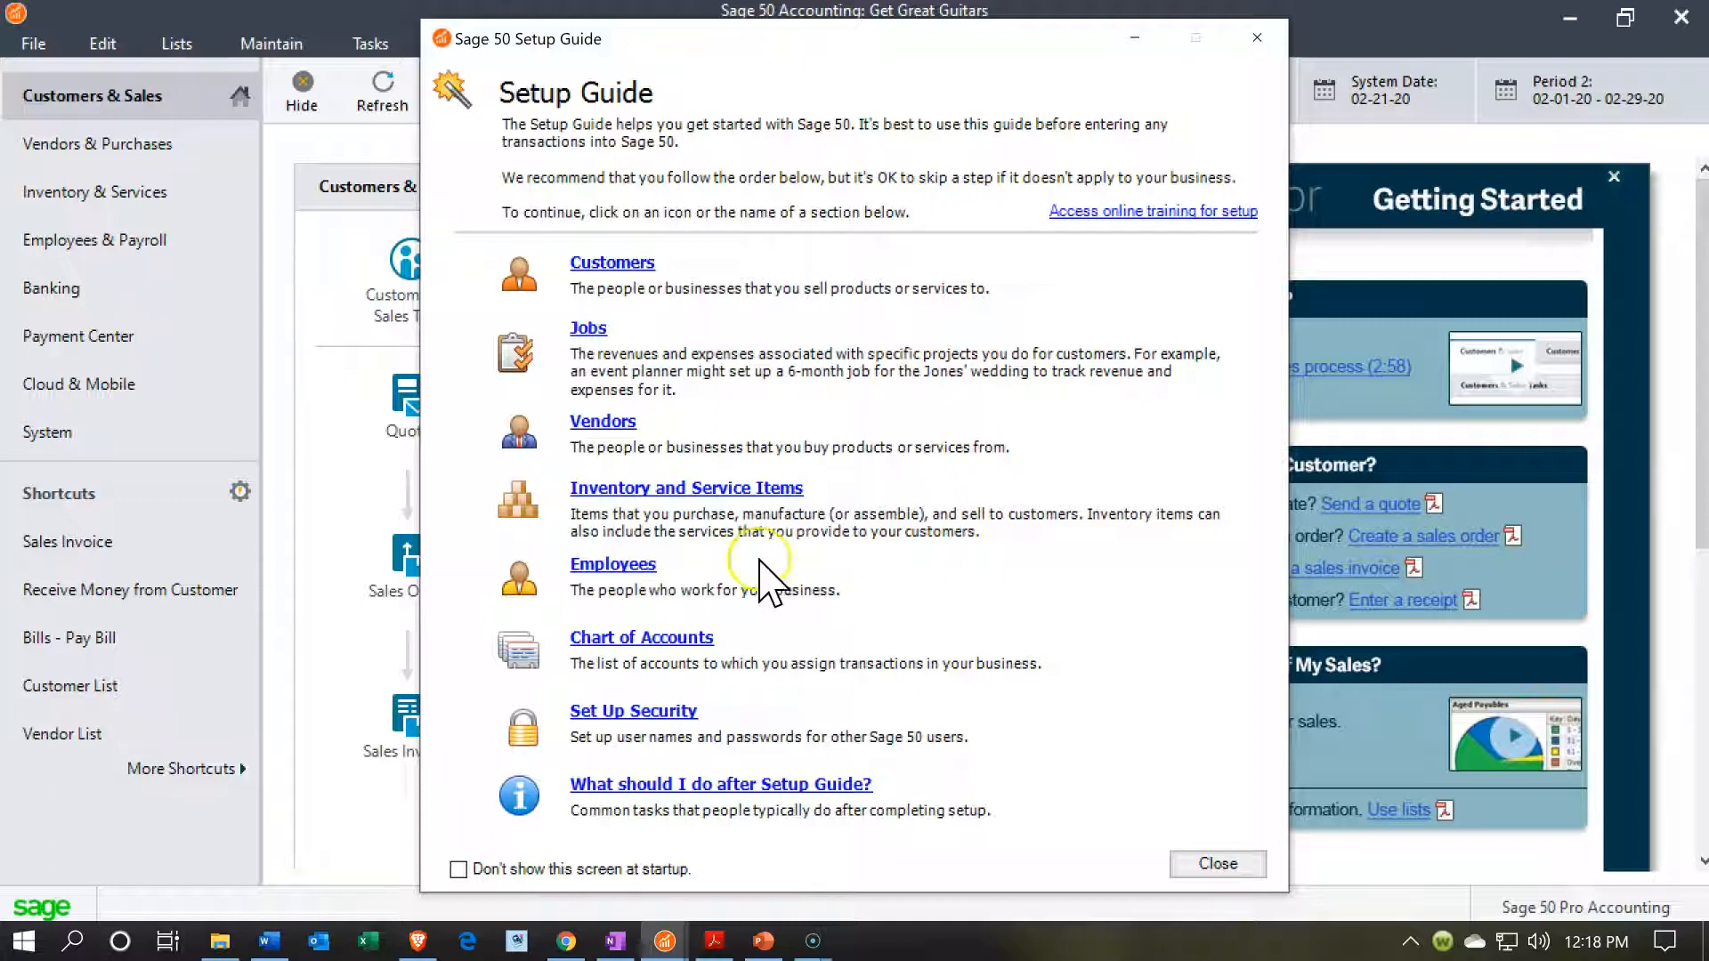
Open the setup guide's Inventory and Service Items section, choose to enter items now, and start a new item record.
left_click(709, 489)
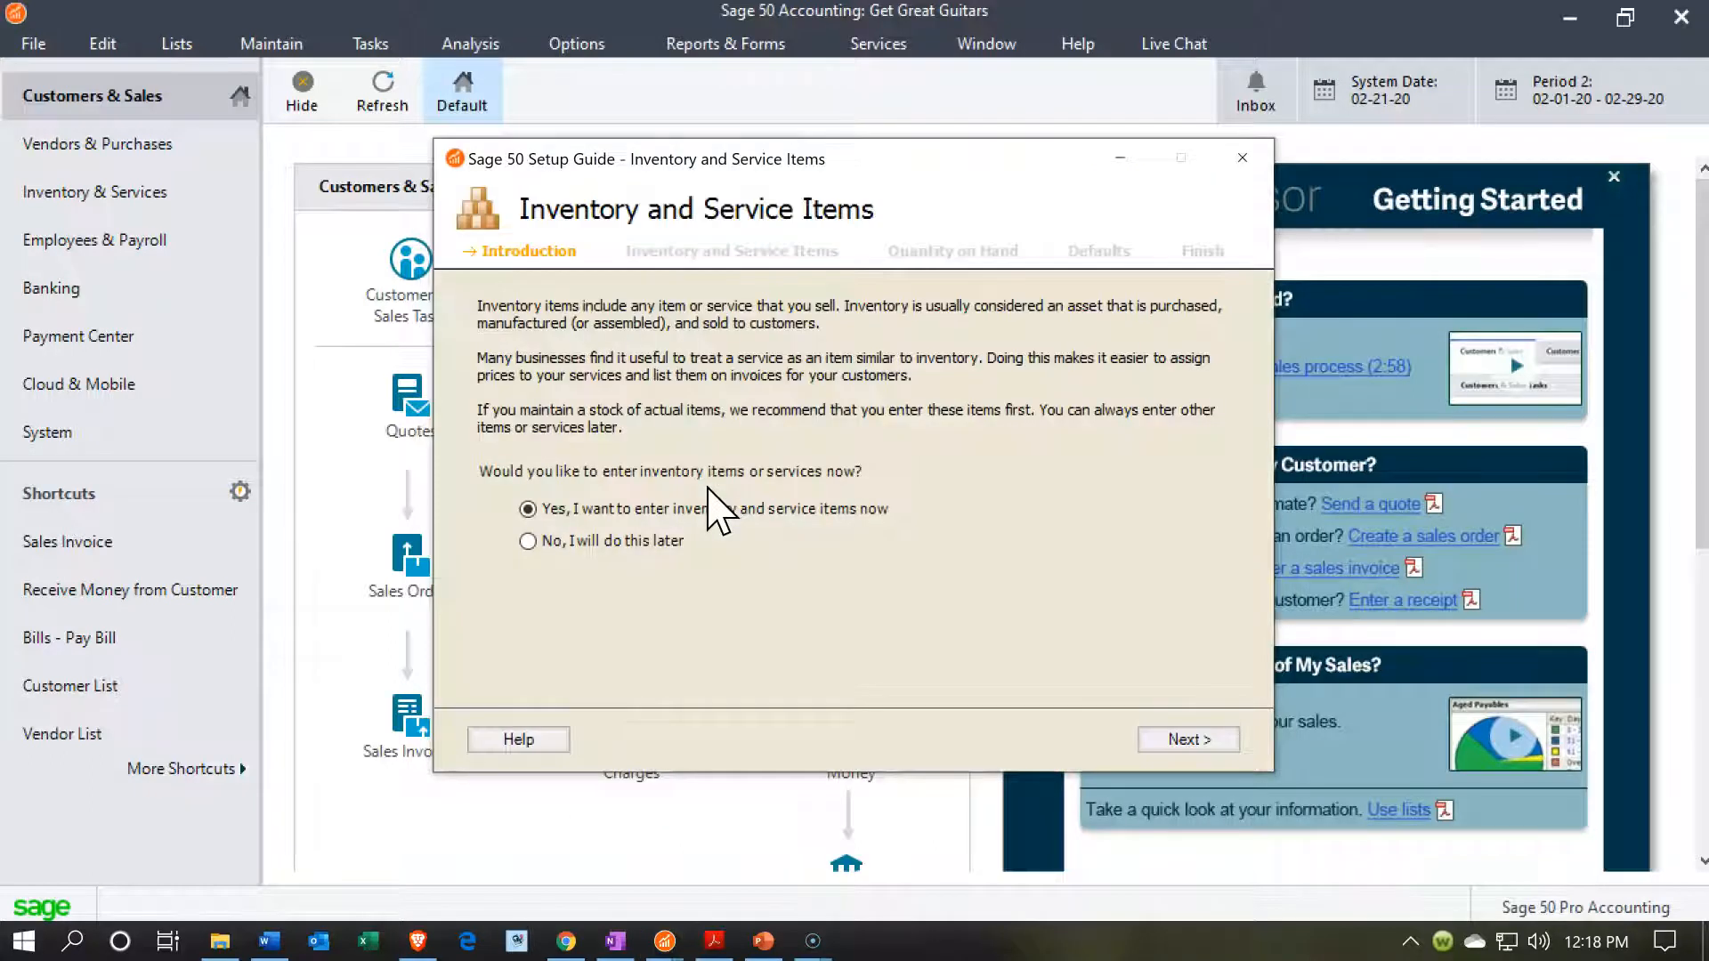
key("alt+Tab")
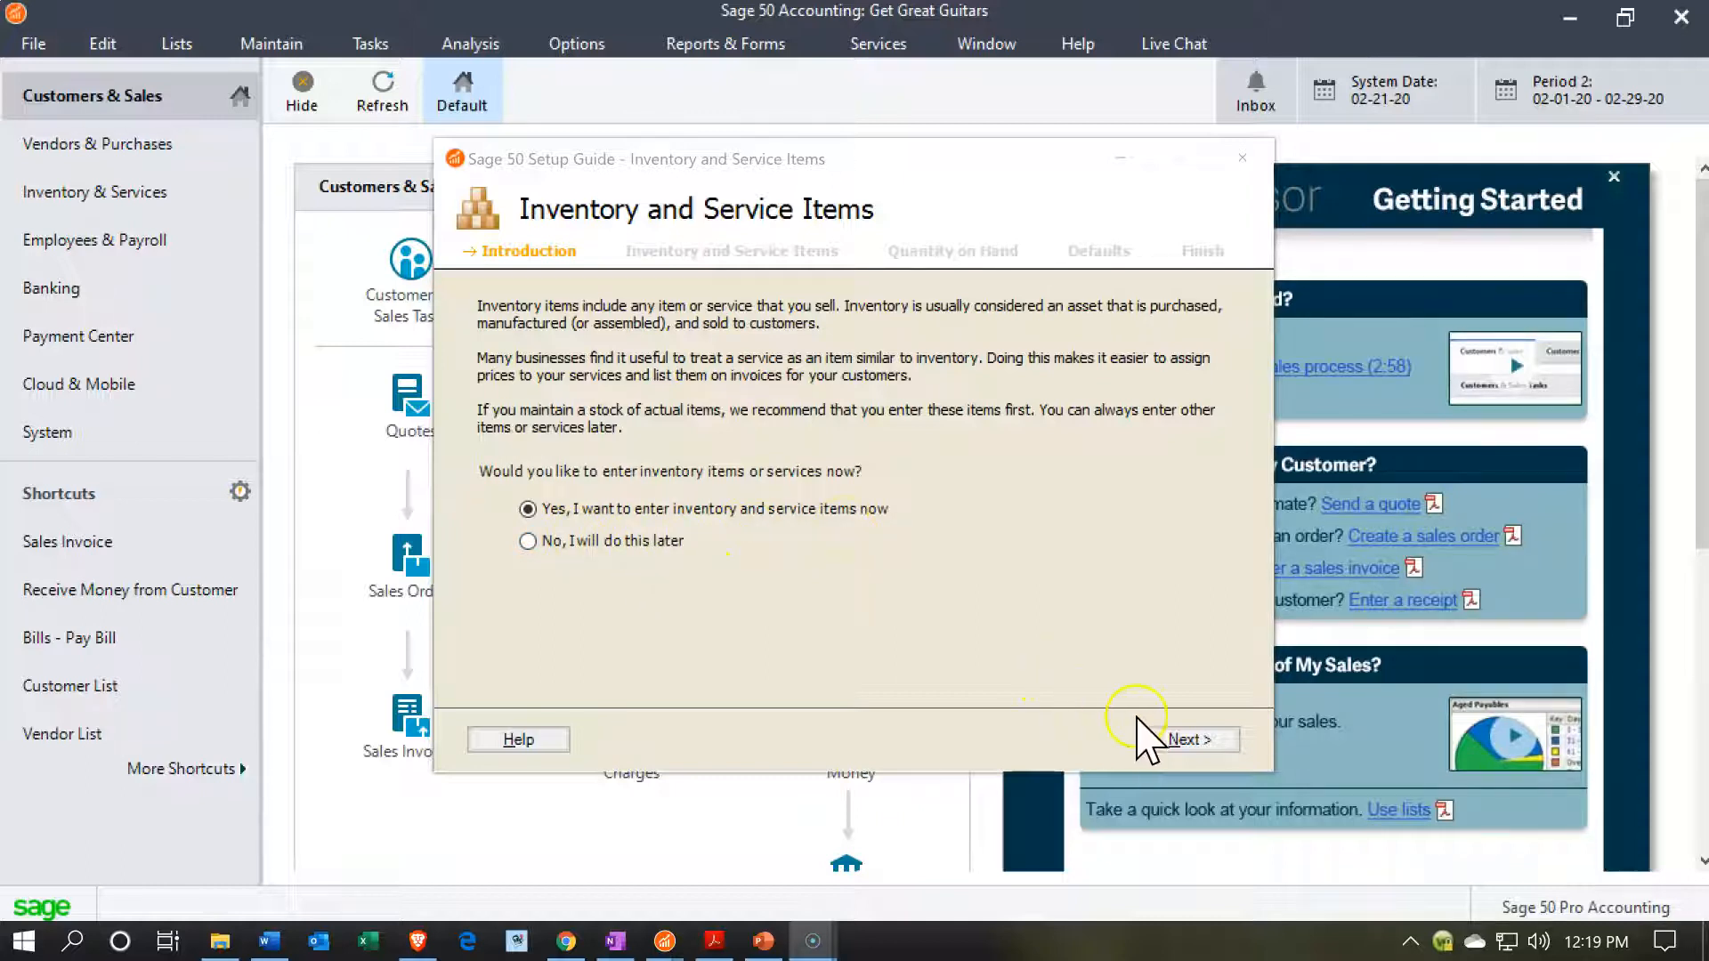
left_click(1171, 739)
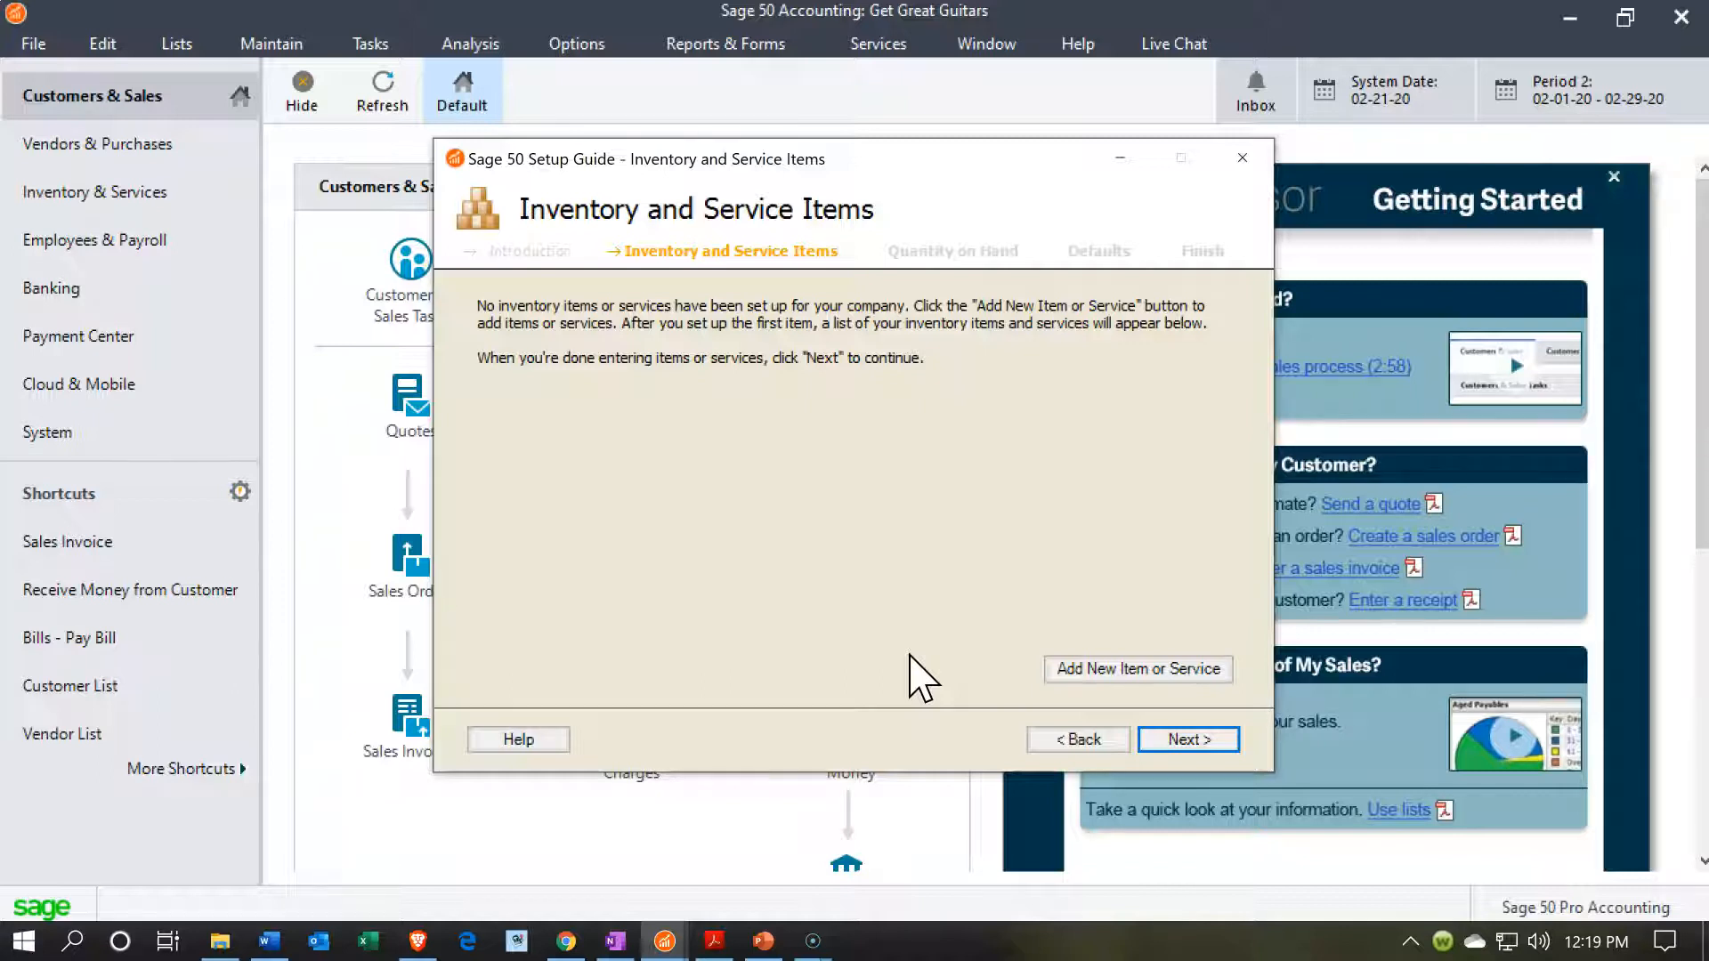
left_click(904, 687)
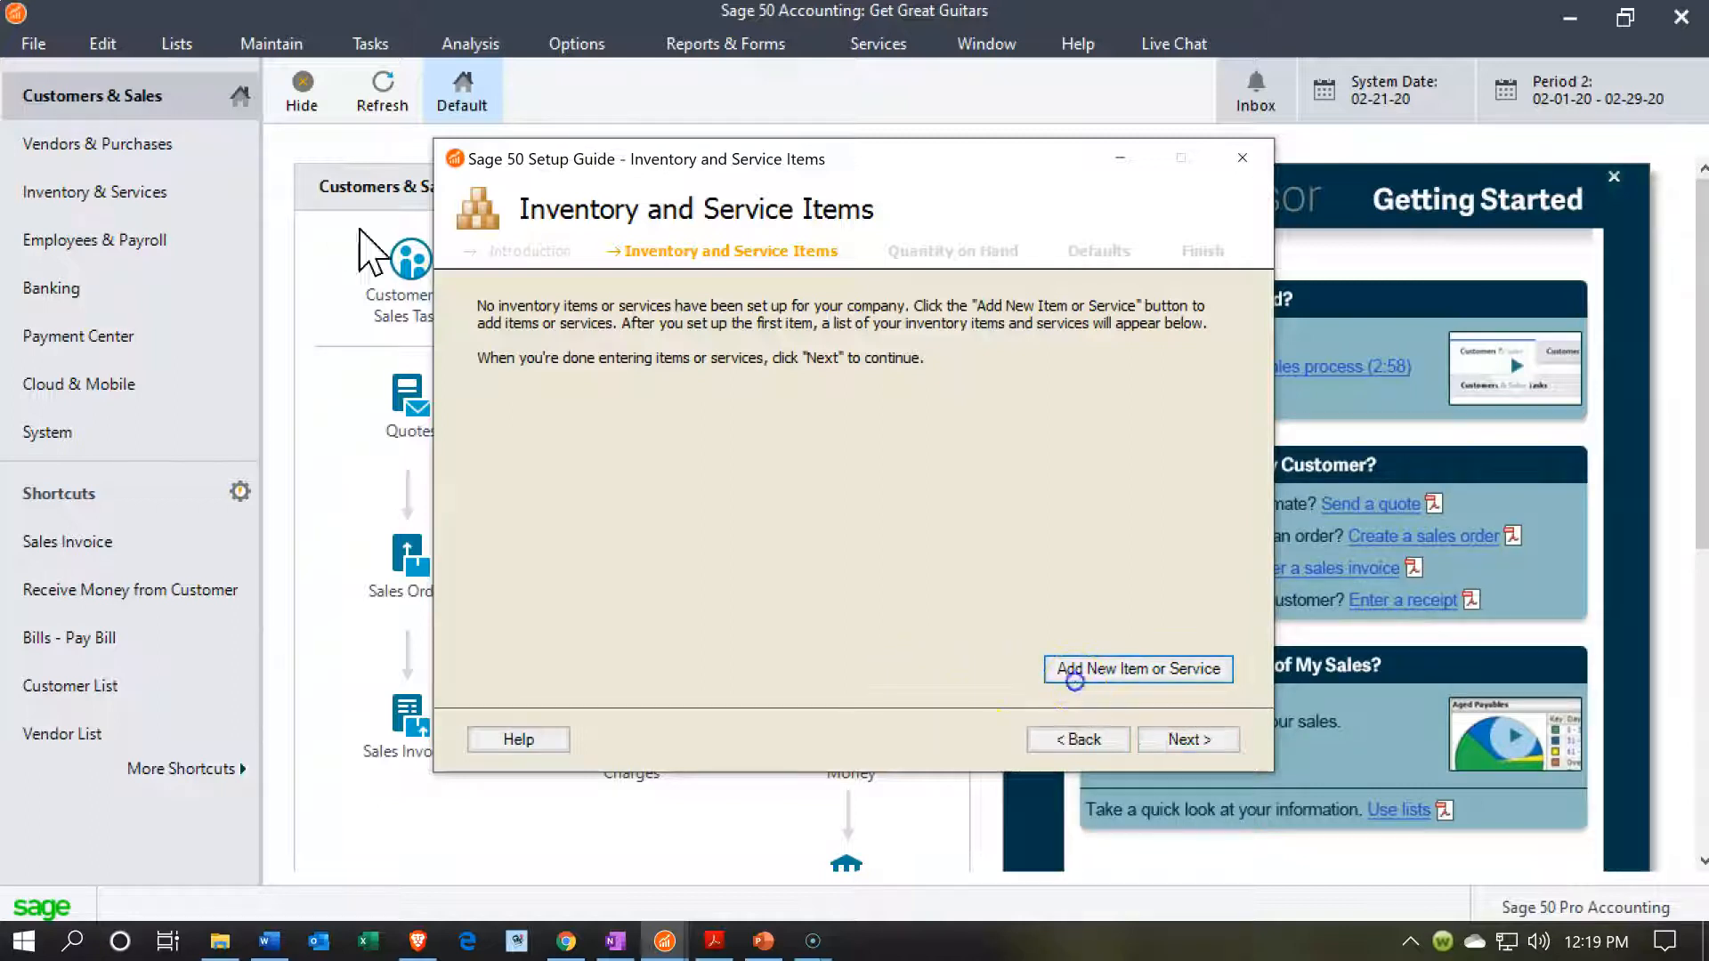
left_click(1074, 681)
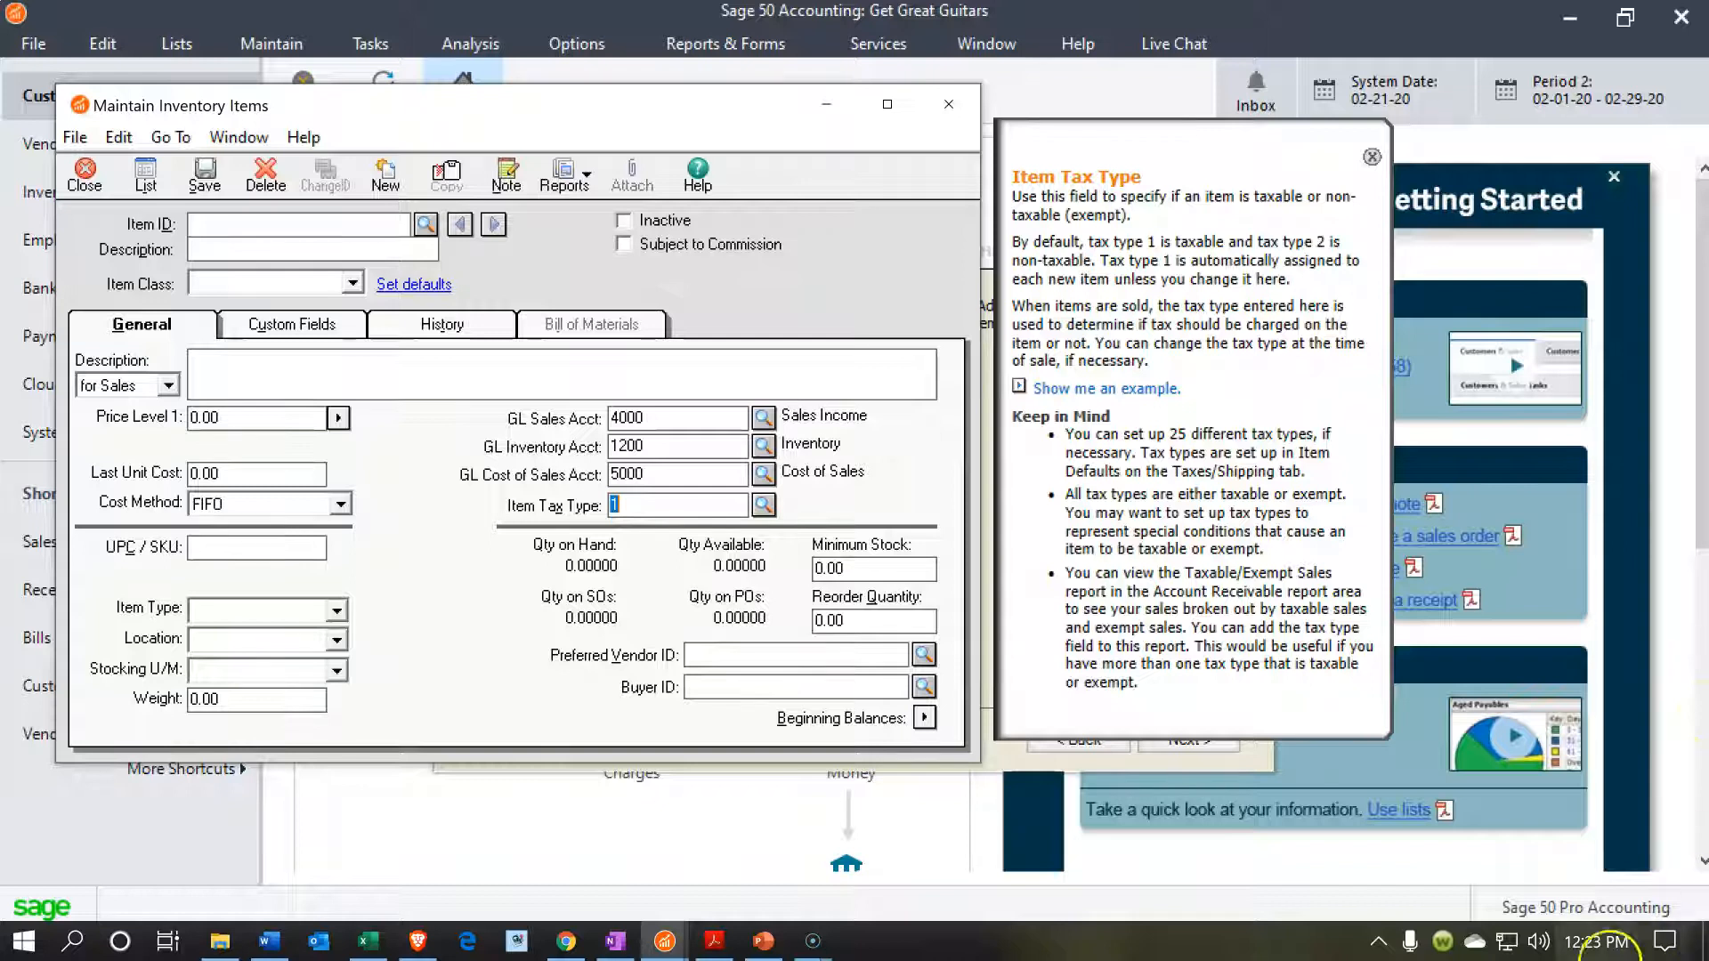
Enter ELP as the new inventory item's ID and Epiphone Les Paul as its short description.
key("alt+Tab")
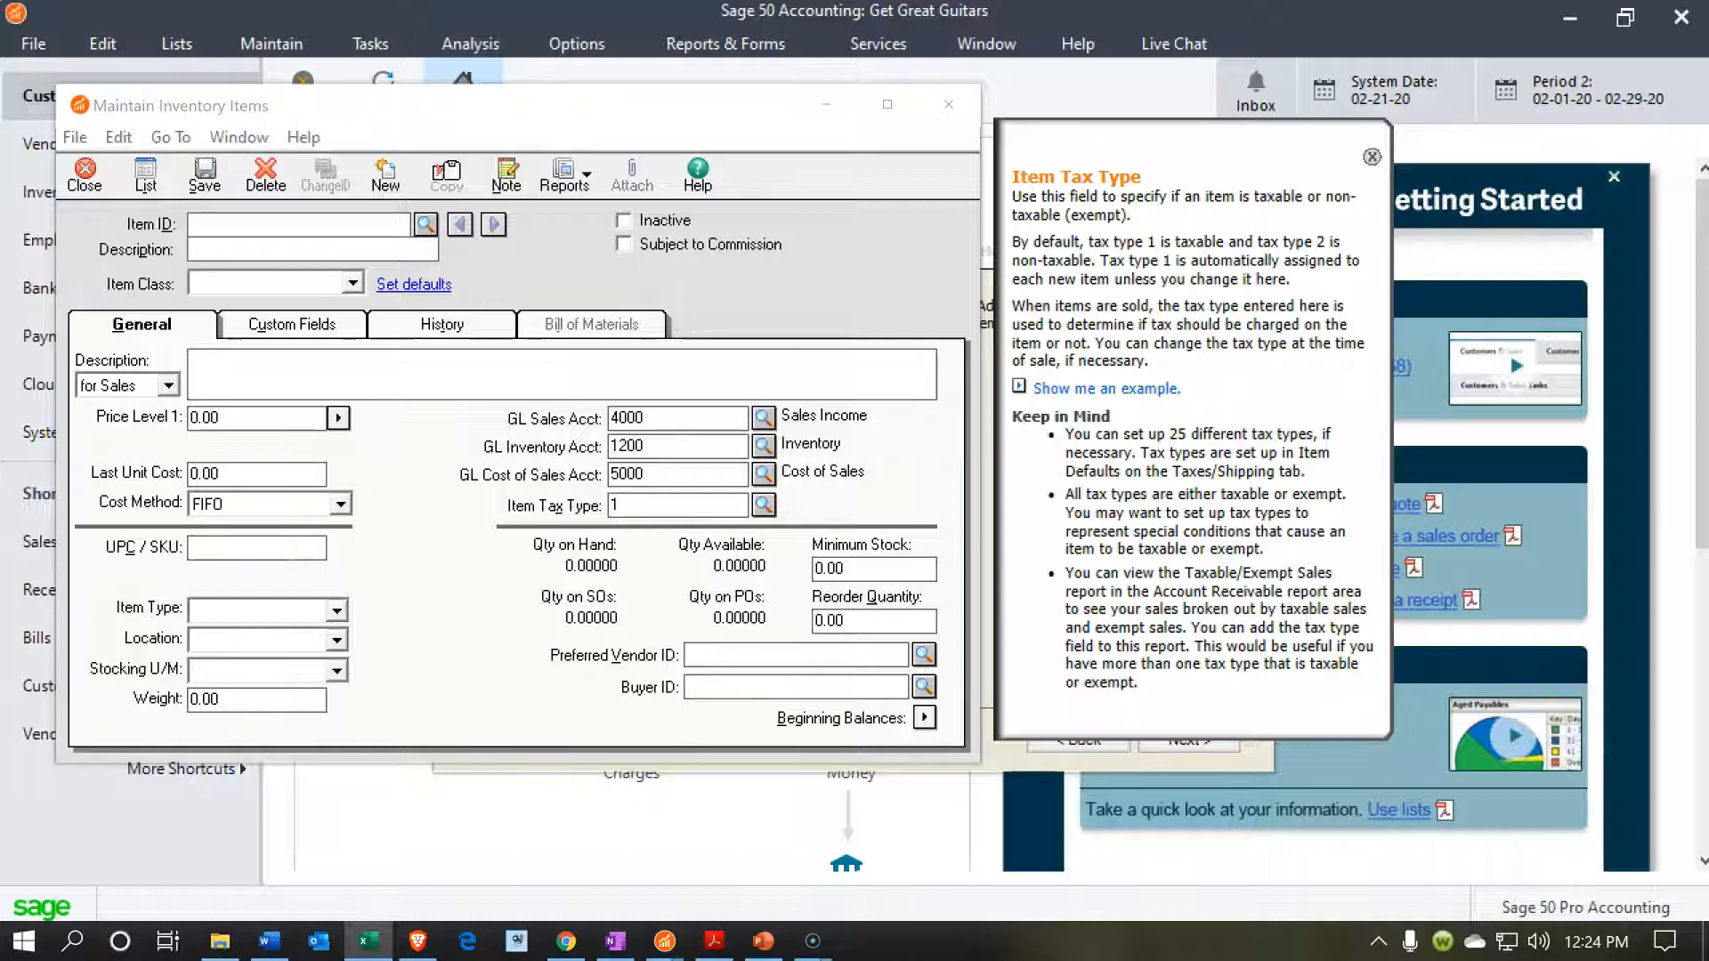
left_click(276, 224)
type("ELP")
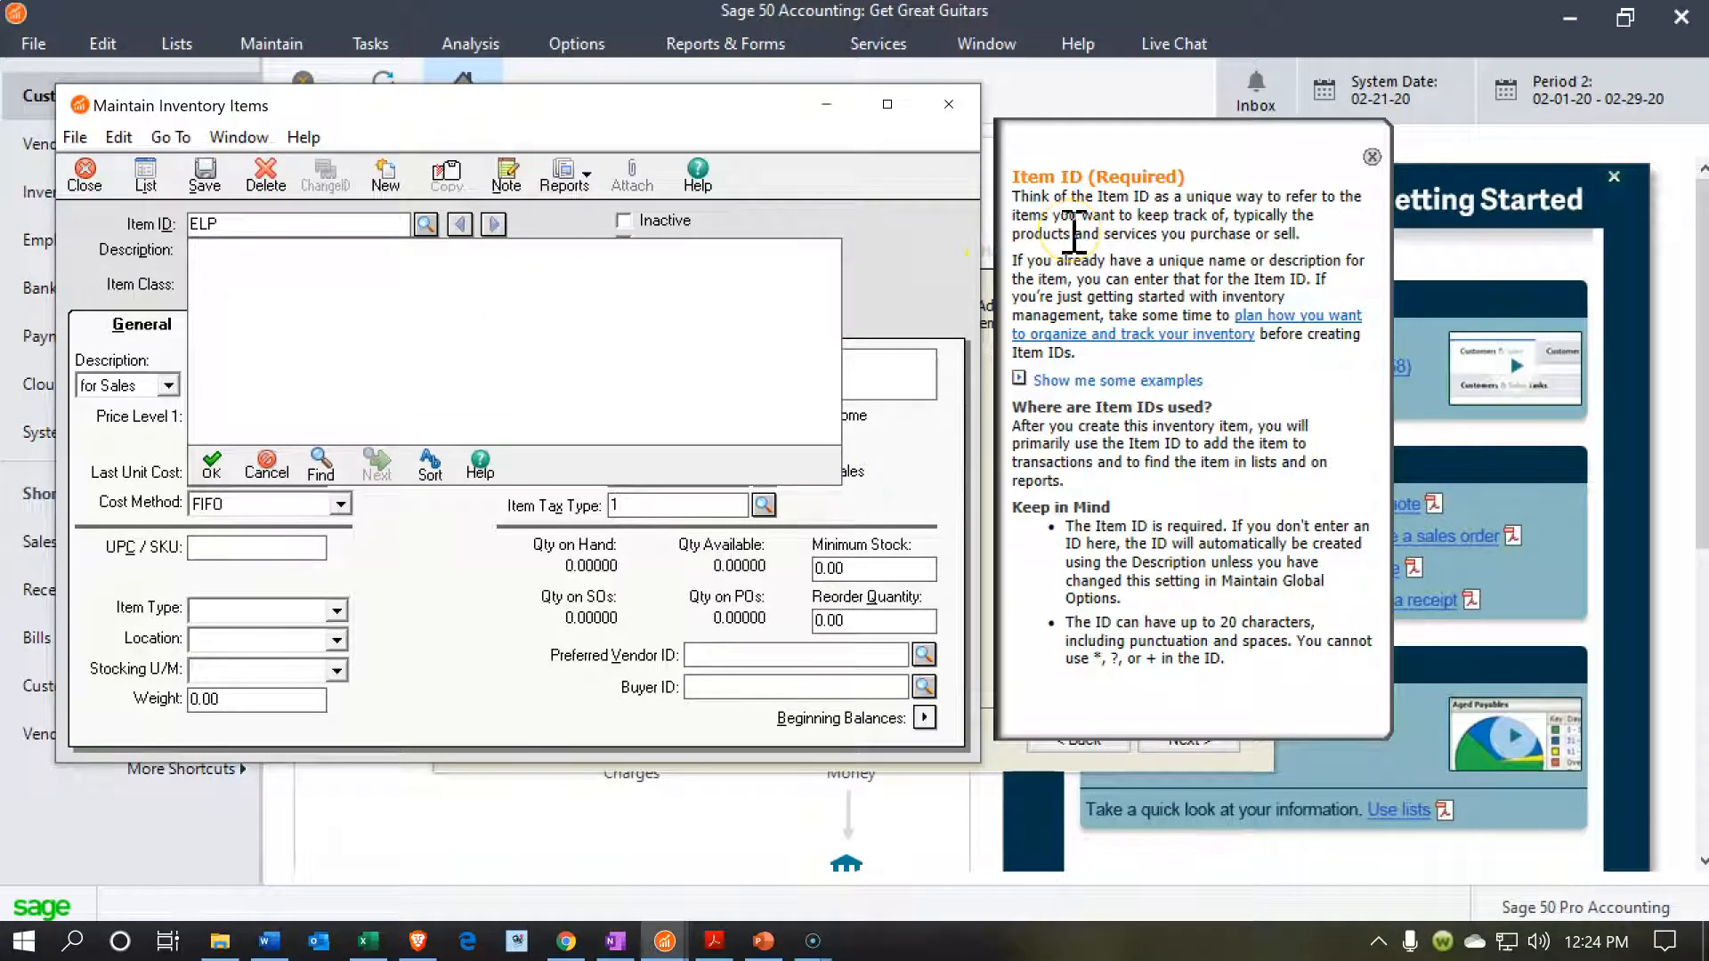
key("Tab")
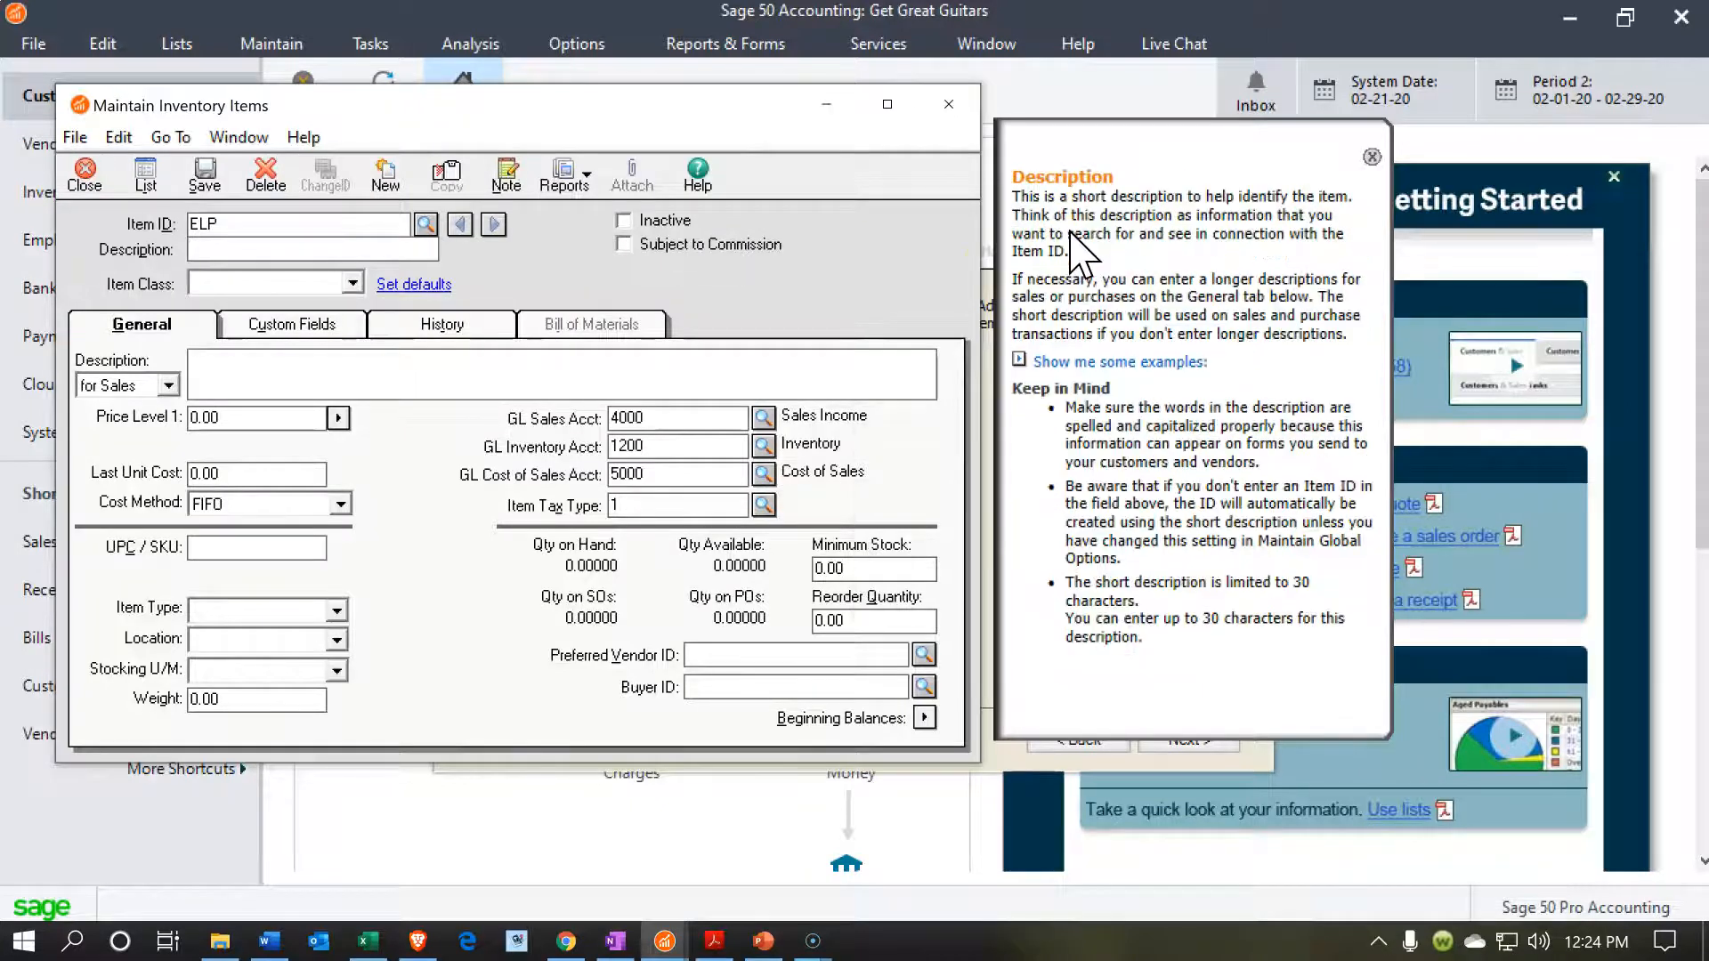
key("alt+Tab")
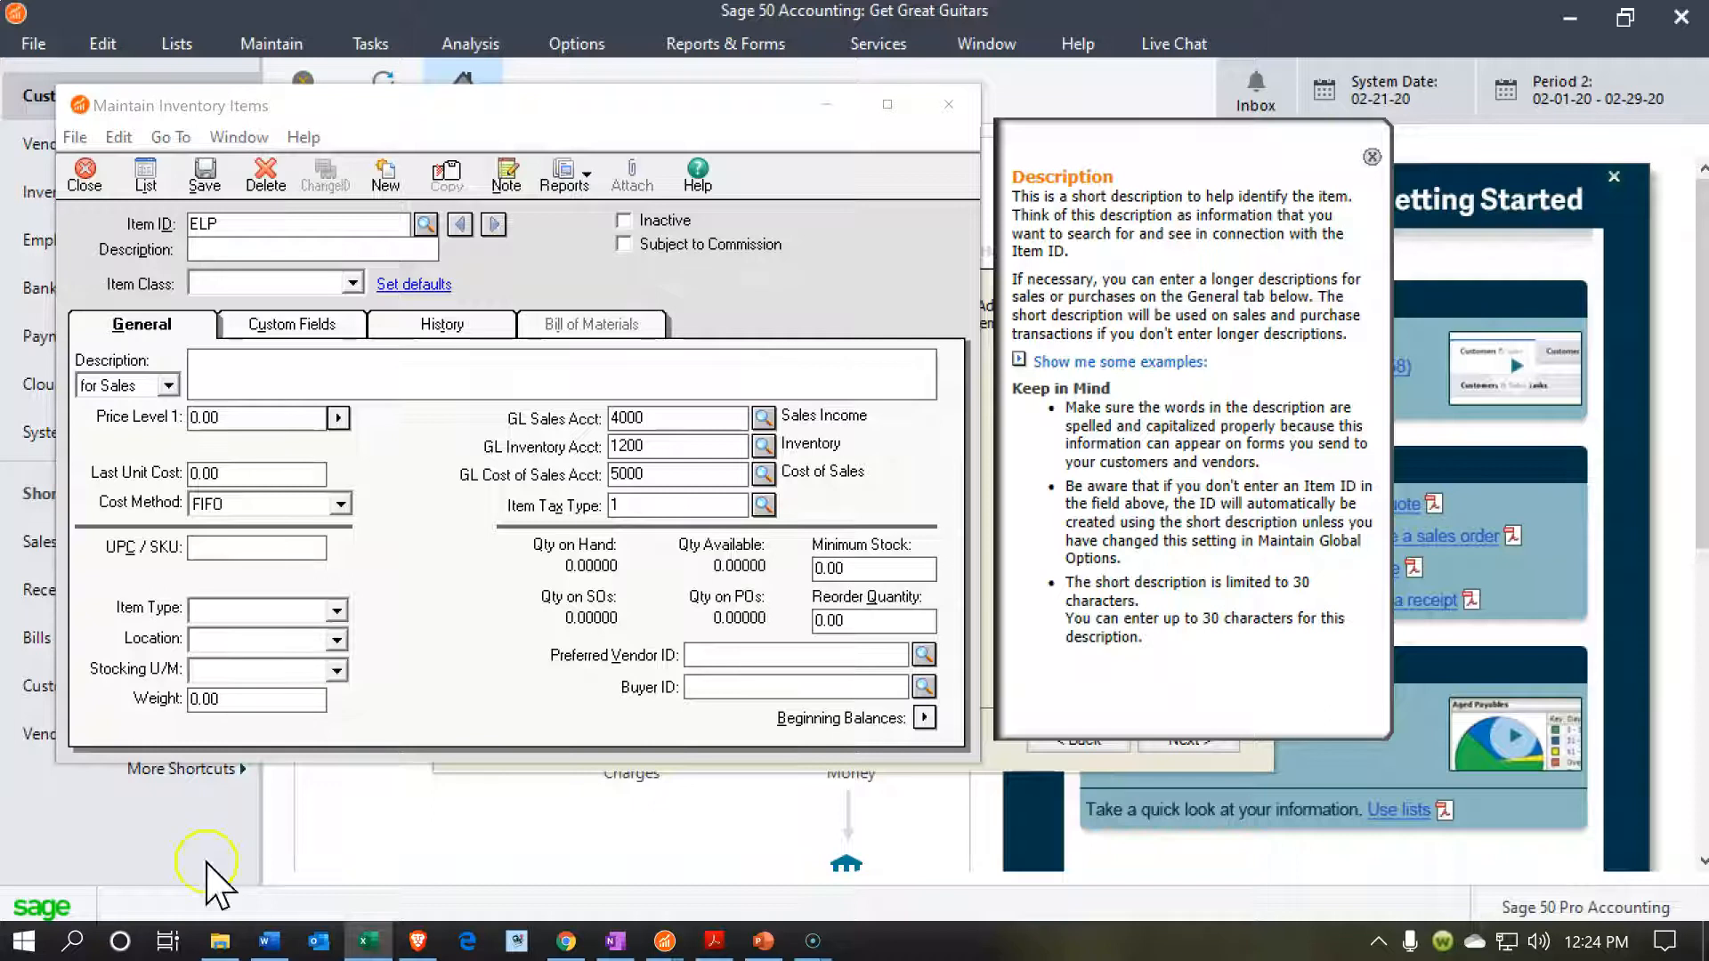
left_click(267, 252)
type("Epiphone Les Paul")
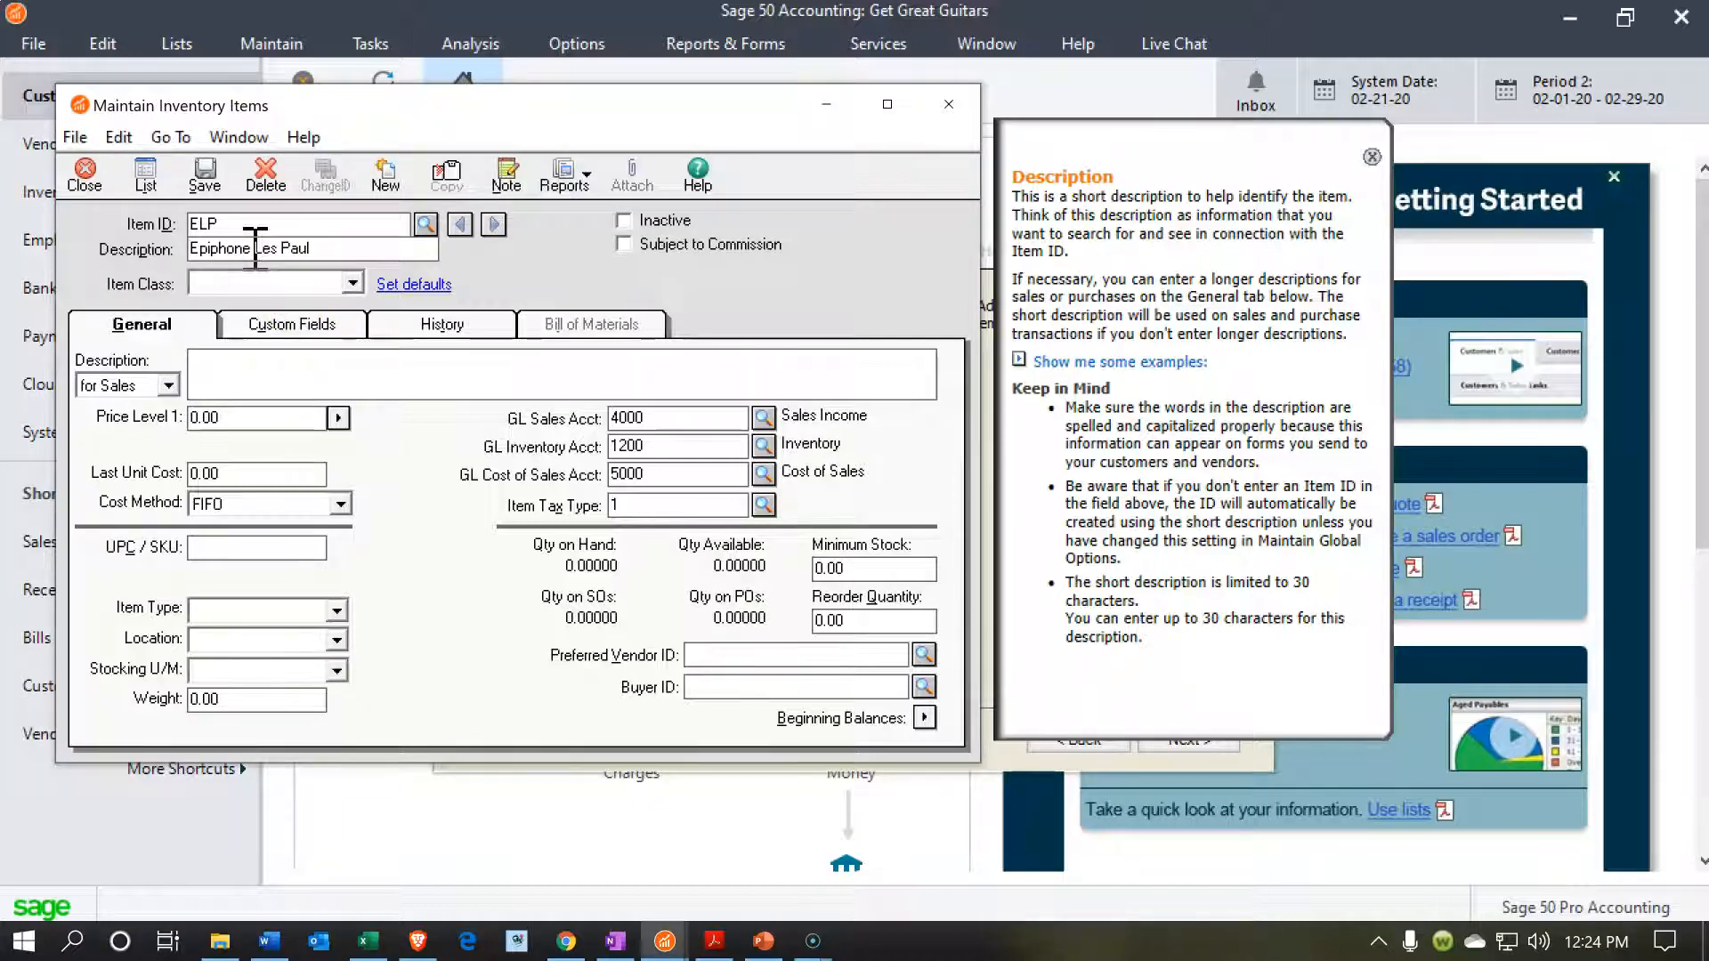
key("Tab")
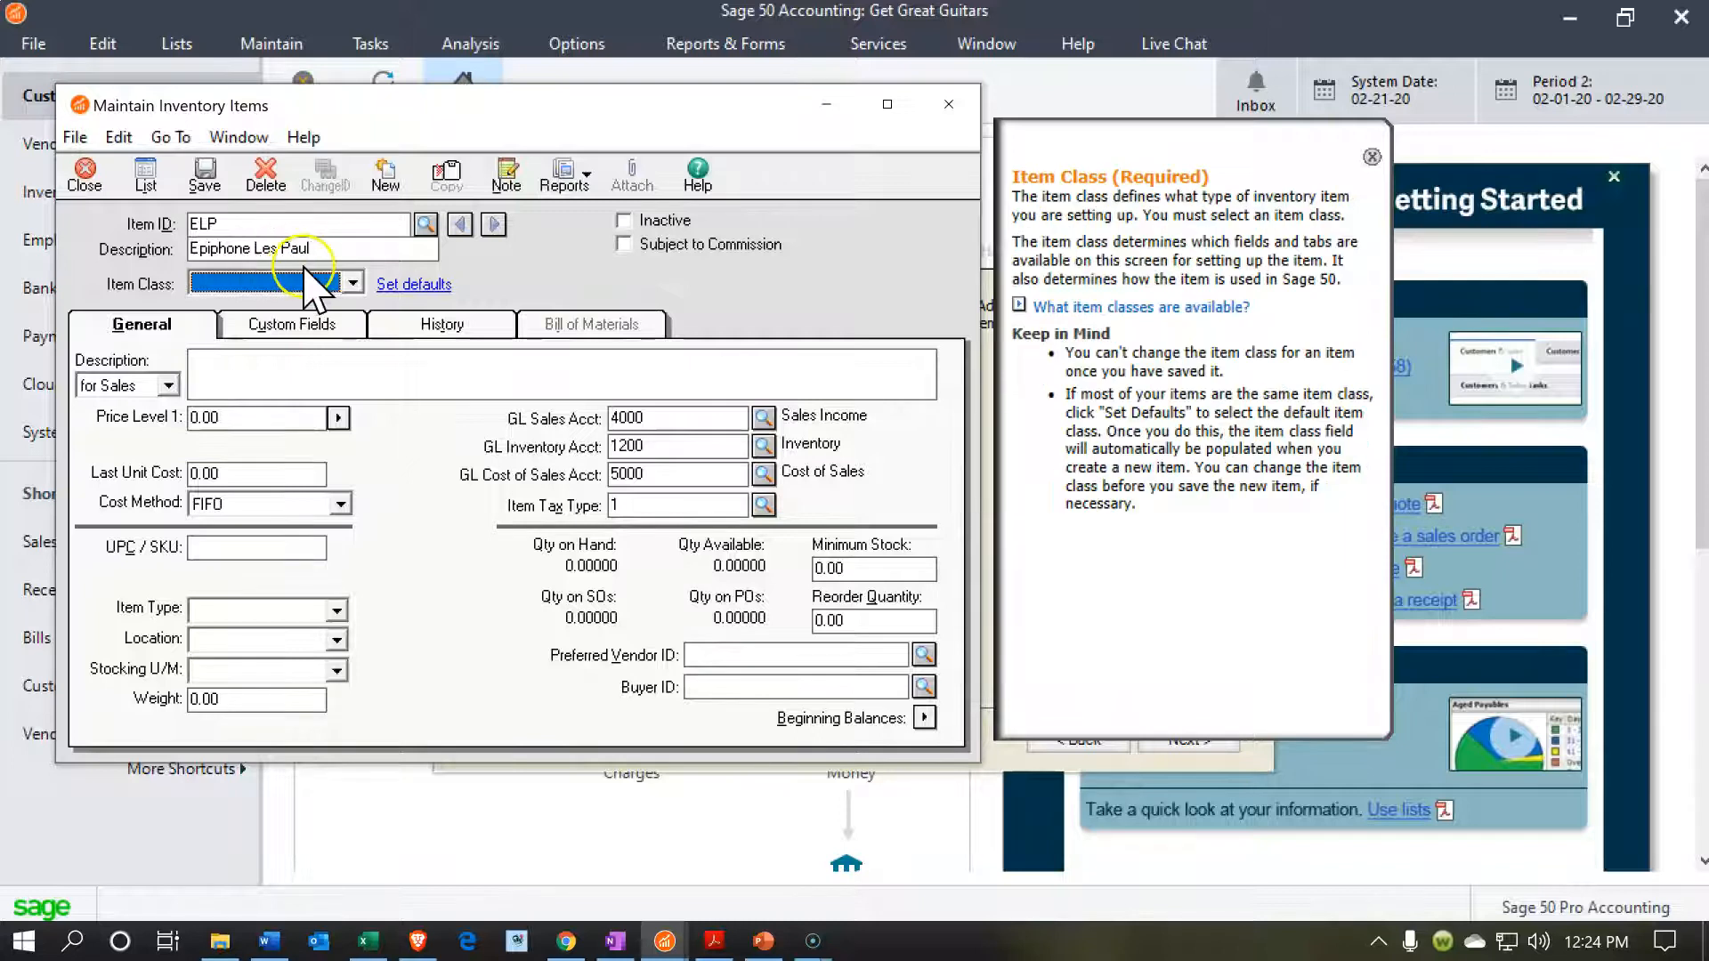
Set the ELP item's class to Stock item.
left_click(352, 282)
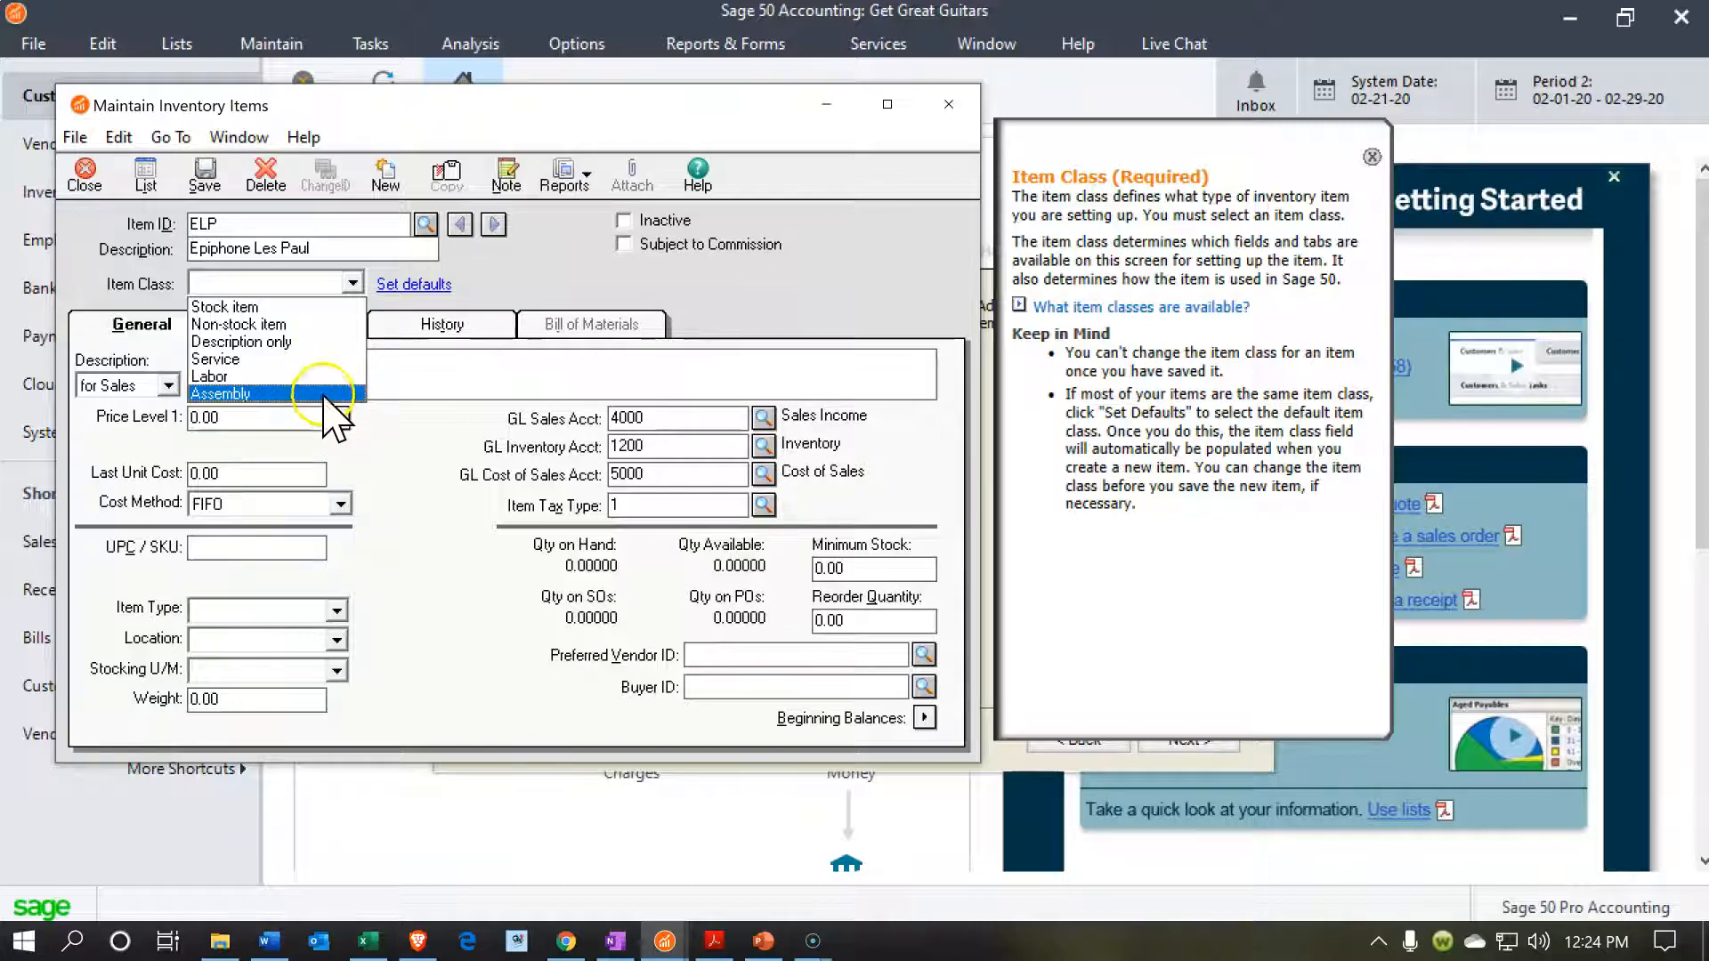
left_click(322, 308)
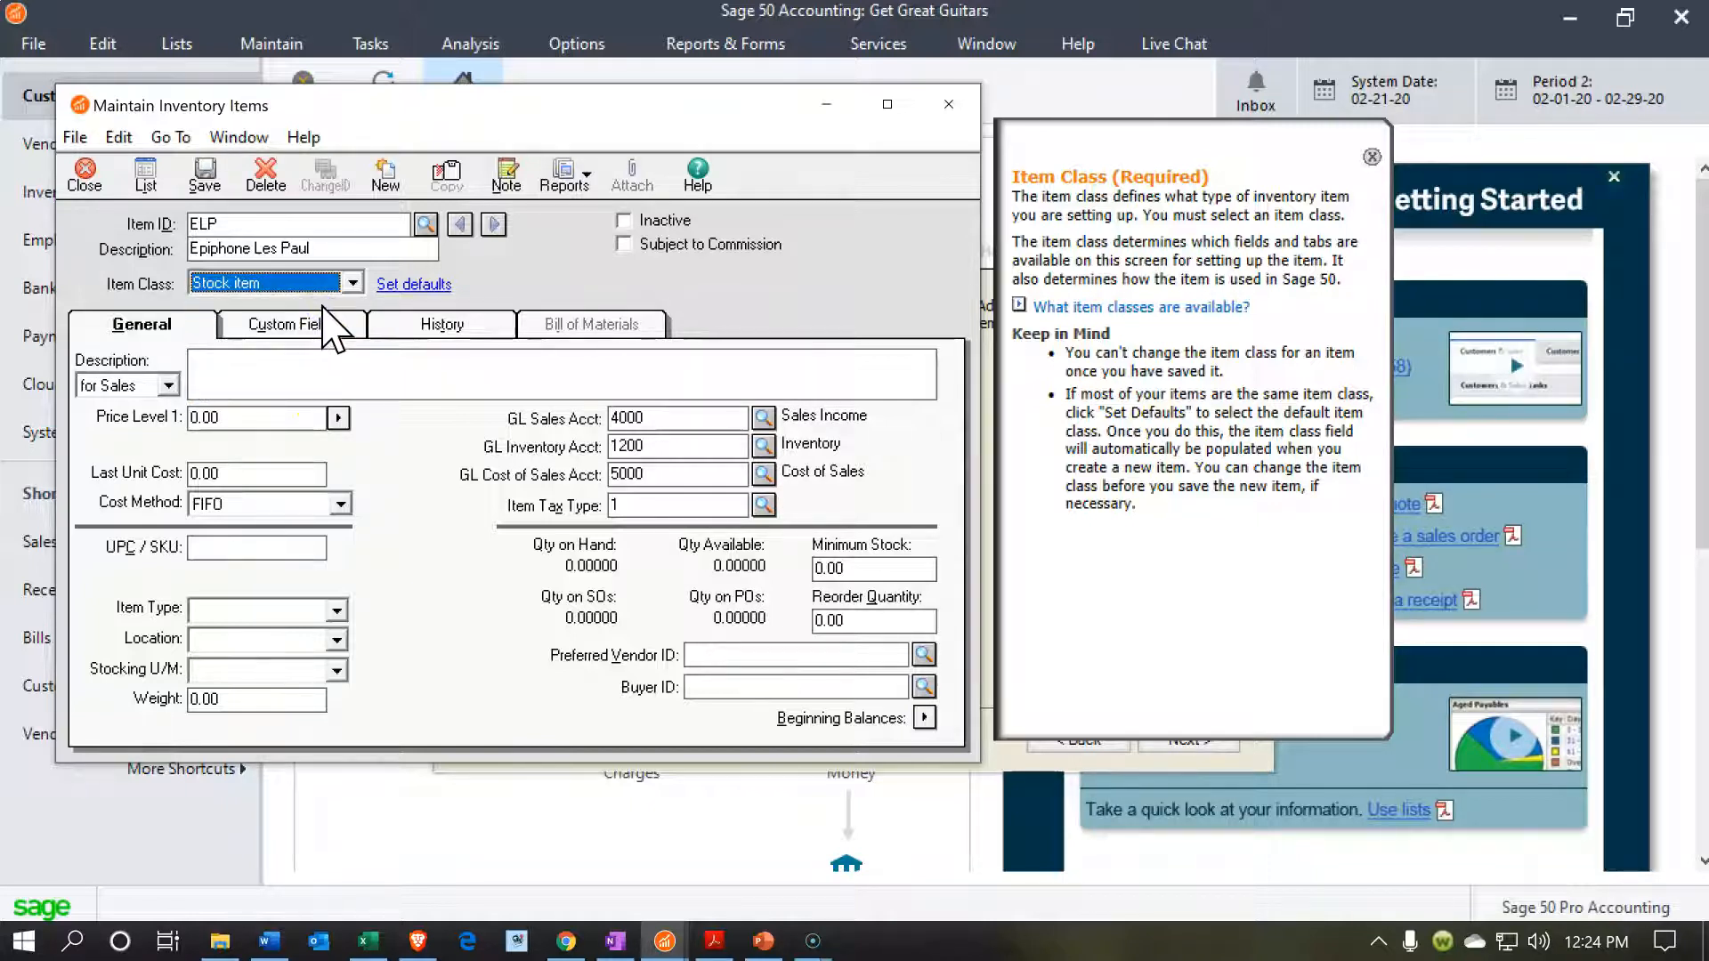
left_click(259, 336)
key("Tab")
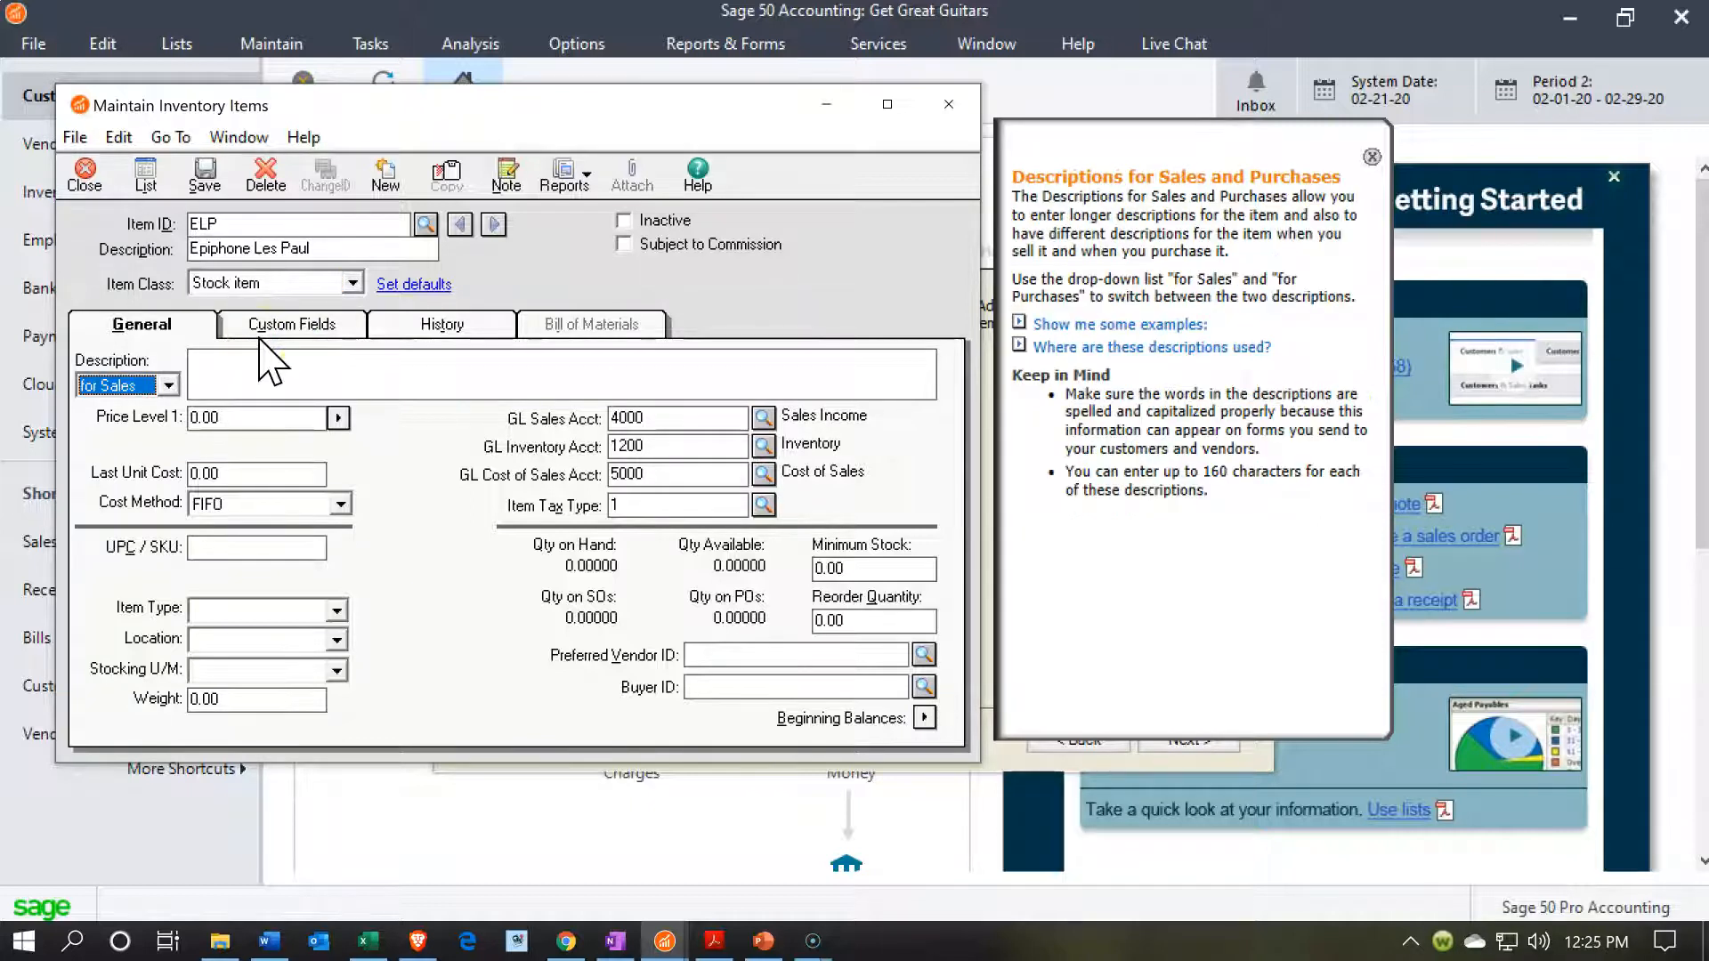
Enter Epiphone Les Paul as the ELP item's longer description for sales.
left_click(210, 381)
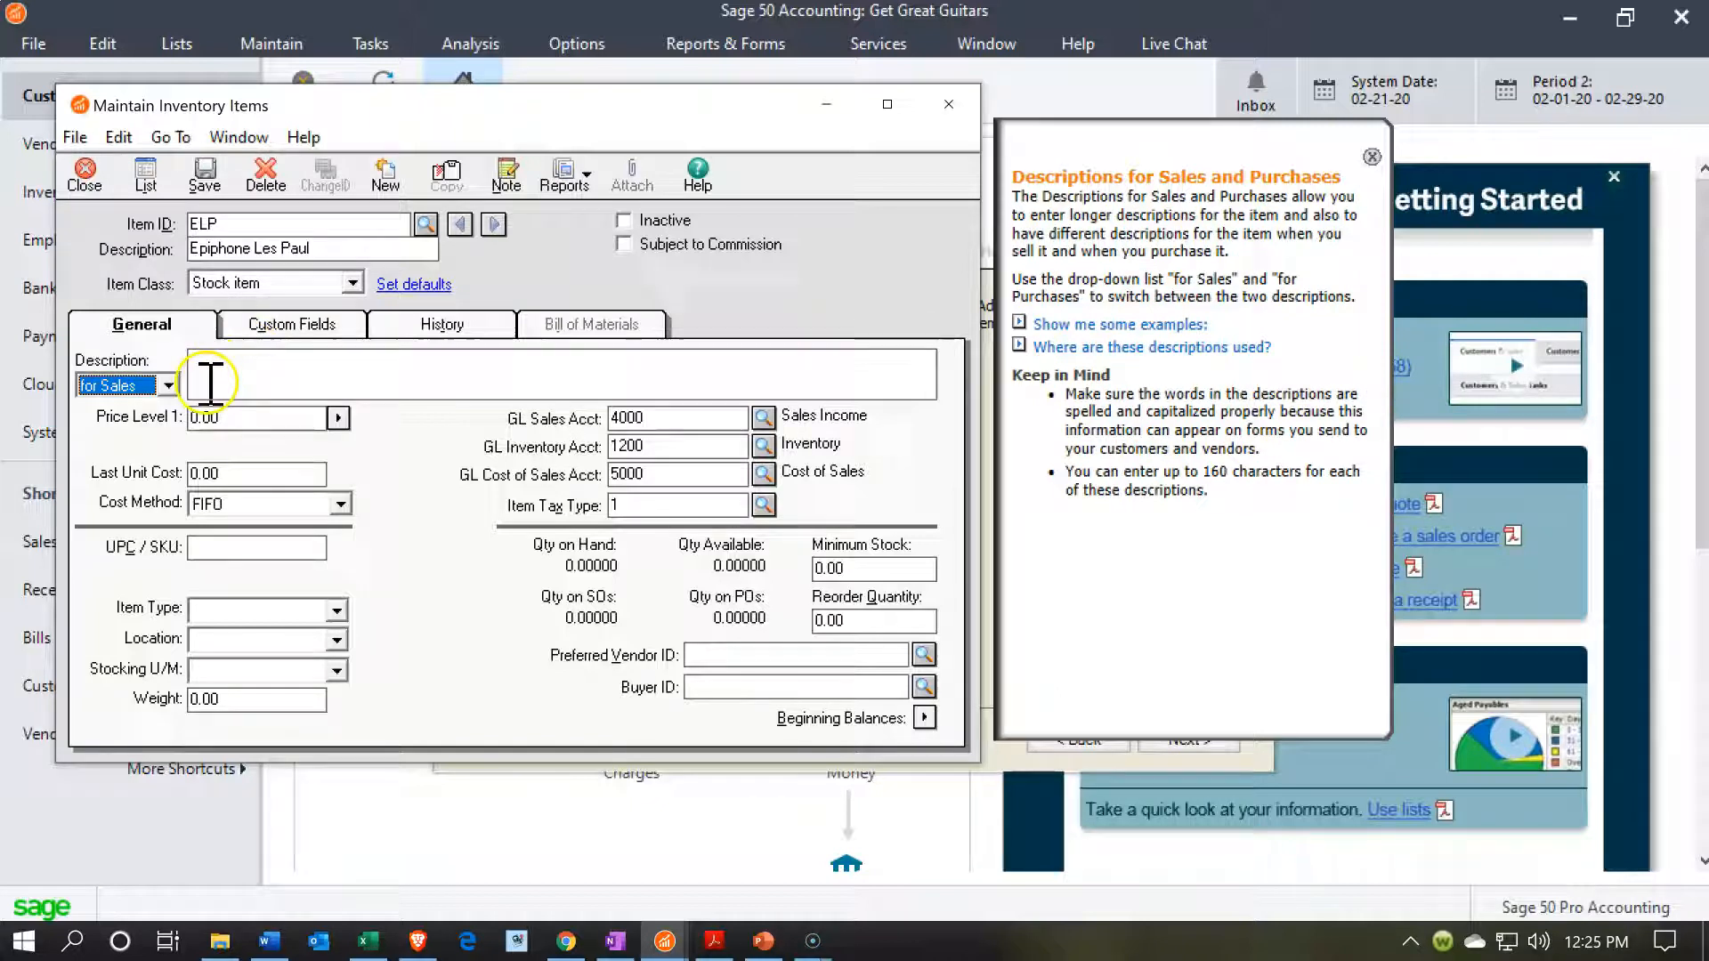
left_click(165, 384)
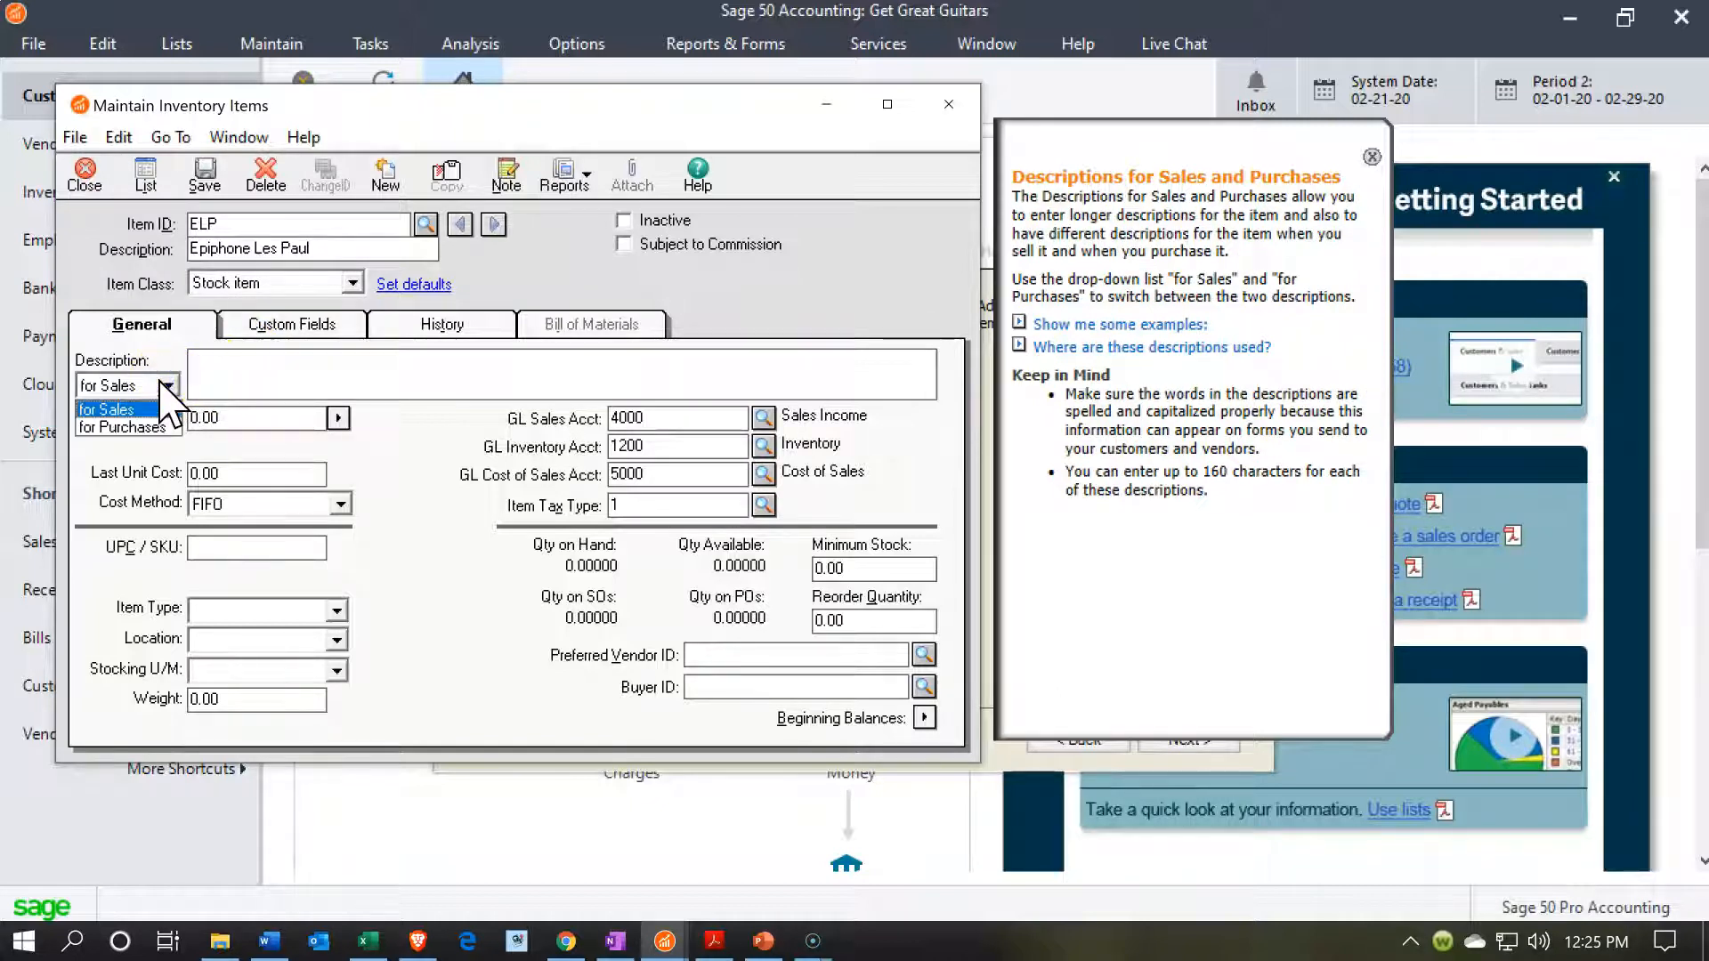
left_click(163, 384)
left_click(199, 365)
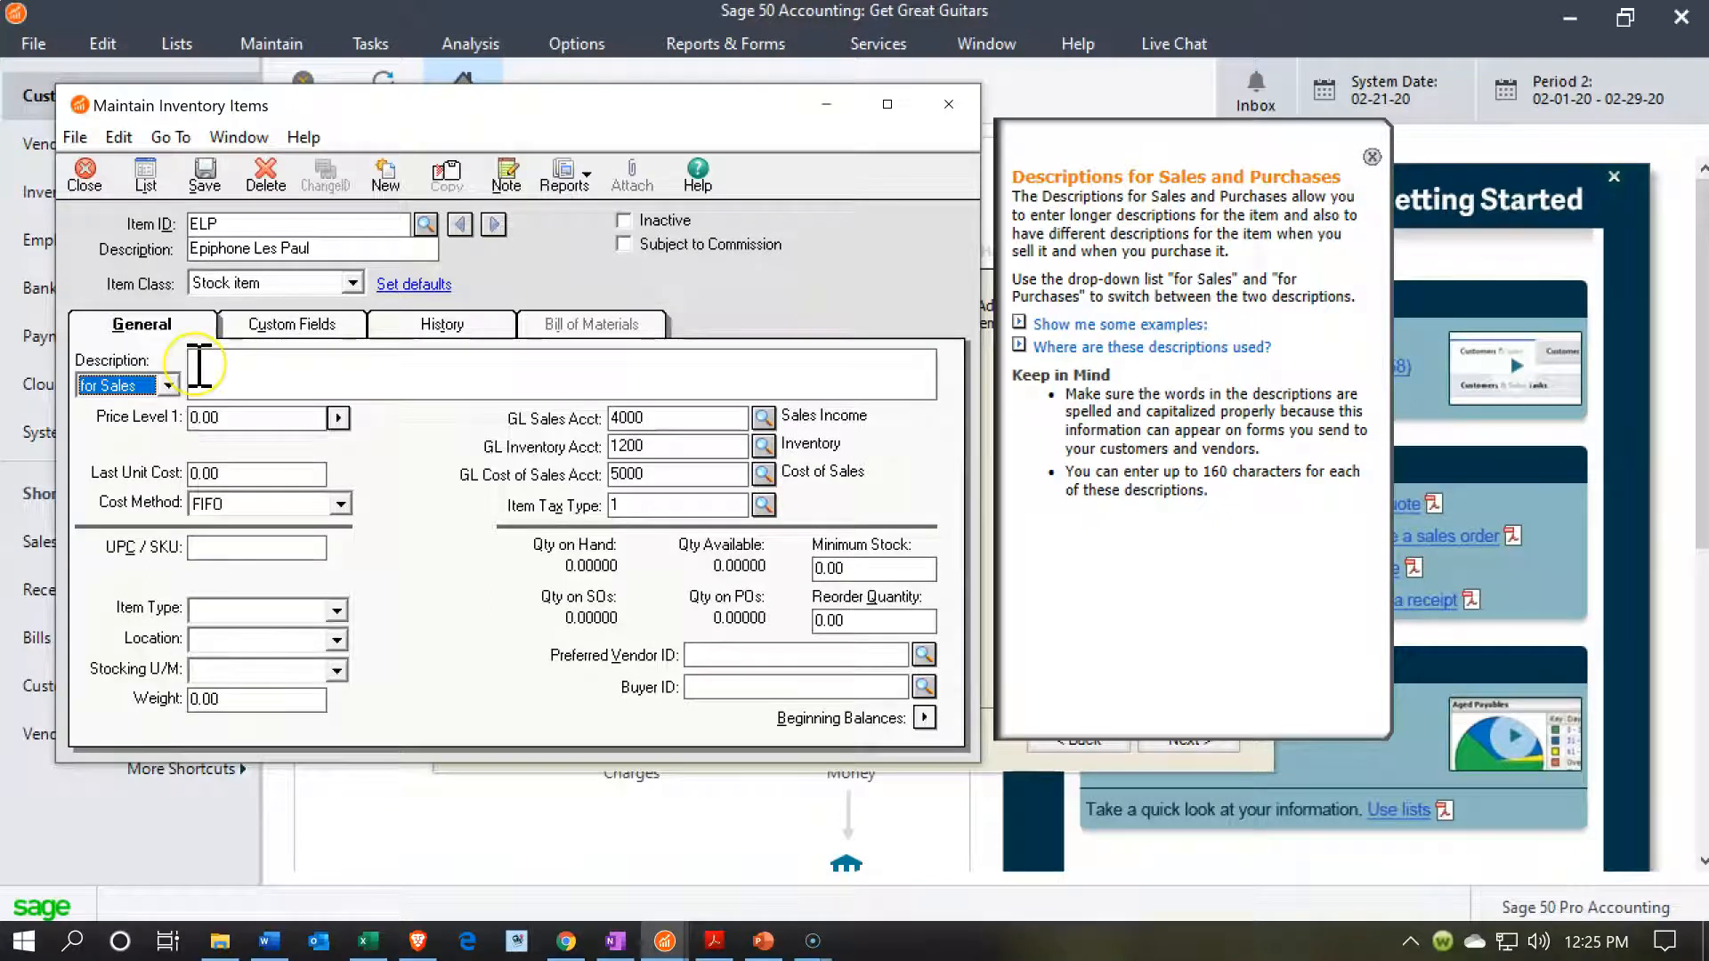
type("Epiphone Les Paul")
left_click(237, 400)
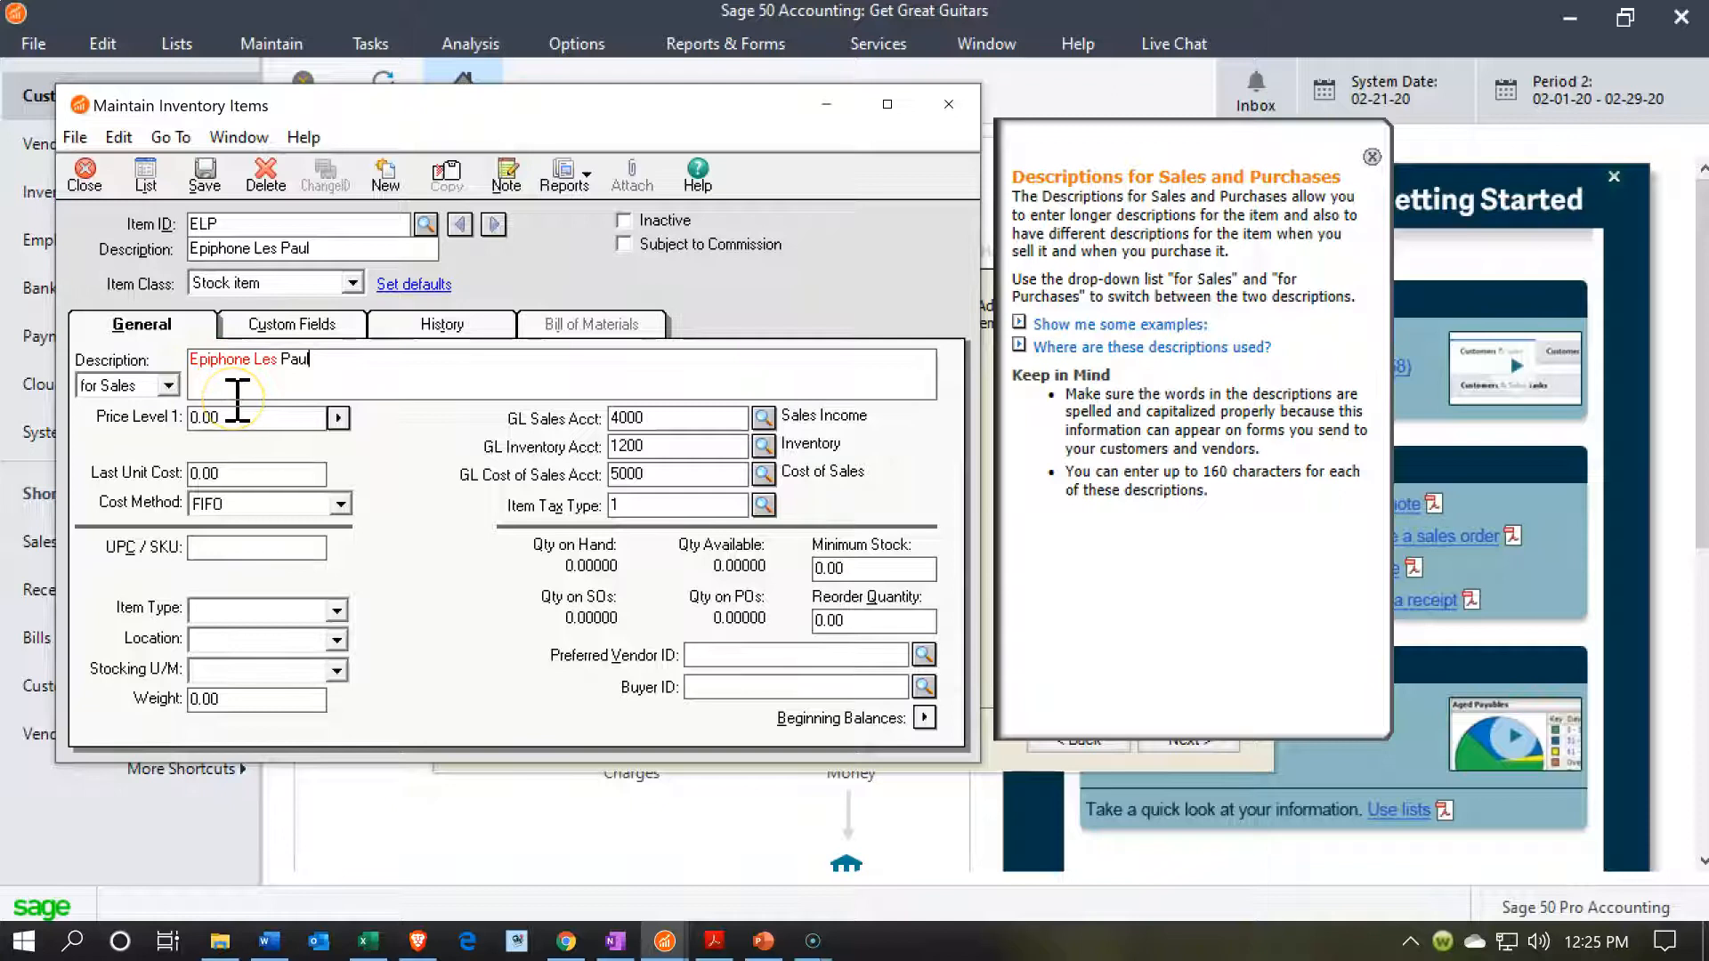
Enter Epiphone Les Paul as the item's description for purchases, and switch back to the description for sales.
left_click(164, 385)
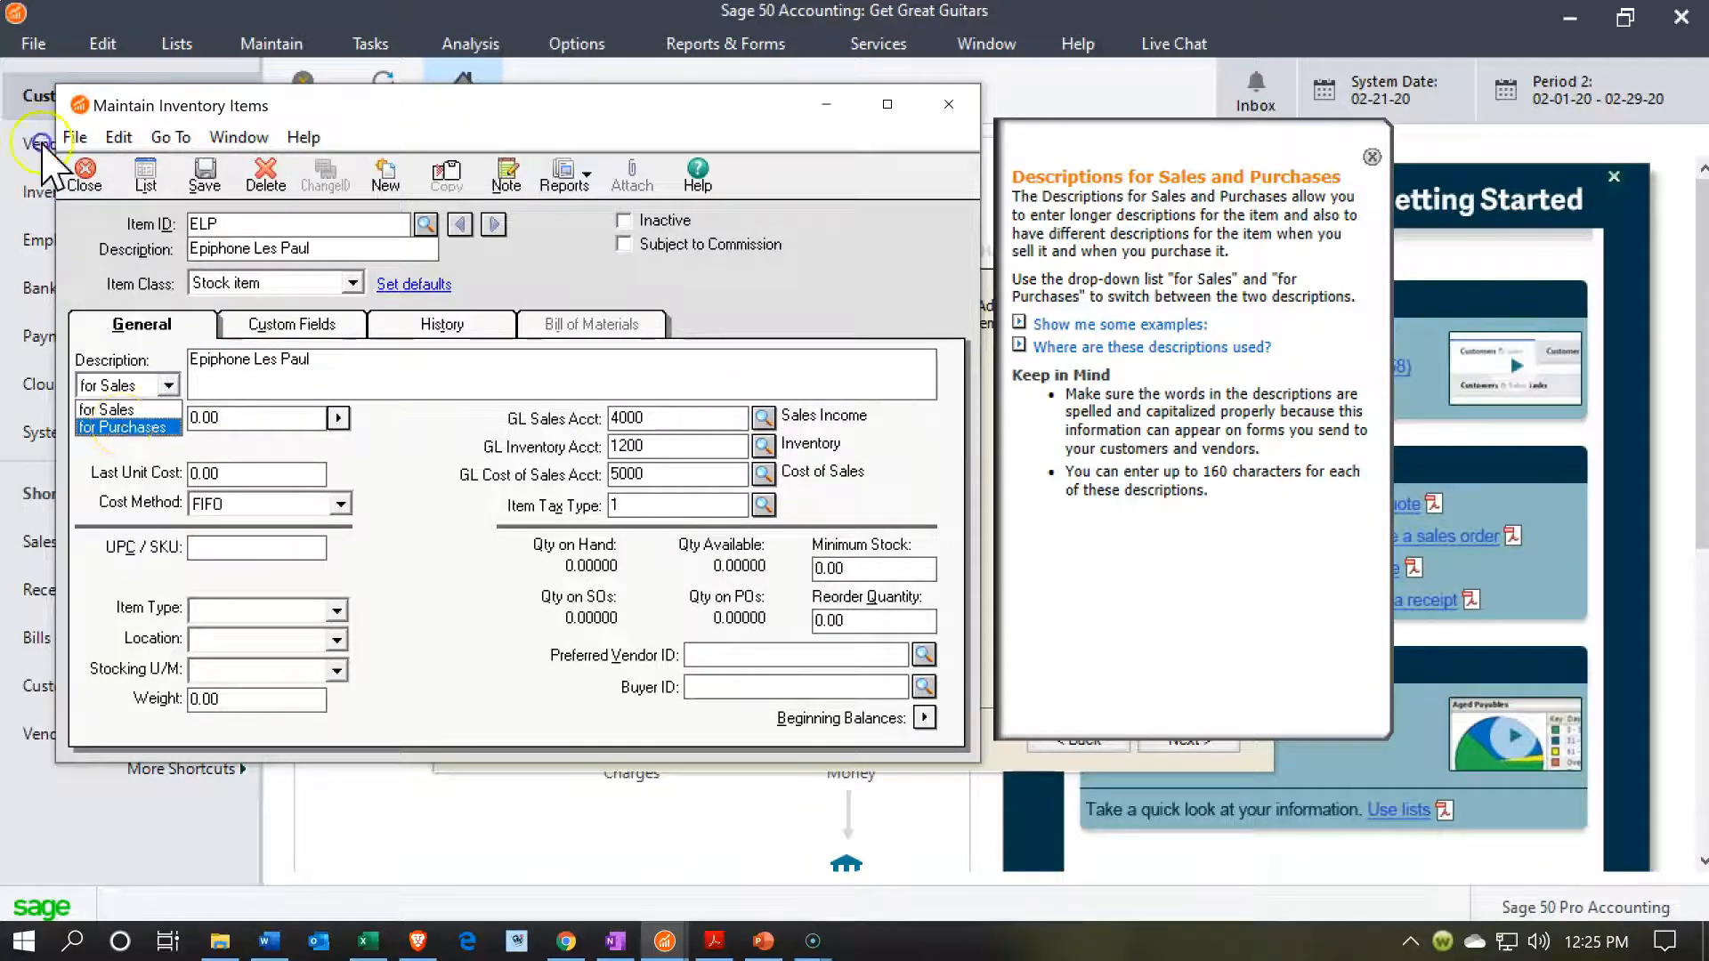
left_click(120, 424)
left_click(239, 389)
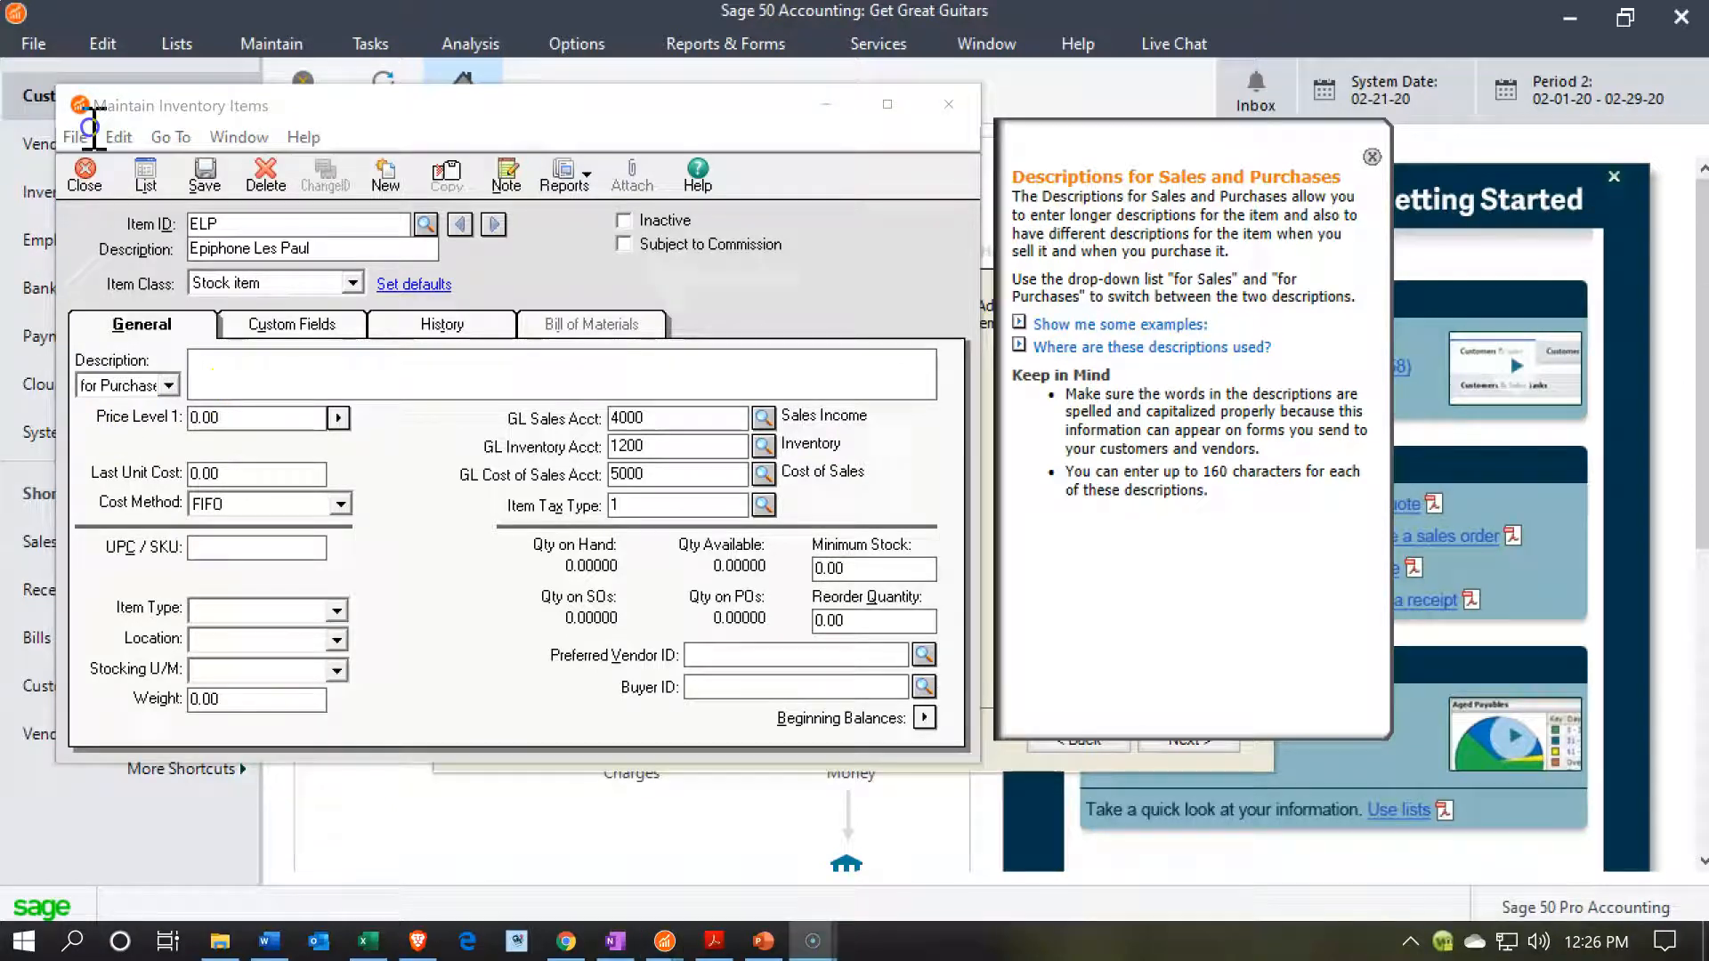
left_click(89, 127)
left_click(267, 379)
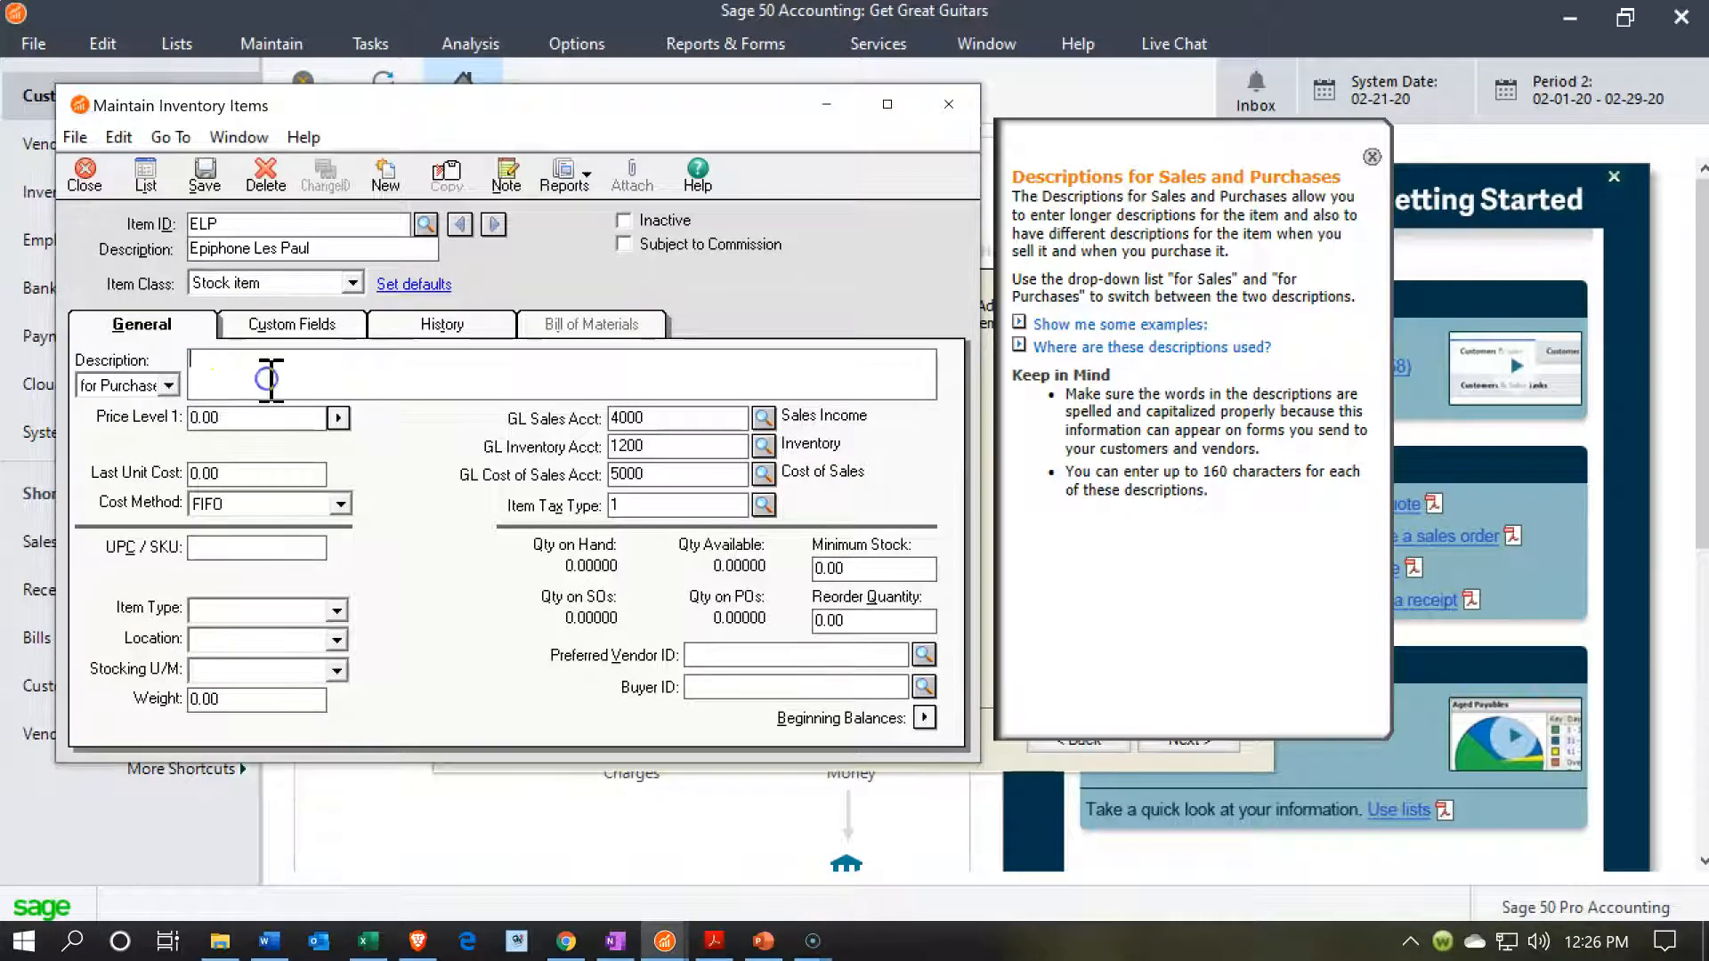
type("Epiphone Les Paul")
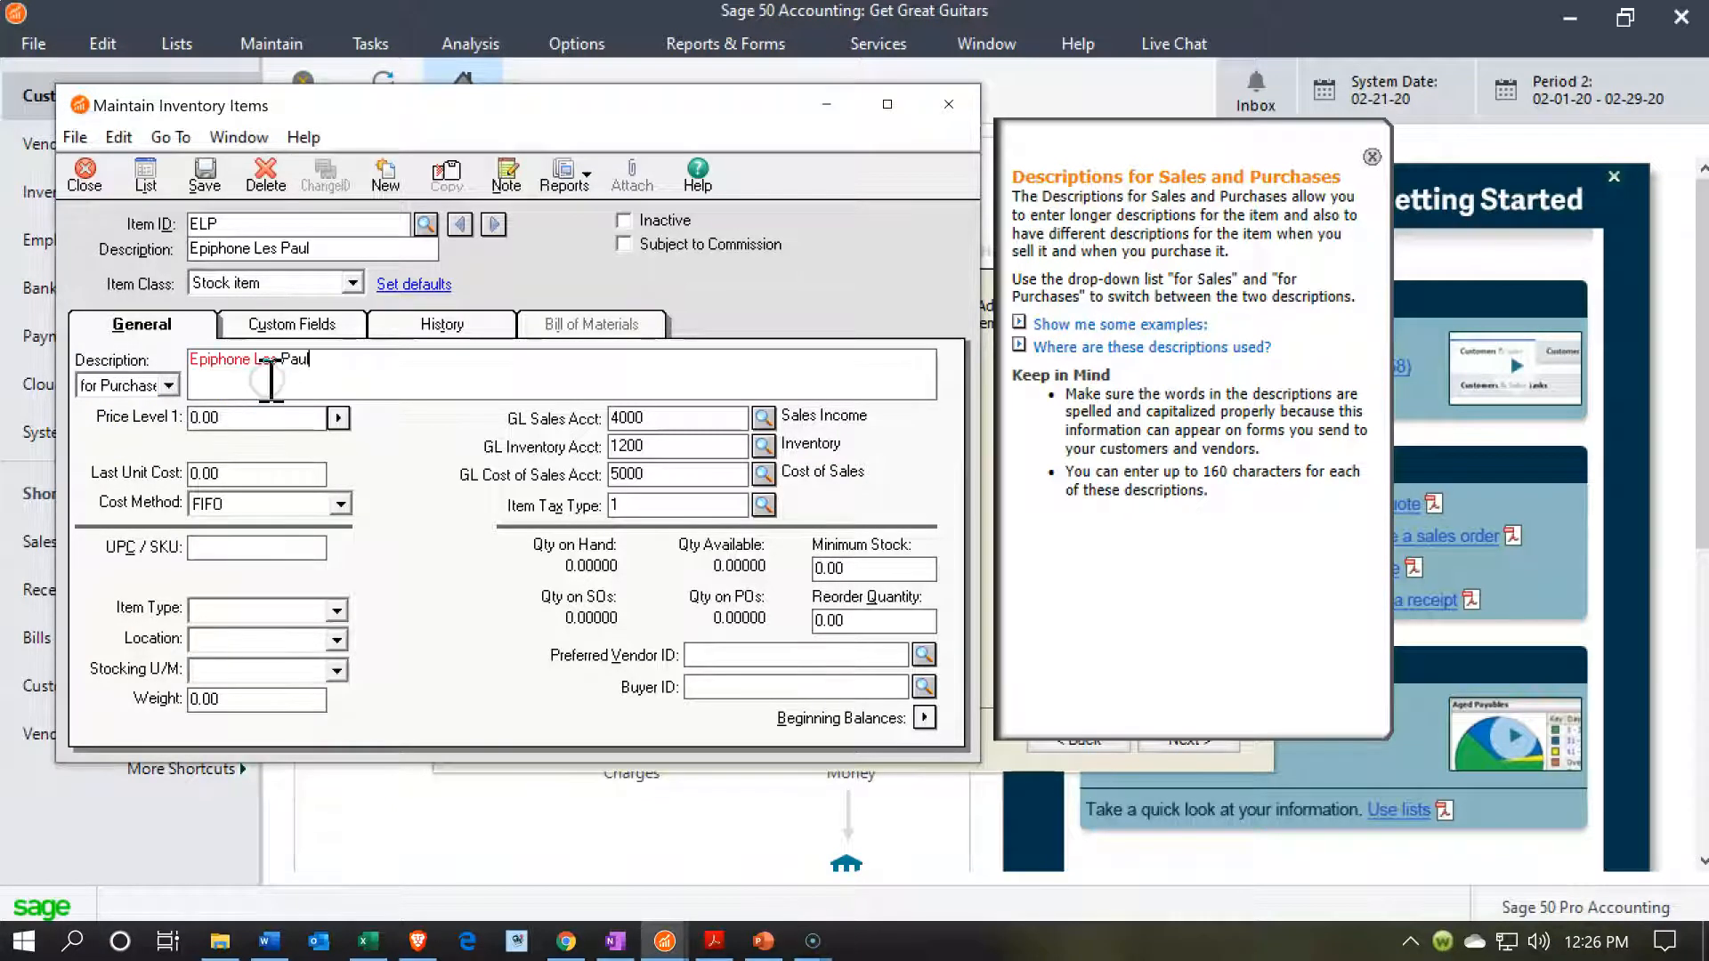
left_click(166, 385)
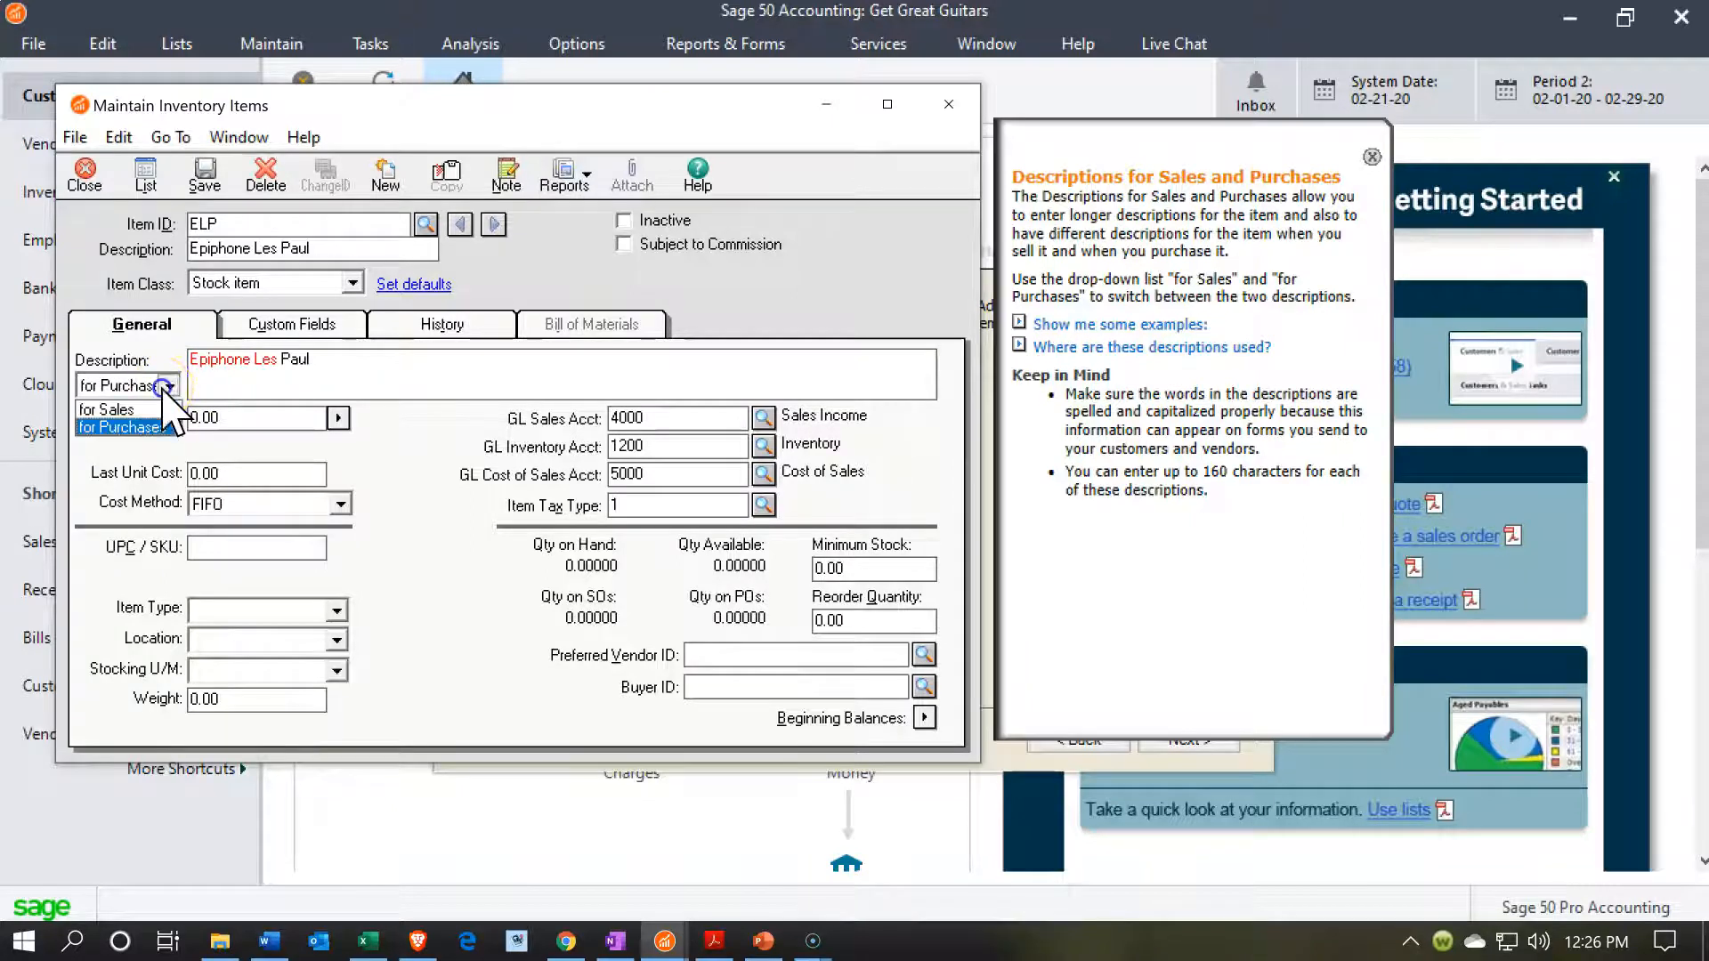
left_click(117, 409)
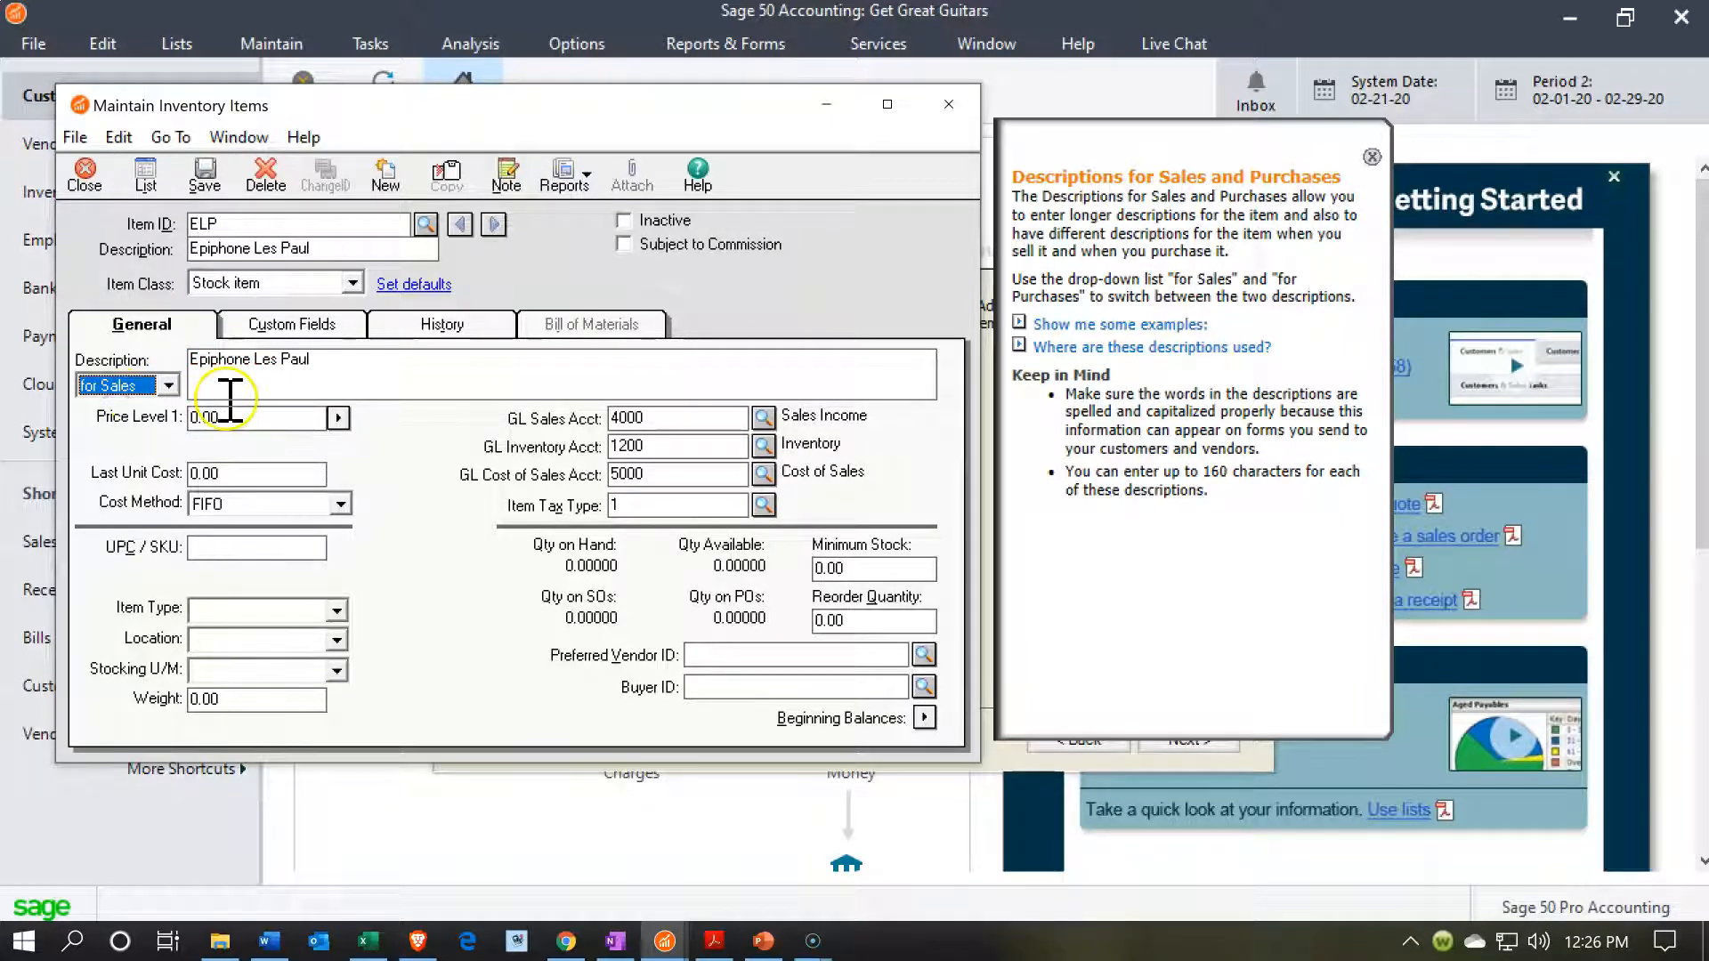
left_click(338, 369)
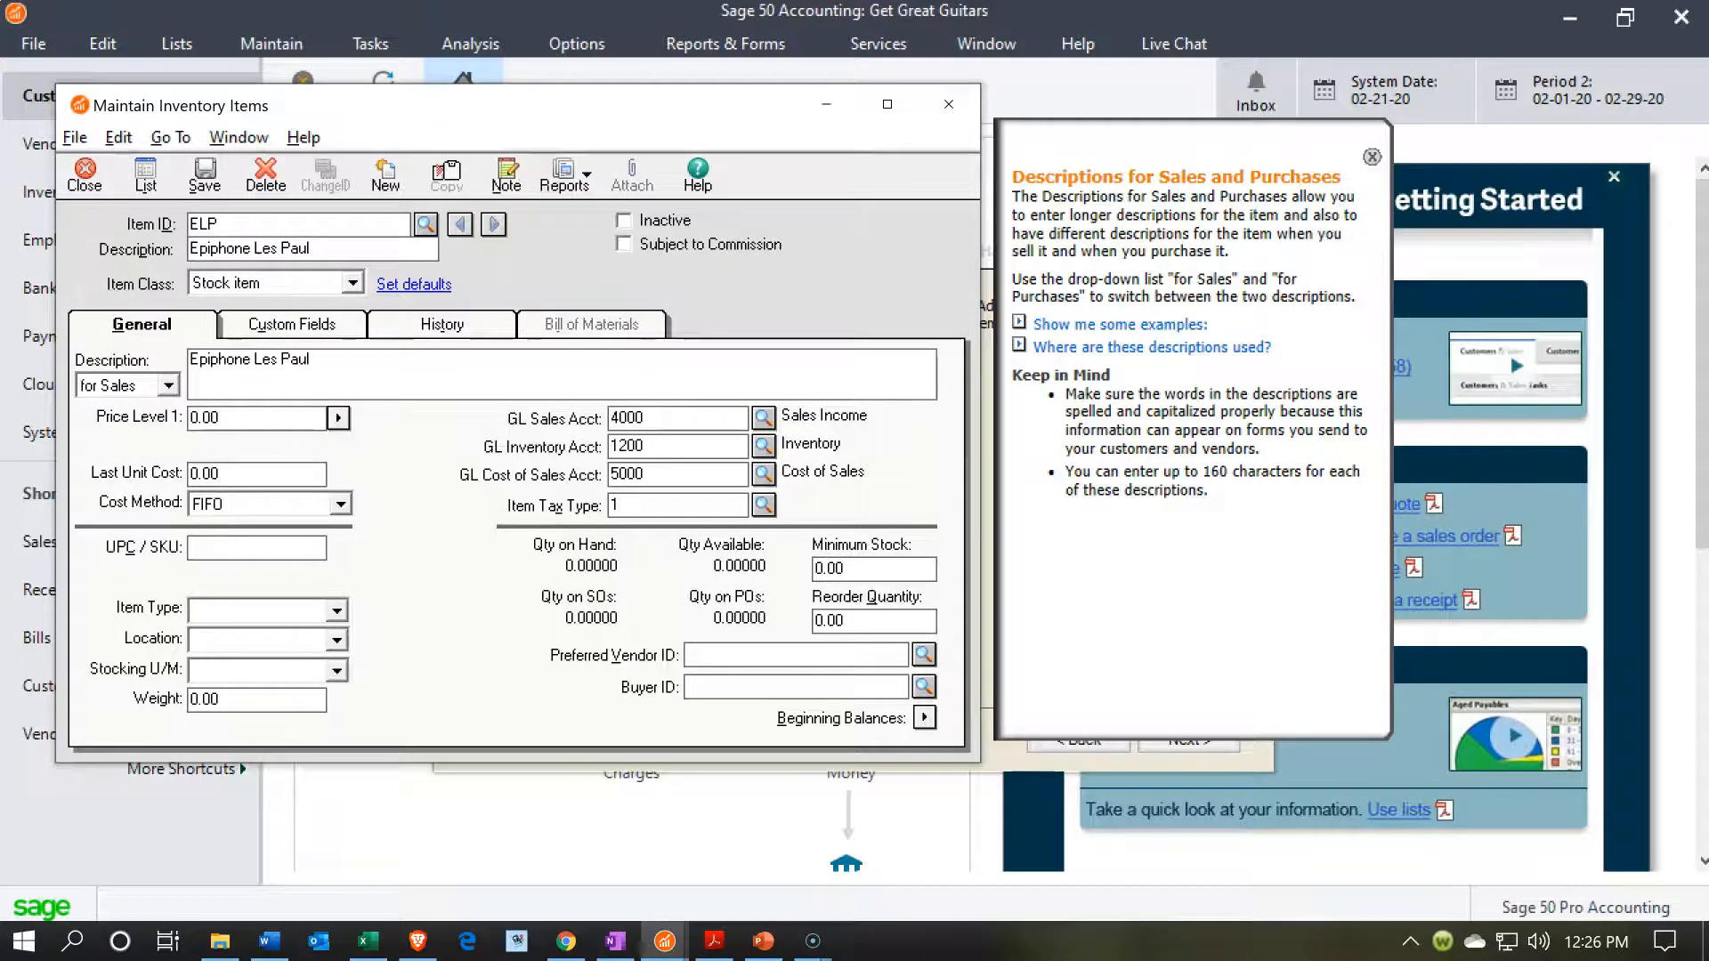
Check the item's multiple price levels without changing them, and set Price Level 1 to 500.
left_click(338, 418)
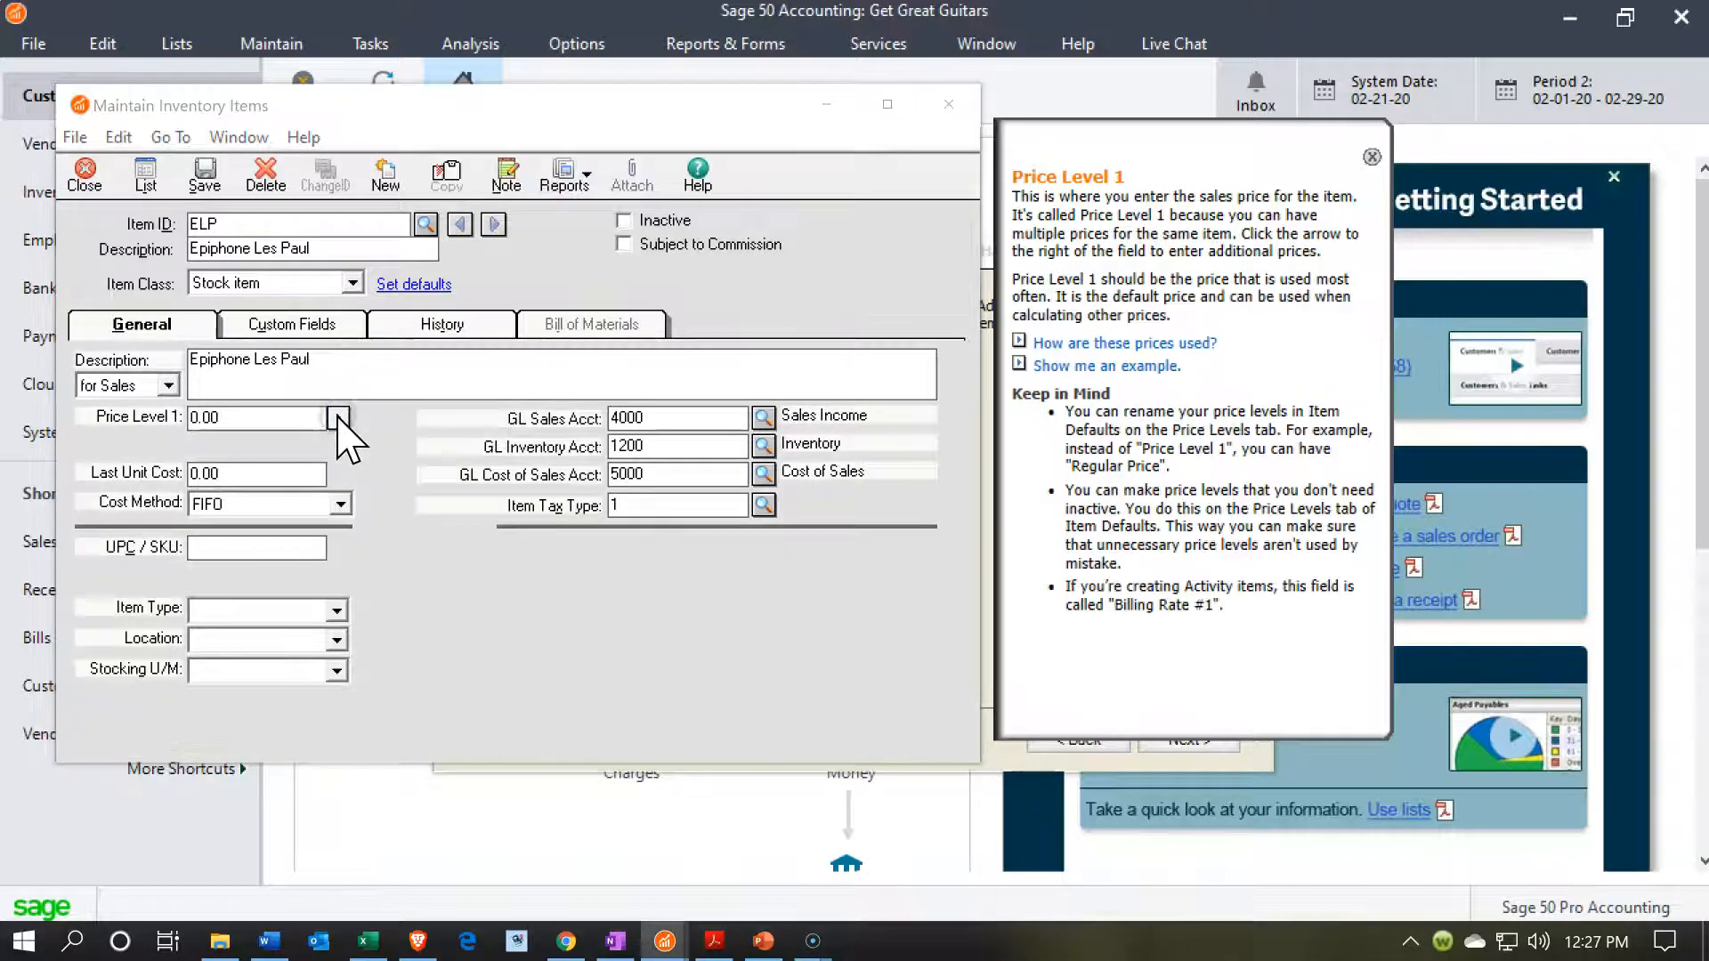
left_click(571, 453)
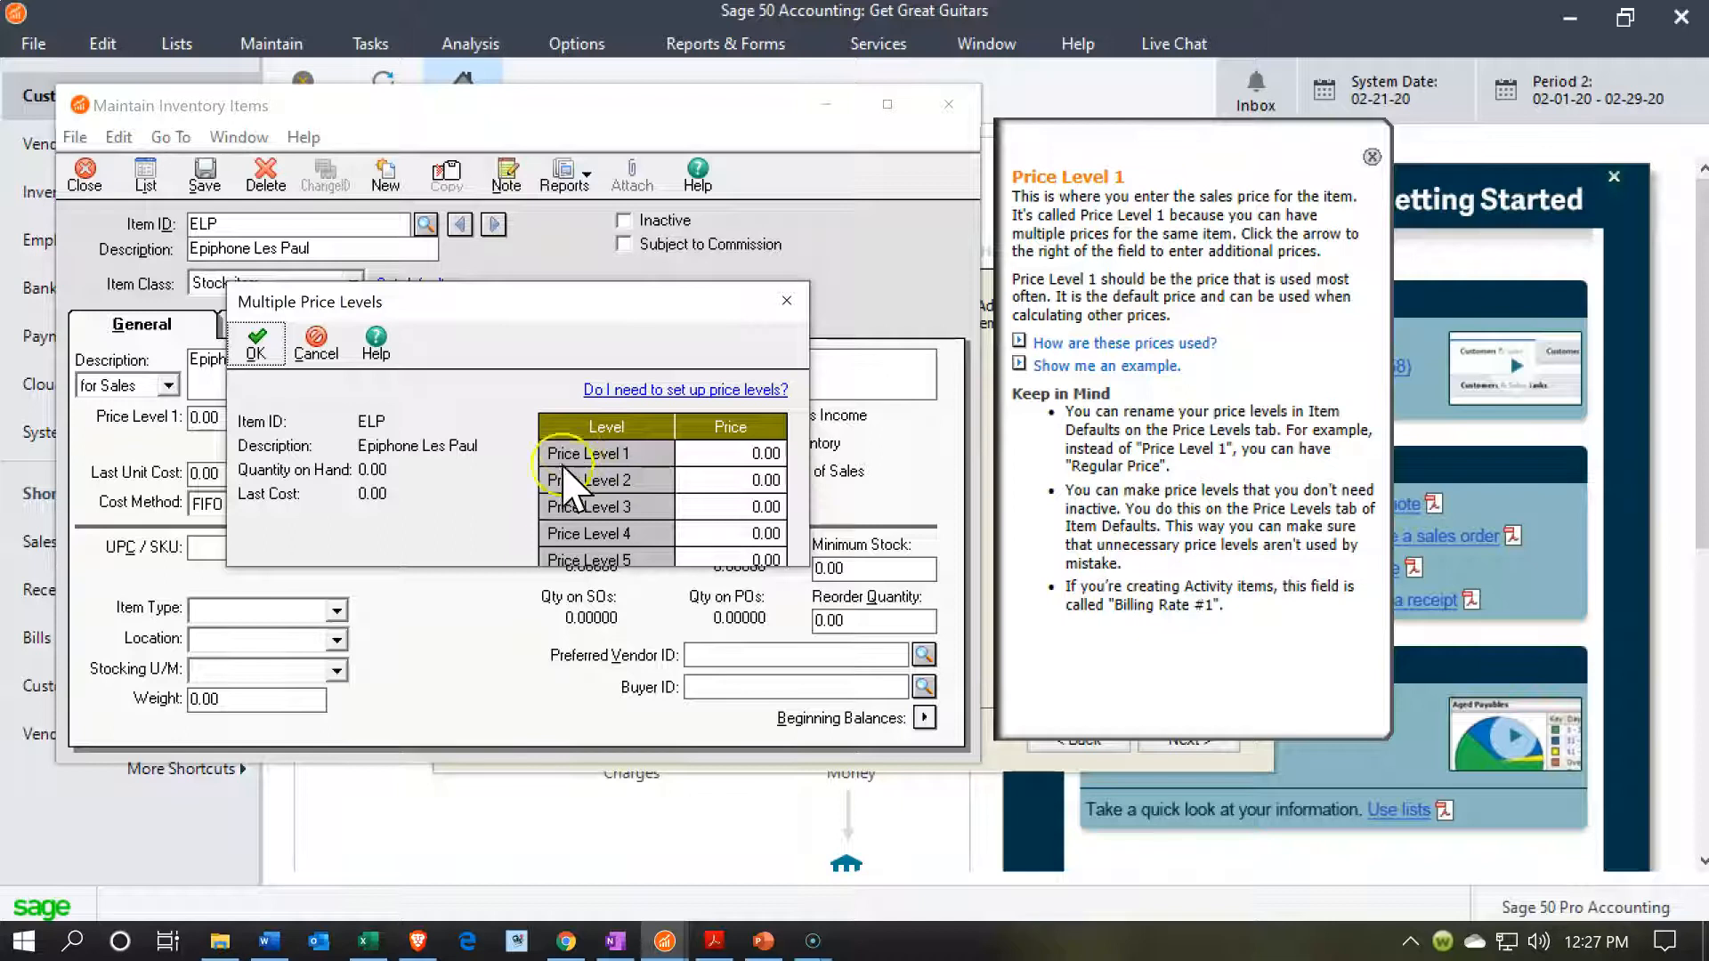
left_click(785, 300)
left_click_drag(261, 428, 66, 420)
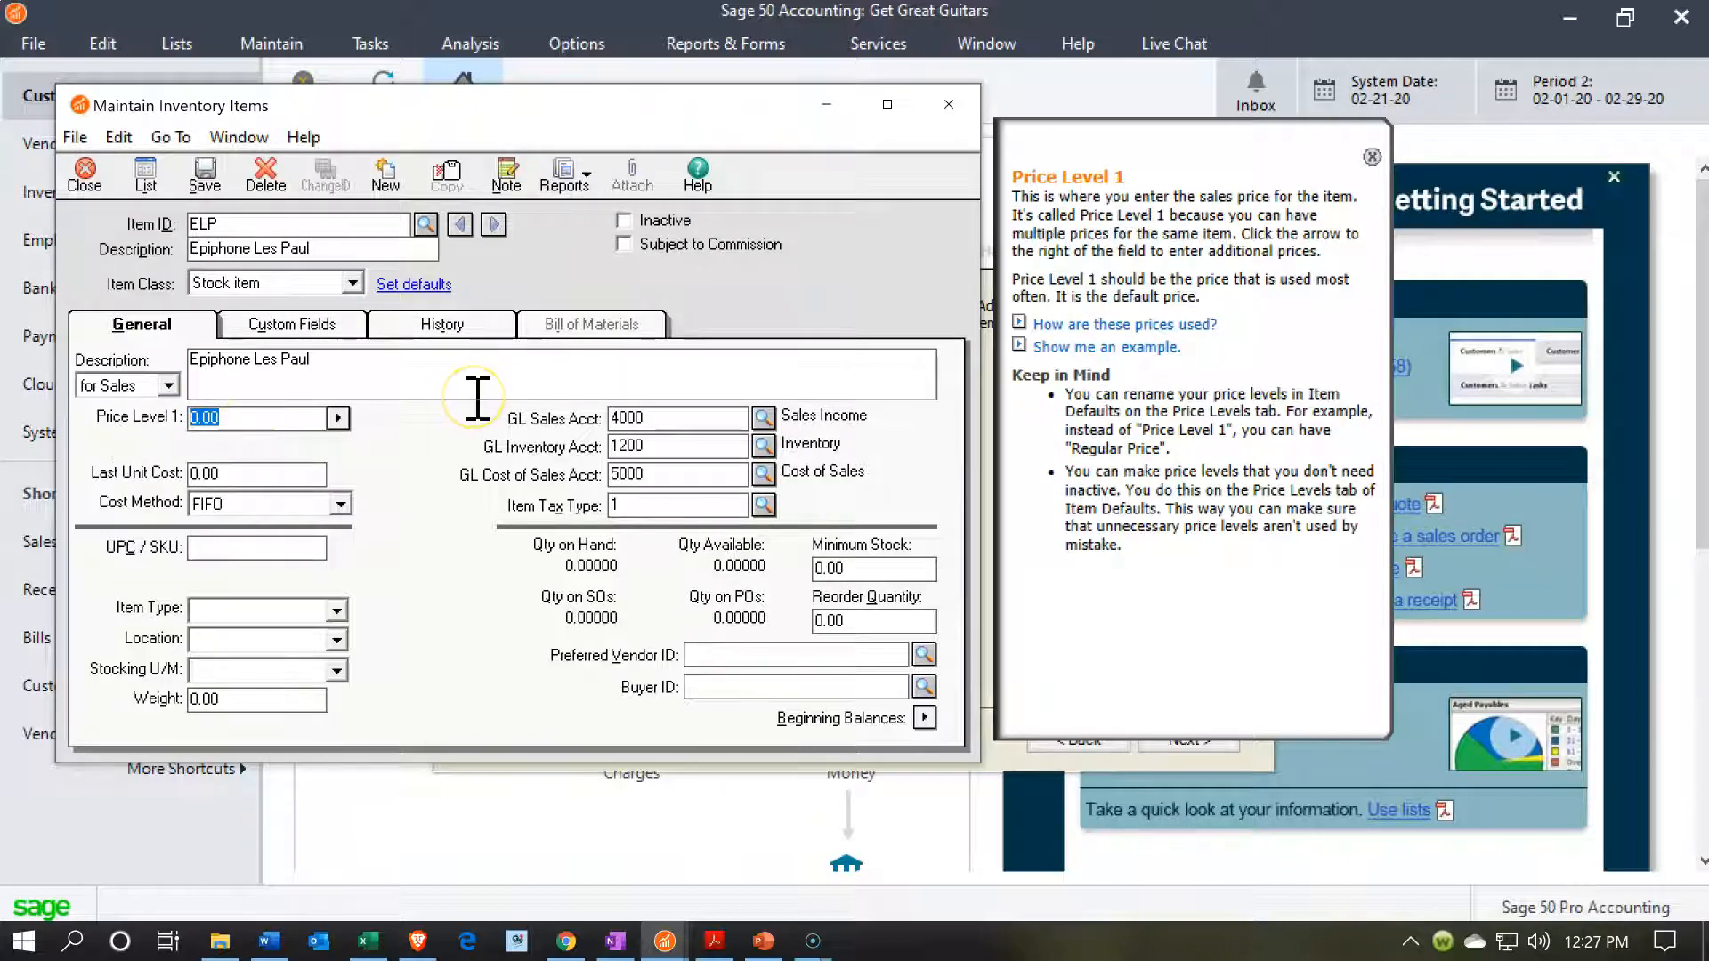
type("500")
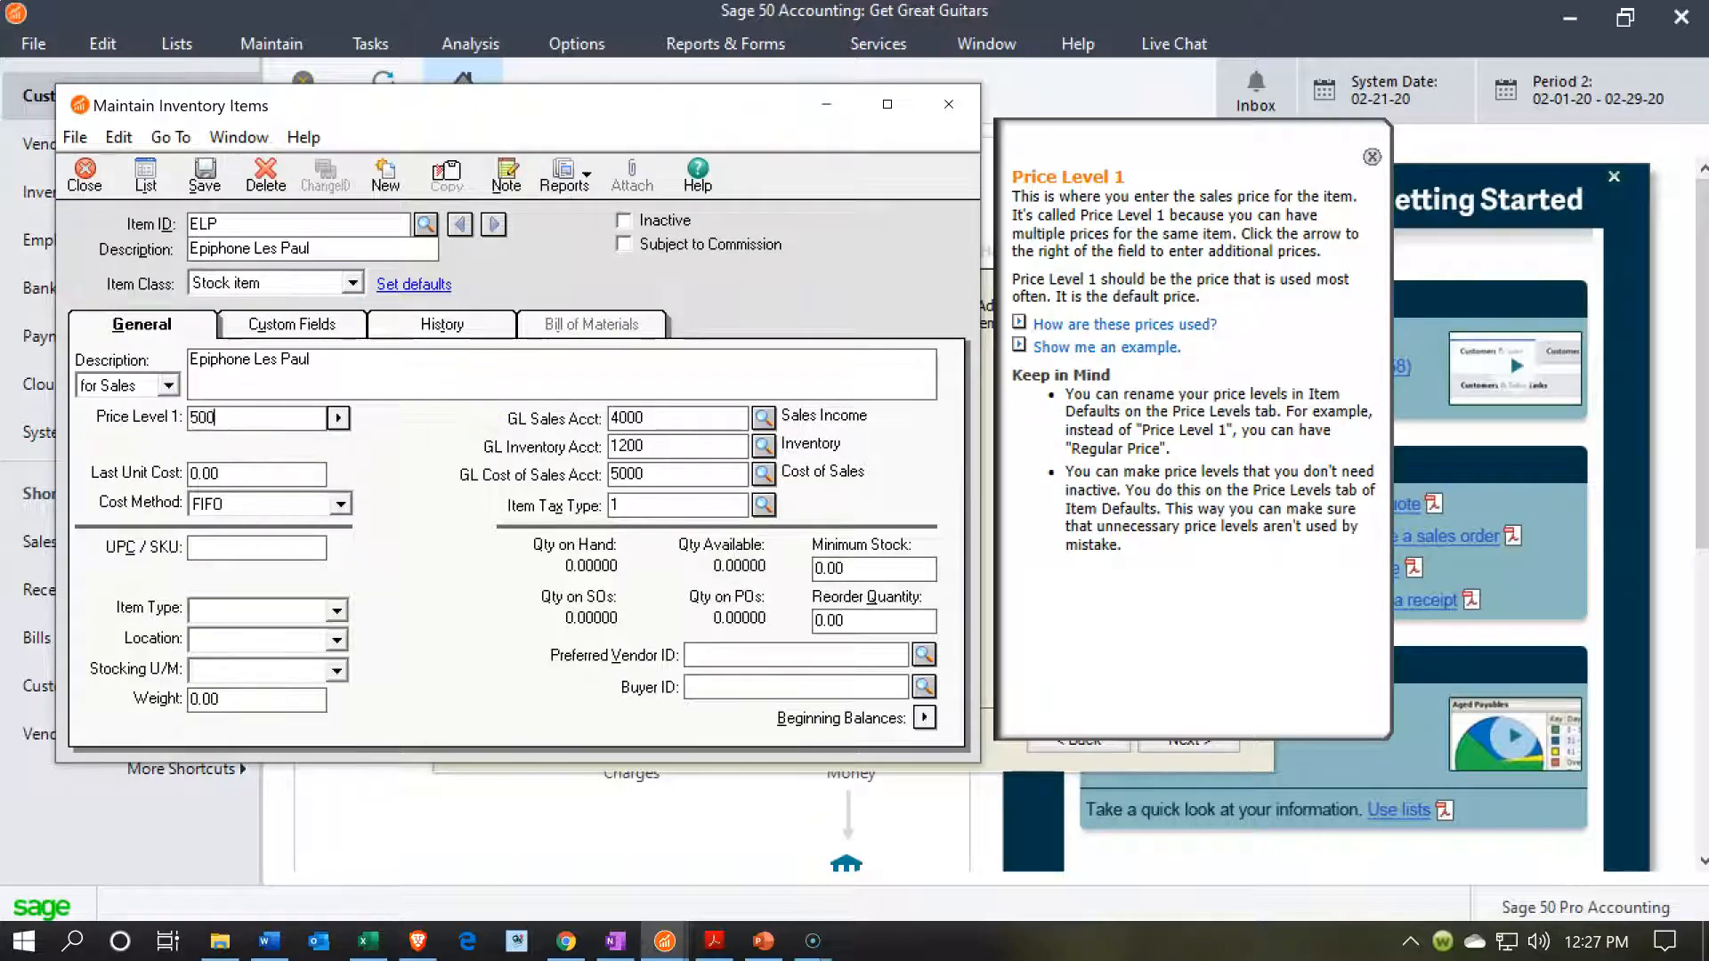
key("Tab")
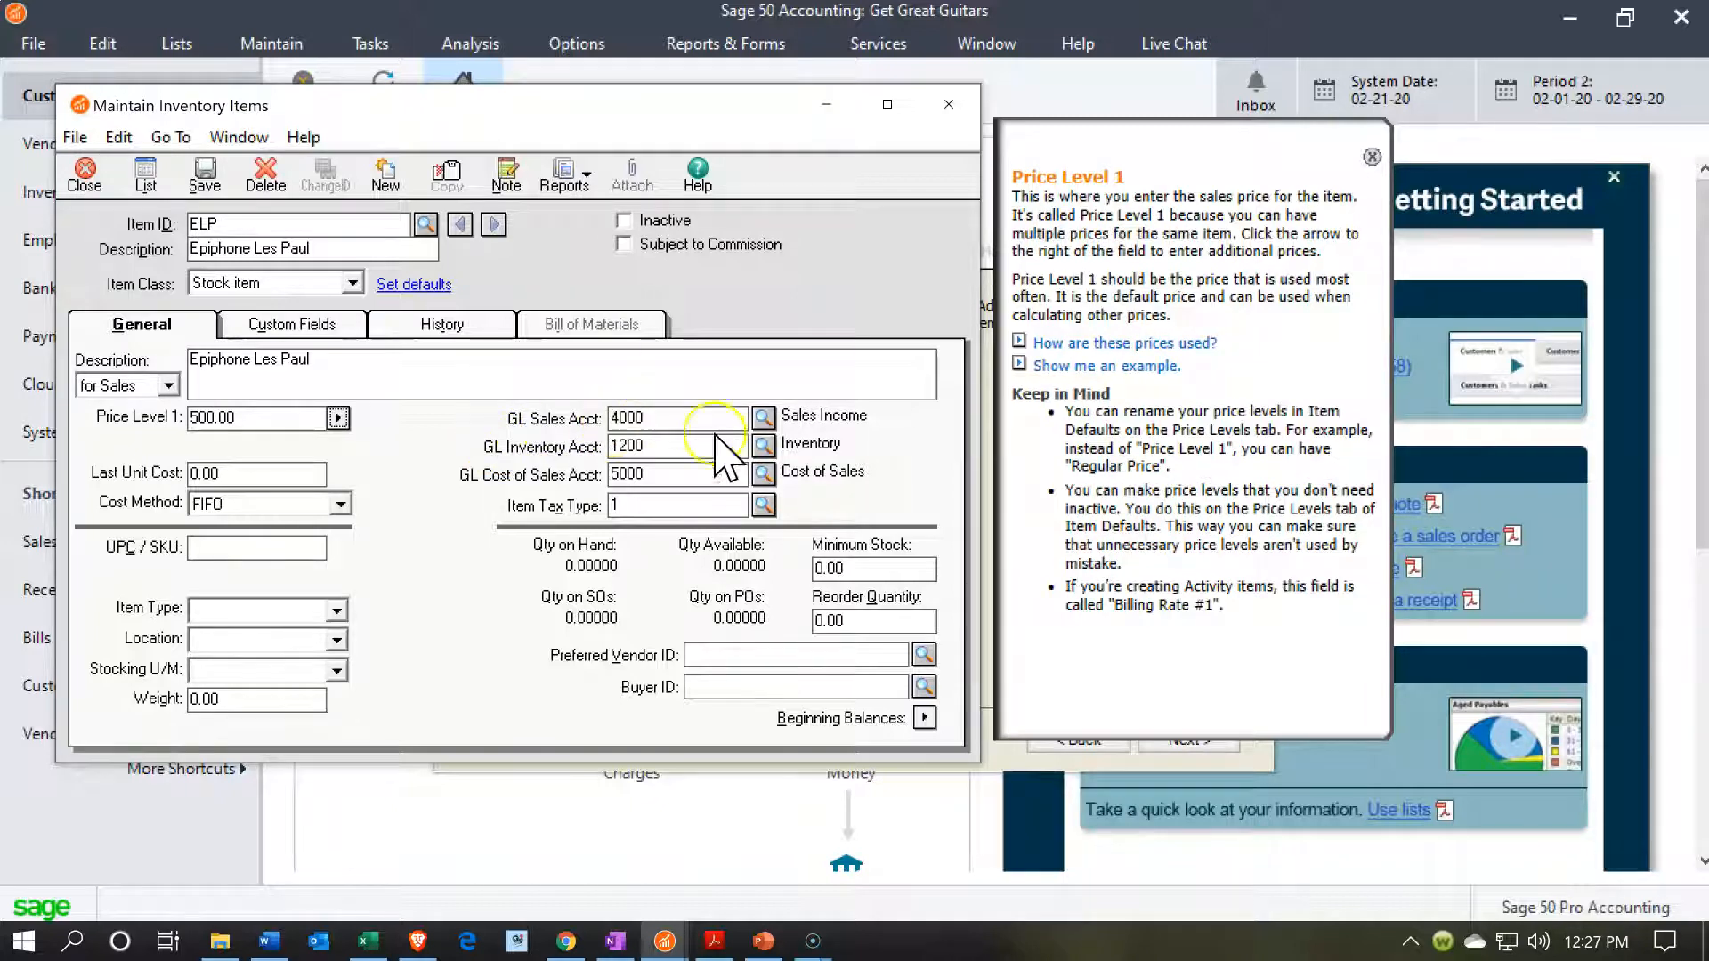
Examine the list of accounts available for the item's GL sales account without changing the selection.
left_click(763, 417)
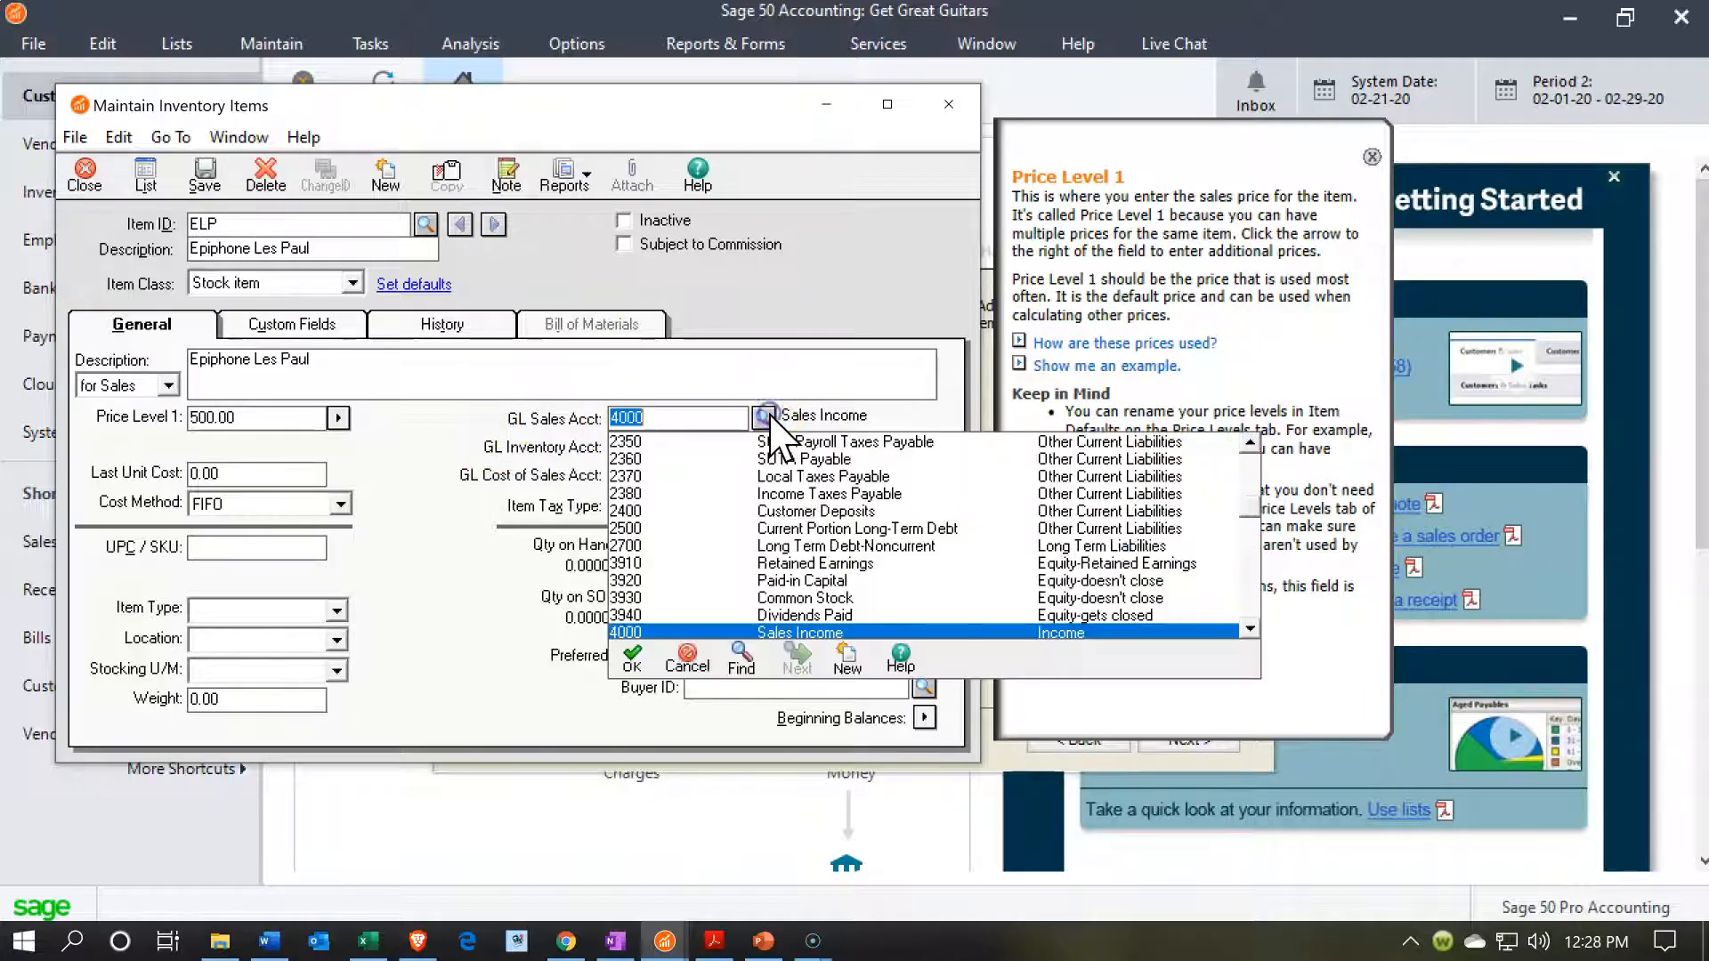
scroll(773, 525, "down", 1)
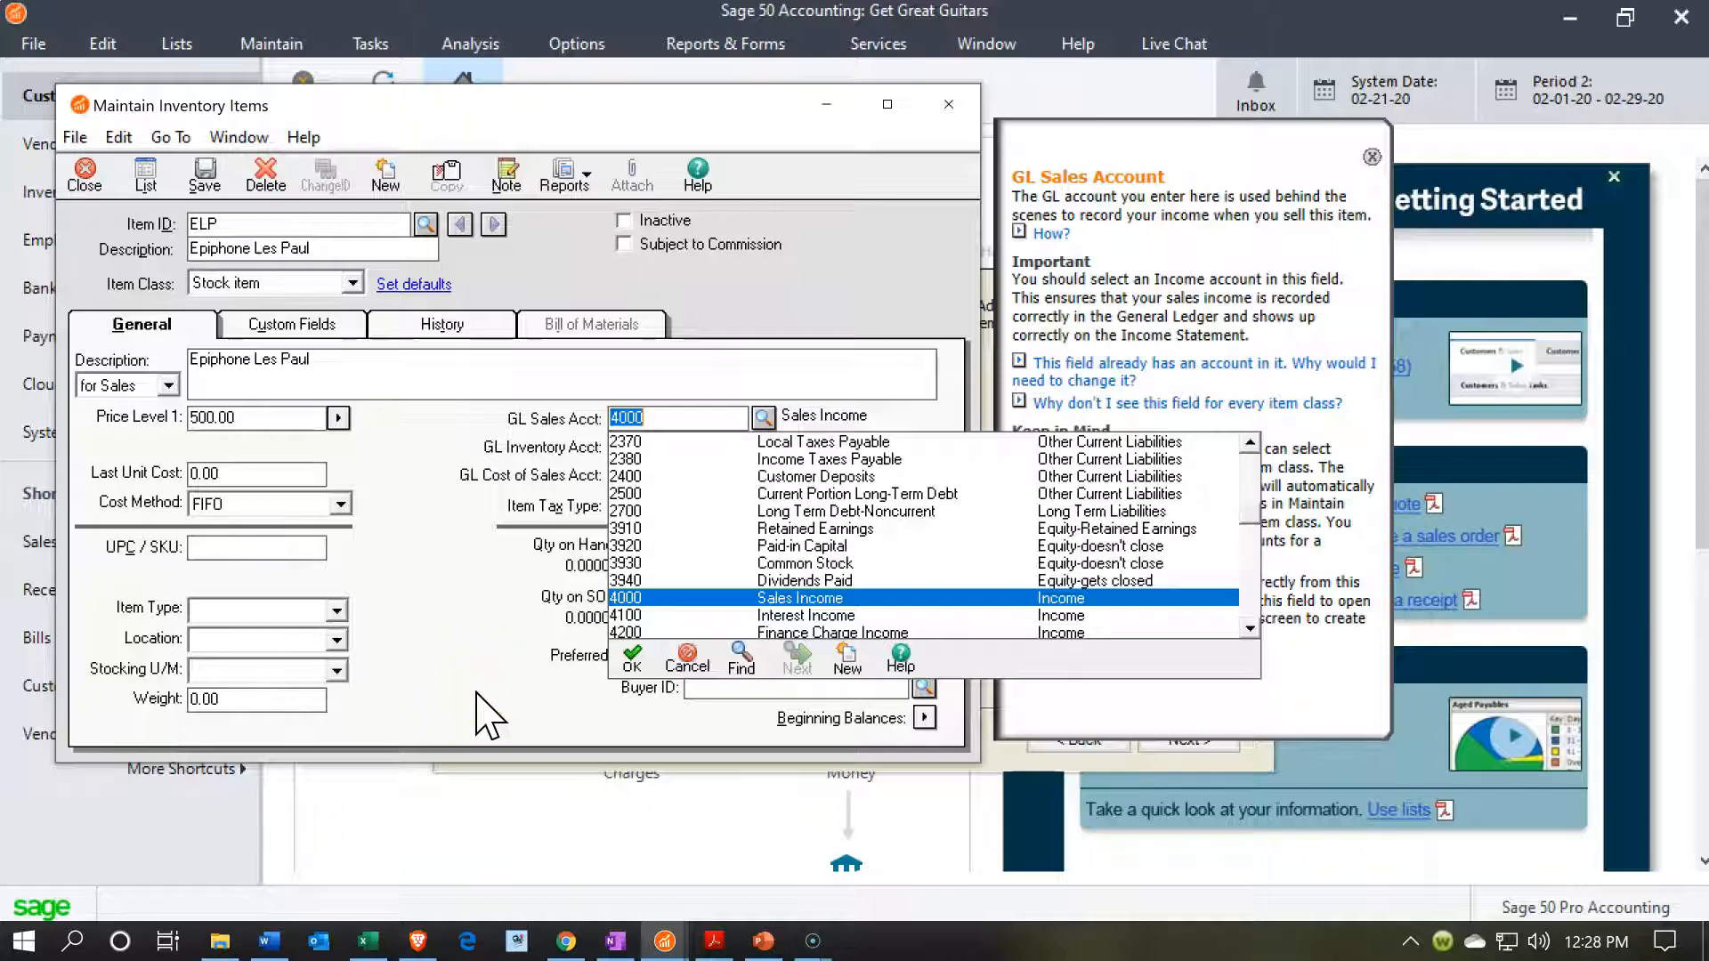
key("Tab")
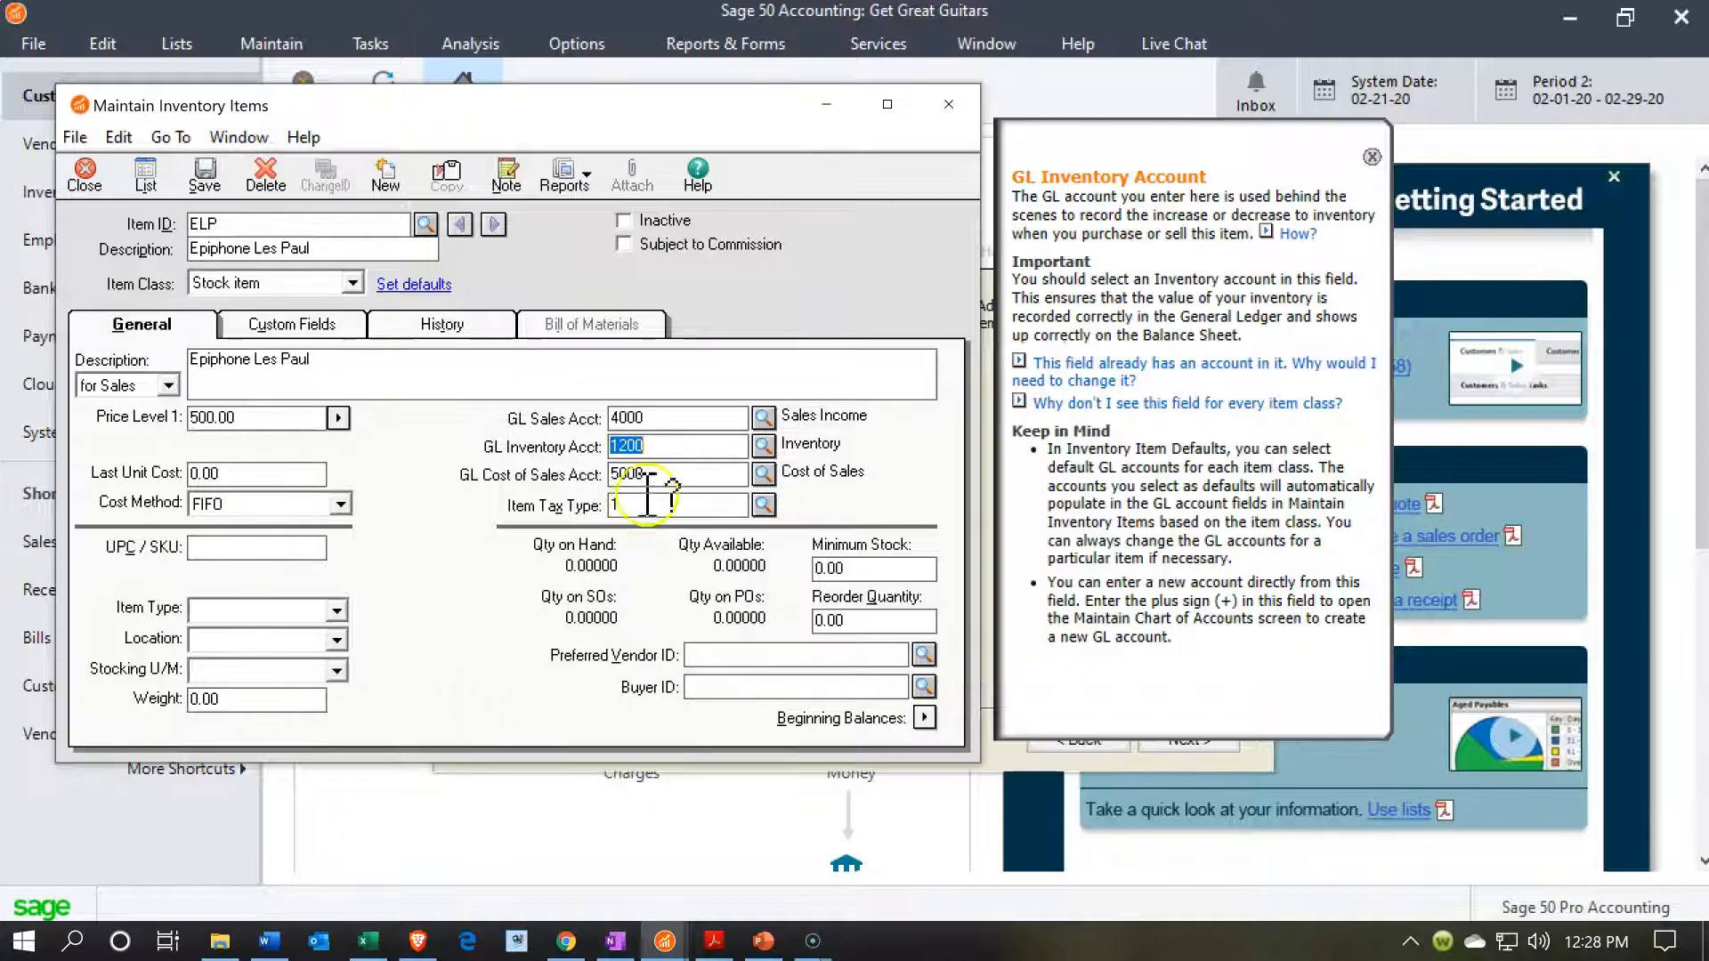
left_click(763, 418)
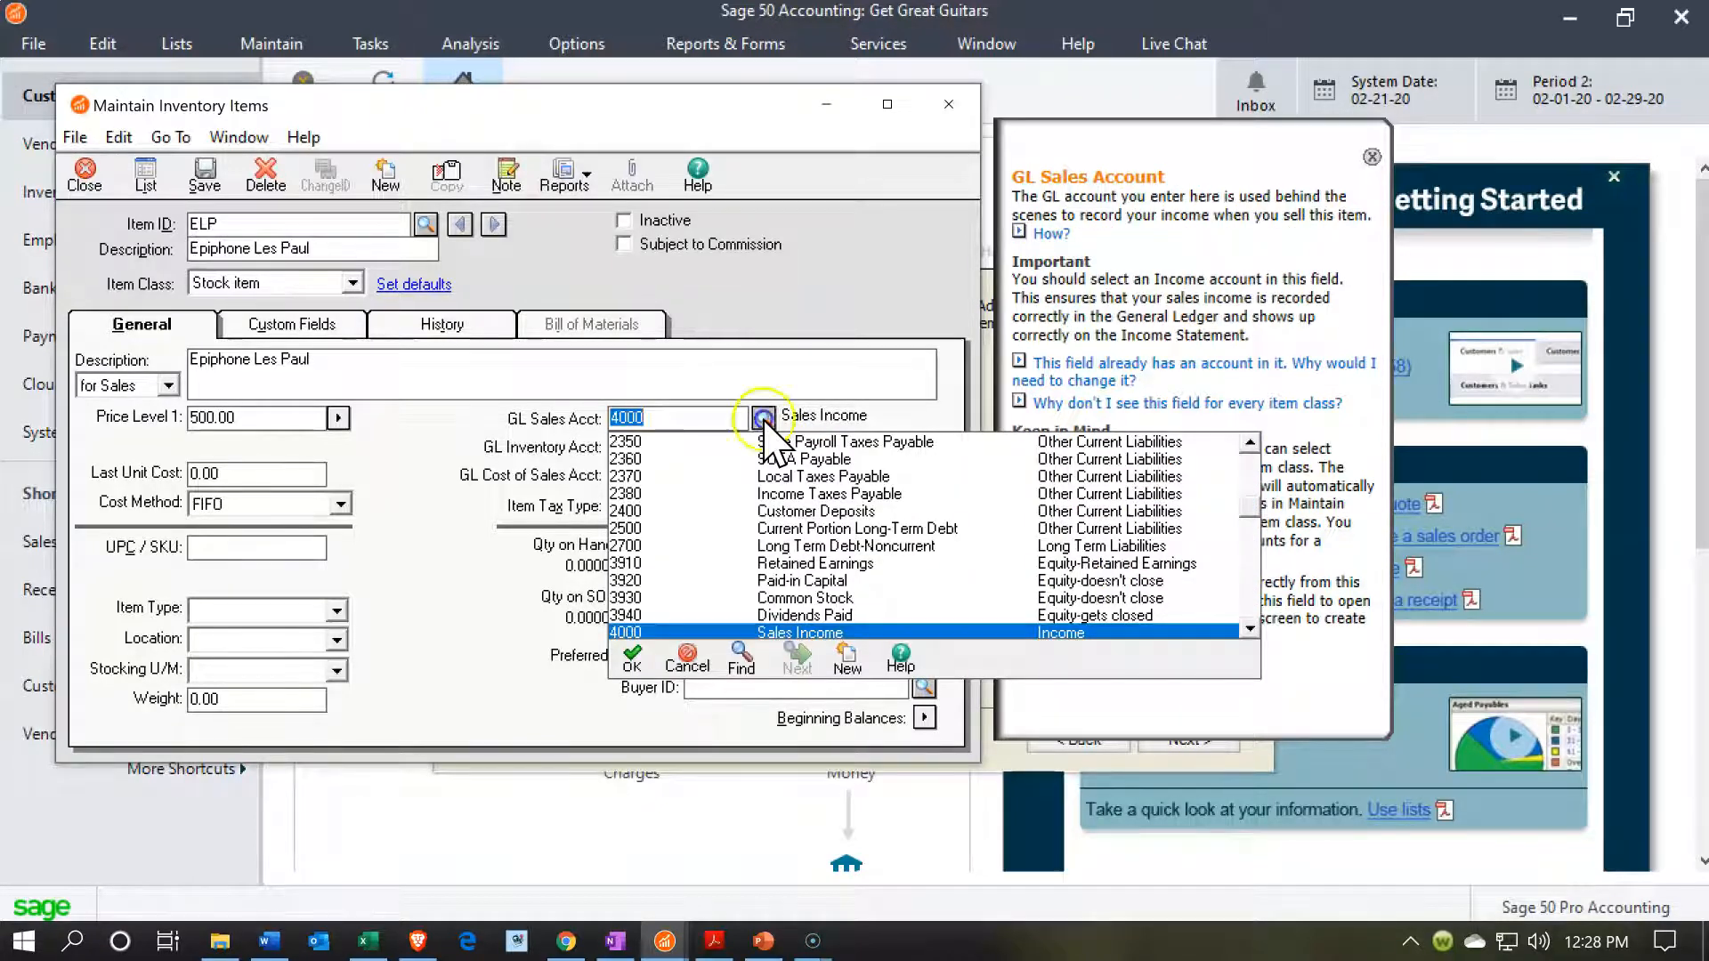
left_click(763, 417)
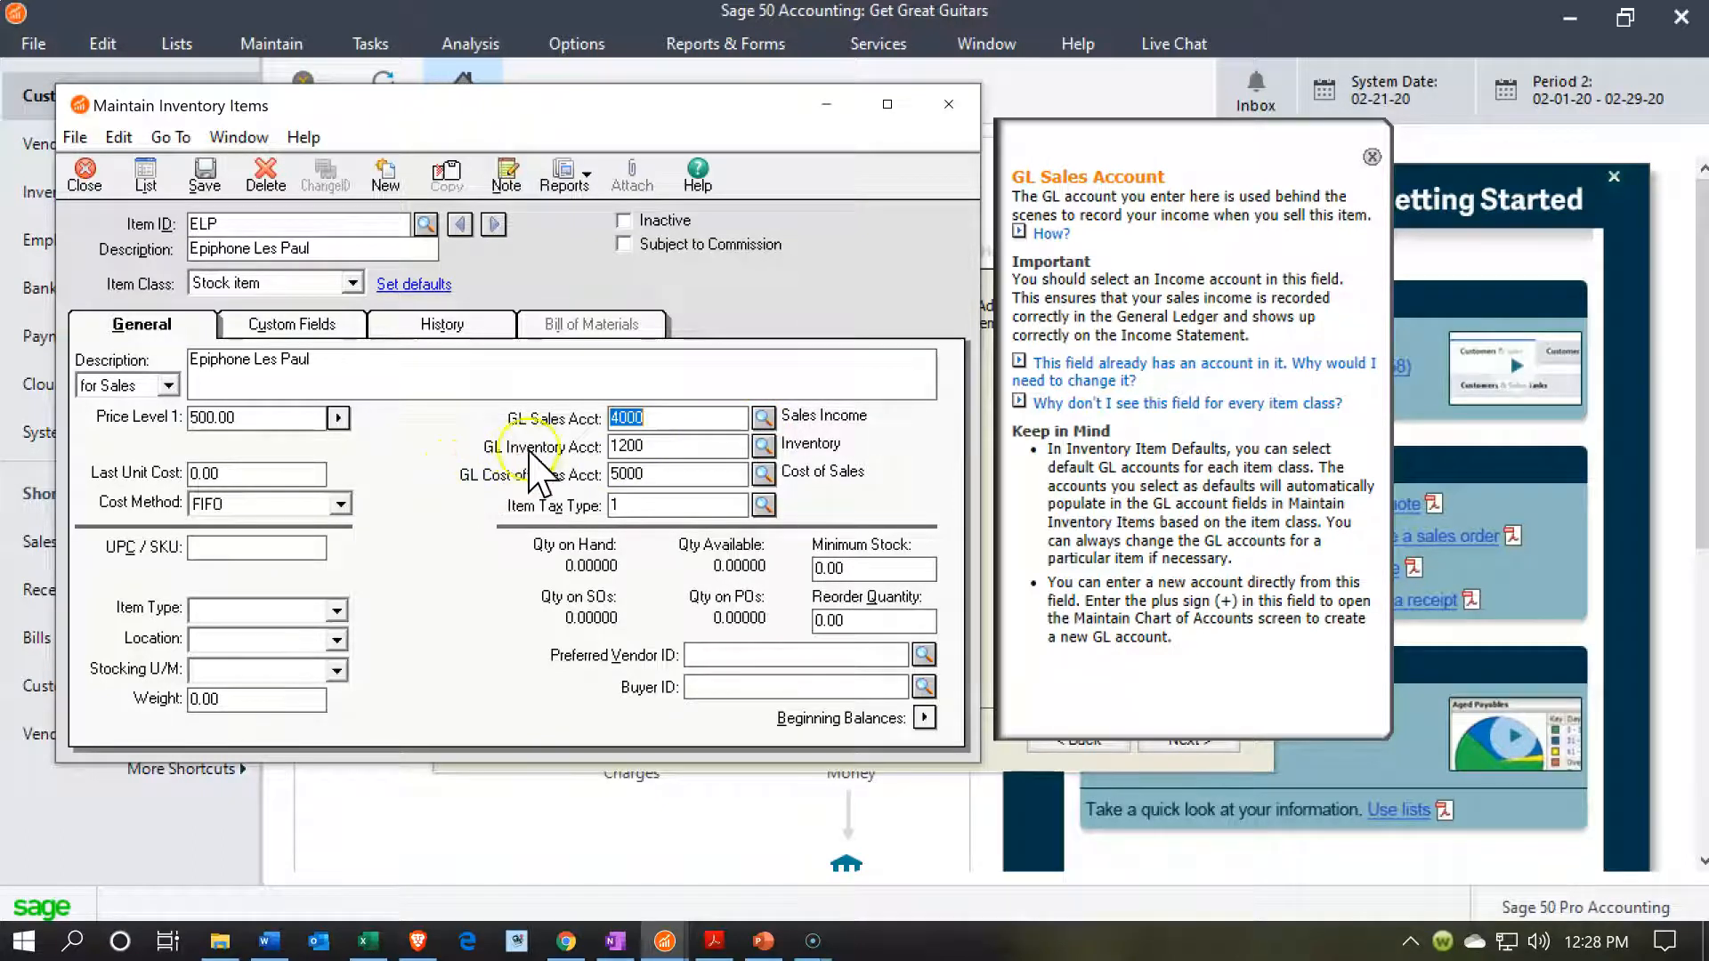
Check the accounts available for the item's GL inventory account without changing the selection, and set Last Unit Cost to 400.
left_click(762, 445)
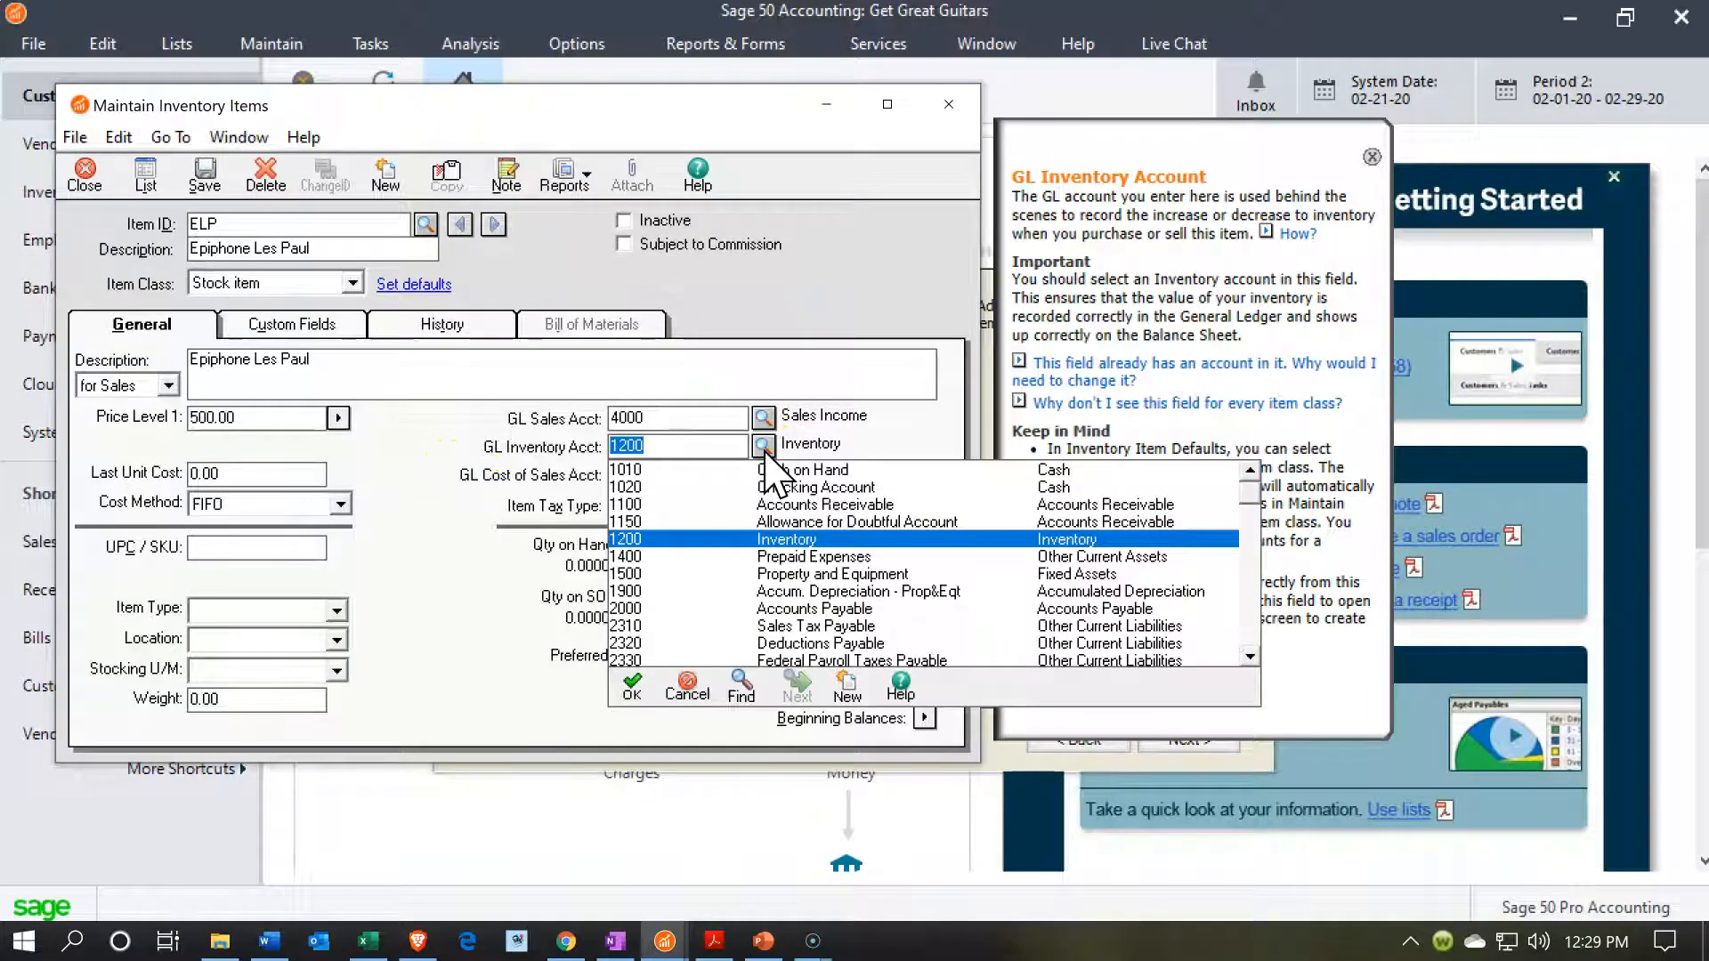
left_click(763, 447)
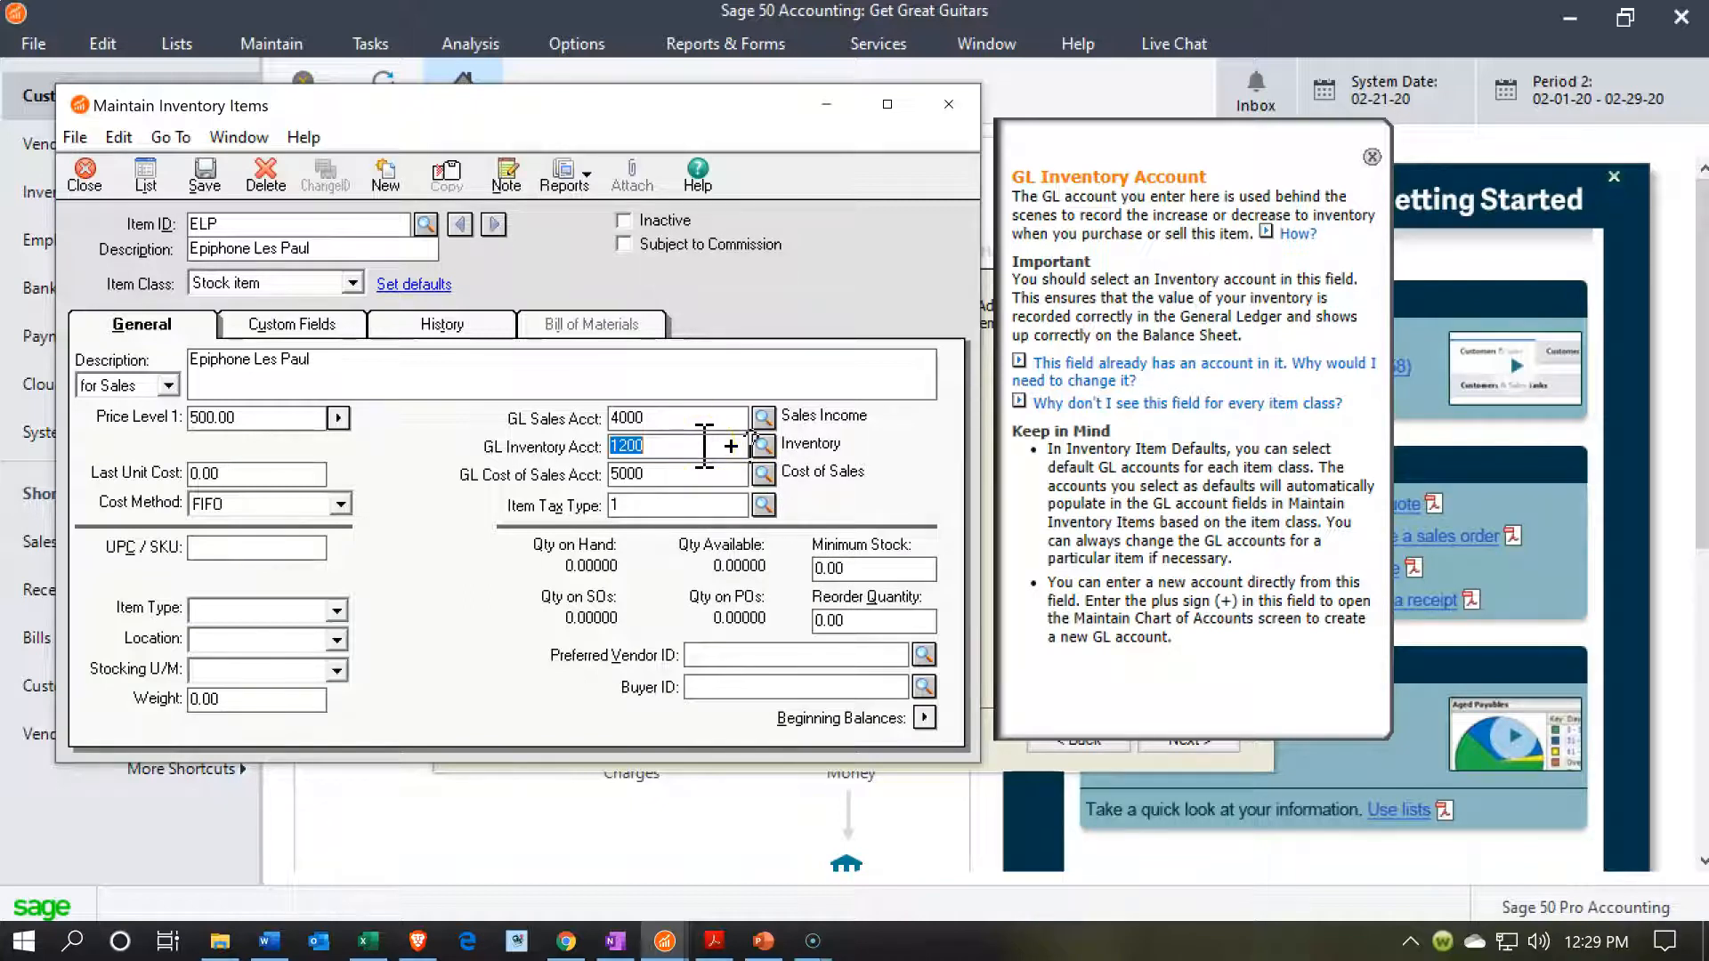
left_click(267, 473)
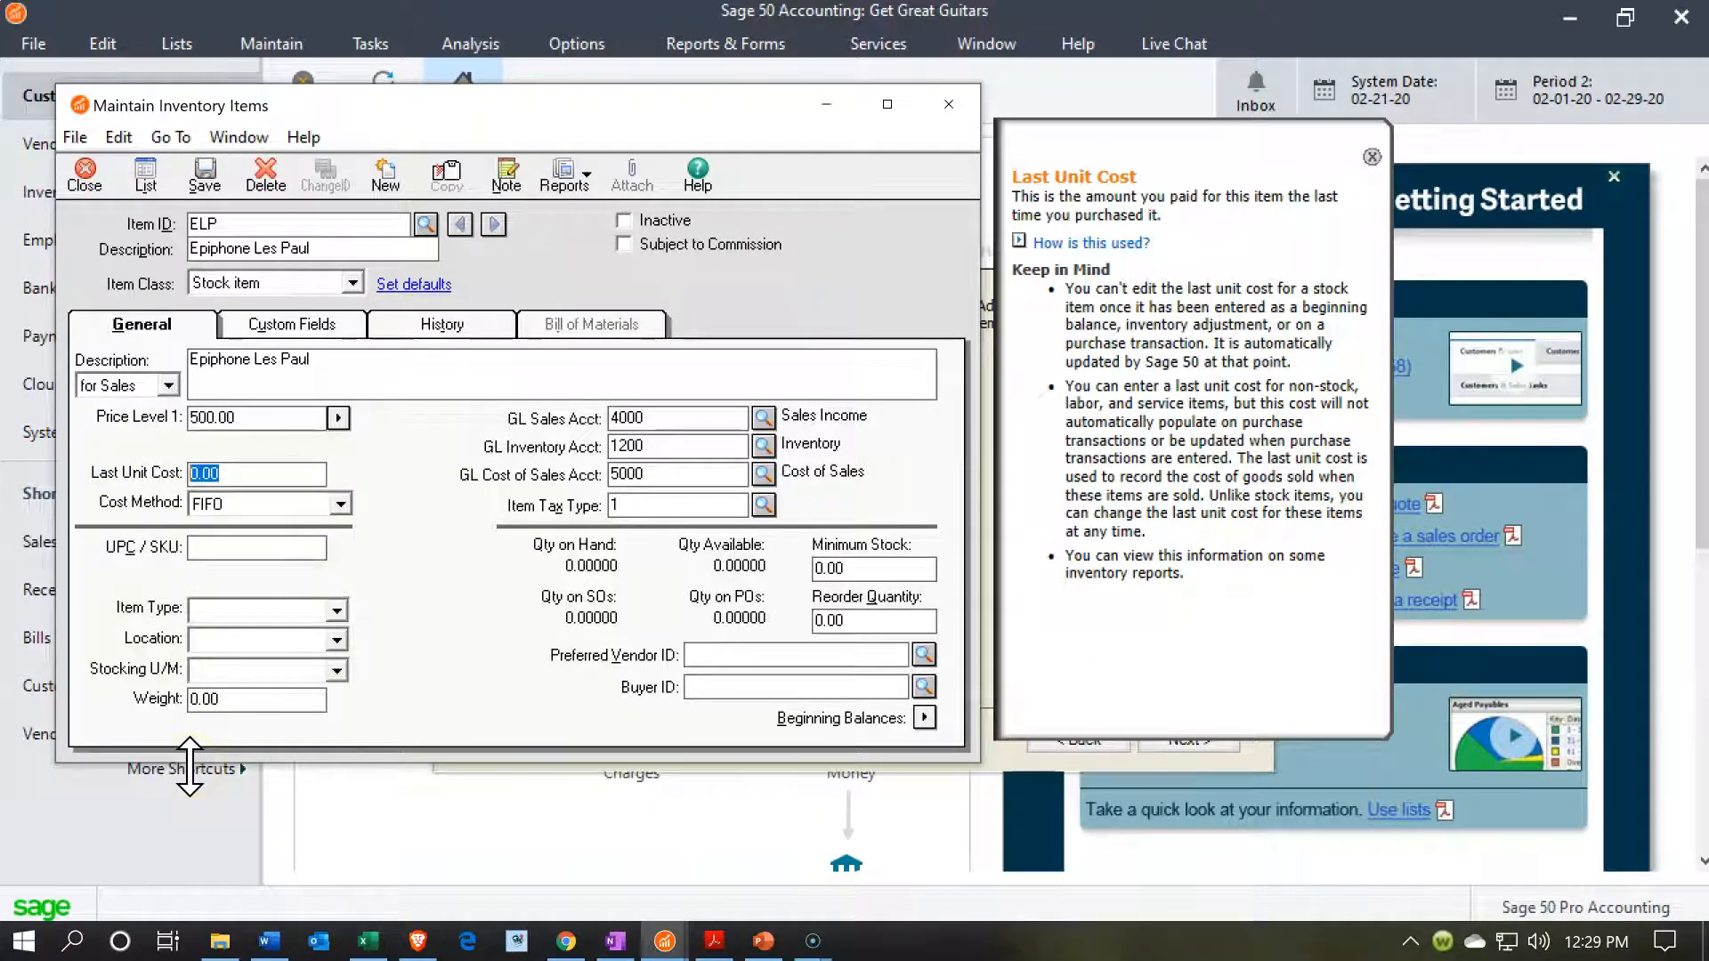
type("400")
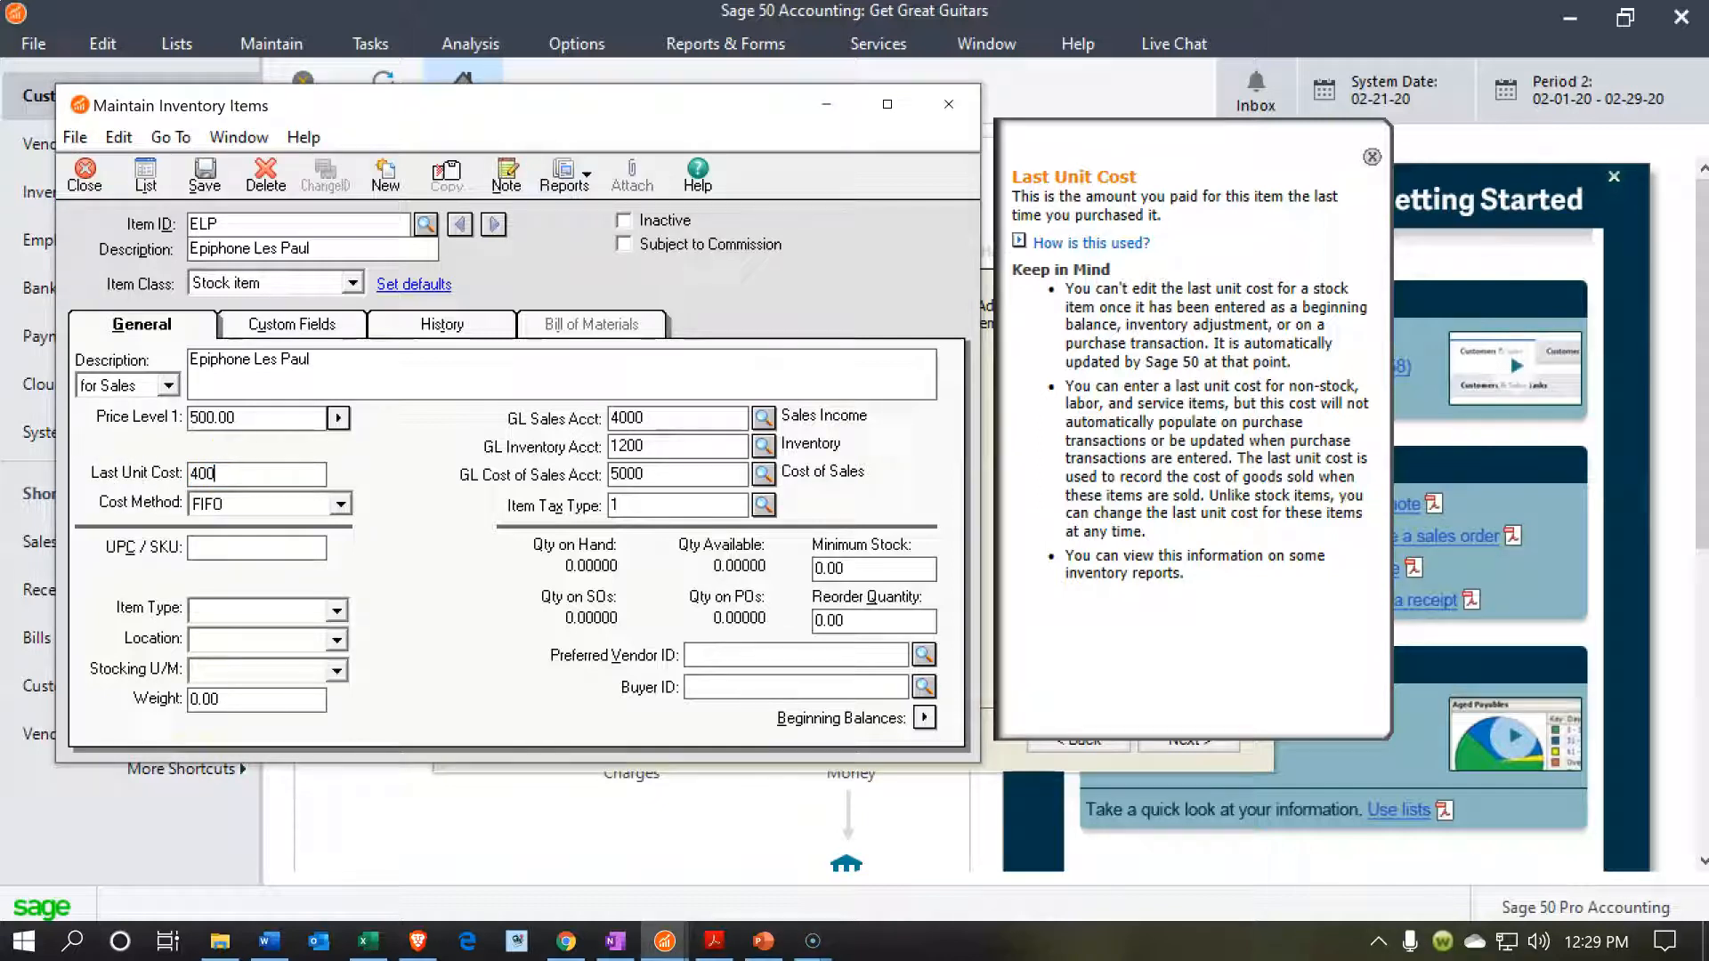
Check the available cost methods and item tax types, keeping FIFO and tax type 1.
left_click(340, 505)
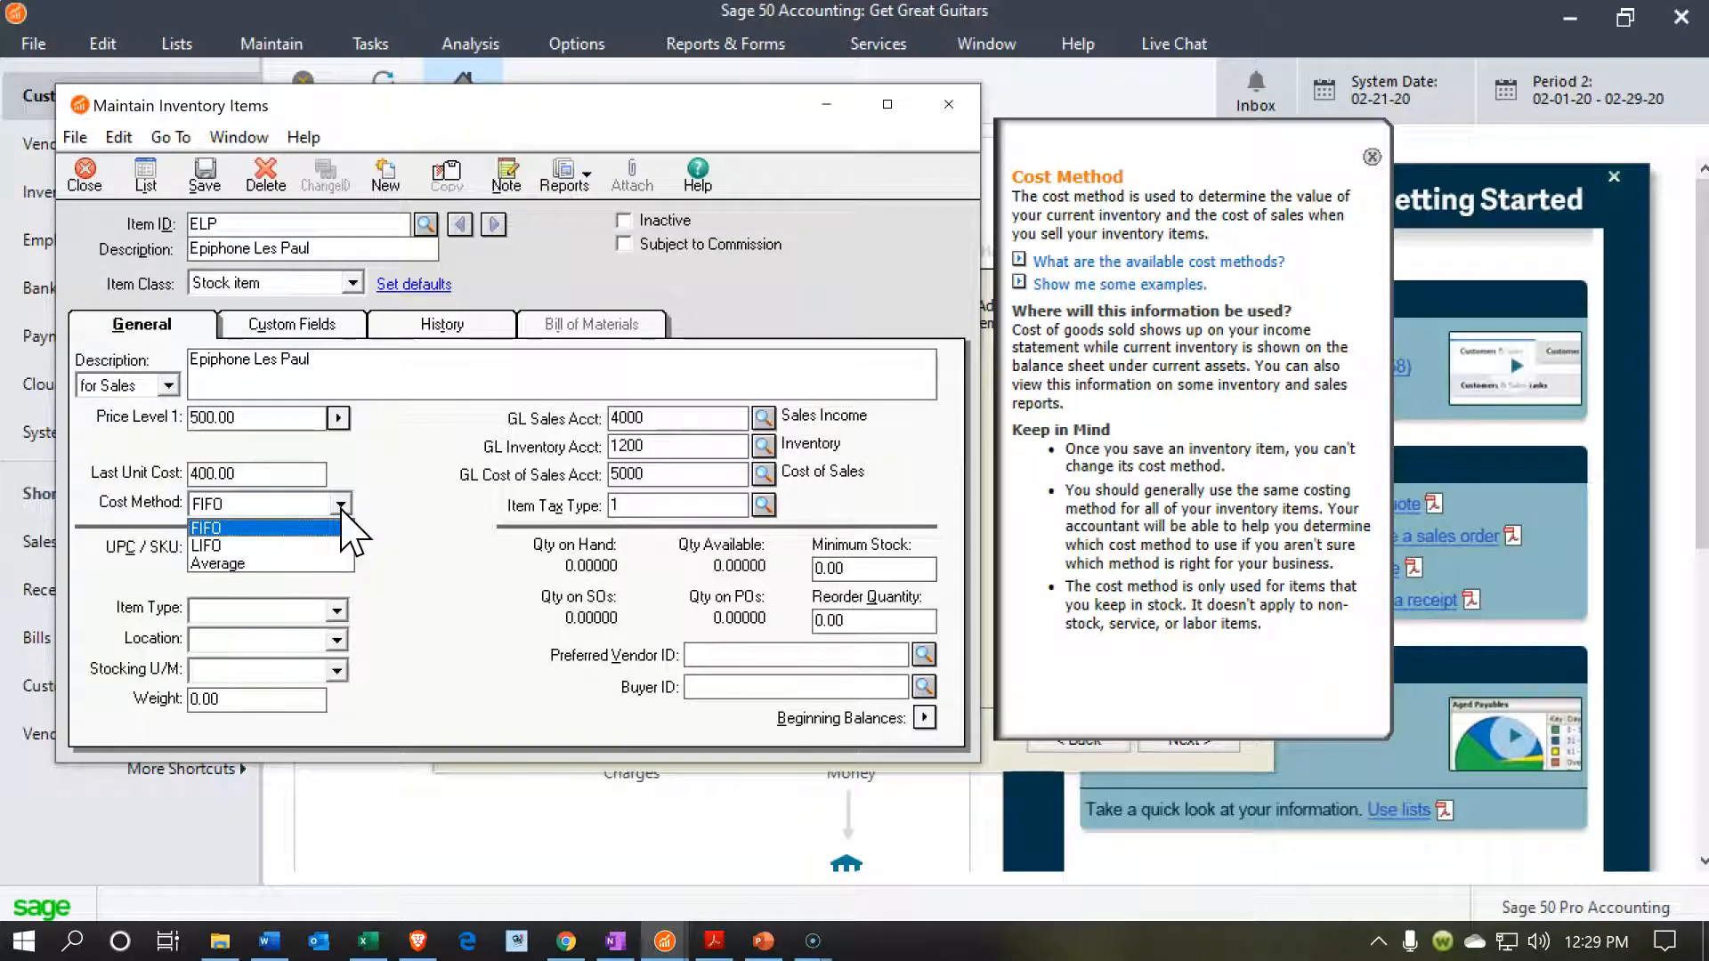
left_click(412, 516)
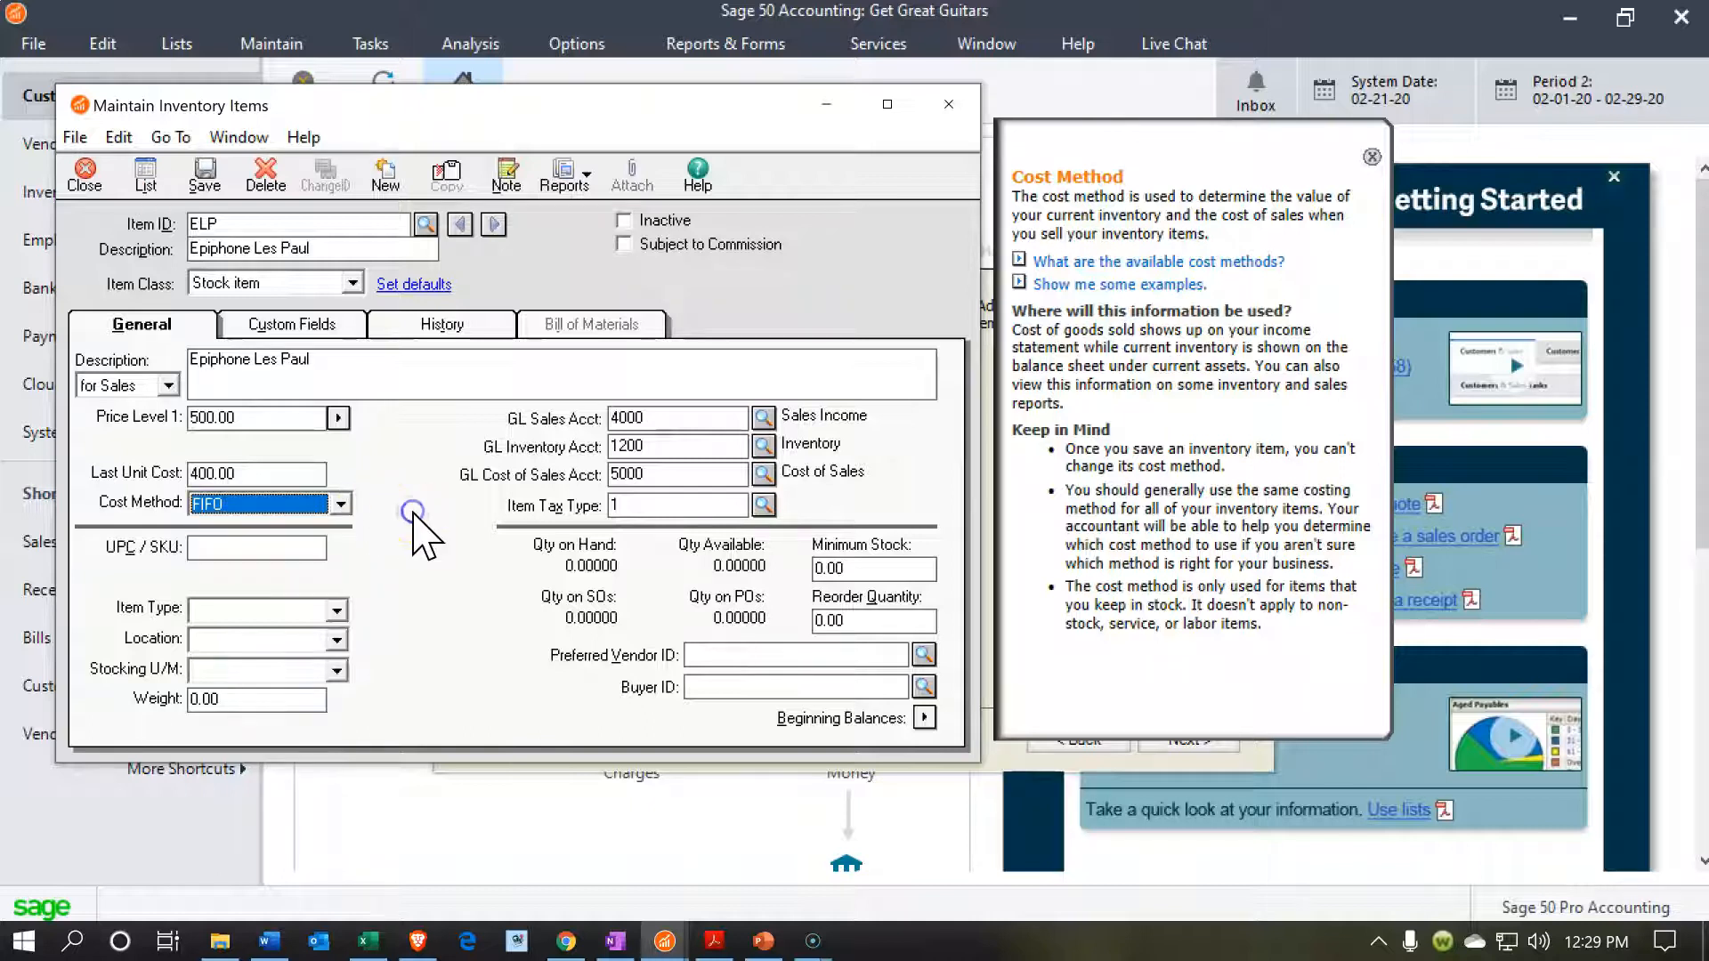
left_click(771, 505)
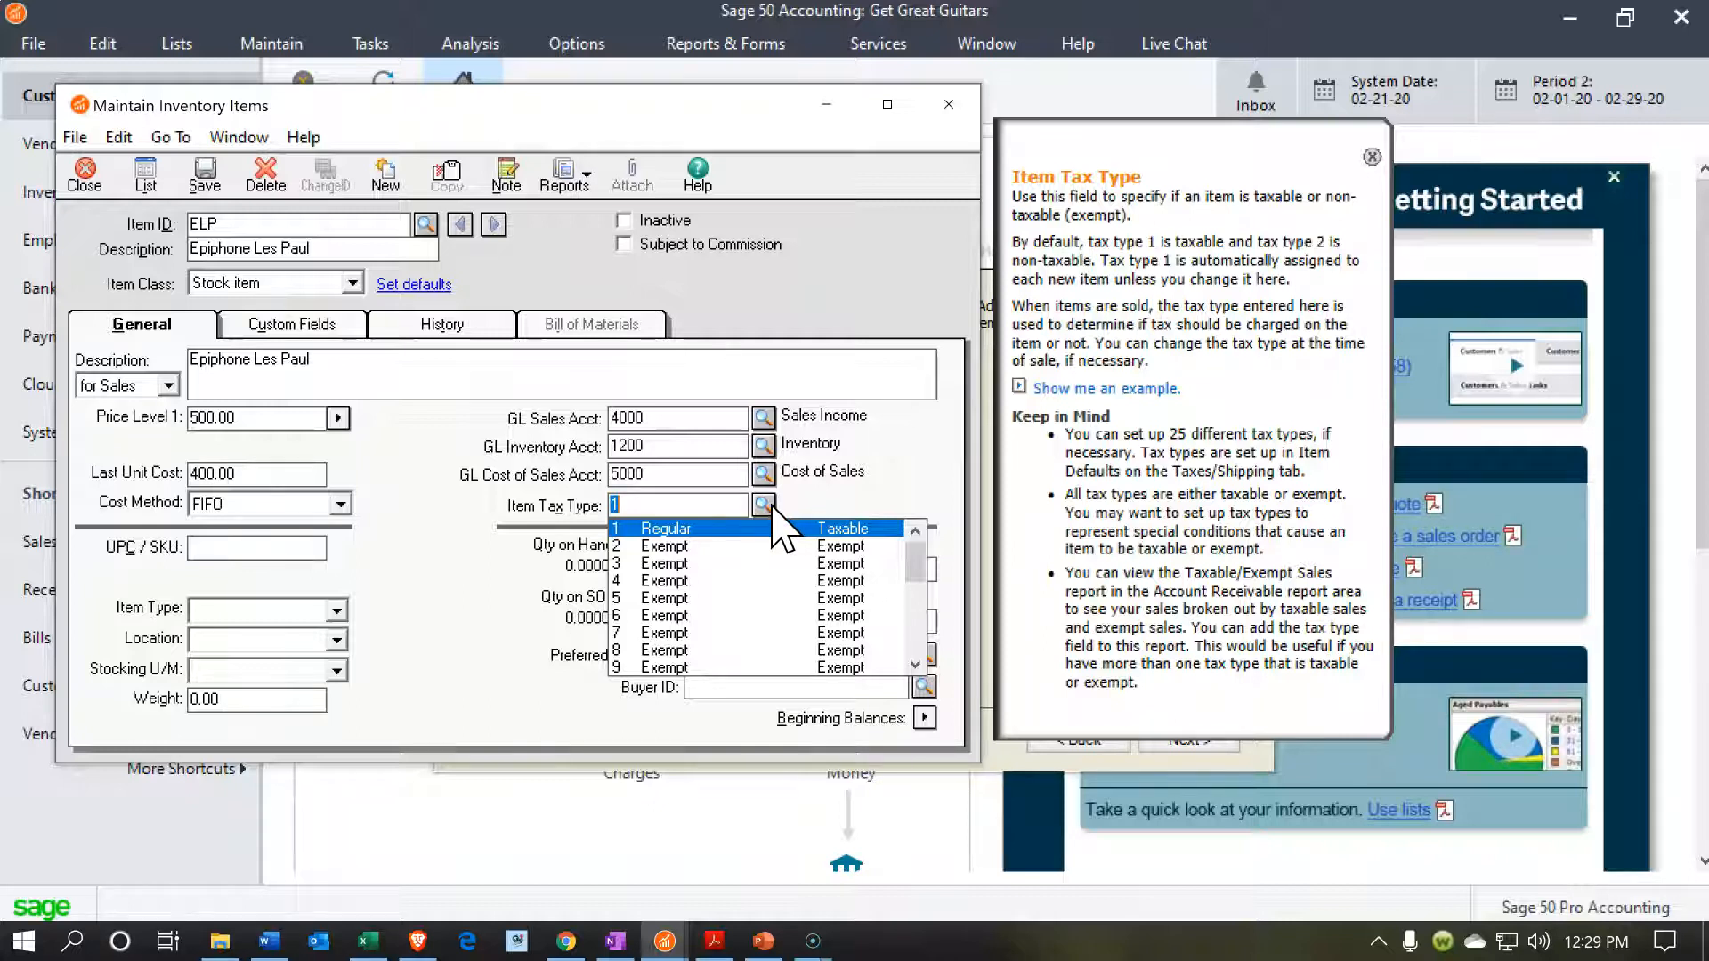
left_click(772, 509)
left_click(398, 544)
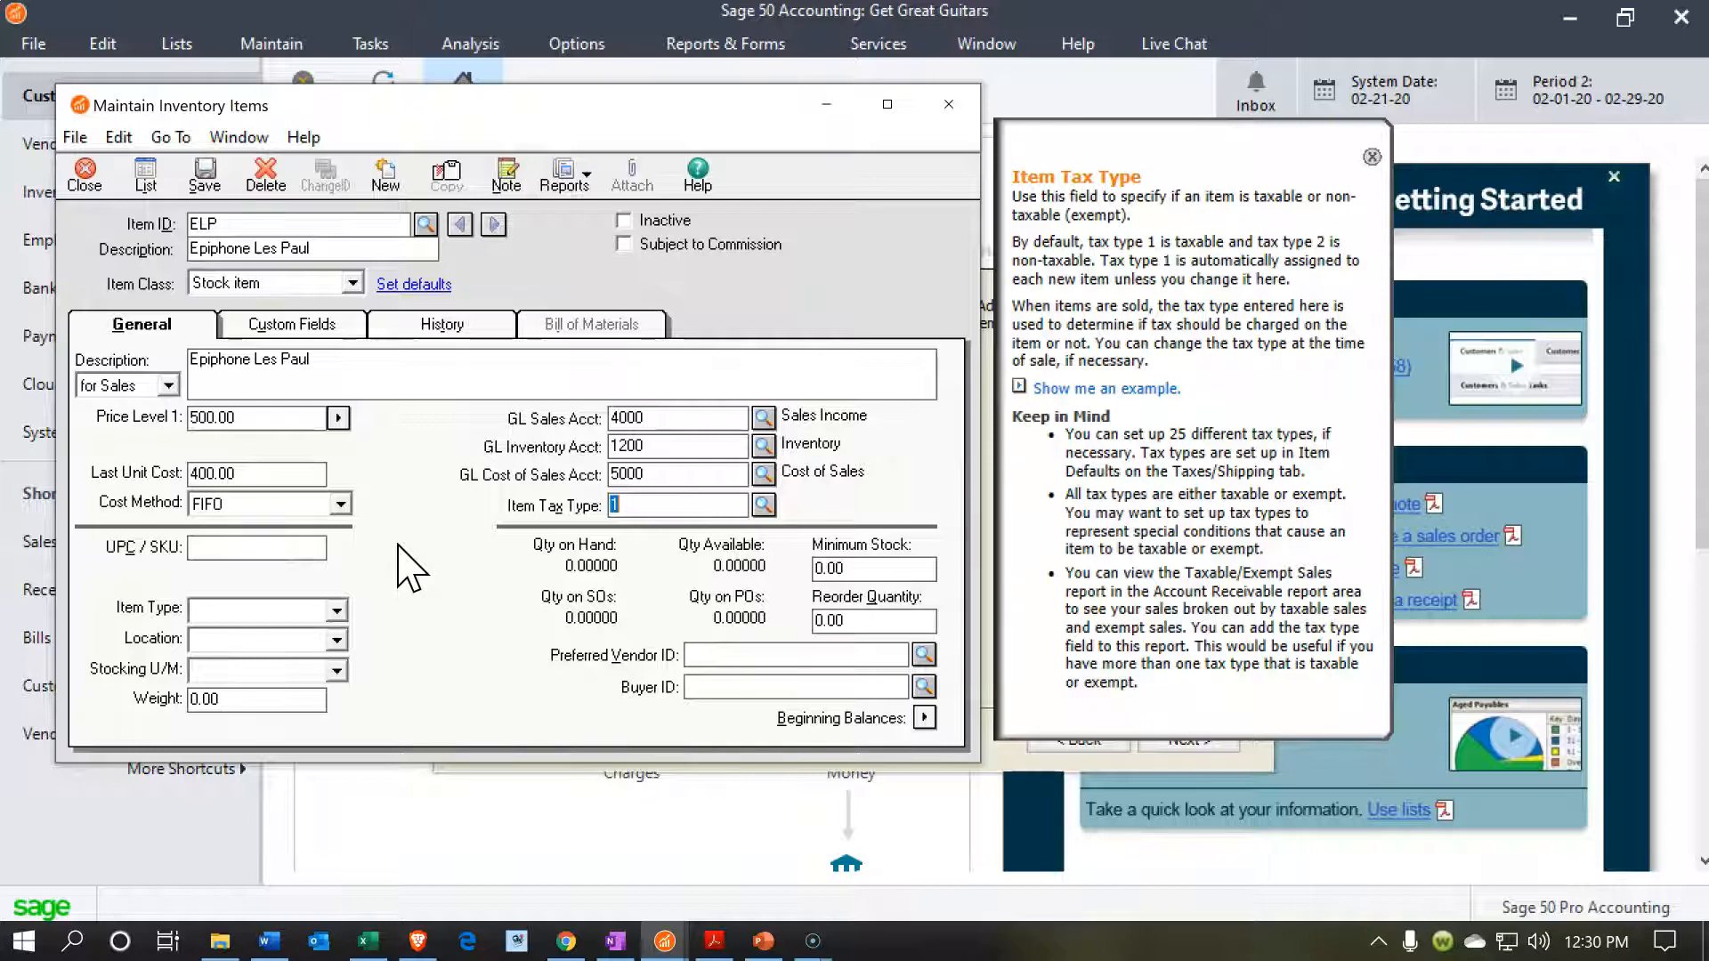
Examine the item's UPC/SKU, Item Type and Location fields without entering anything.
left_click(304, 546)
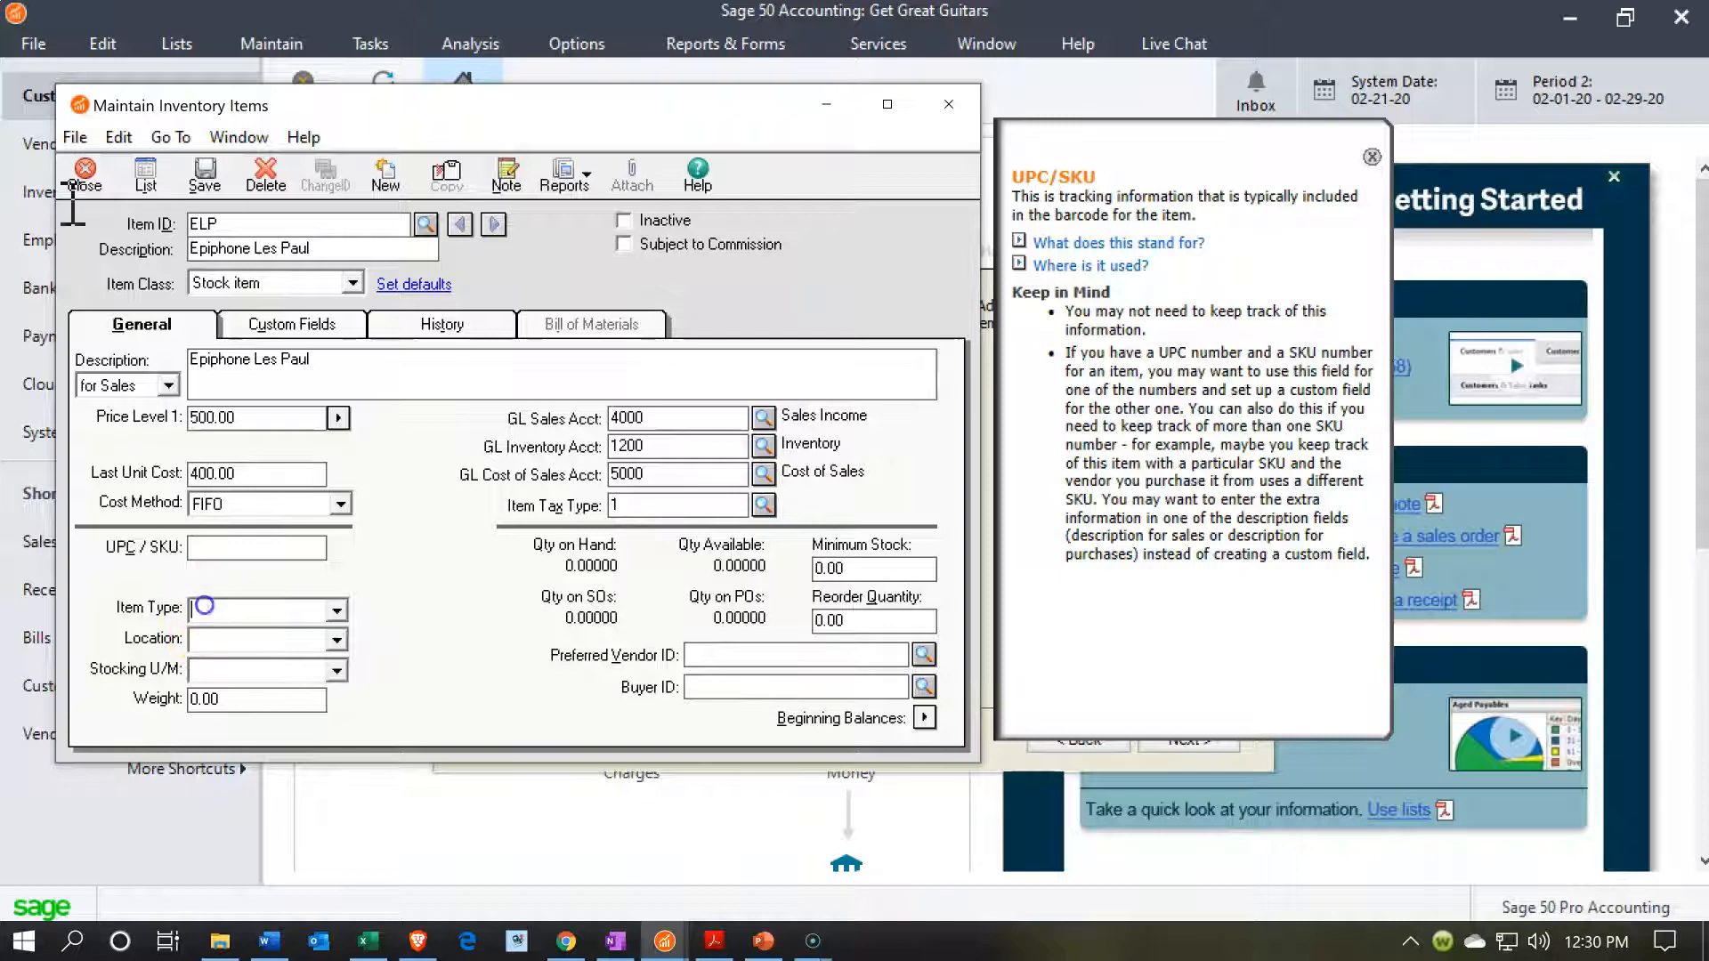
left_click(208, 607)
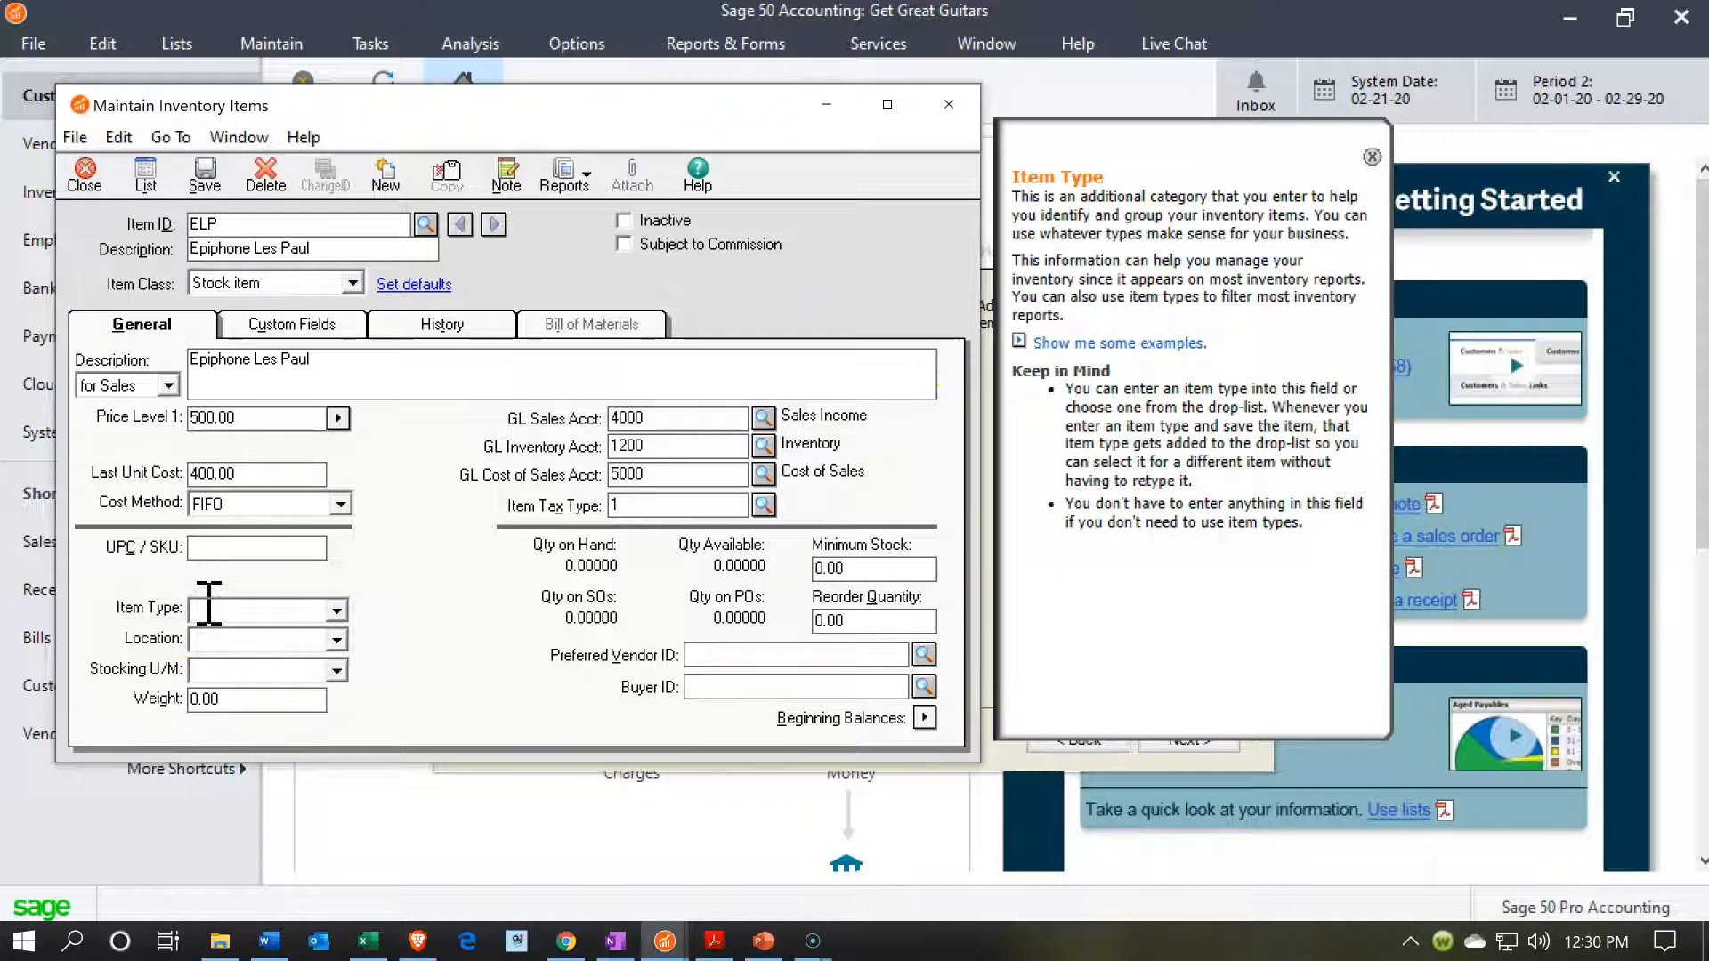
left_click(211, 644)
left_click(210, 647)
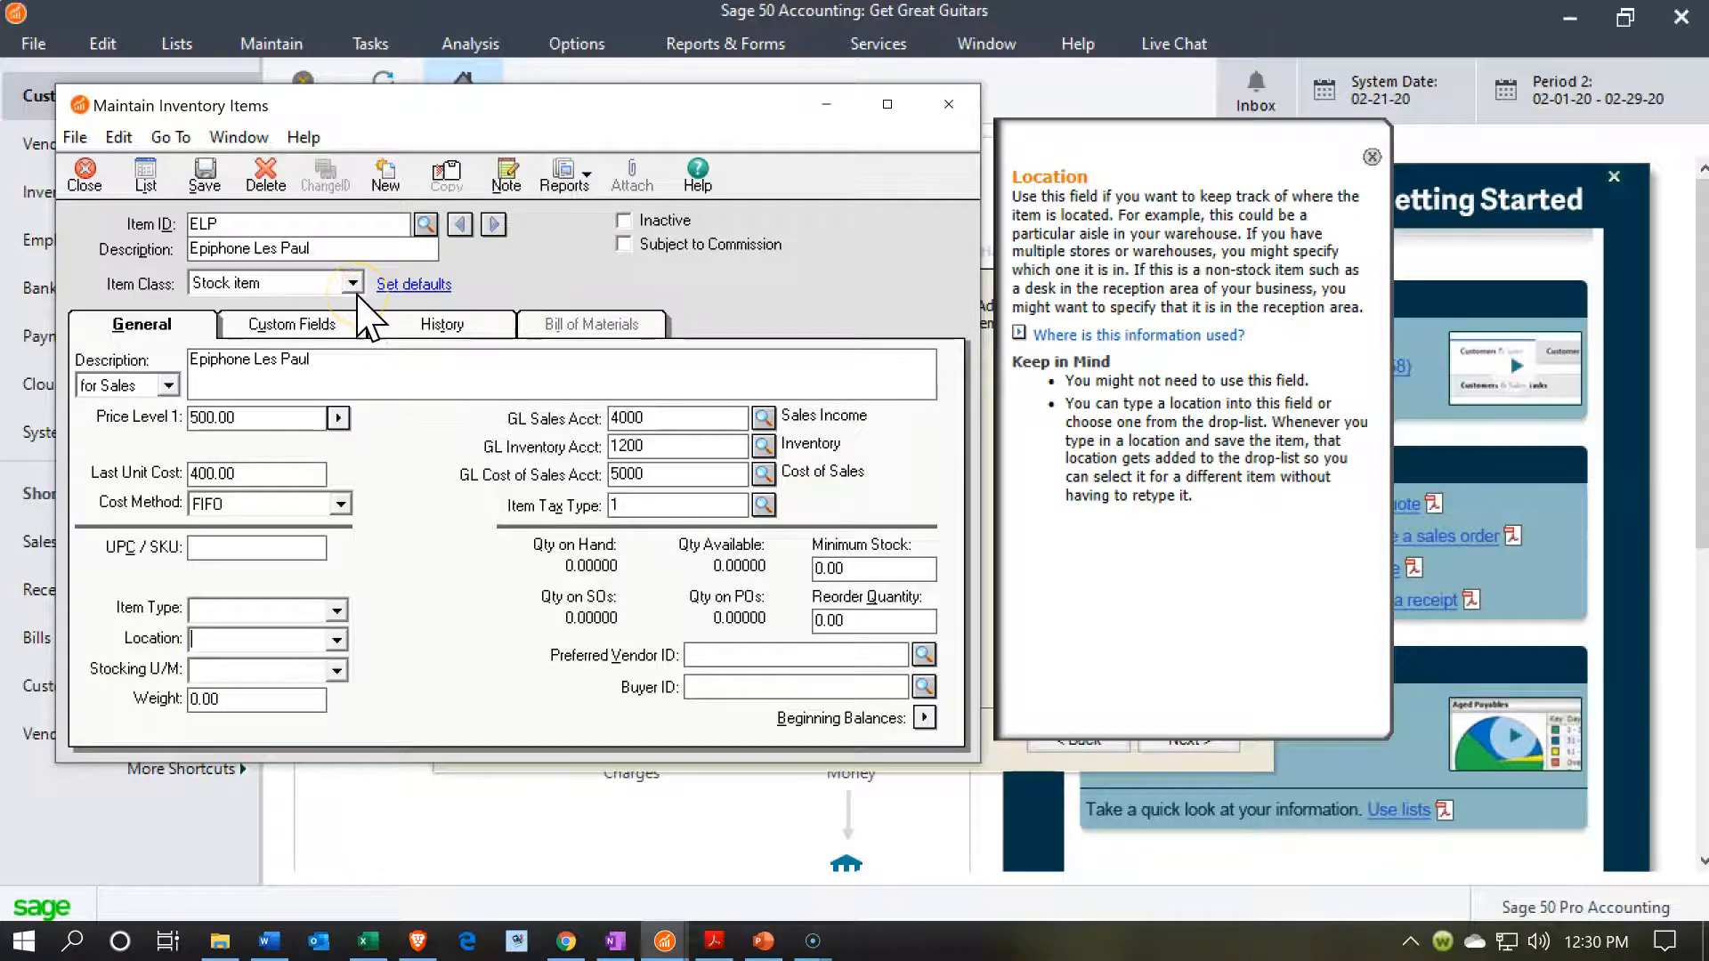
left_click(316, 607)
left_click(285, 708)
left_click(703, 655)
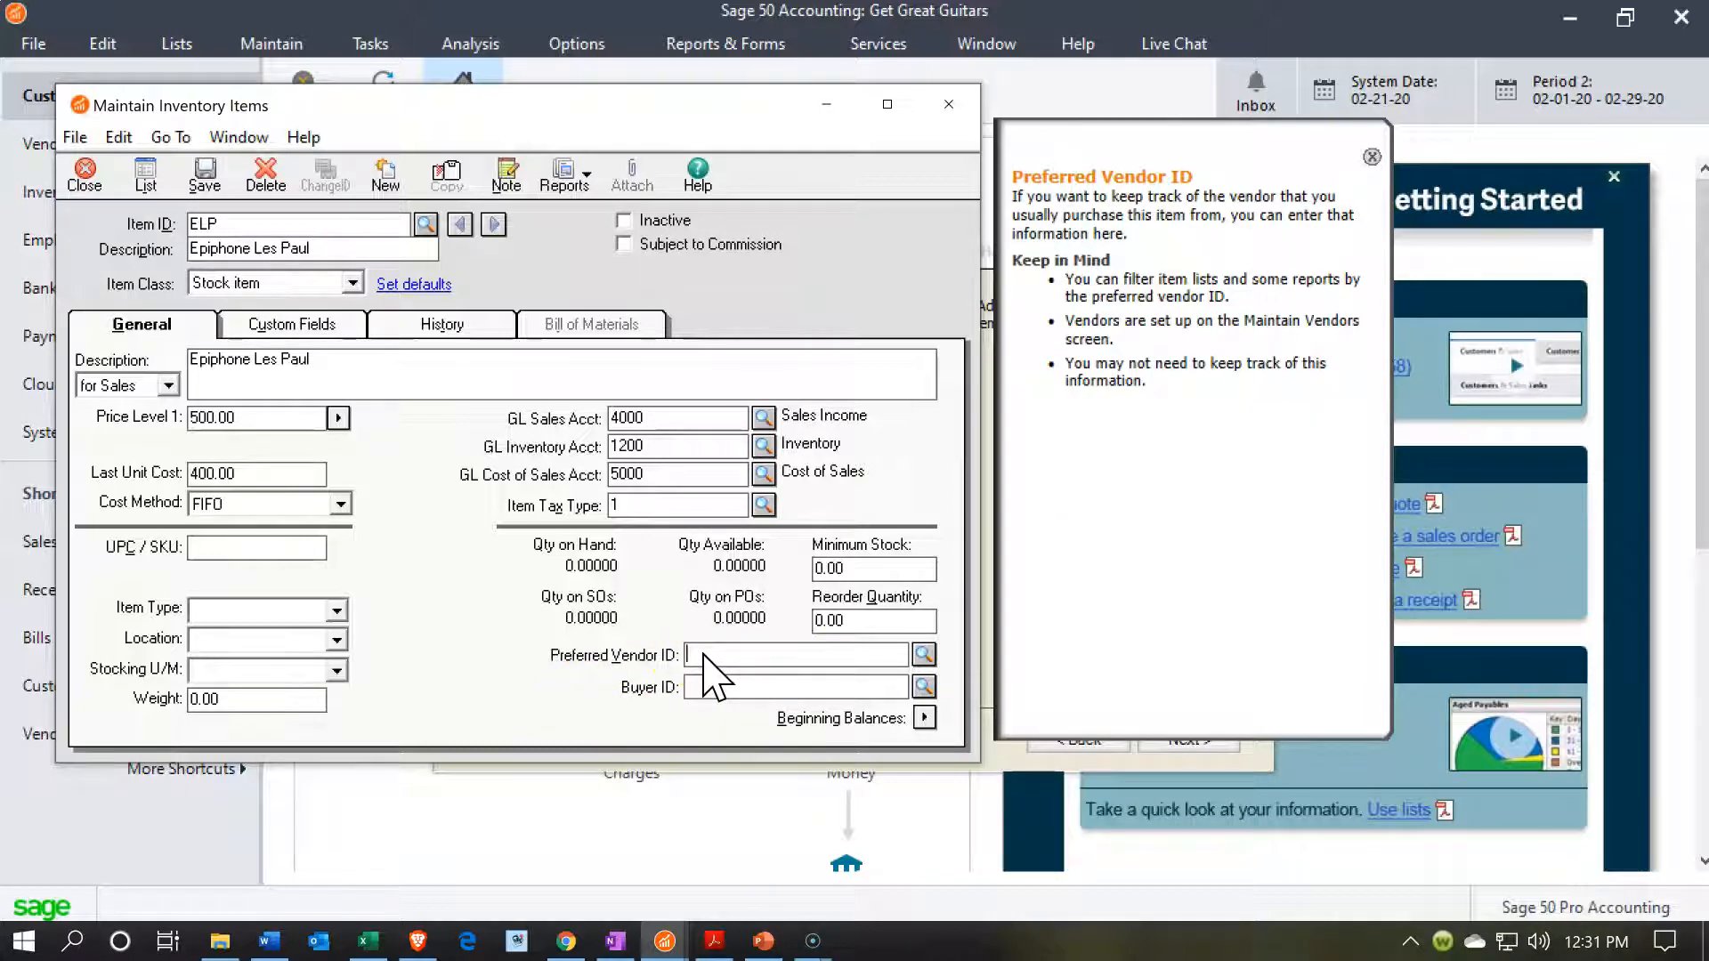
double_click(703, 656)
type("Epi")
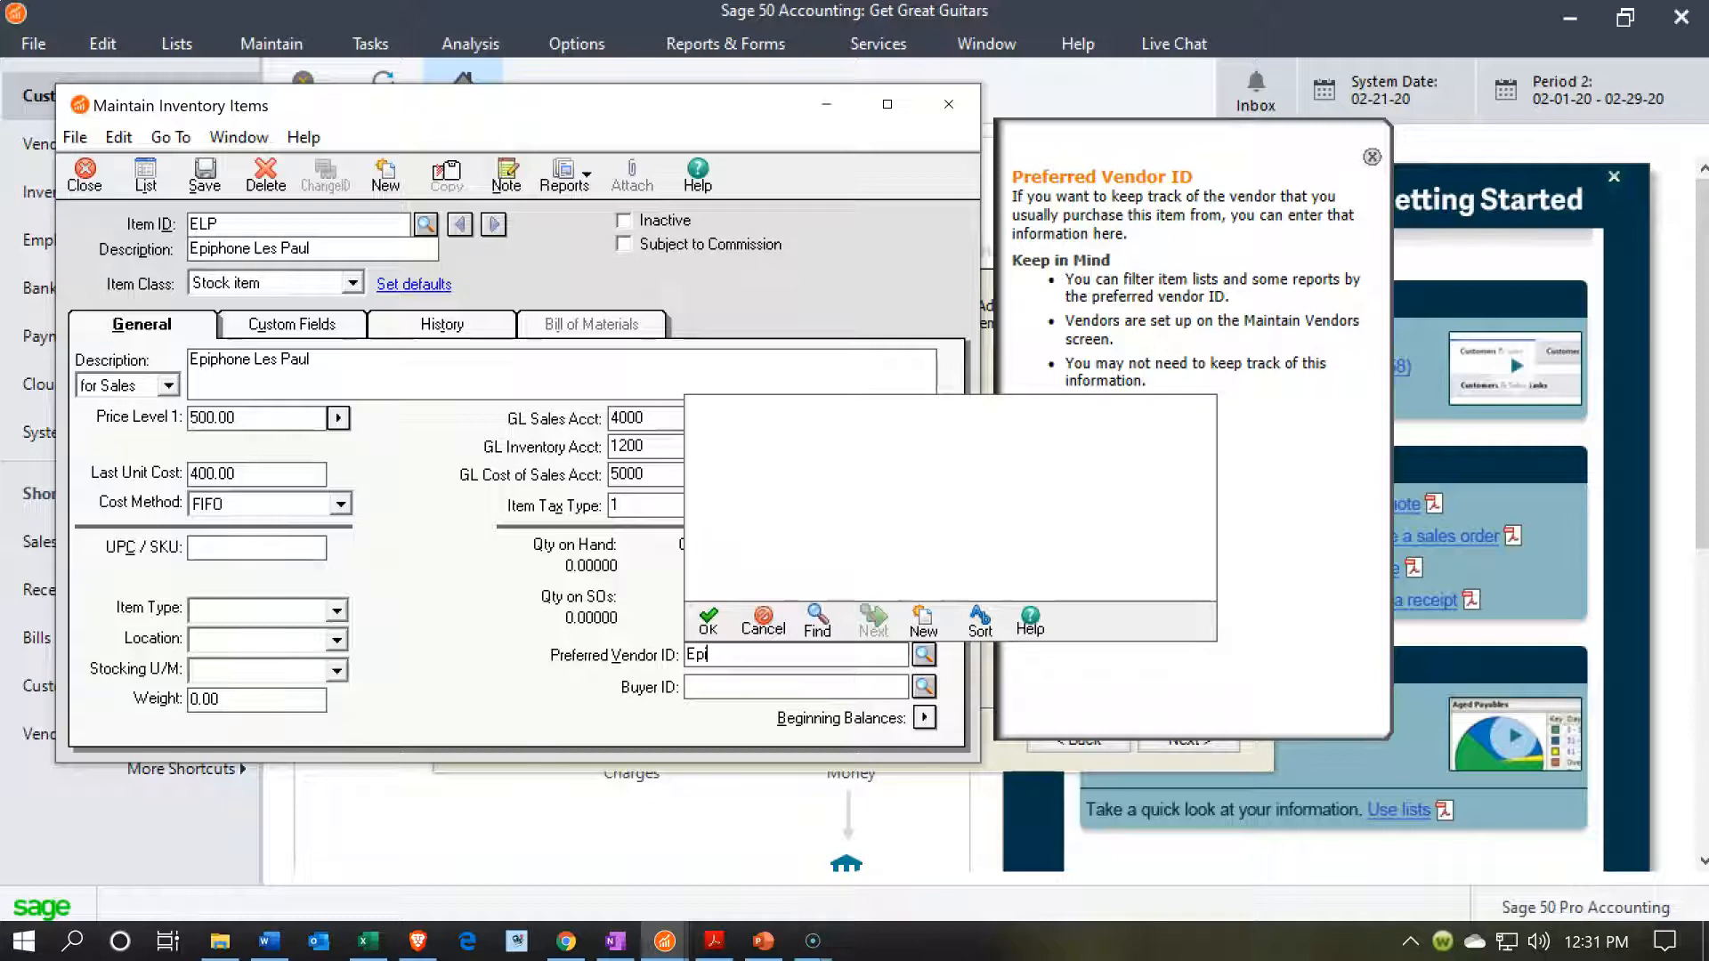
key("BackSpace")
key("BackSpace")
key("BackSpace")
left_click(762, 620)
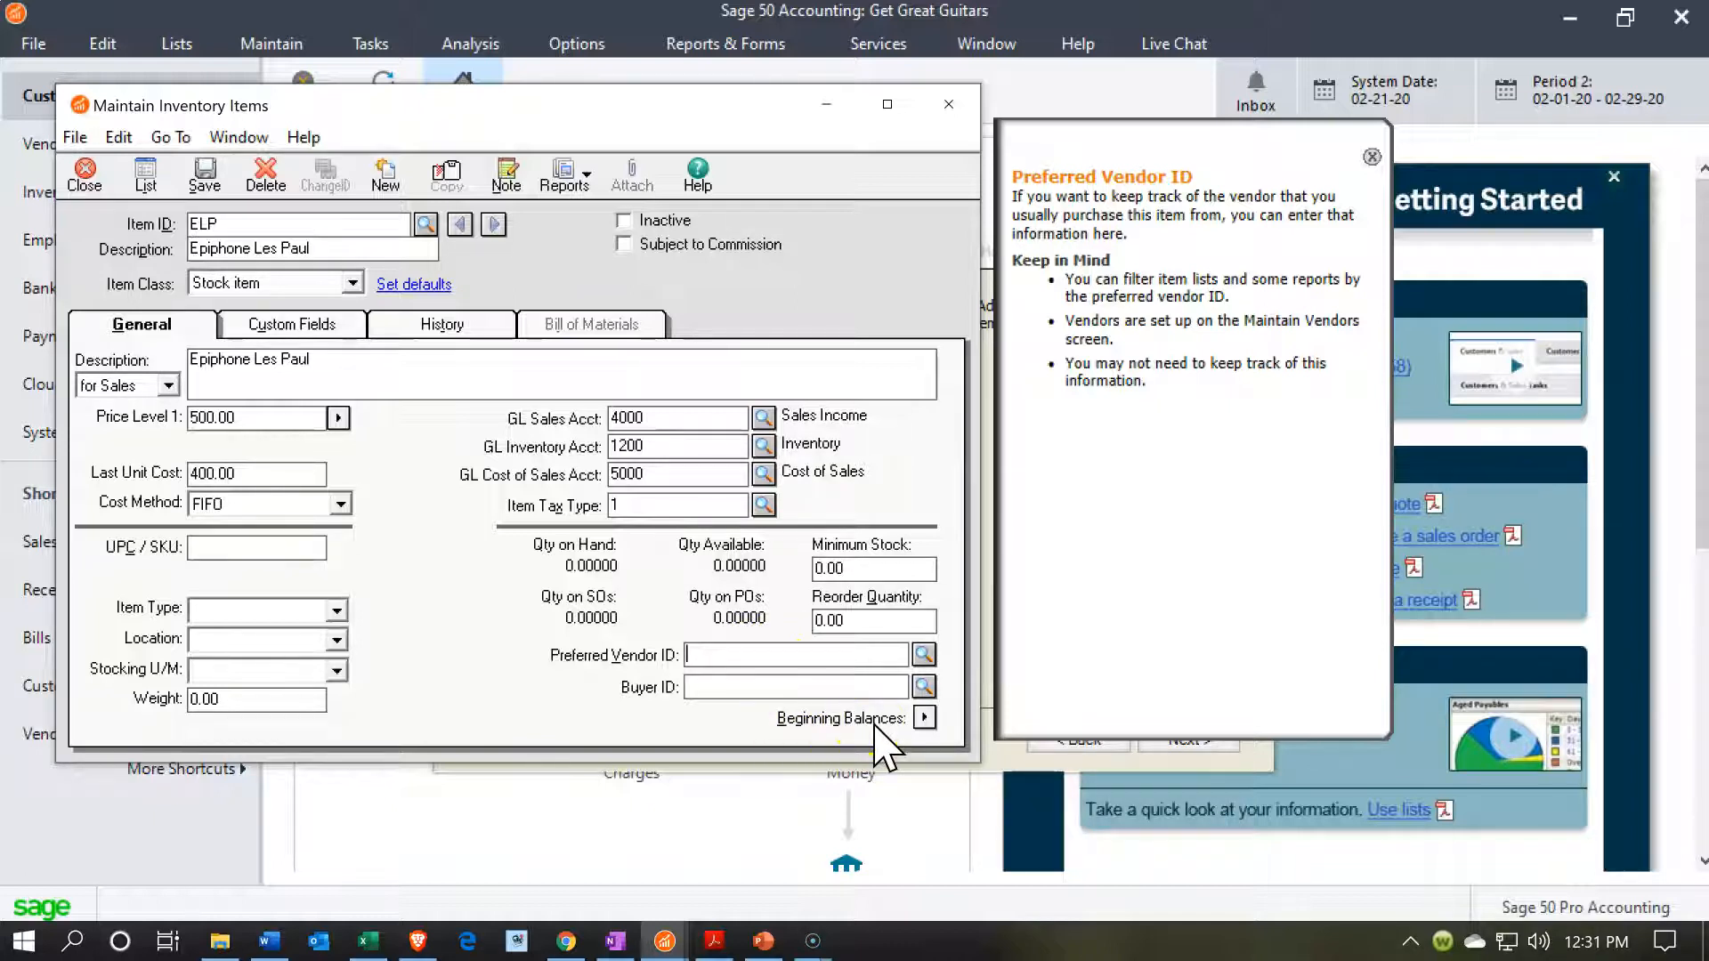
Save the ELP item and enter its beginning balance as quantity 1 at a unit cost of 400.
left_click(925, 718)
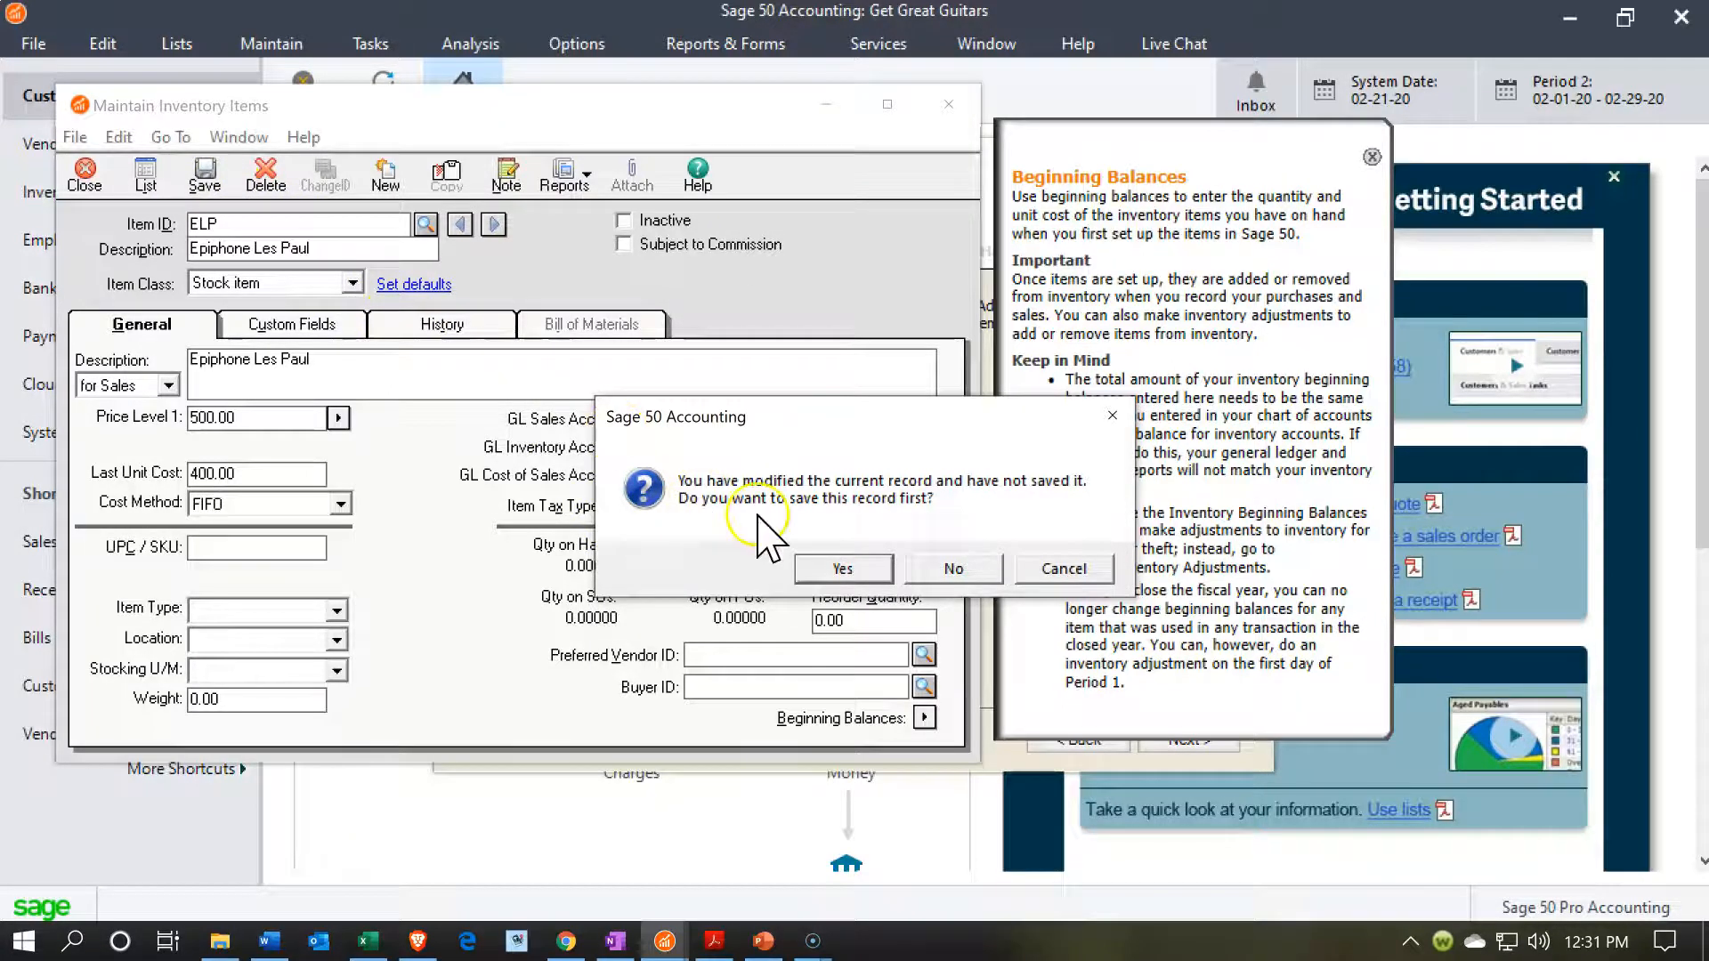
left_click(839, 567)
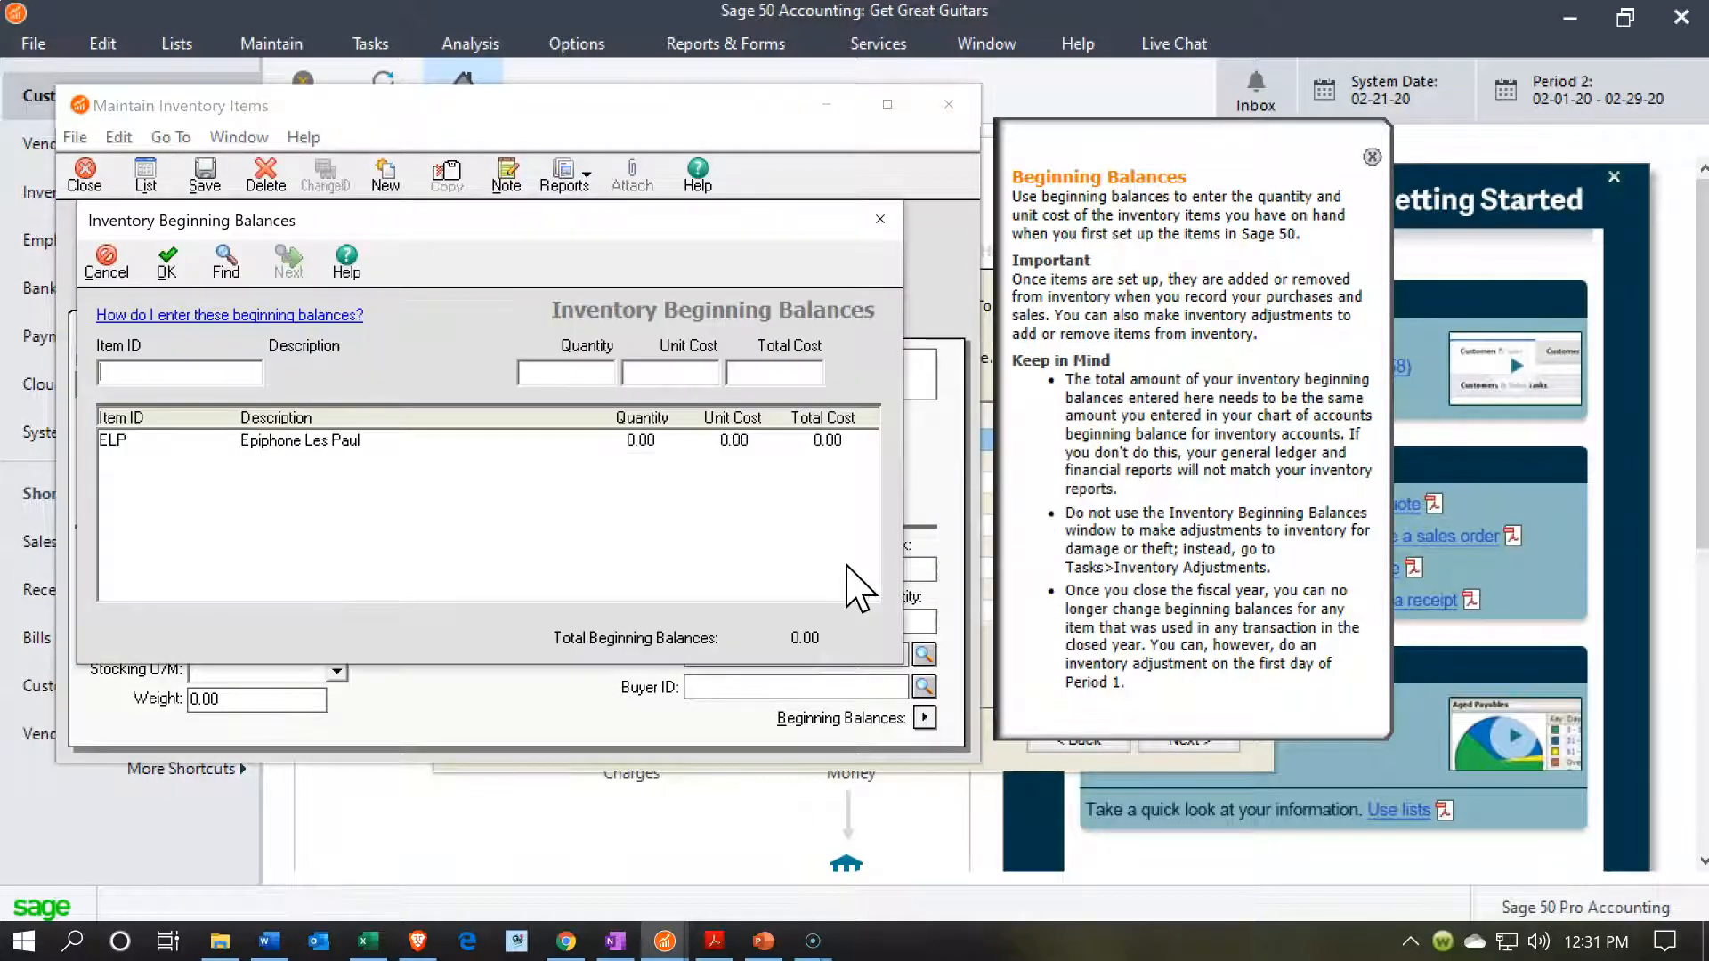
left_click(260, 443)
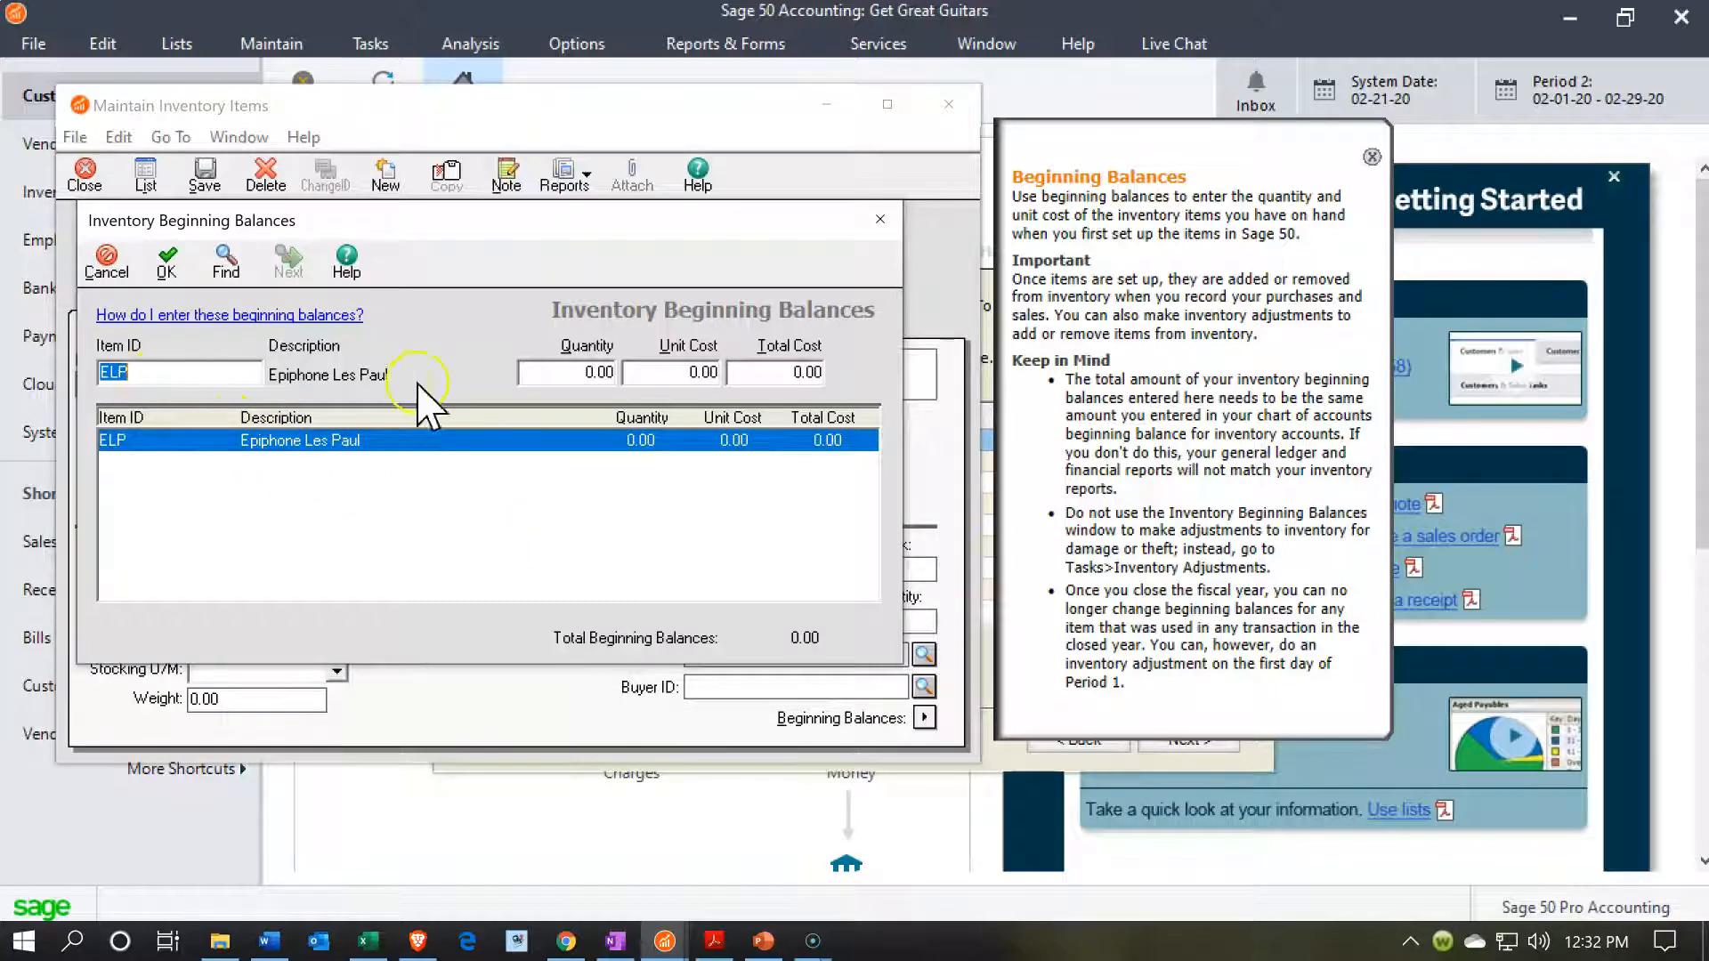
left_click(583, 379)
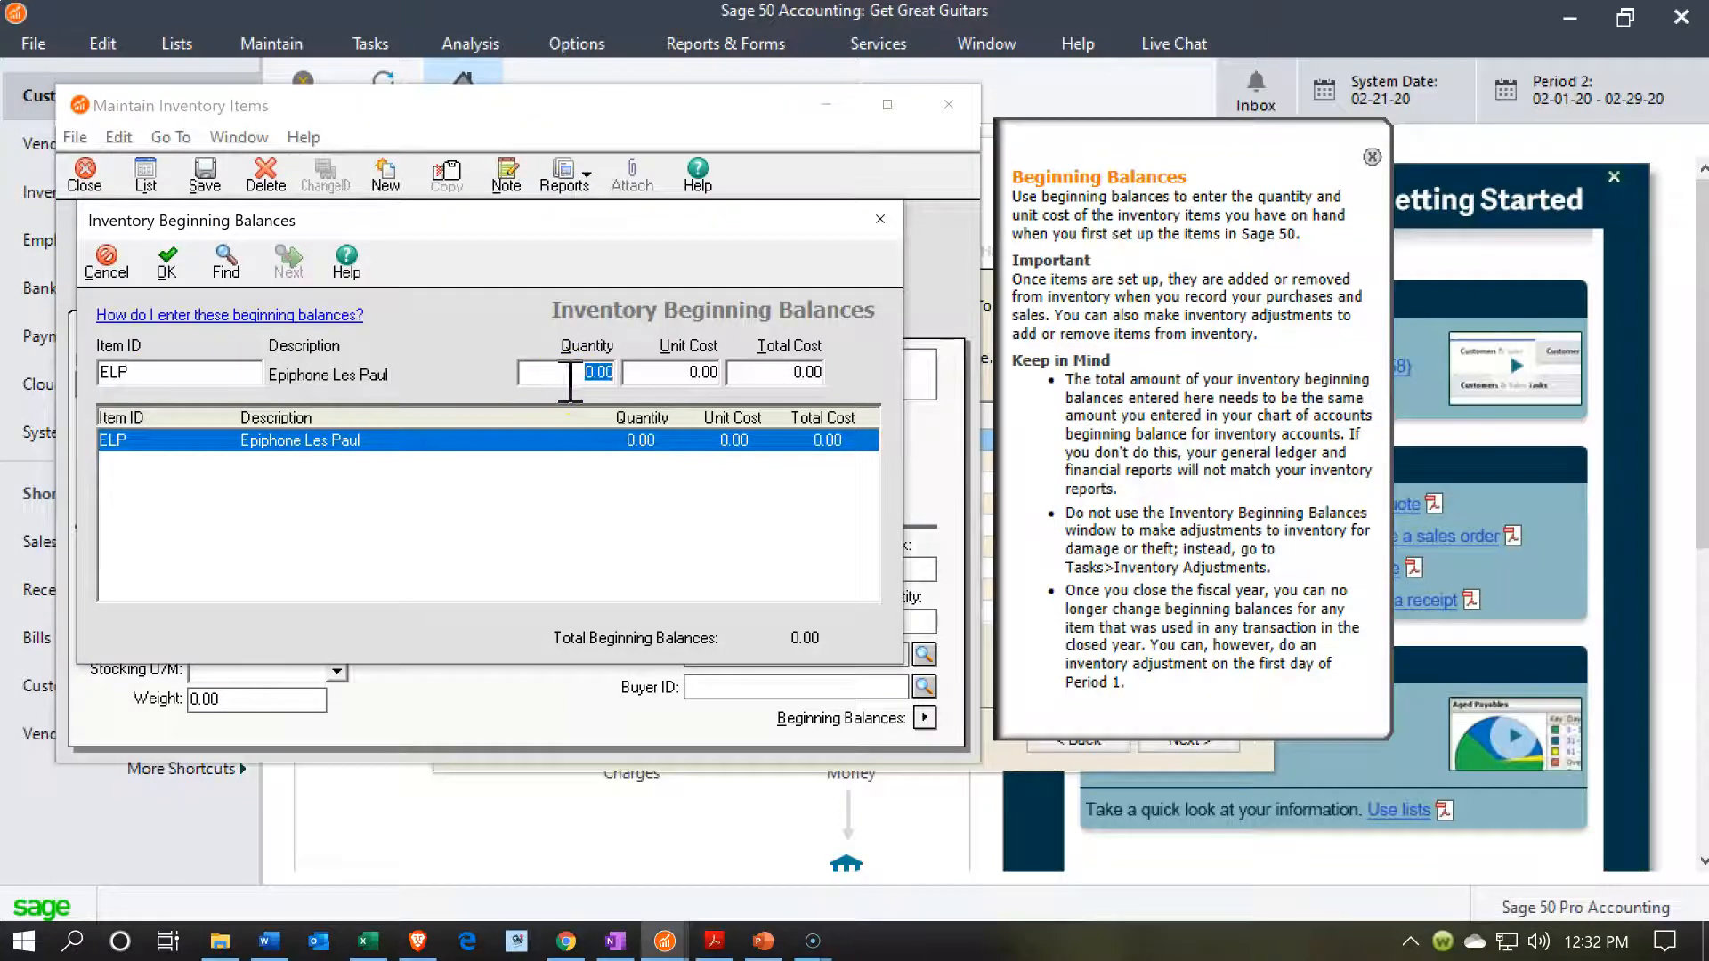
type("1")
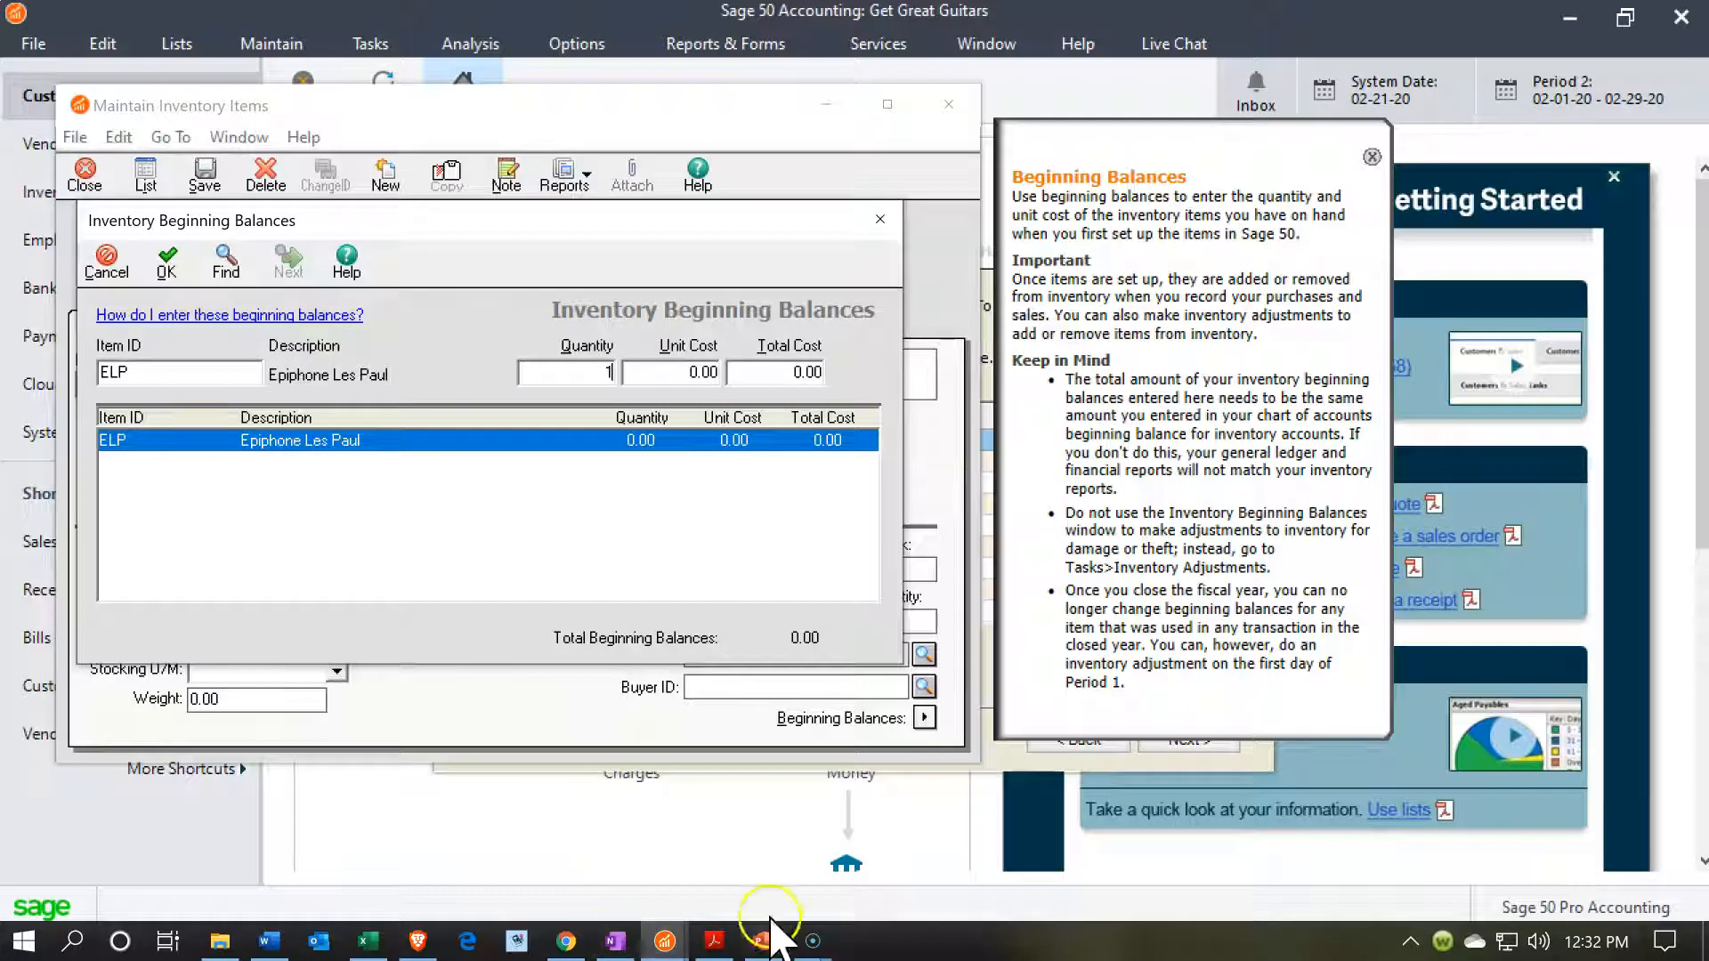
left_click(678, 374)
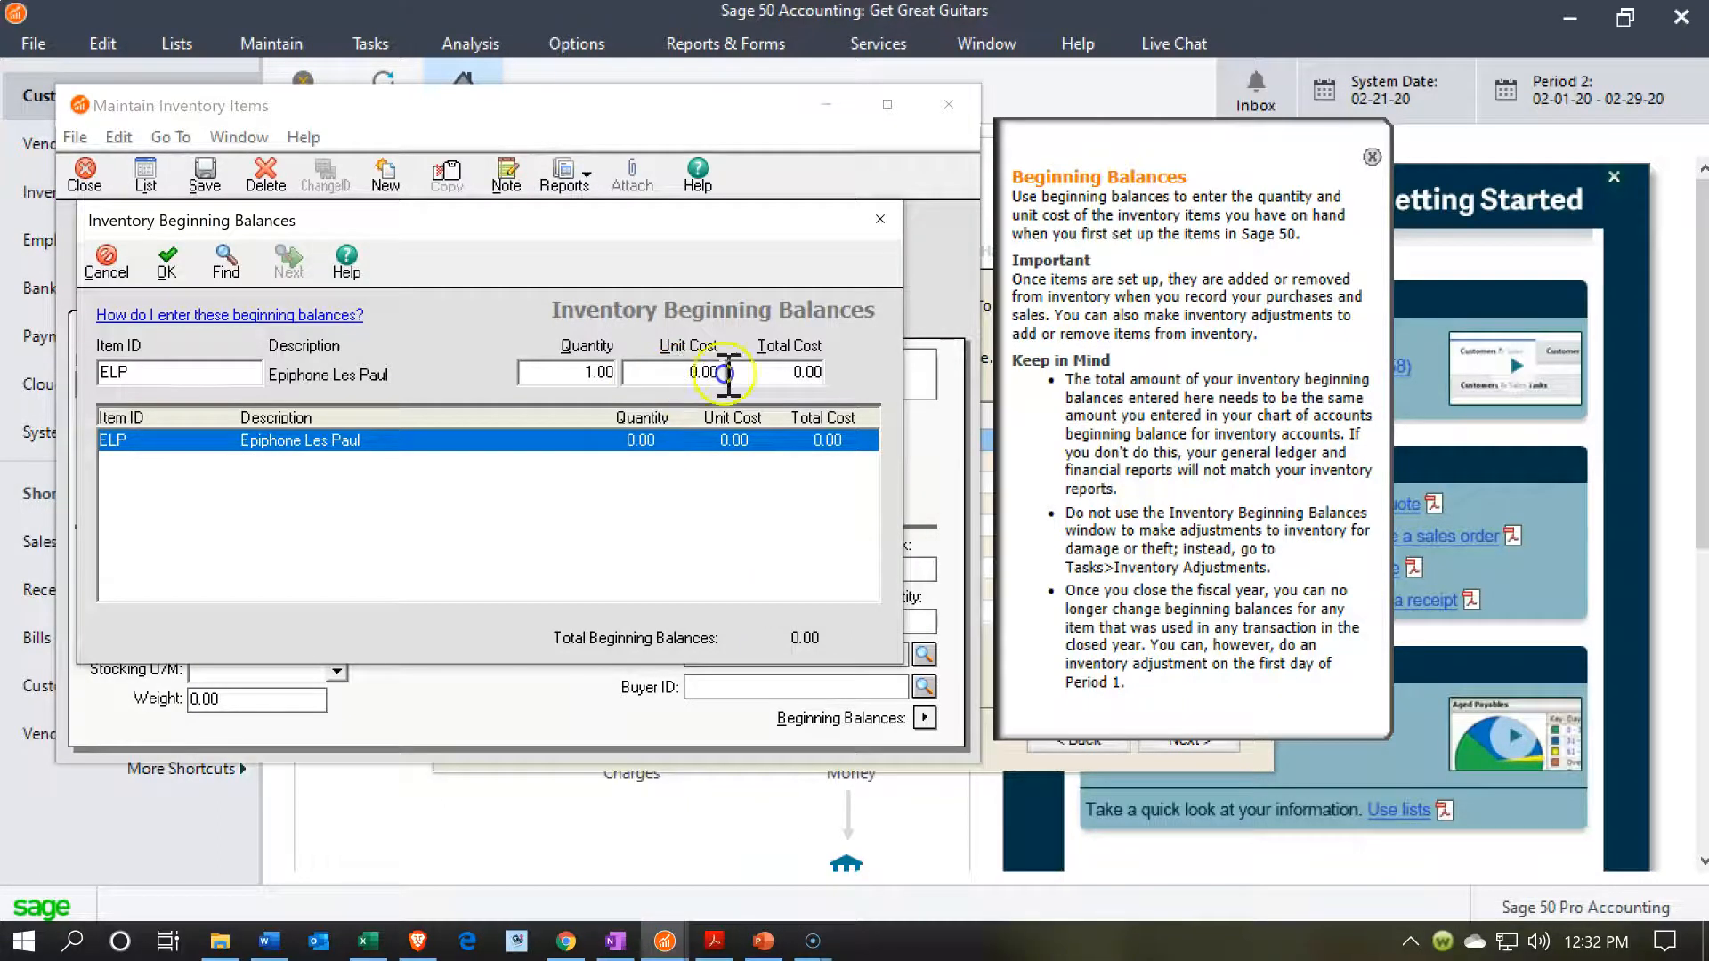
type("400")
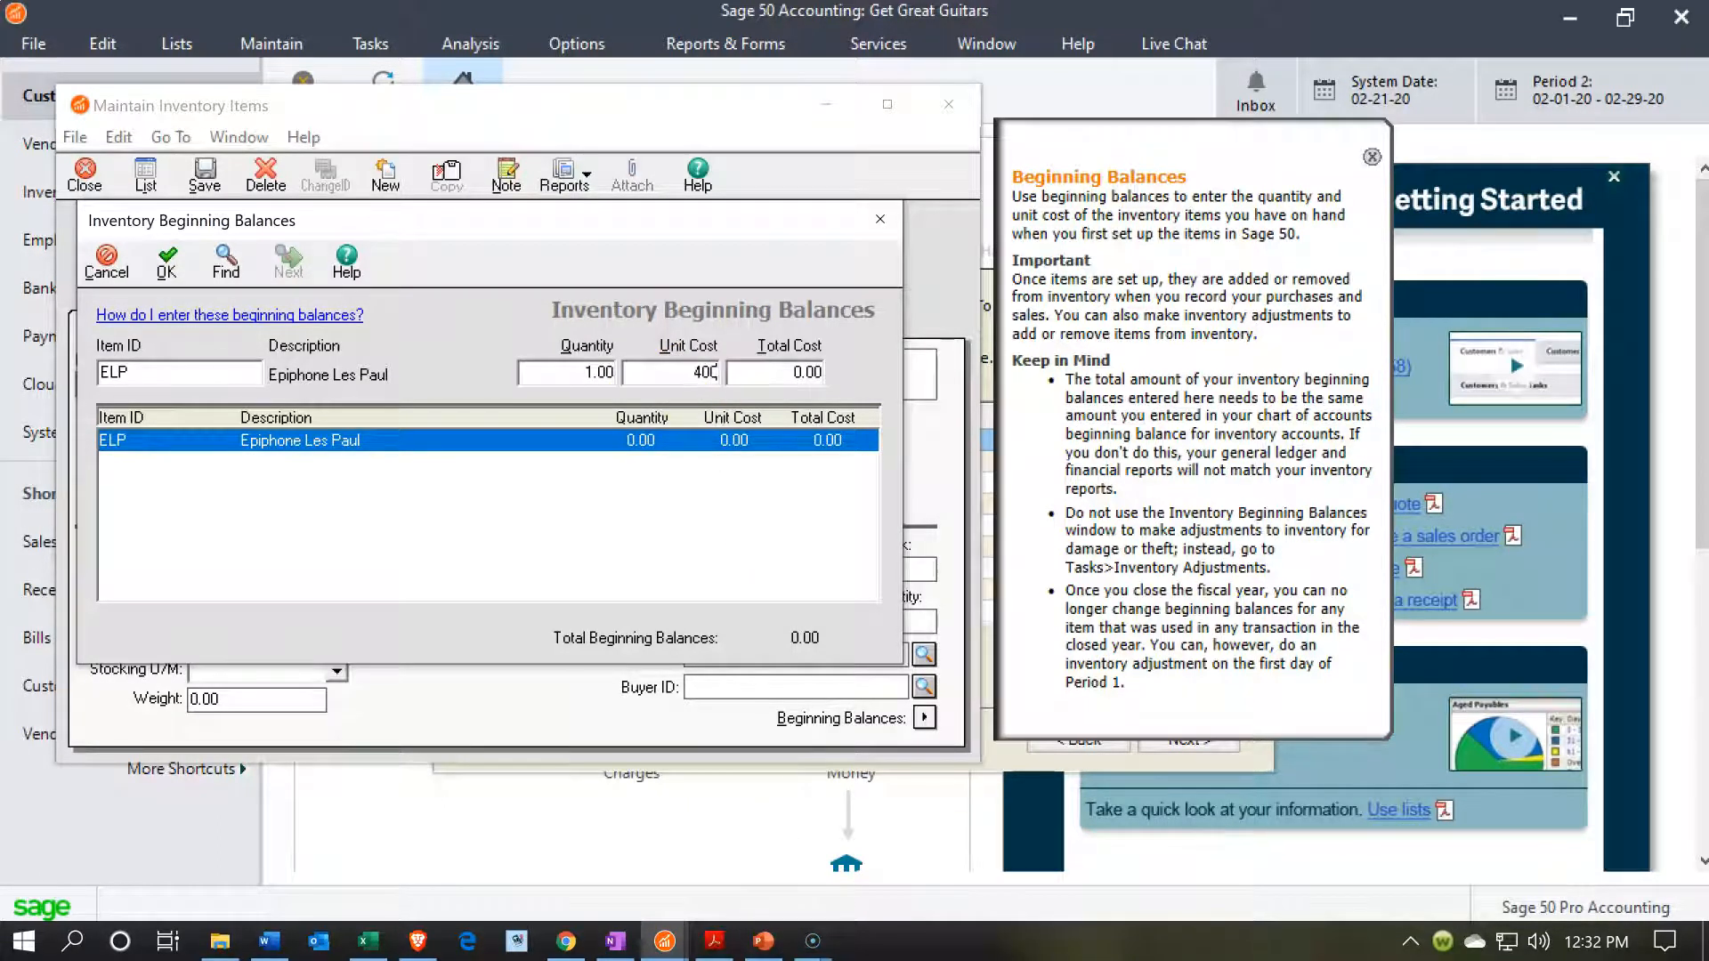
key("Tab")
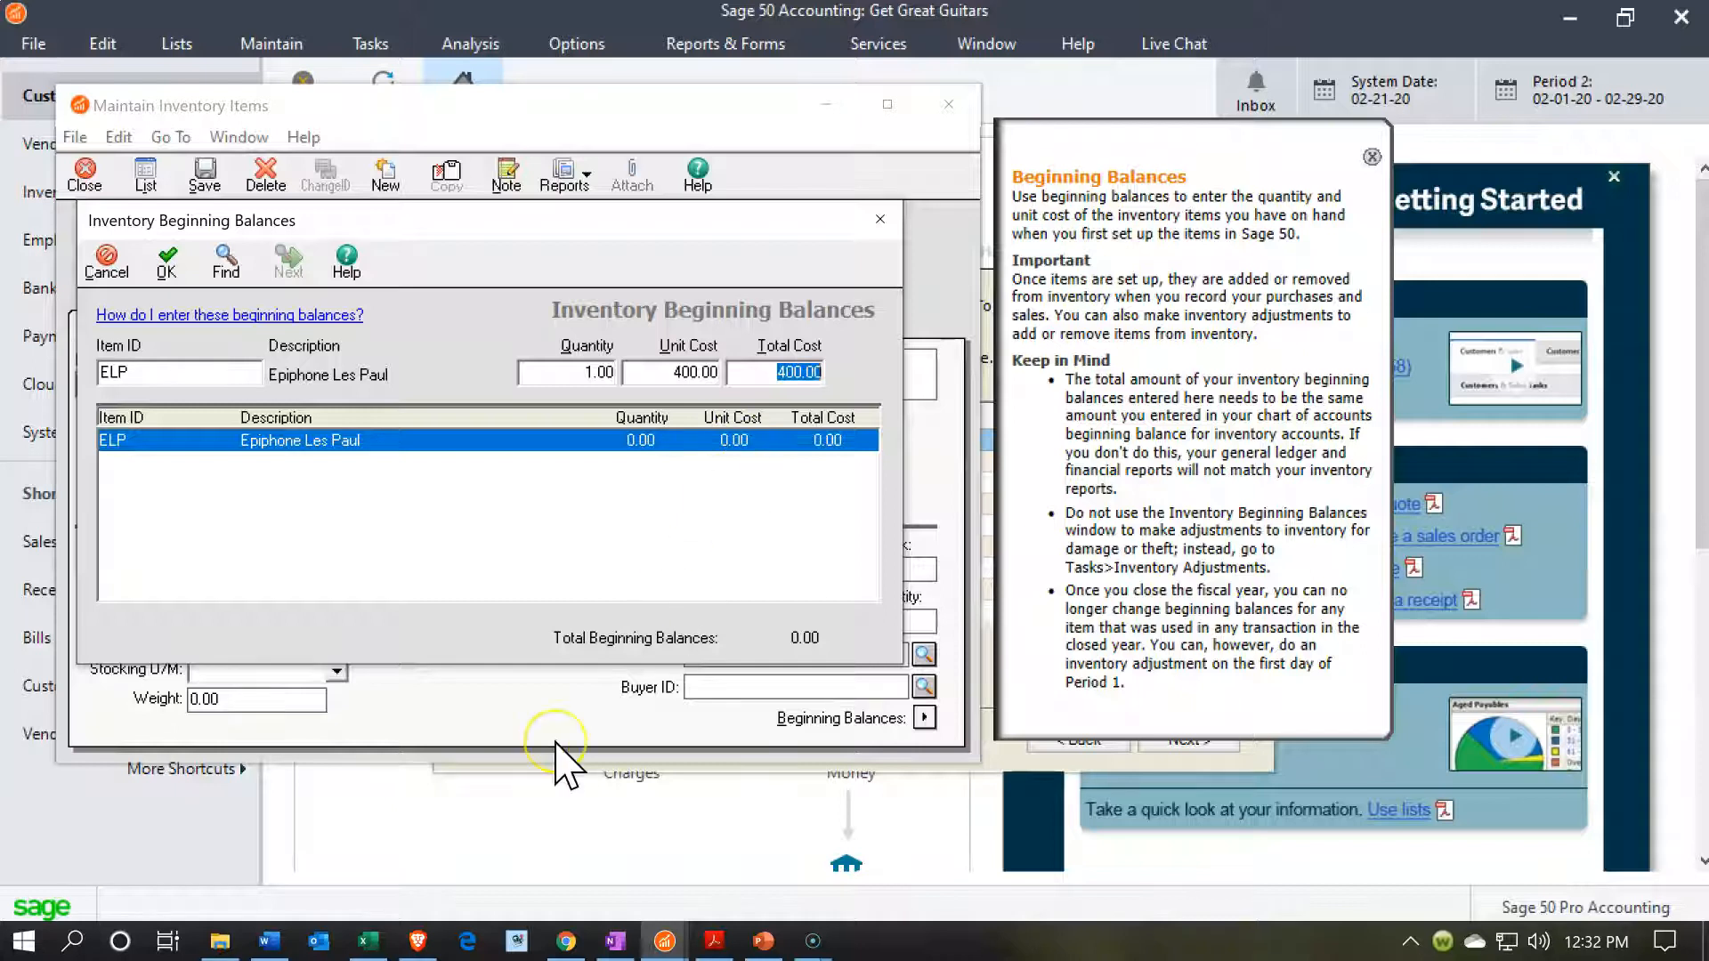
left_click(167, 264)
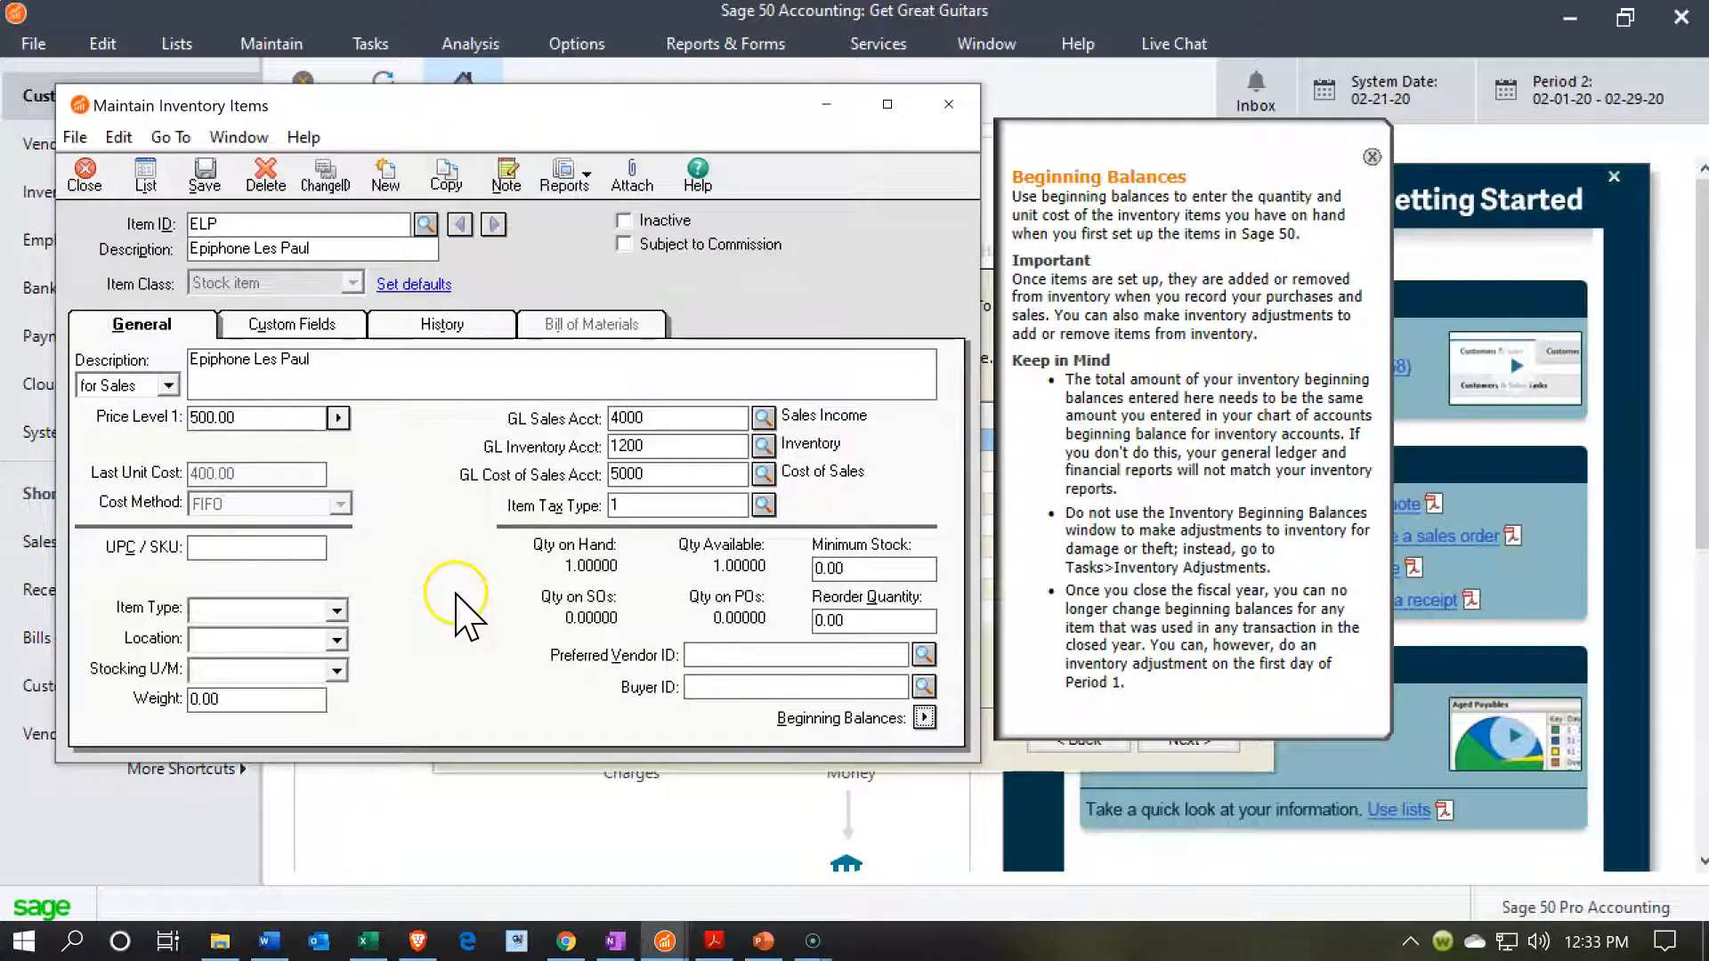
Review the ELP item's custom fields and history, and check its entry in the inventory list.
left_click(311, 328)
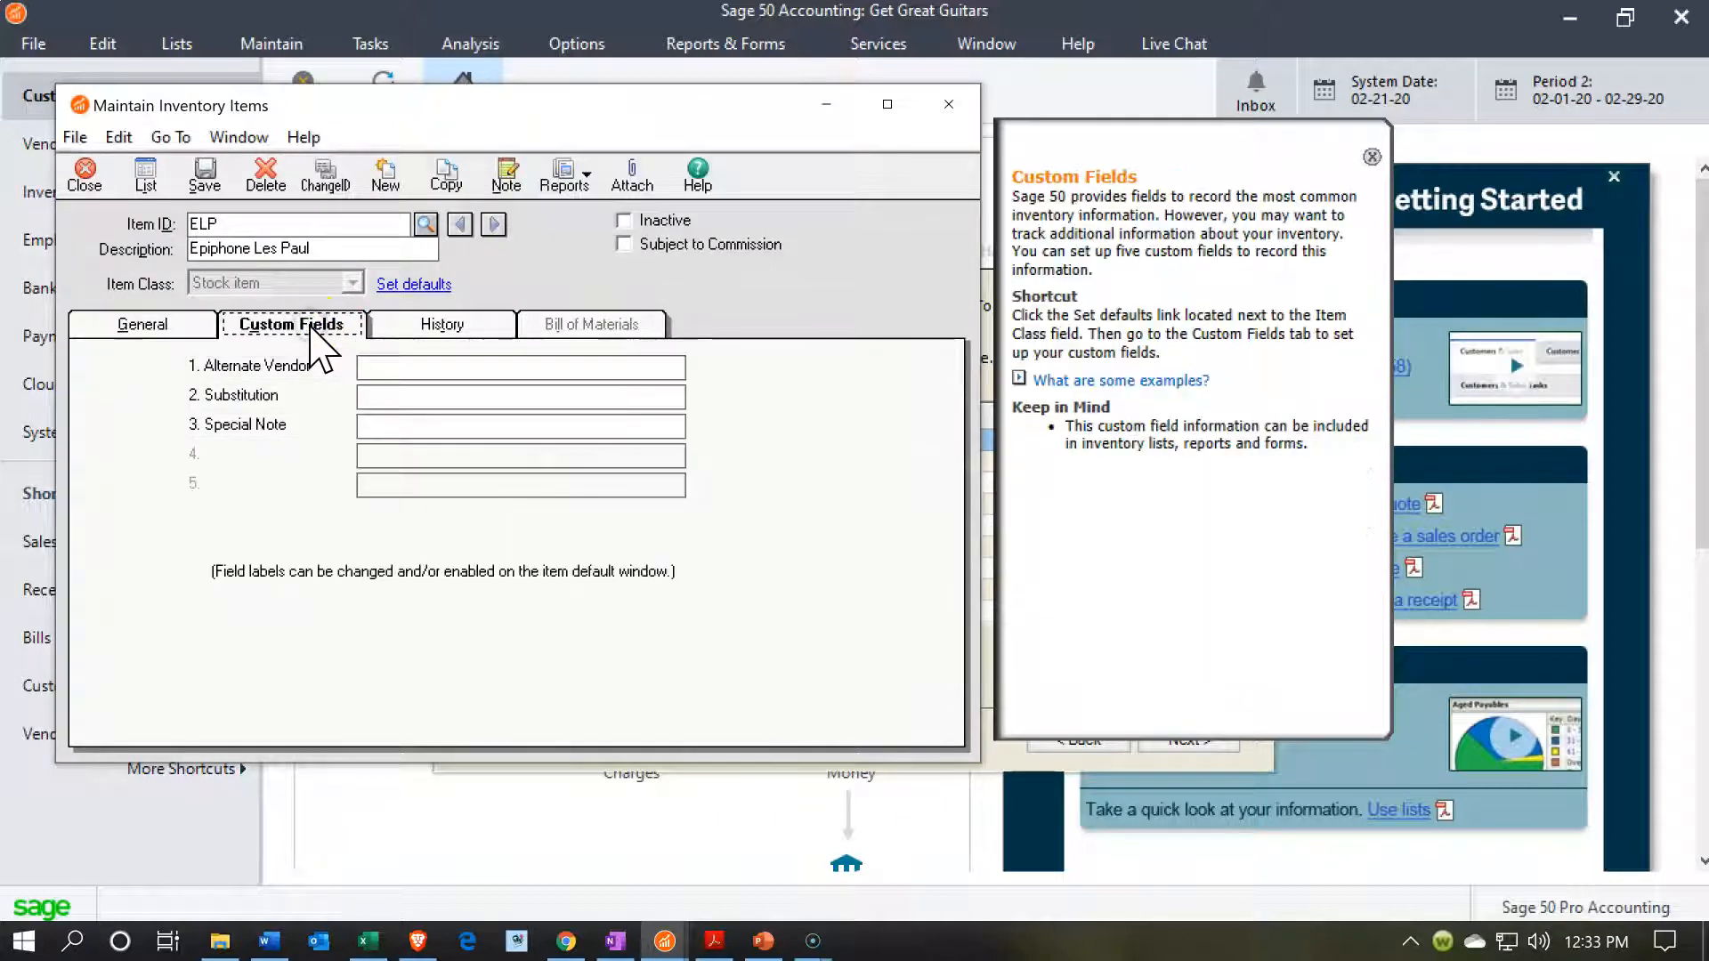
left_click(422, 328)
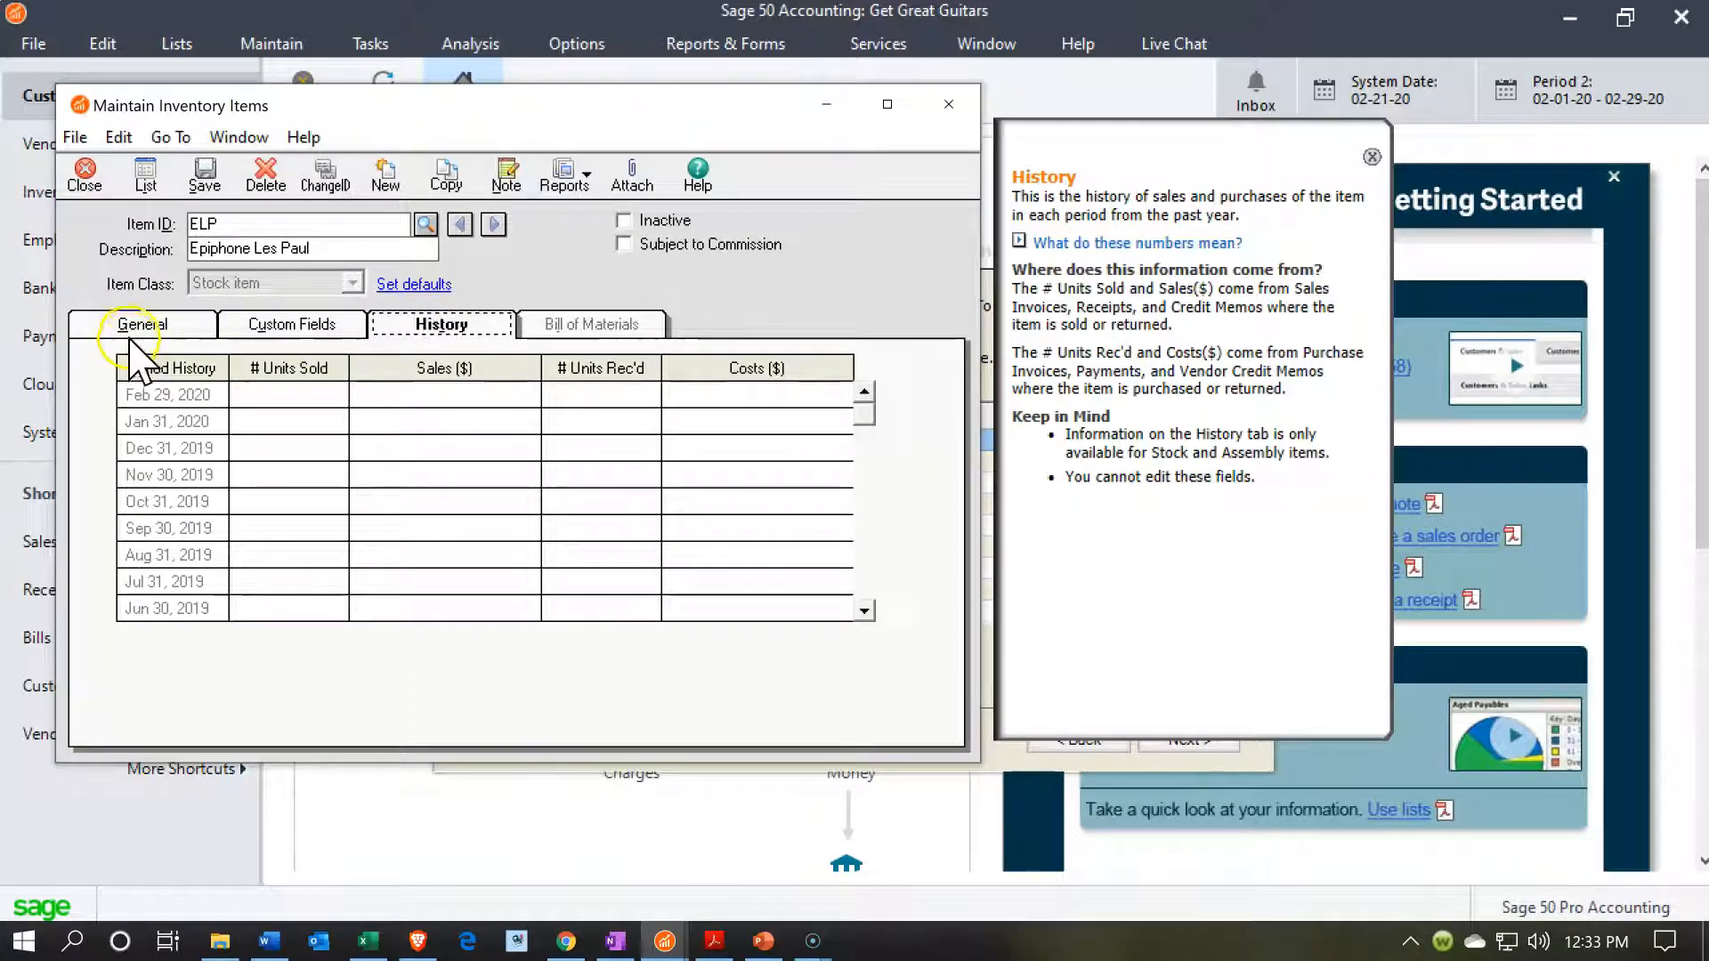
left_click(132, 331)
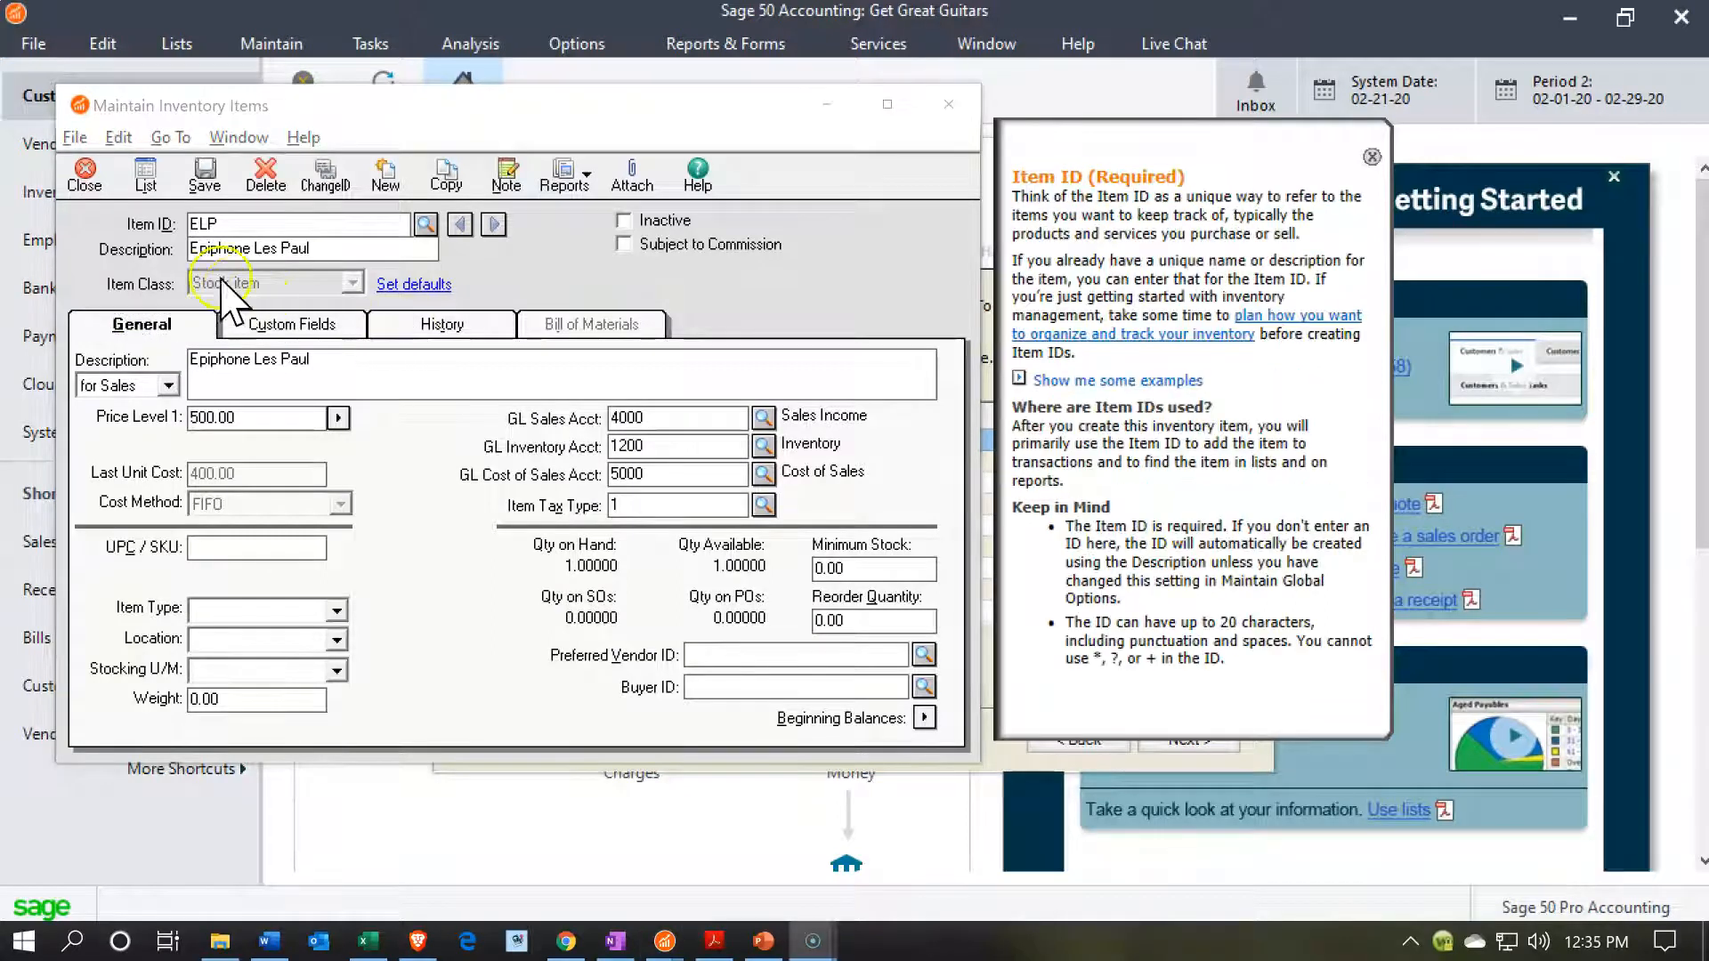
left_click(144, 180)
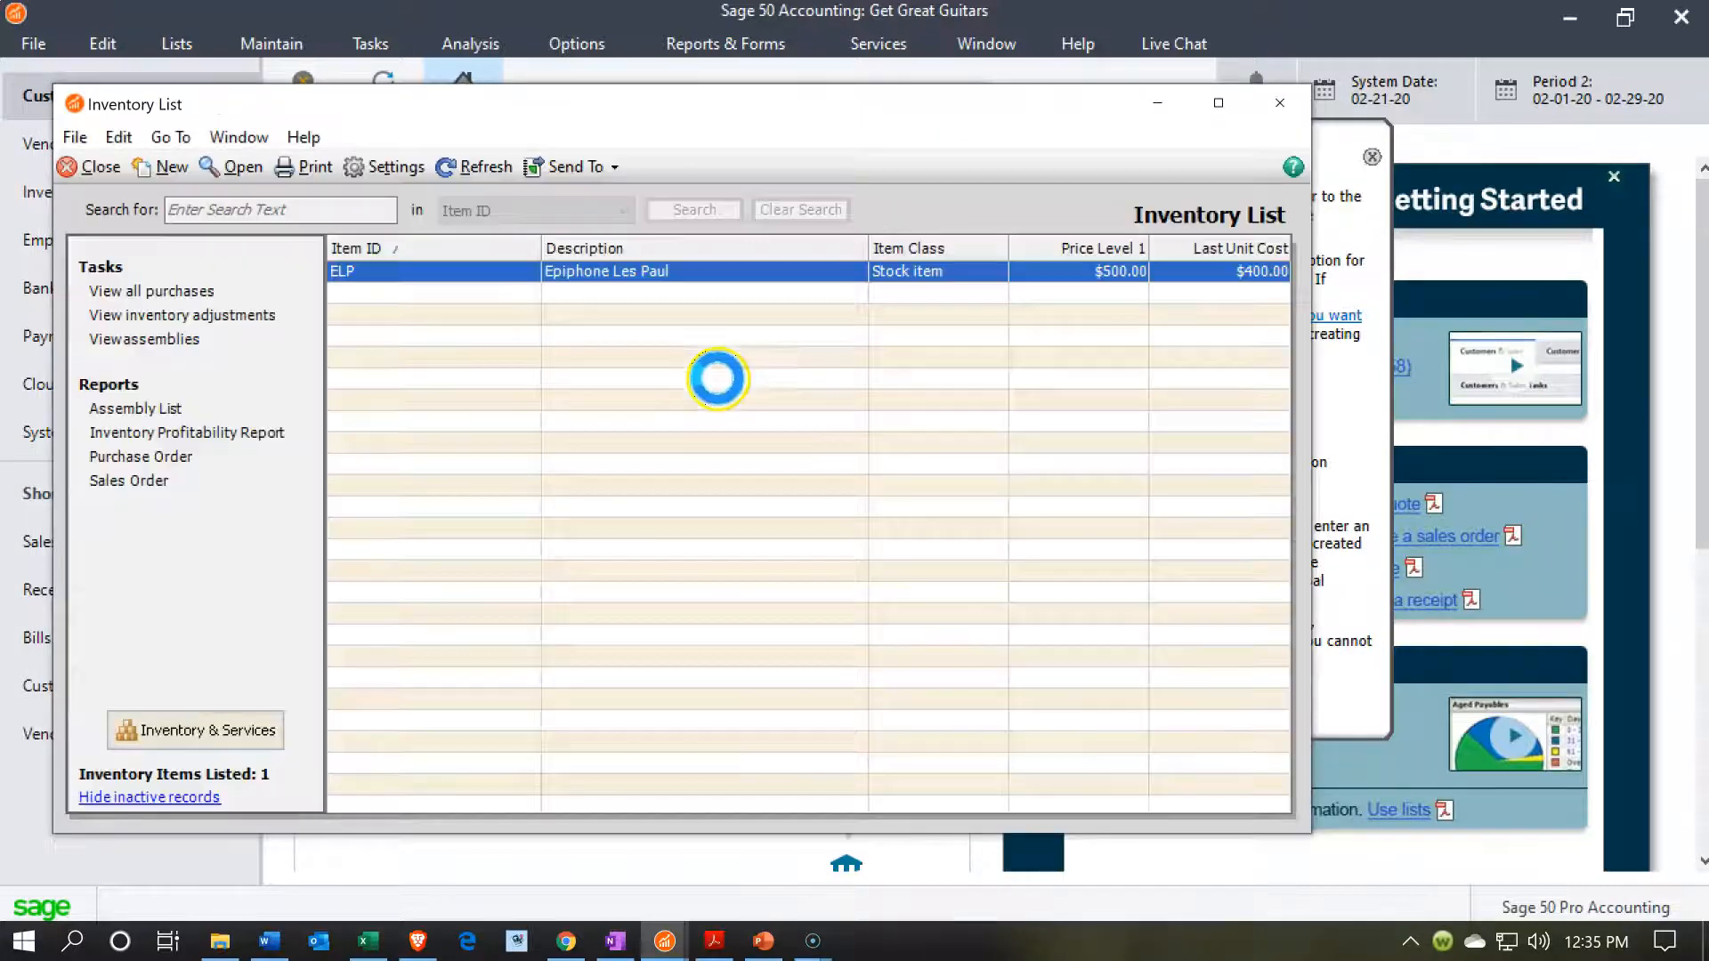
left_click(1278, 103)
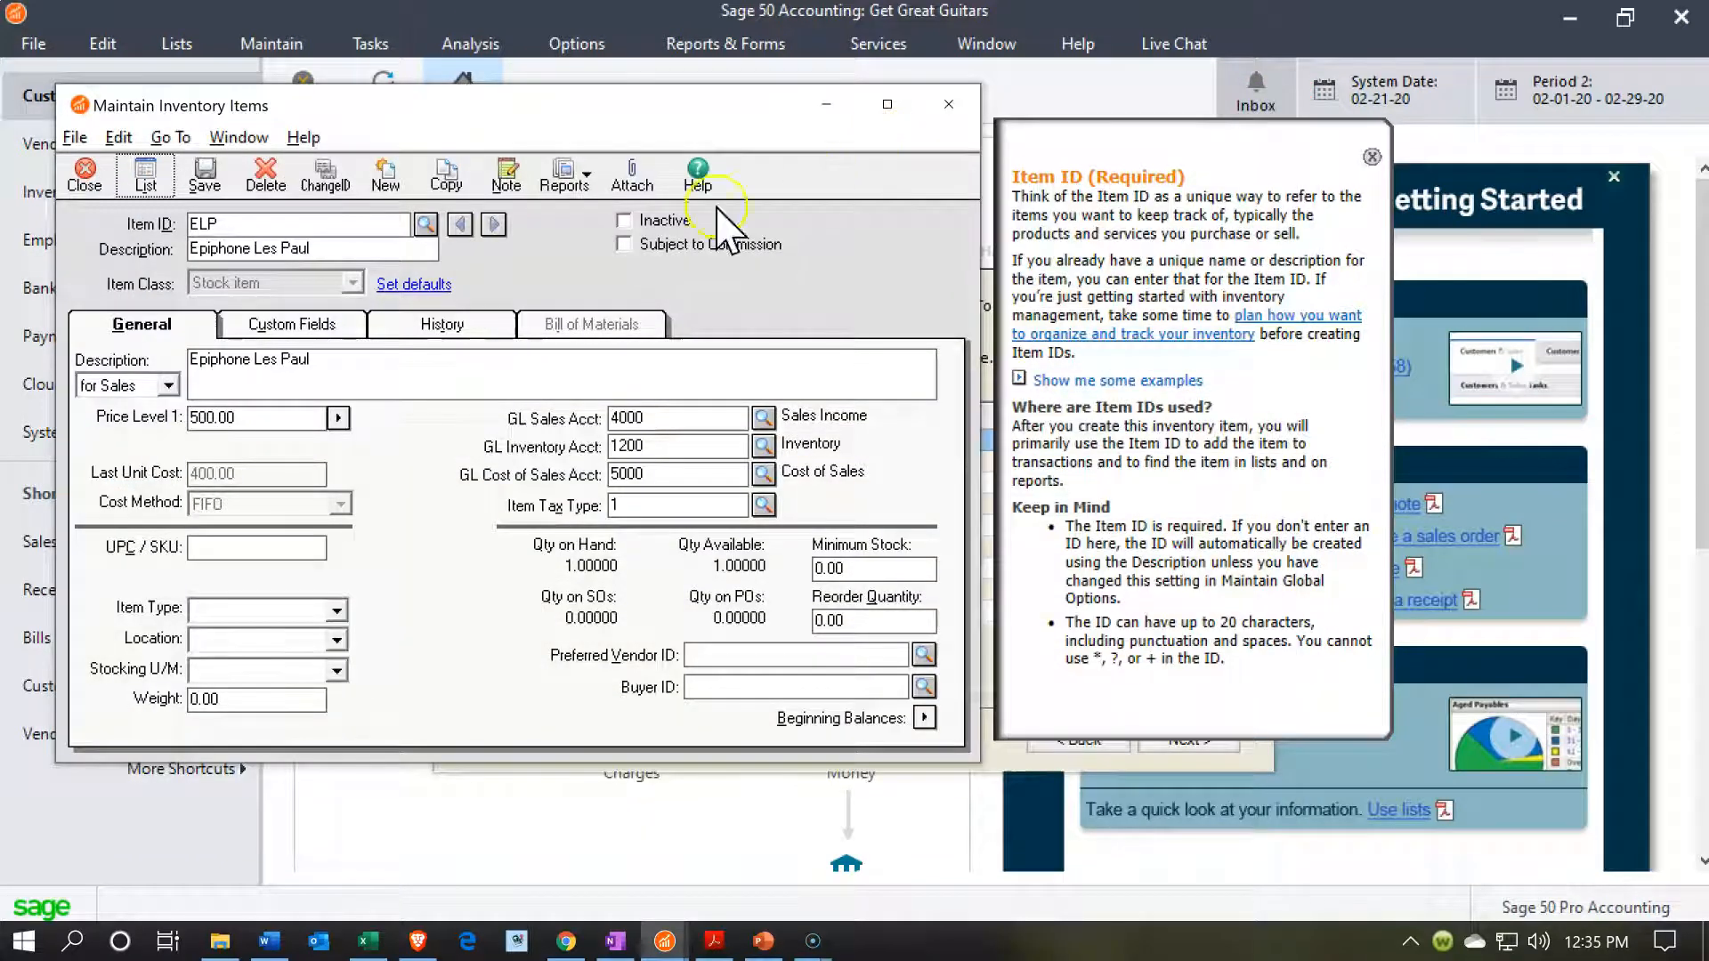
Start a new inventory item with the ID ER and the description Epiphone Riviera.
left_click(388, 180)
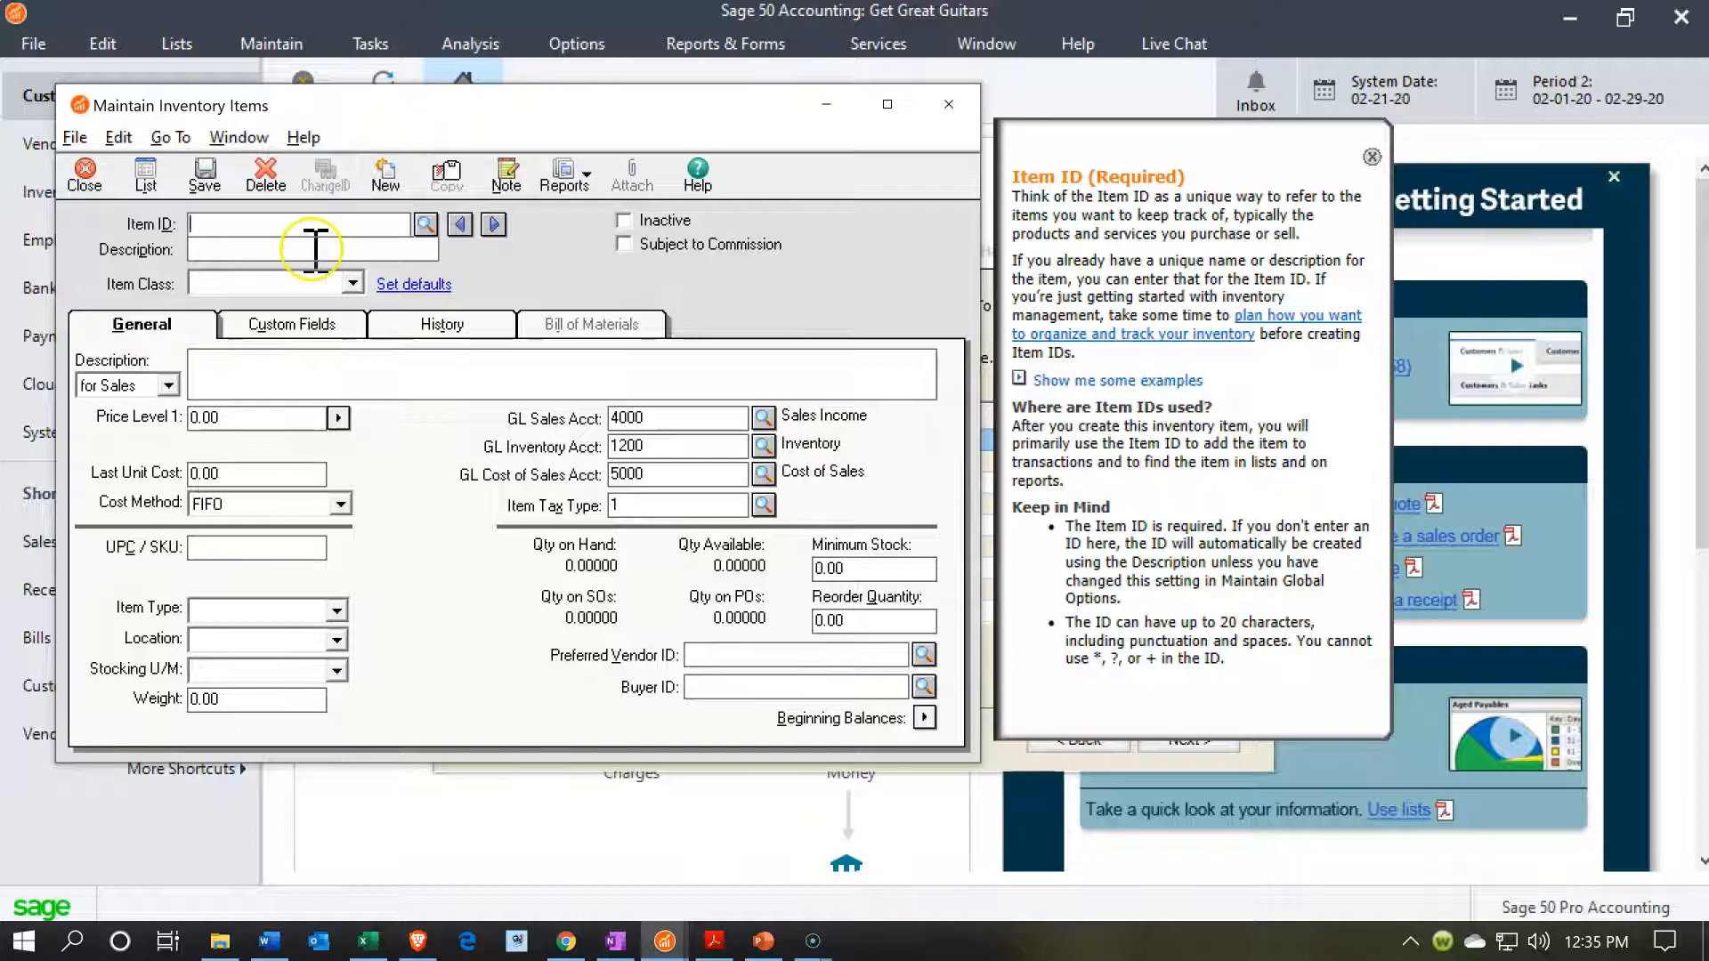
key("alt+Tab")
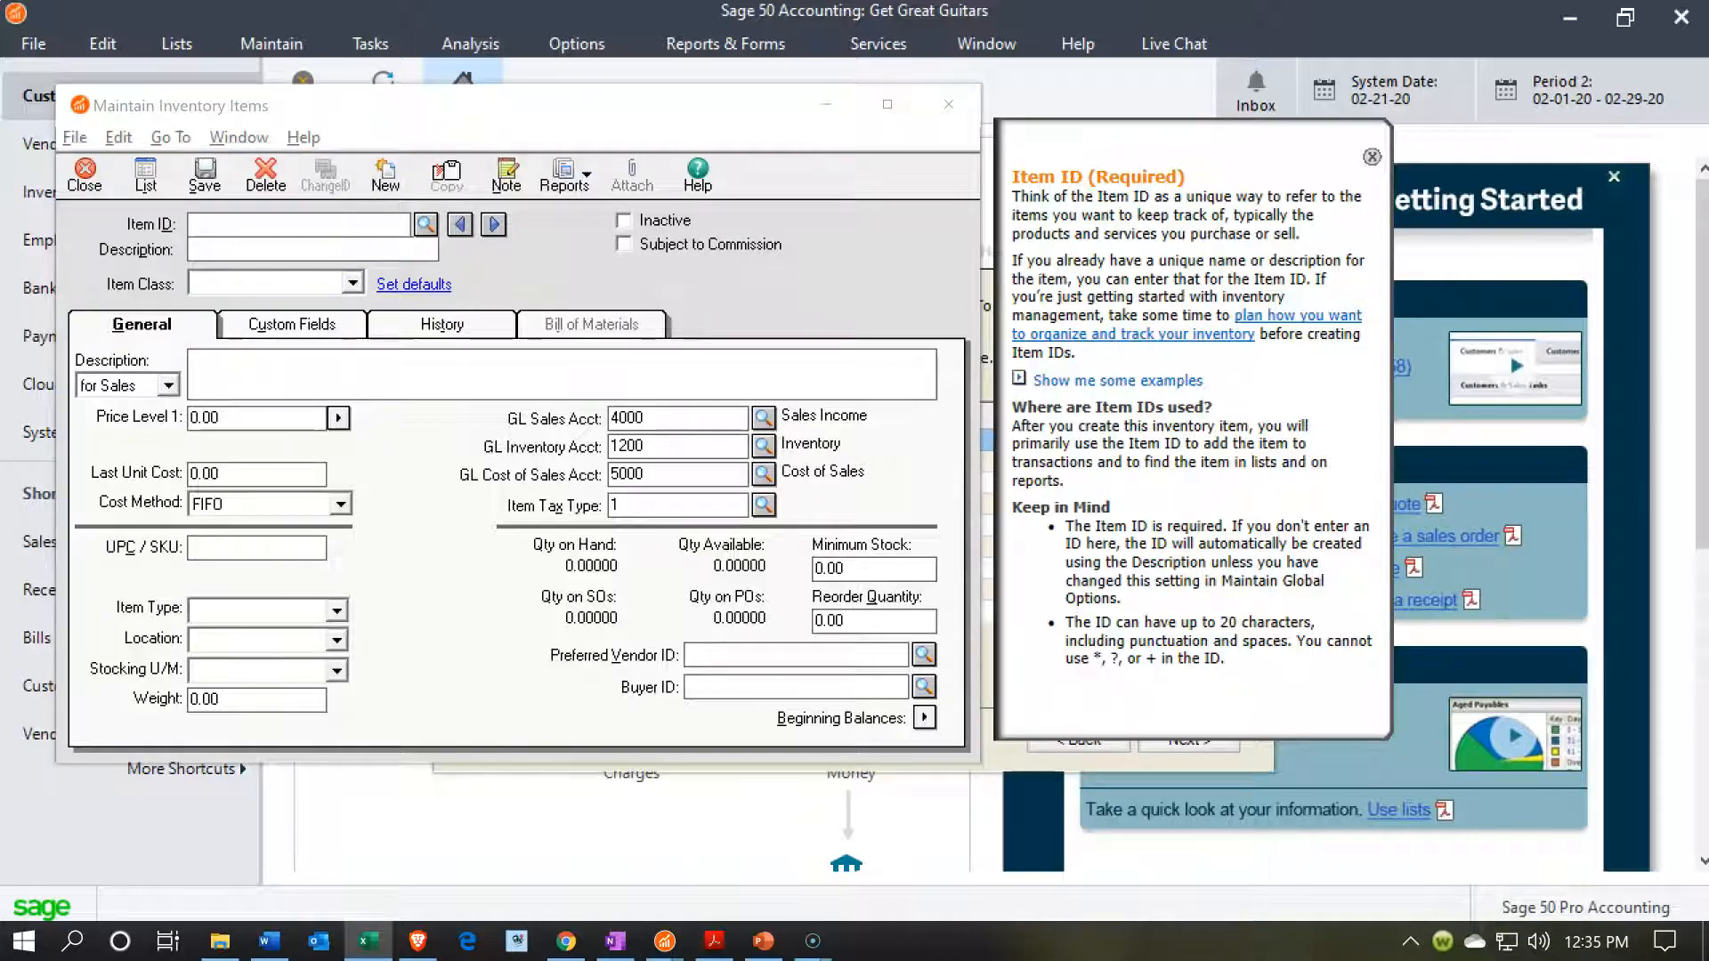
left_click(296, 225)
type("ER")
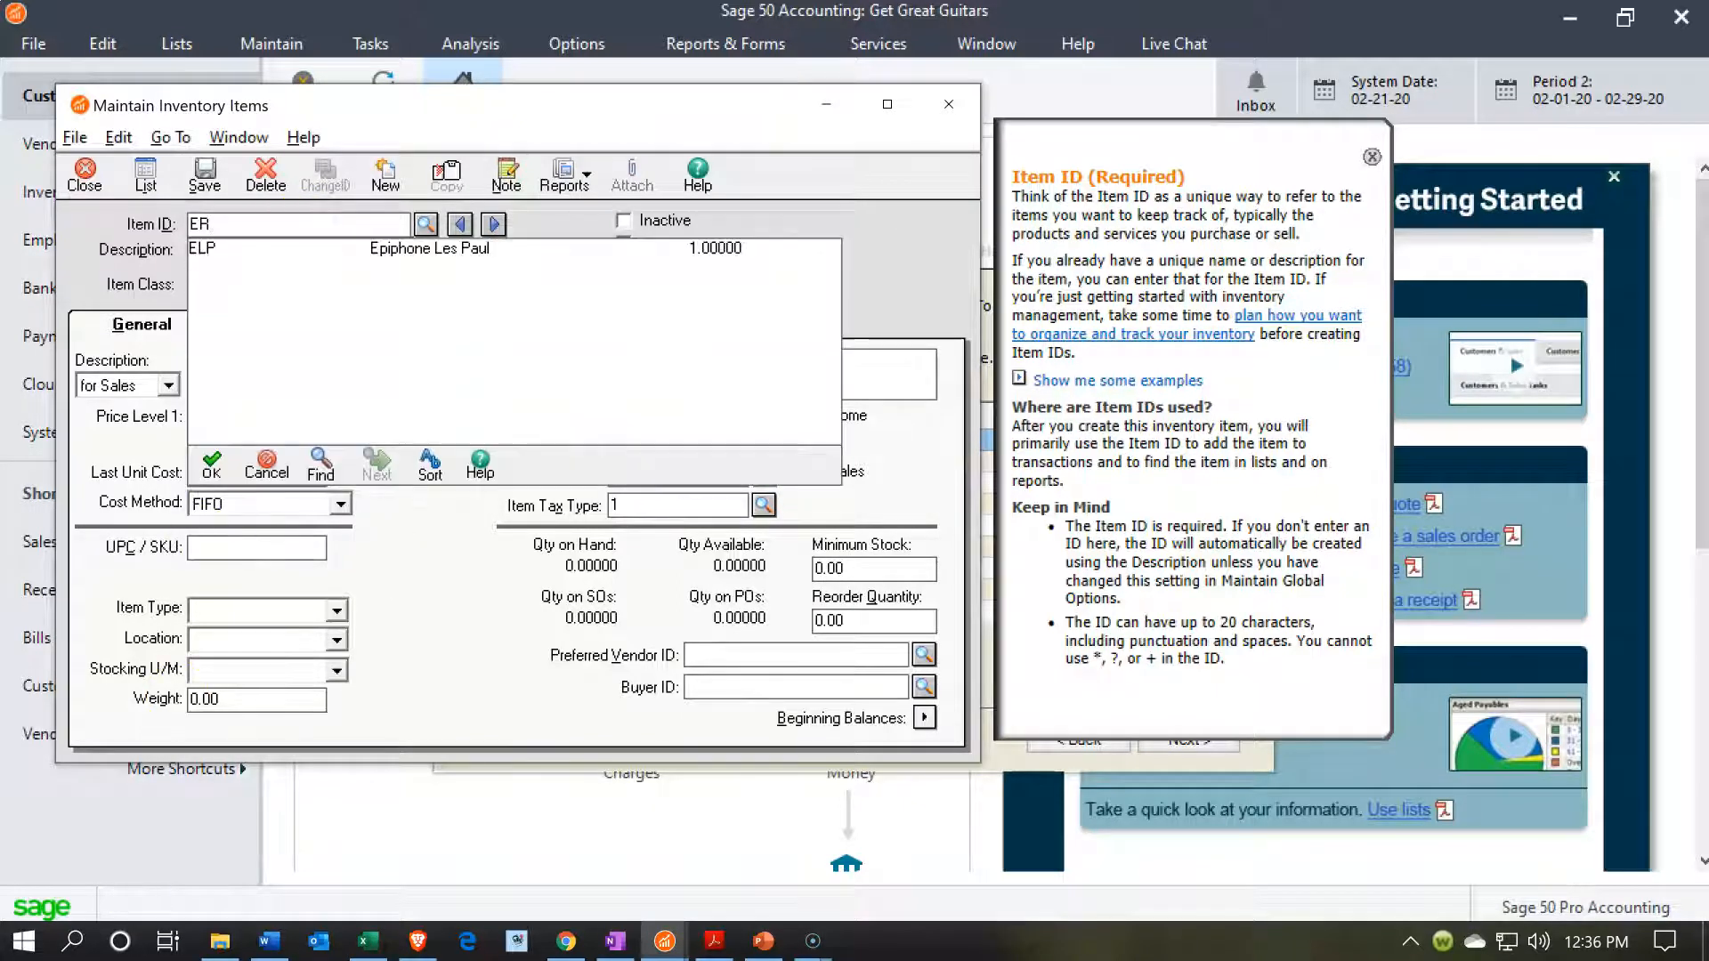
key("Tab")
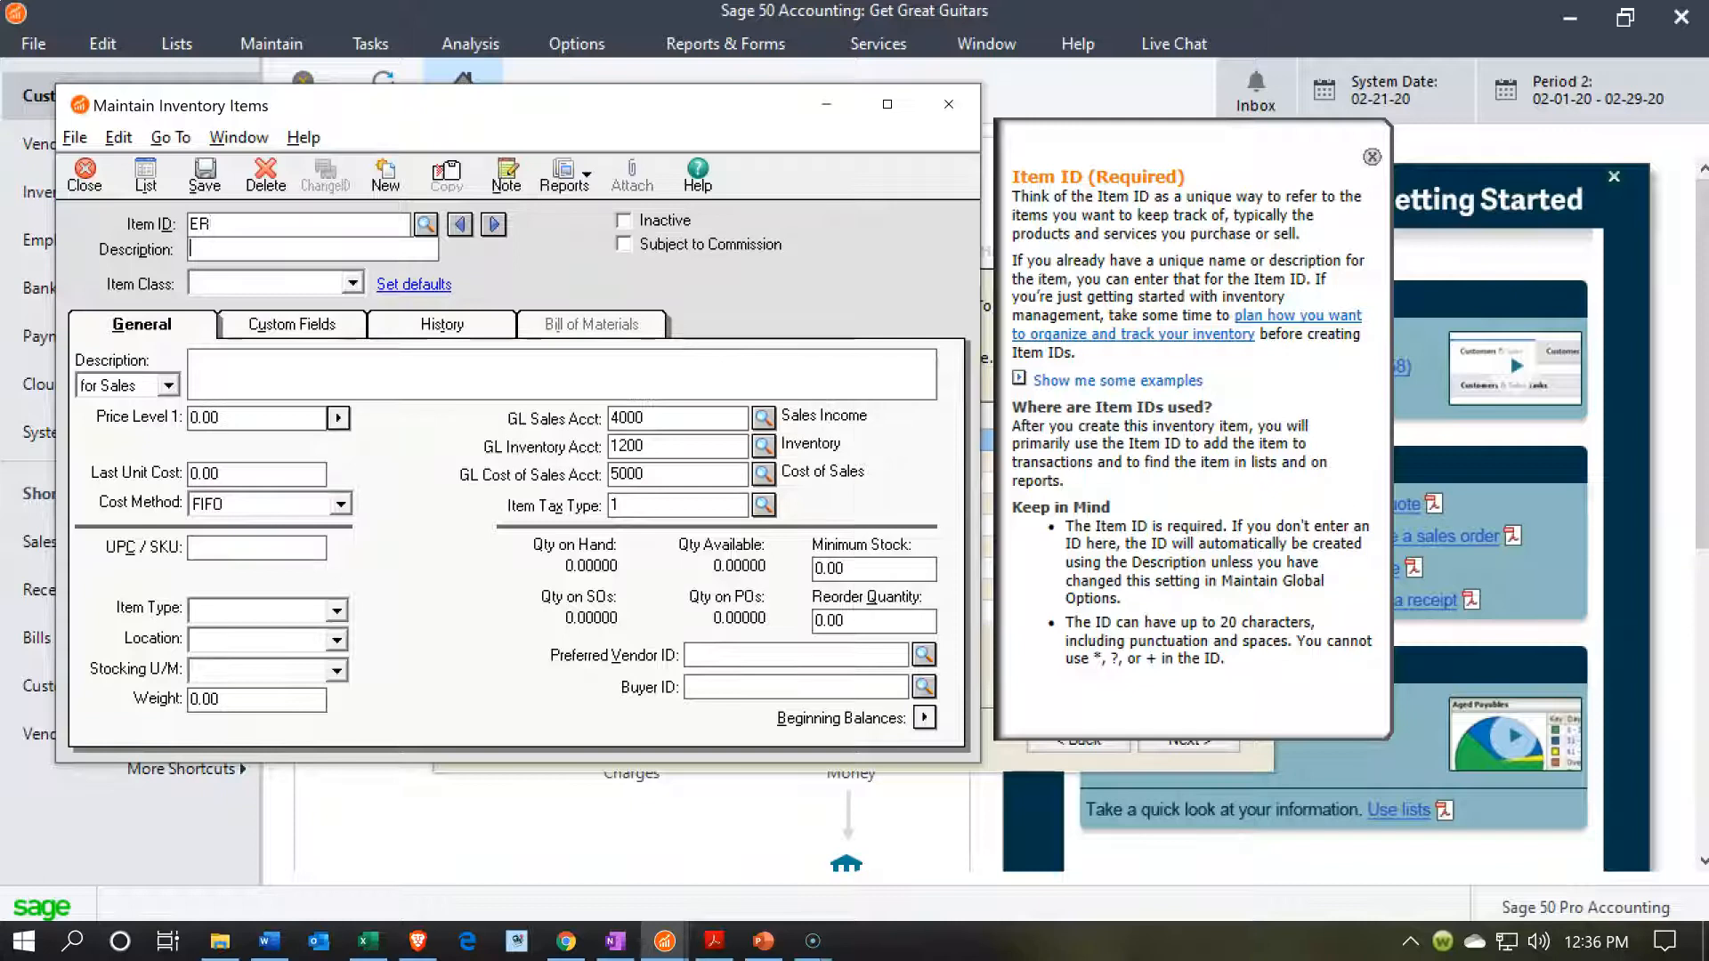
key("alt+Tab")
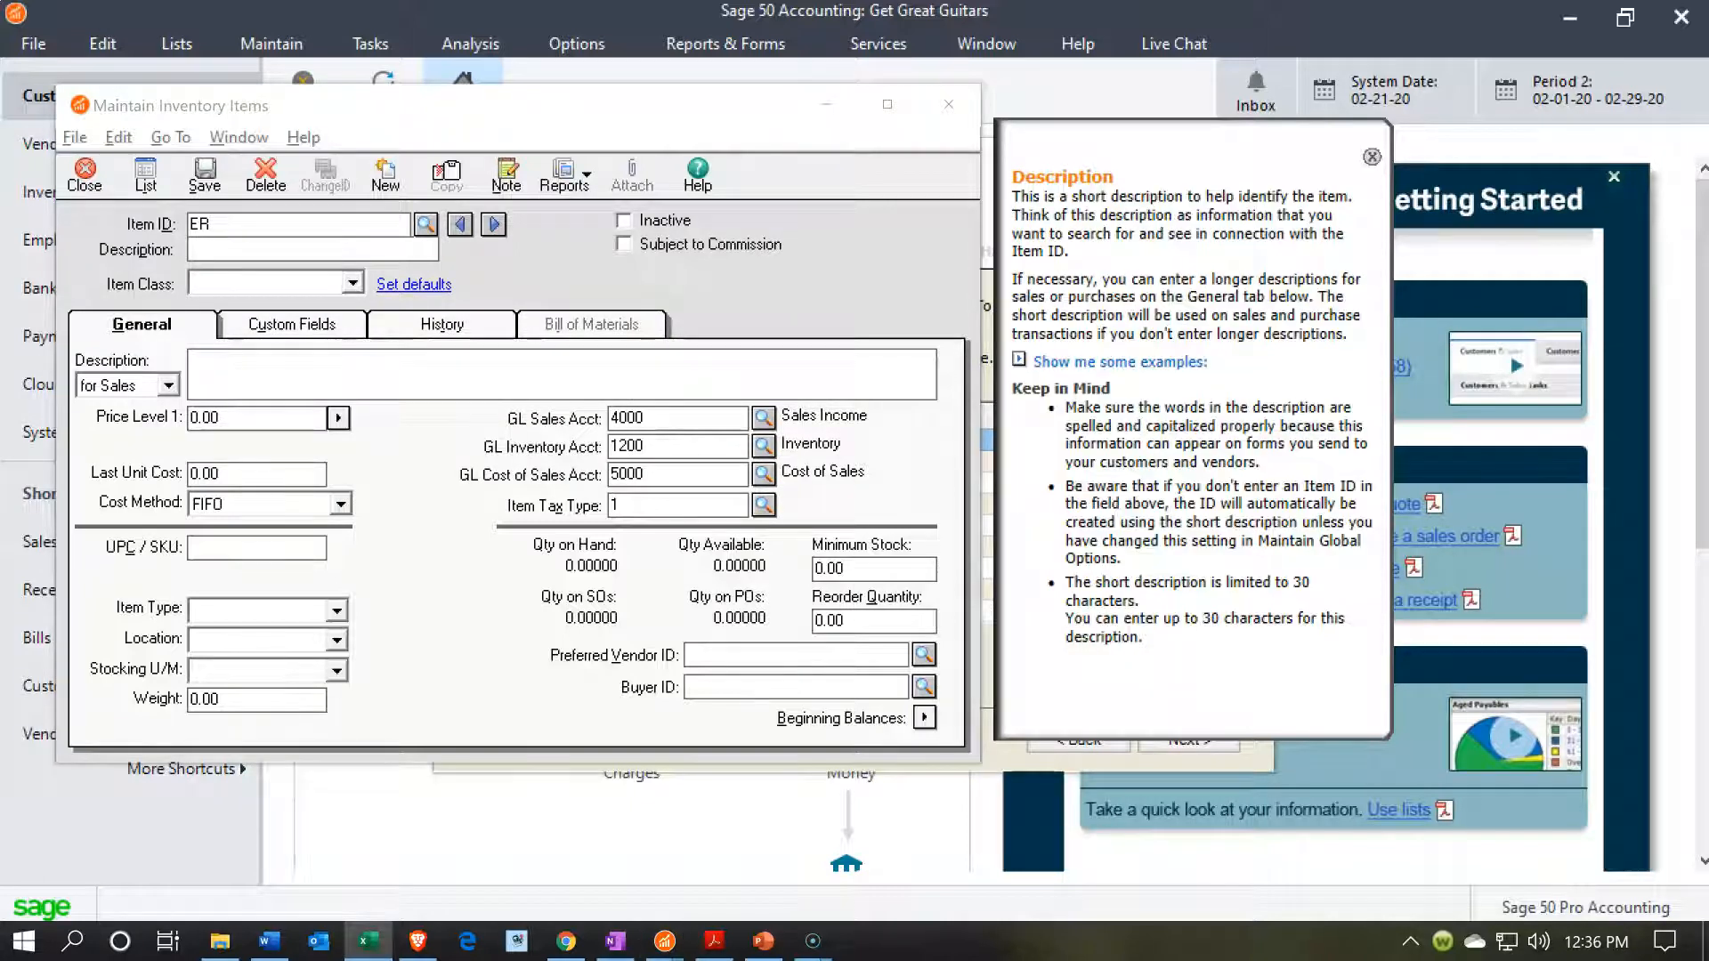
left_click(223, 247)
Set the ER item's class to Stock item.
left_click(337, 282)
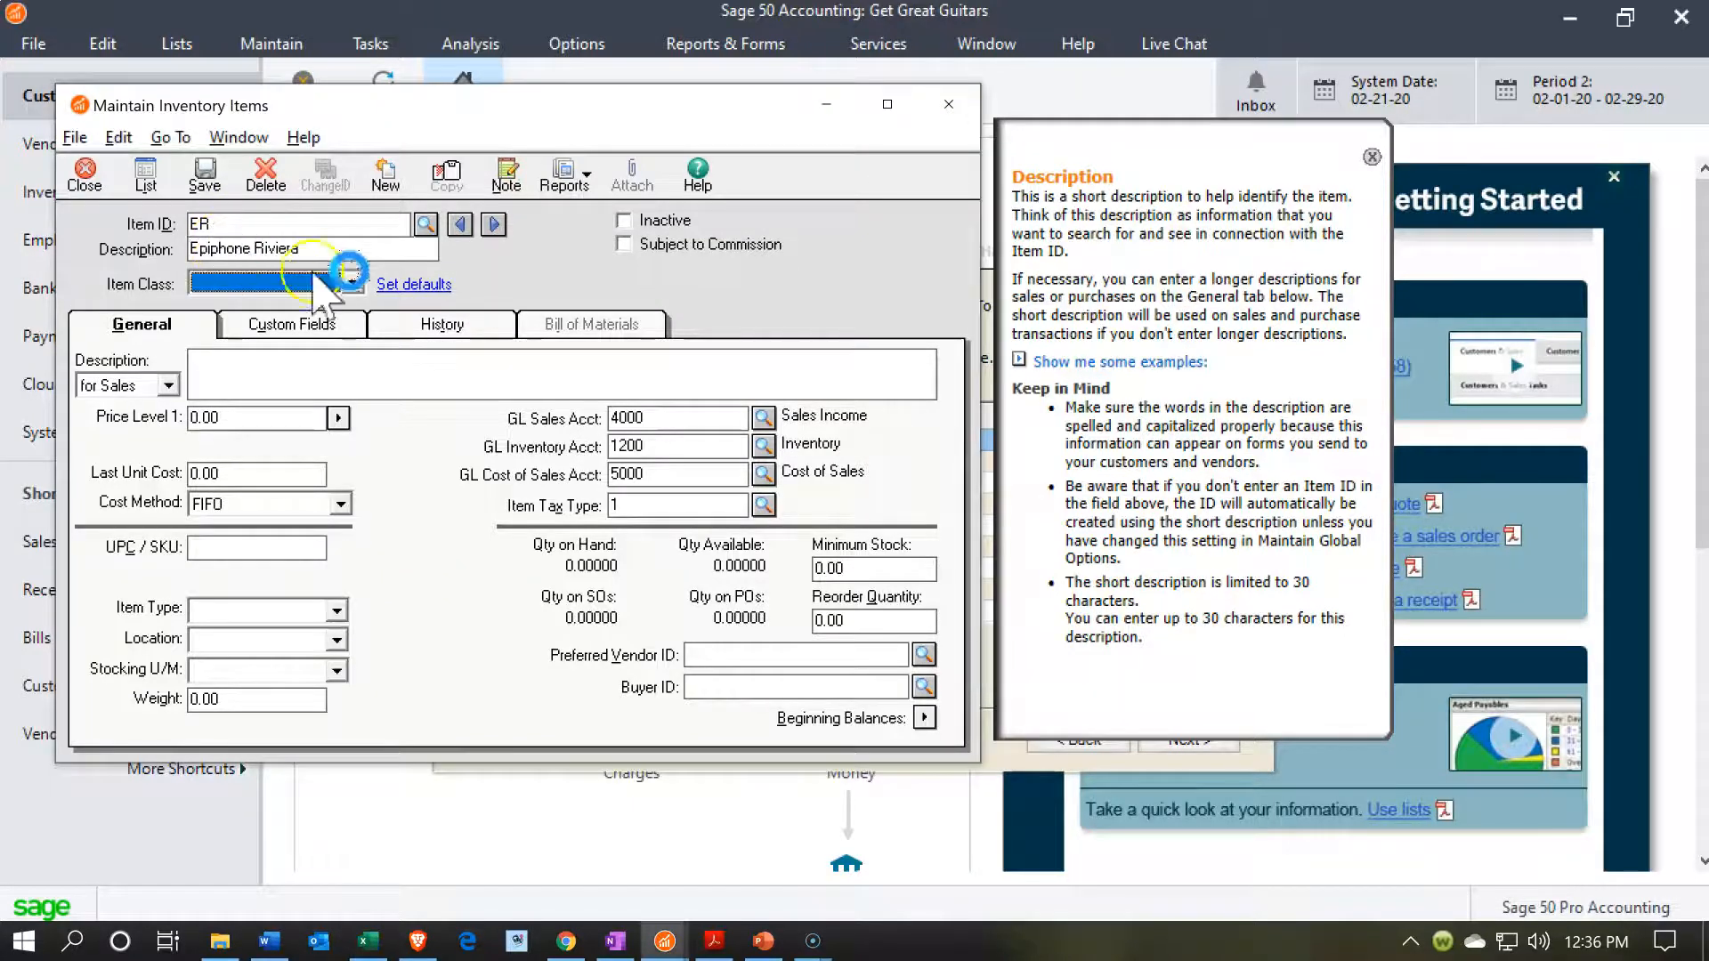
left_click(354, 283)
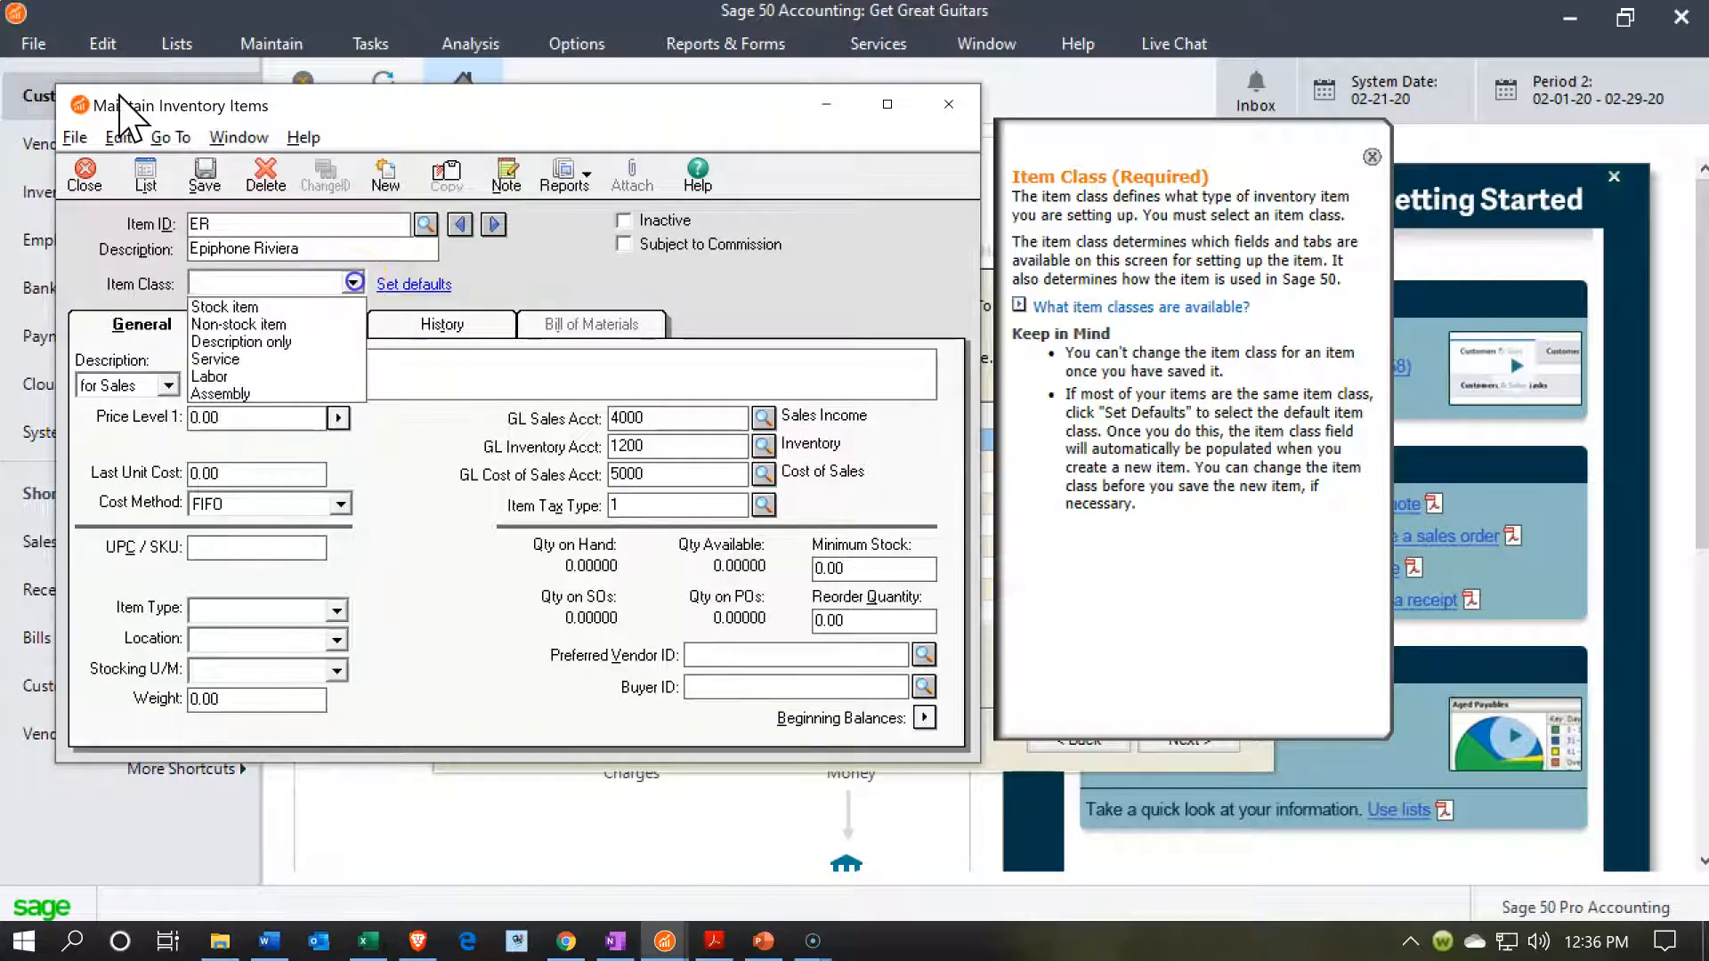
left_click(311, 305)
key("Tab")
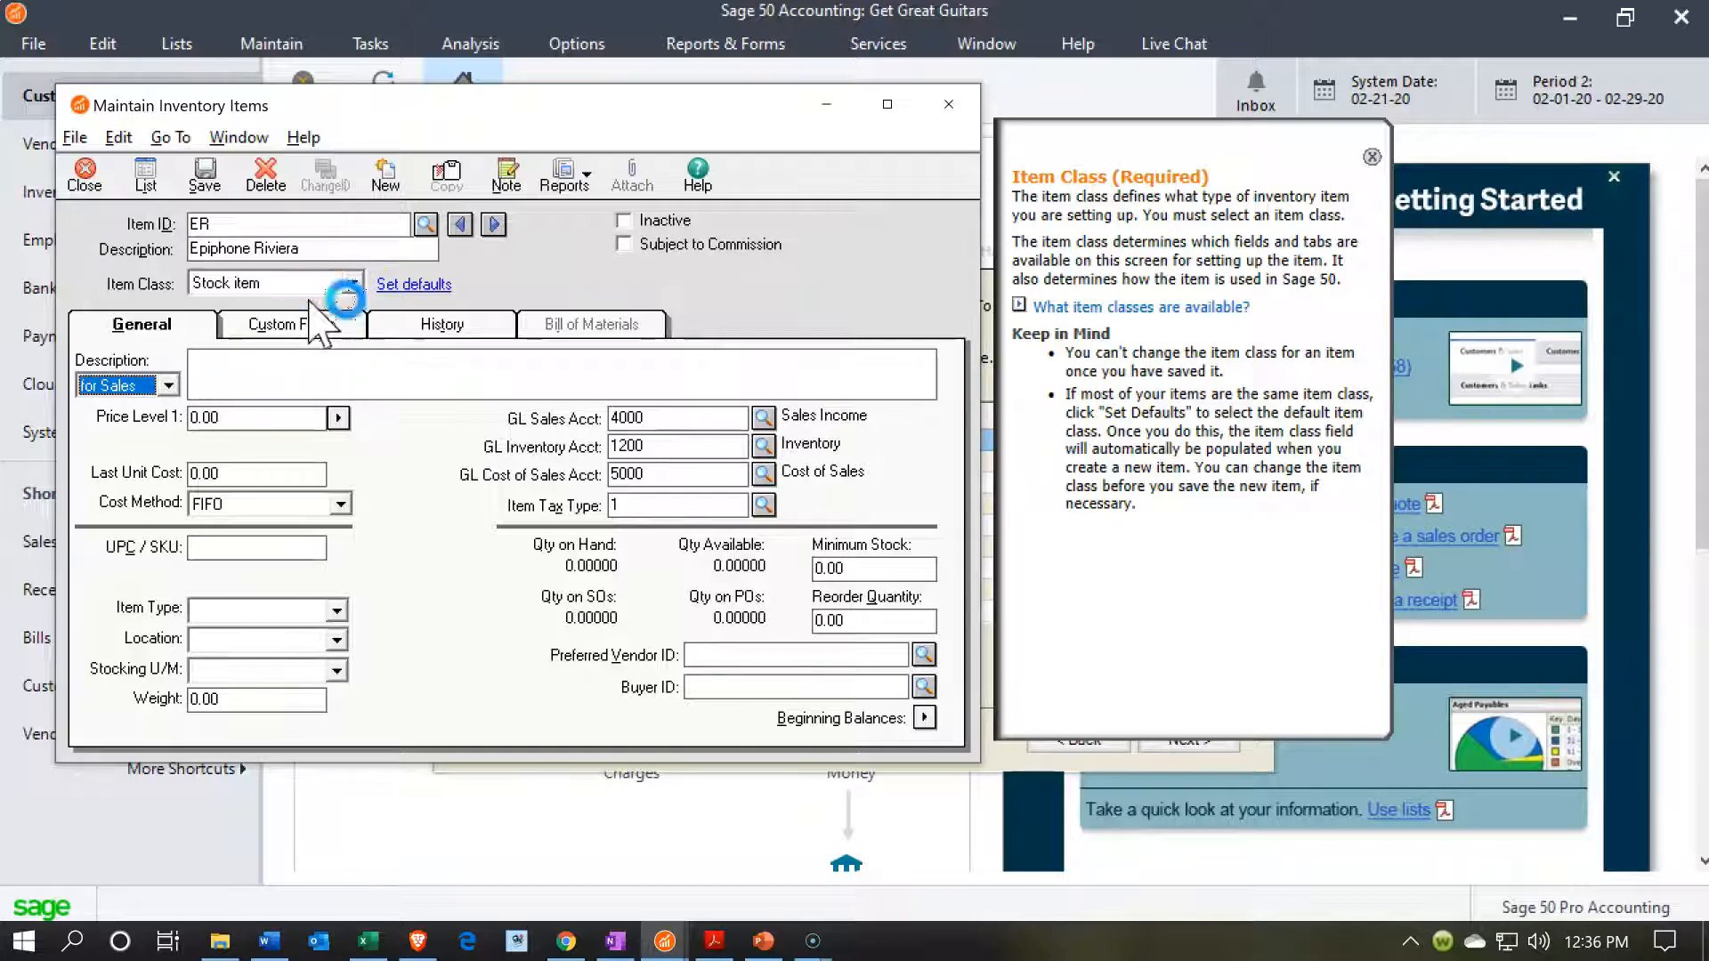
Enter Epiphone Riviera as both the sales and the purchases description of the ER item.
key("Tab")
type("Epiphone Riviera")
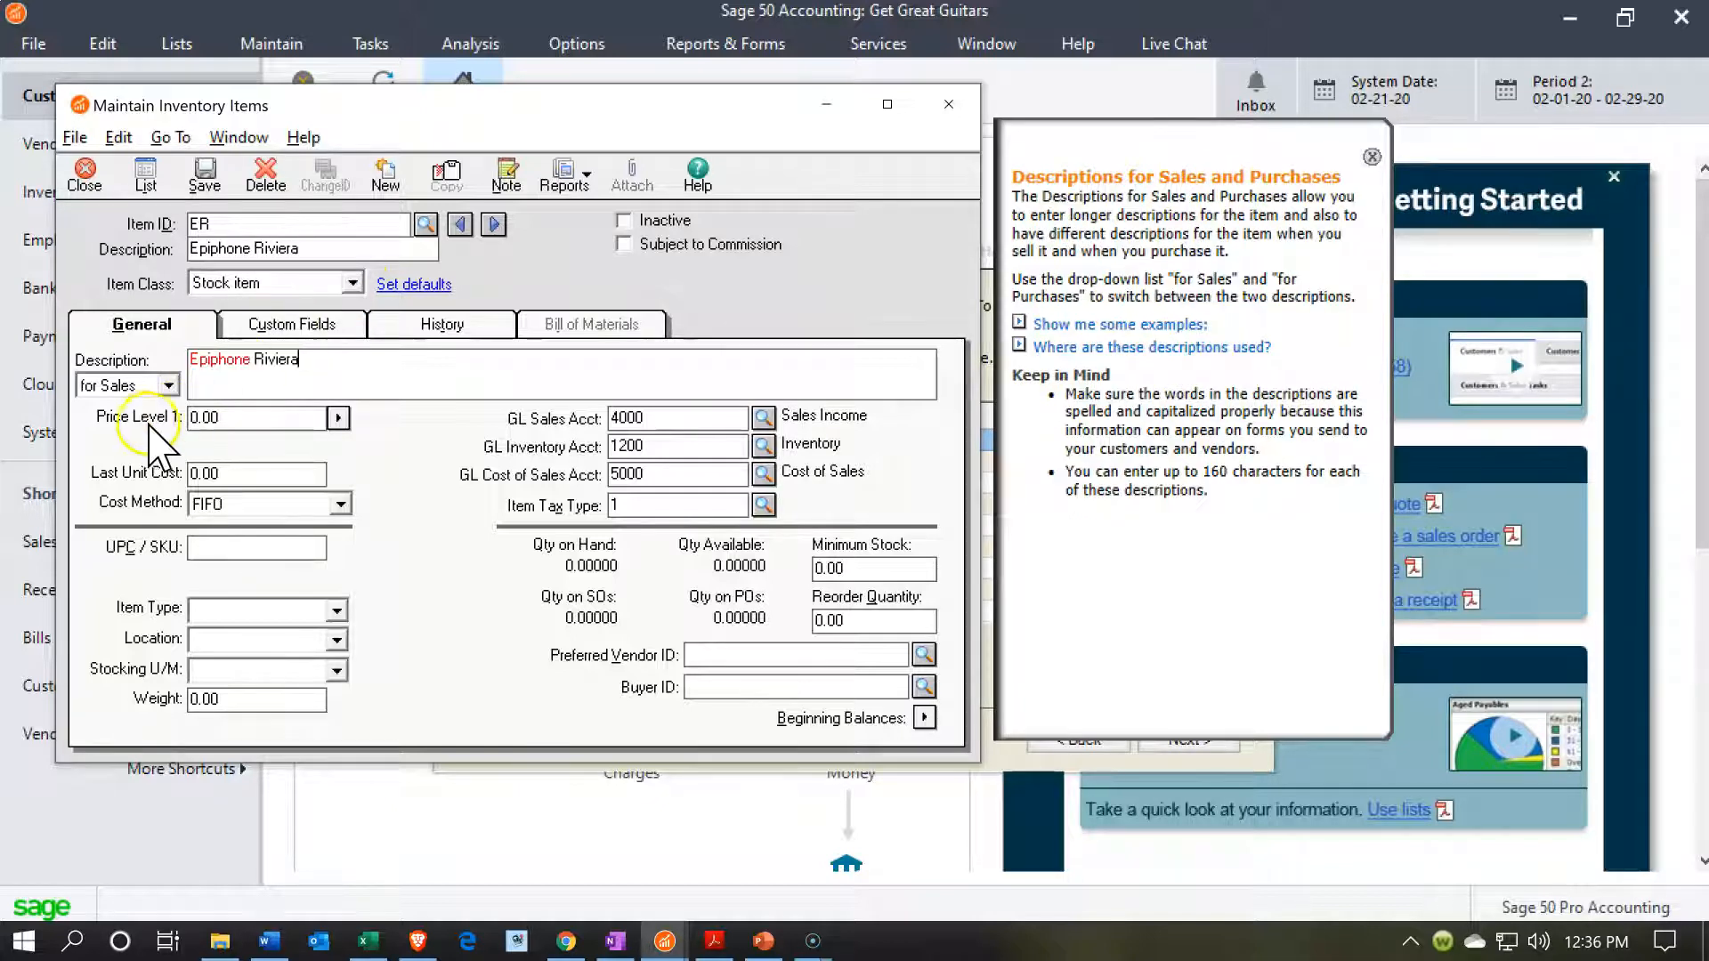
left_click(169, 385)
left_click(133, 427)
left_click(238, 385)
type("Epiphone Riviera")
Set the ER item's Price Level 1 to 550 and its last unit cost to 440.
key("Tab")
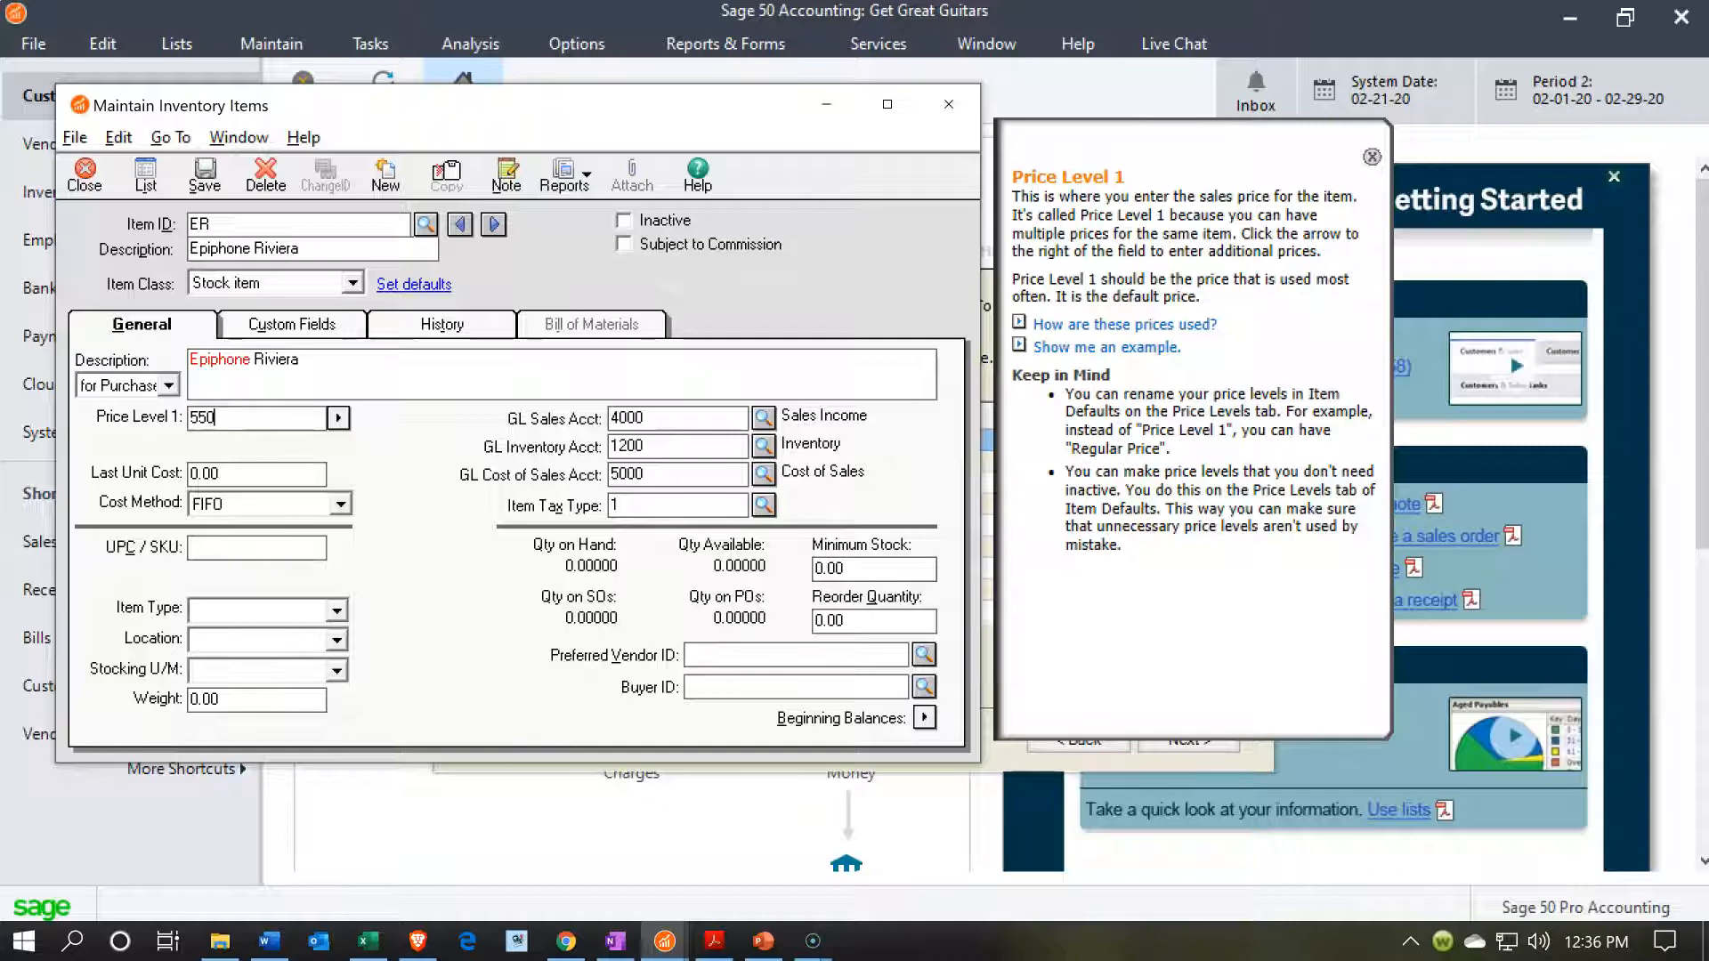
key("Tab")
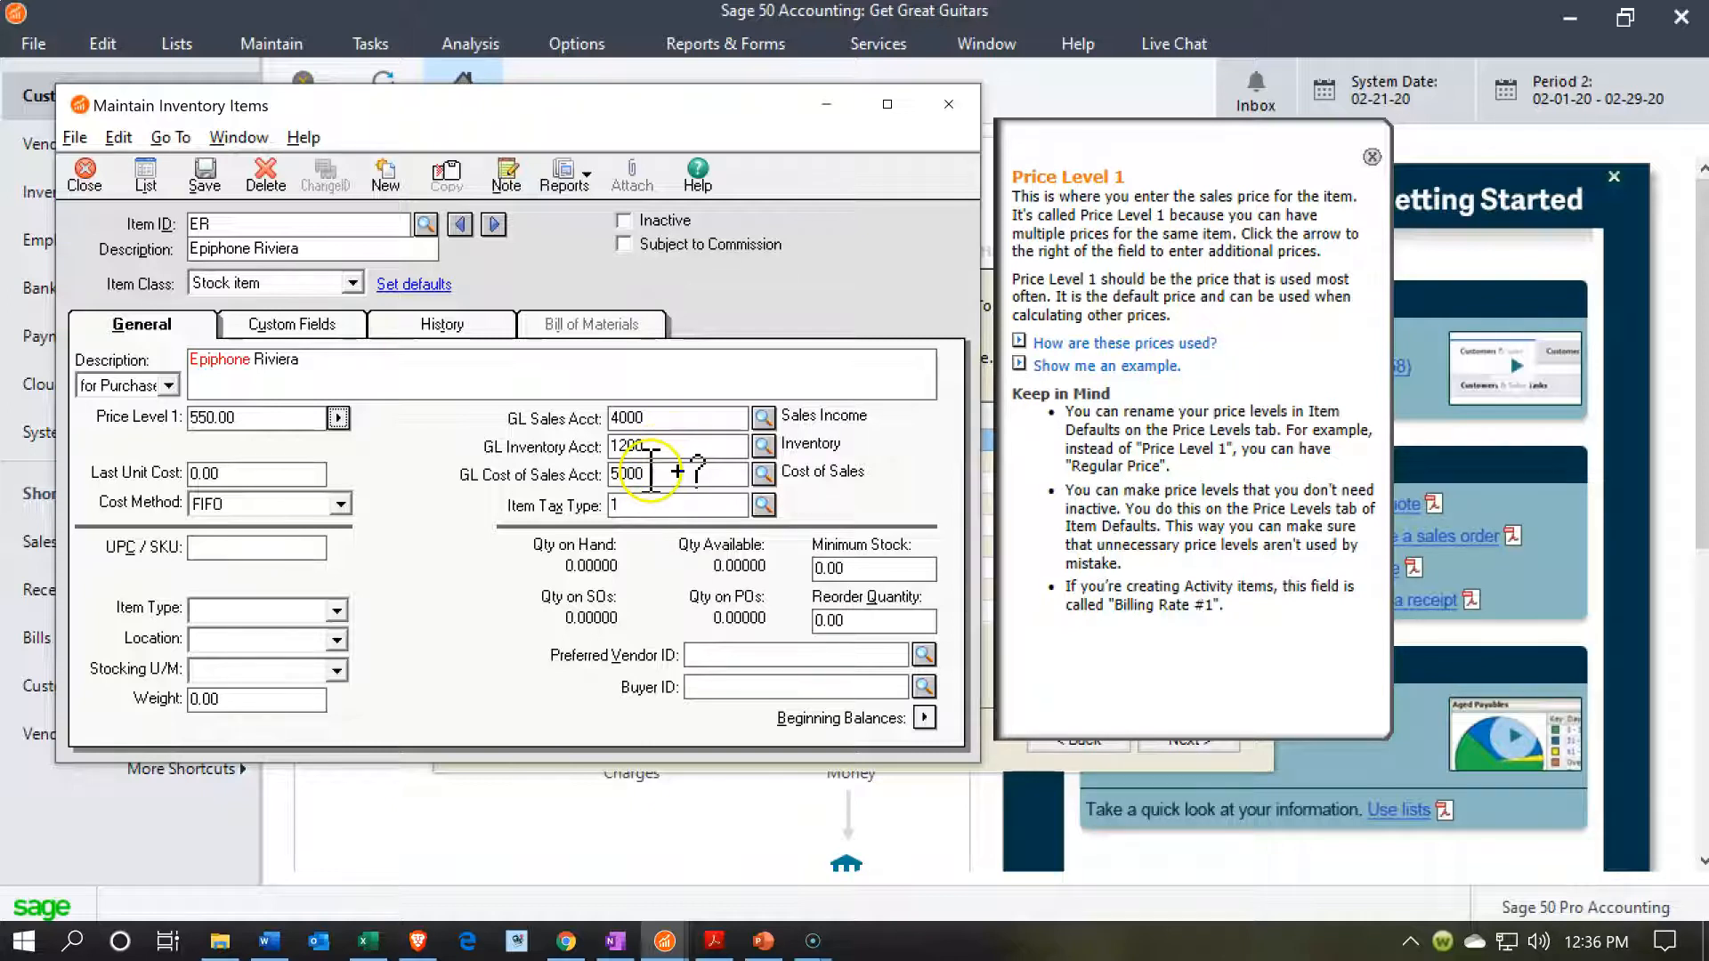
left_click(317, 473)
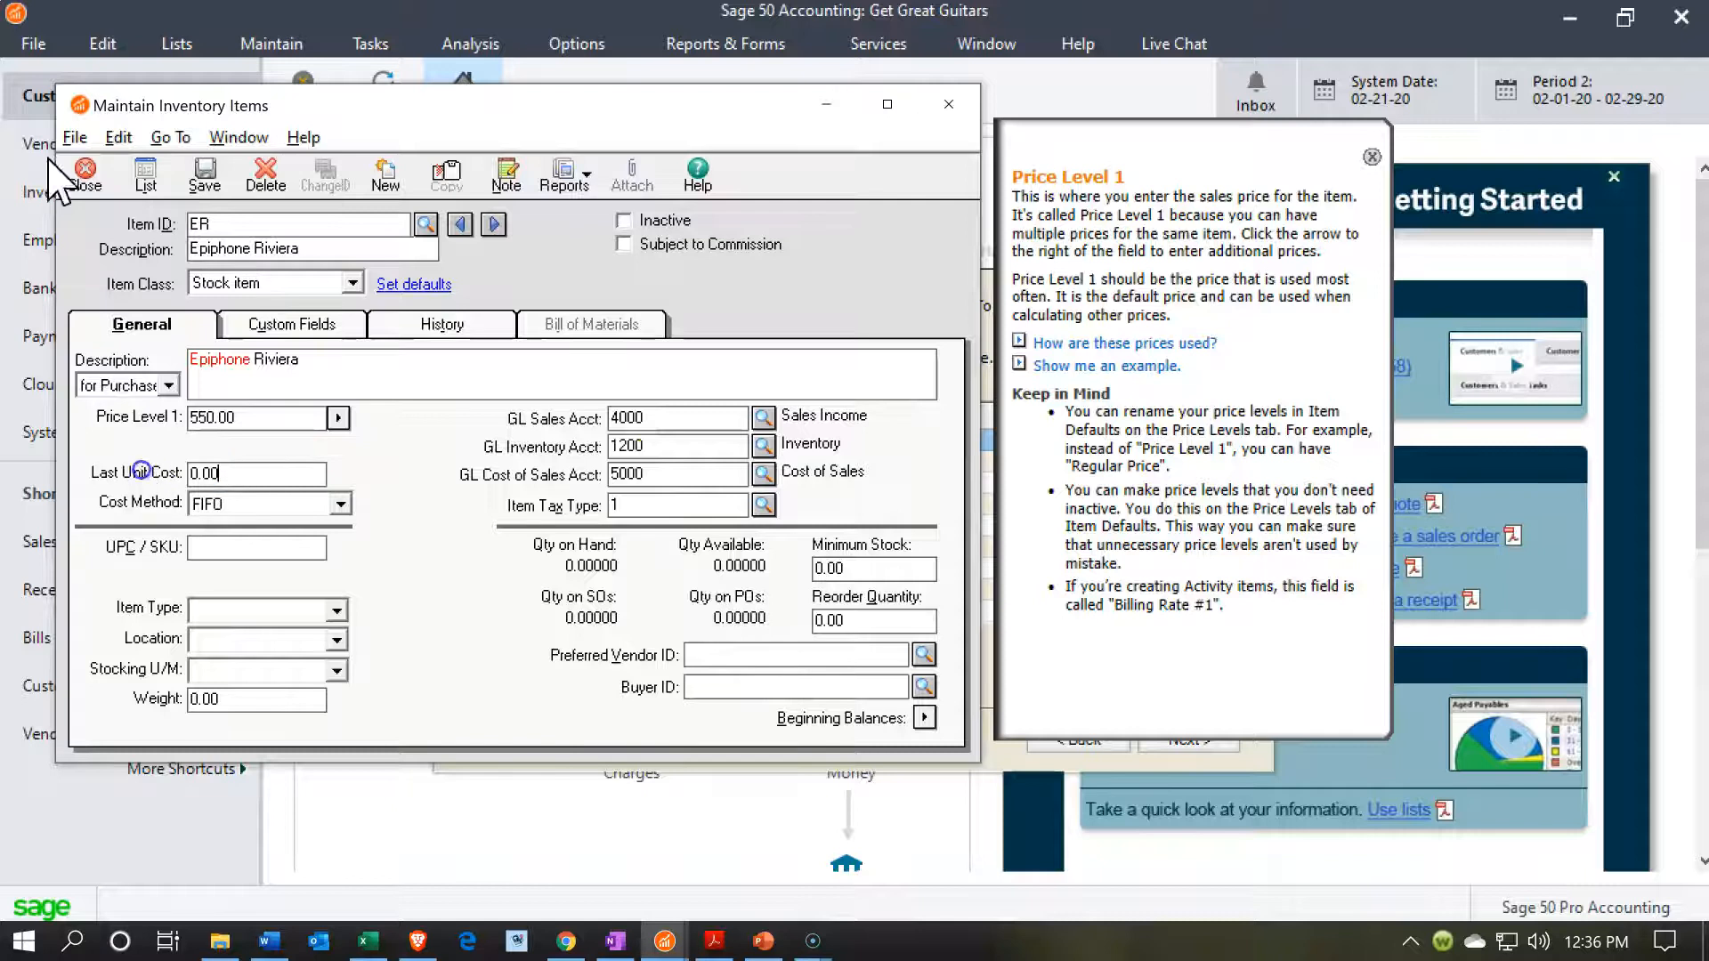
double_click(218, 471)
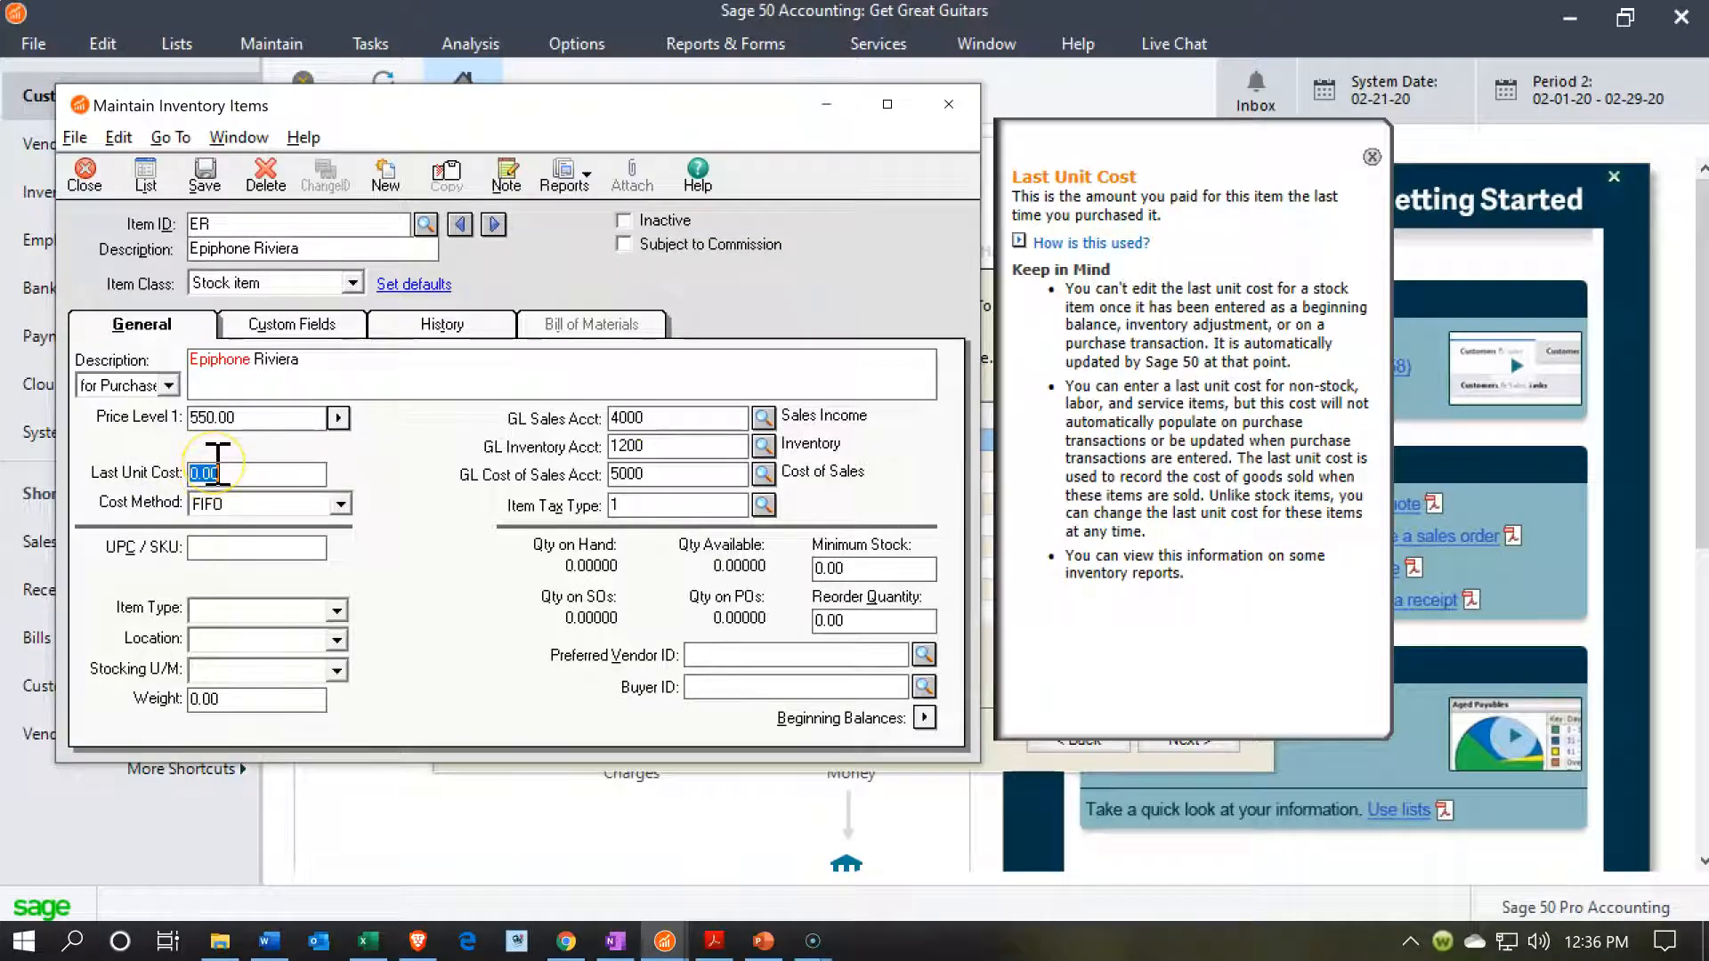
type("440")
key("Tab")
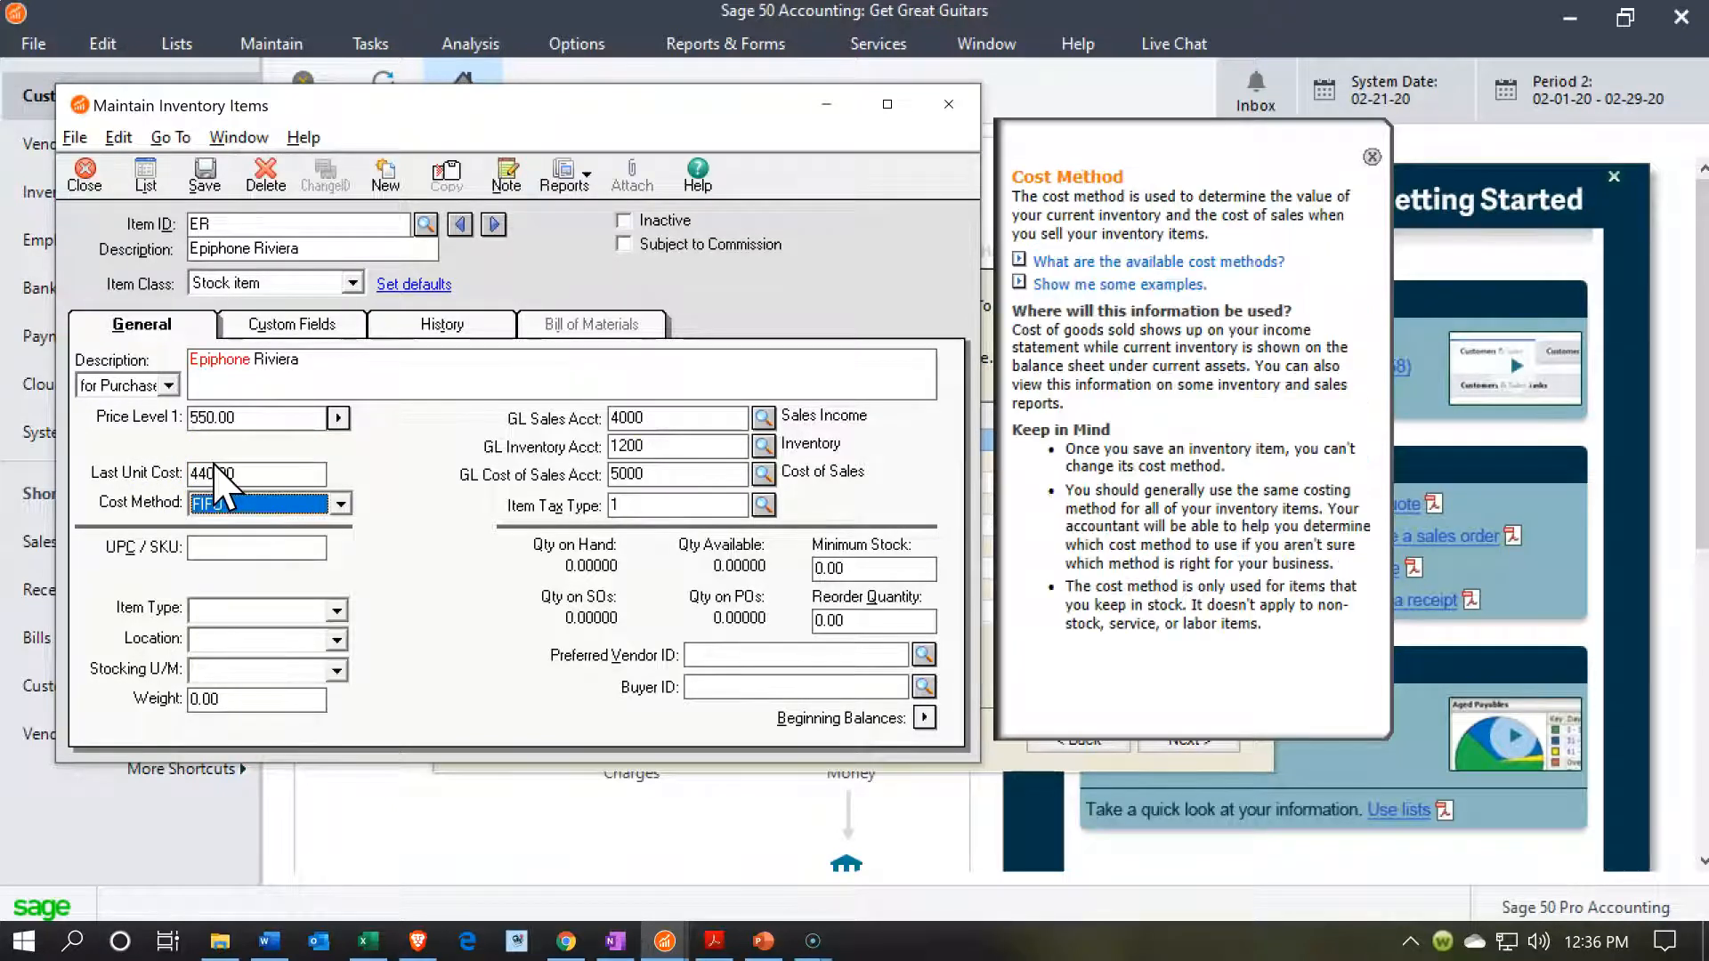
Keep the default FIFO cost method, GL accounts and tax type for the ER item and save it.
key("Tab")
key("Tab")
key("Tab")
key("Tab")
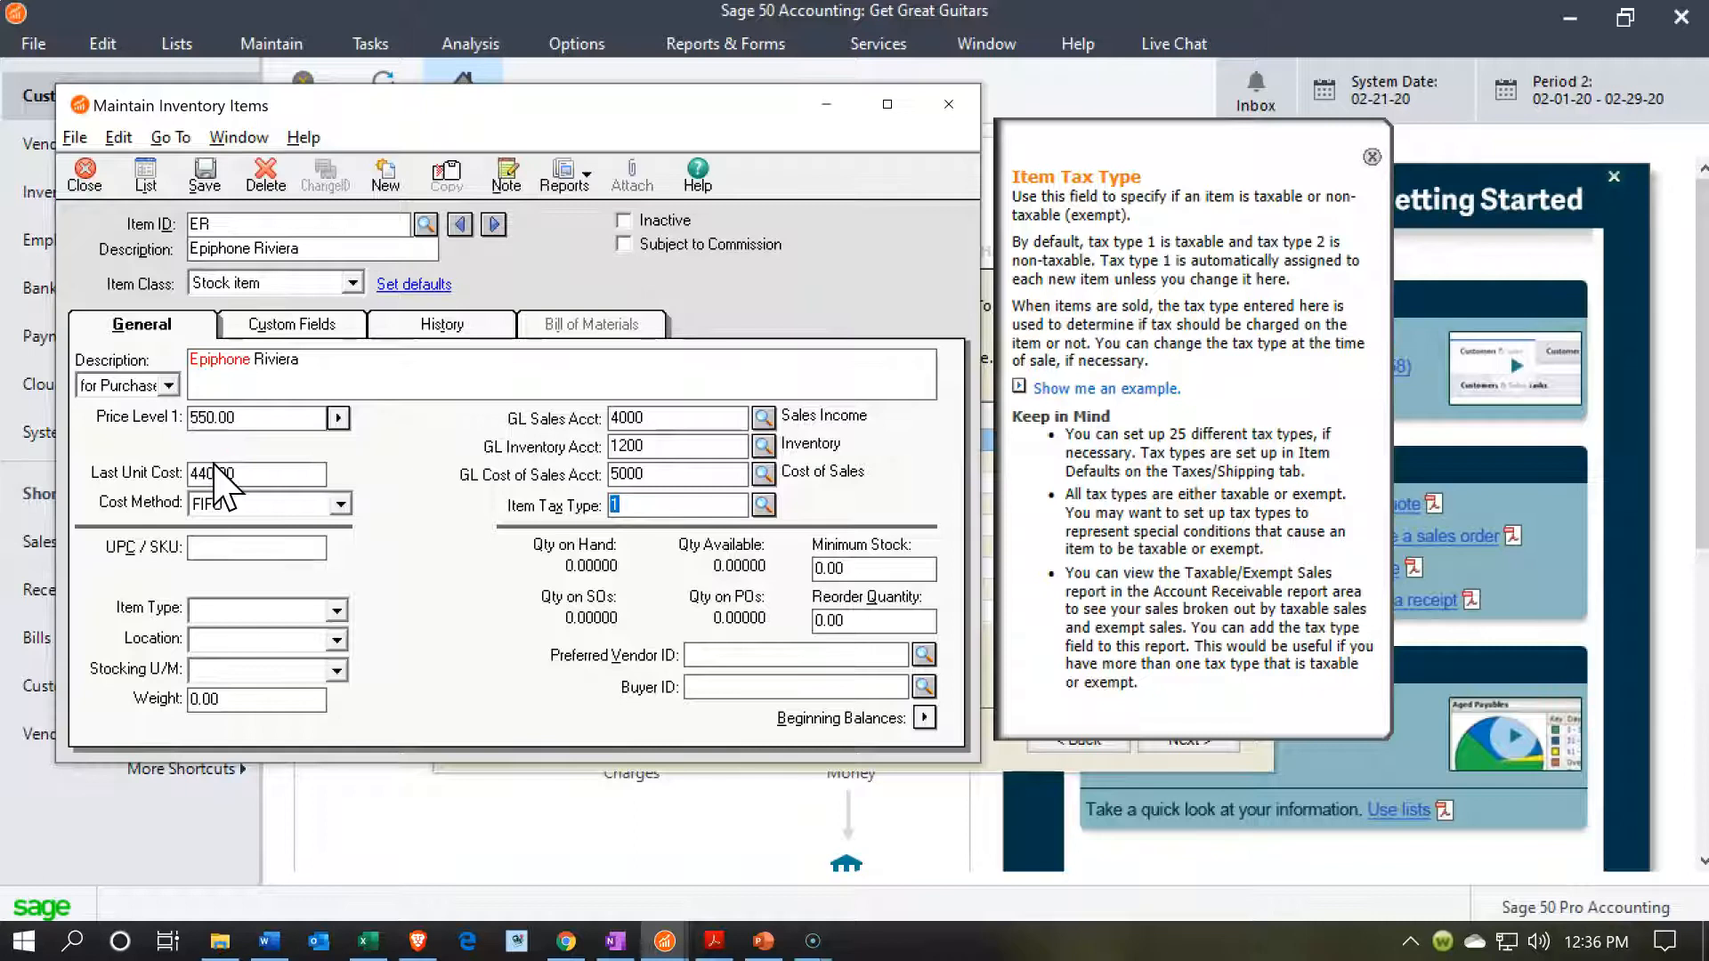
key("Tab")
key("Tab")
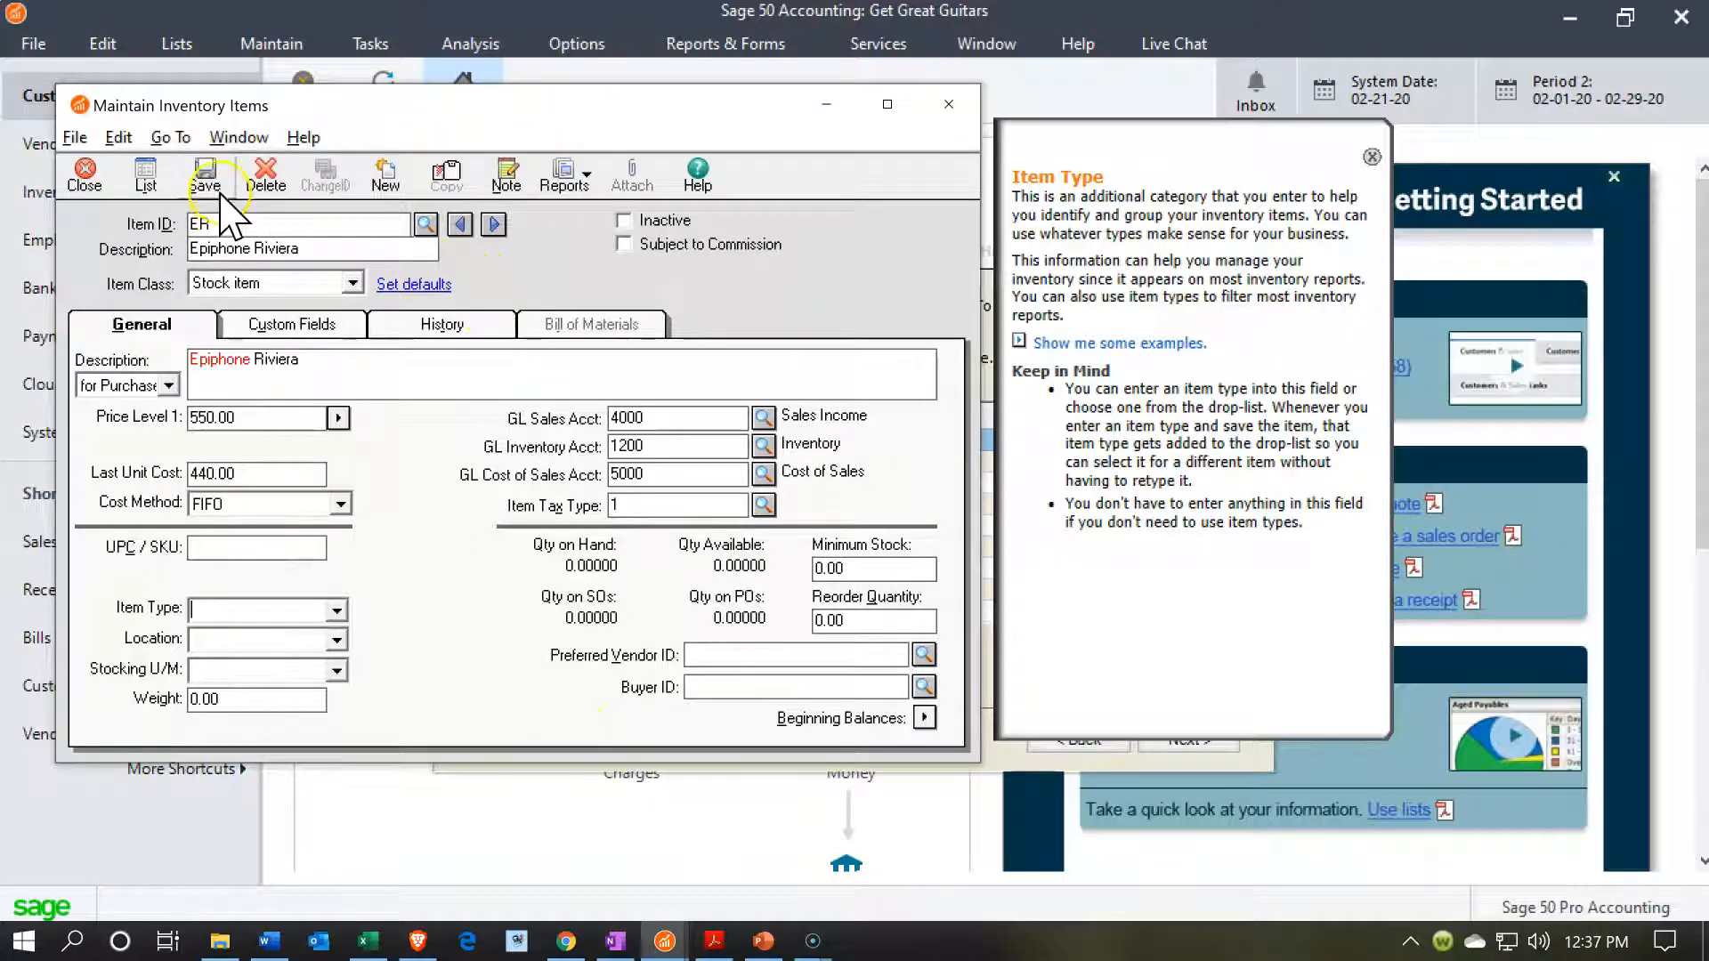
left_click(267, 178)
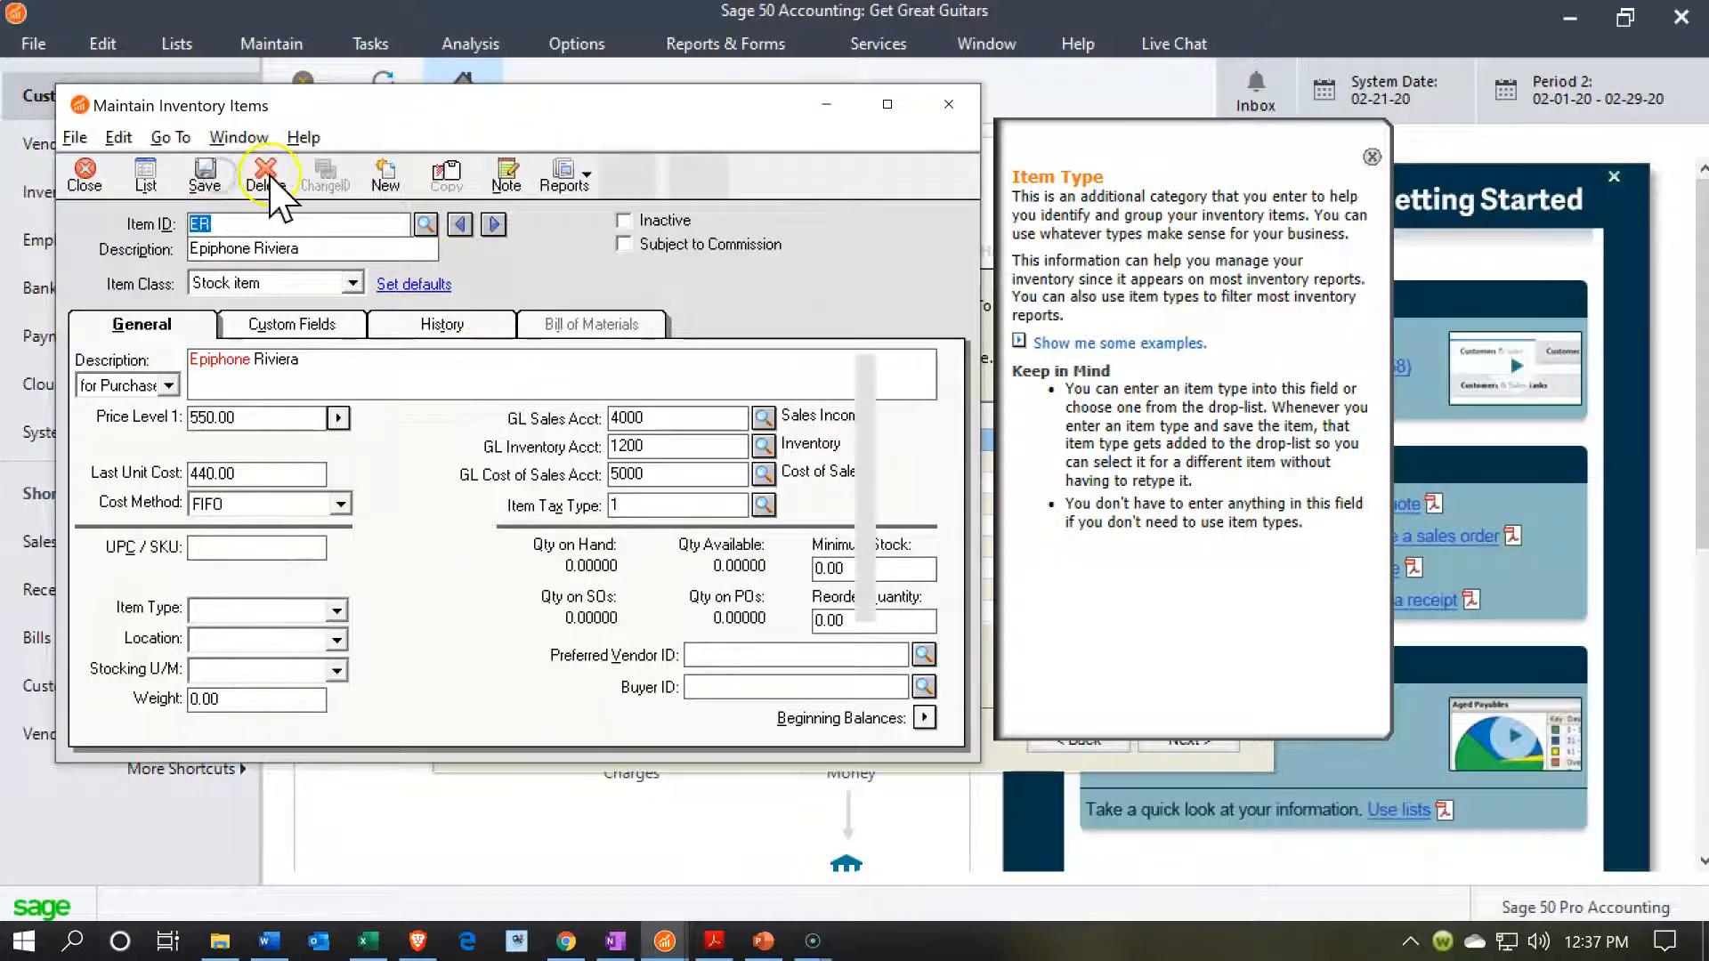
Start another new inventory item with the ID ESH and the description Epiphone Semi-Hollowbody.
left_click(385, 178)
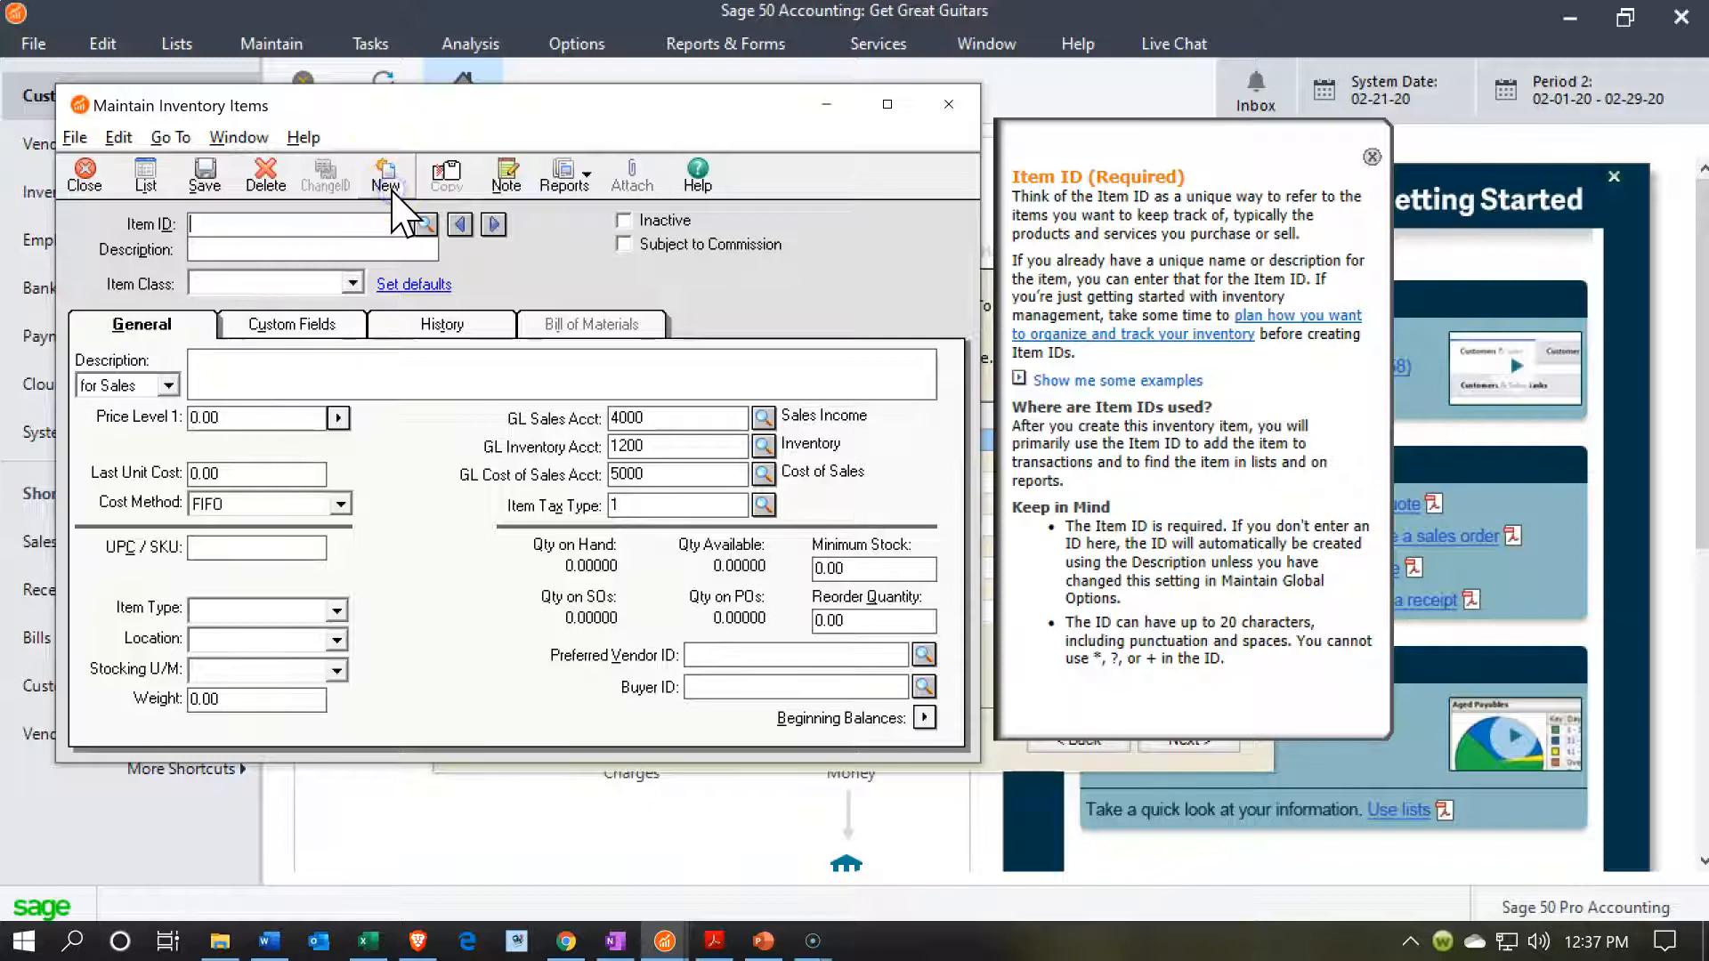
key("alt+Tab")
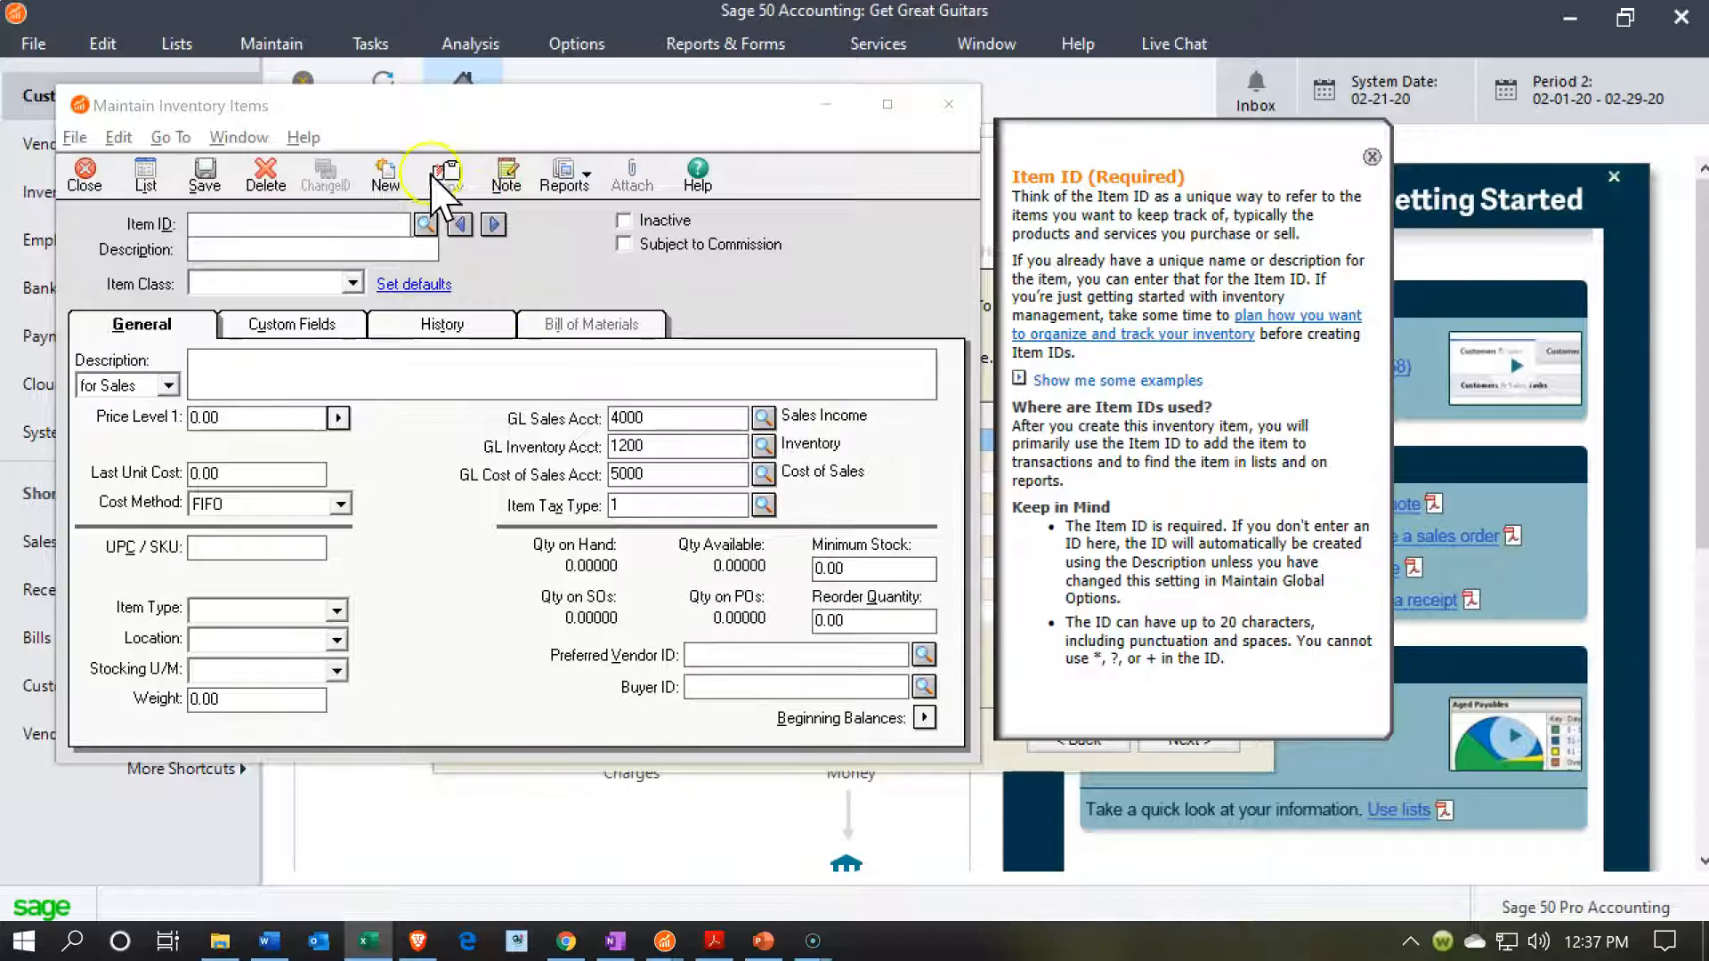
left_click(310, 205)
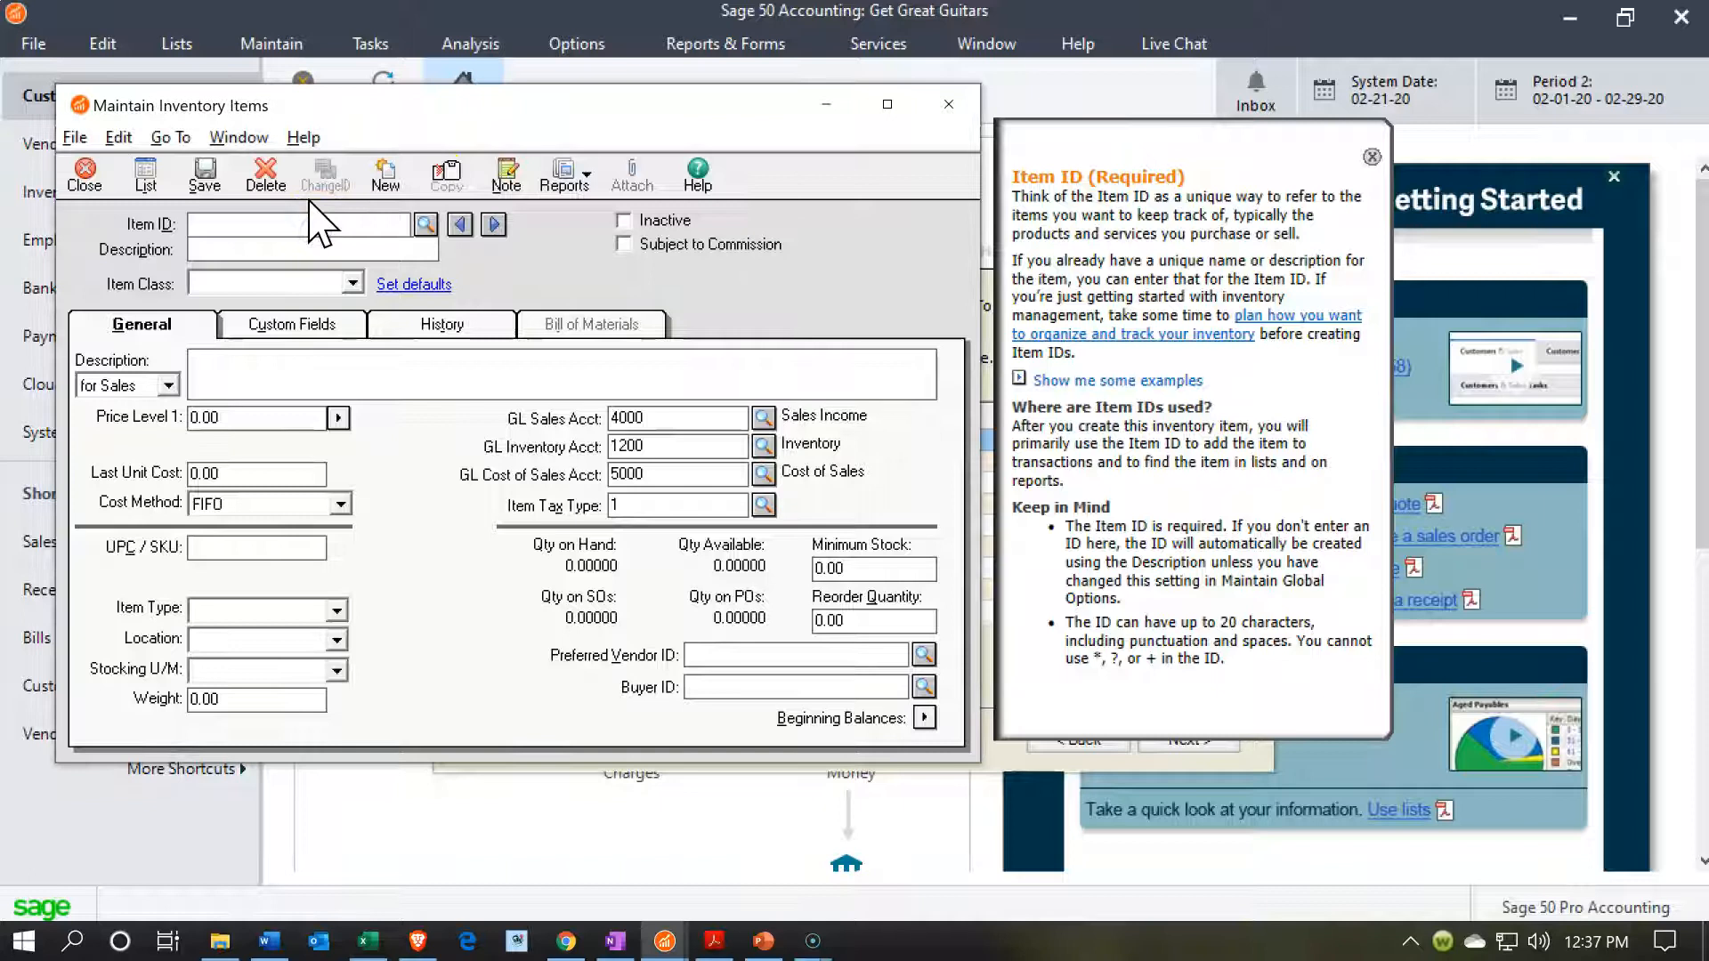
type("ESH")
key("Tab")
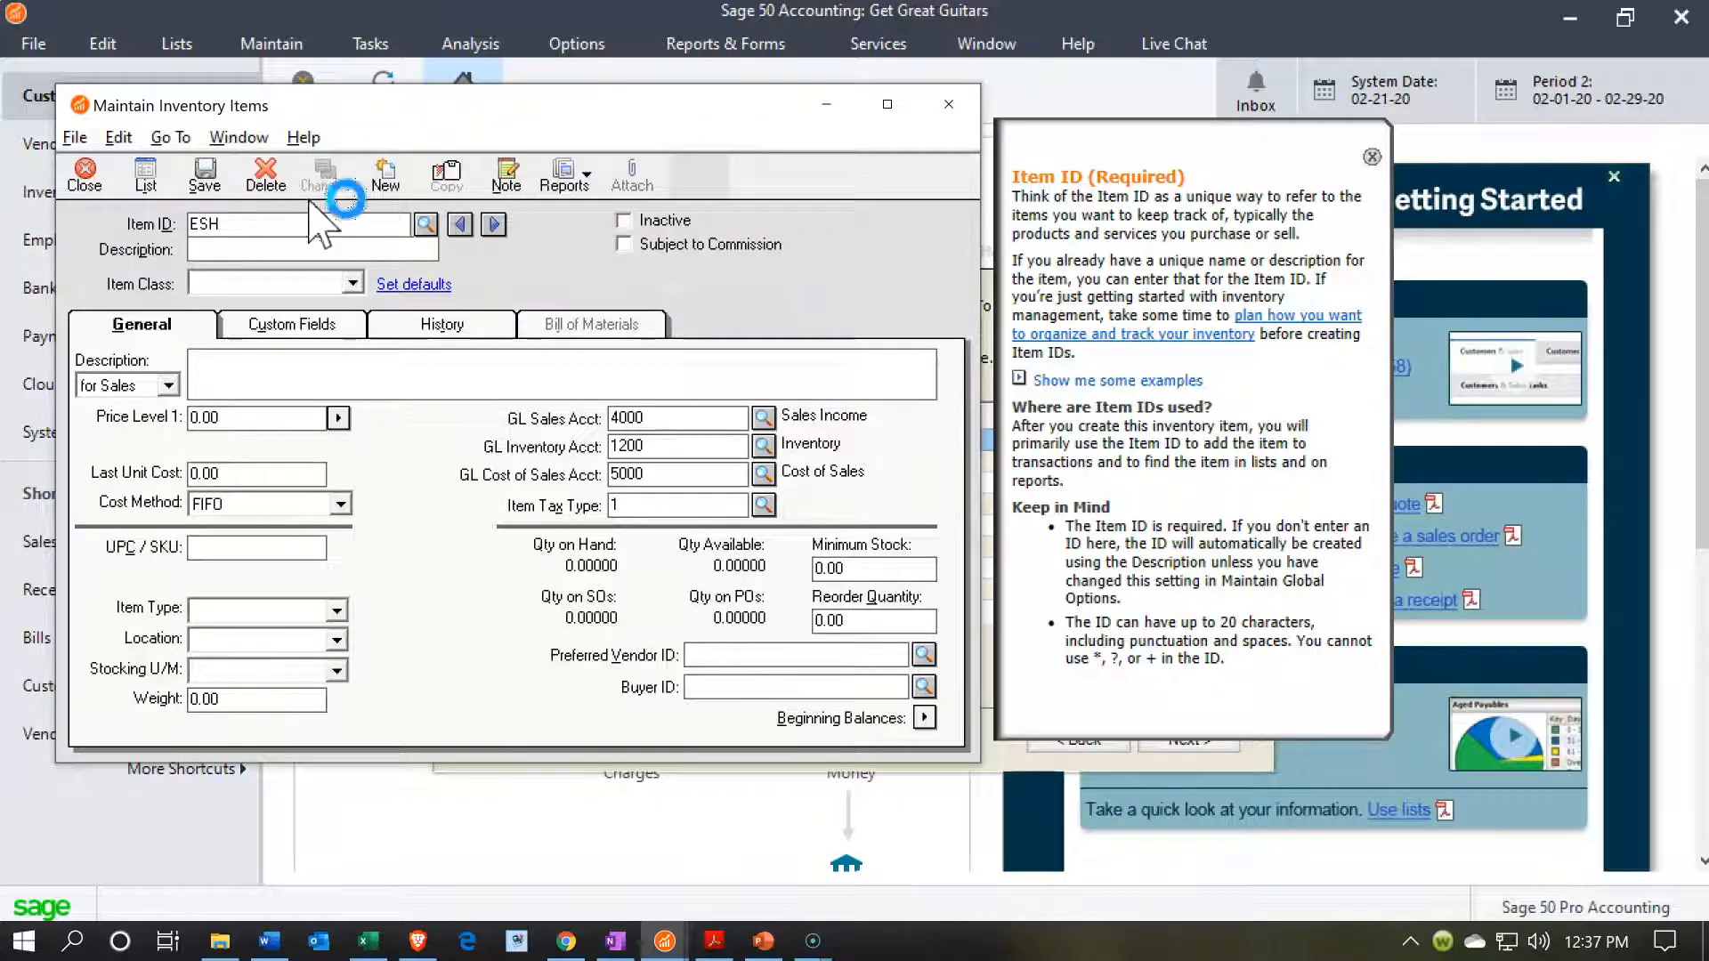
type("Epiphone Semi-Hollowbody")
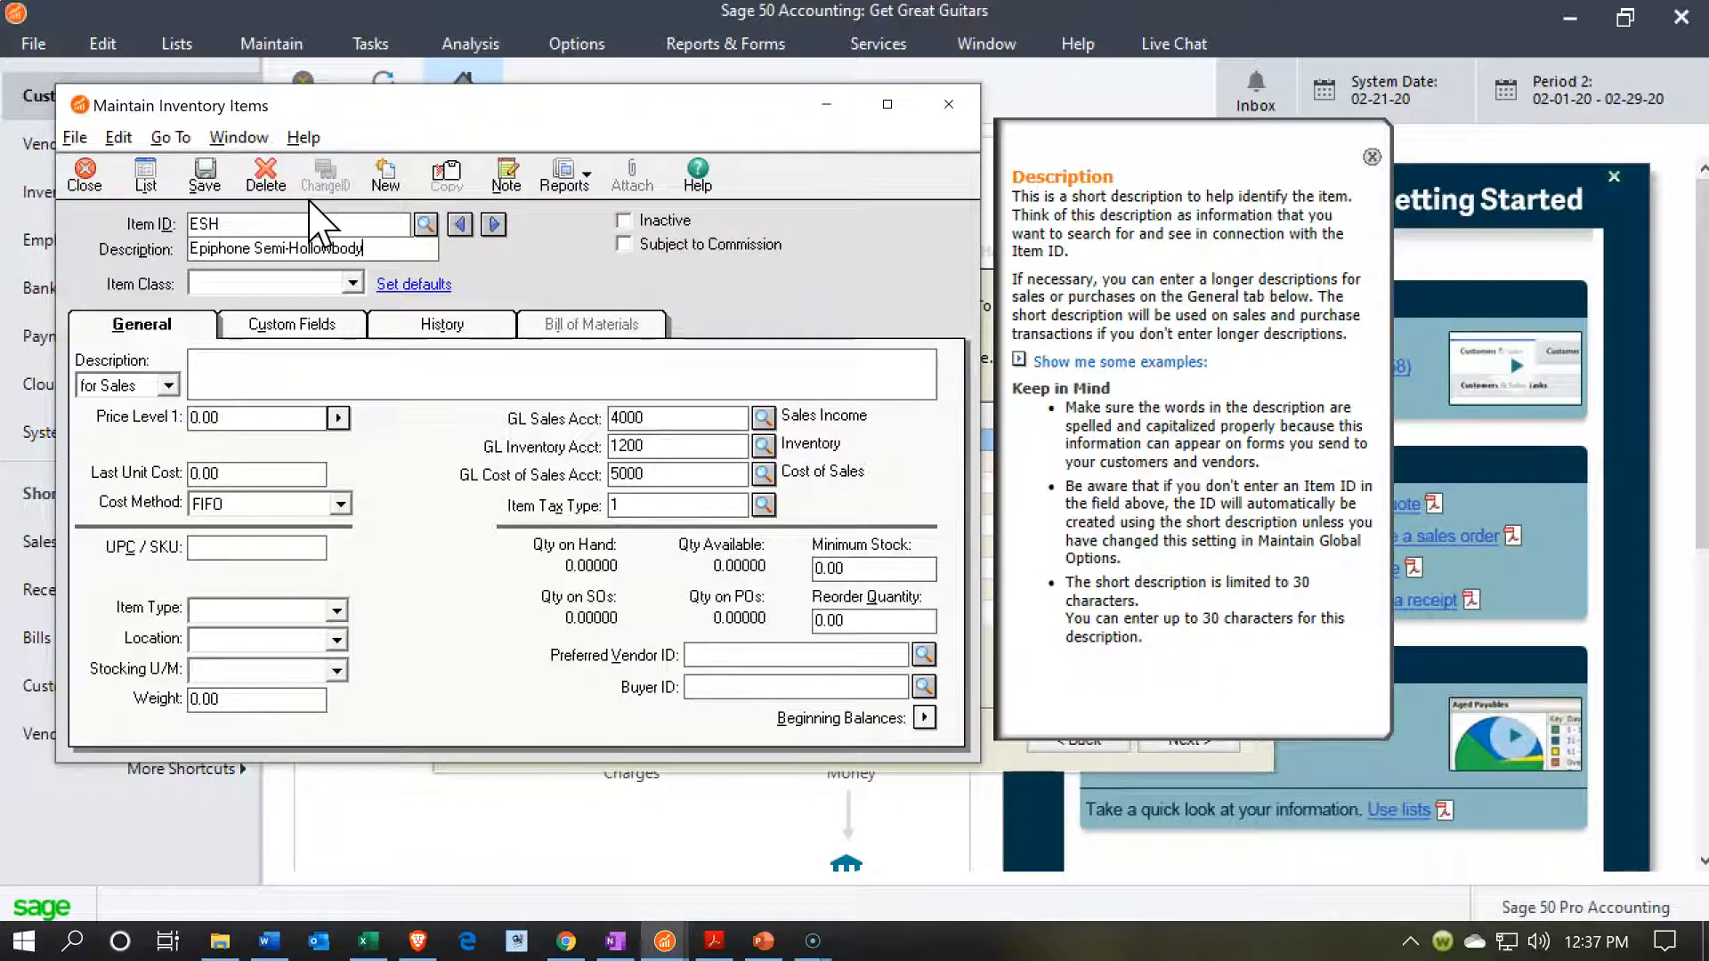
Enter Epiphone Semi-Hollowbody as both the sales and the purchases description of the ESH item.
left_click(240, 387)
type("Epiphone Semi-Hollowbody")
left_click(168, 386)
left_click(120, 427)
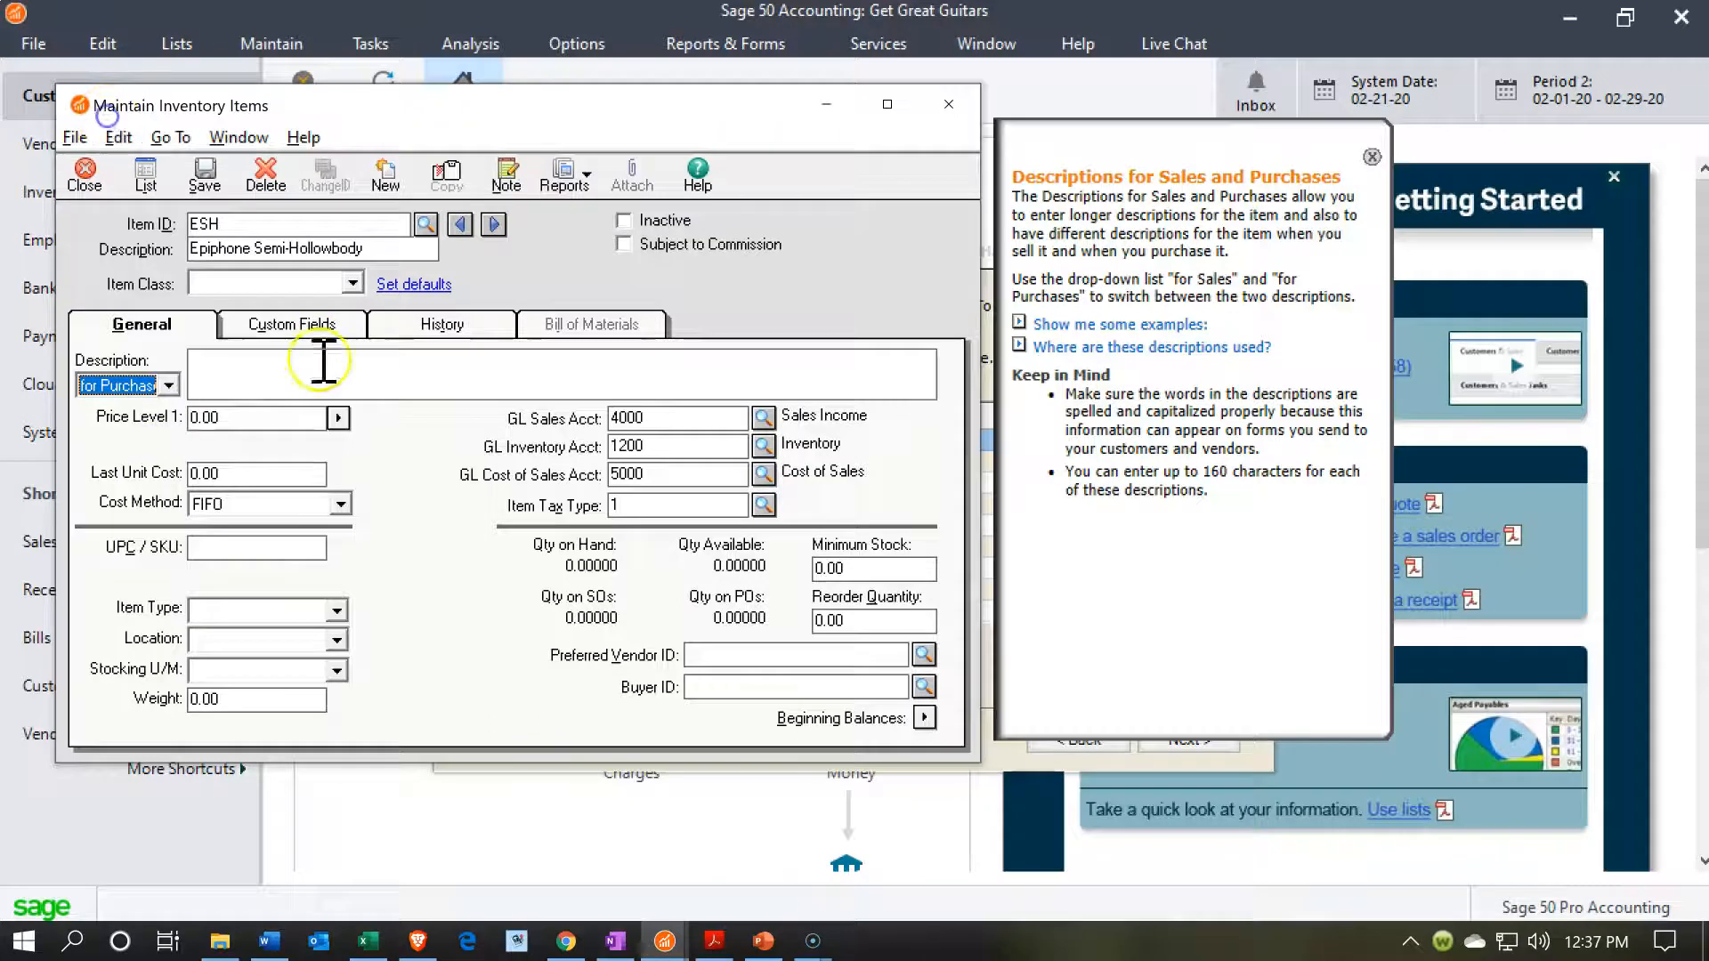
left_click(293, 392)
type("Epiphone Semi-Hollowbody")
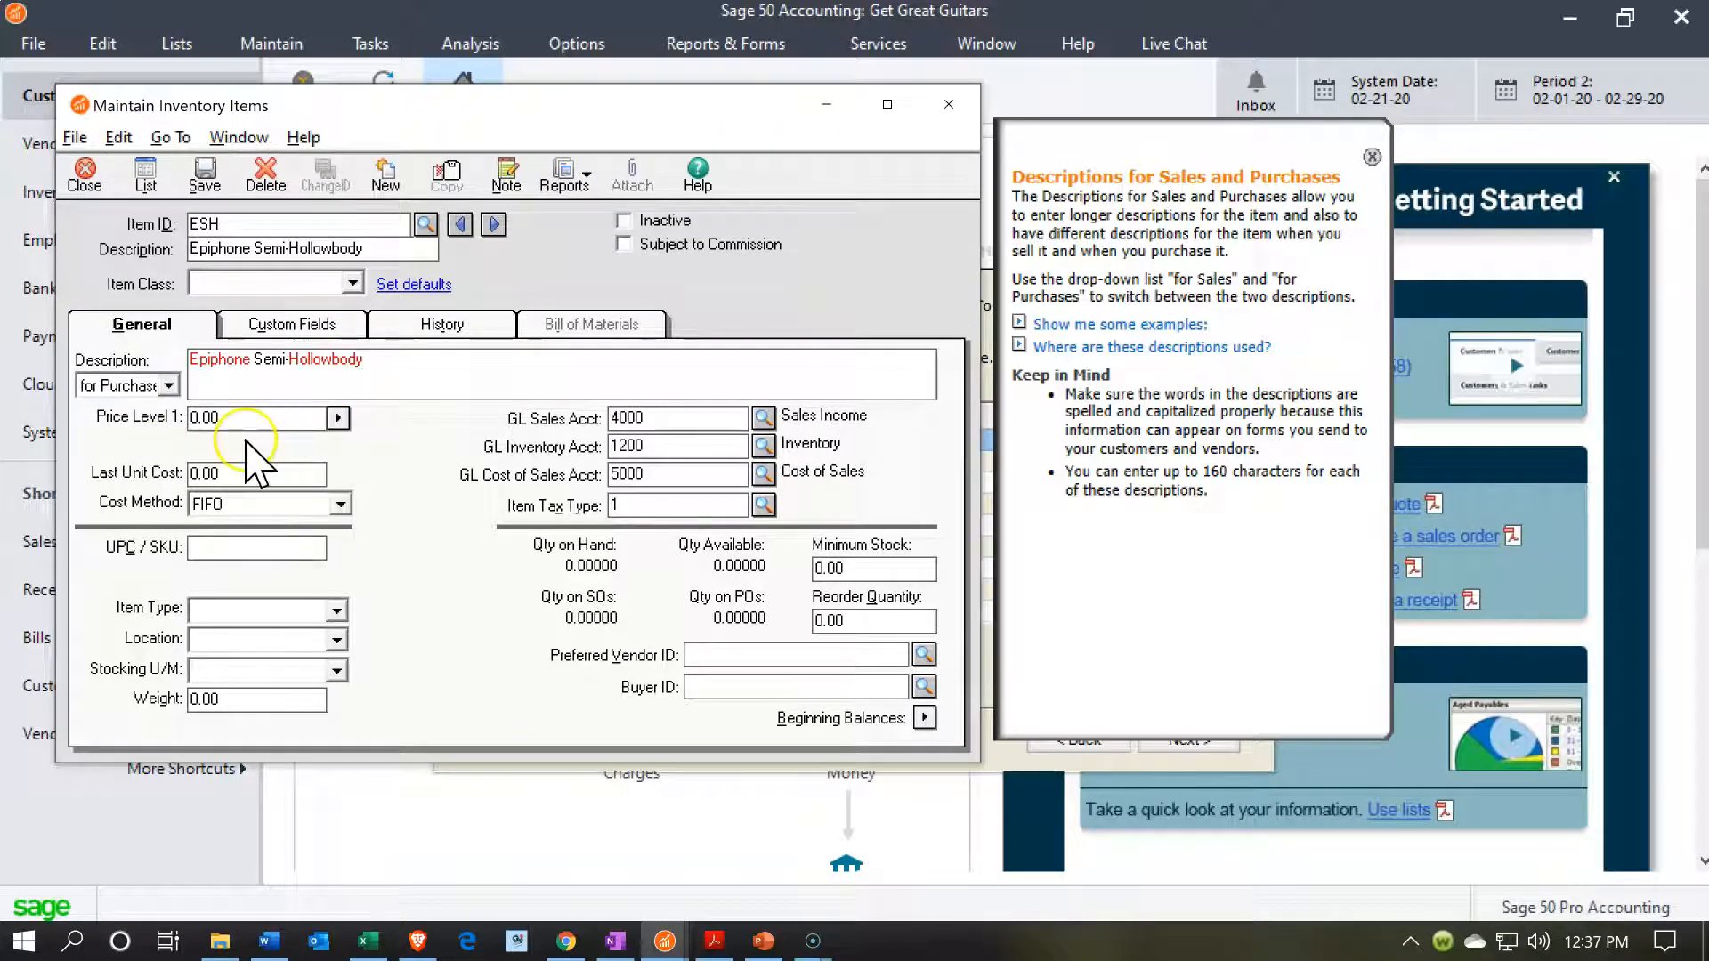
Set the ESH item's Price Level 1 to 400 and its last unit cost to 320, keeping FIFO.
left_click(120, 414)
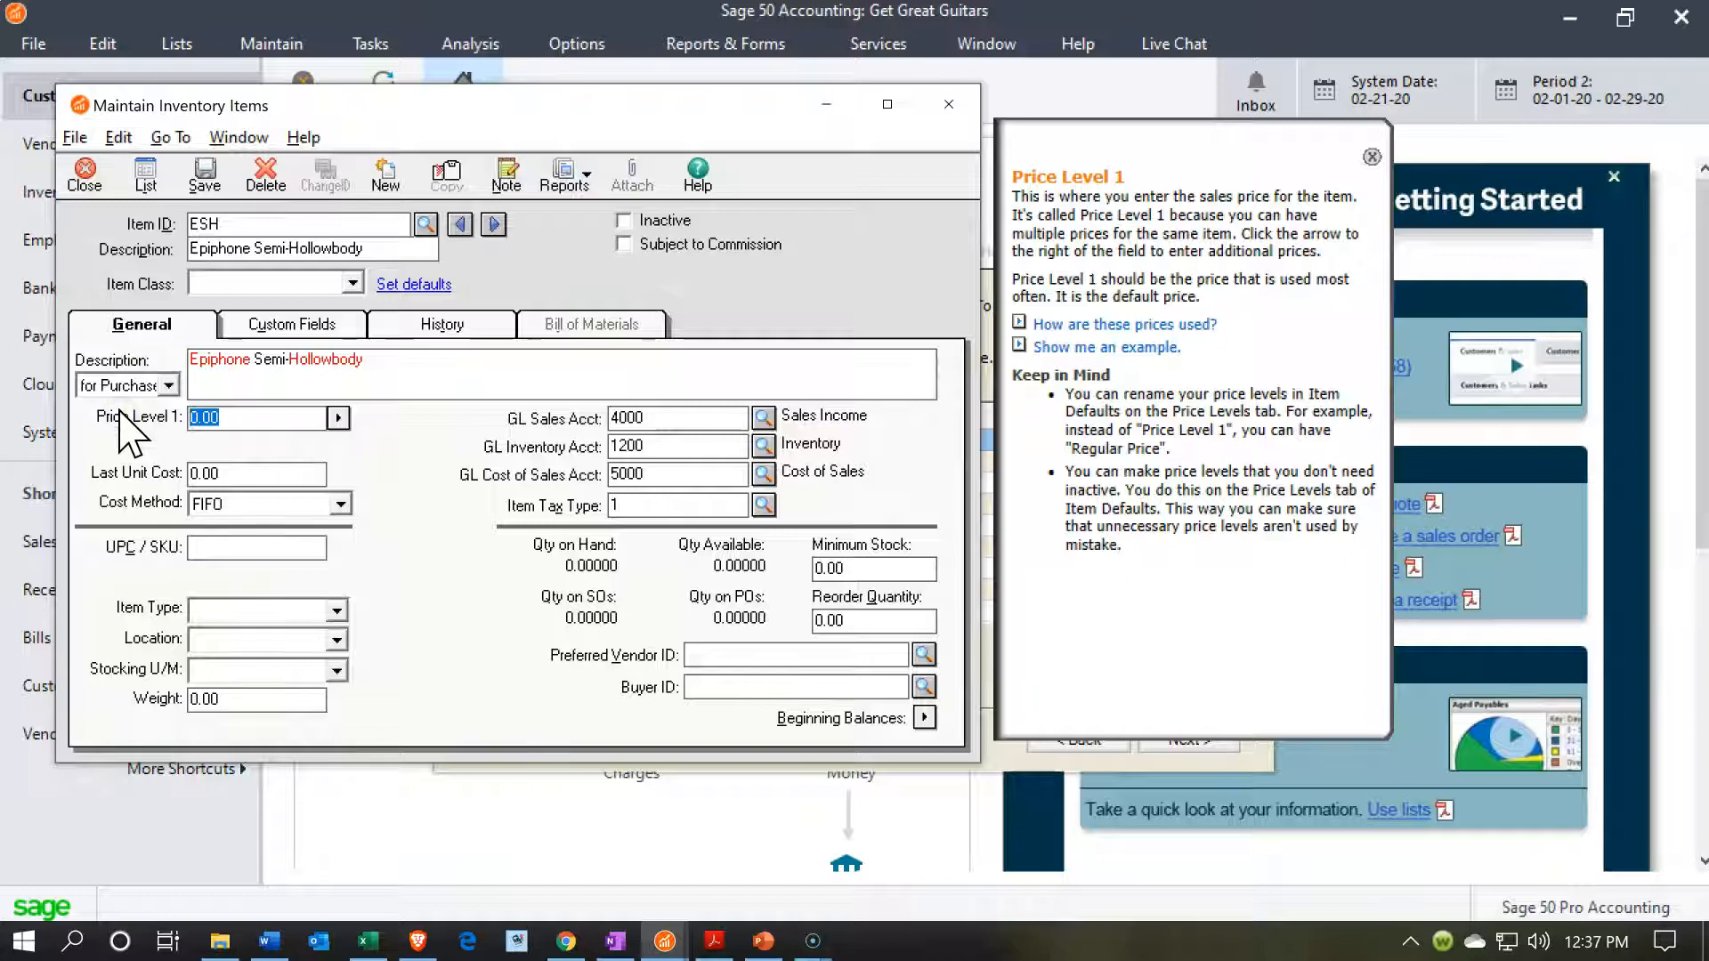
key("Tab")
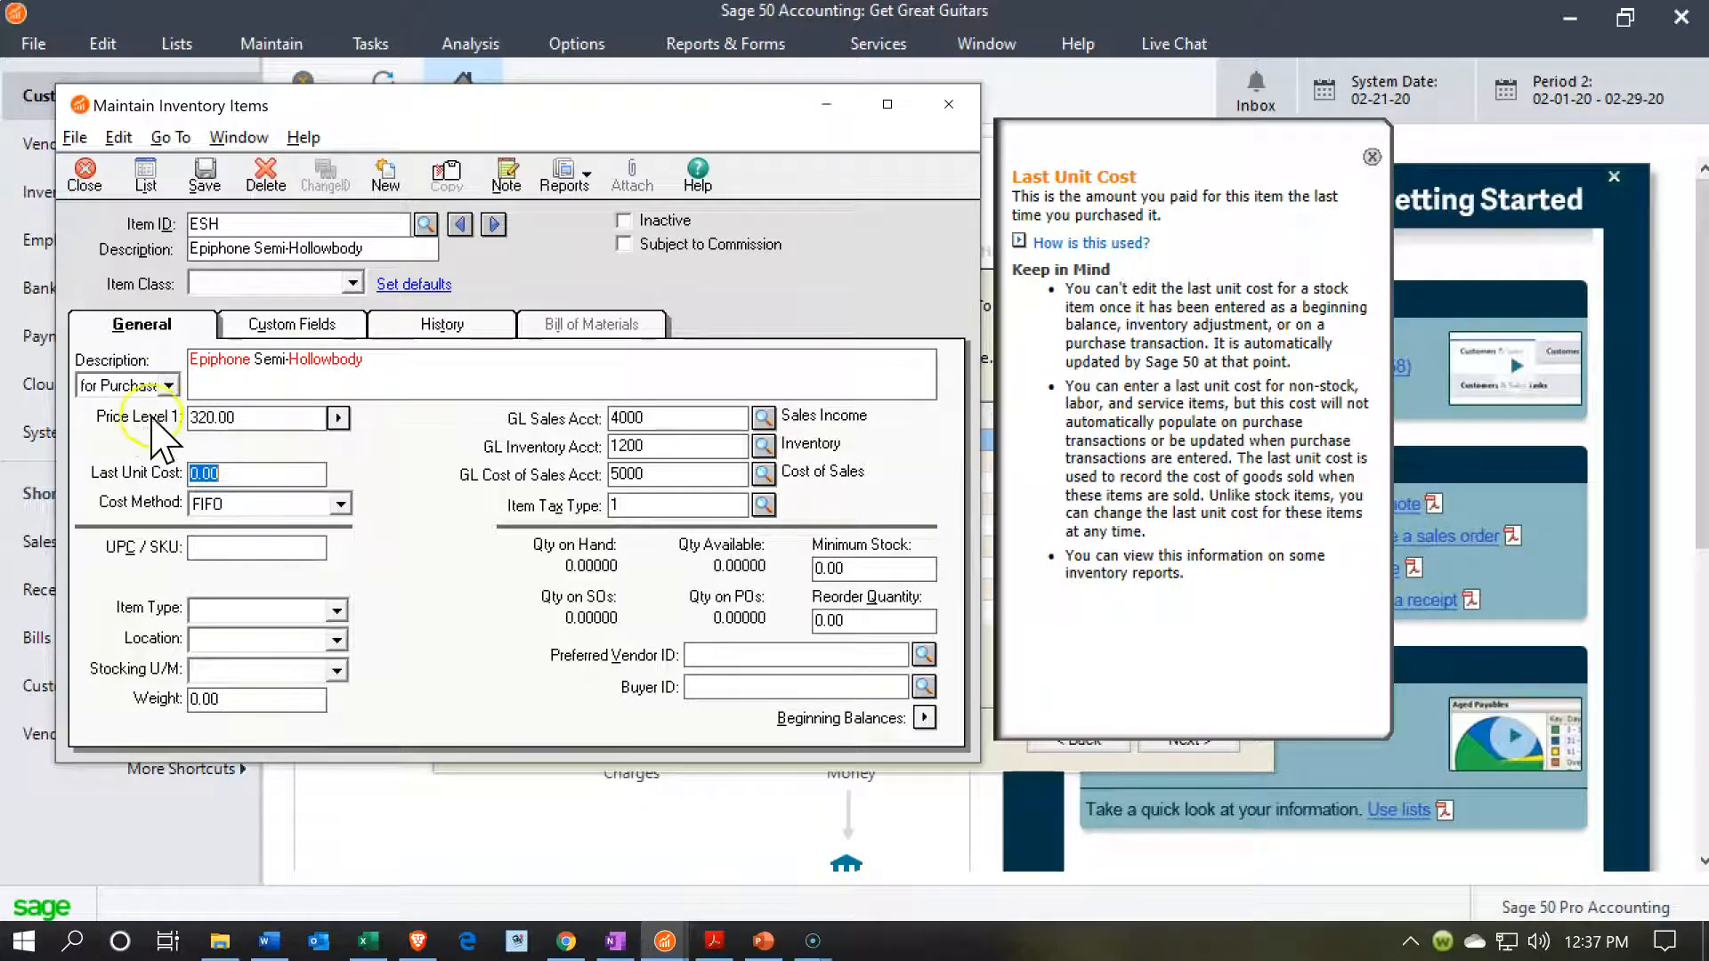
left_click(270, 418)
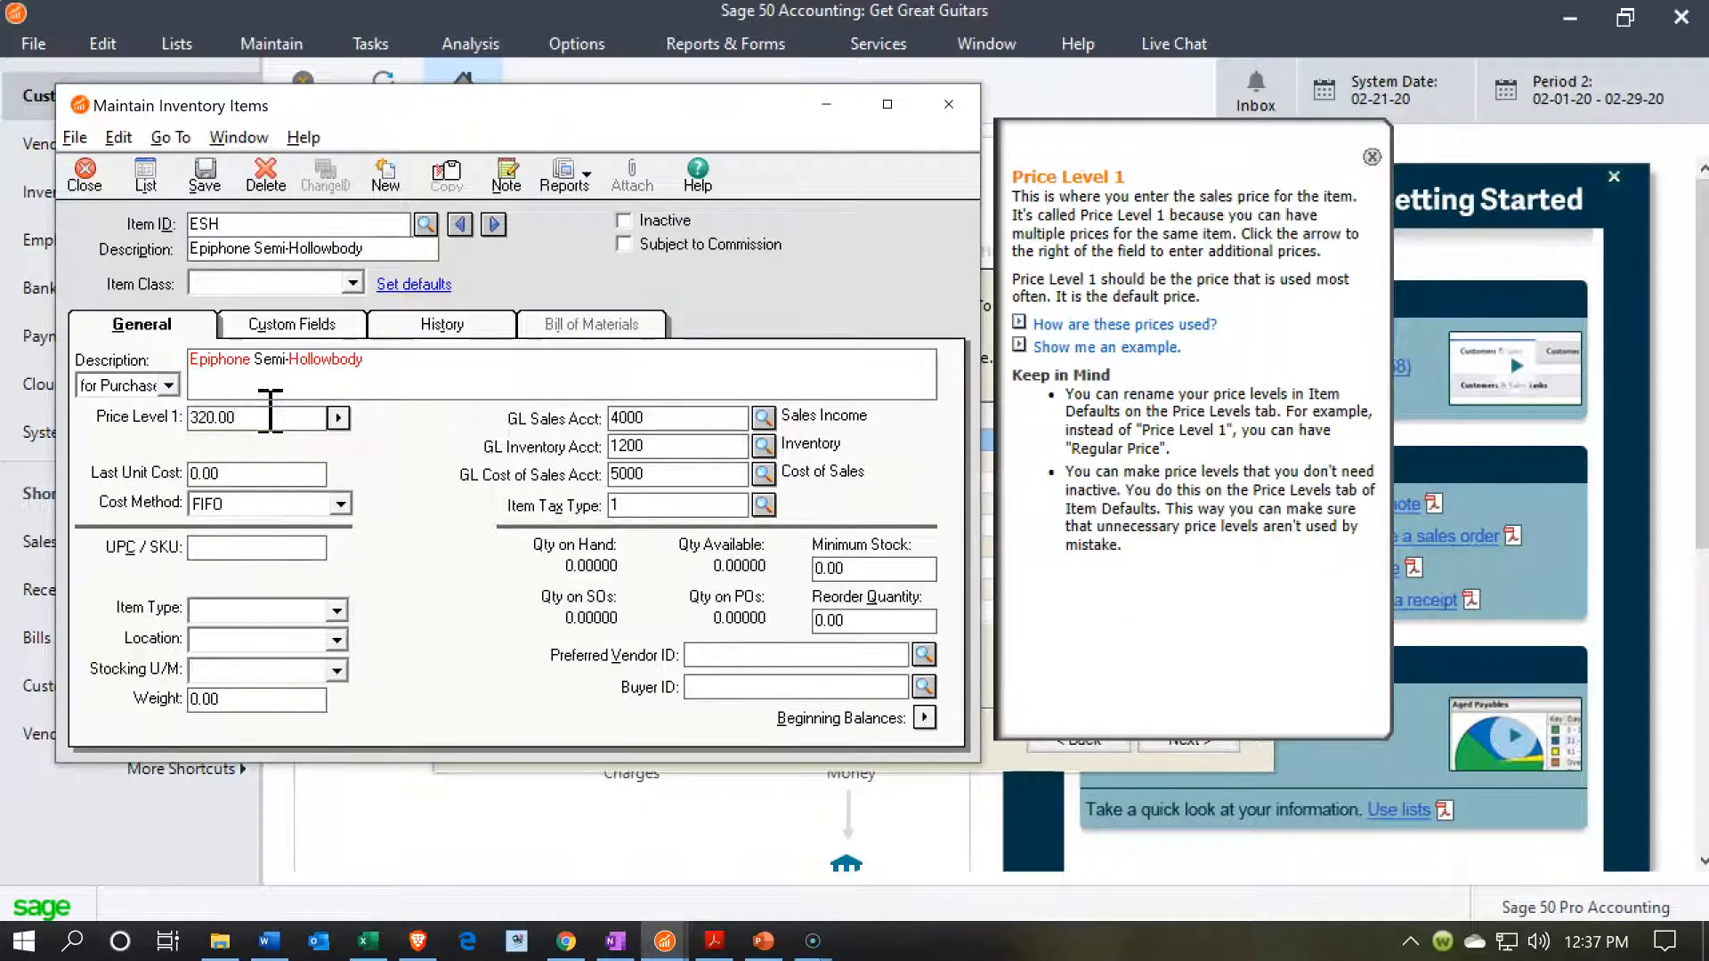
type("400")
key("Tab")
type("320")
key("Tab")
Try to save the ESH item with the default GL accounts and tax type, without an item class.
key("Tab")
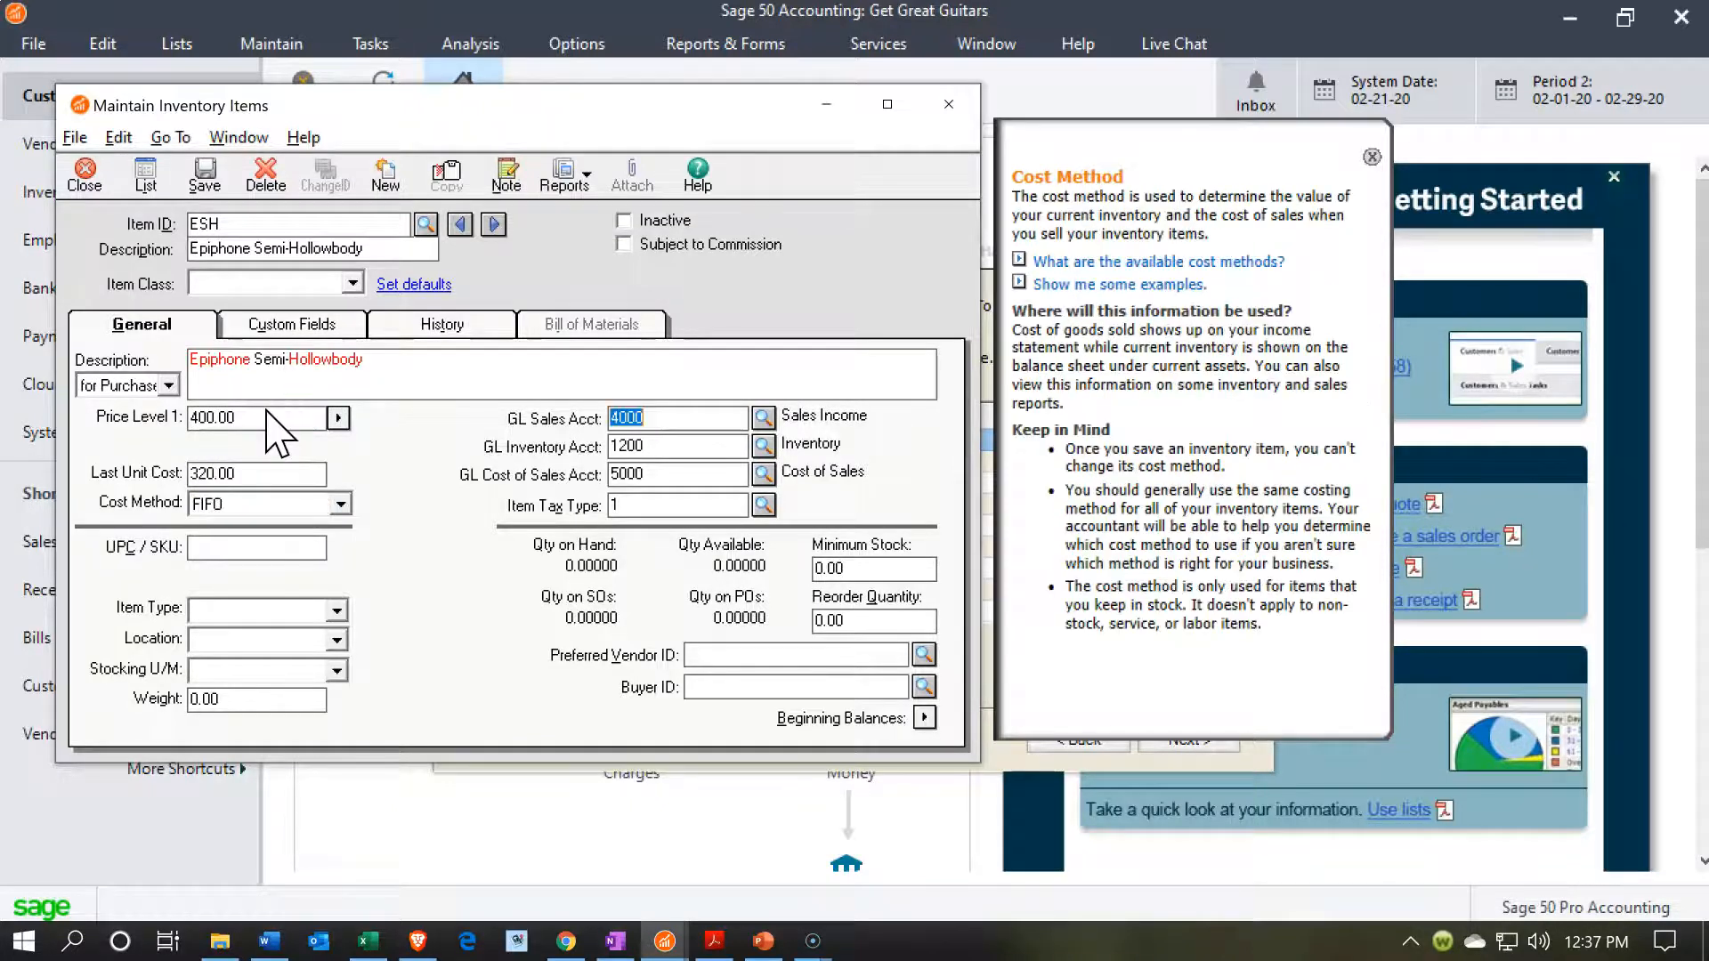
key("Tab")
key("Tab")
key("Tab")
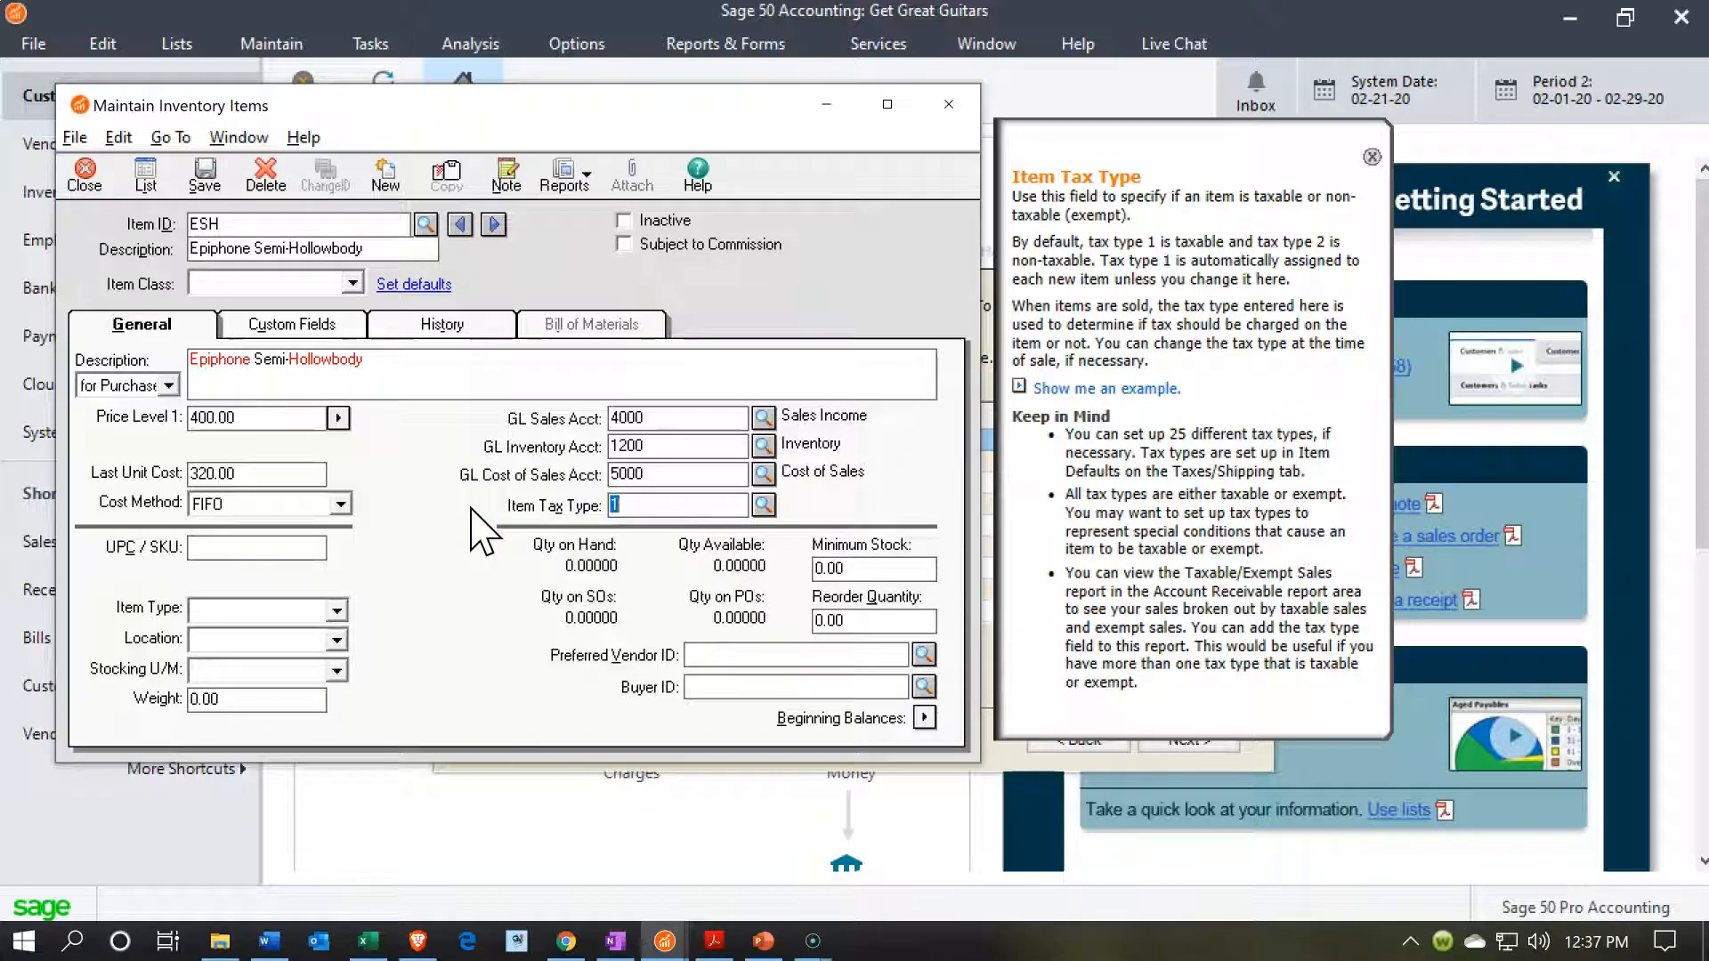
key("Tab")
key("Tab")
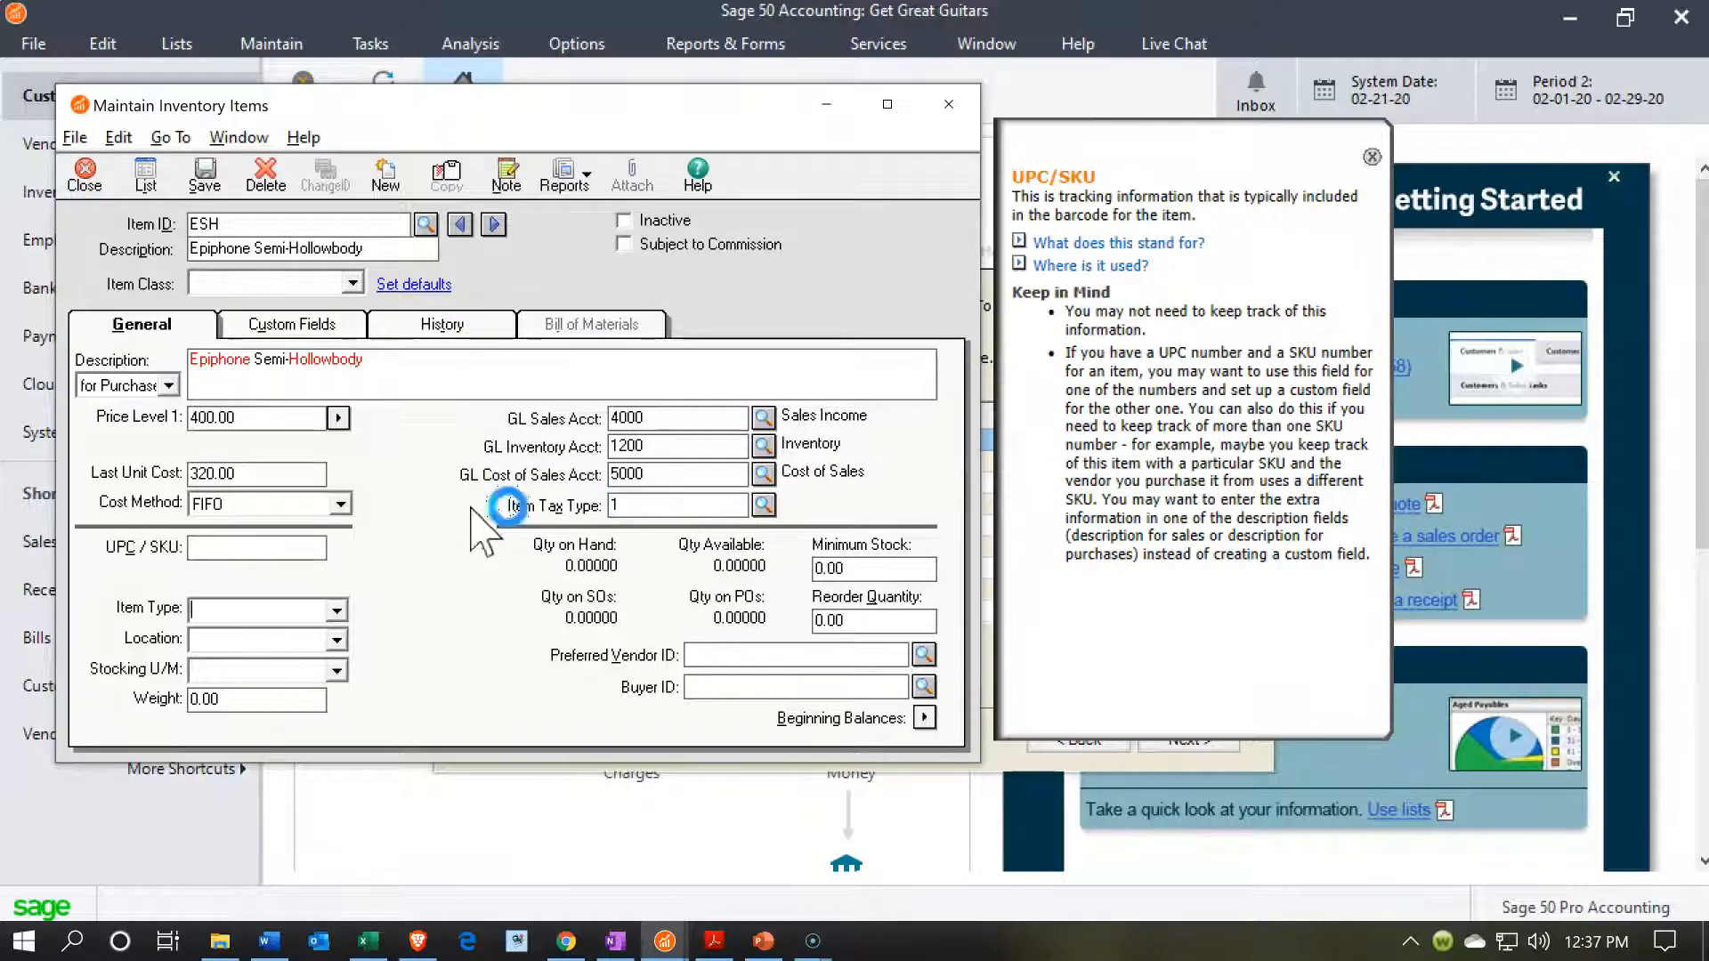
key("Tab")
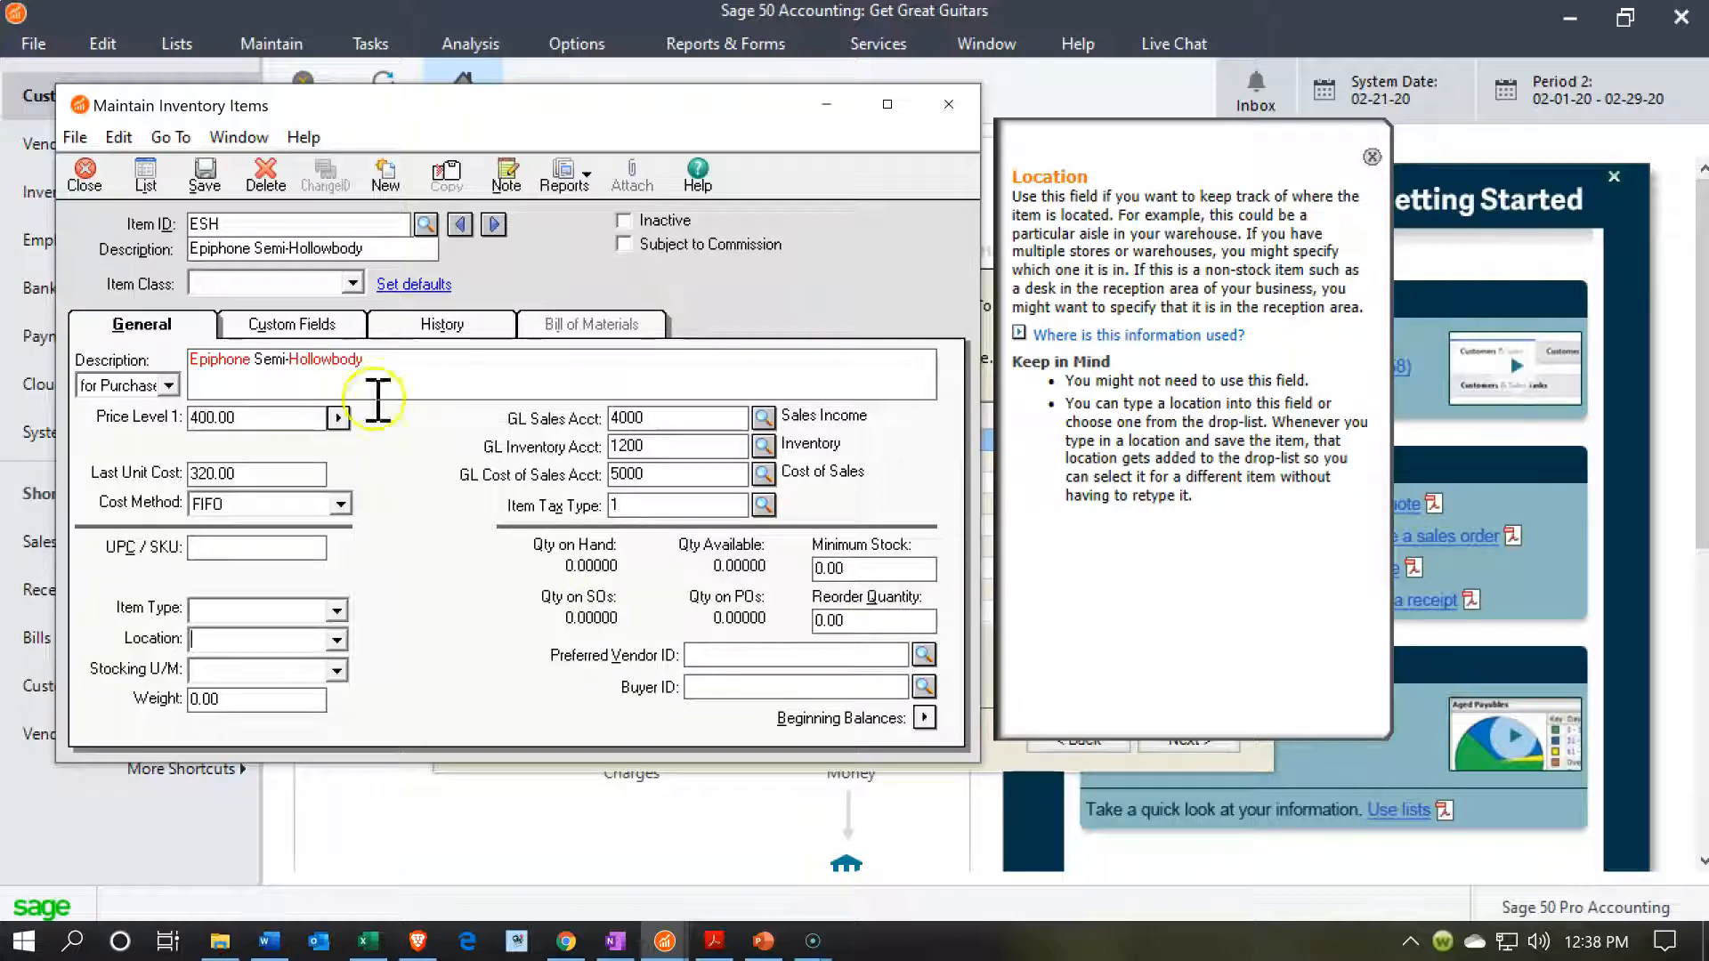
left_click(204, 175)
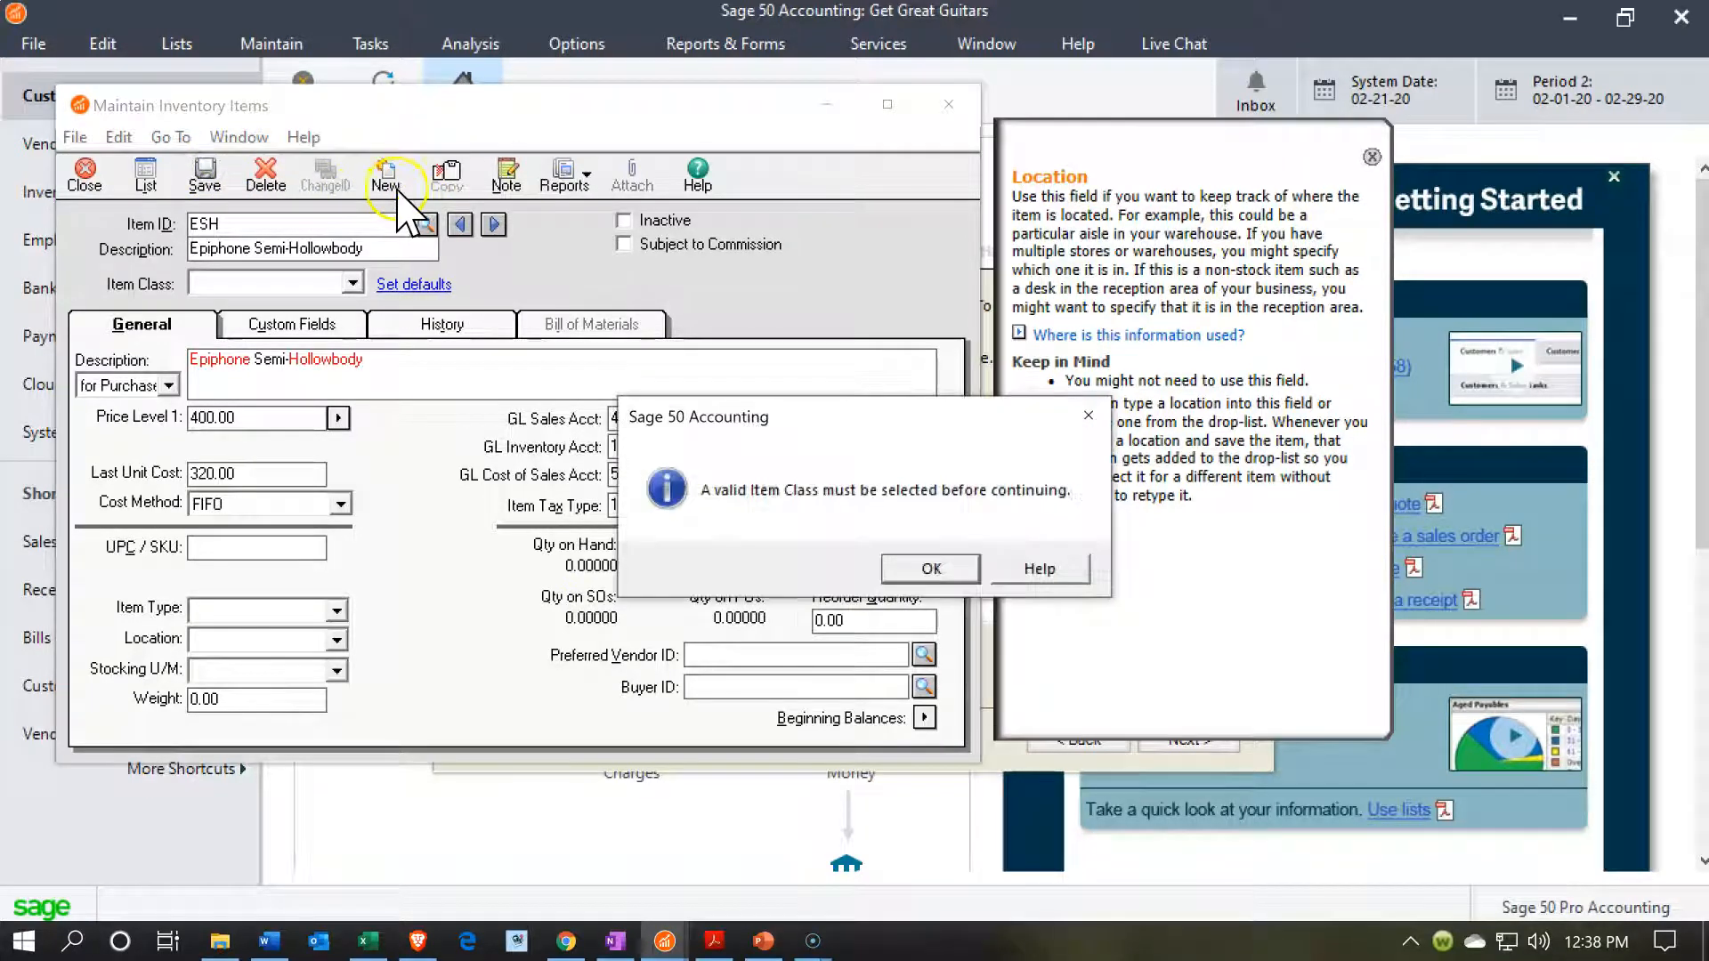
left_click(926, 568)
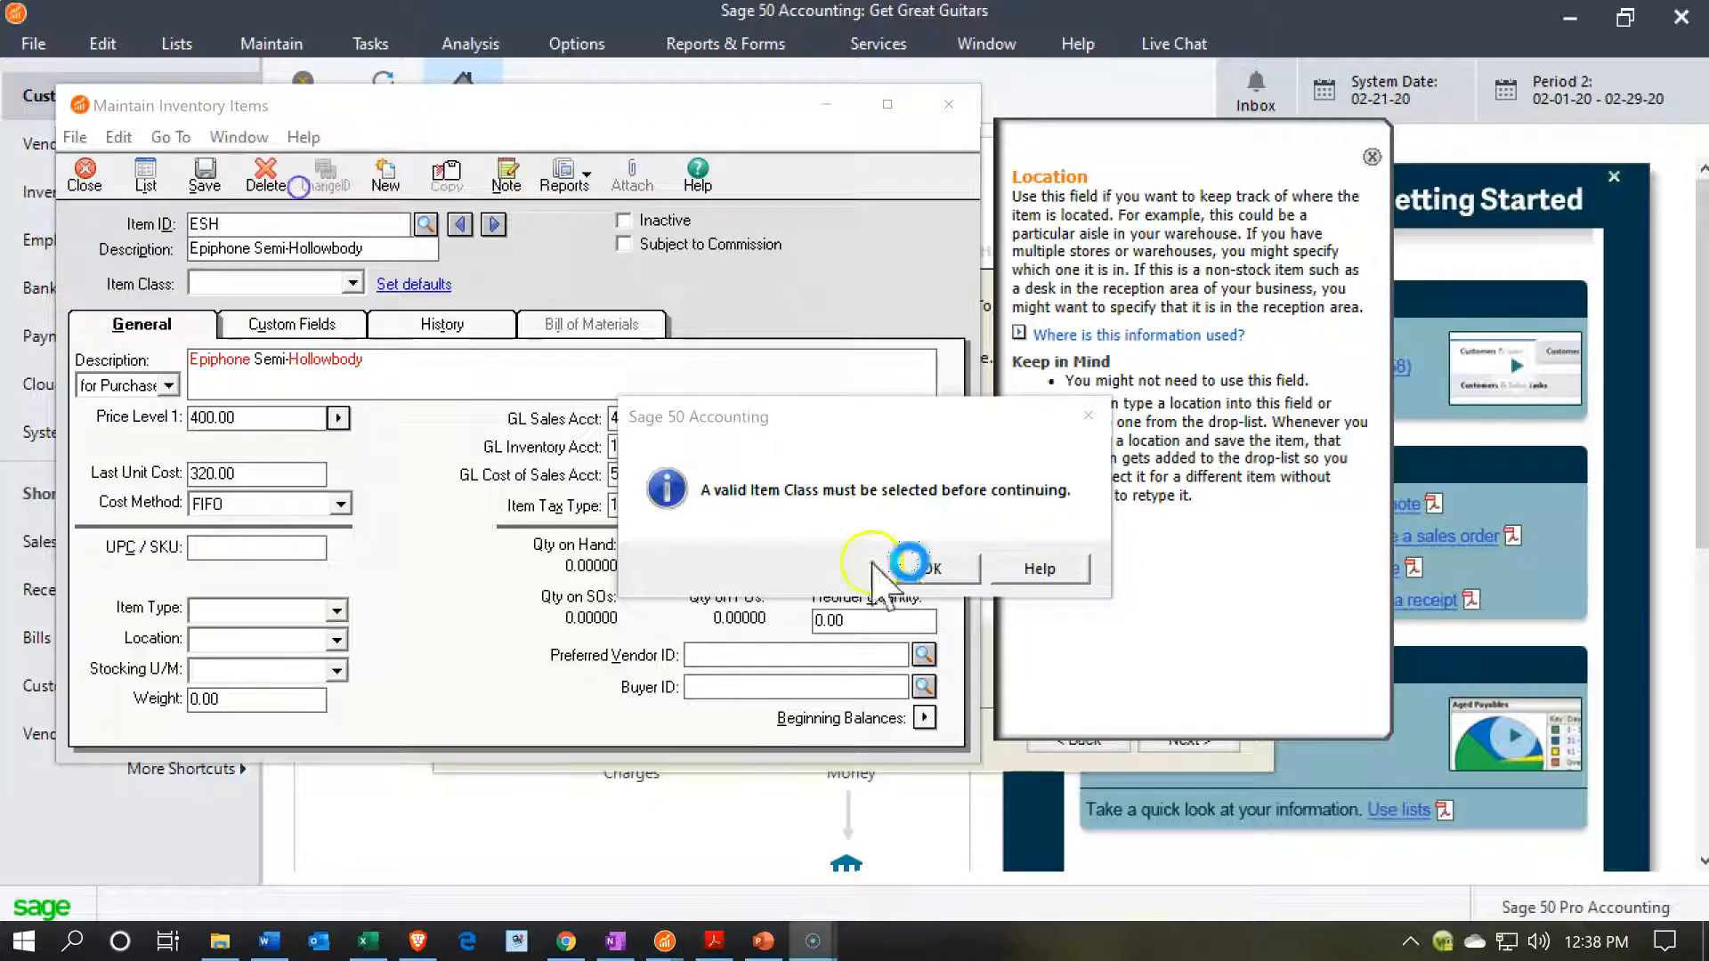
Set the ESH item's class to Stock item.
left_click(354, 283)
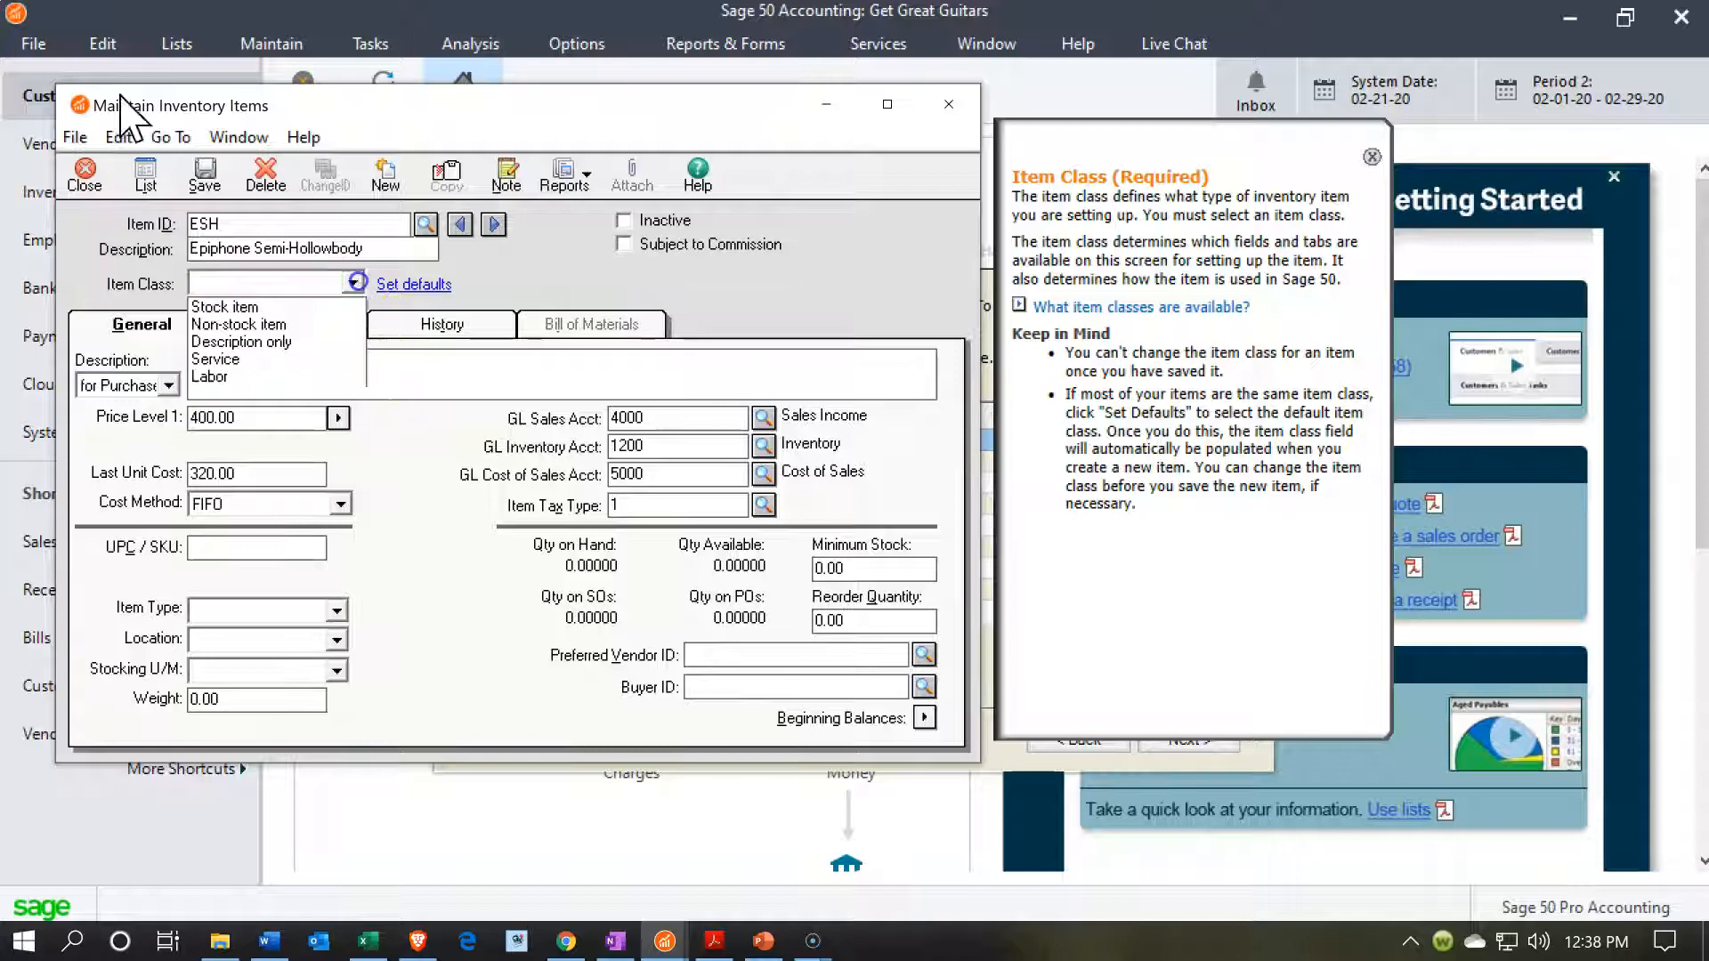
left_click(205, 310)
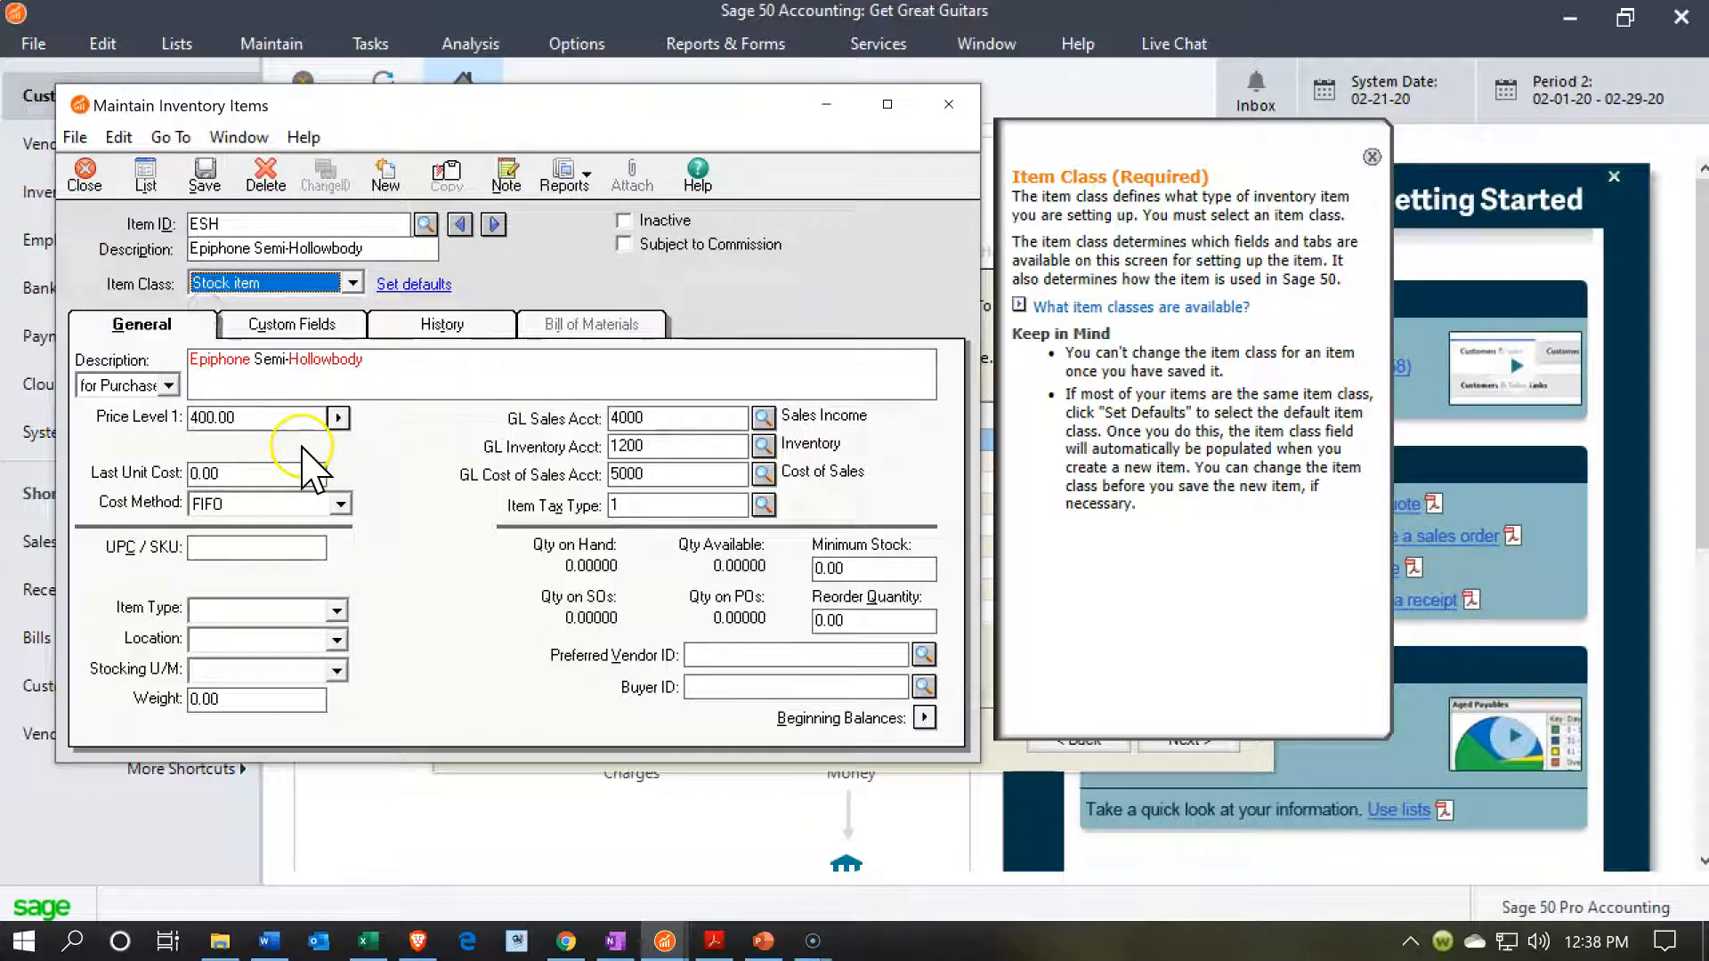
Set the default item class for new inventory items to Stock item and save the ESH item.
left_click(414, 286)
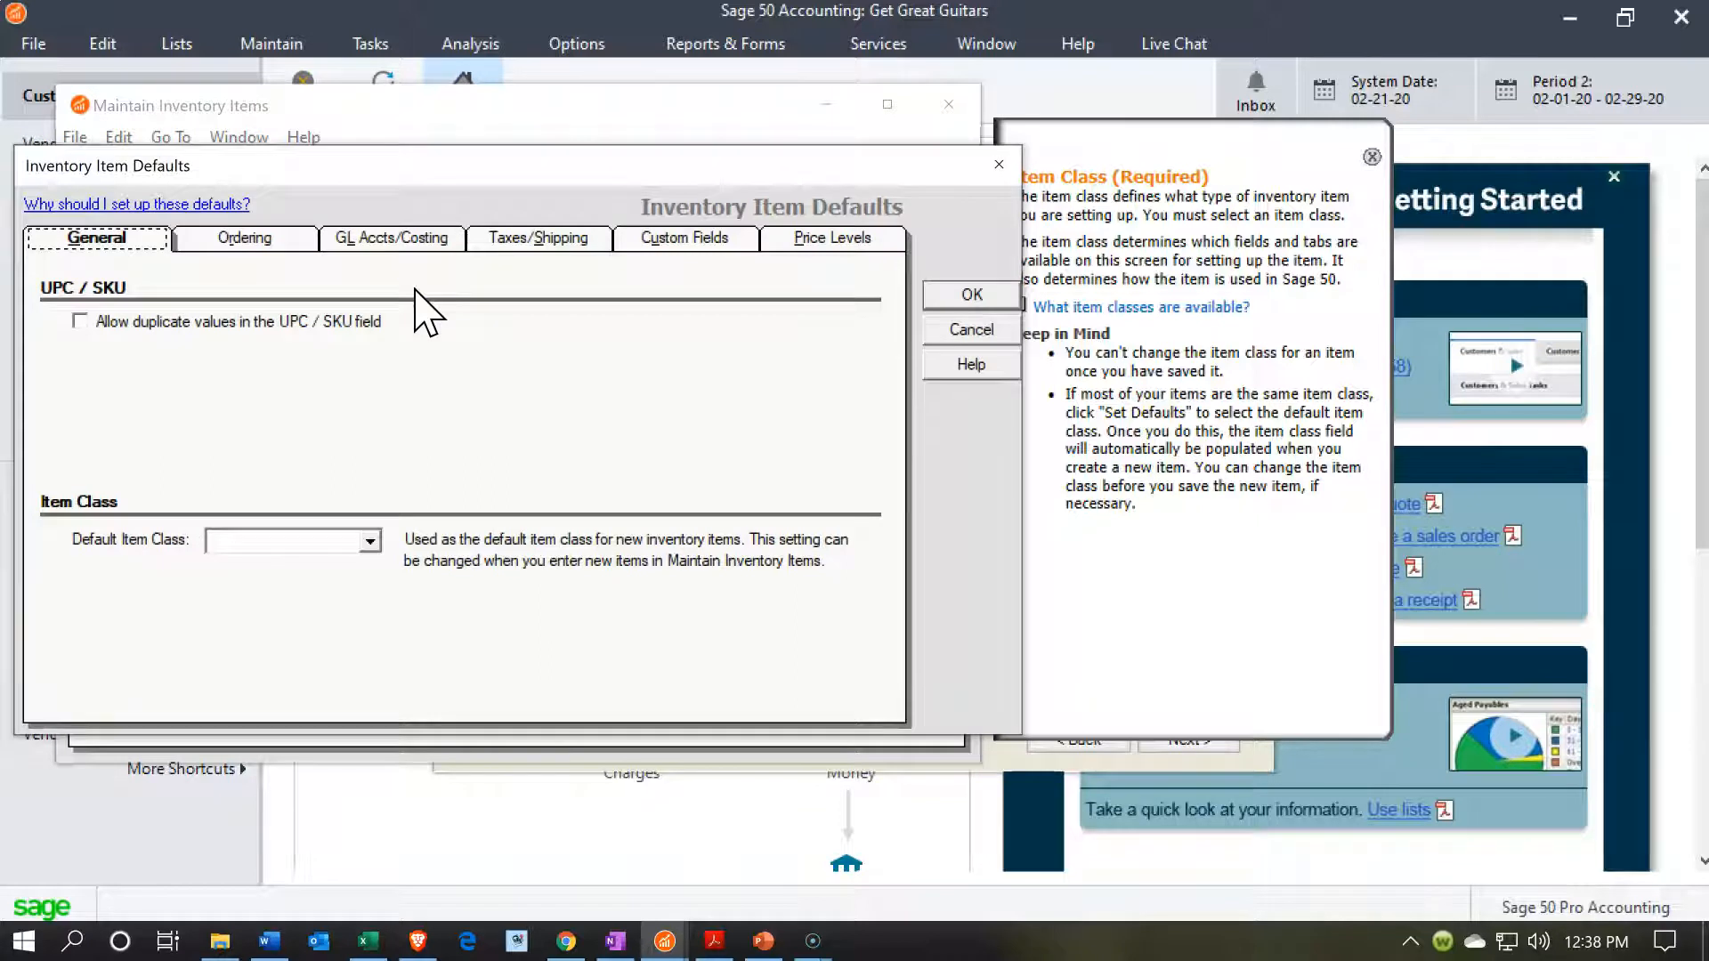
left_click(369, 541)
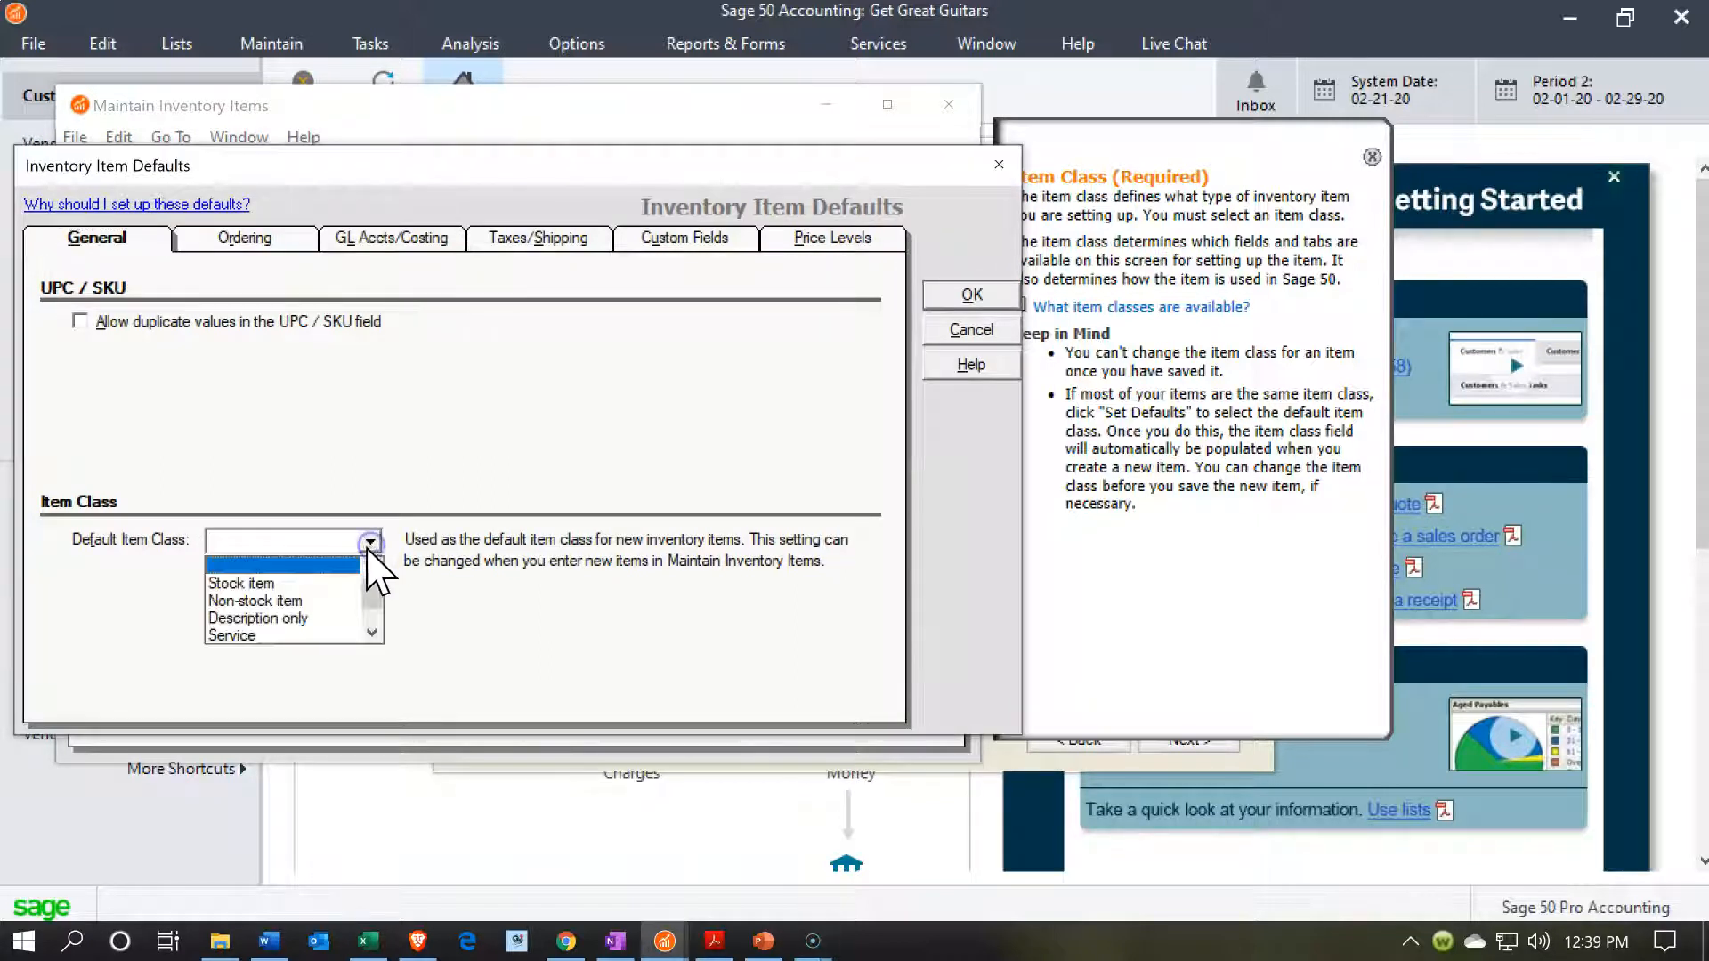
left_click(303, 582)
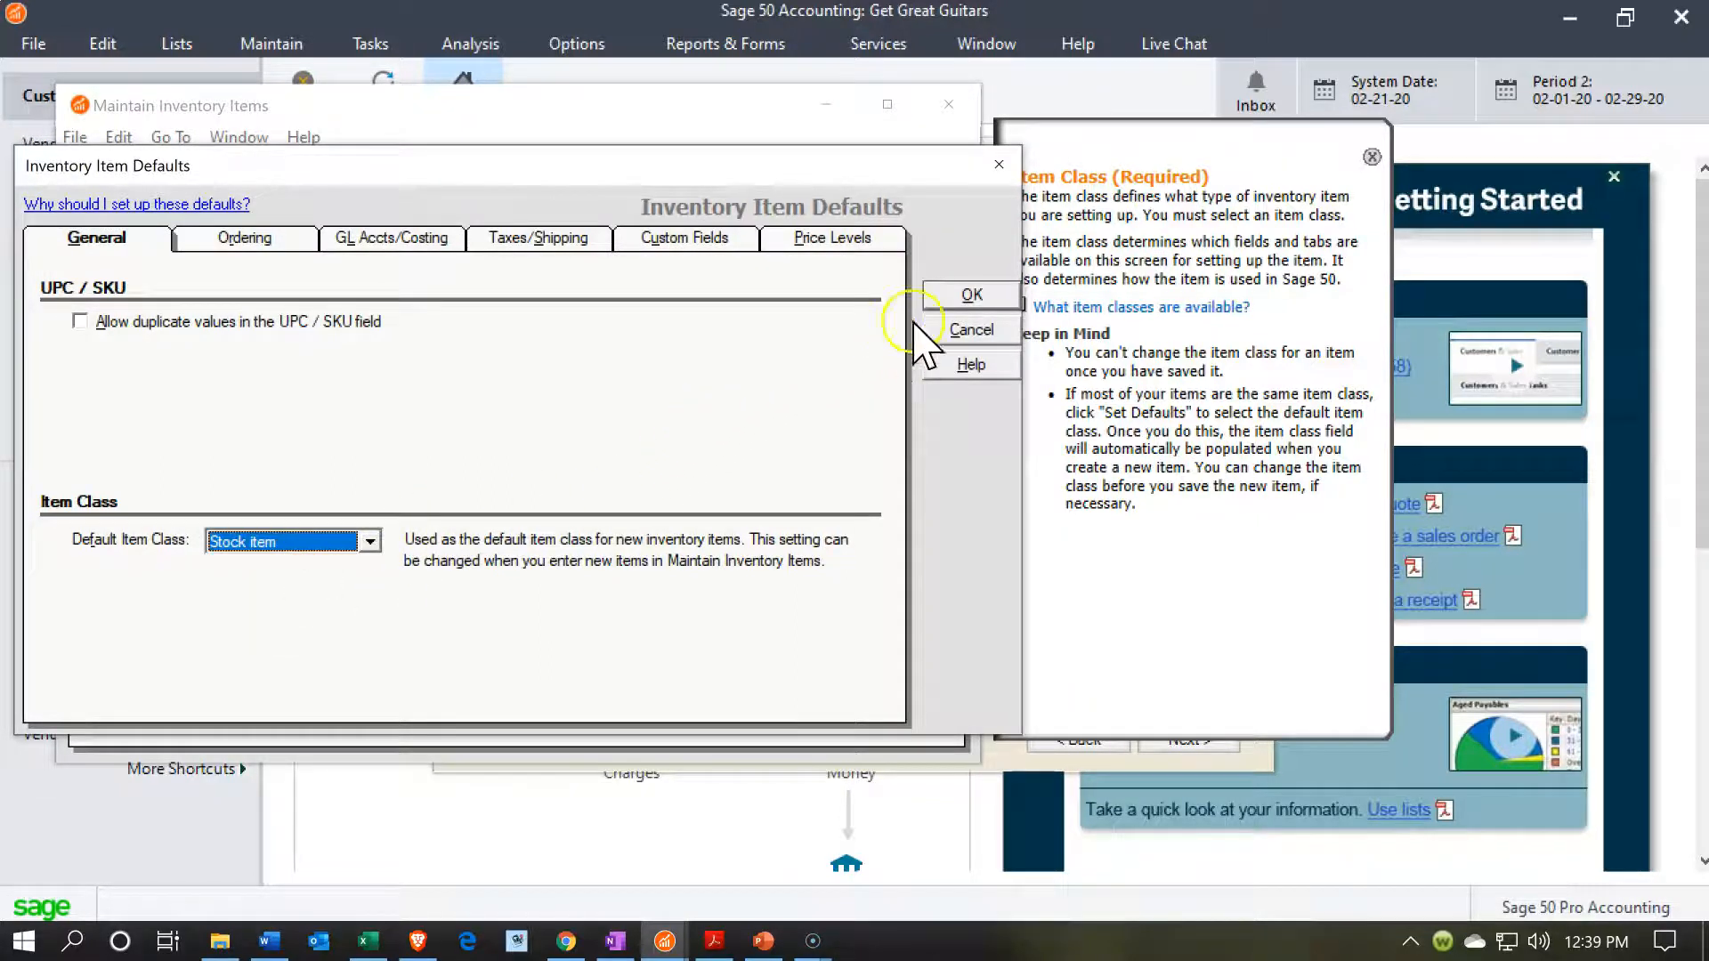
left_click(957, 298)
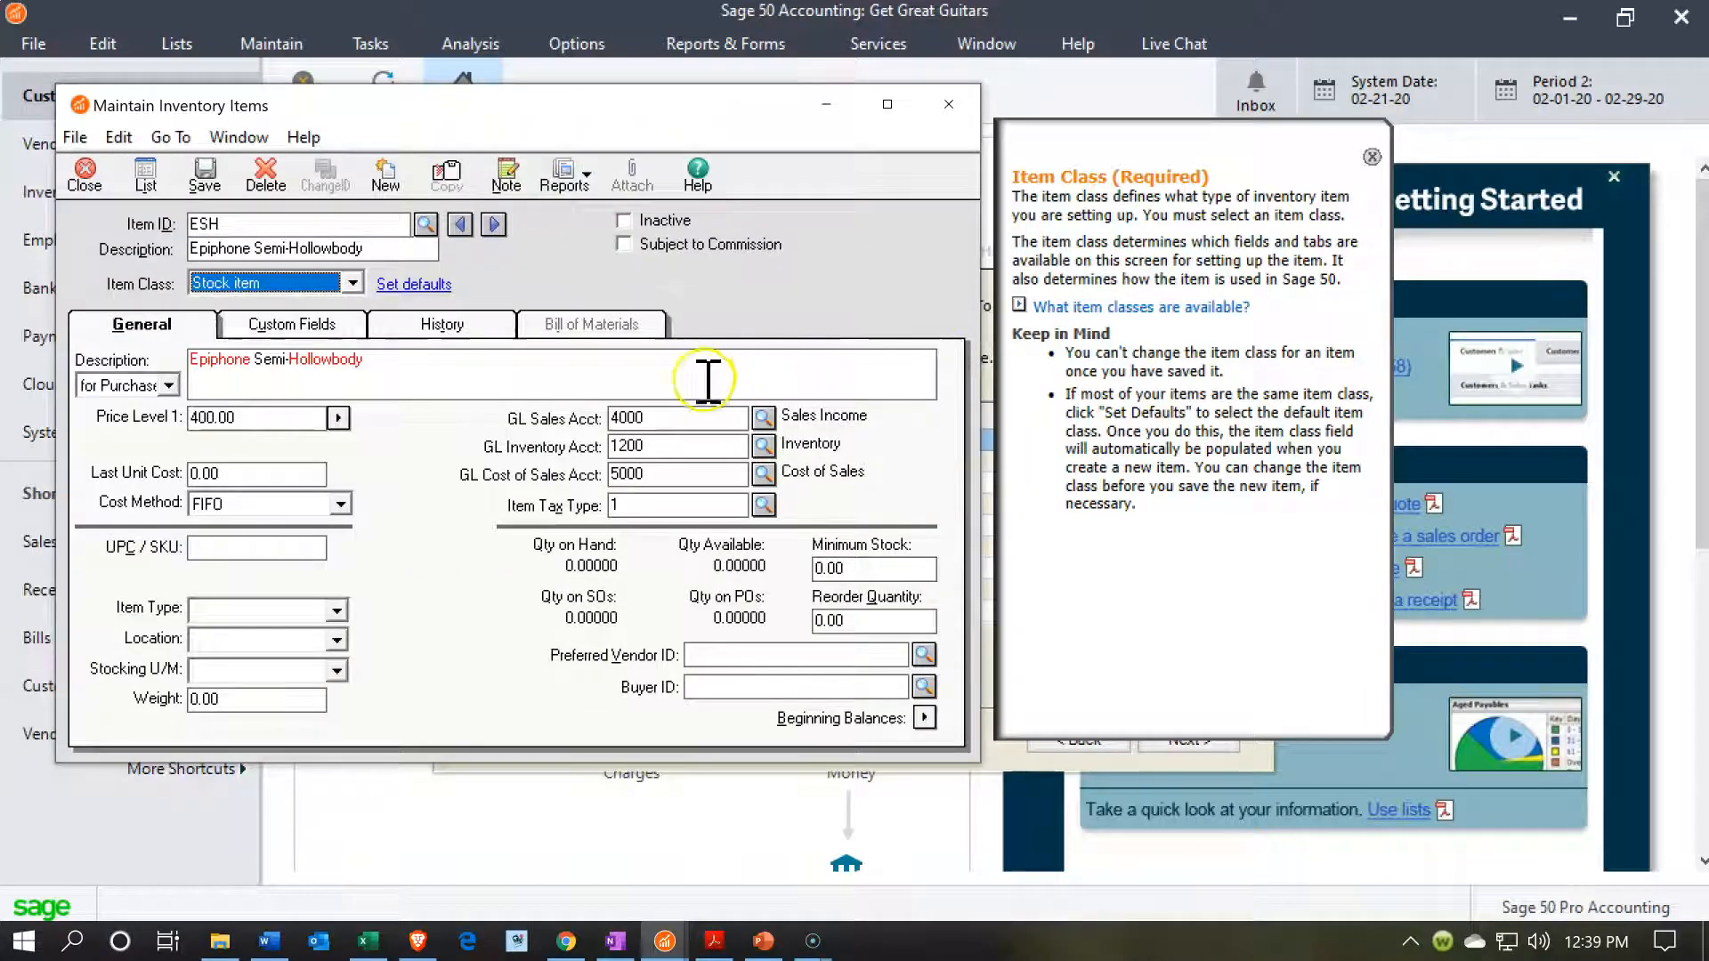
left_click(184, 181)
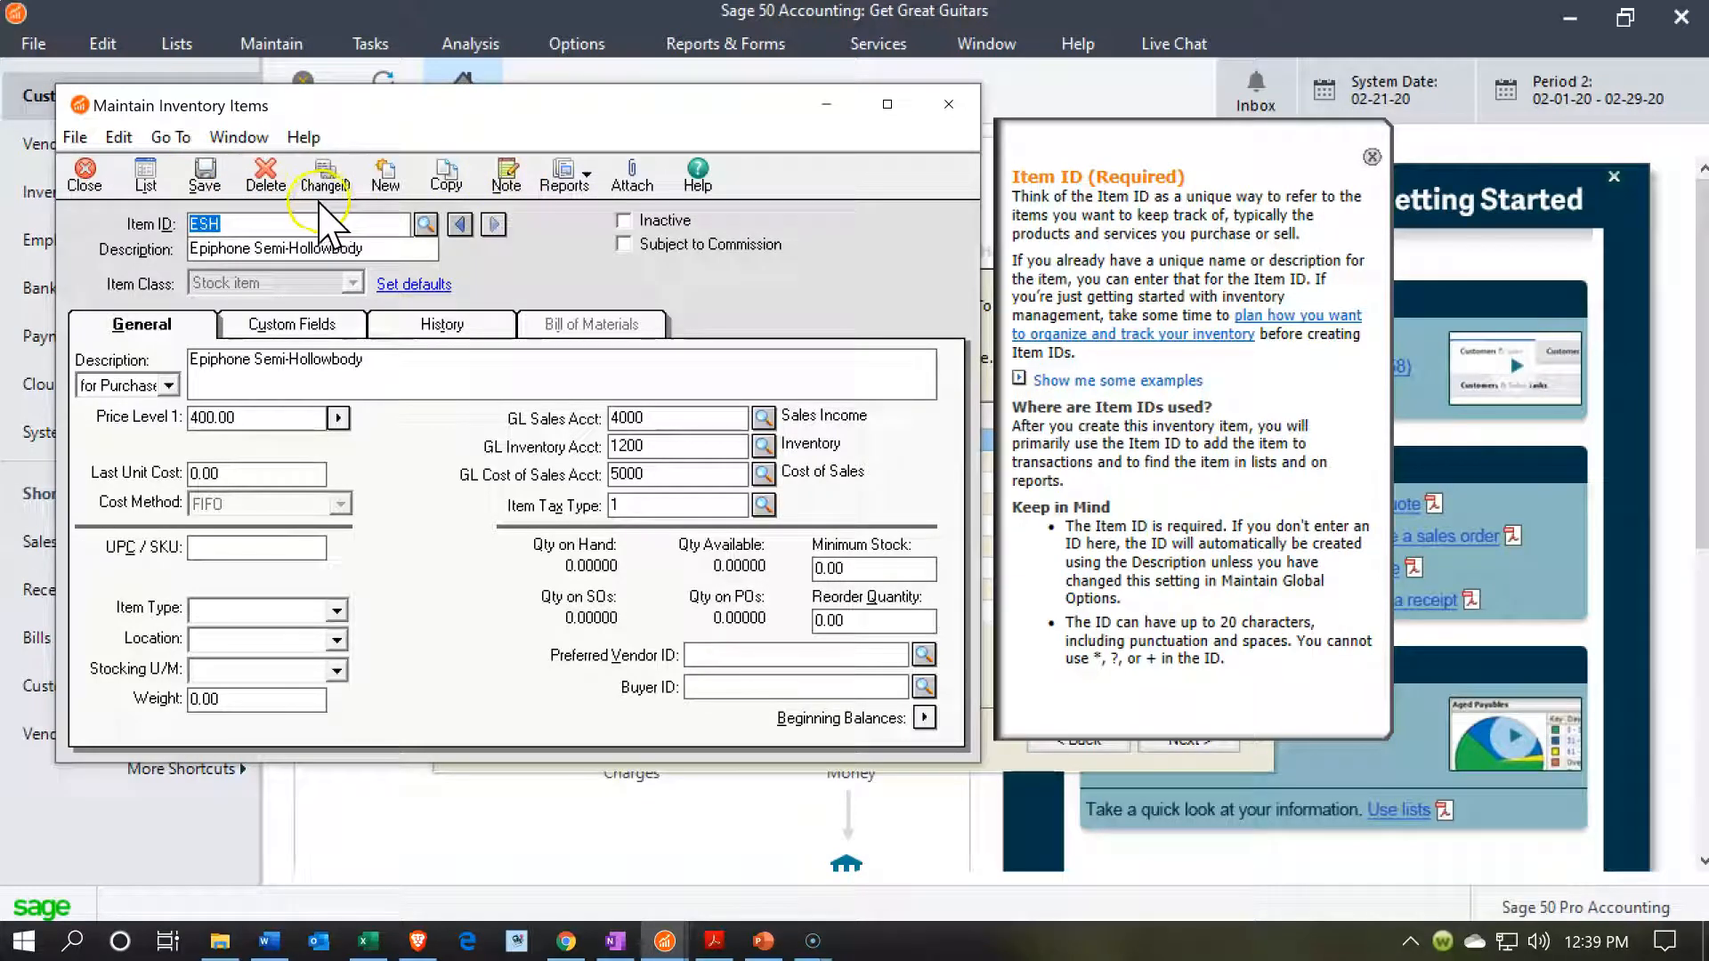
left_click(198, 194)
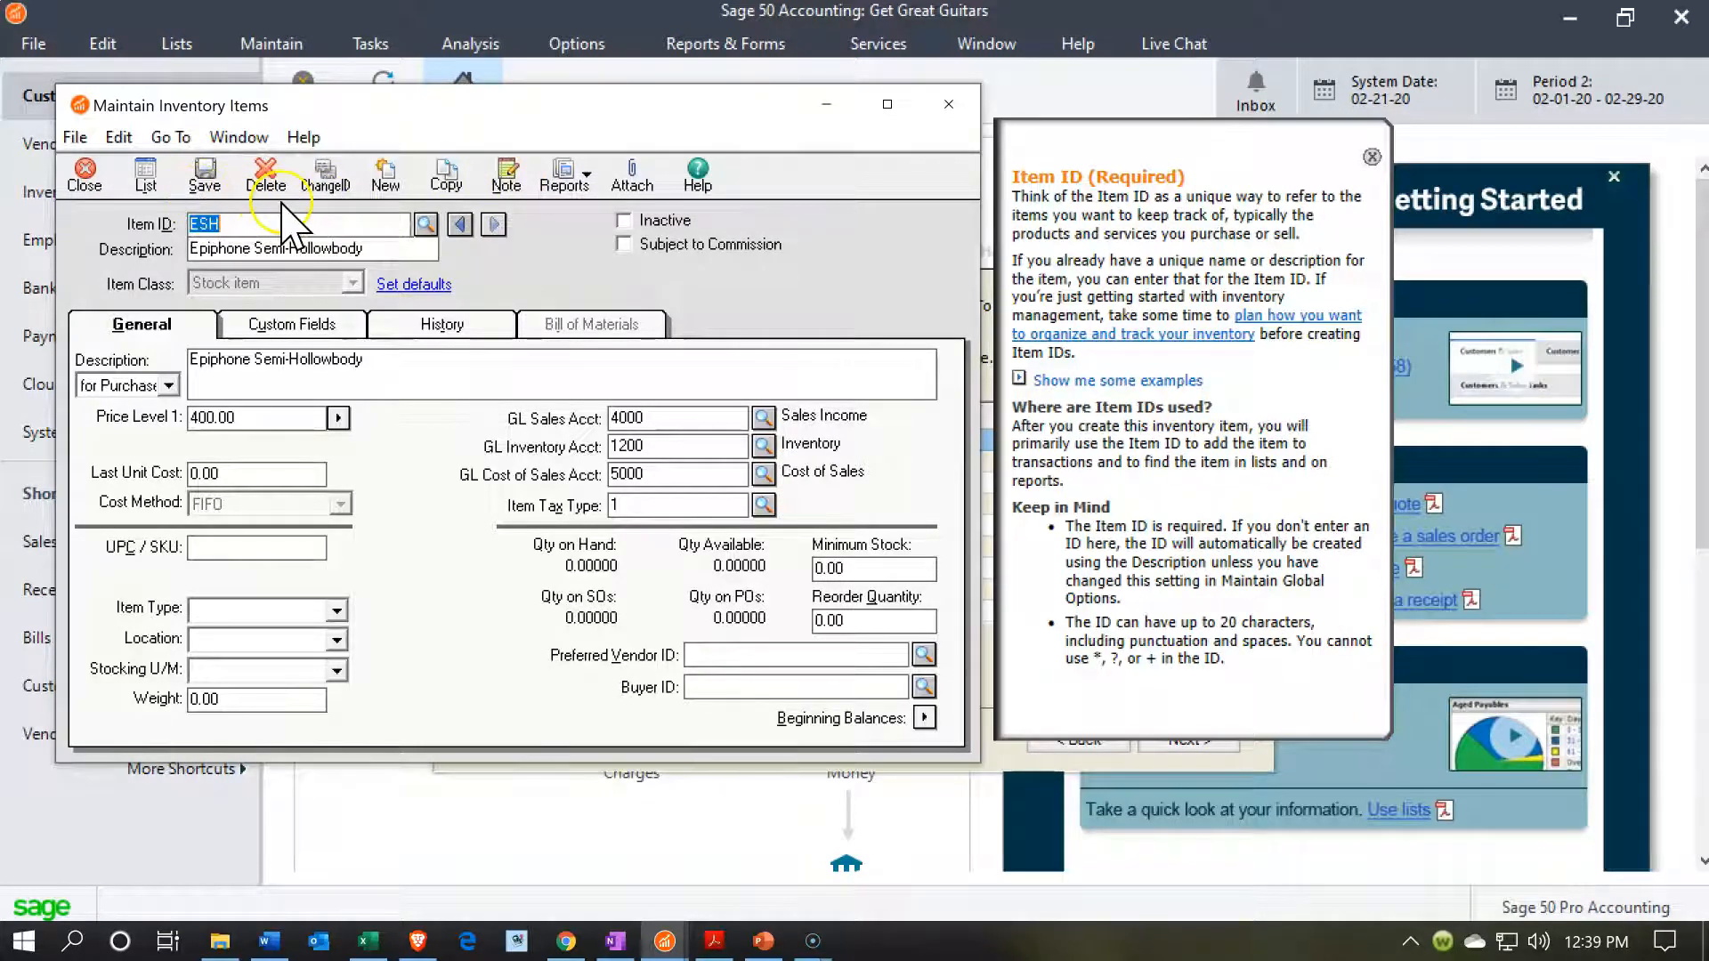
Start a new inventory item with the ID ESP and the description Epiphone Standard Pro.
left_click(388, 182)
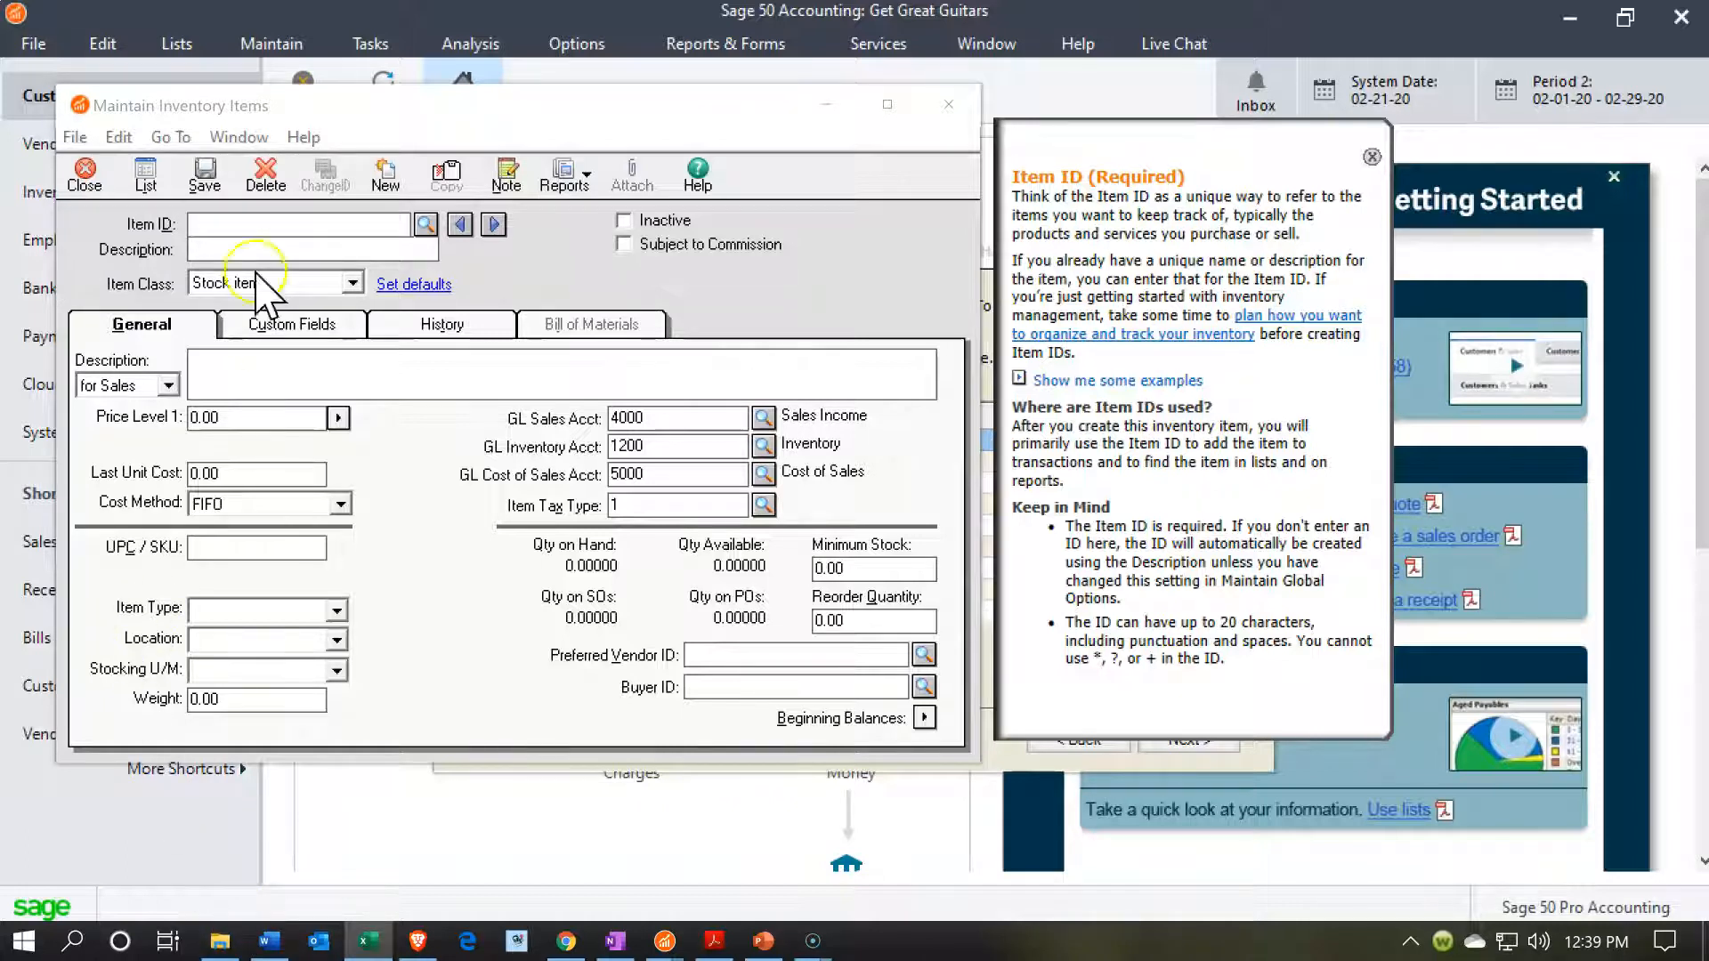
left_click(233, 228)
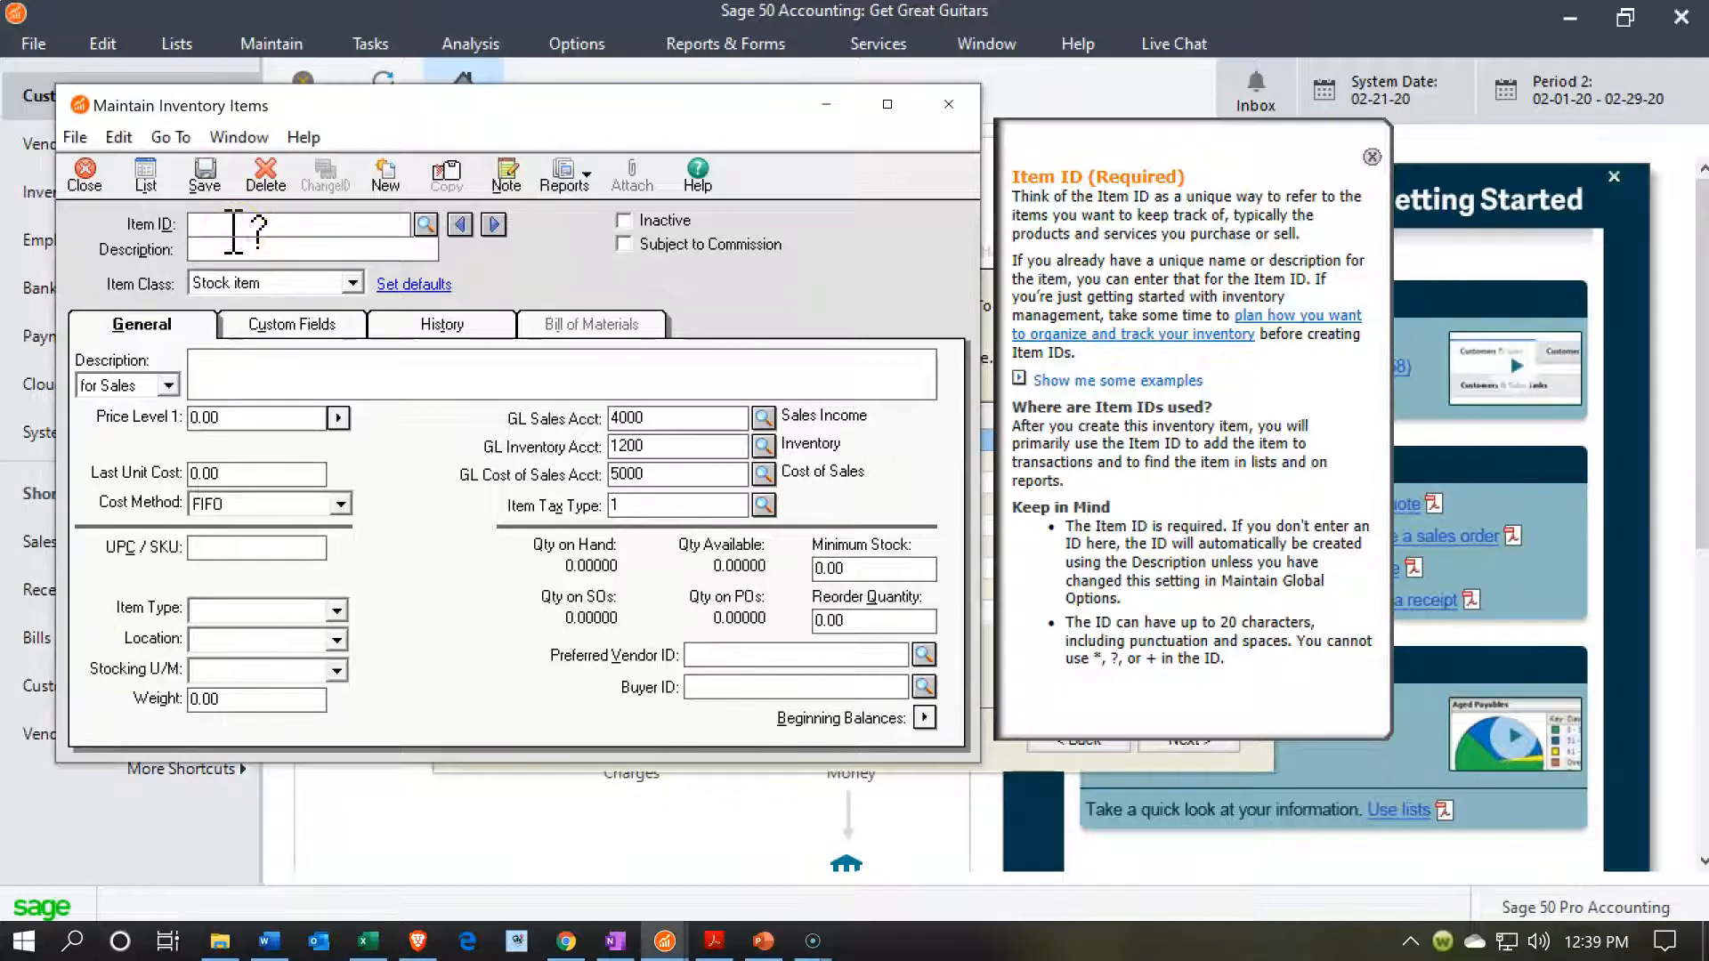
type("ESP")
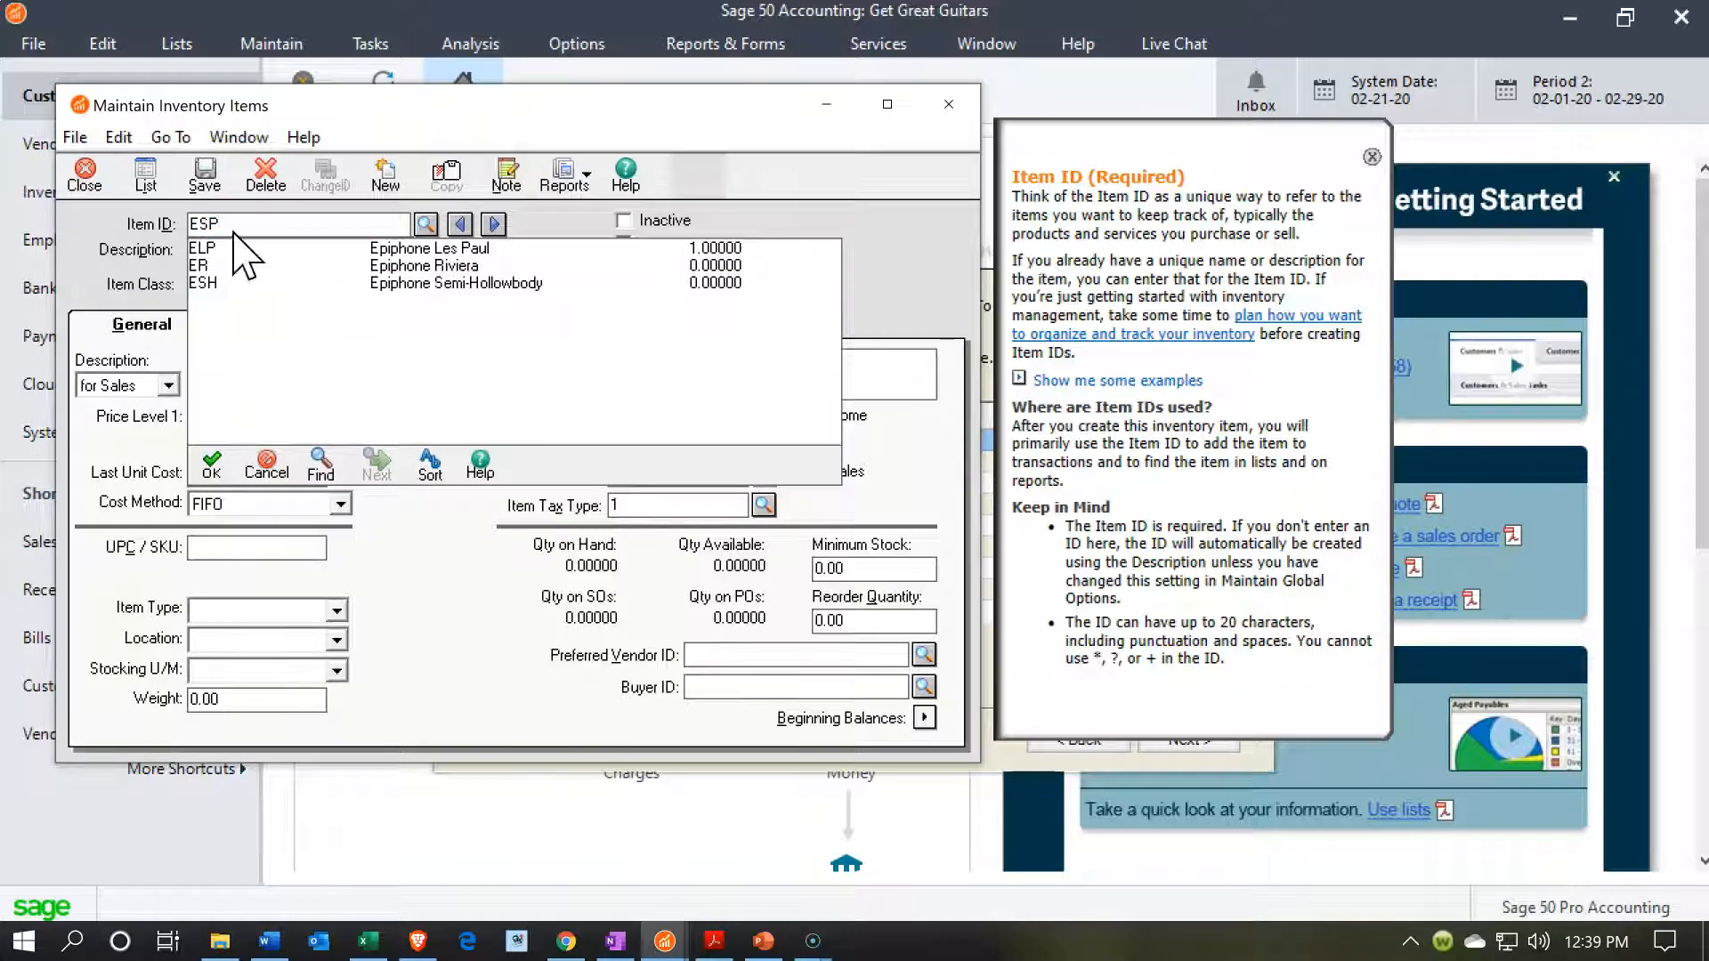
key("Tab")
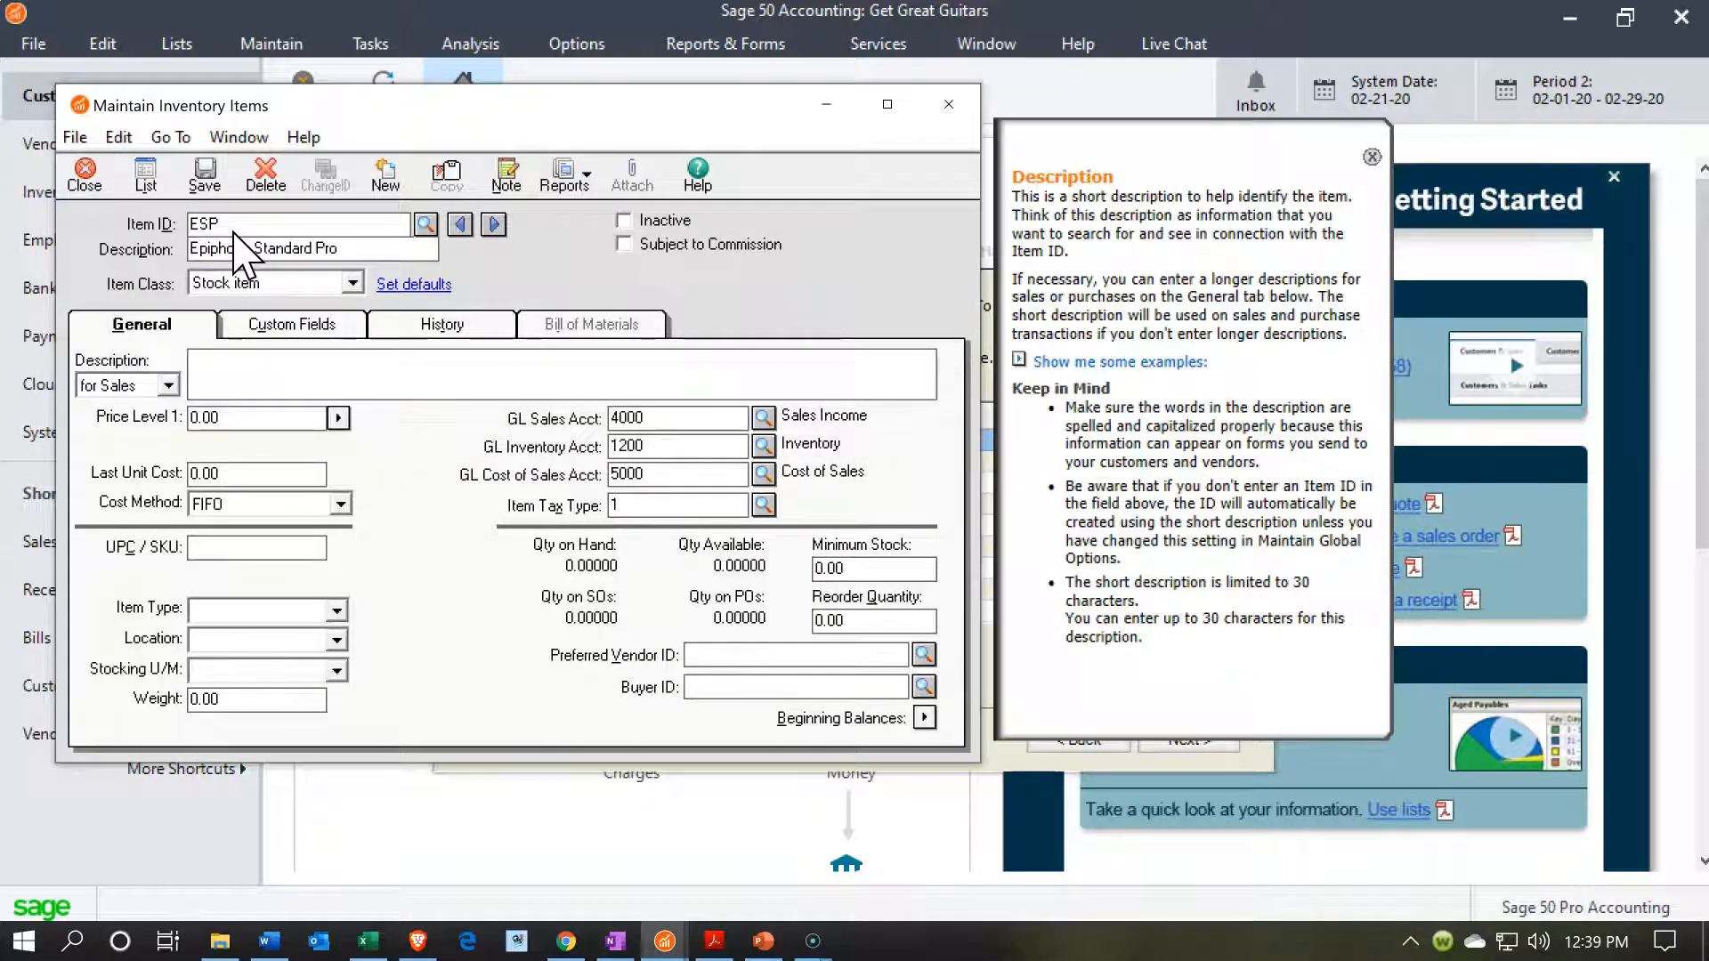
key("Tab")
Enter Epiphone Standard Pro as both the sales and the purchases description of the ESP item.
left_click(244, 388)
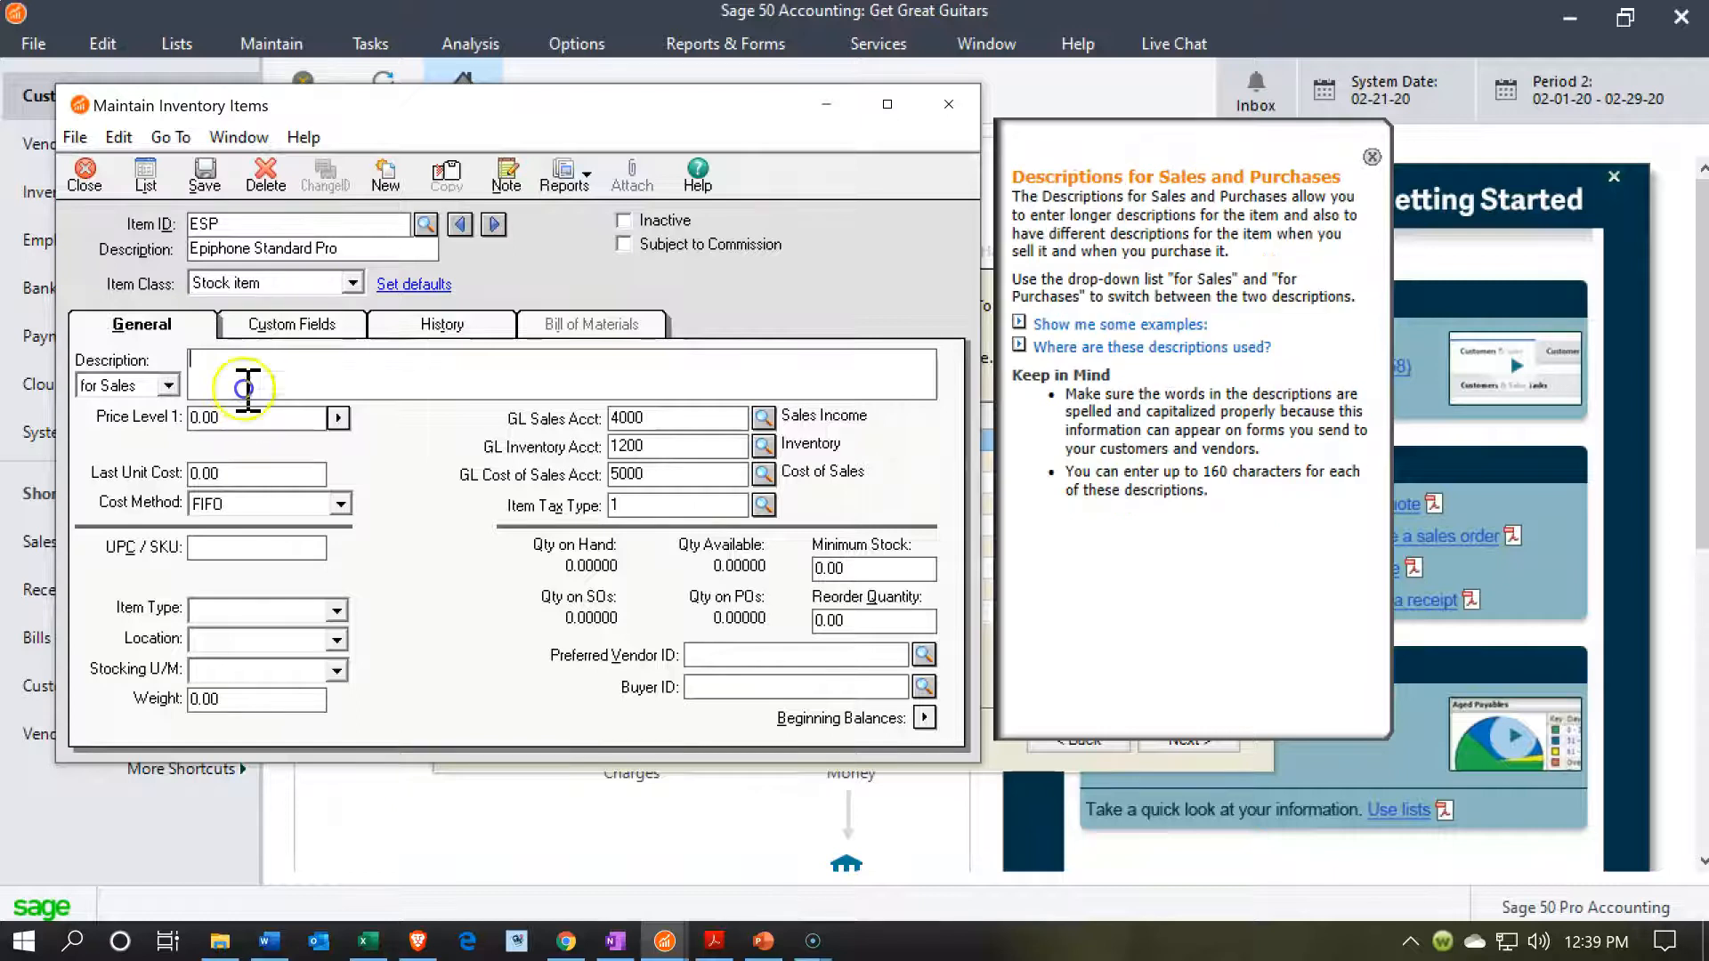
type("Epiphone Standard Pro")
left_click(169, 386)
left_click(151, 424)
left_click(279, 370)
type("Epiphone Standard Pro")
Set the ESP item's Price Level 1 to 600 and its last unit cost to 480, and save the item.
left_click(286, 426)
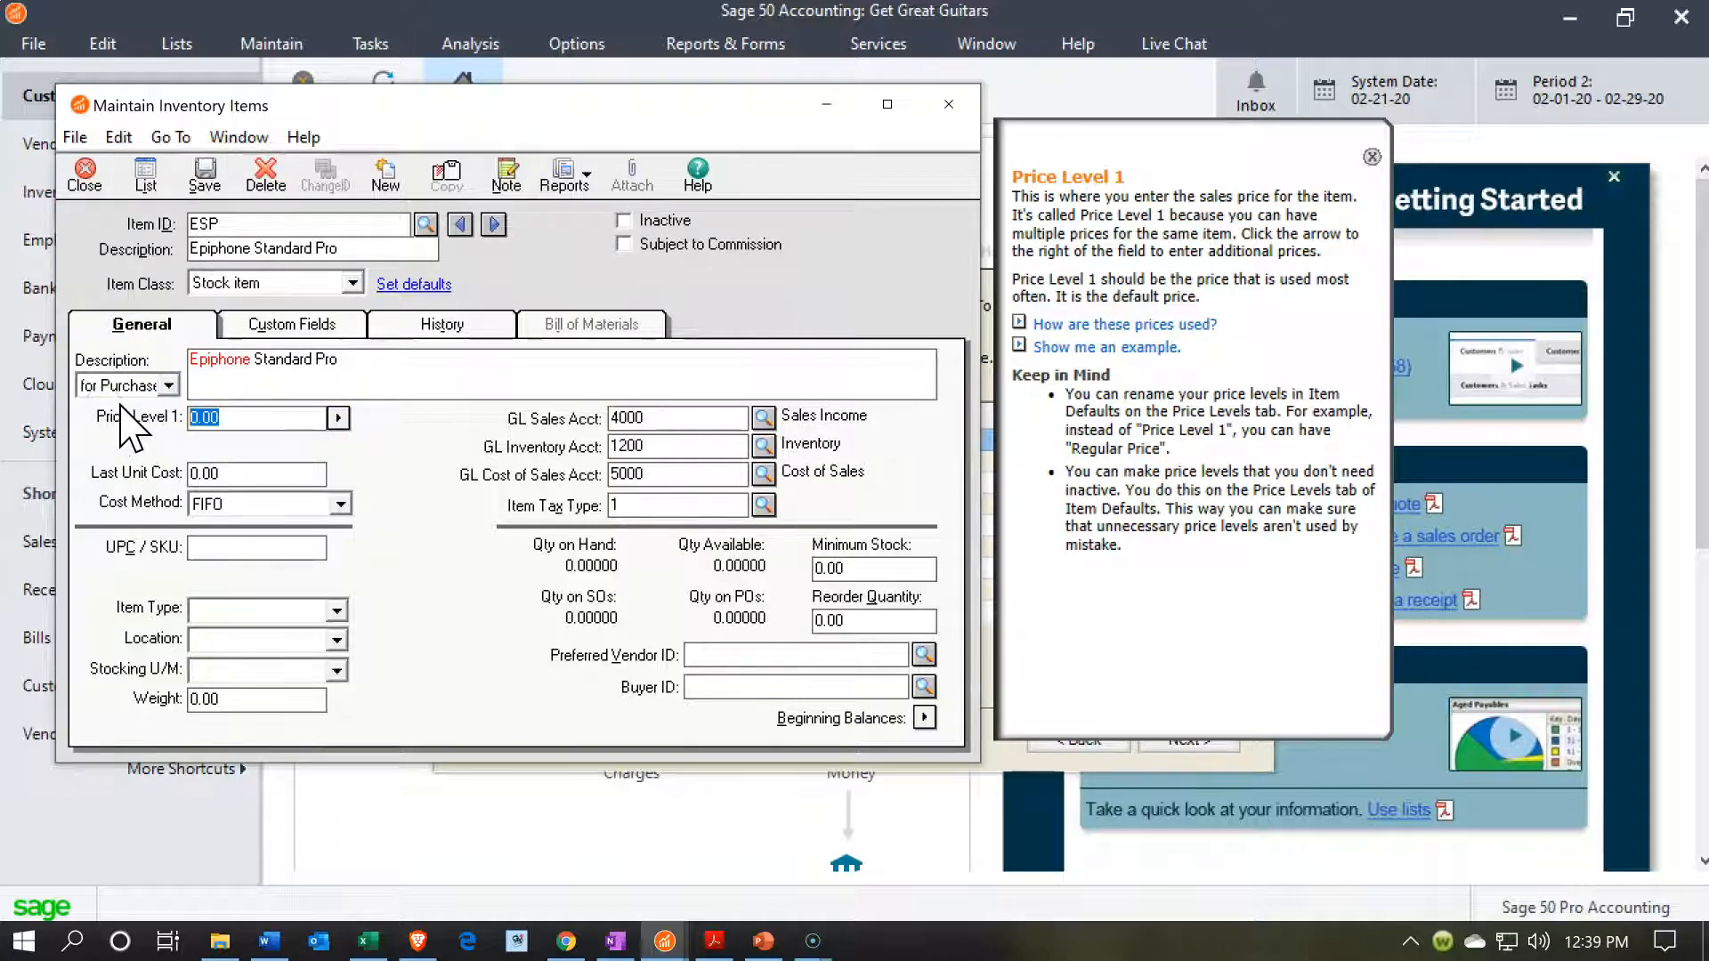
type("60")
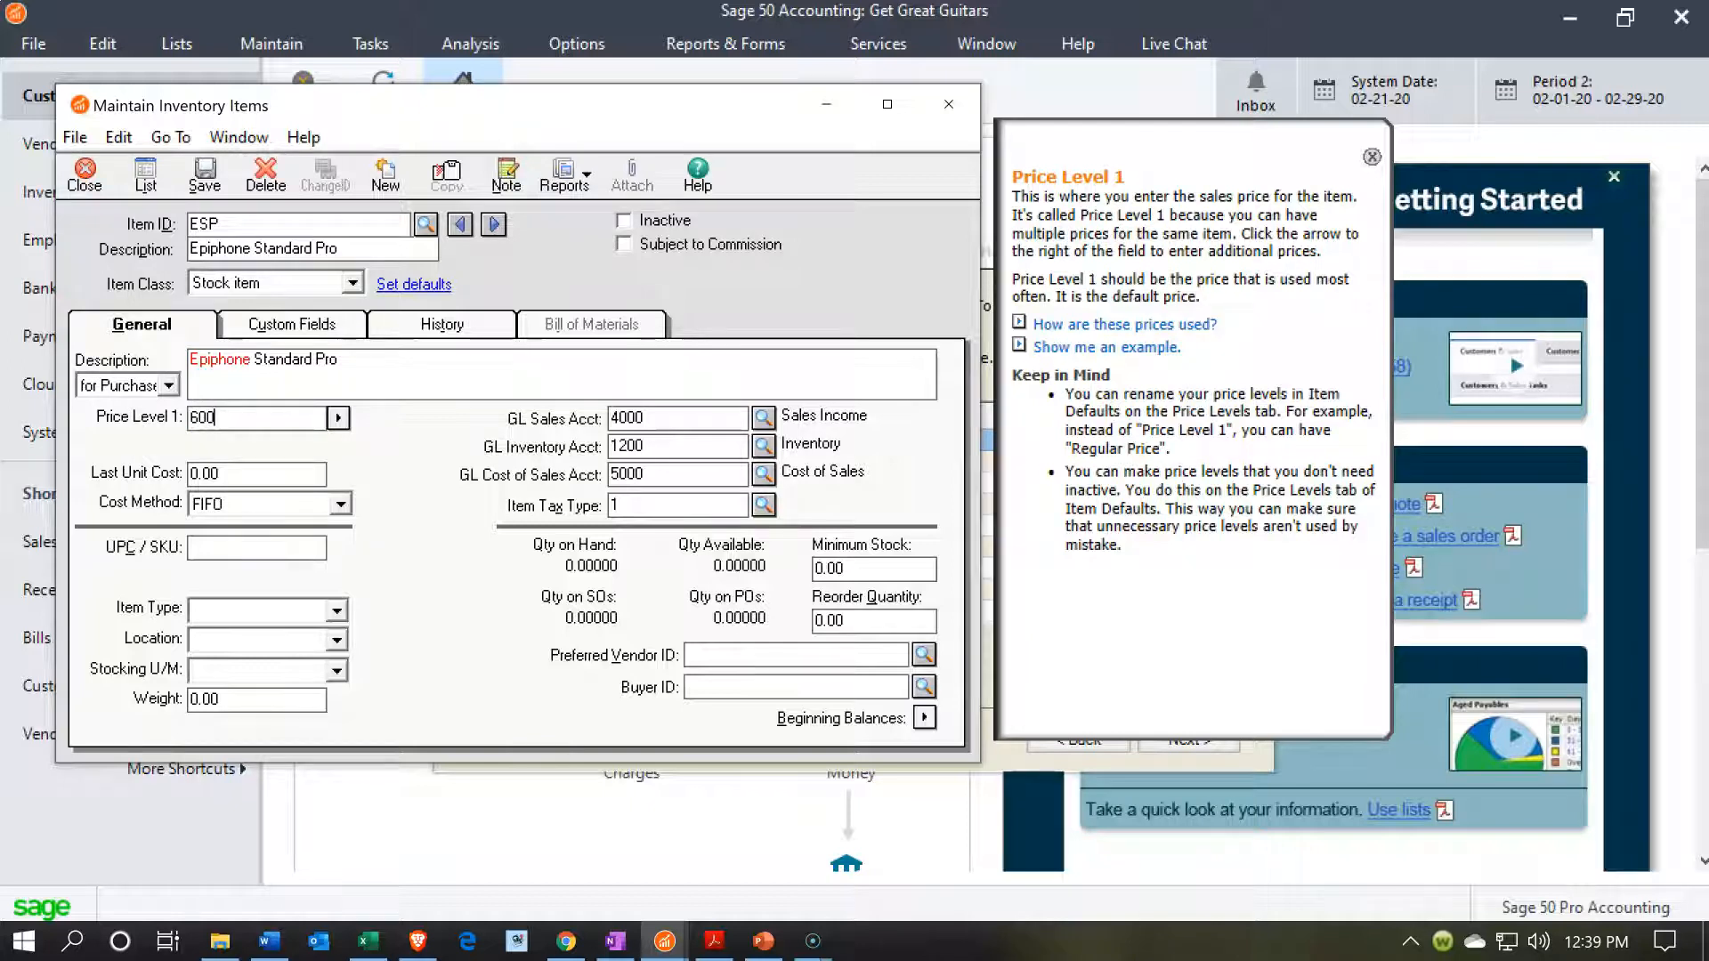
type("00")
key("Tab")
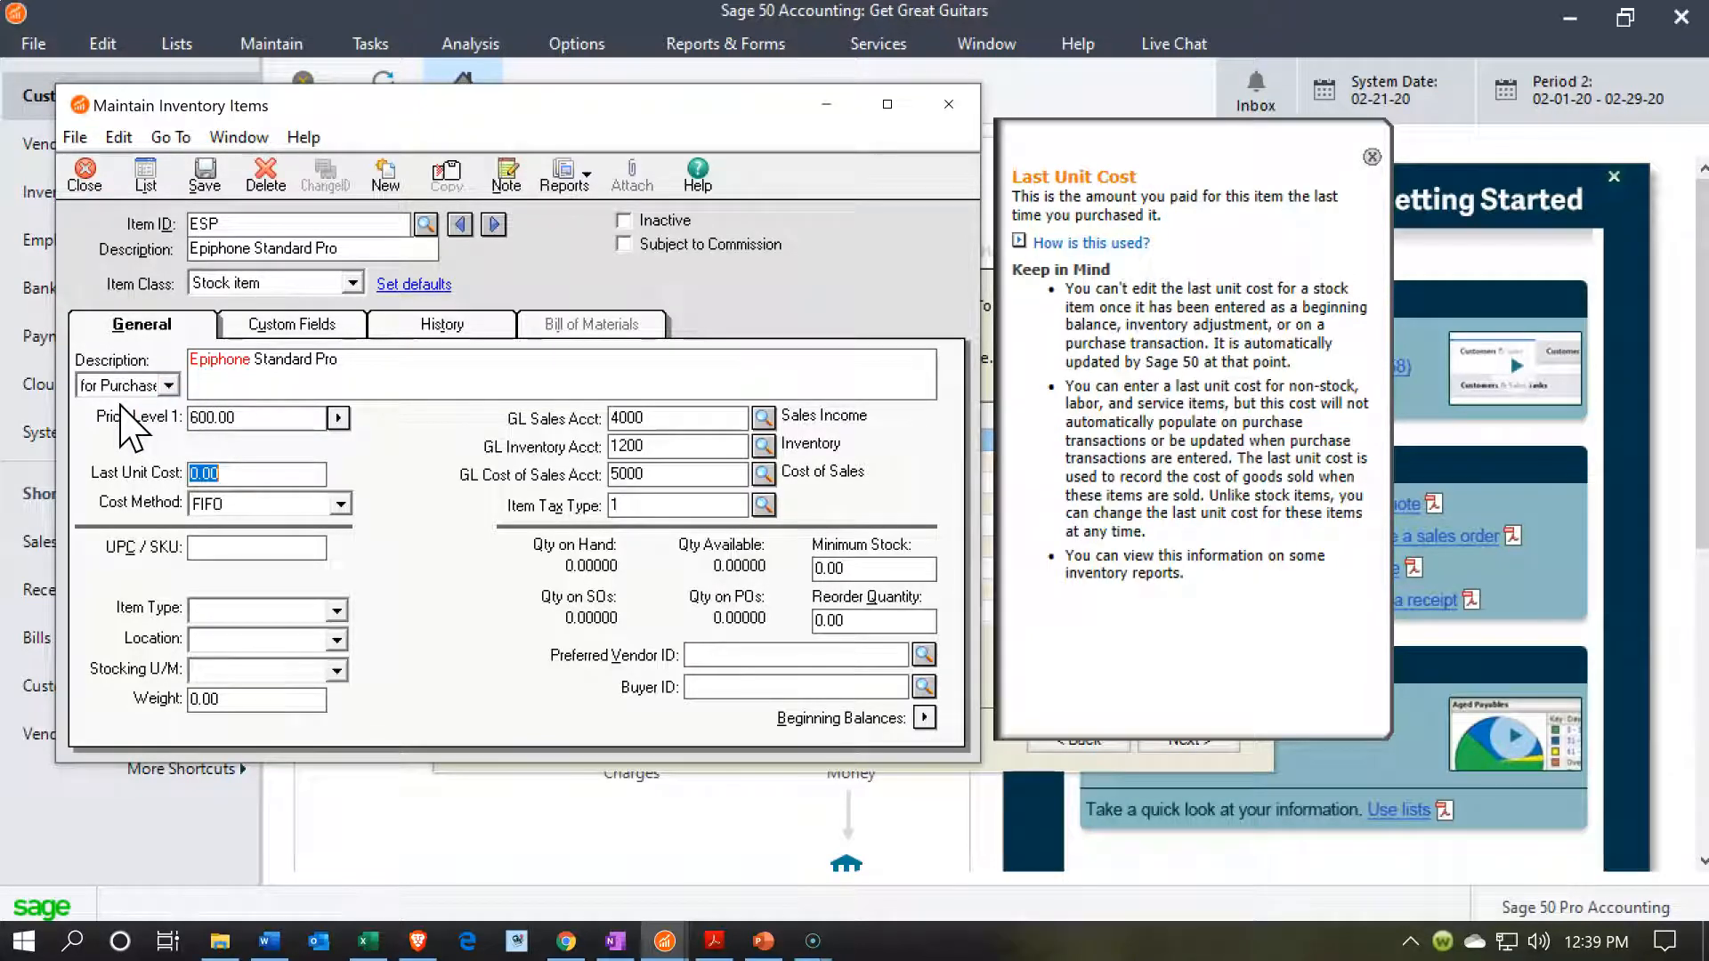
type("480")
key("Tab")
key("Tab")
key("Tab")
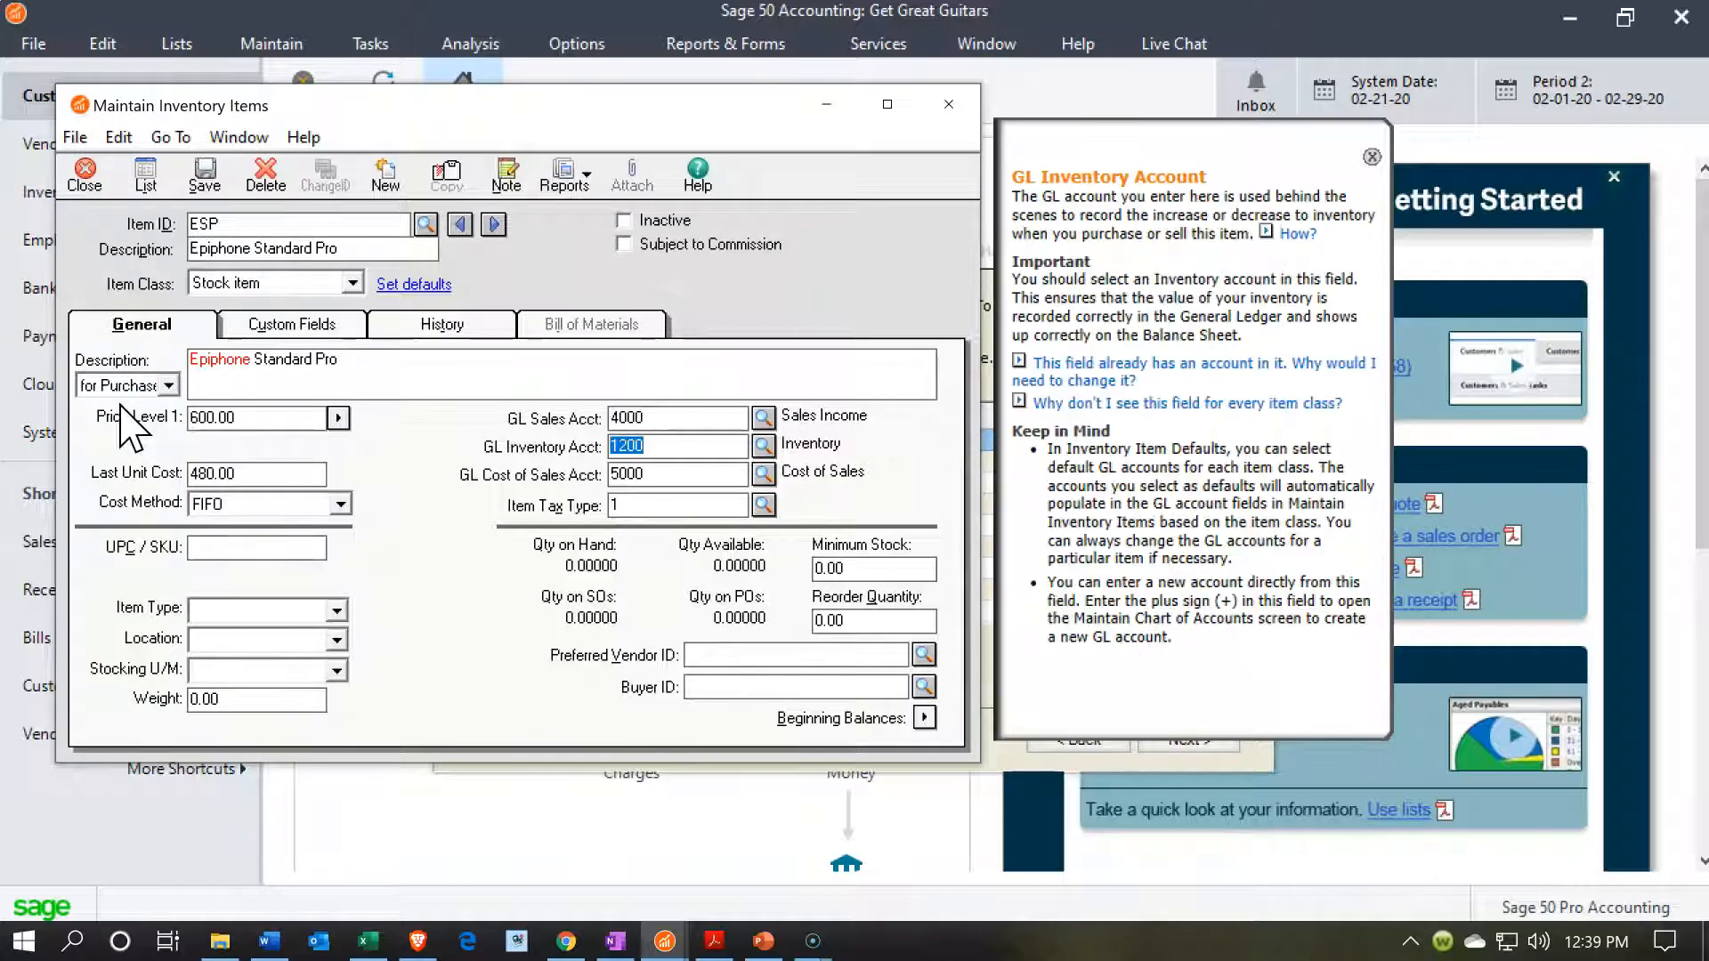
left_click(203, 173)
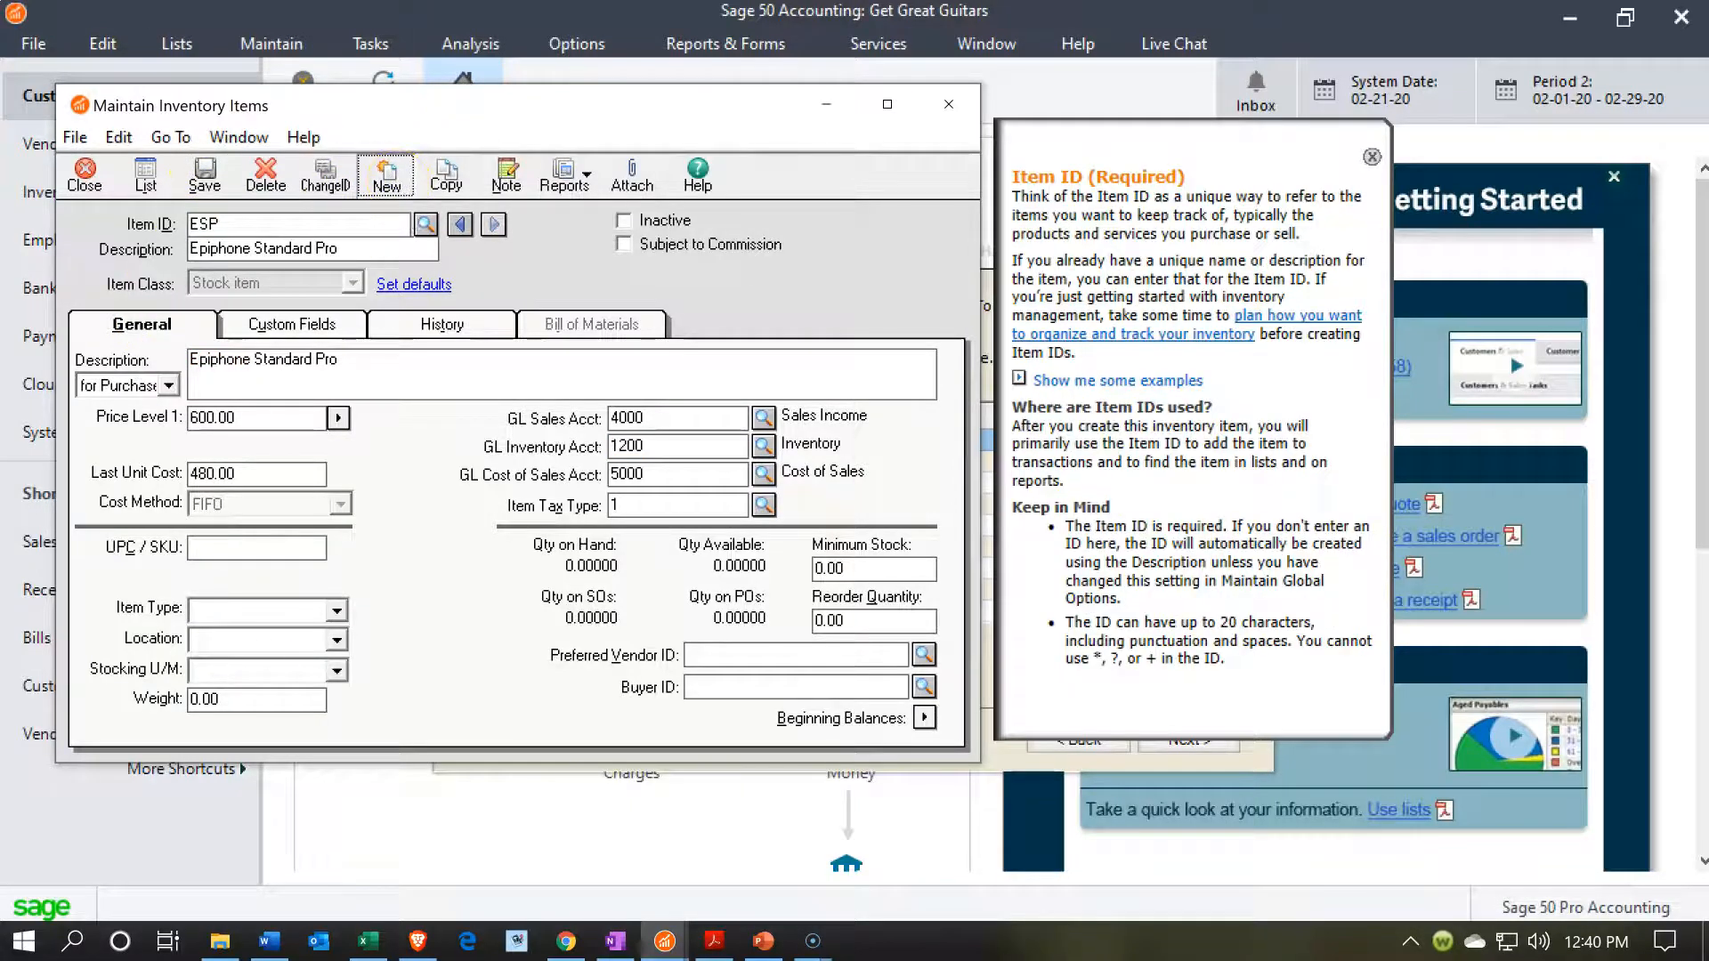
Start a new inventory item with the ID GUSA and the description Gibson USA.
left_click(386, 175)
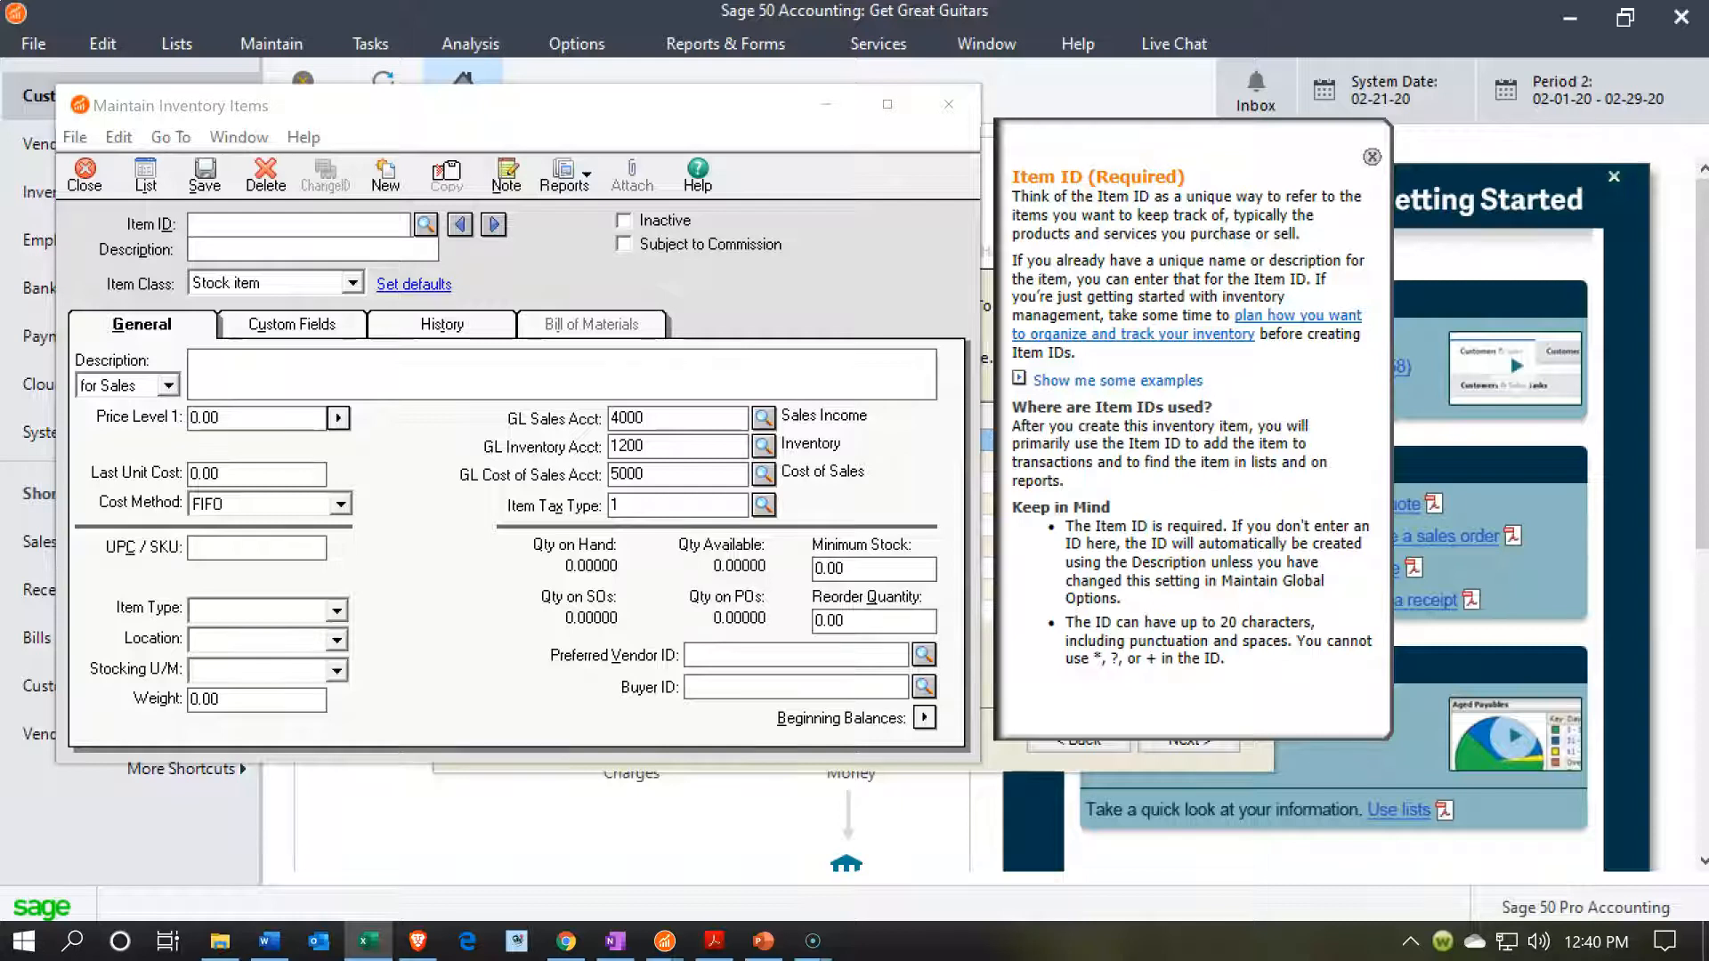
left_click(125, 73)
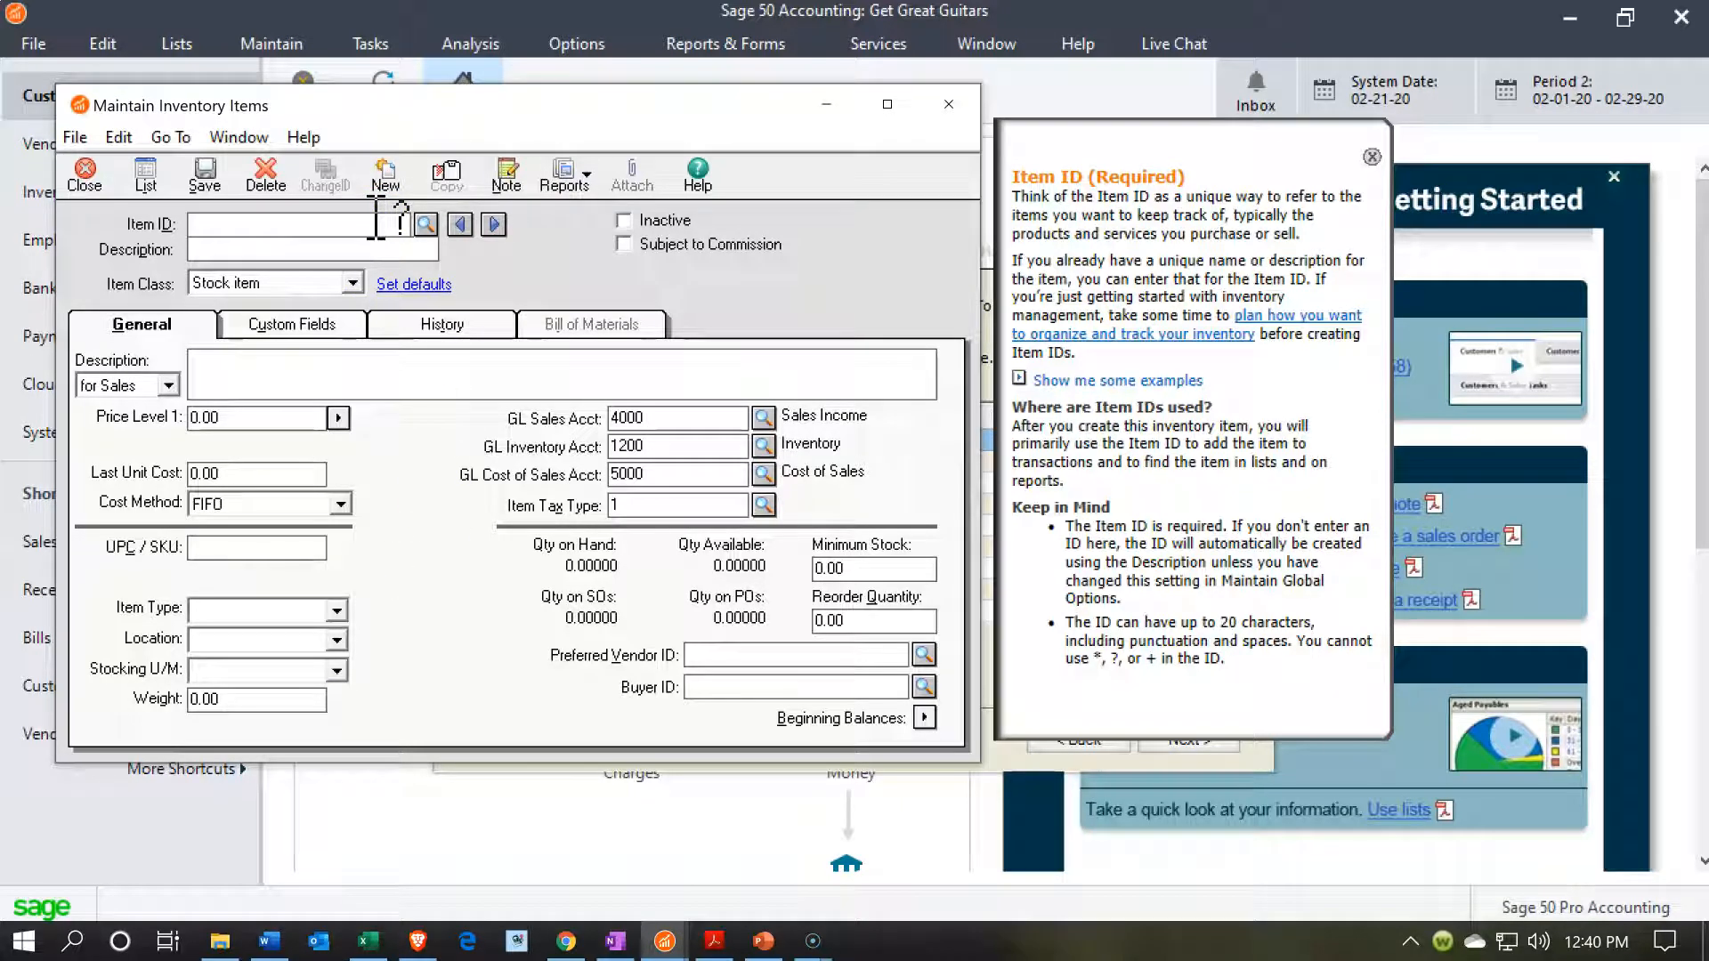
type("GUS")
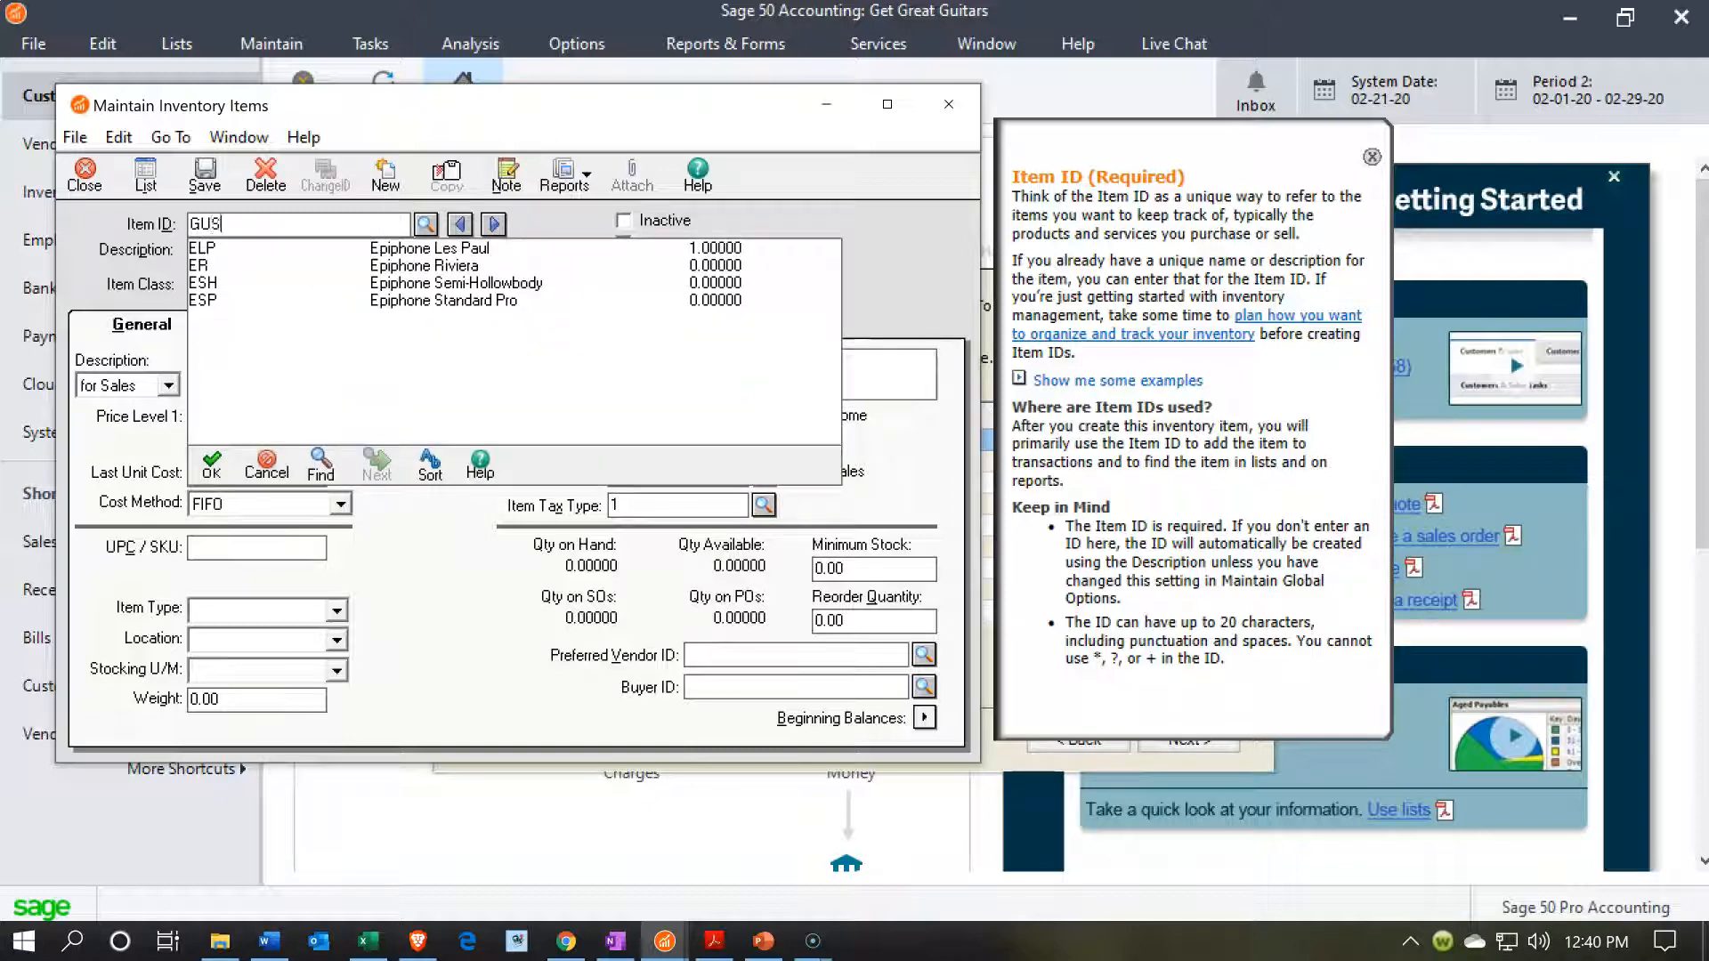
type("A")
key("Tab")
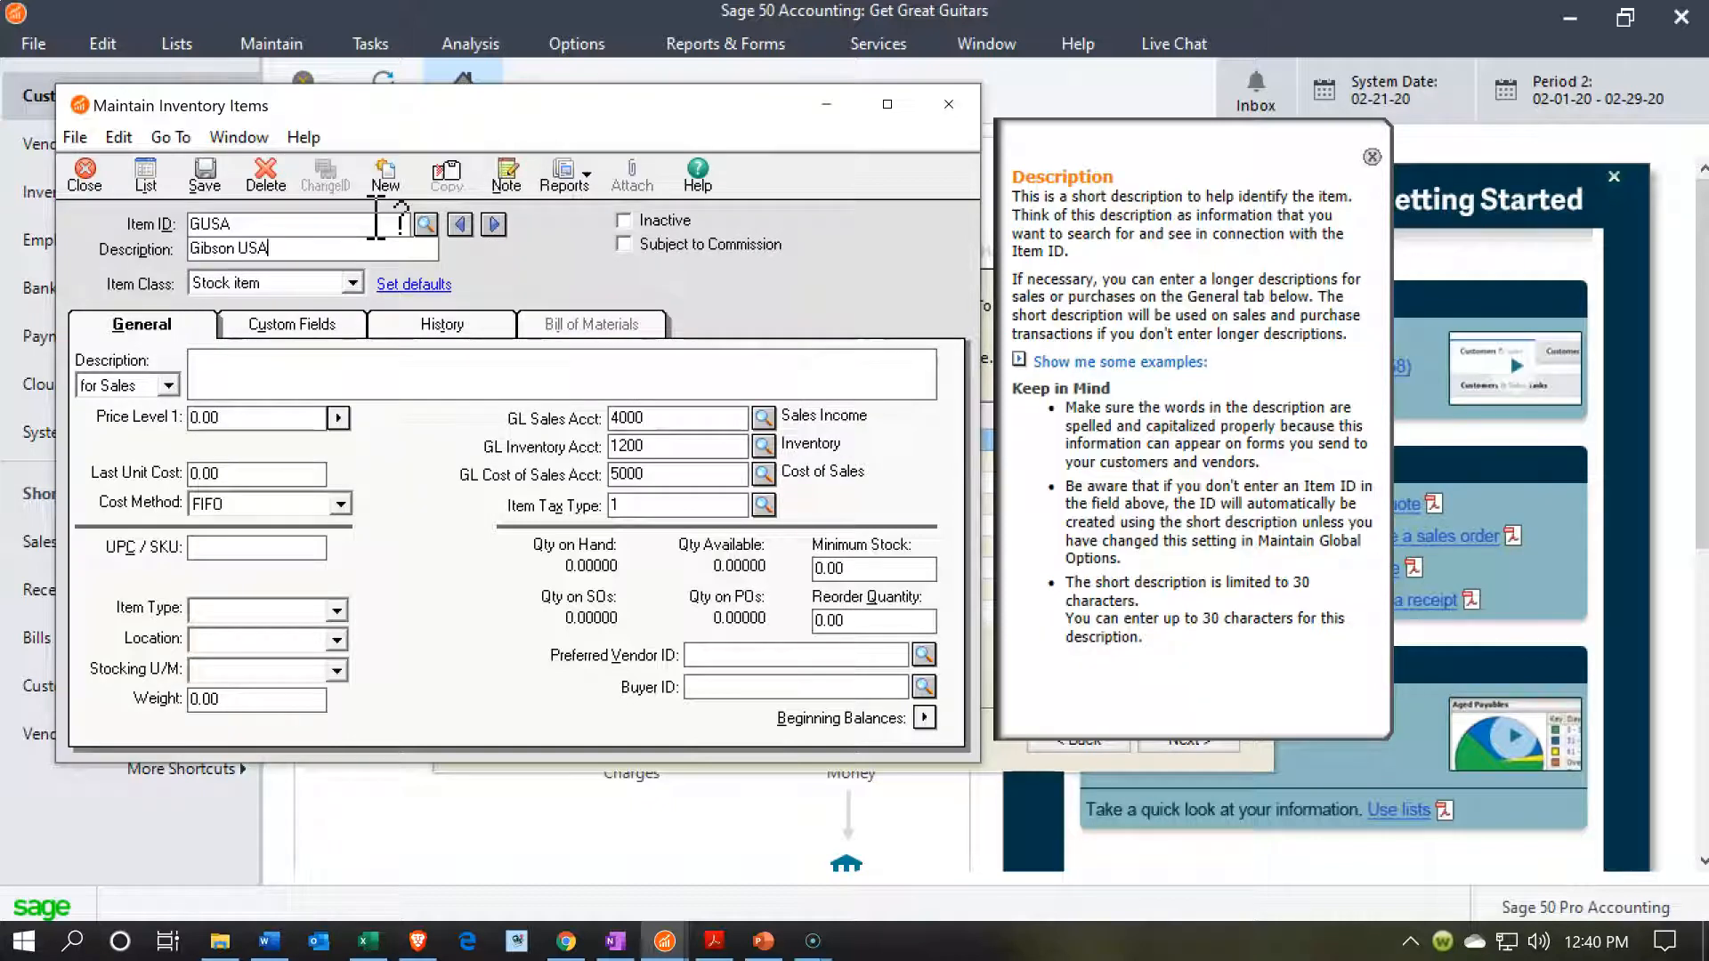
type("Gibson USA")
key("Tab")
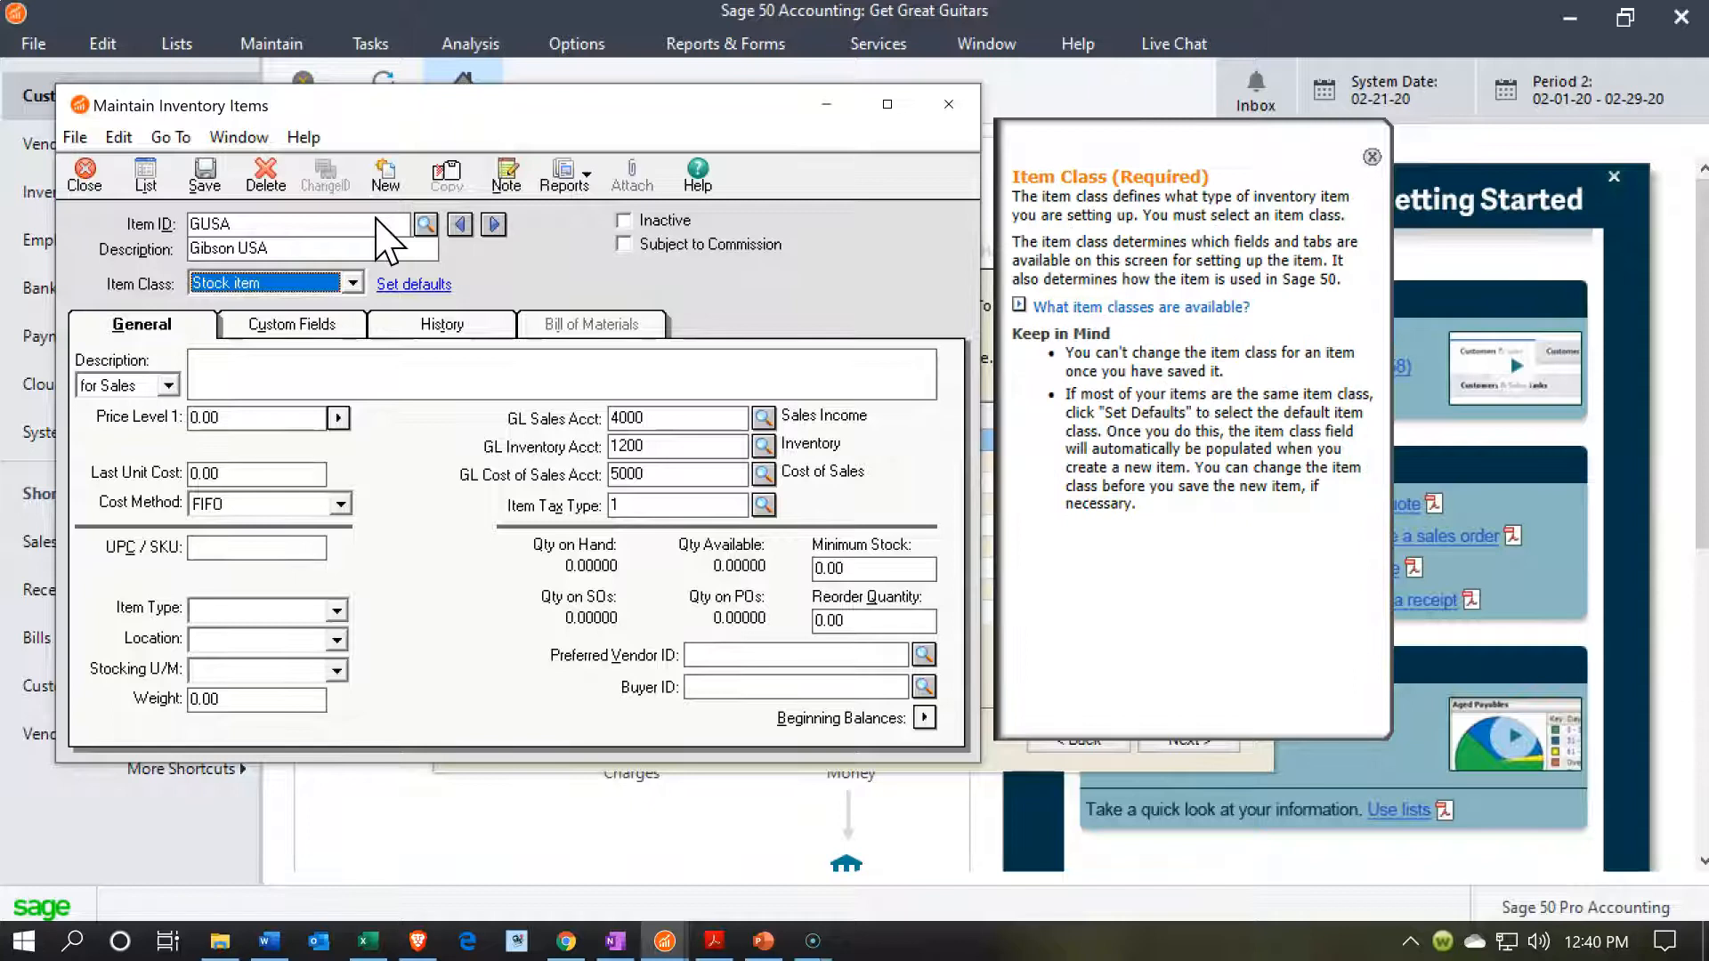
Enter Gibson USA as both the sales and the purchases description of the GUSA item.
key("Tab")
key("Tab")
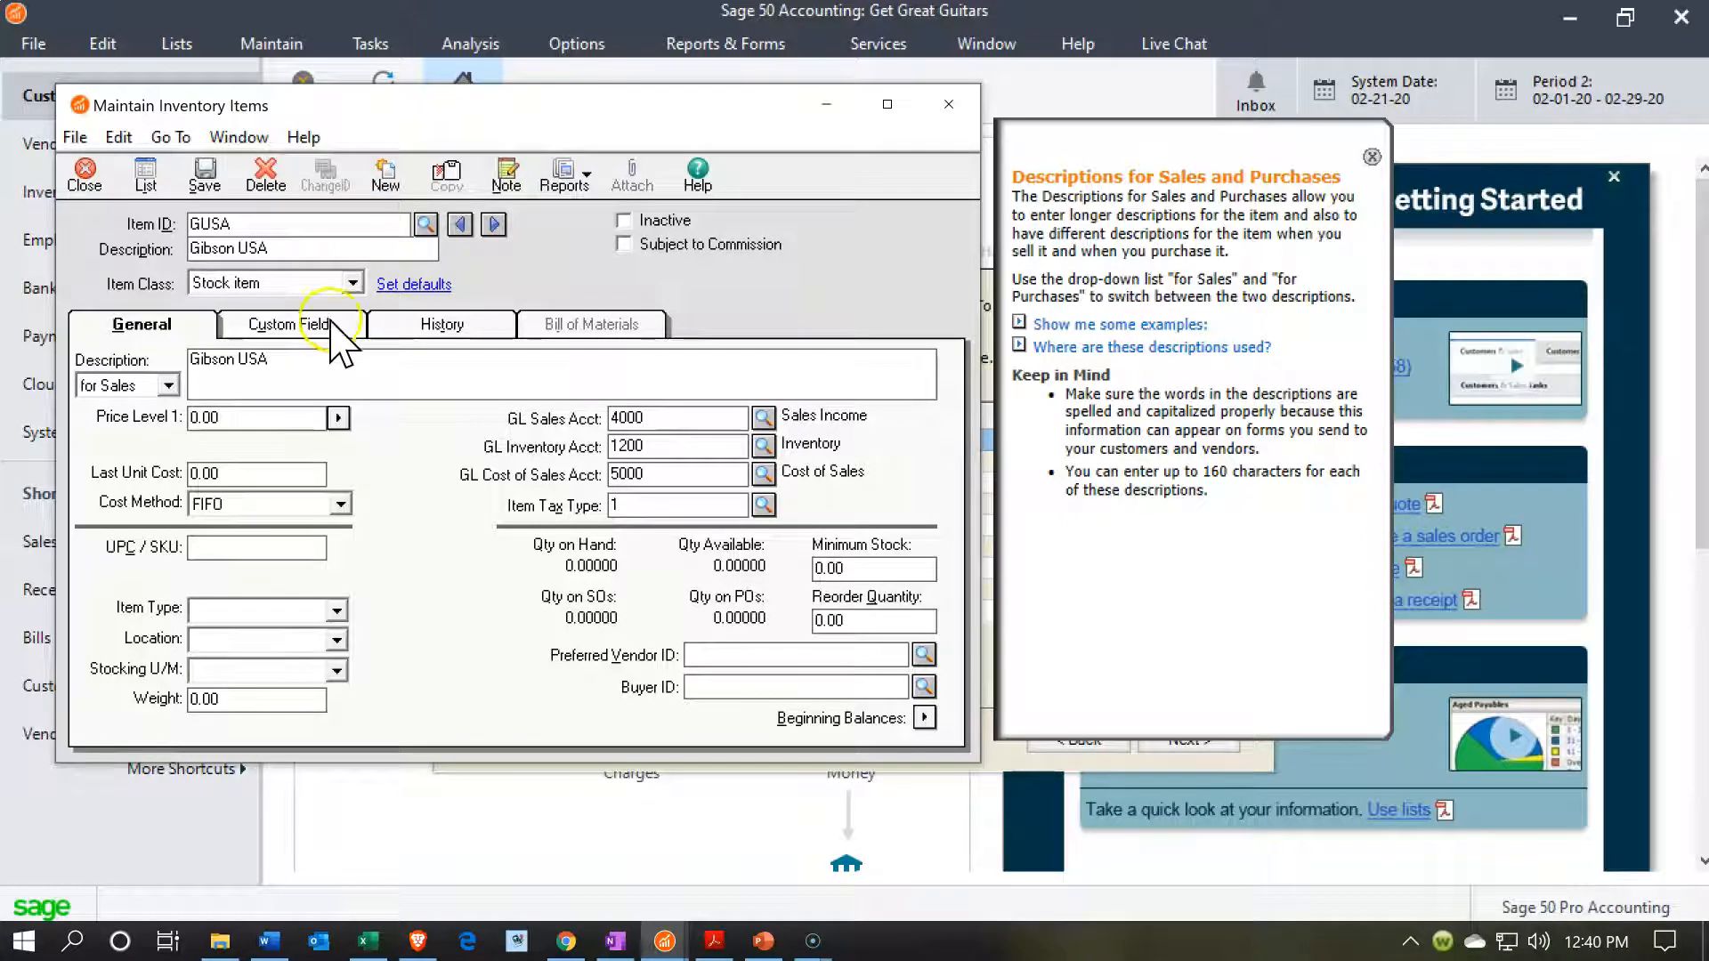
left_click(169, 384)
left_click(124, 425)
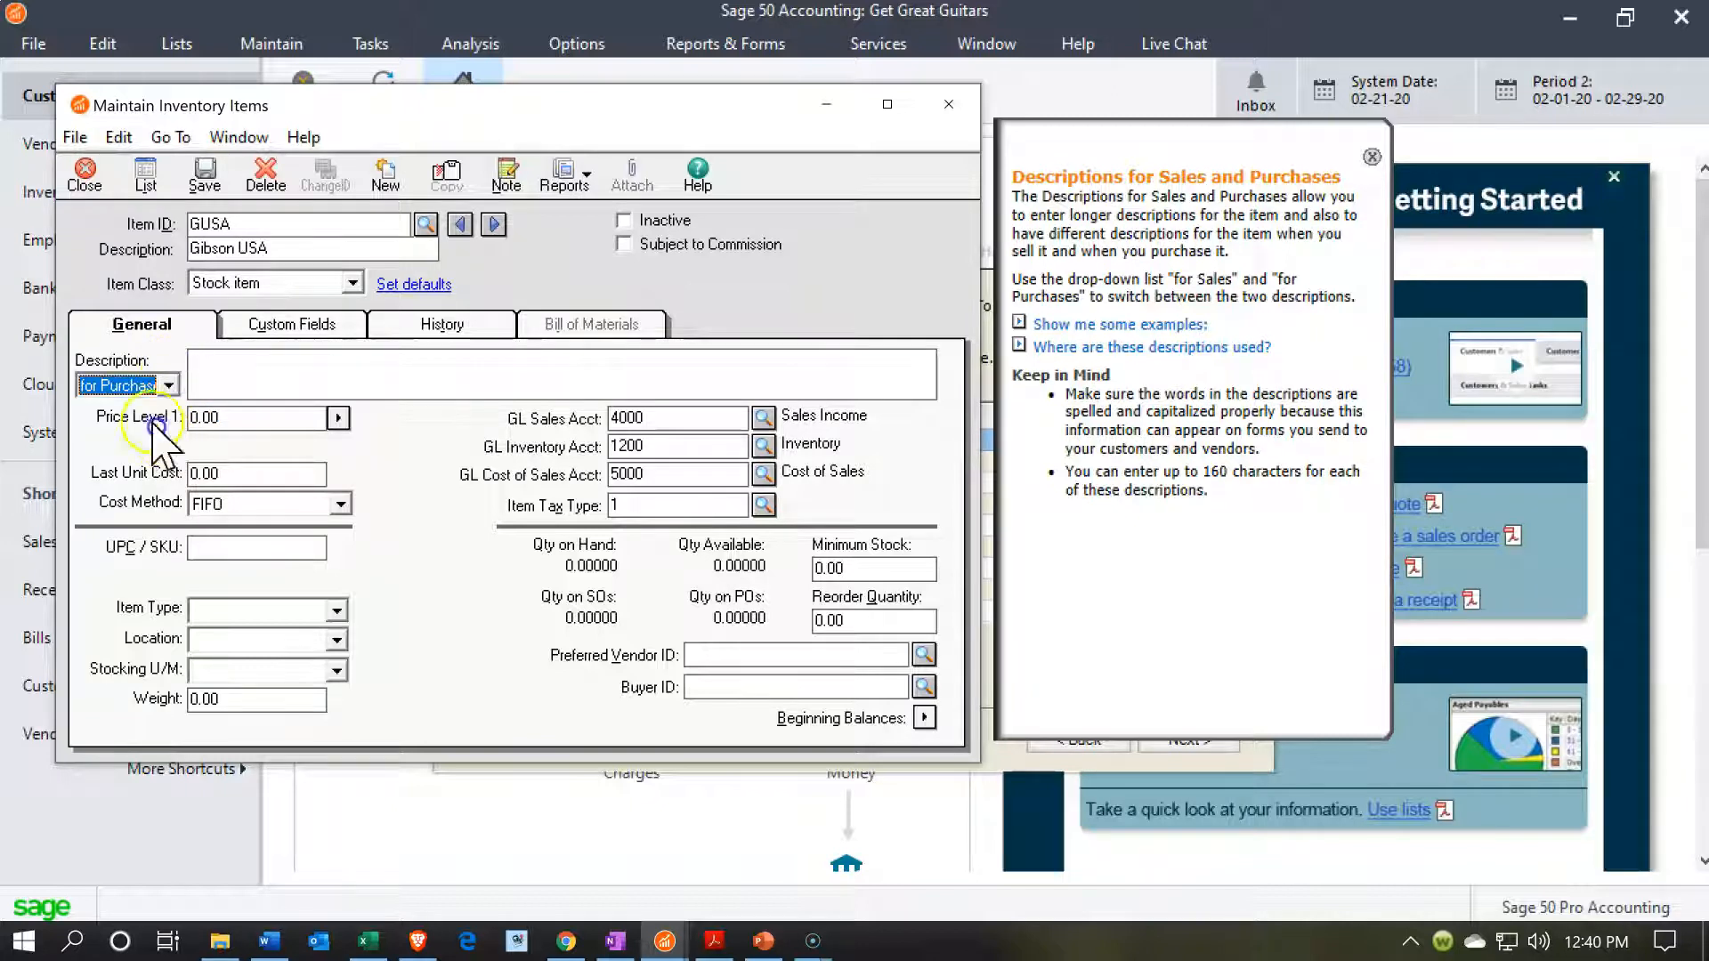
left_click(262, 372)
Set the GUSA item's Price Level 1 to 380 and its last unit cost to 304, and save the item.
left_click(245, 425)
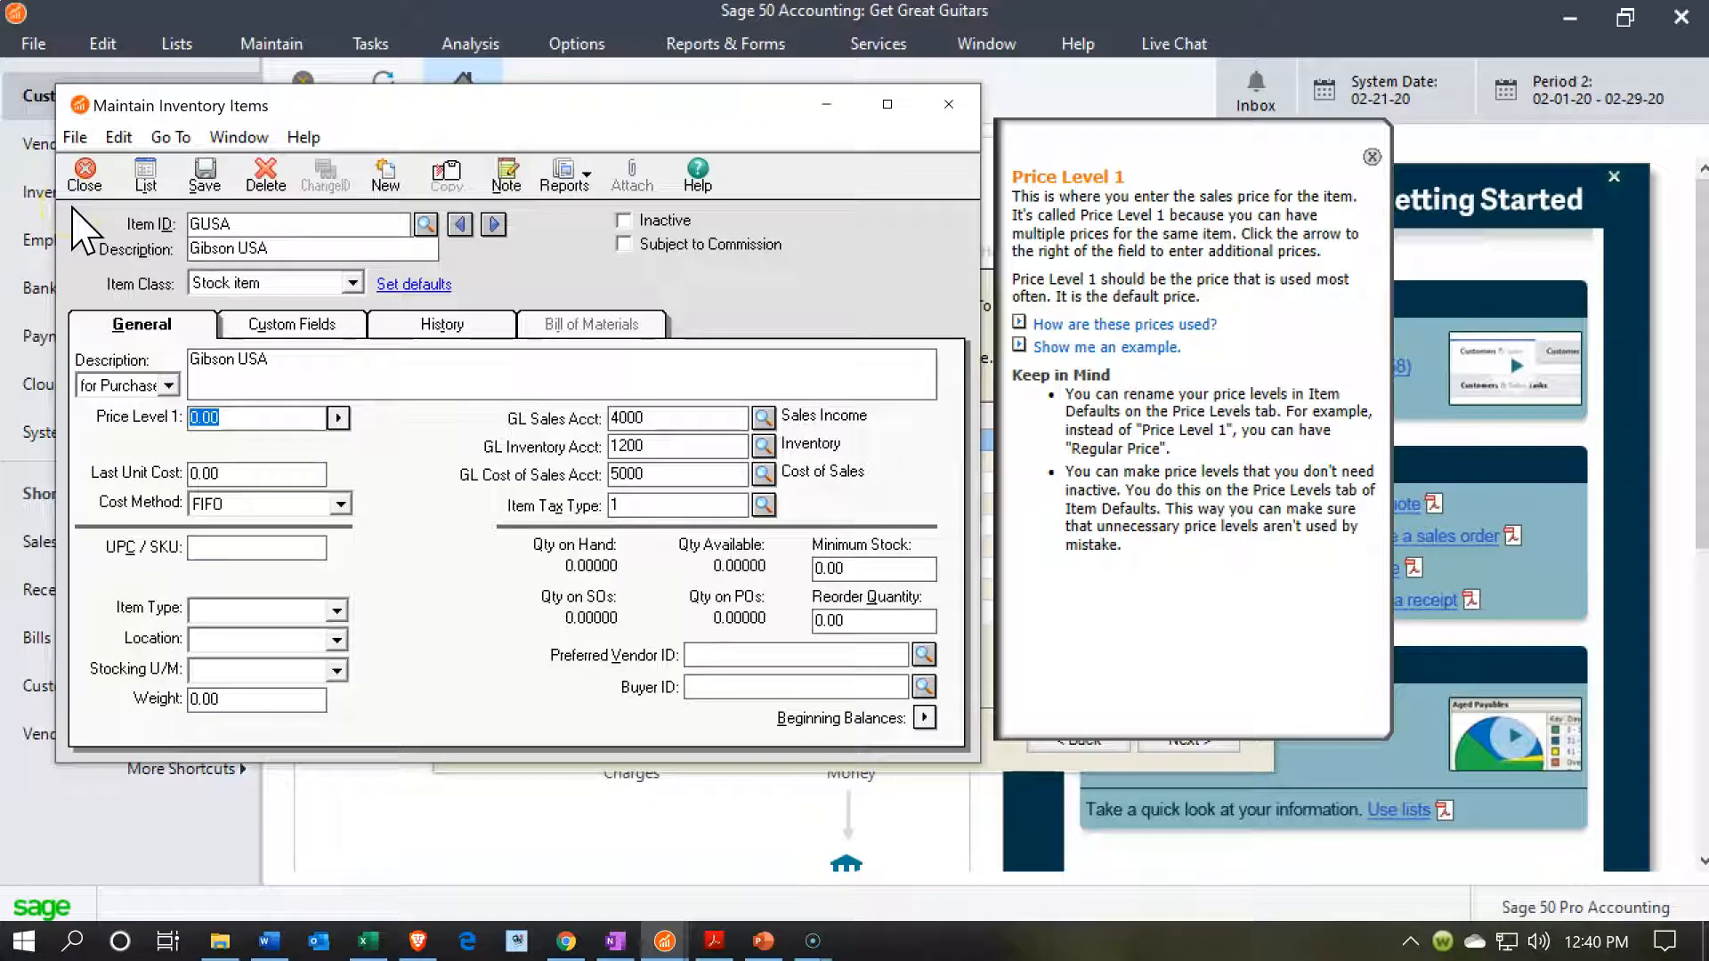
type("380")
key("Tab")
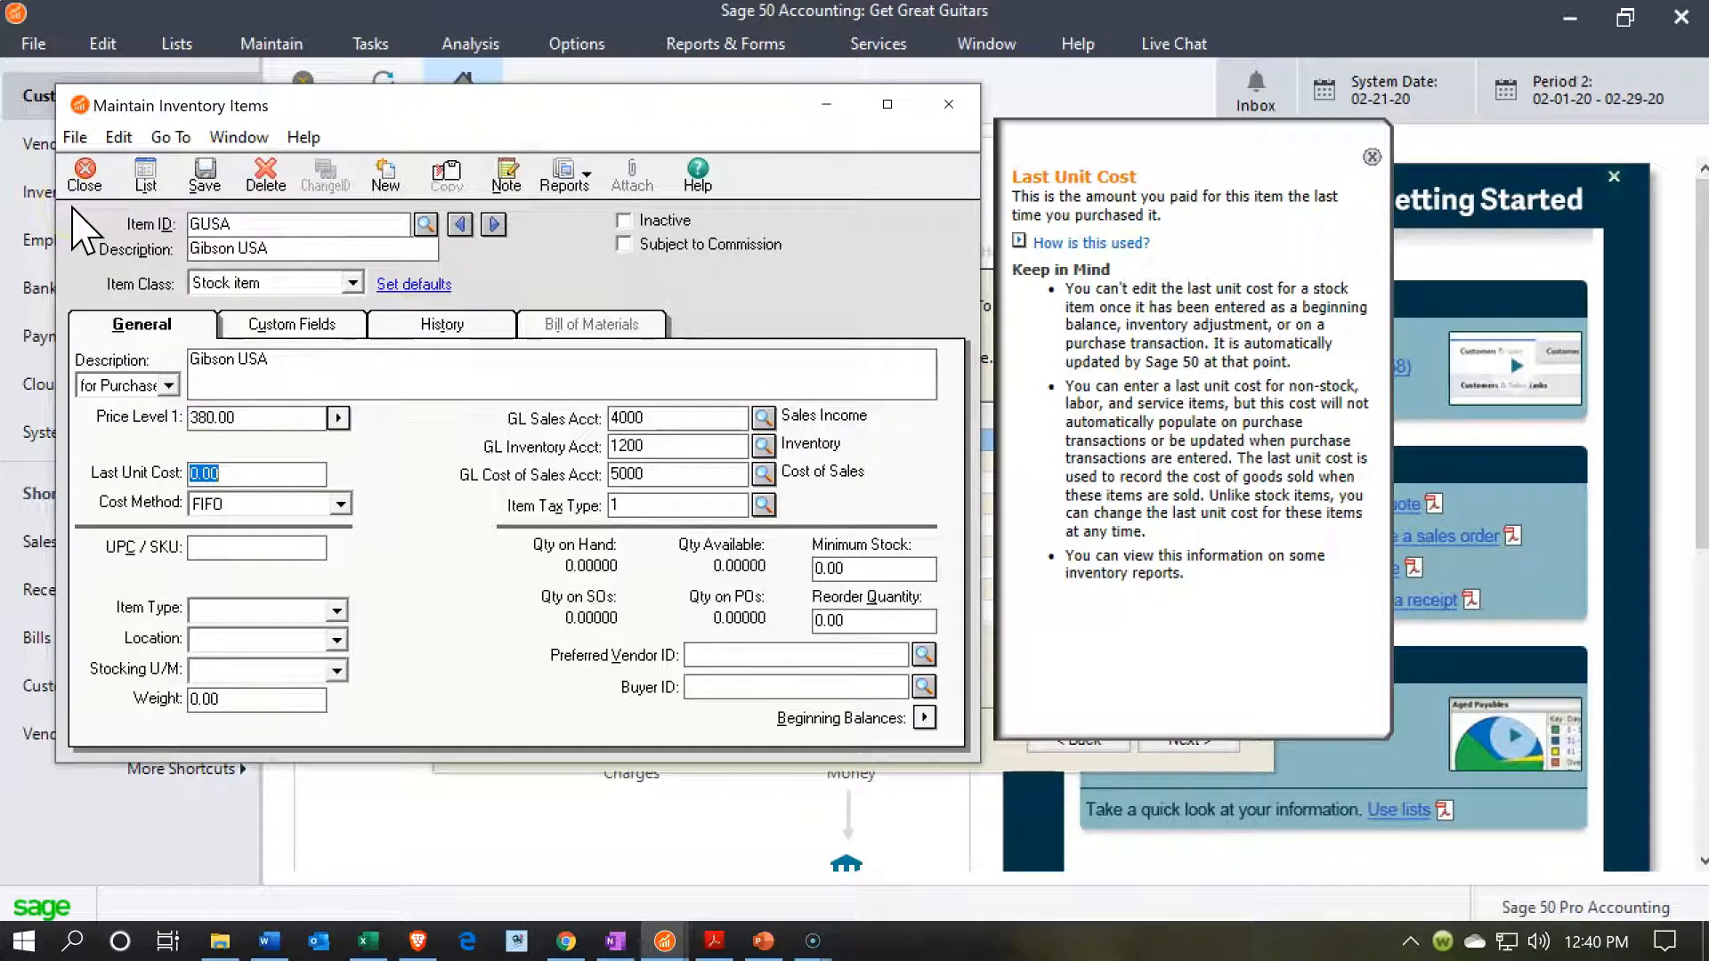
key("Tab")
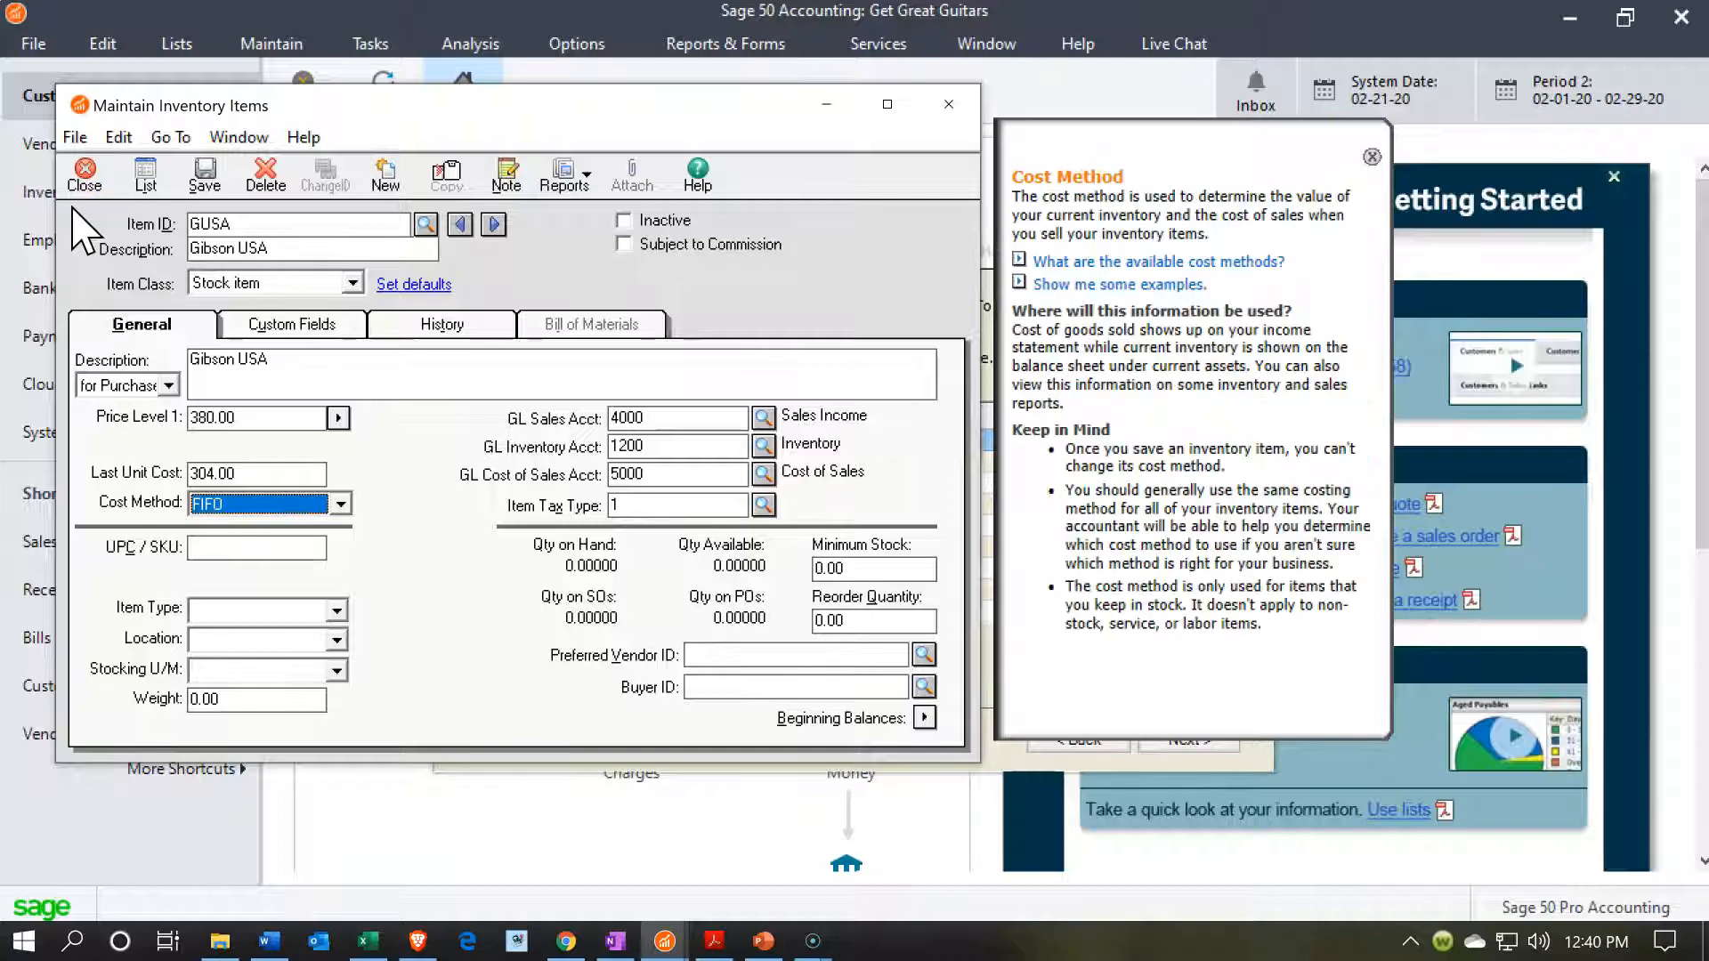
key("Tab")
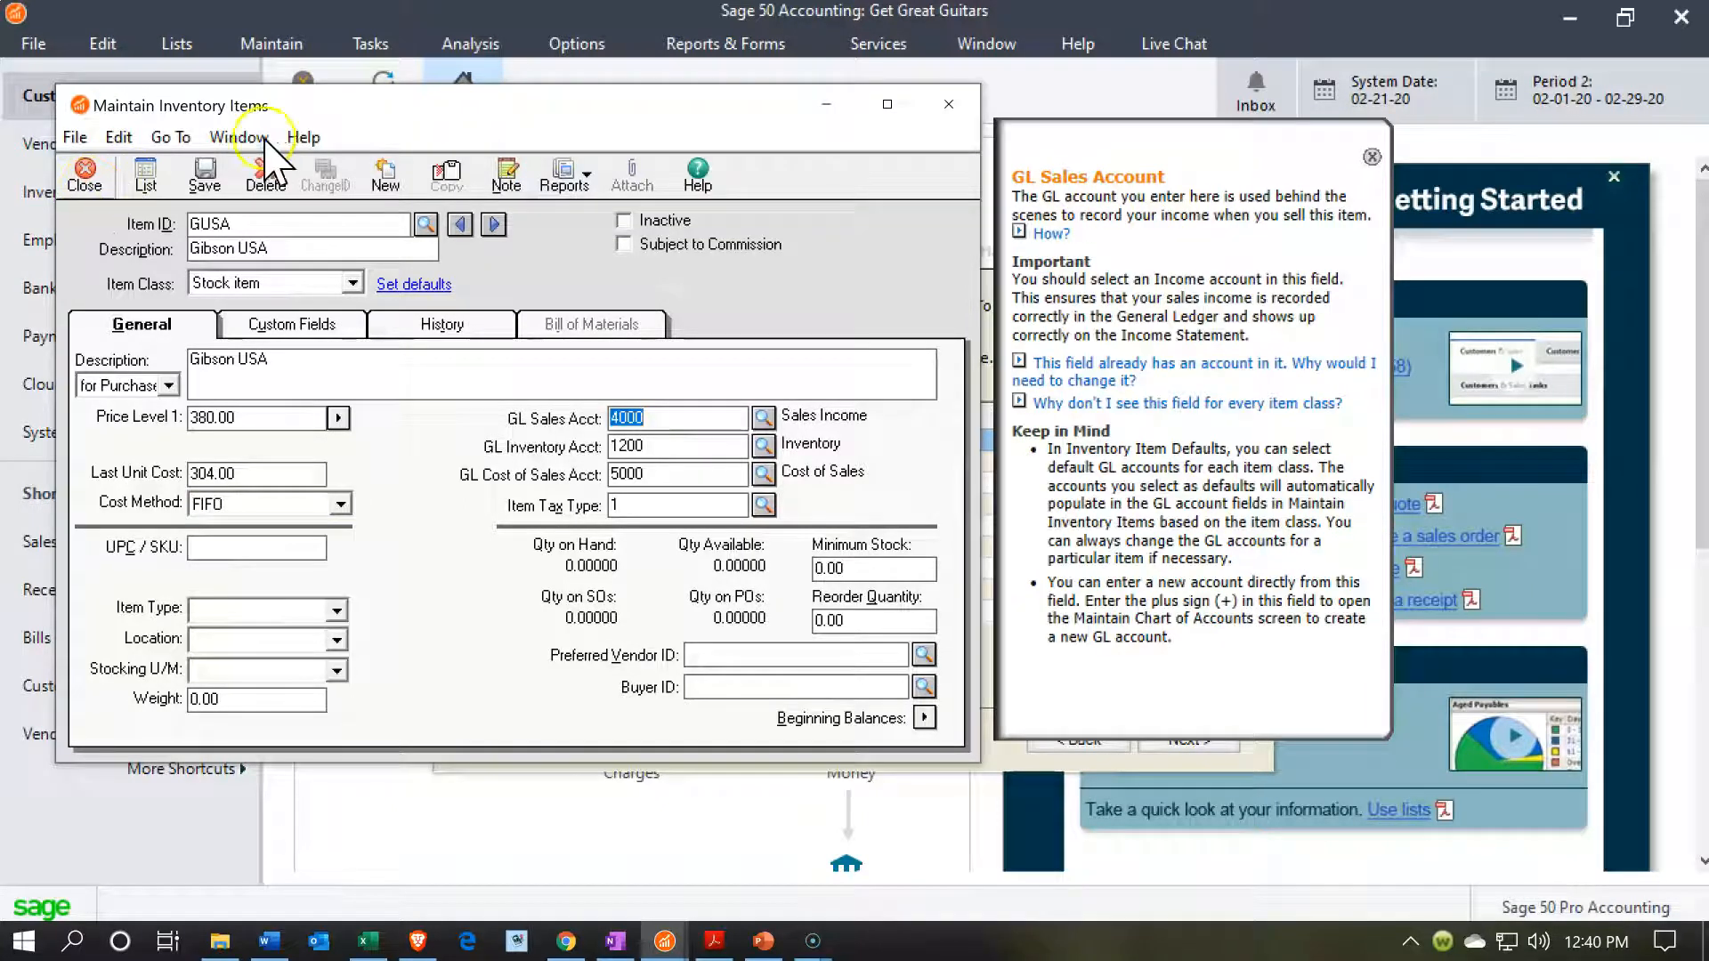
left_click(204, 182)
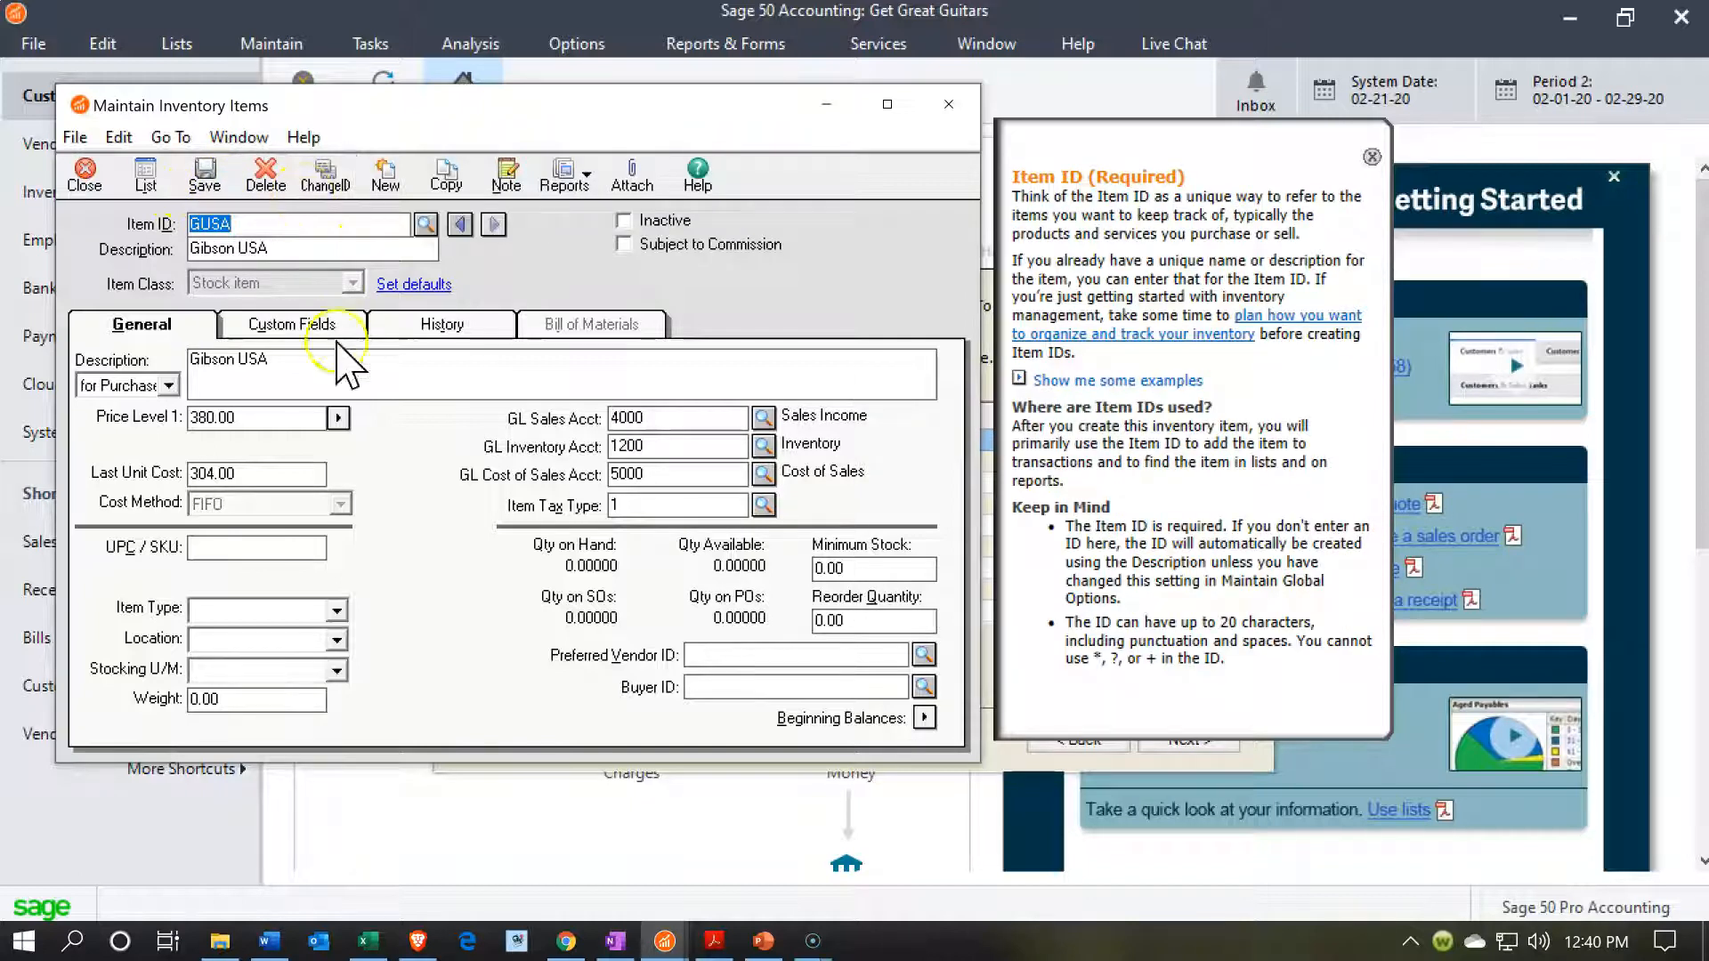
Start a new inventory item with the ID SSB and the description Steinberger Solid-Body.
left_click(384, 176)
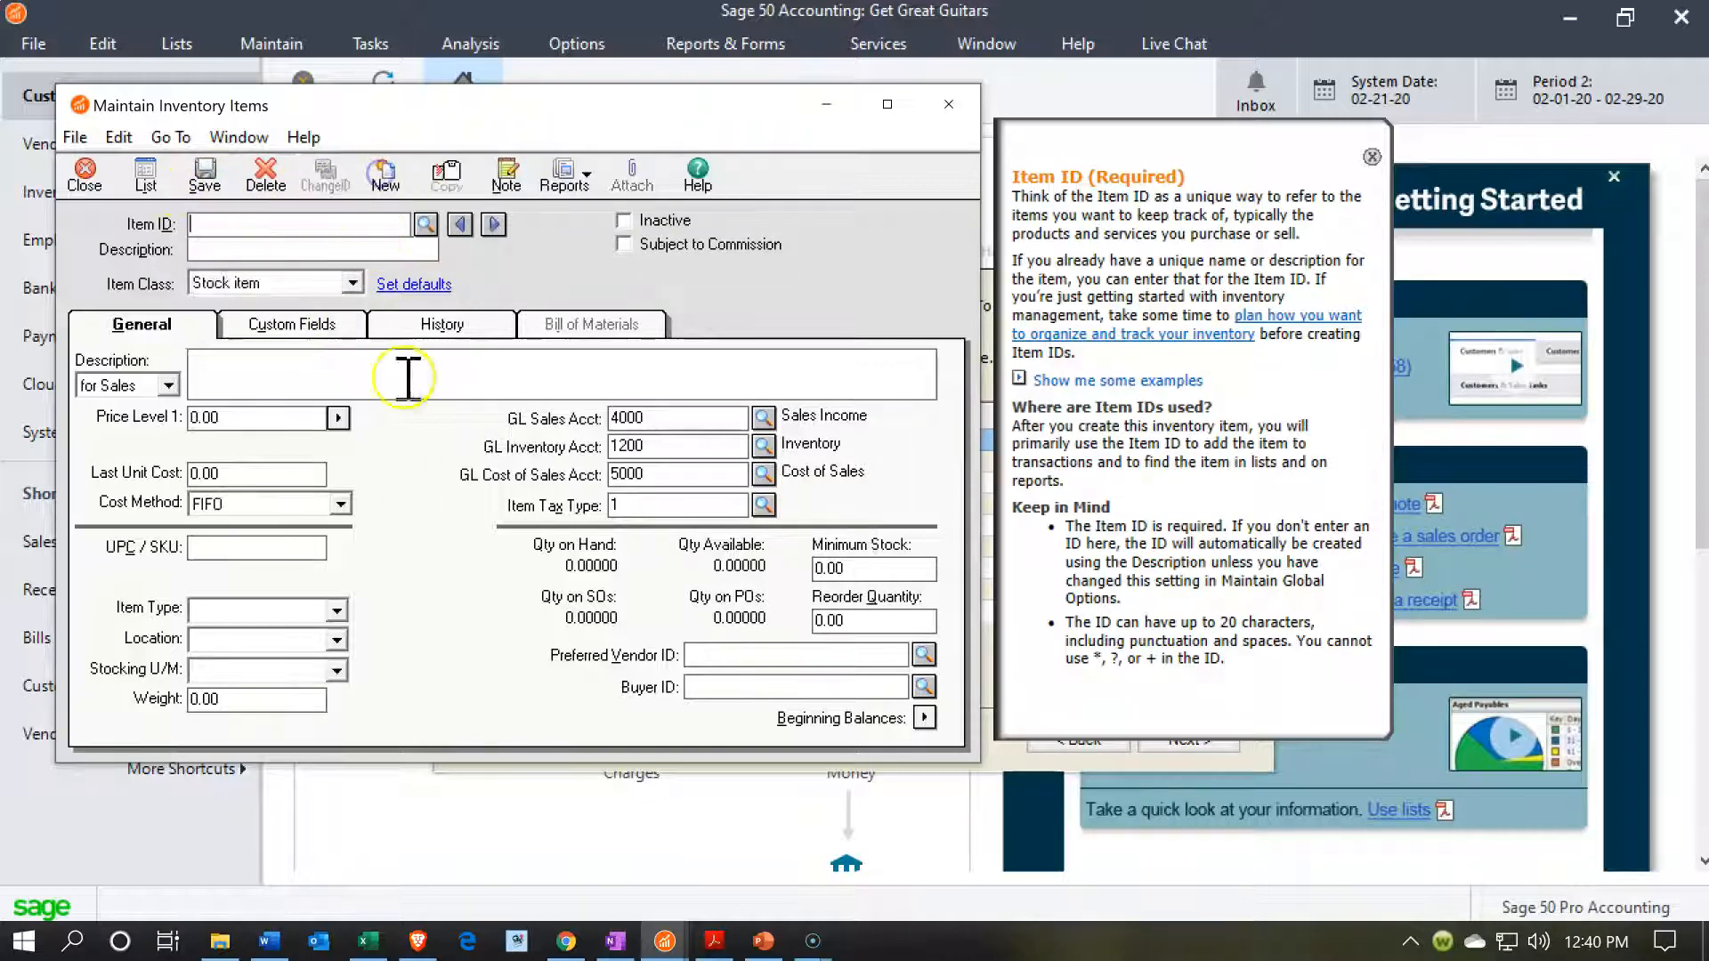
key("alt+Tab")
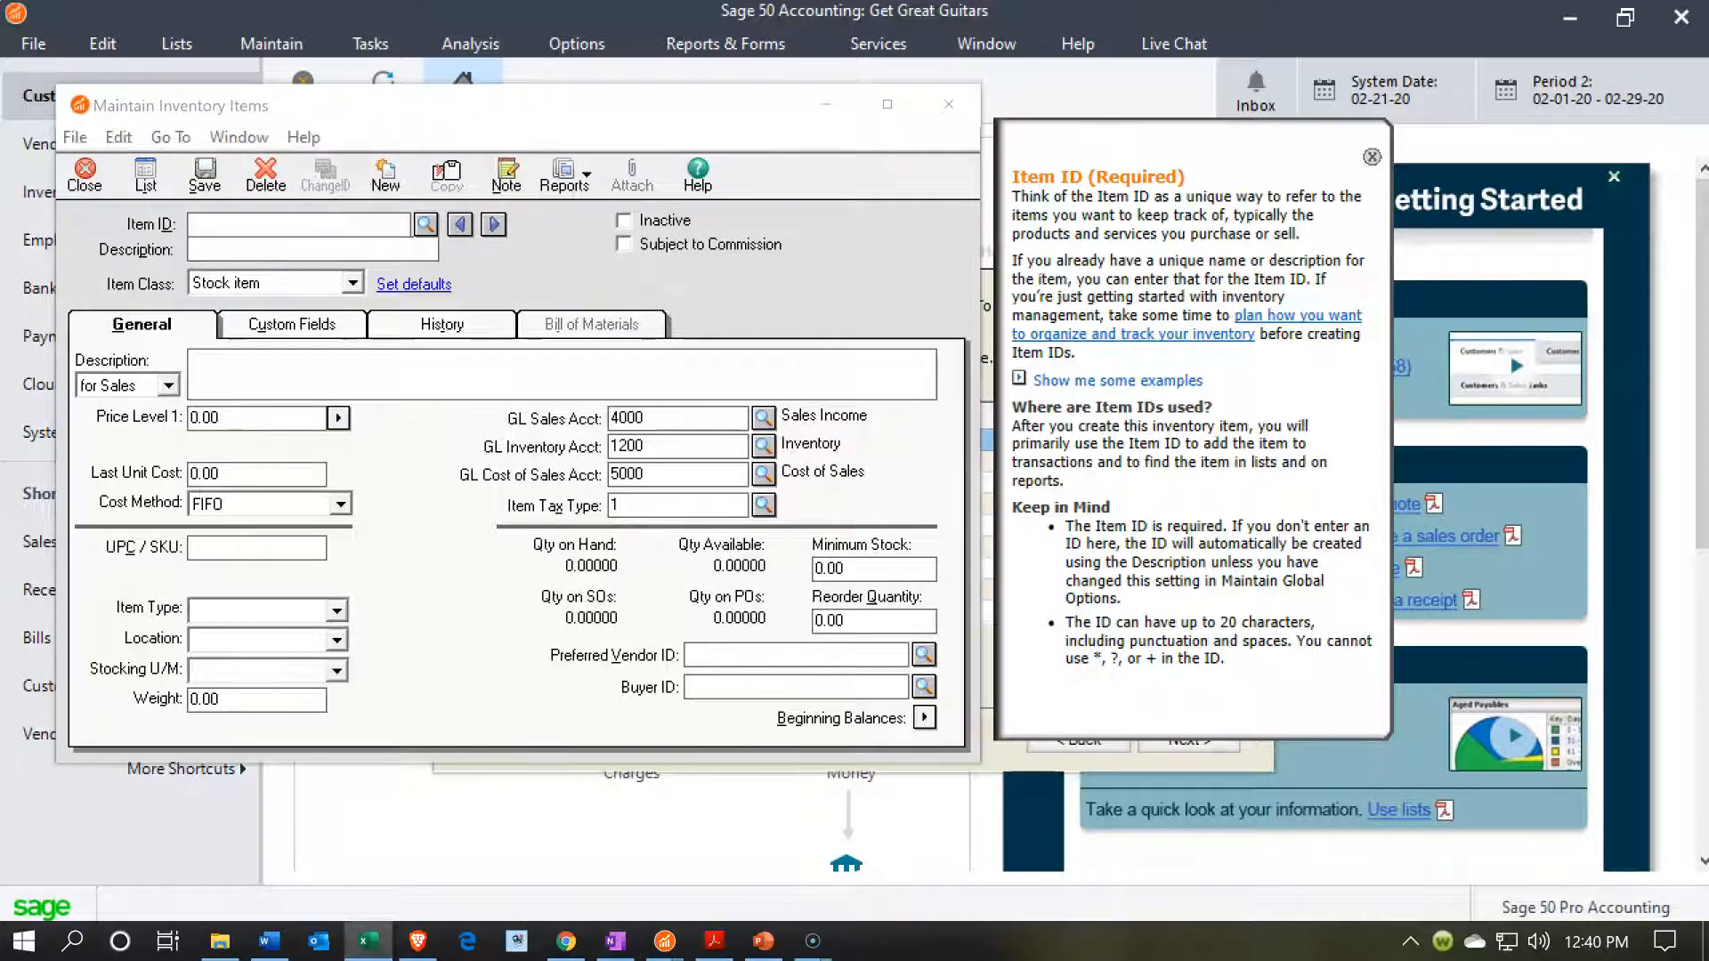
left_click(239, 223)
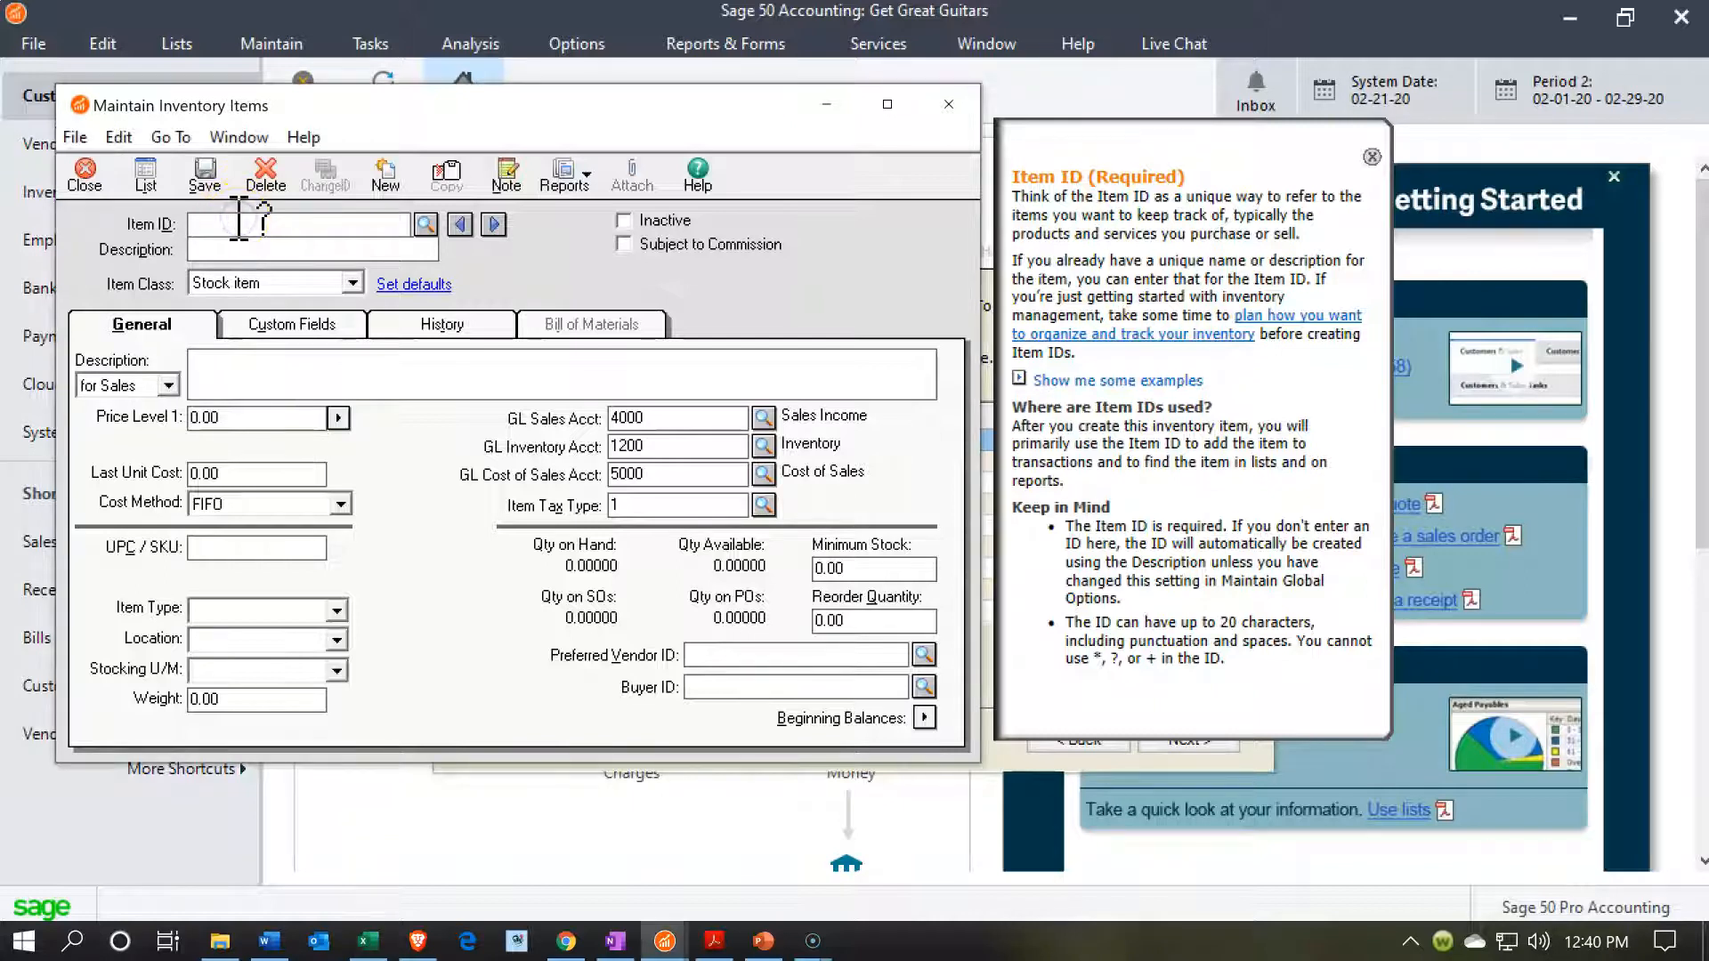
type("SSB")
key("Tab")
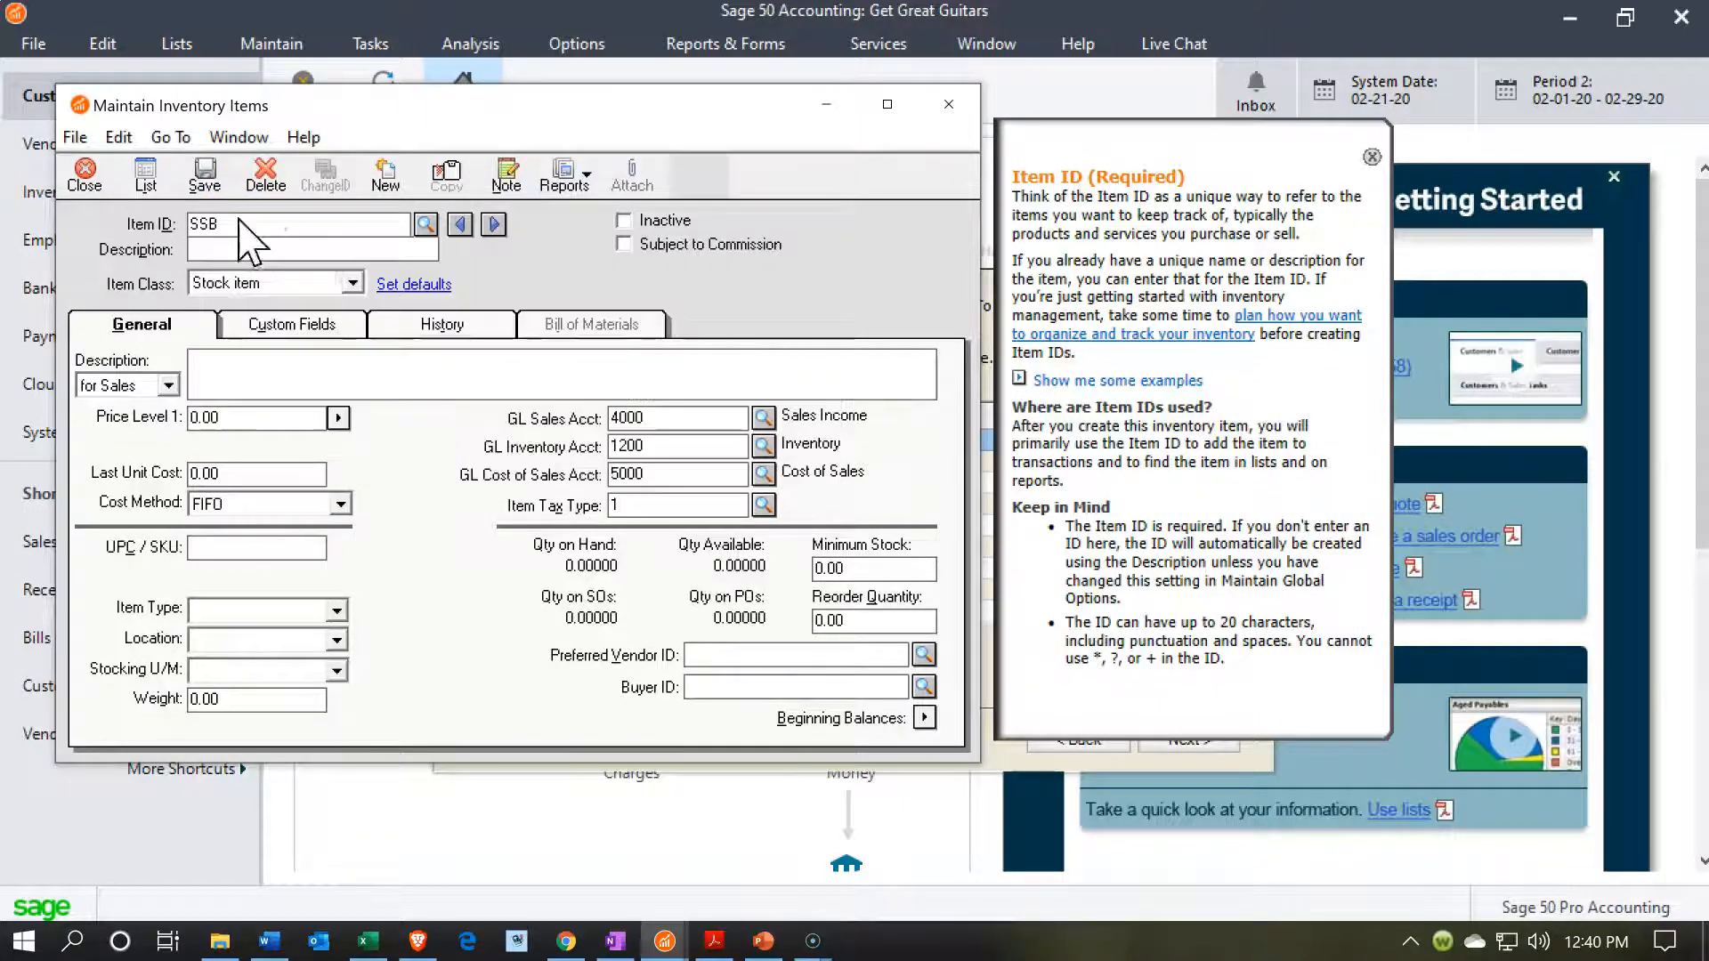
type("Steinberger Solid-Body")
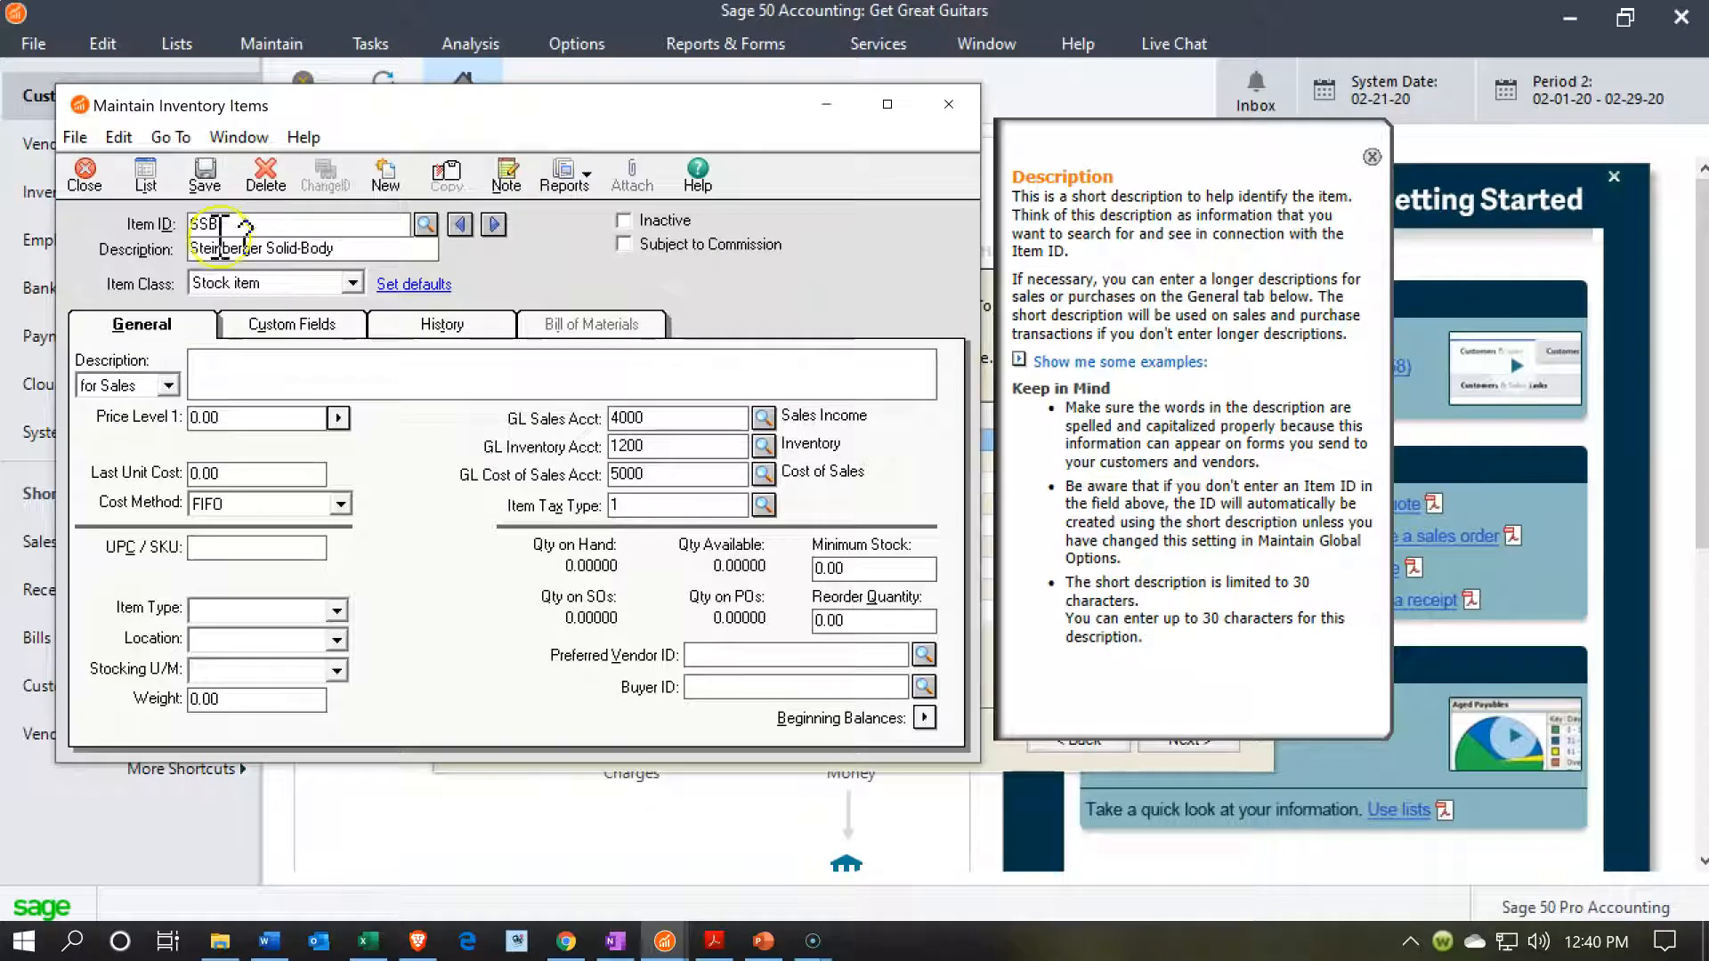
Enter Steinberger Solid-Body as both the sales and the purchases description of the SSB item.
left_click(242, 392)
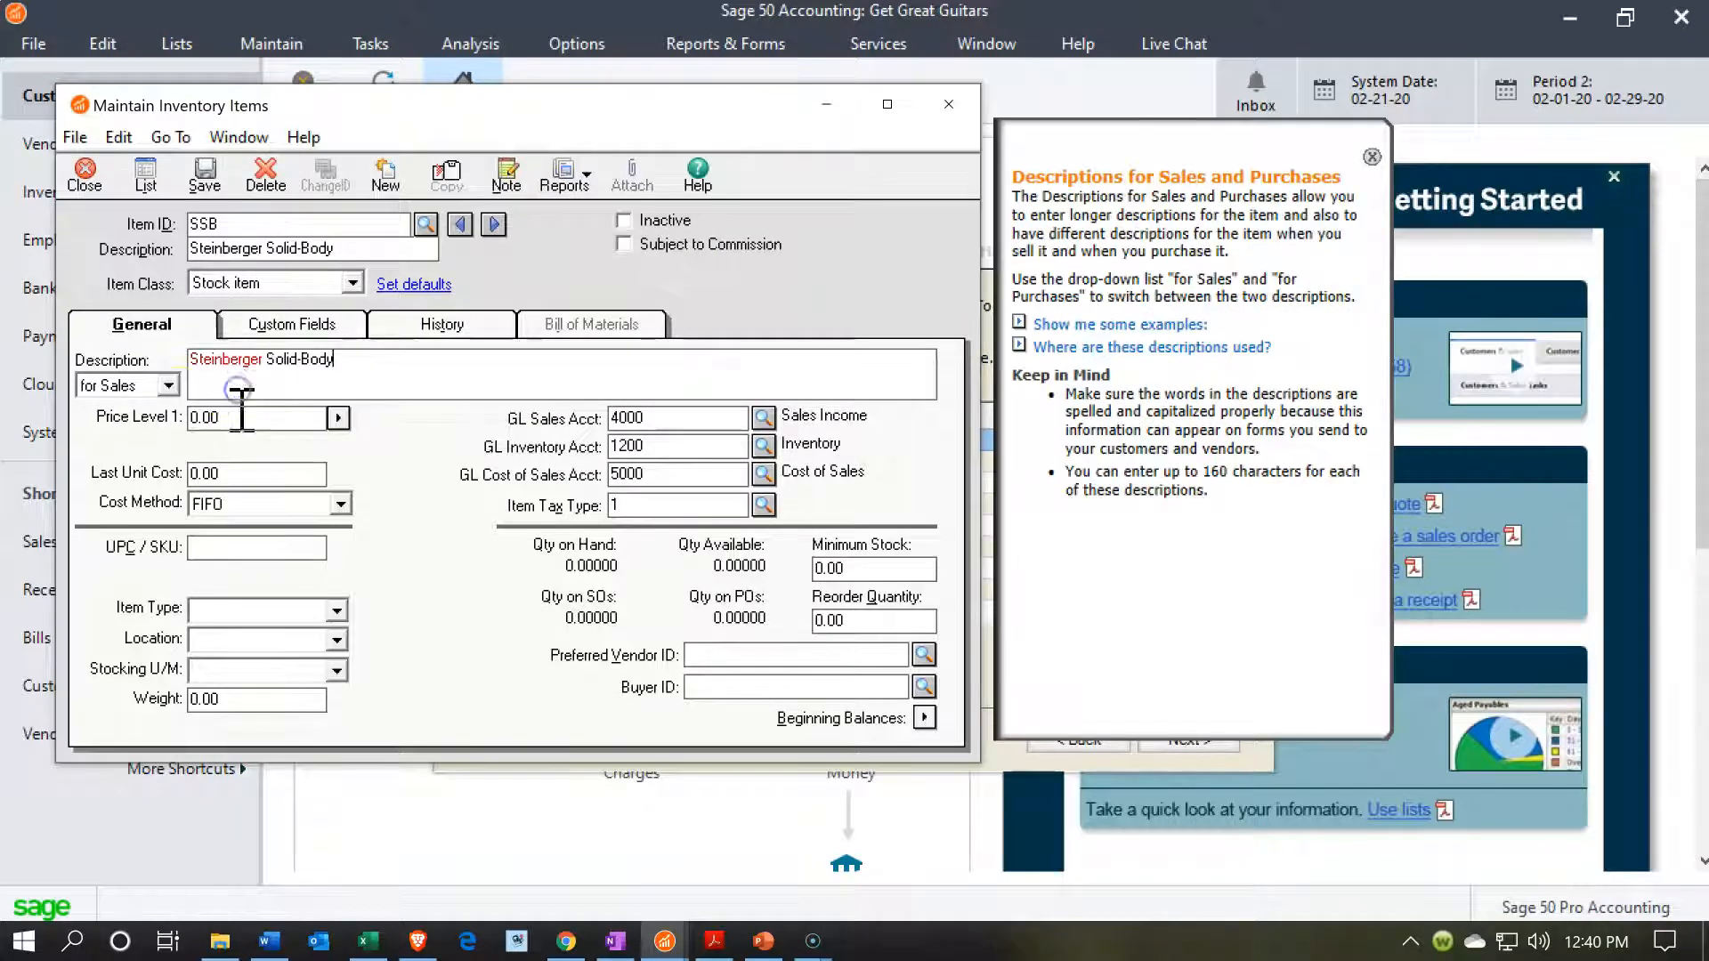
left_click(165, 388)
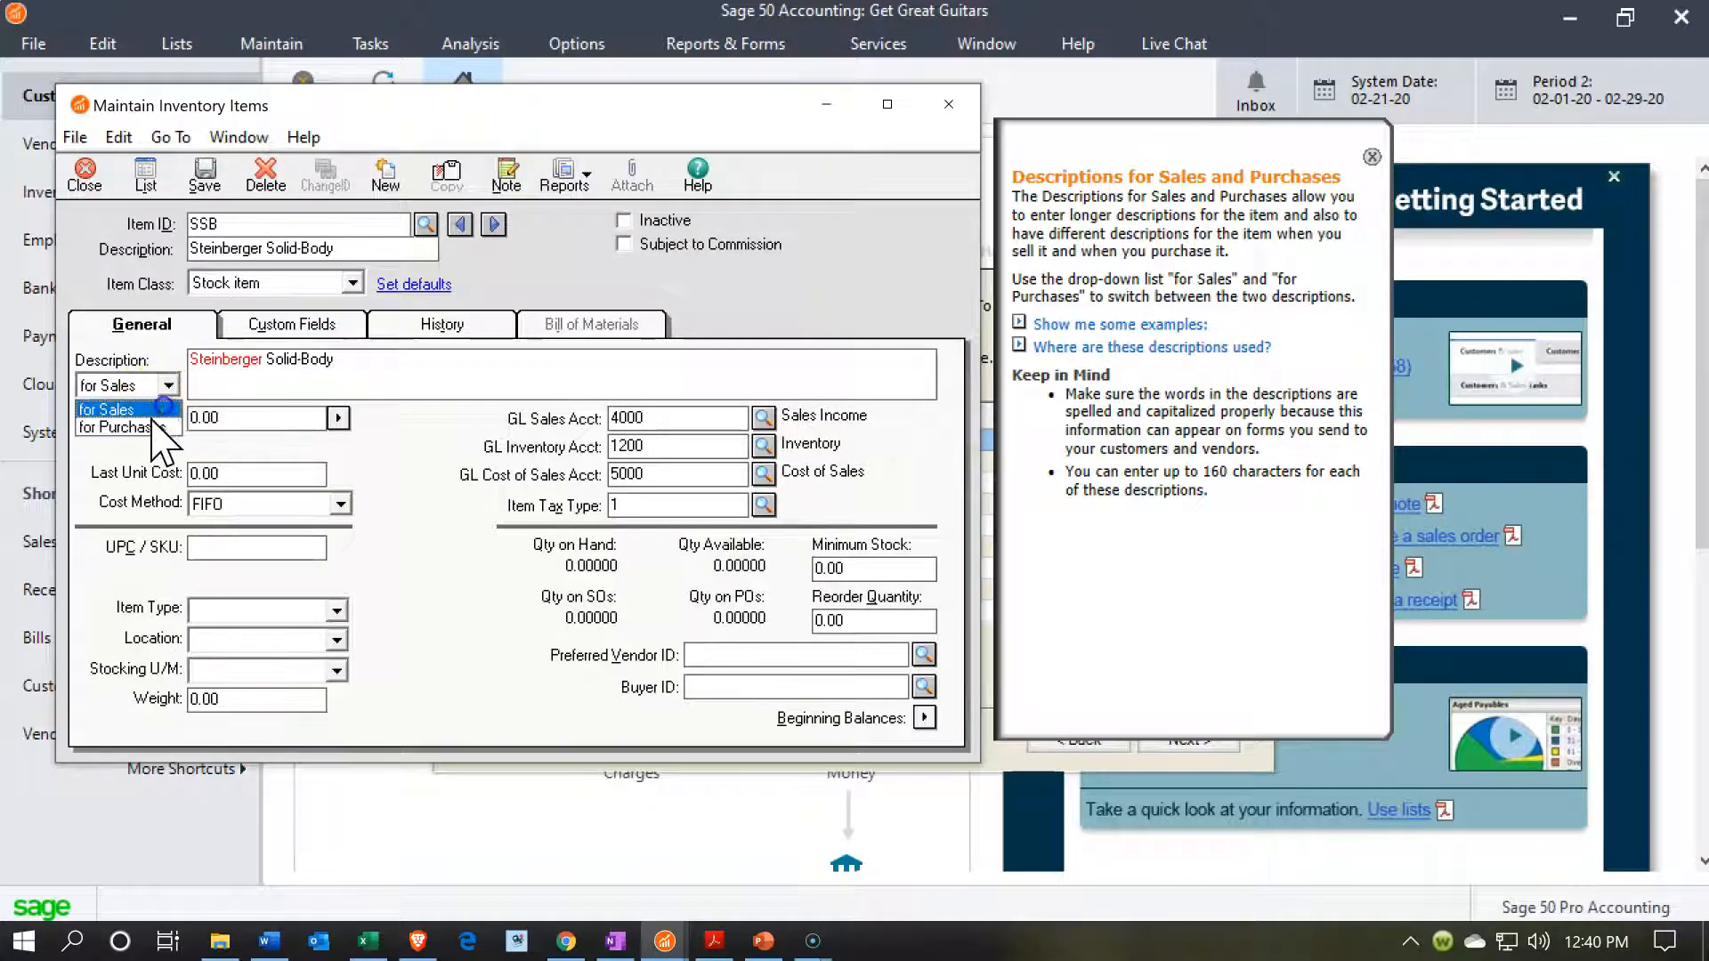
left_click(152, 422)
left_click(223, 378)
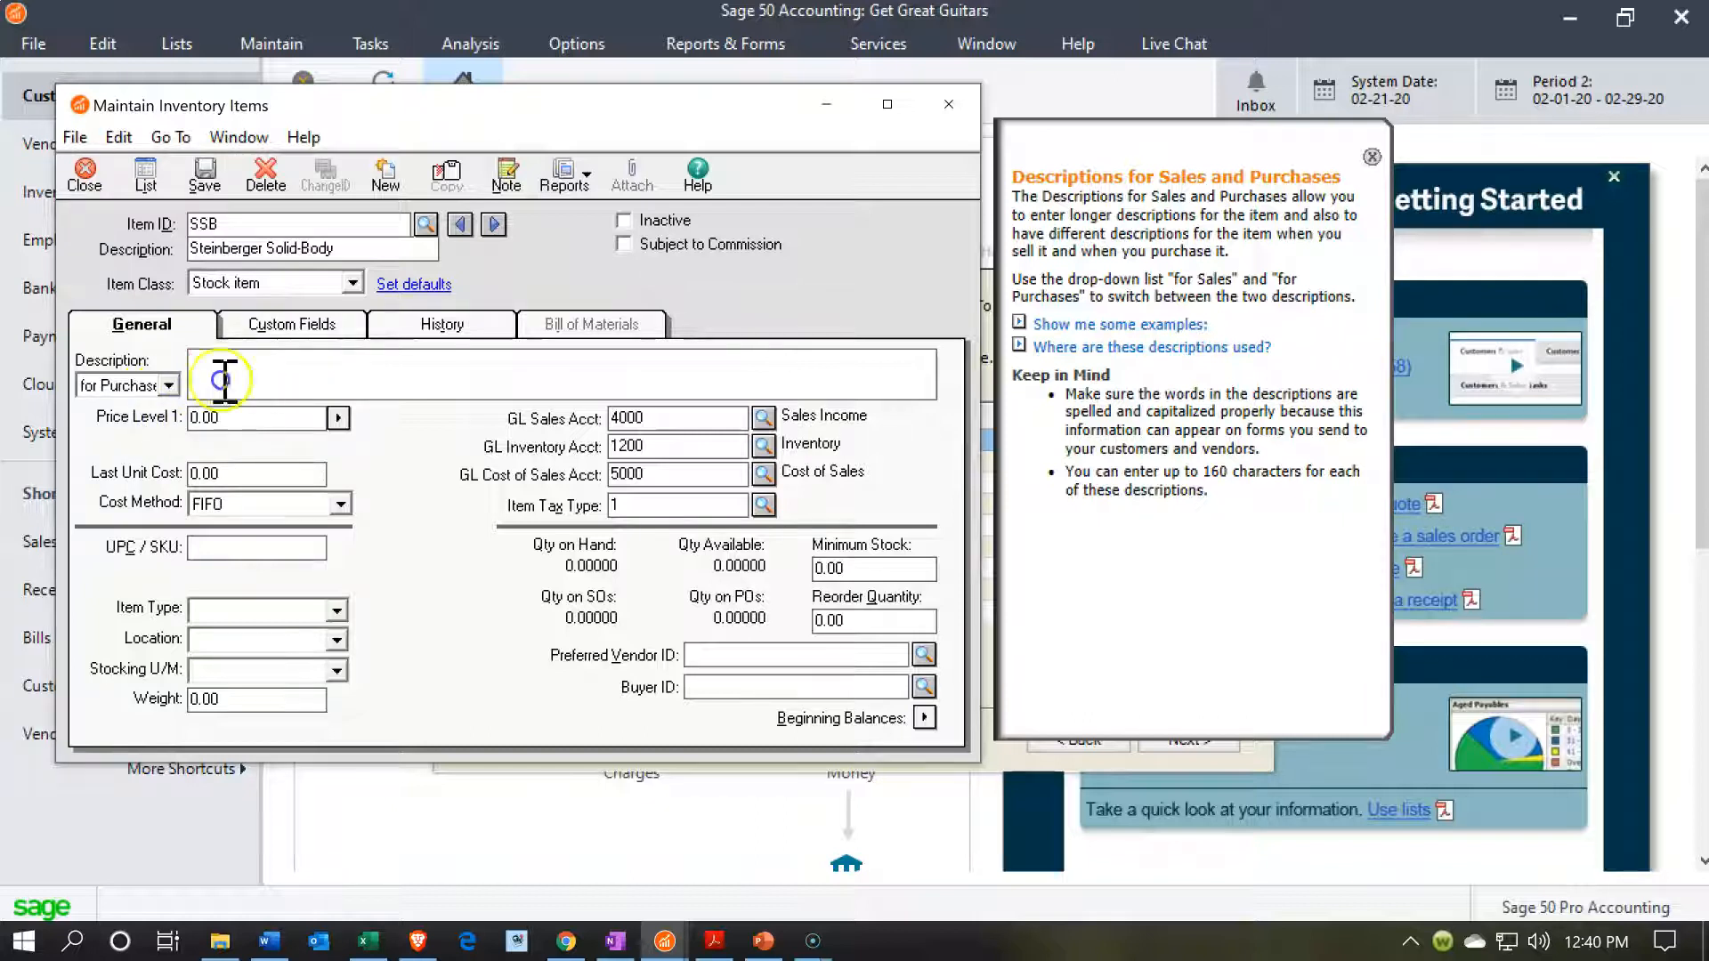
key("Tab")
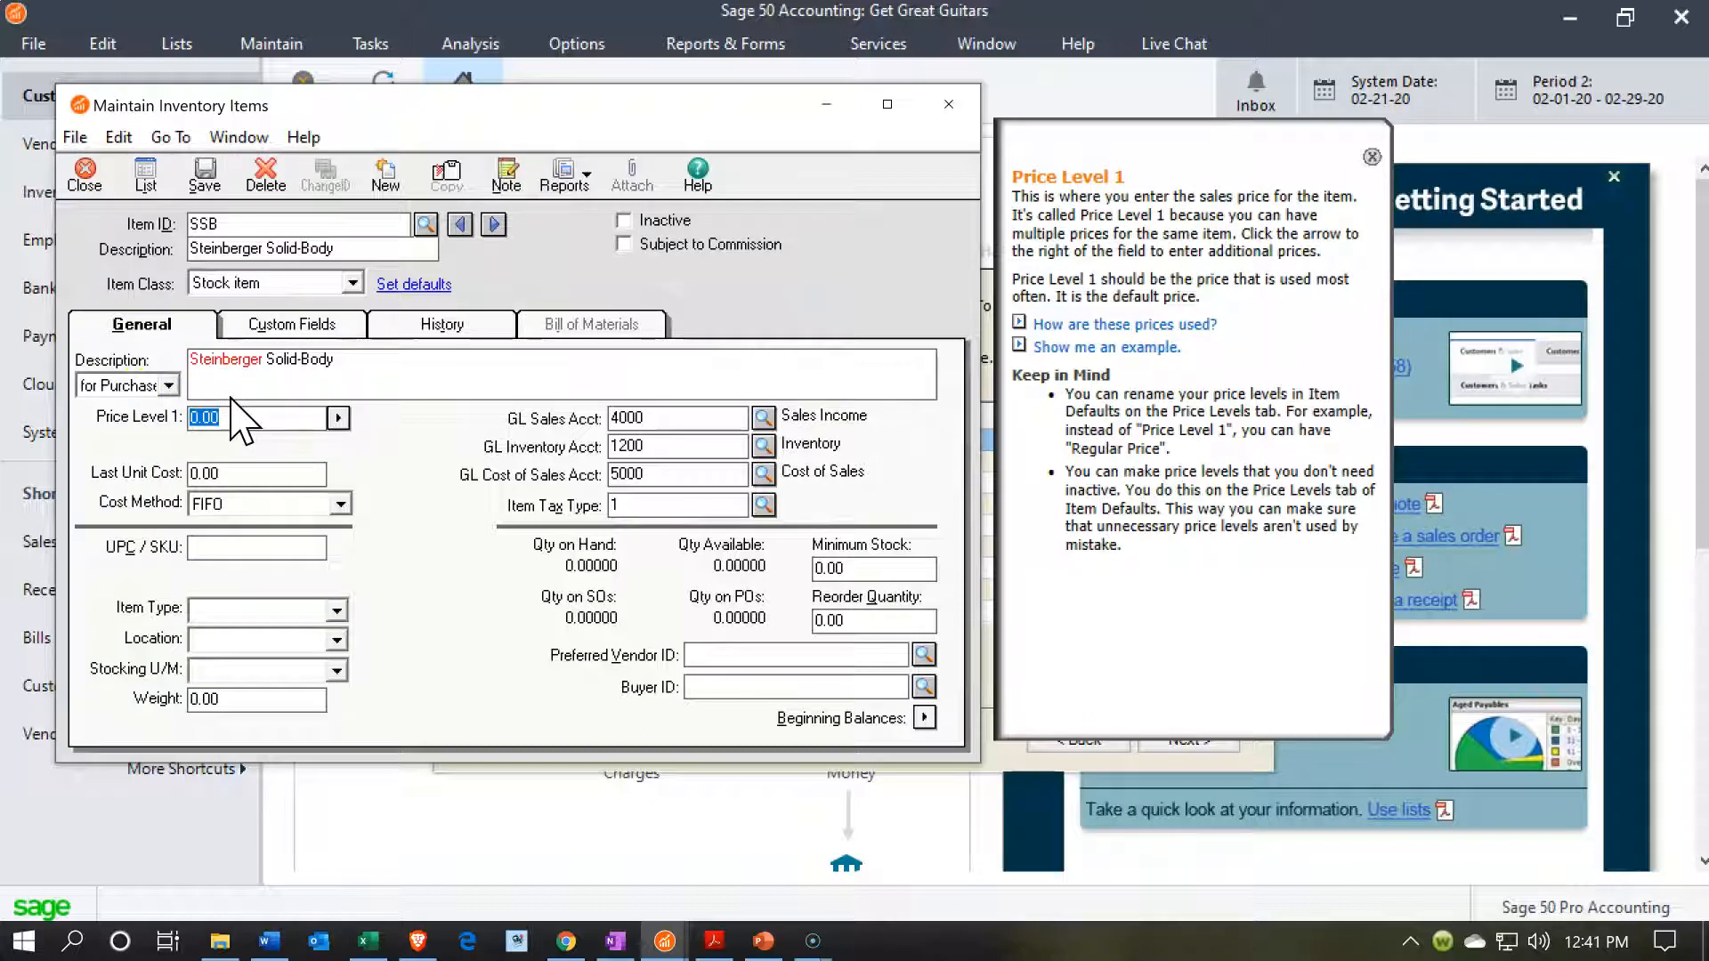
Set the SSB item's Price Level 1 to 410 and its last unit cost to 328, and save the item.
type("410")
key("Tab")
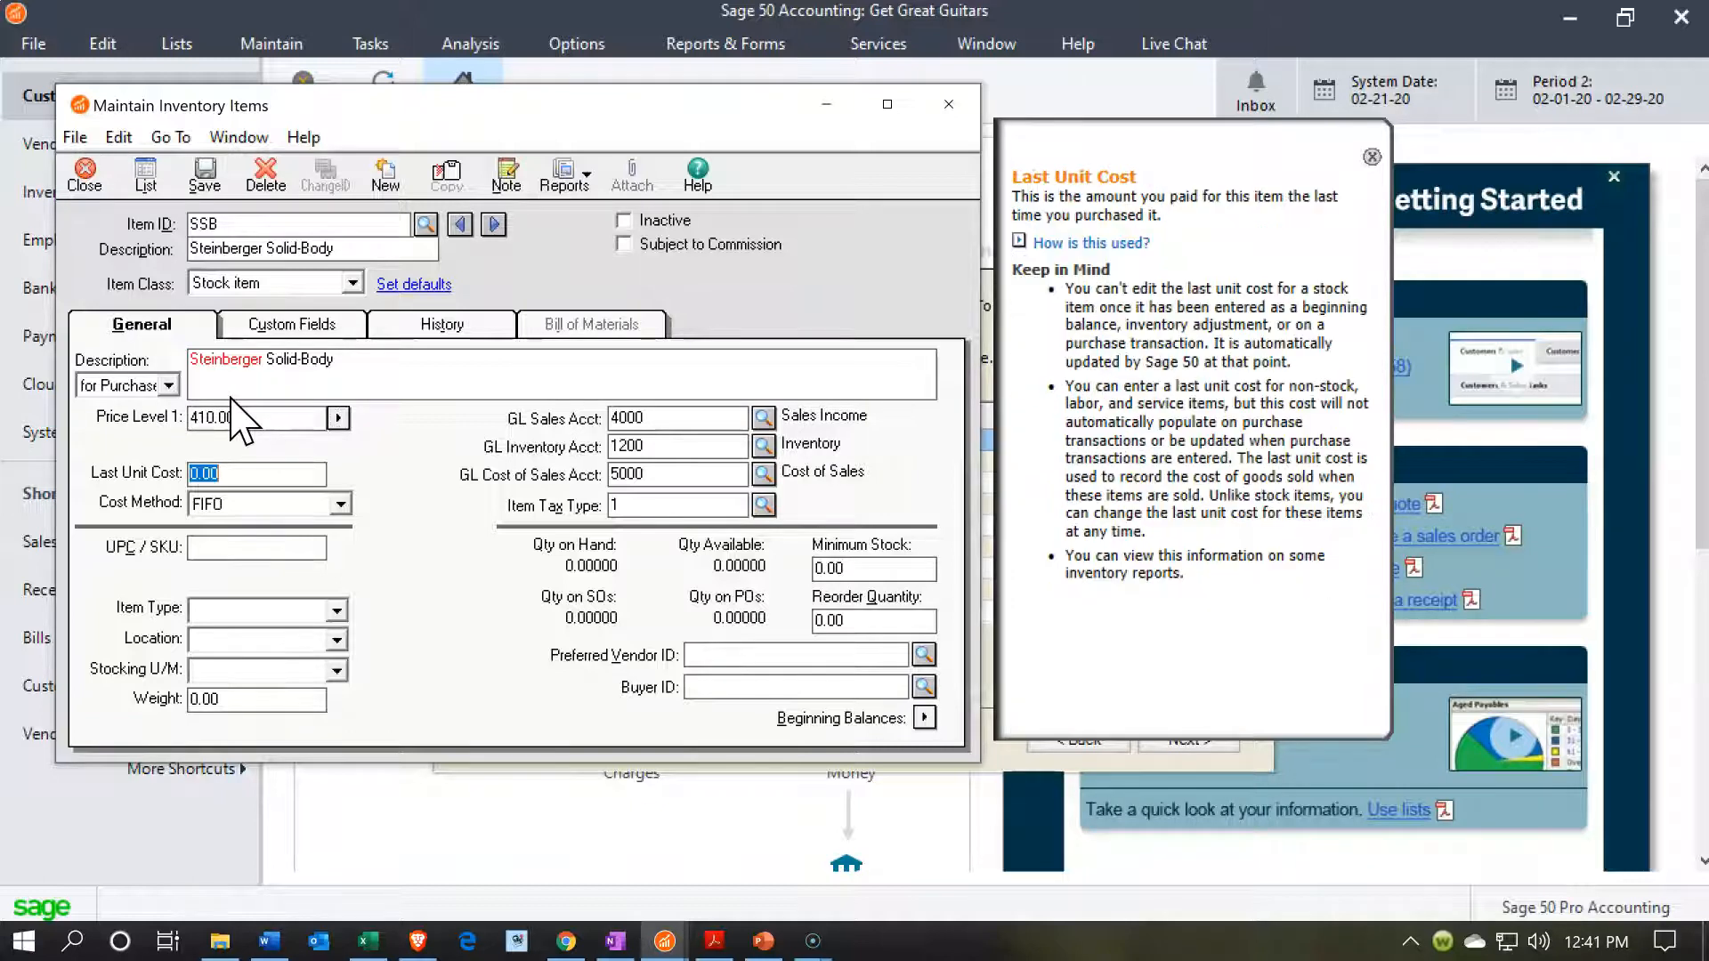
type("328")
key("Tab")
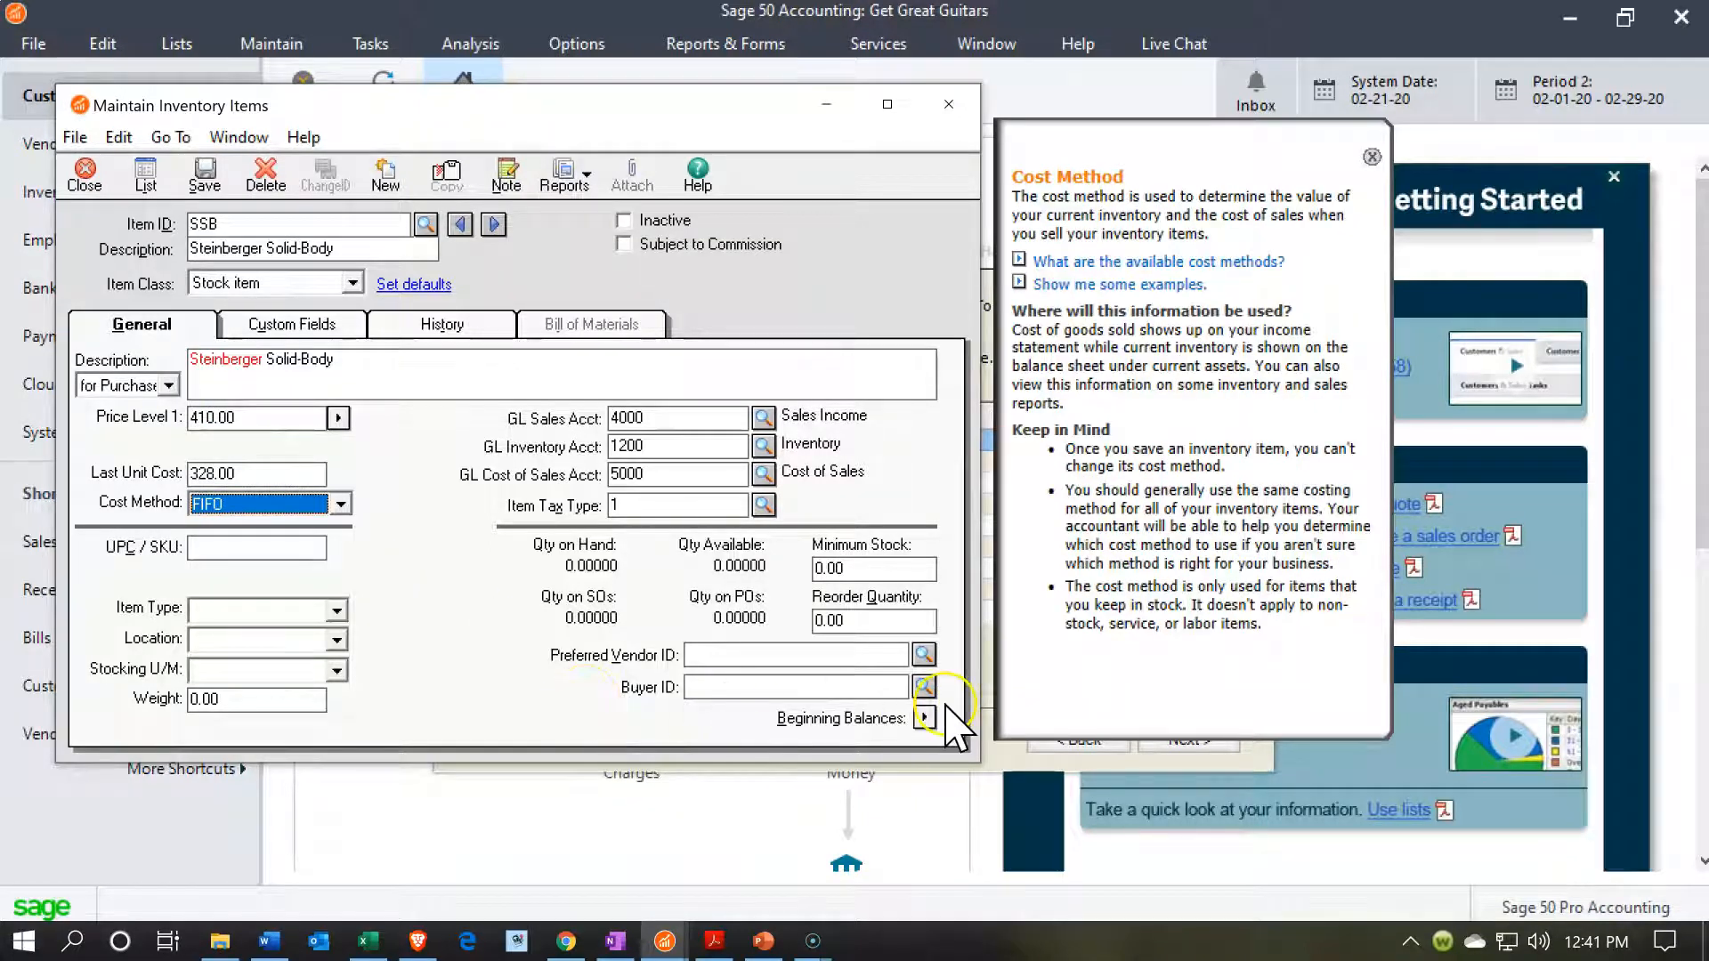
left_click(205, 183)
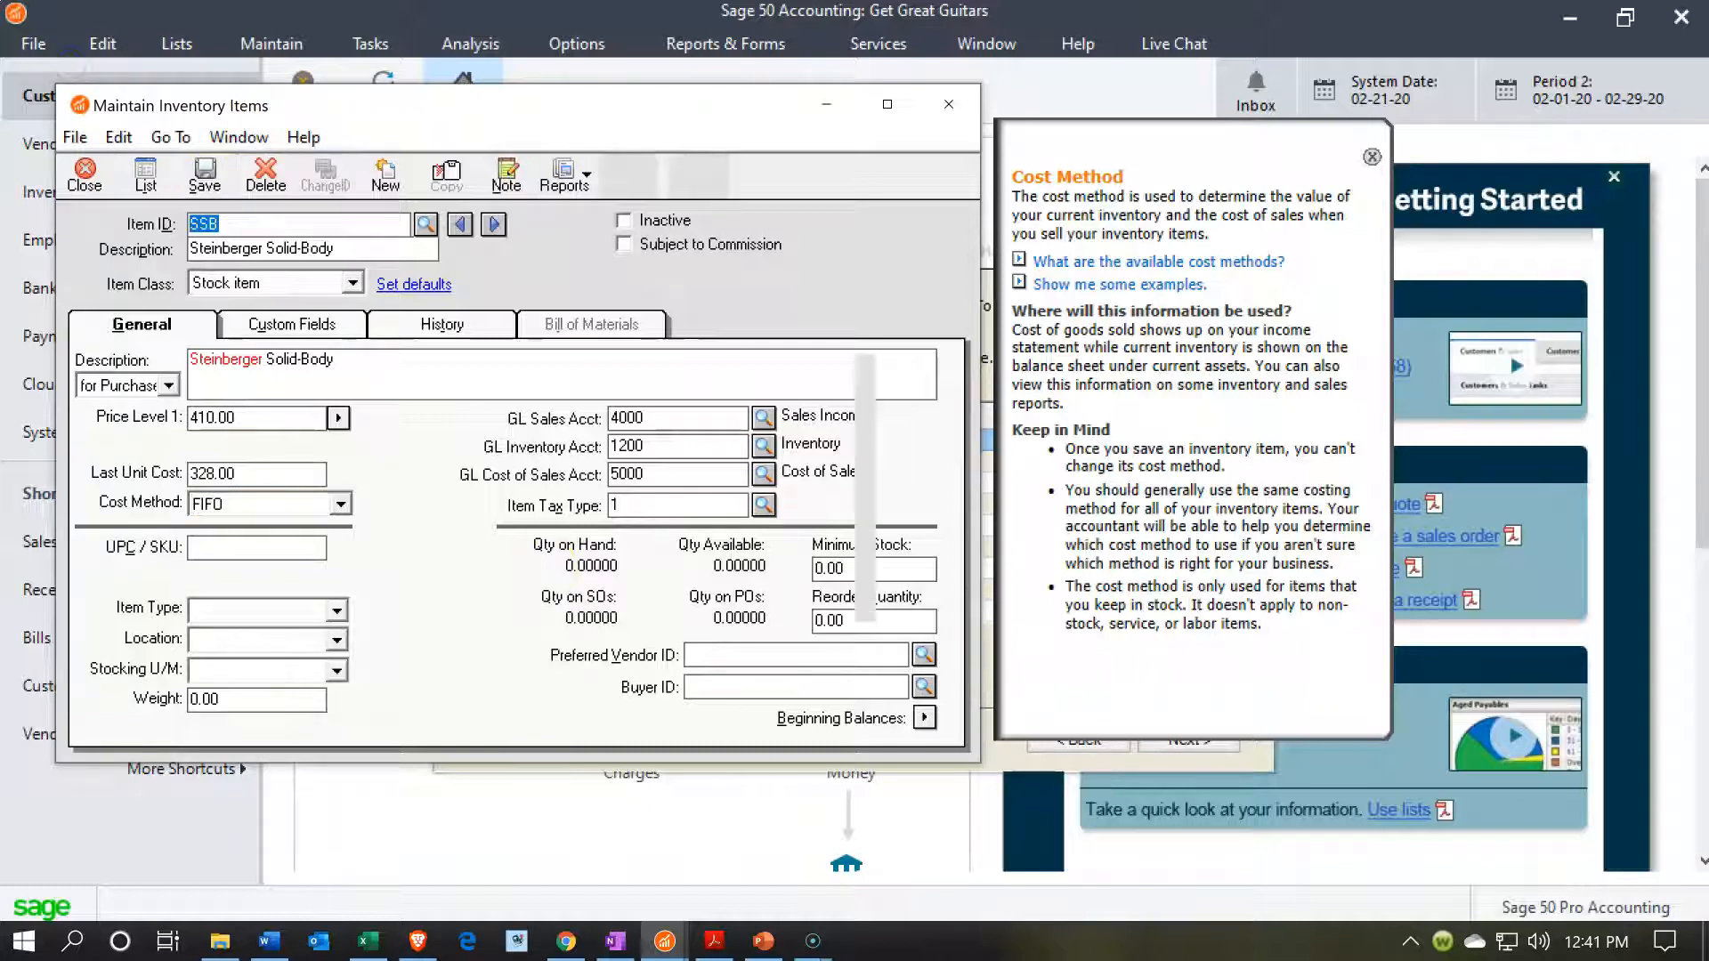
Record the inventory beginning balance of ER (Epiphone Riviera) as quantity 1 at a unit cost of 440.
left_click(924, 717)
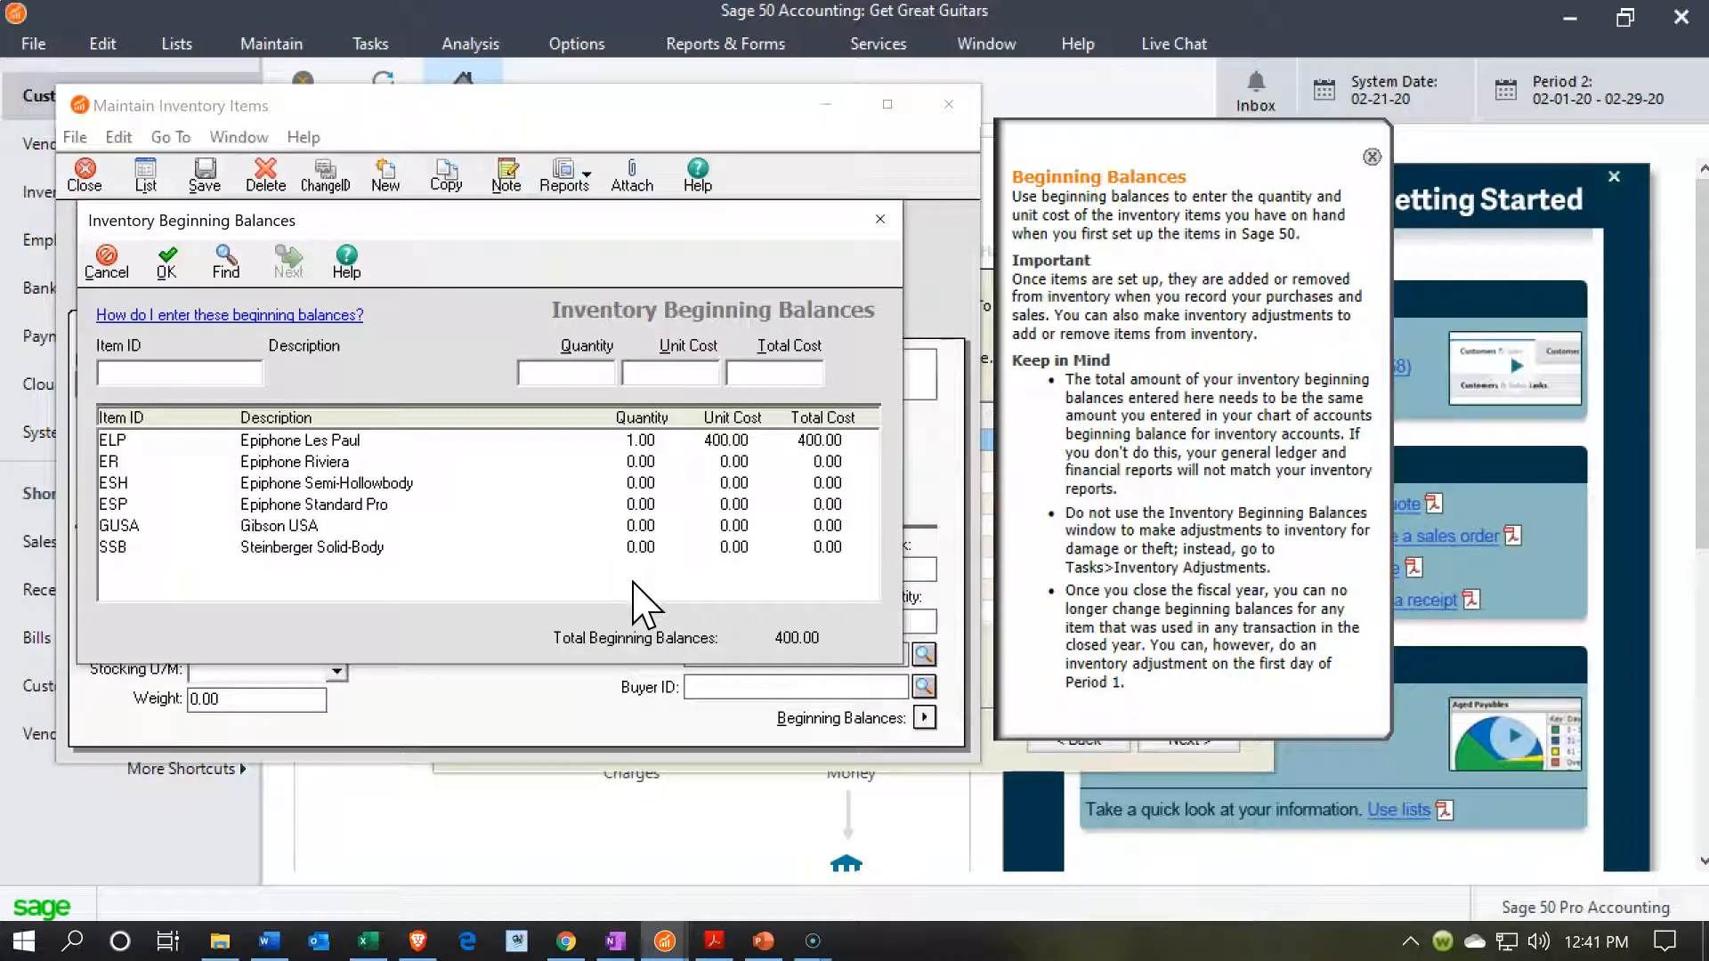
left_click(307, 463)
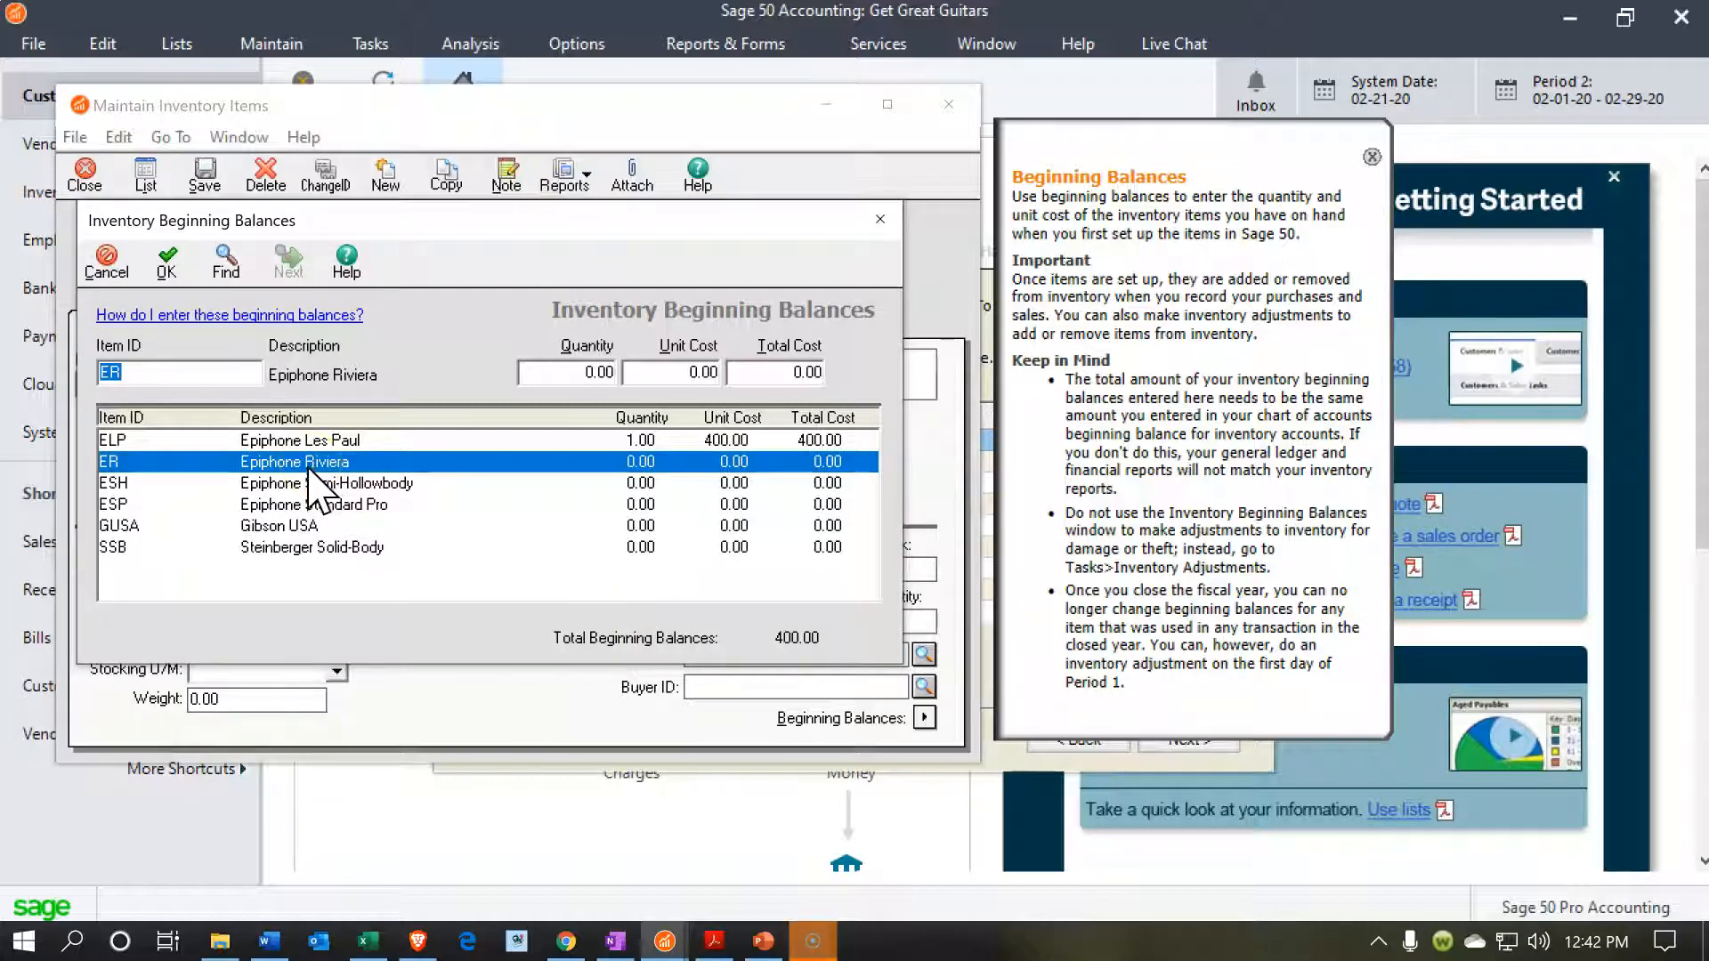
key("alt+Tab")
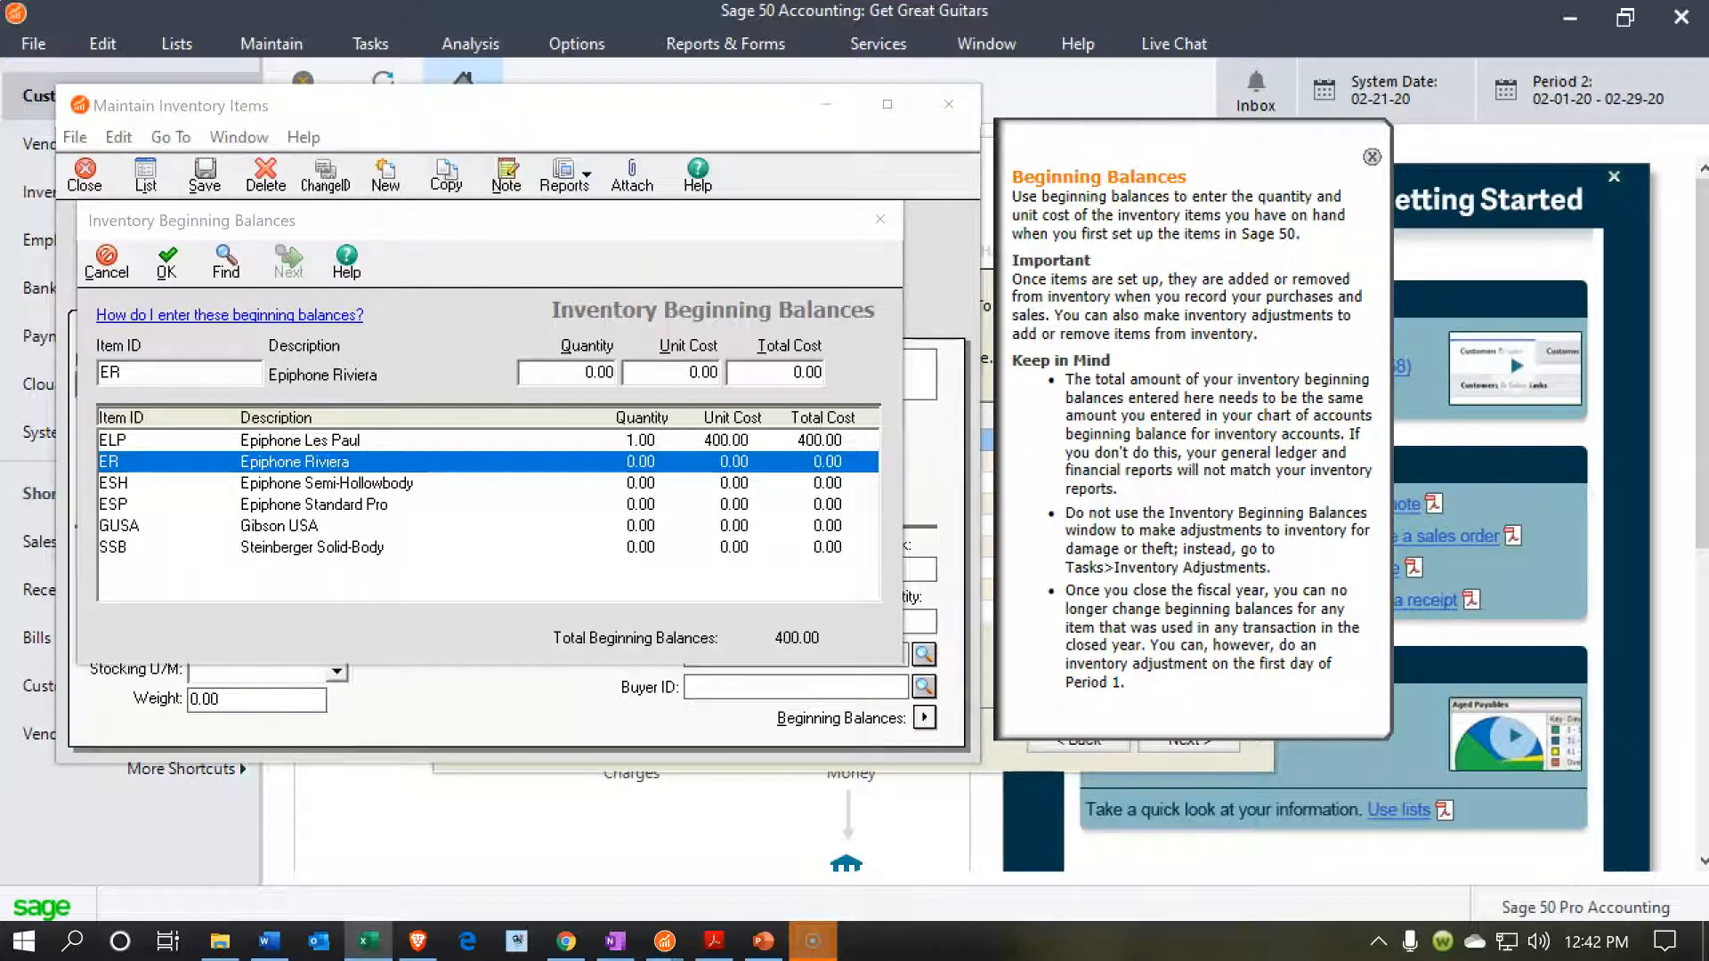
left_click(577, 372)
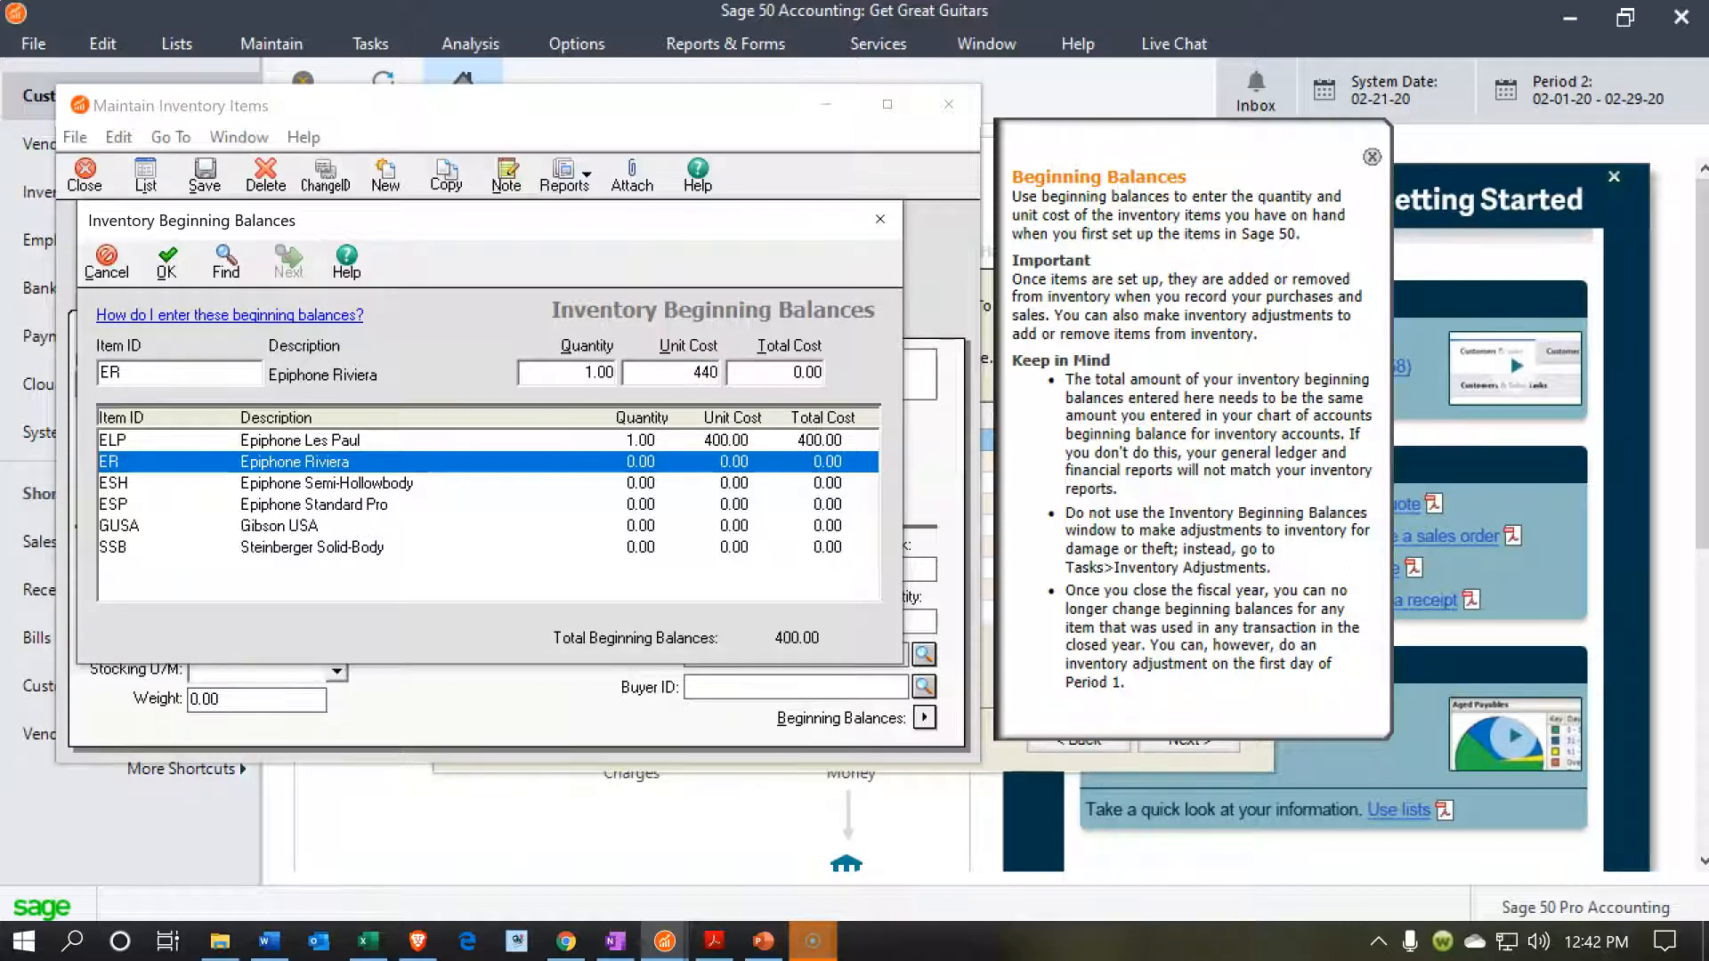
key("Tab")
key("Return")
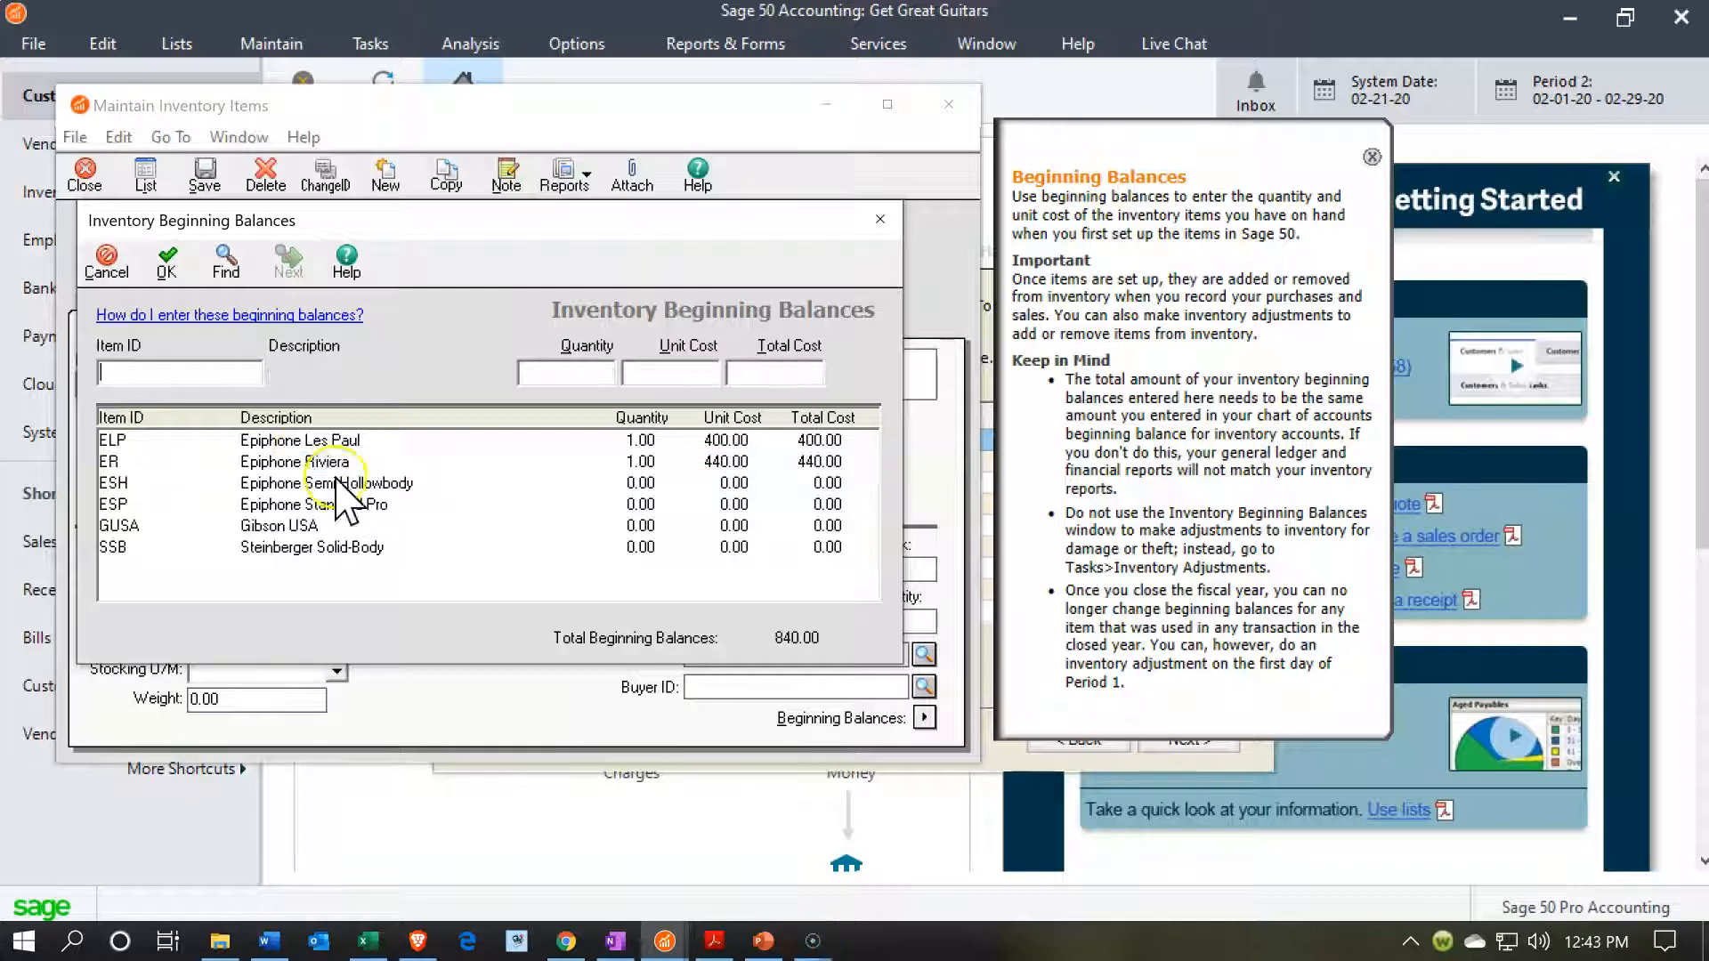
Enter a beginning balance of quantity 2 at a unit cost of 320 for ESH (Epiphone Semi-Hollowbody) and accept the balances.
left_click(271, 485)
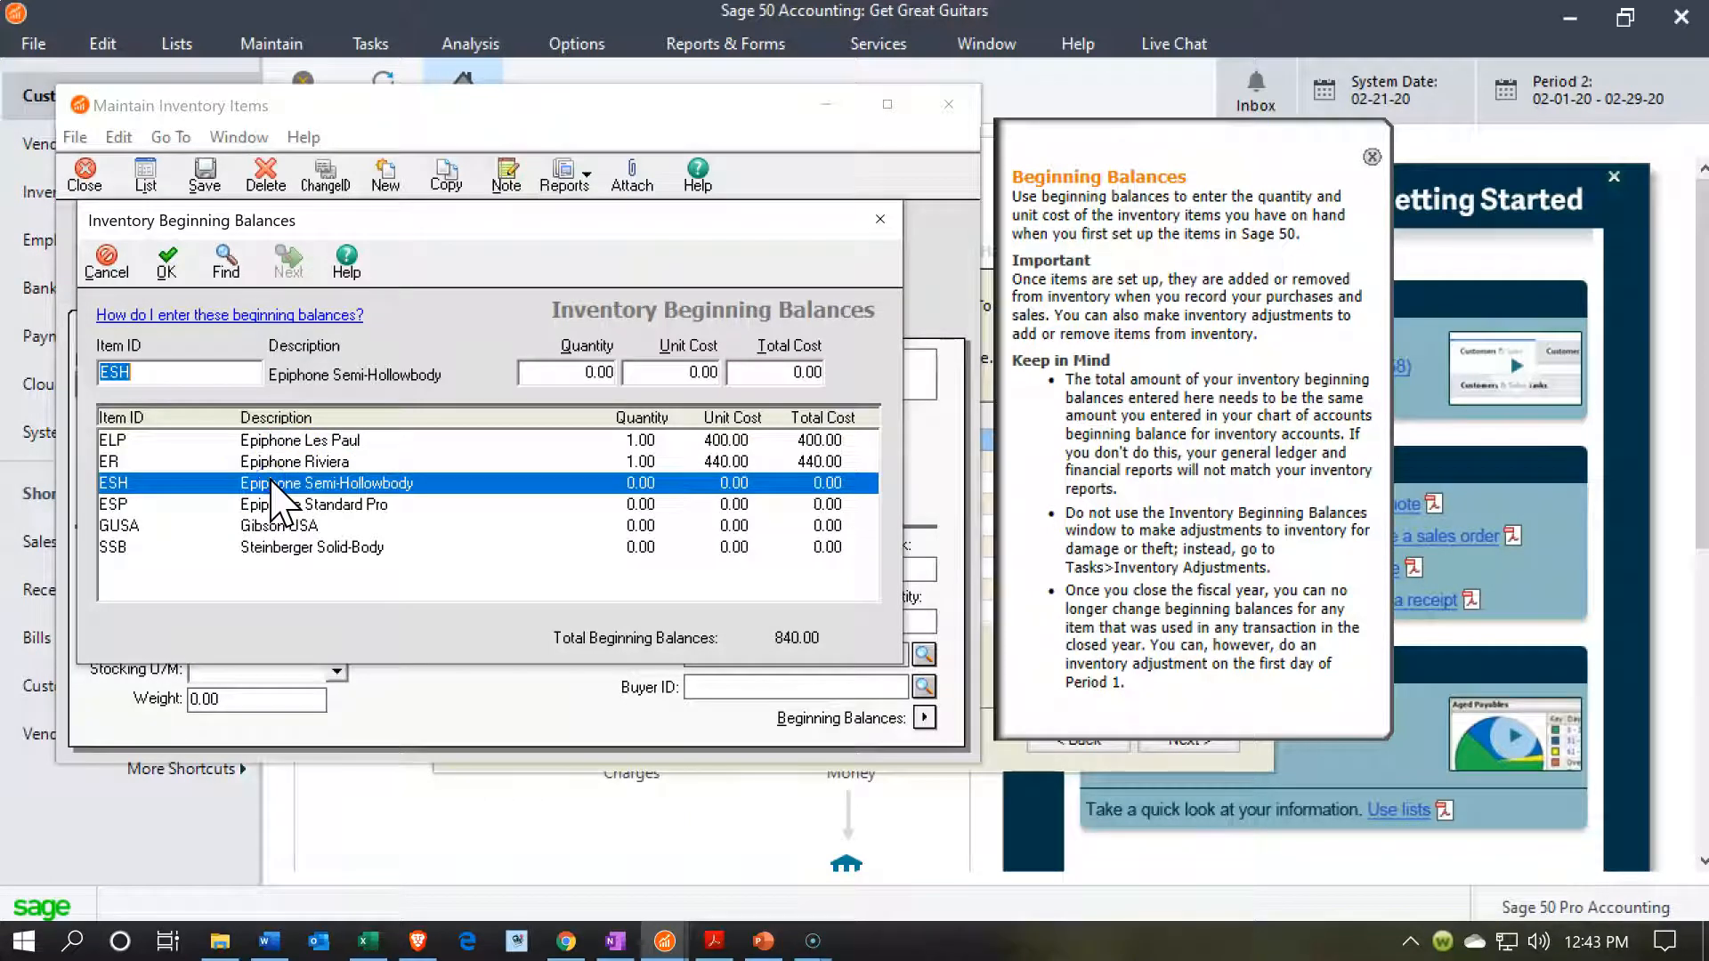
left_click(564, 374)
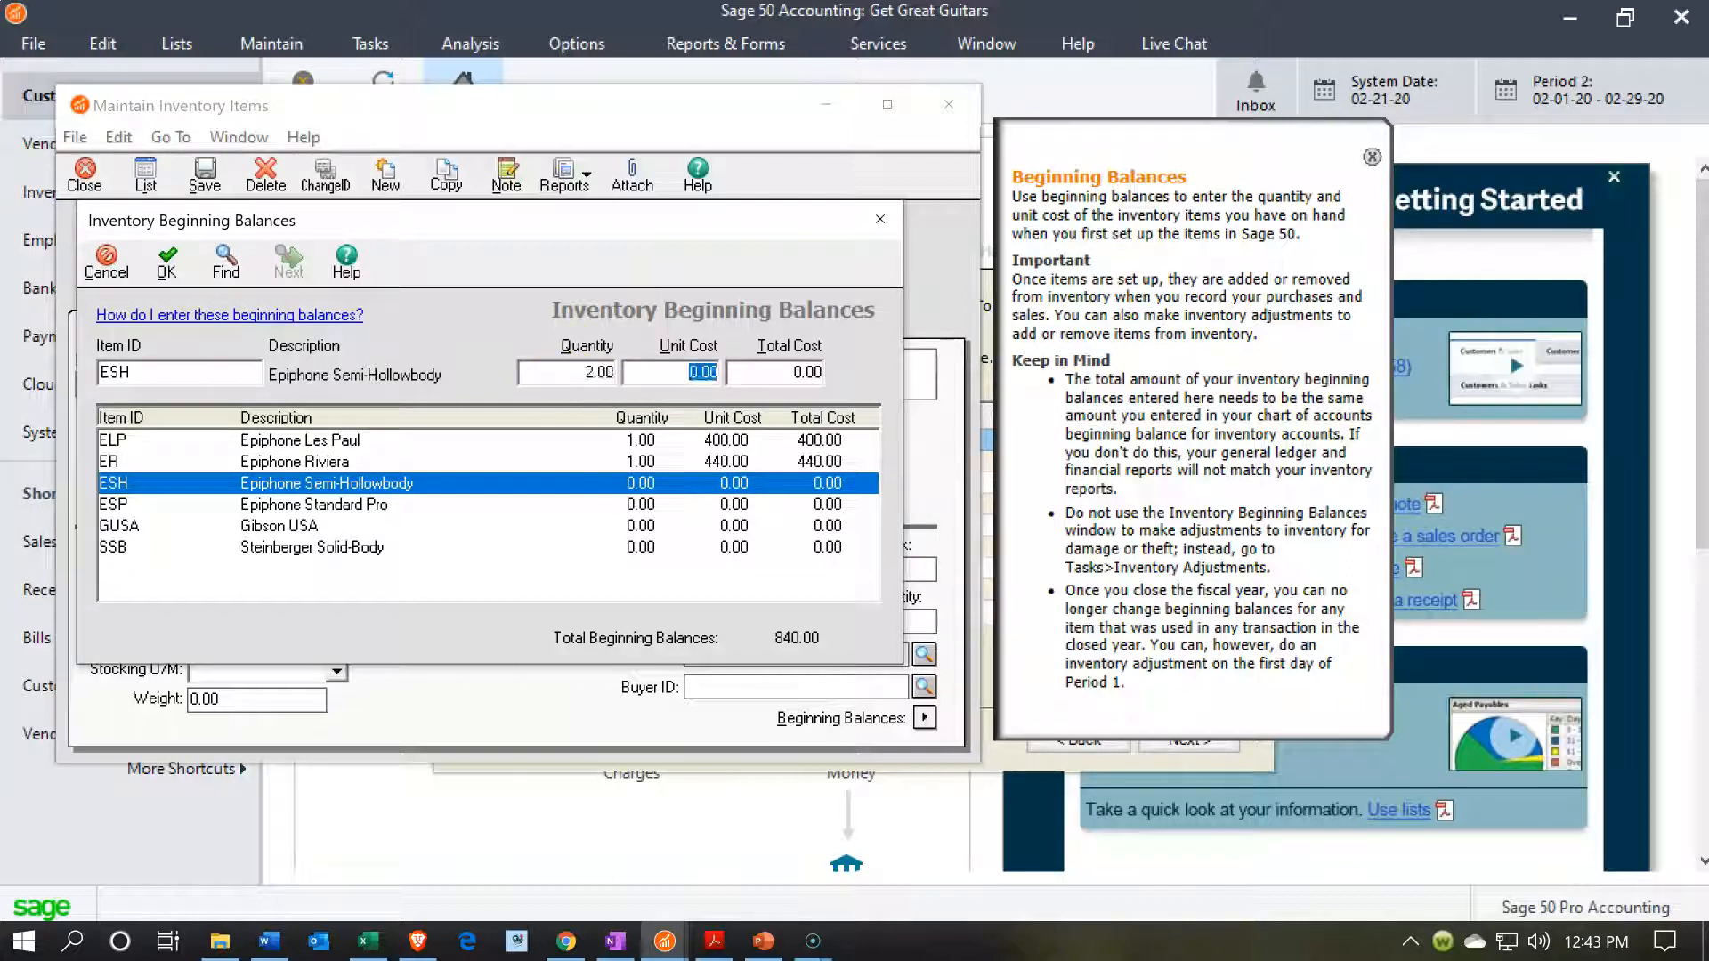
type("320")
key("Tab")
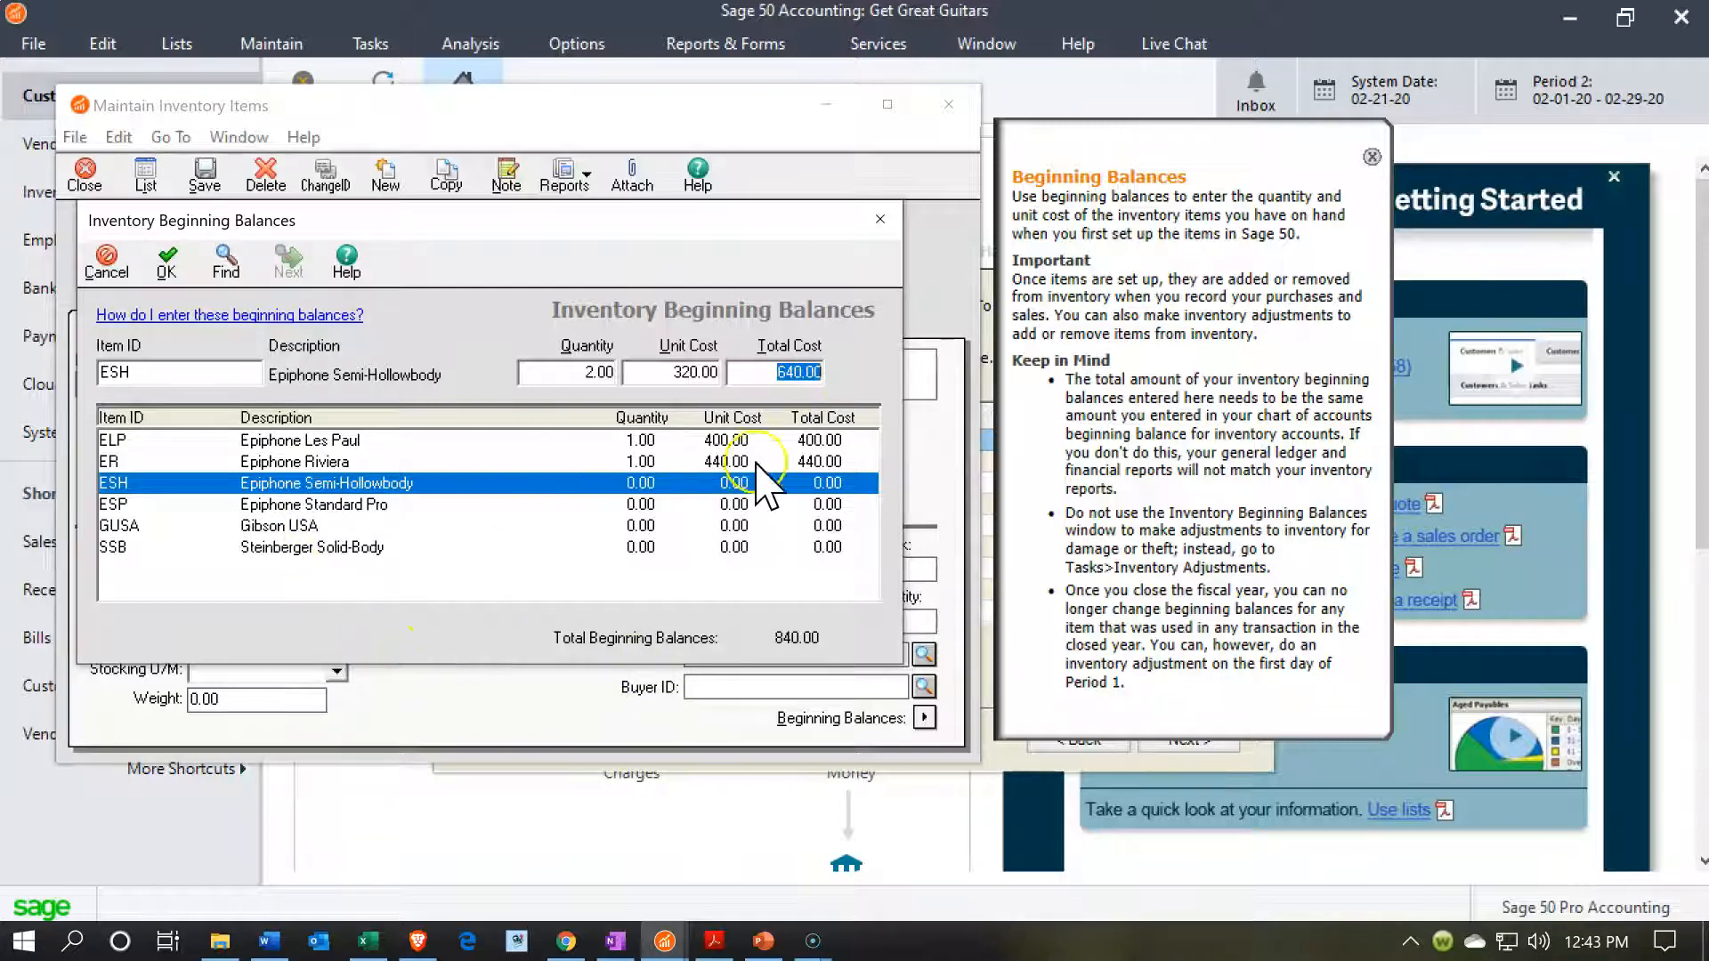
left_click(167, 264)
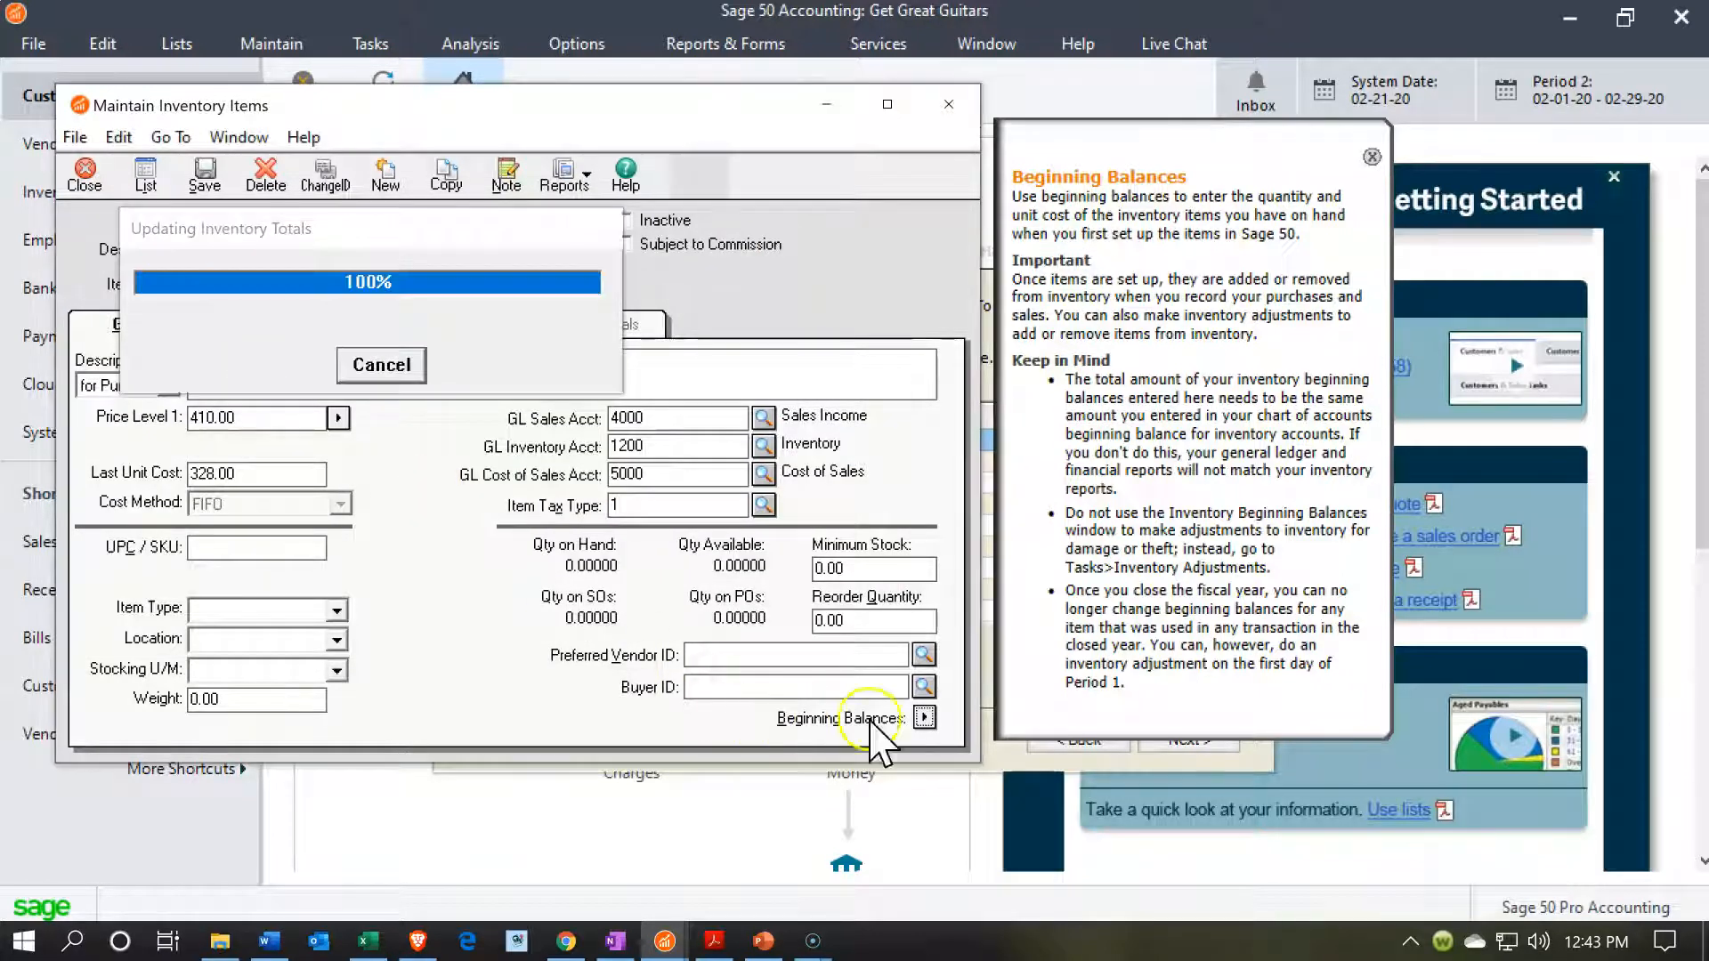
Reopen the inventory beginning balances and record ESP (Epiphone Standard Pro) with quantity 1 at a unit cost of 480.
left_click(924, 717)
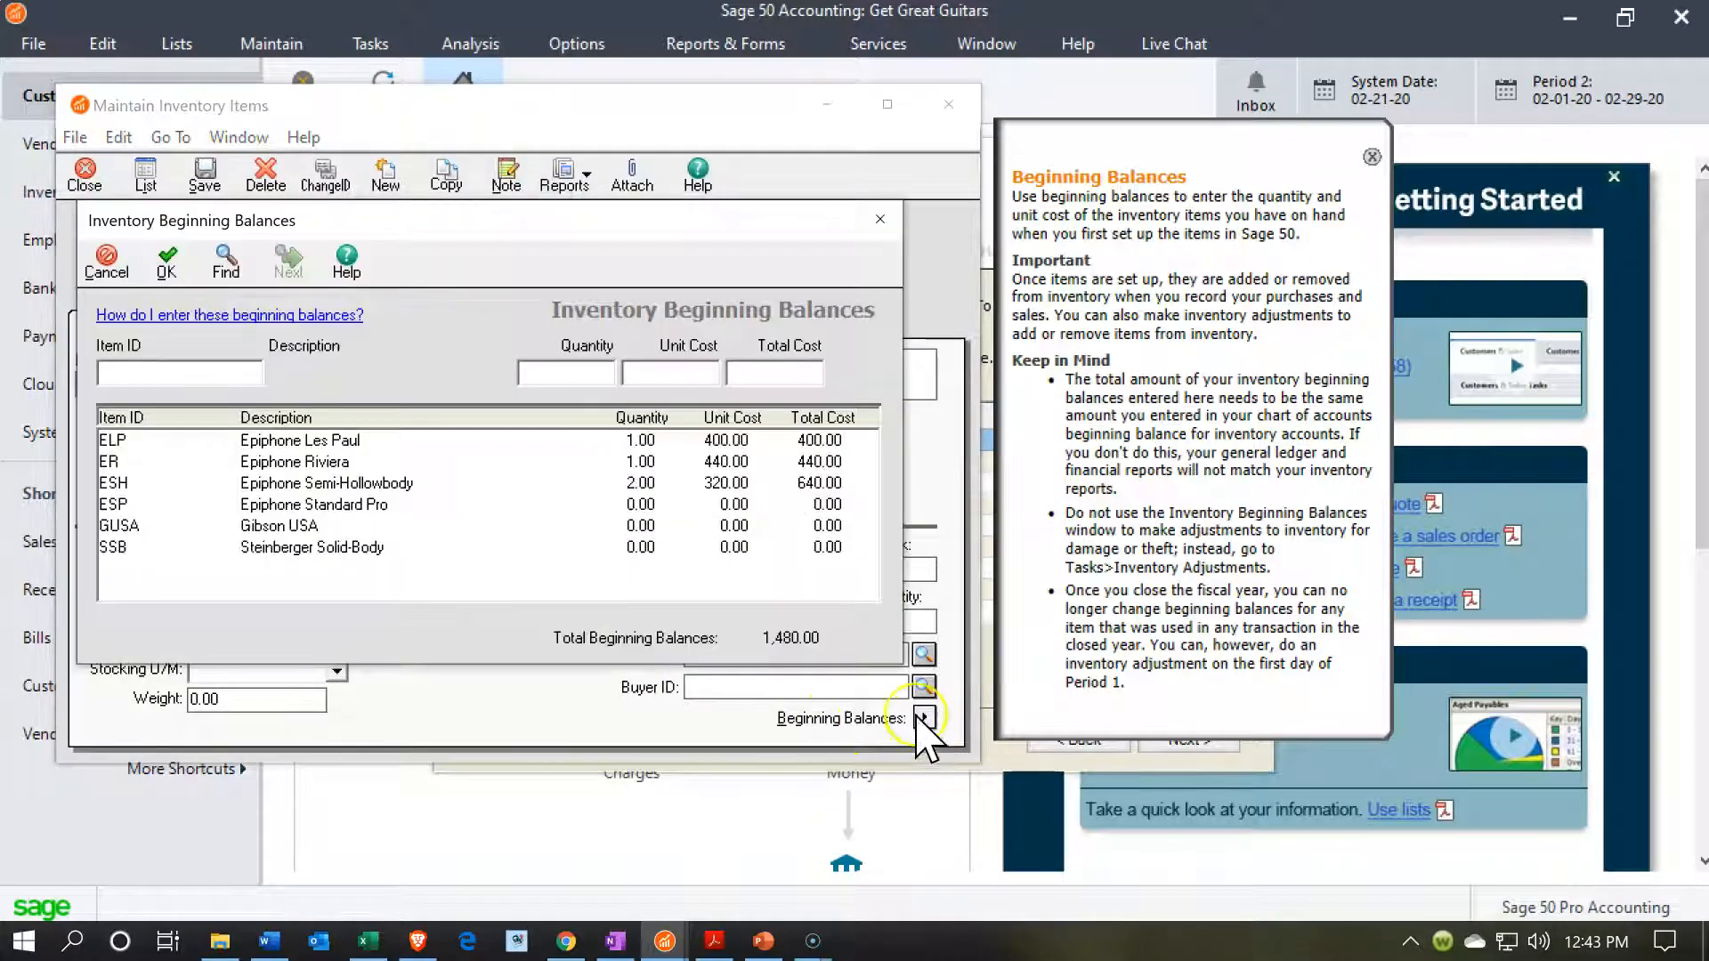
left_click(614, 505)
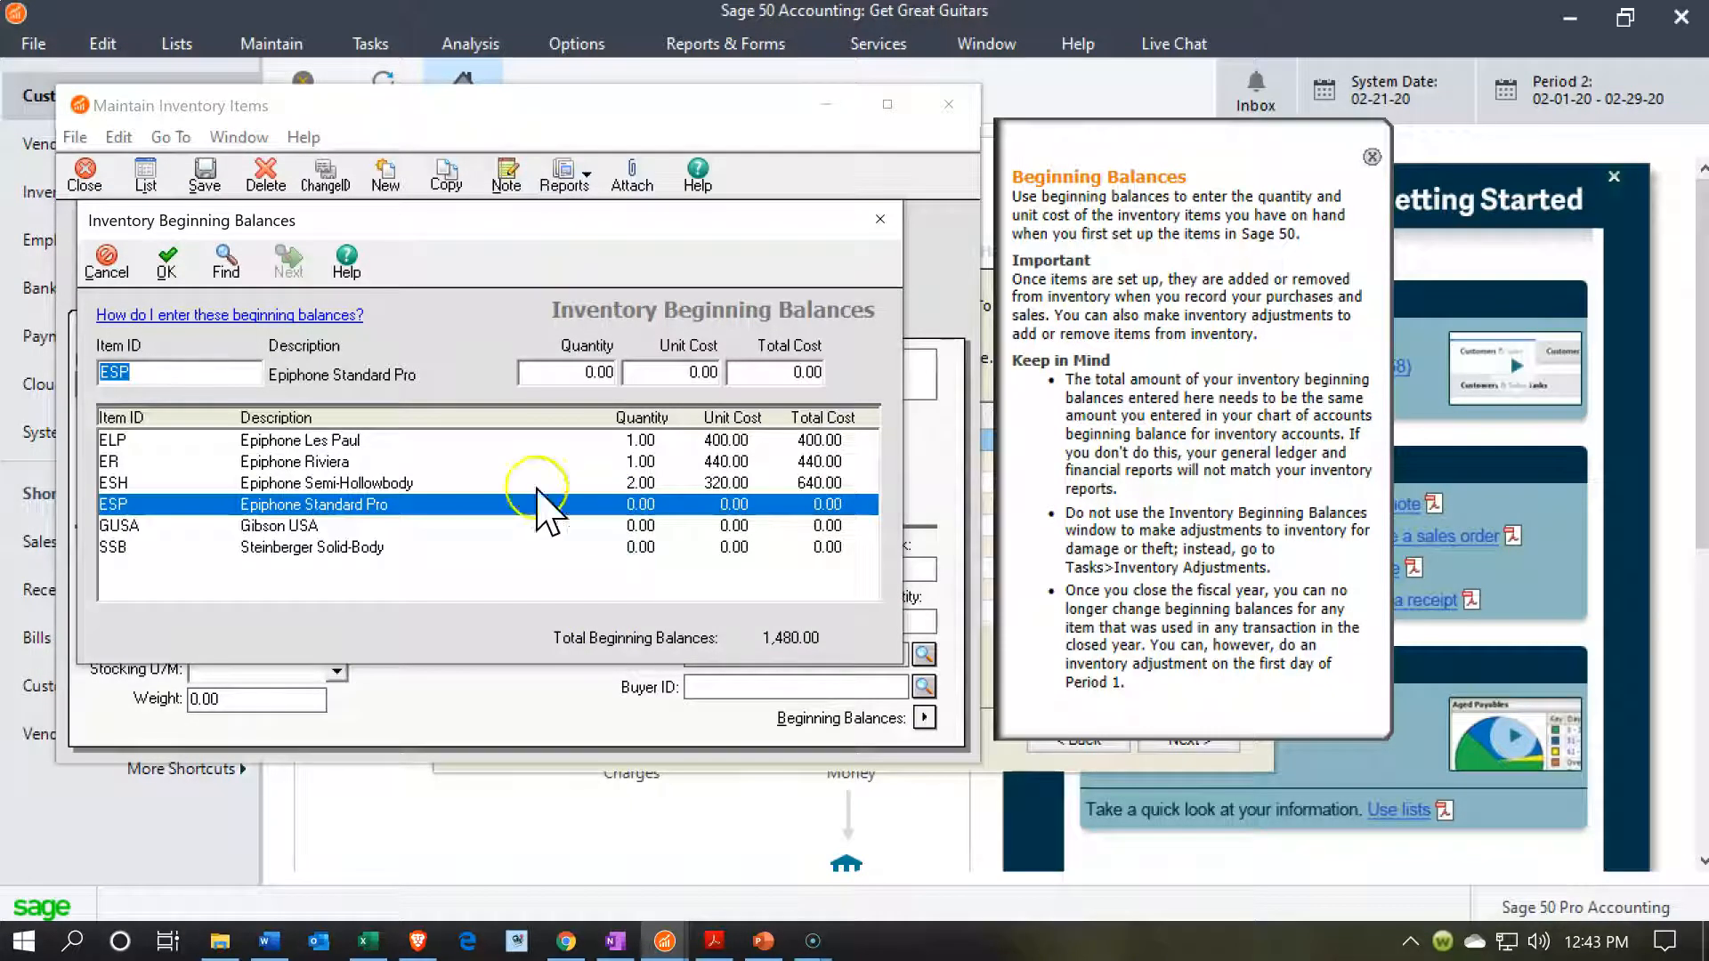
left_click(553, 370)
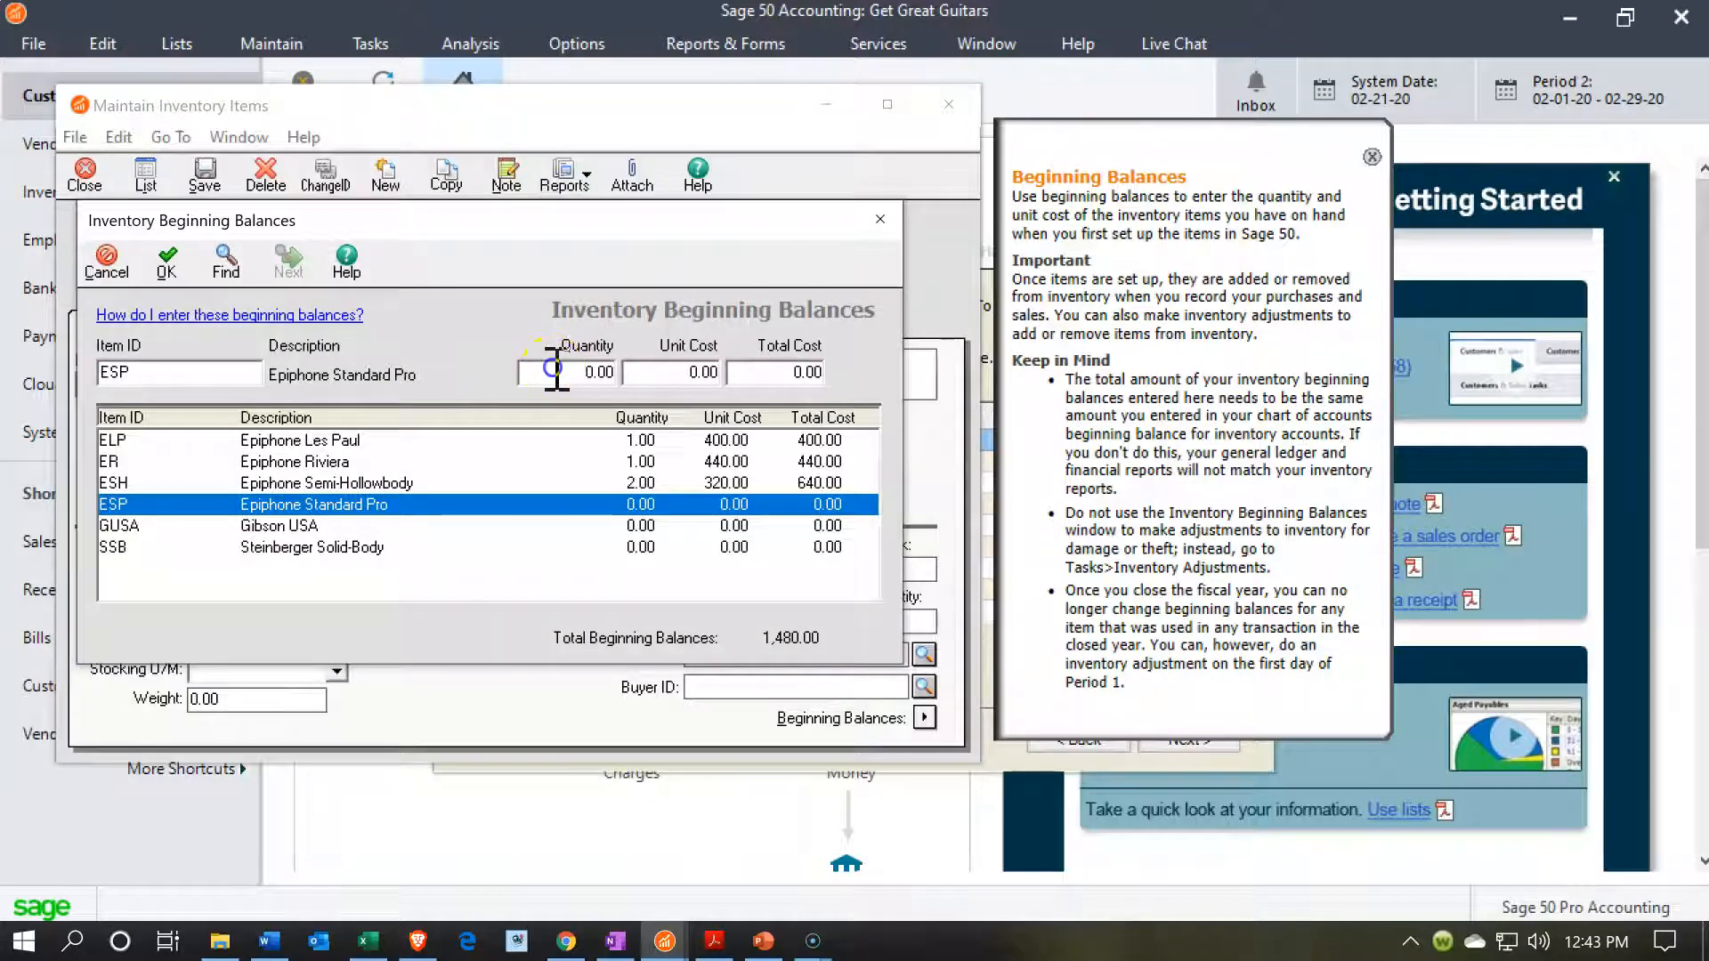
left_click_drag(553, 369, 656, 369)
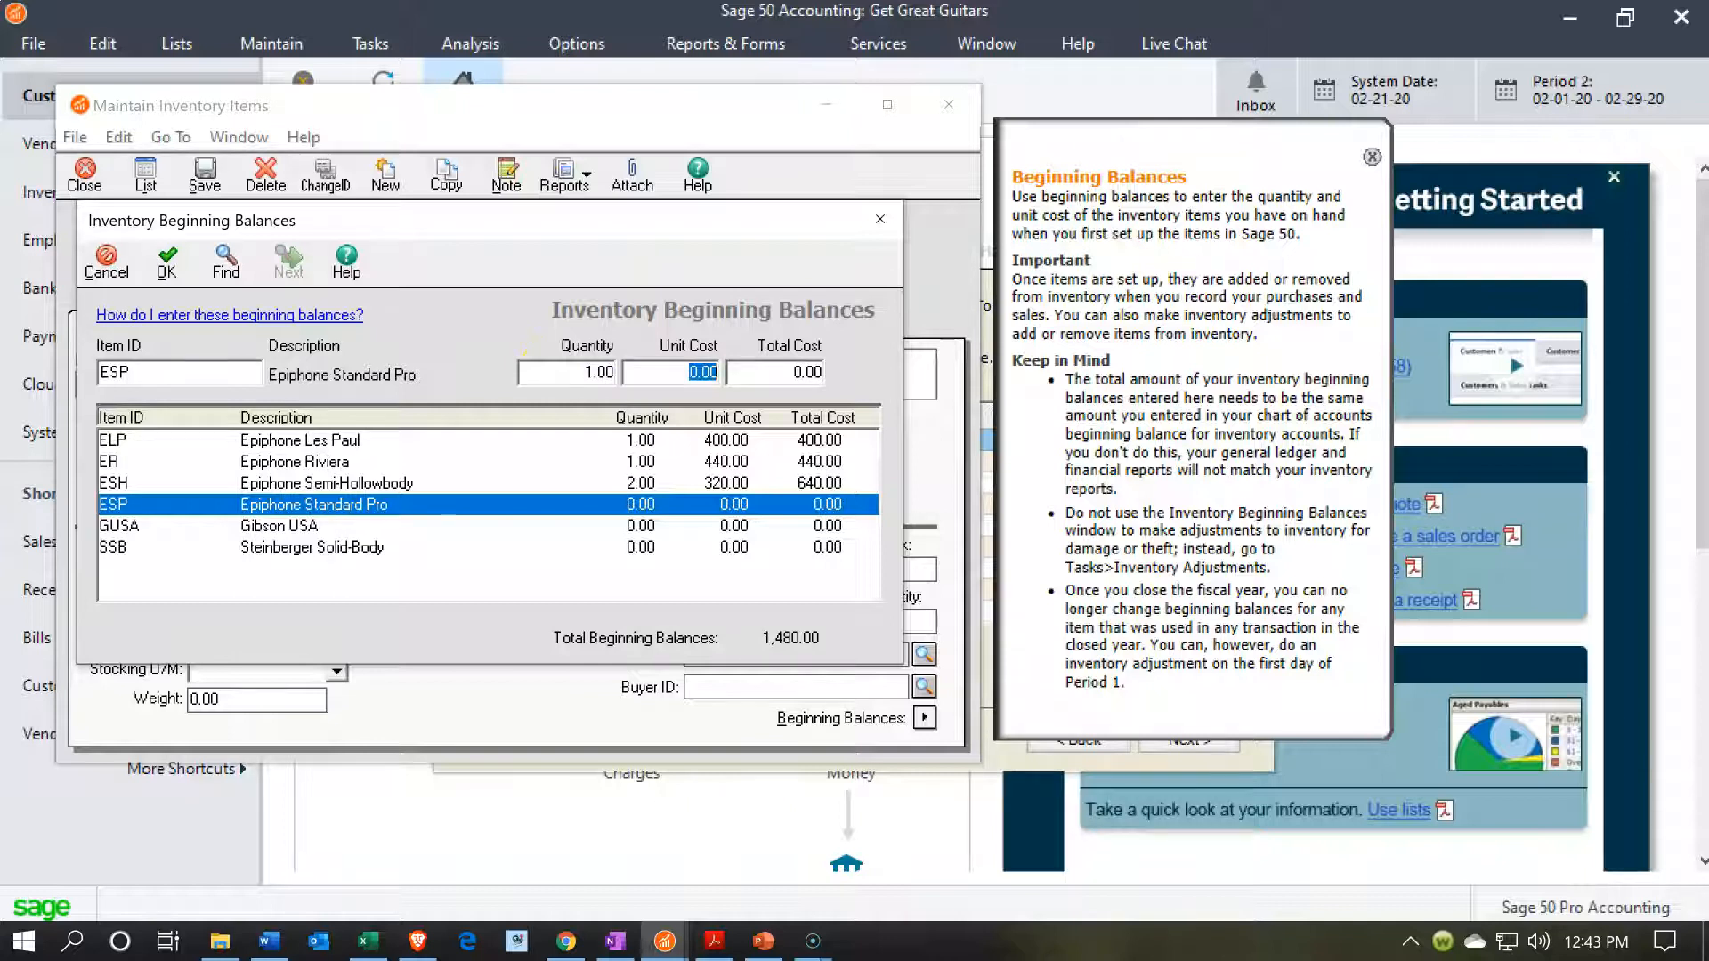
type("480")
key("Tab")
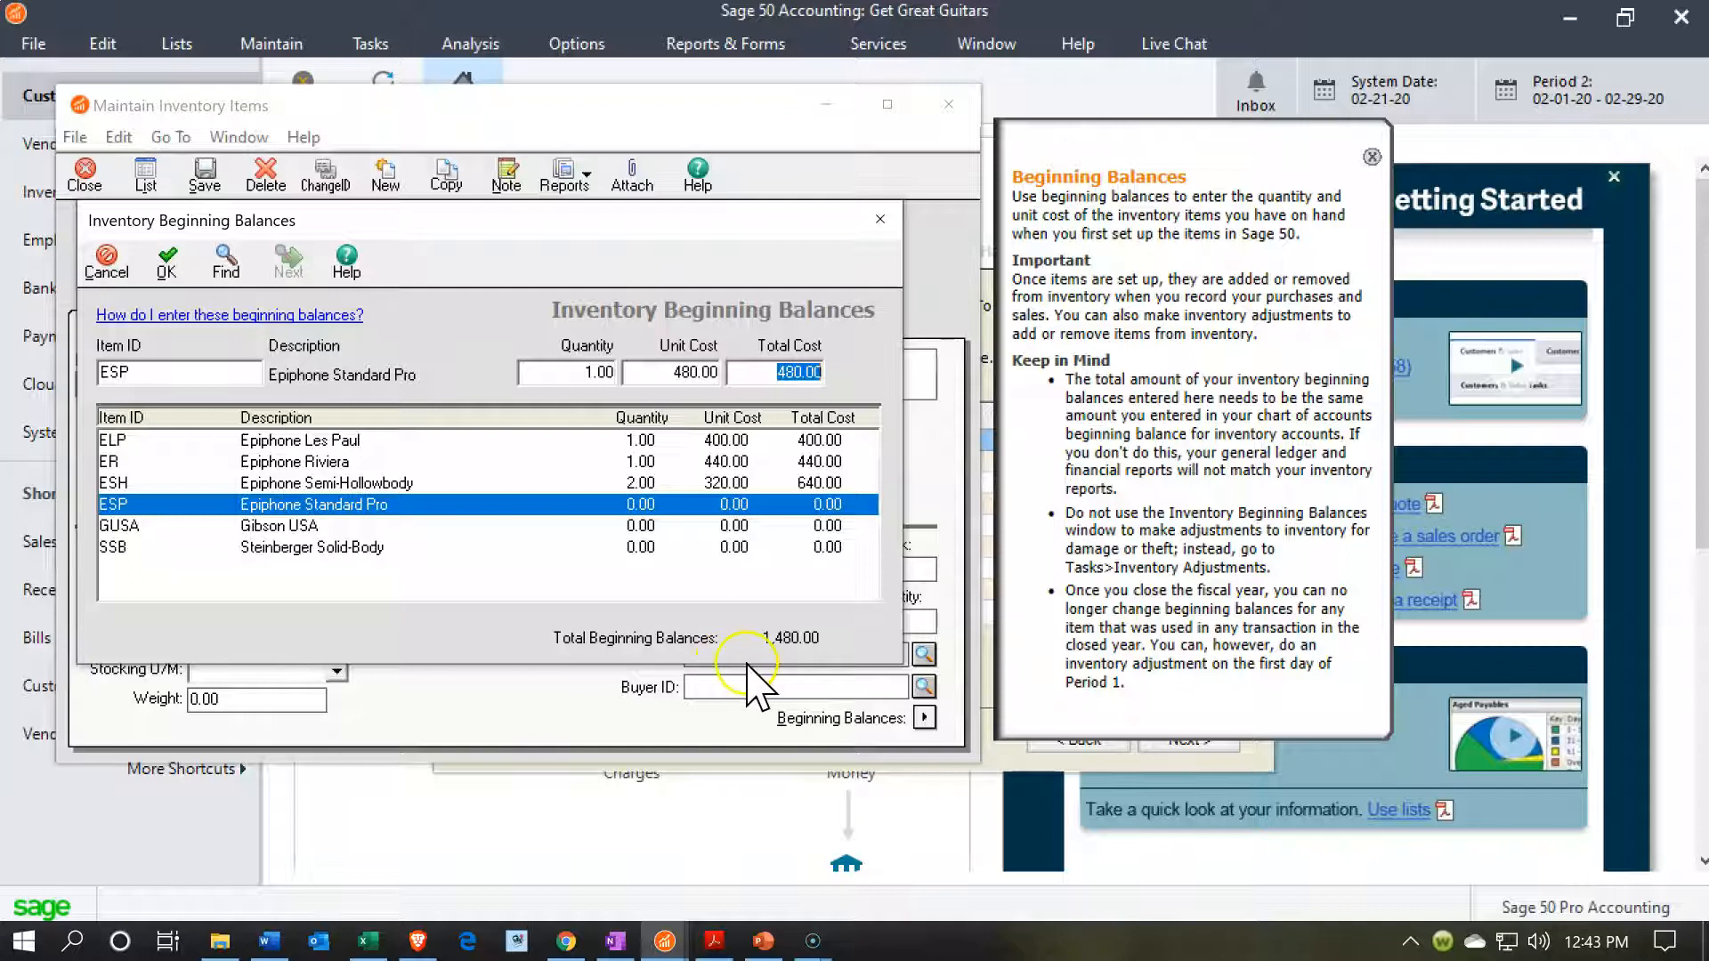
left_click(166, 263)
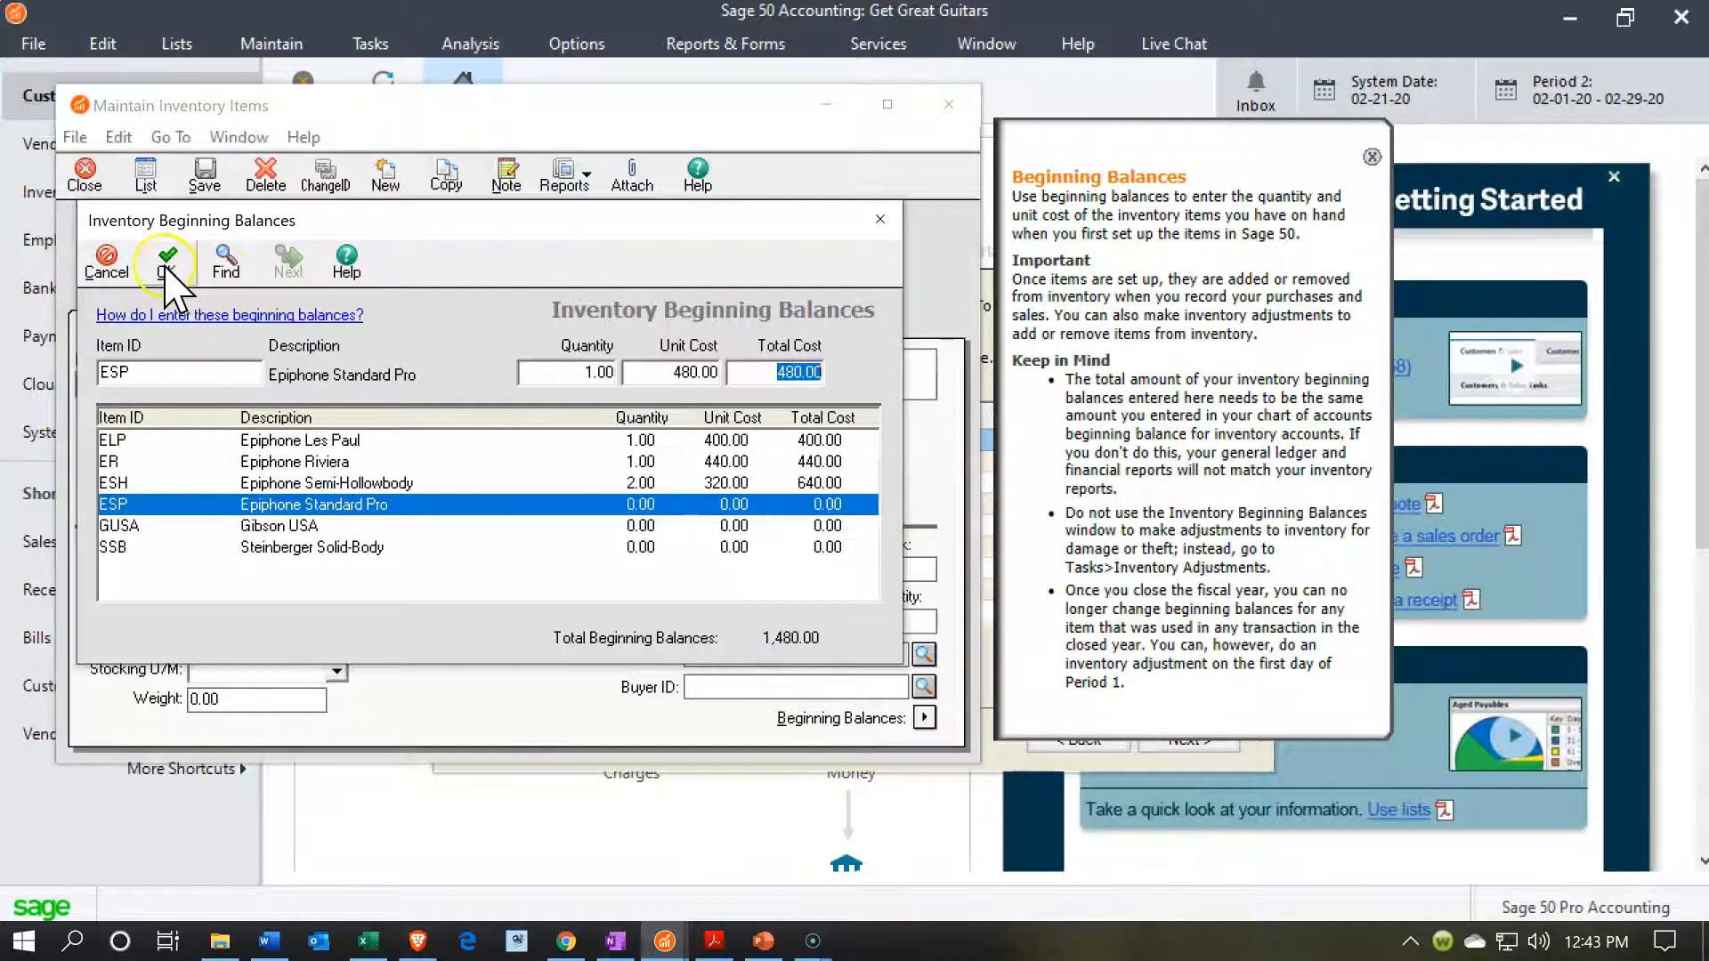
Reopen the inventory beginning balances and record GUSA (Gibson USA) with quantity 2 at a unit cost of 304.
left_click(924, 718)
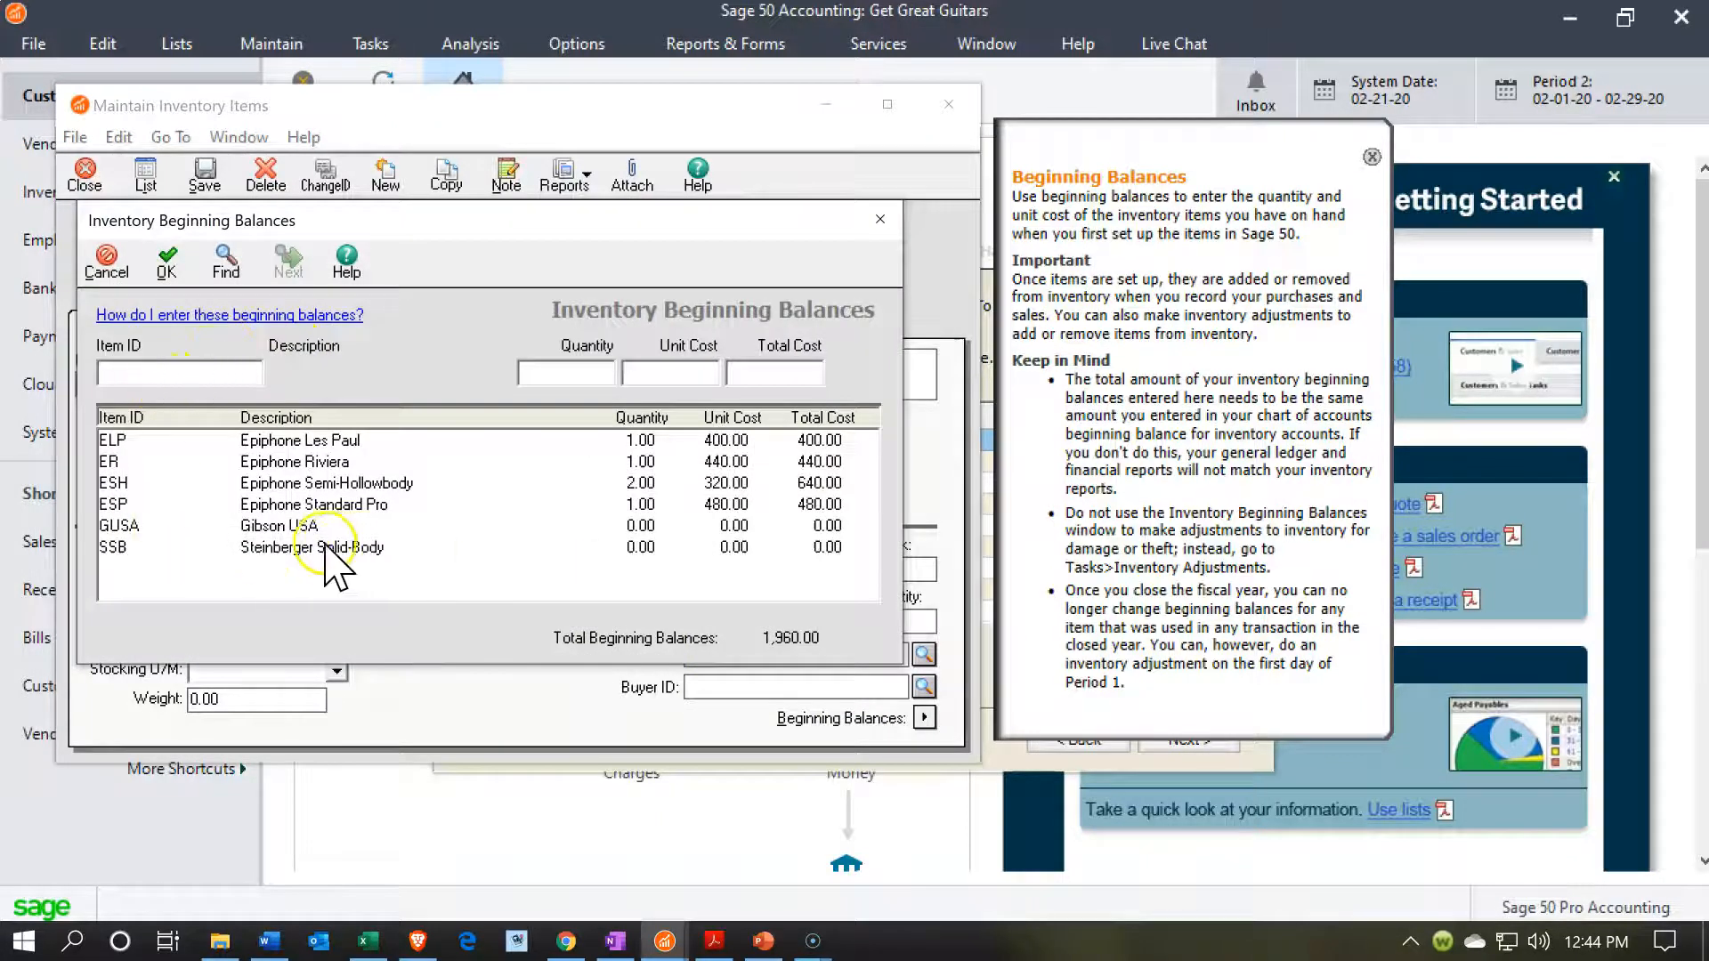
left_click(295, 527)
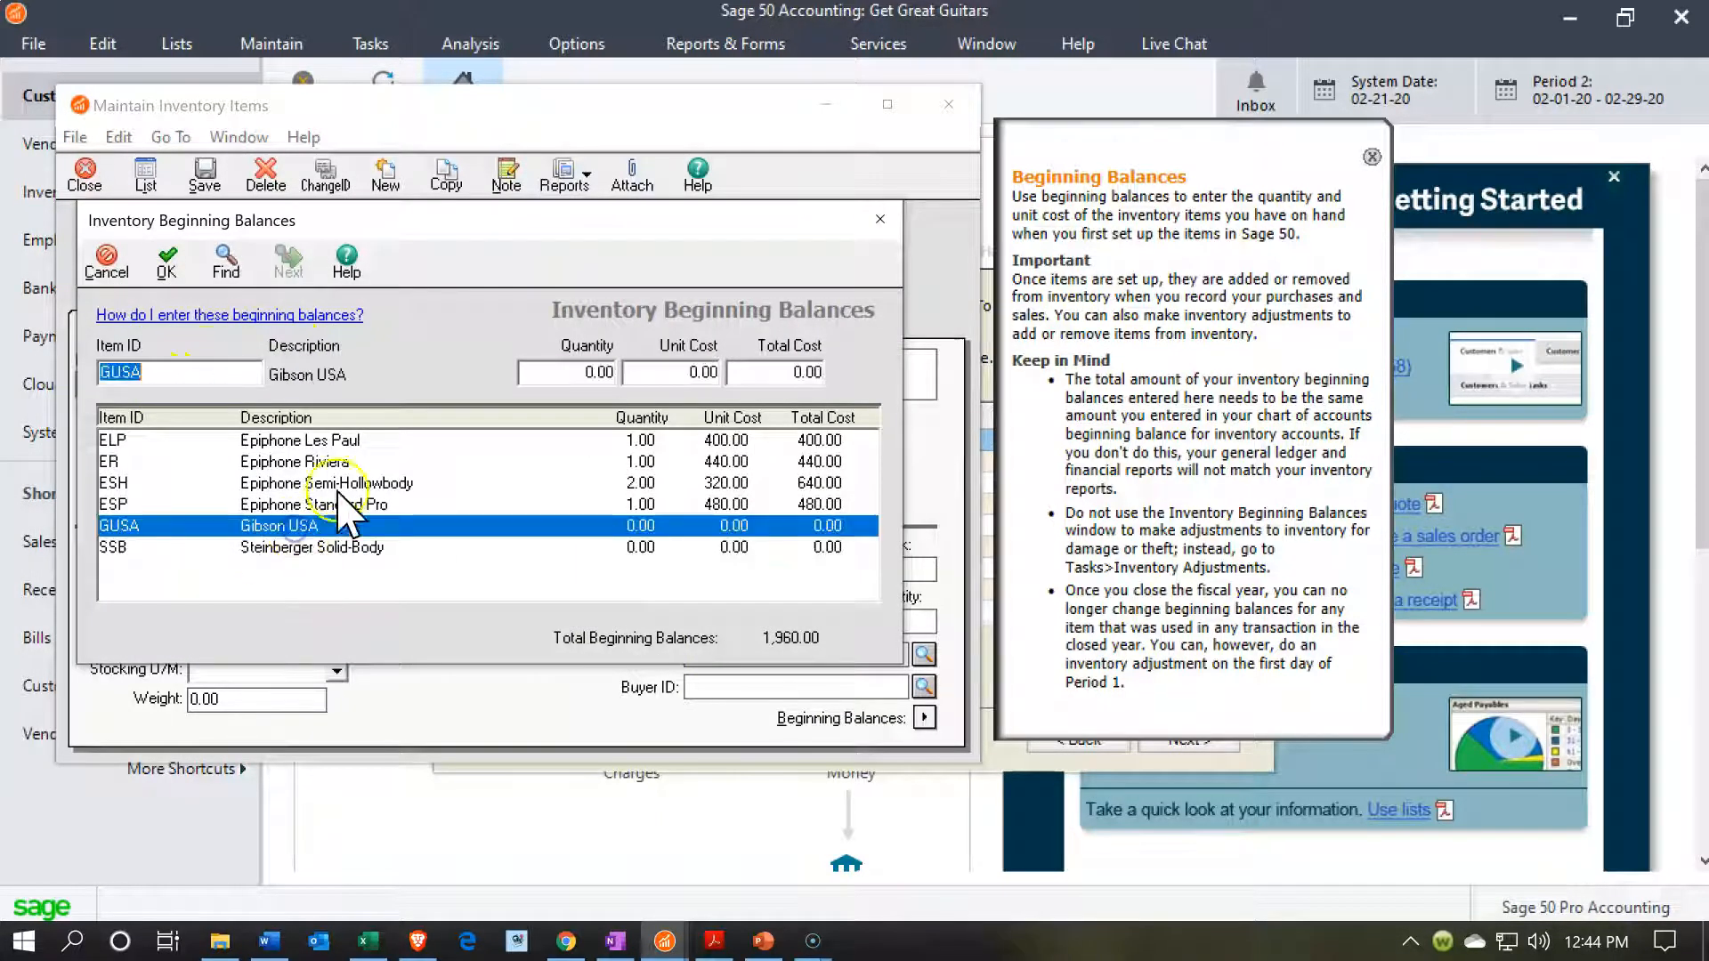
left_click(549, 372)
left_click(663, 374)
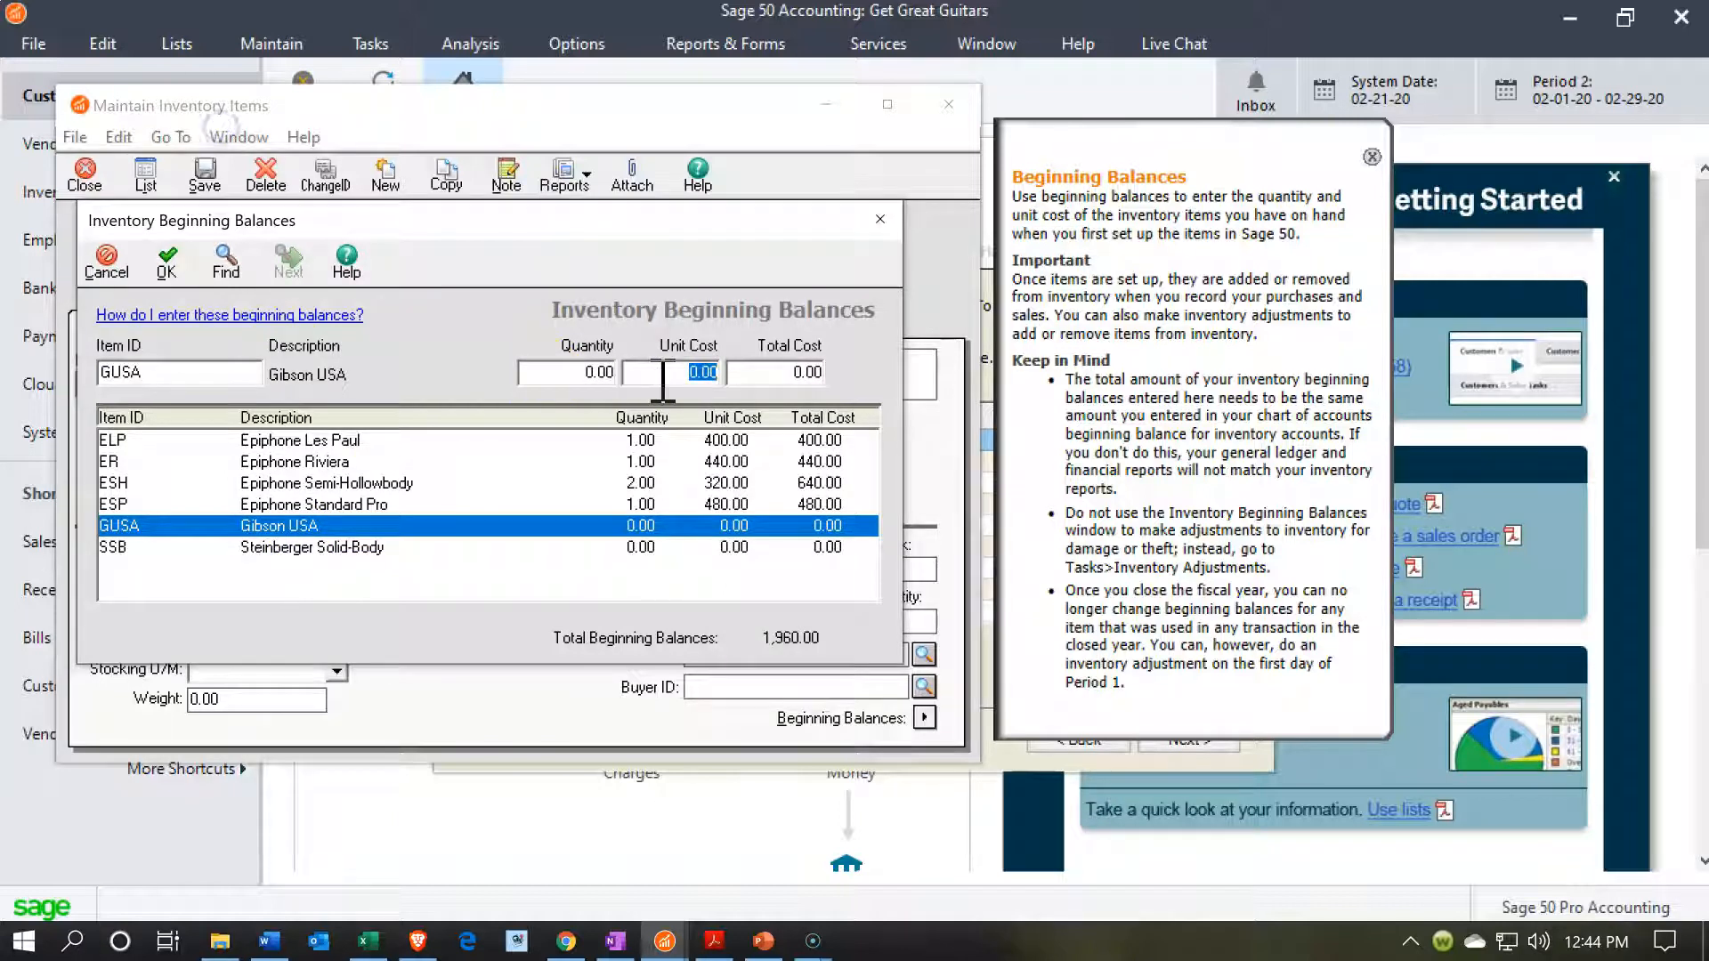
type("2")
key("Tab")
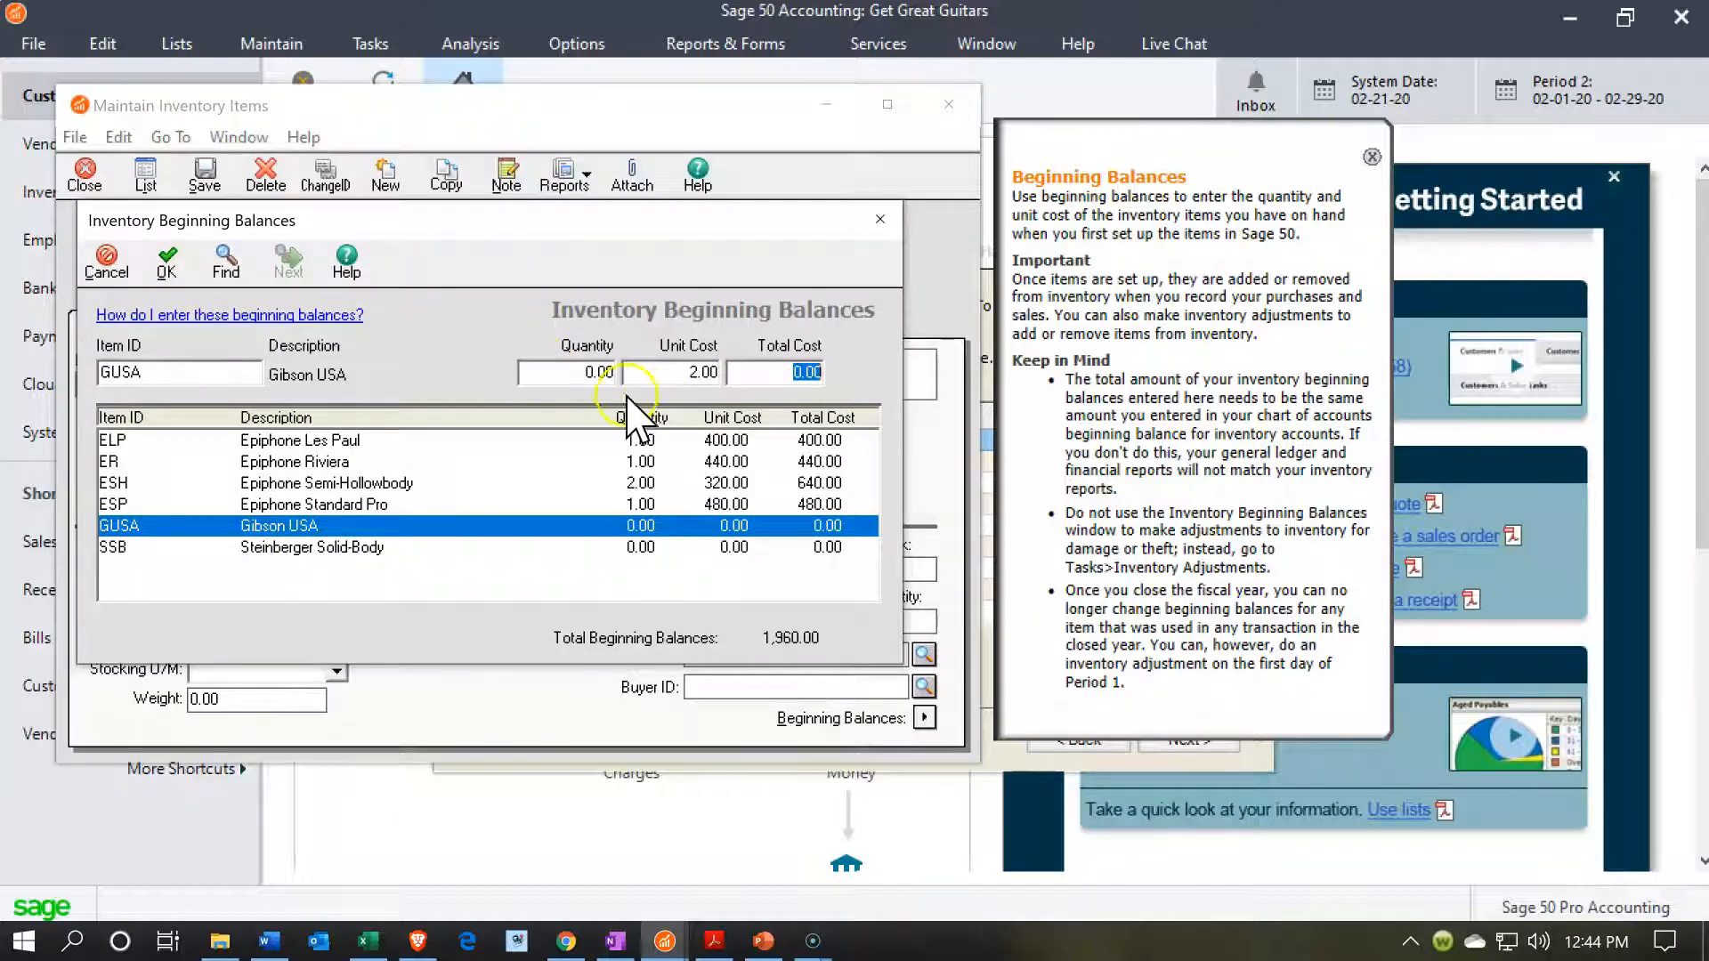
left_click(572, 374)
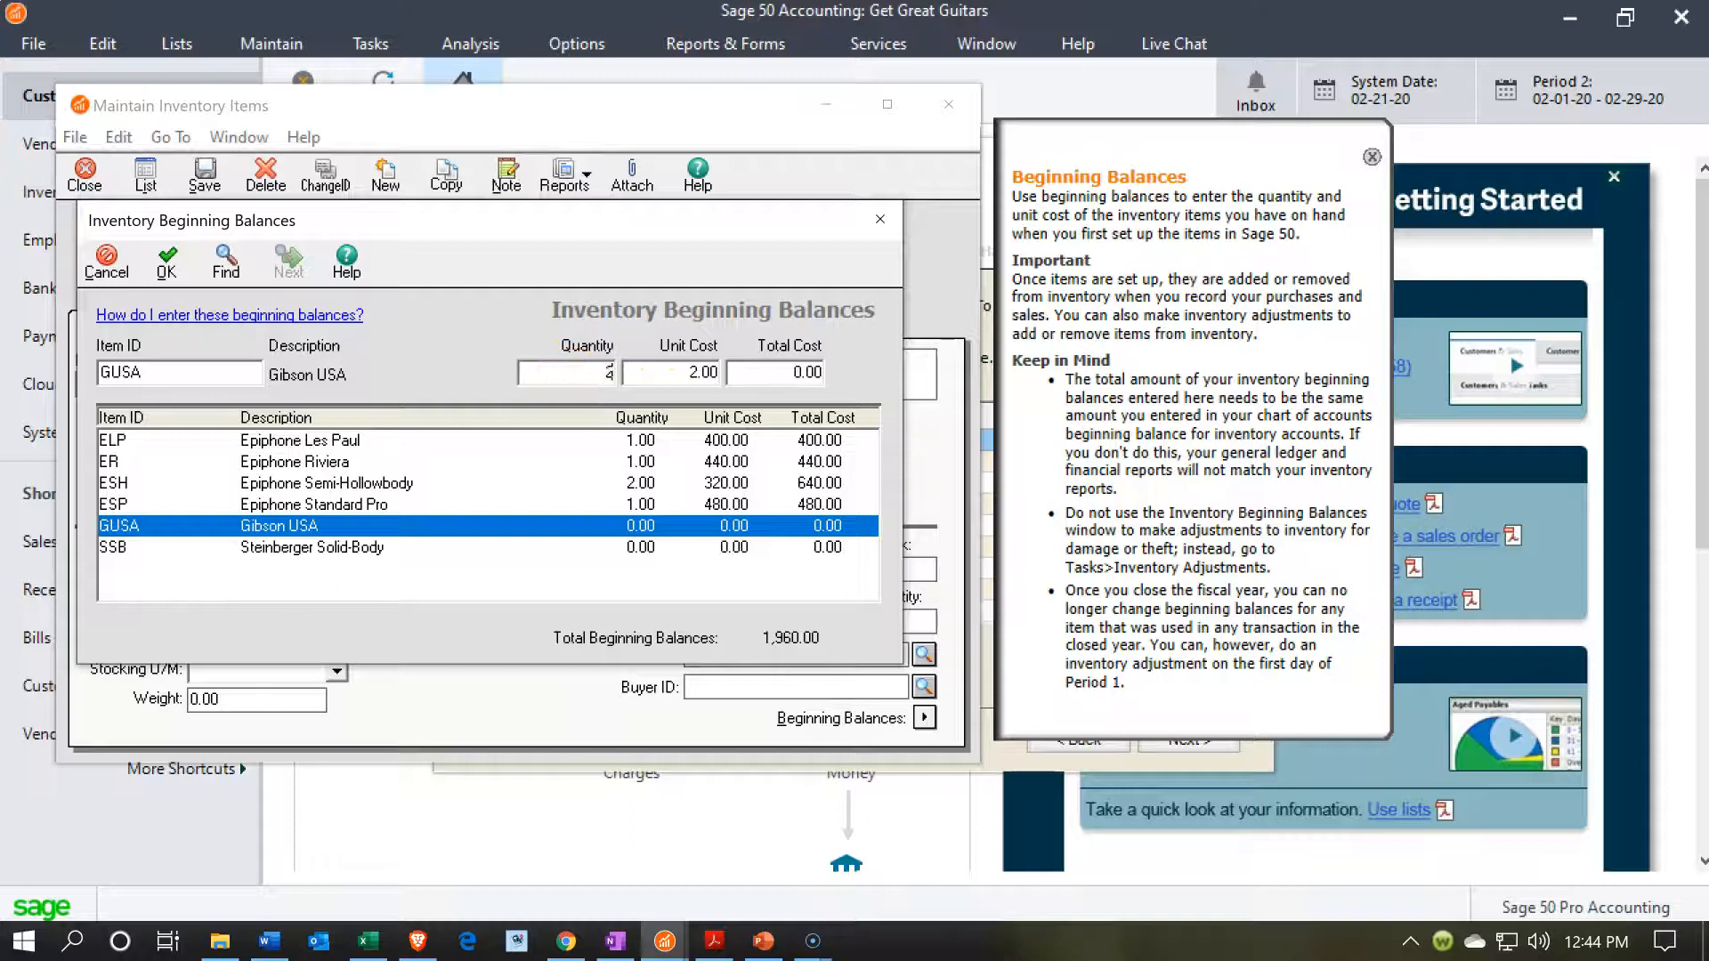
type("304")
key("Tab")
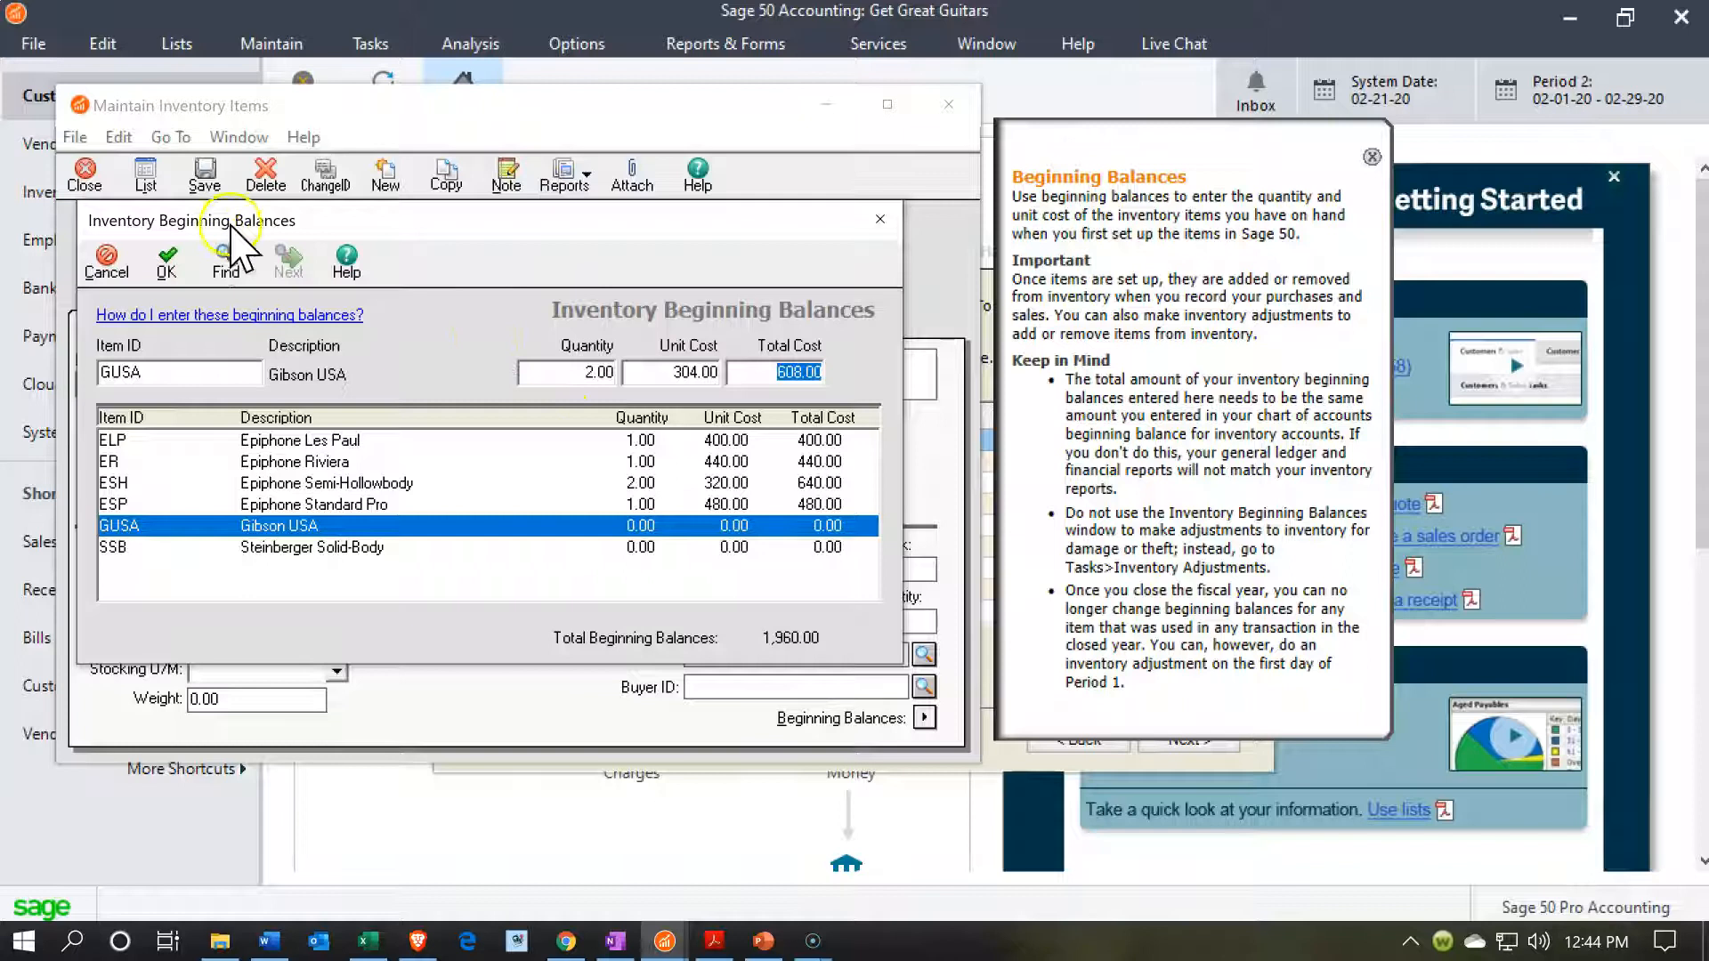
left_click(168, 267)
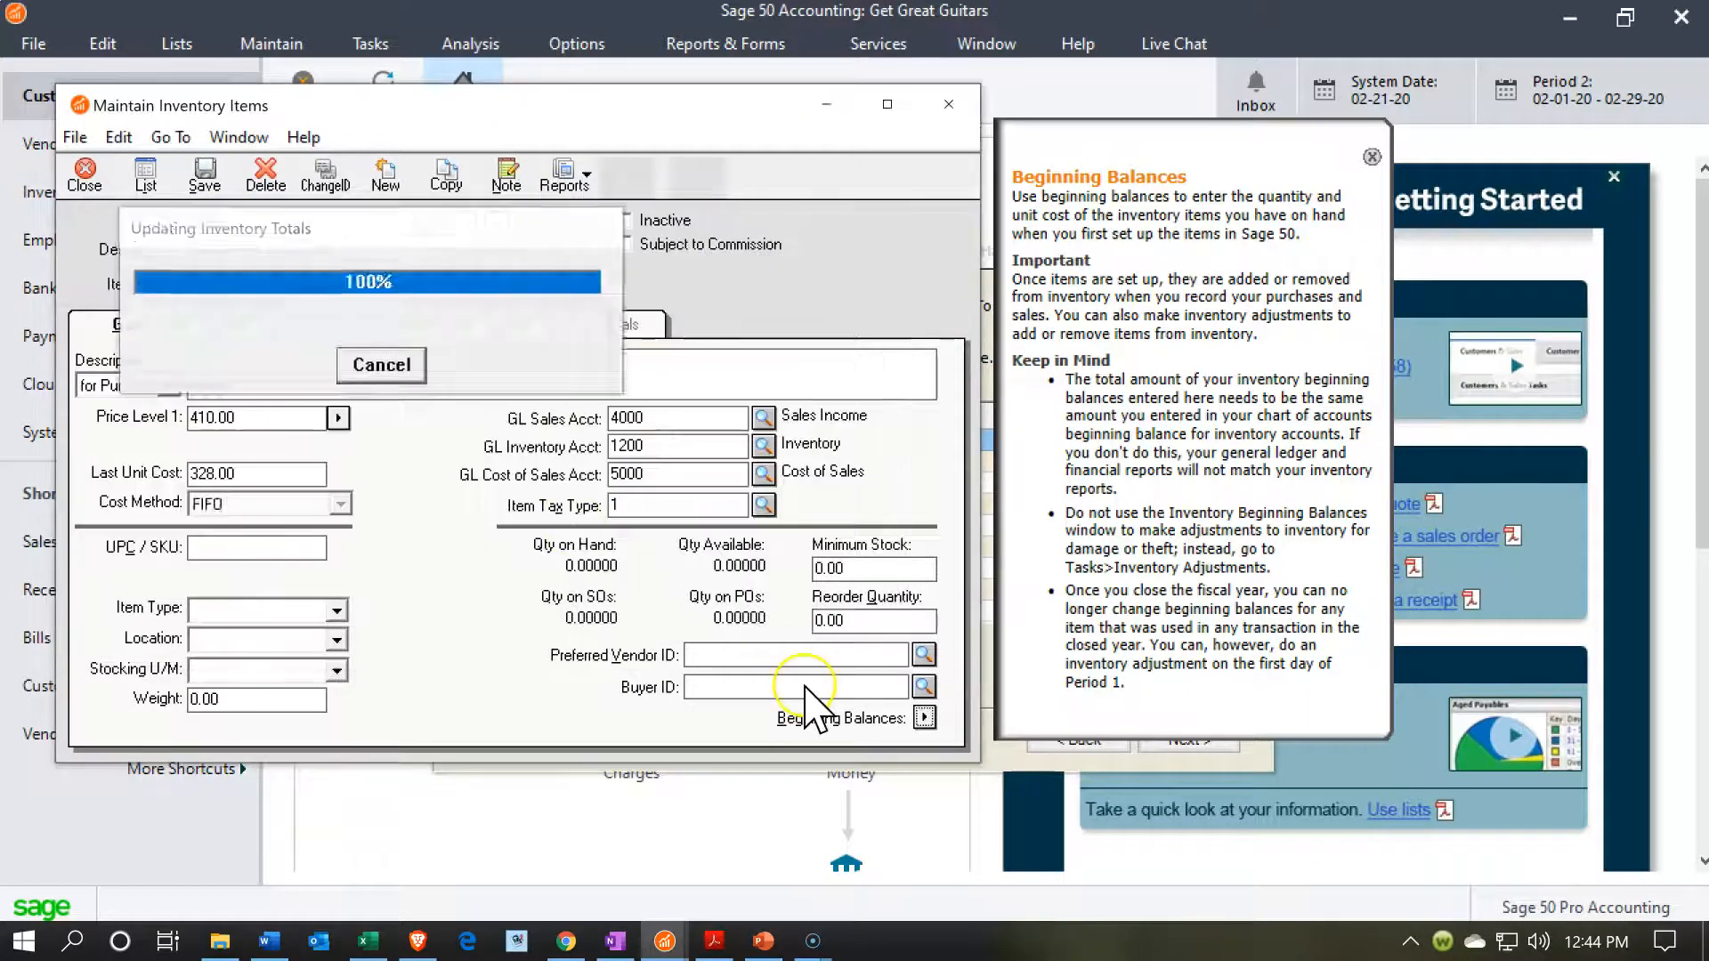
Record the beginning balance of SSB (Steinberger Solid-Body) as quantity 1 at a unit cost of 328, accept it and review the inventory beginning balances.
left_click(925, 717)
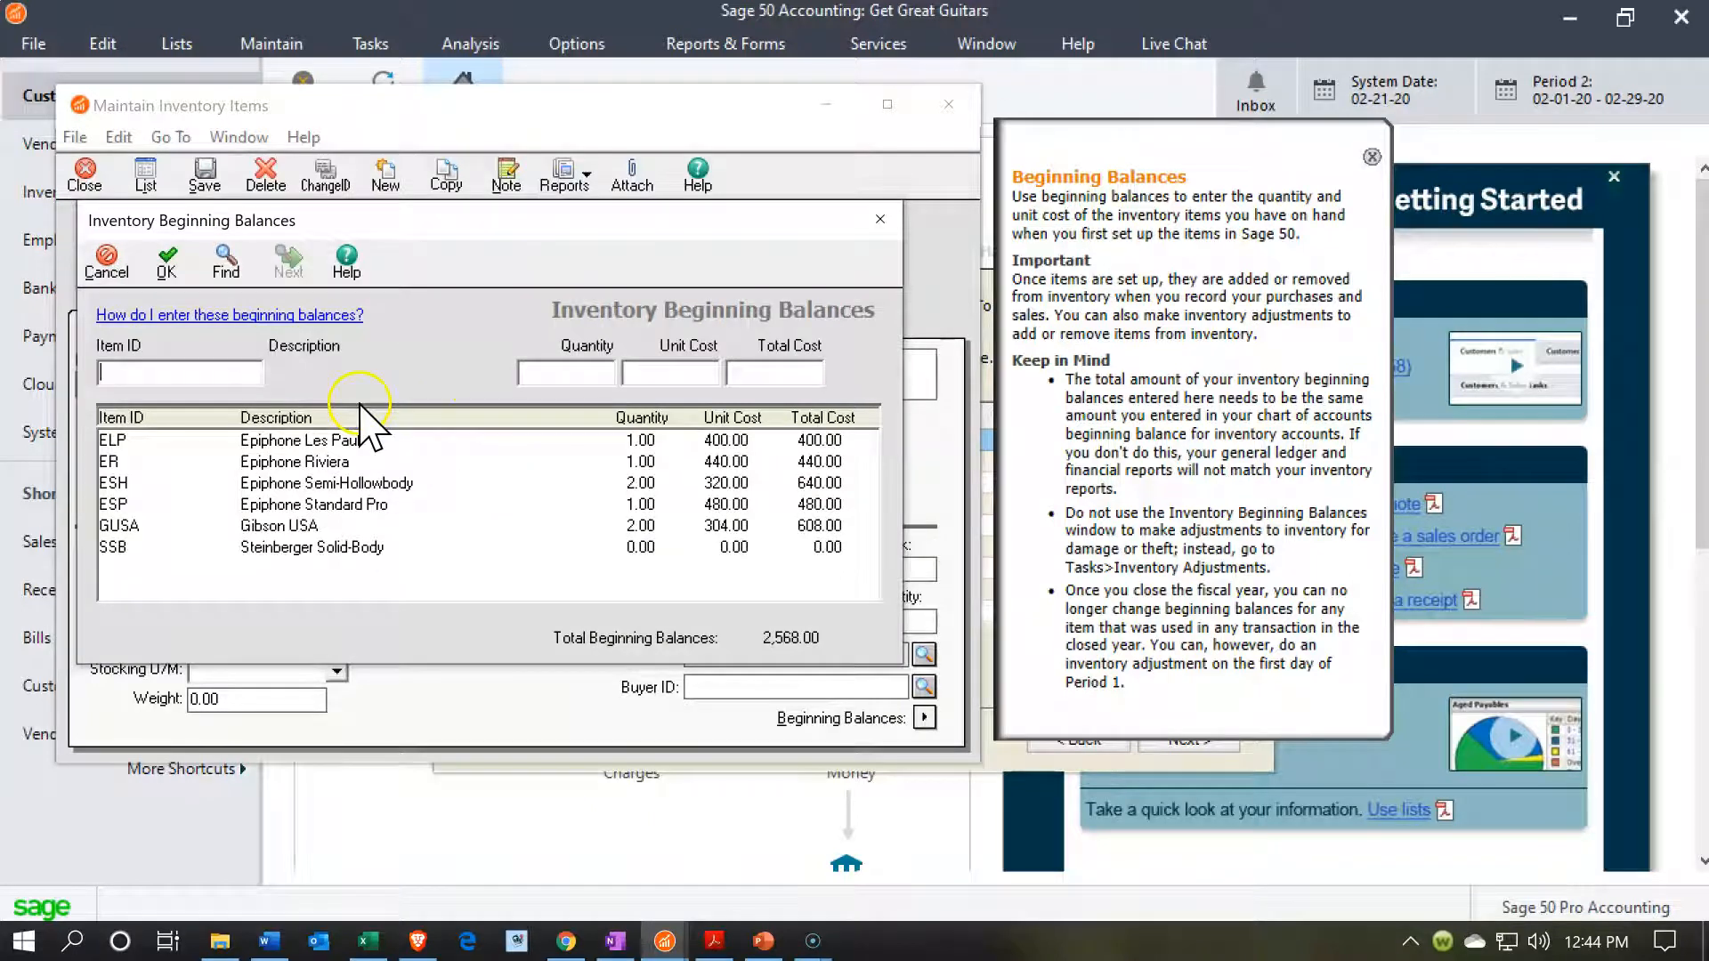
left_click(273, 549)
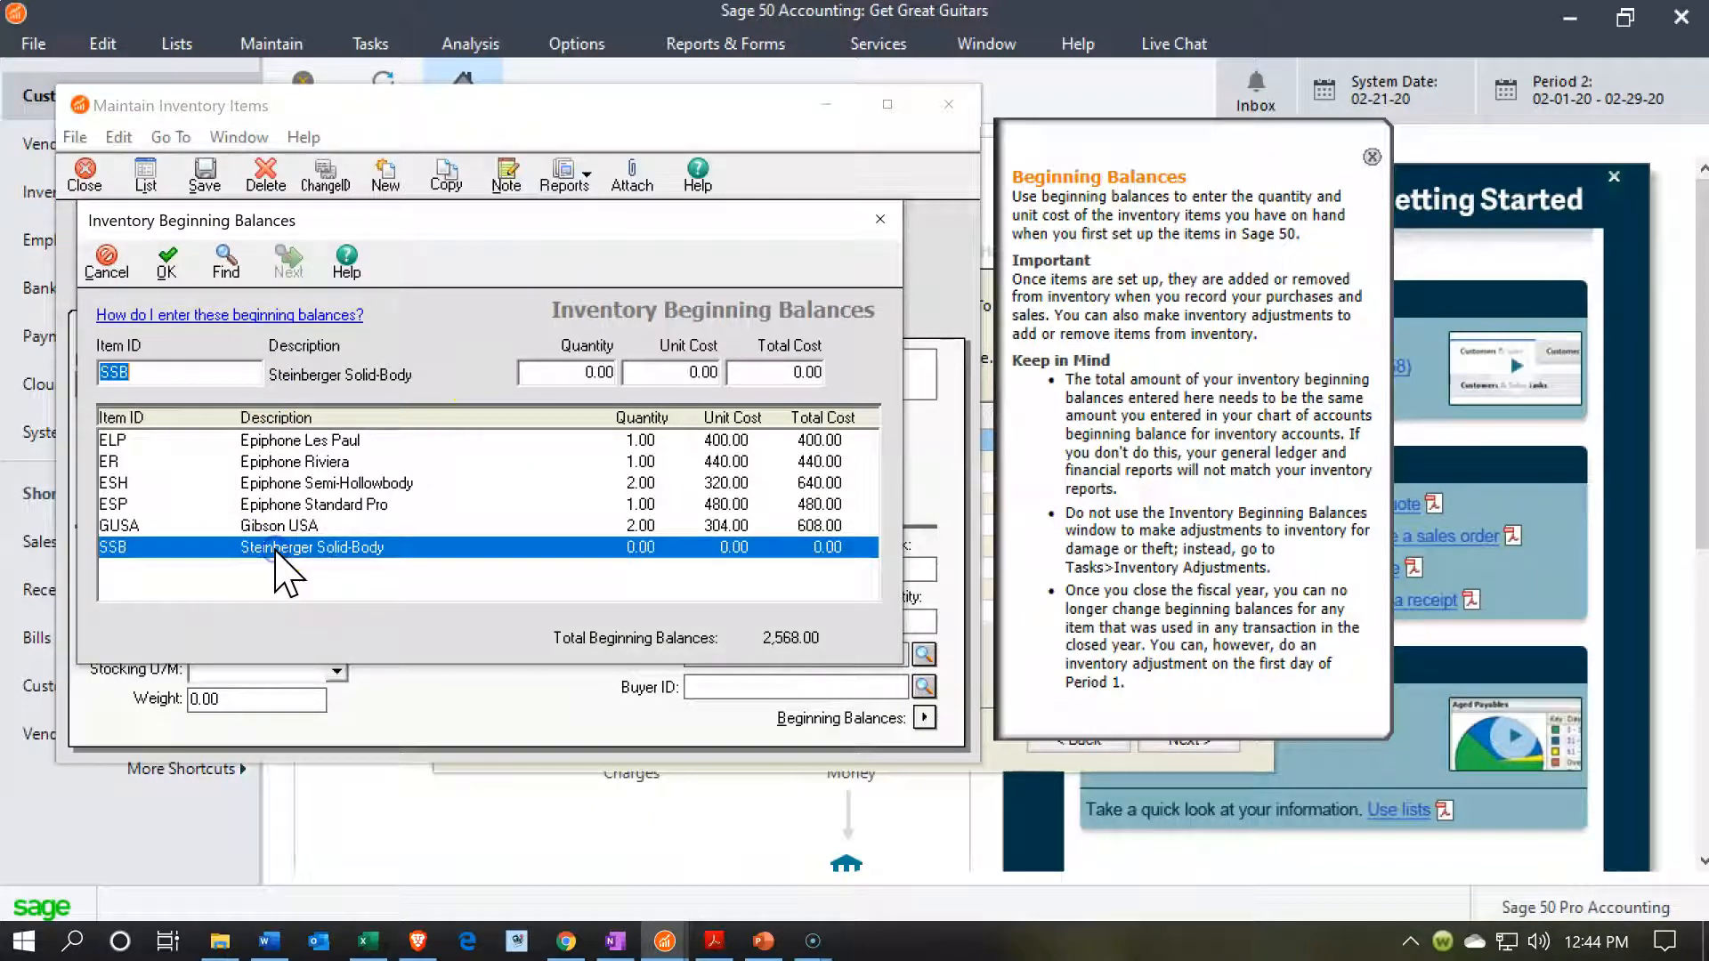
left_click(583, 372)
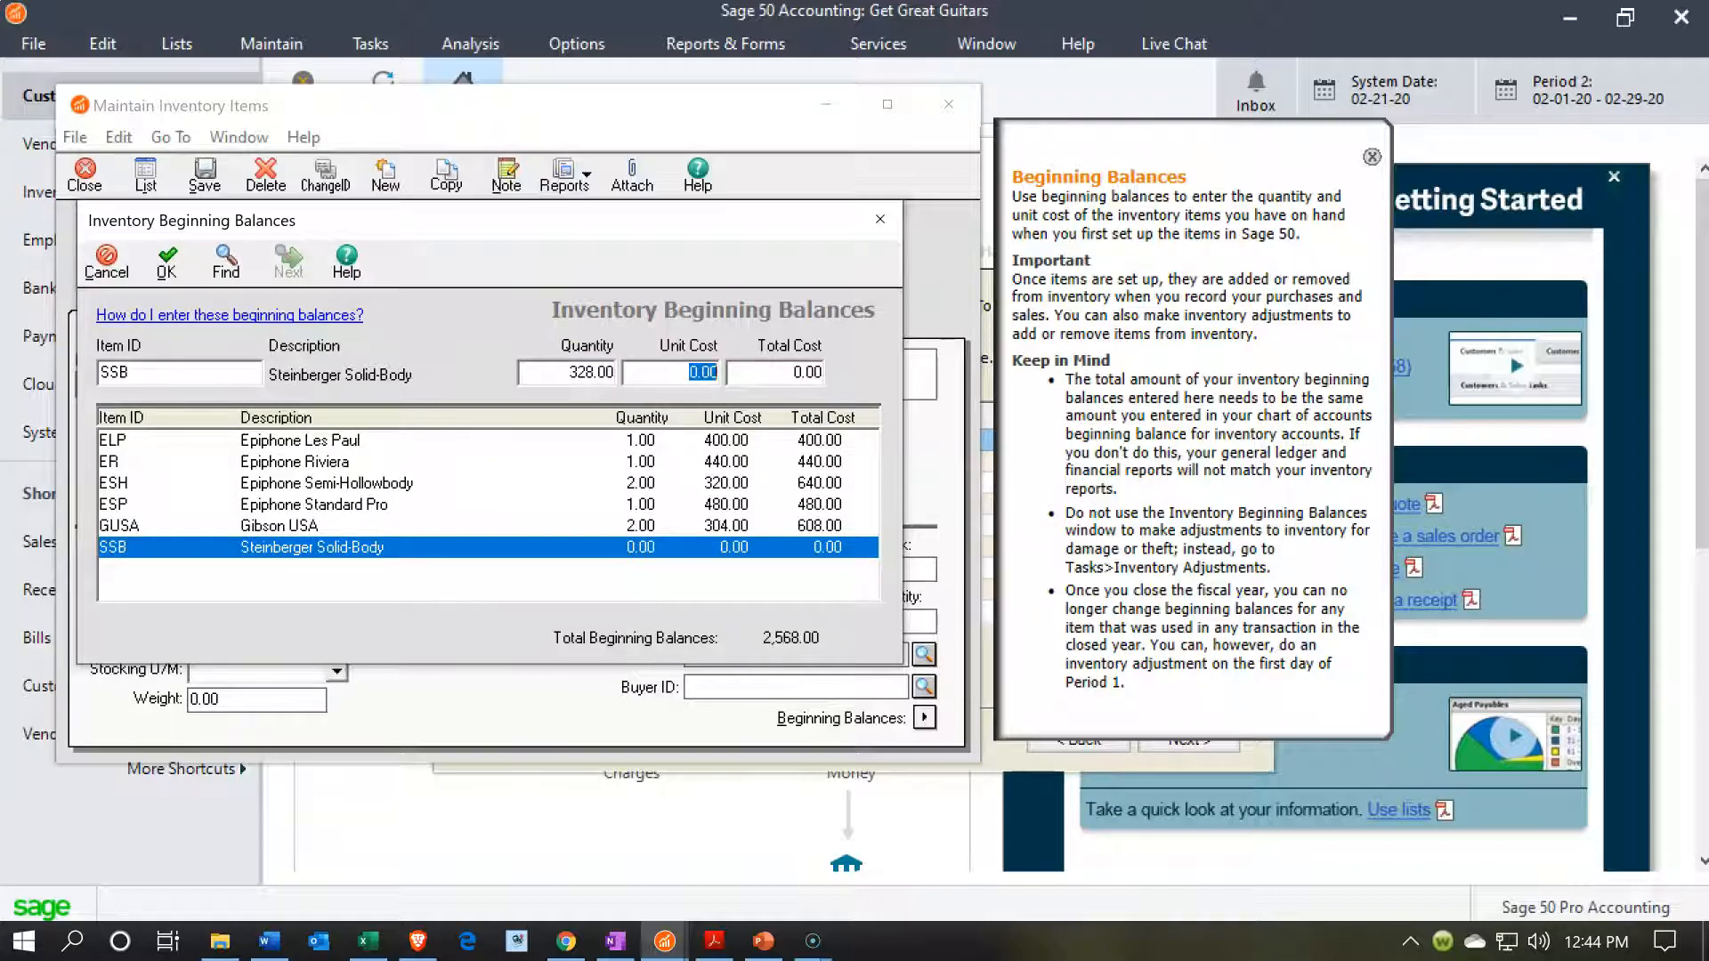
left_click(572, 372)
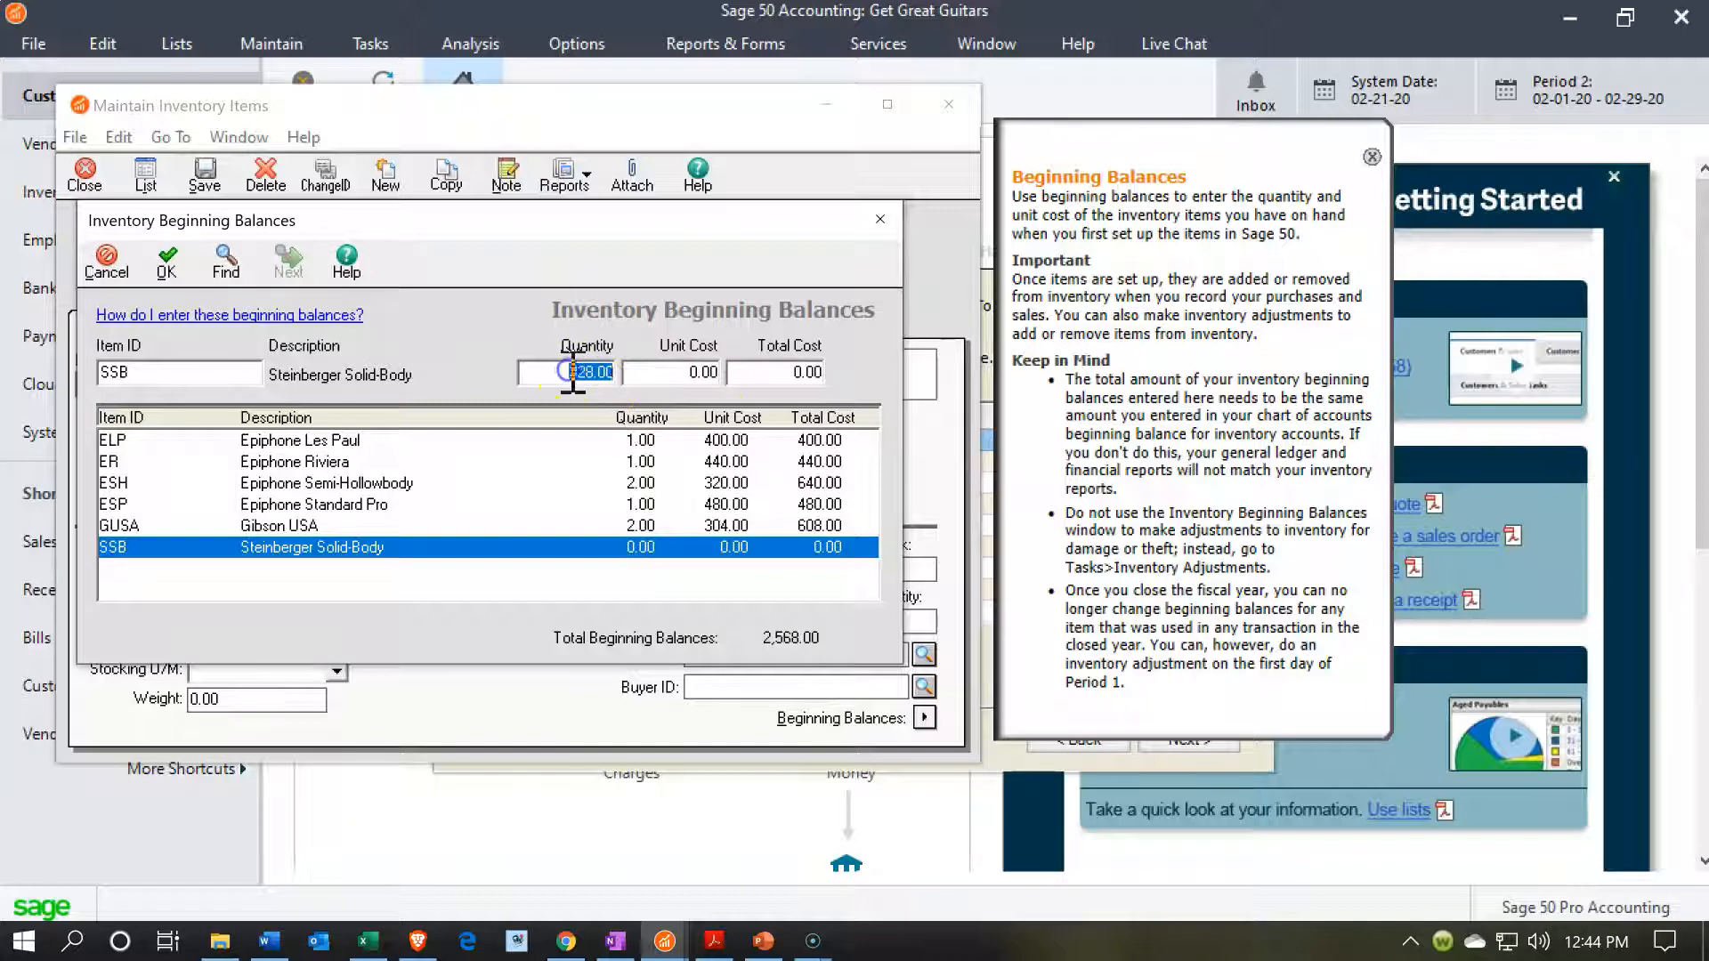
type("1")
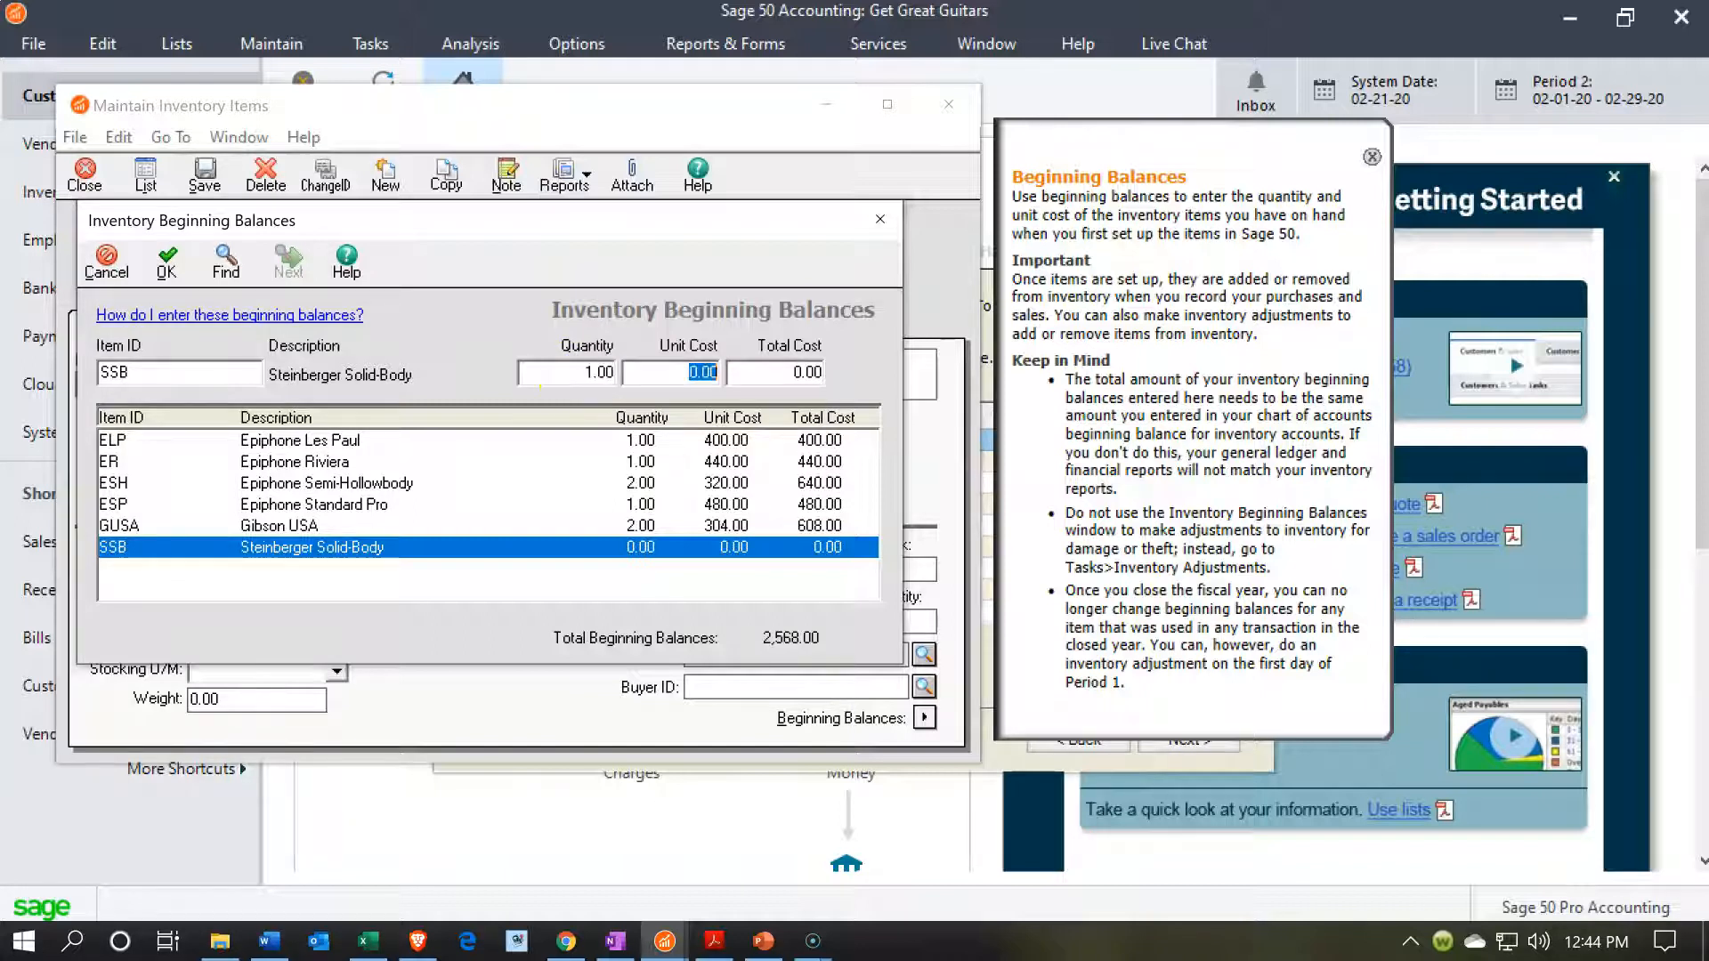
left_click(555, 551)
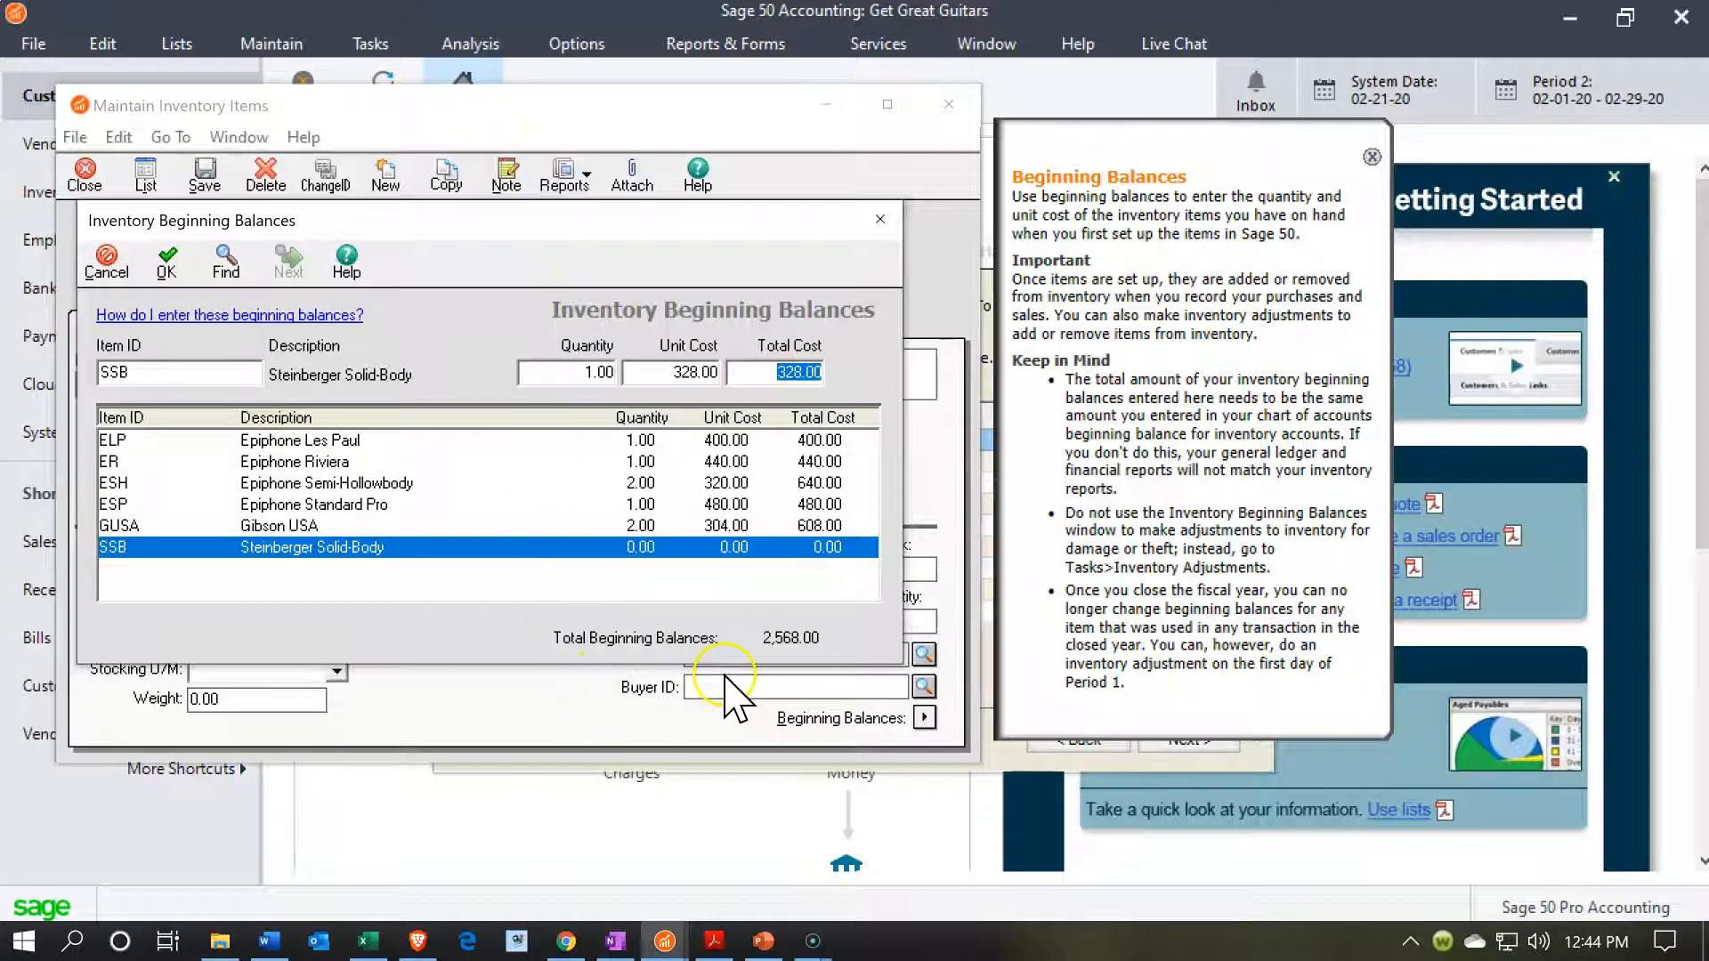
left_click(166, 261)
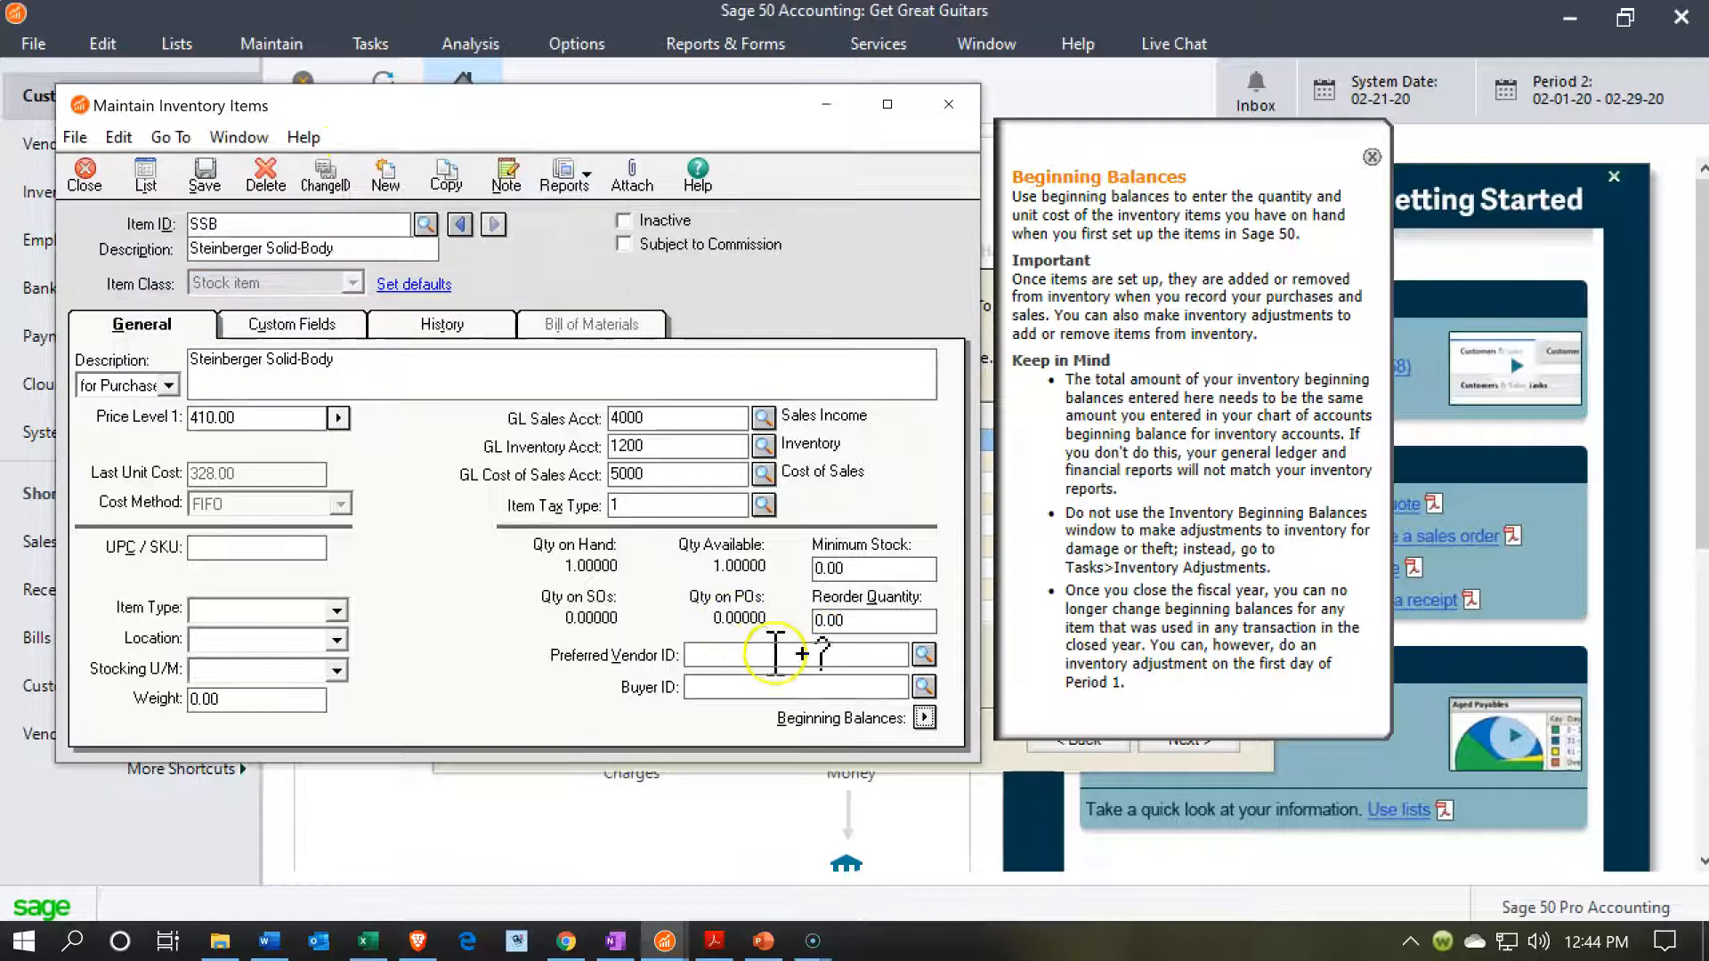
left_click(925, 718)
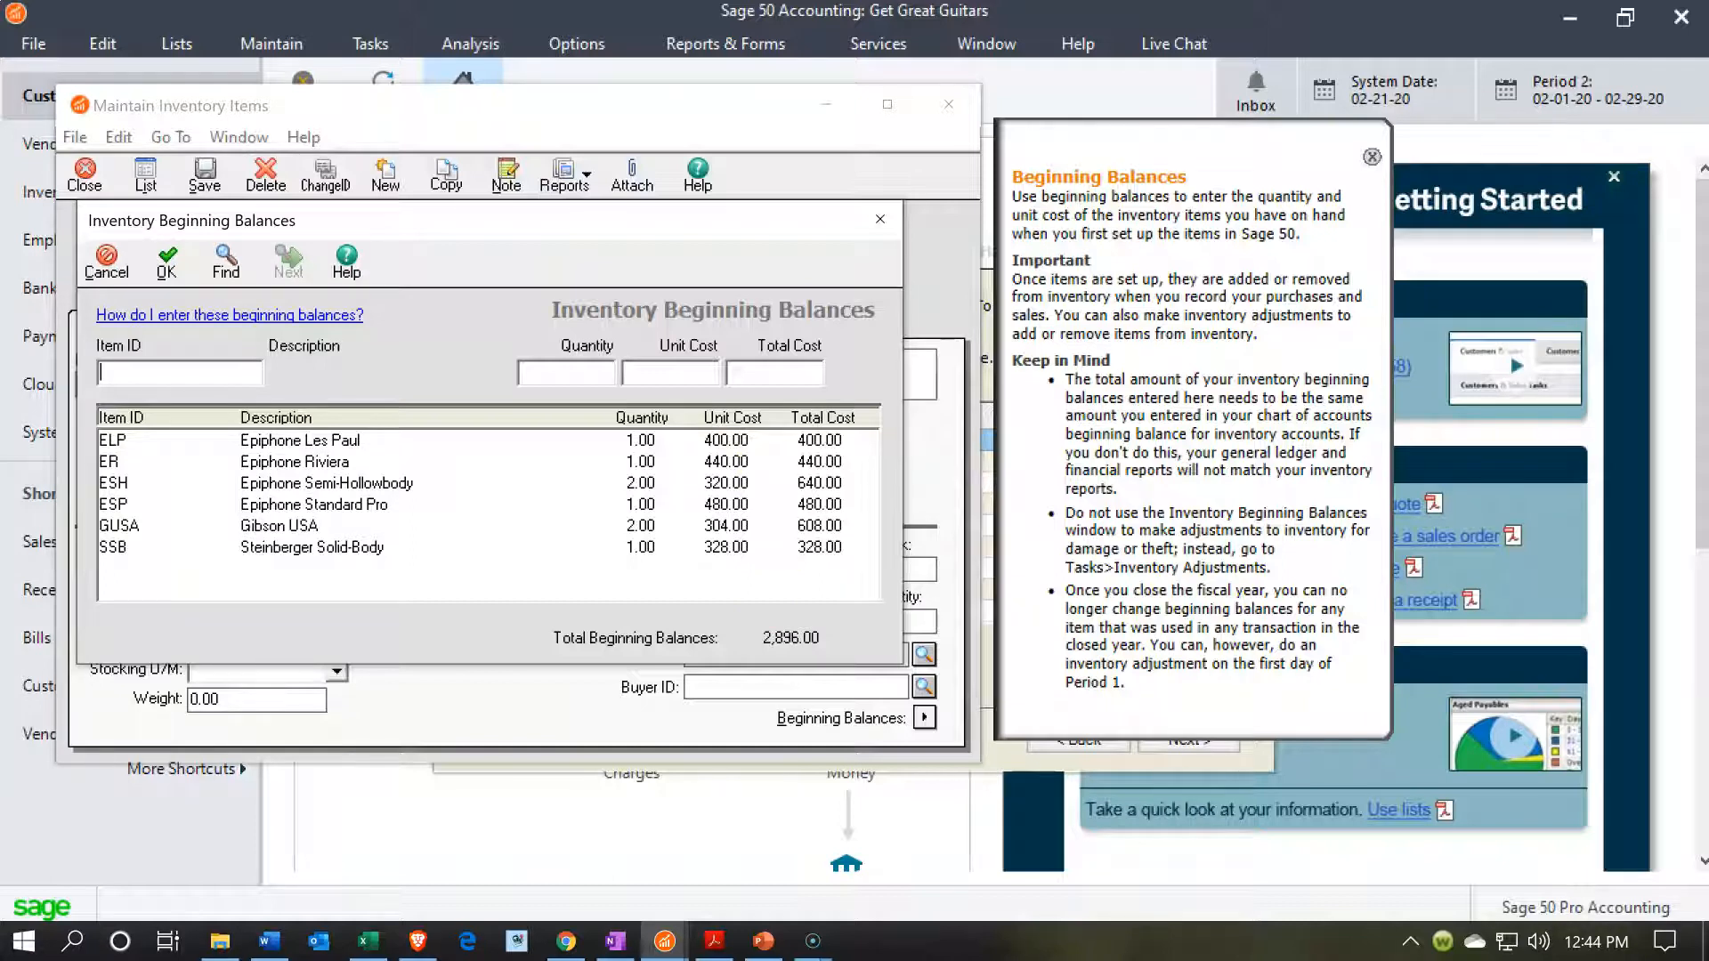
left_click(165, 260)
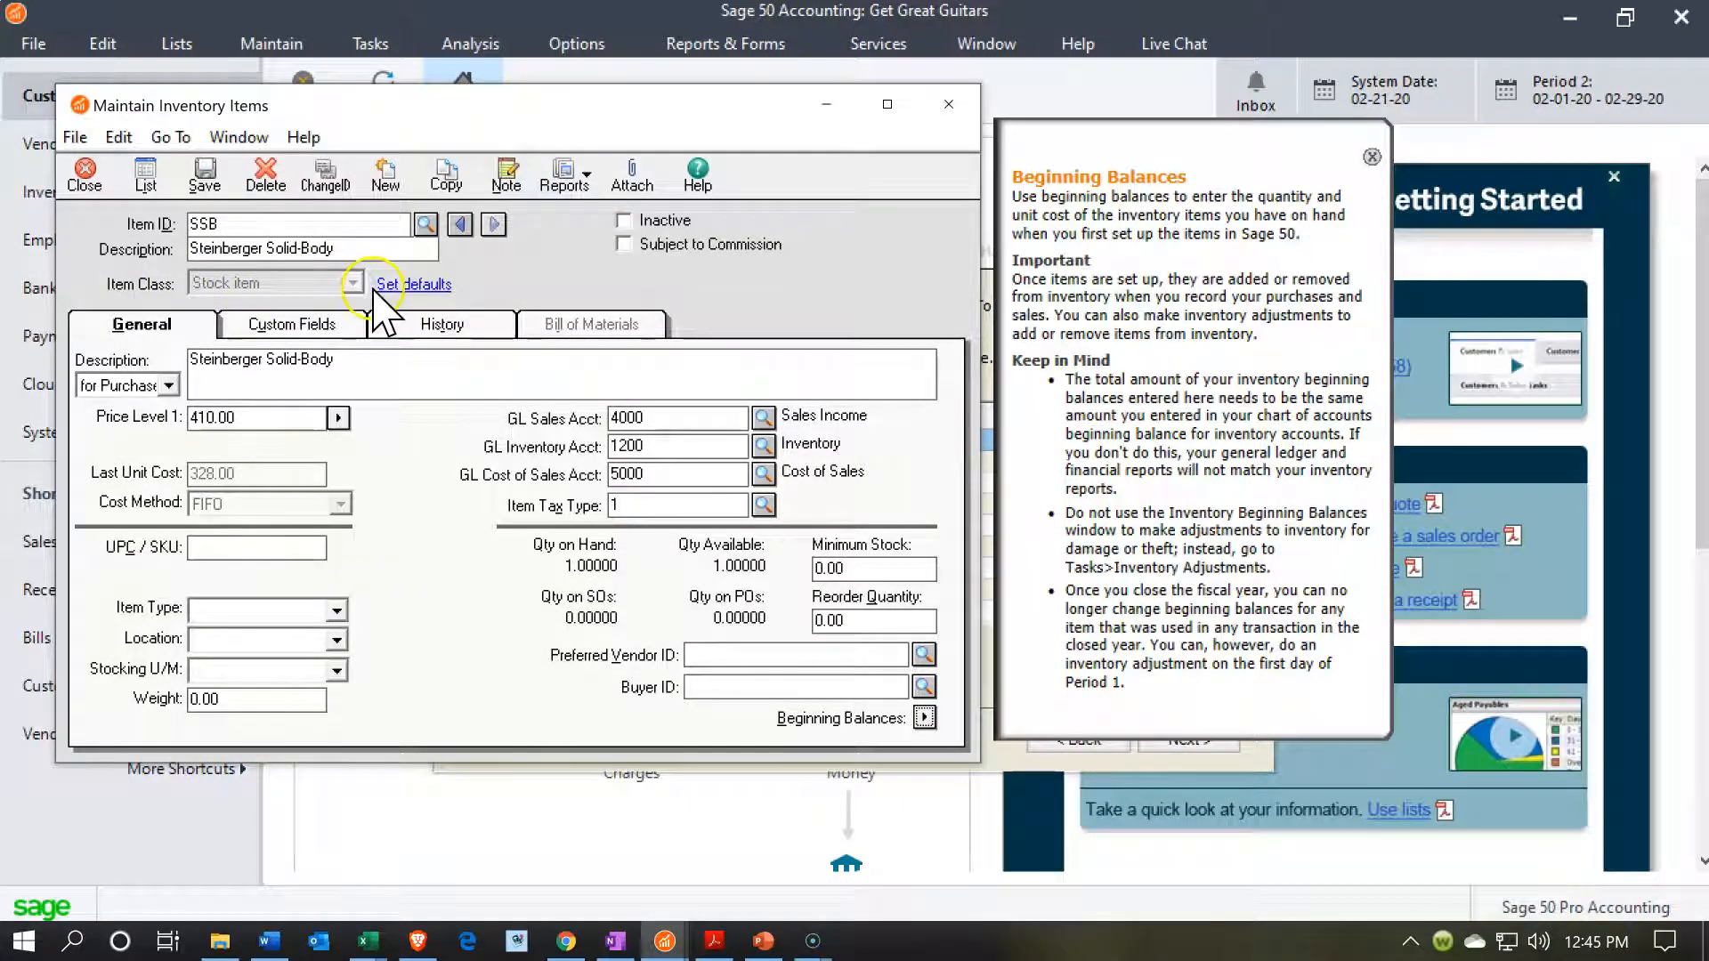
Save the SSB item and start a new inventory item with the Service item class.
left_click(226, 222)
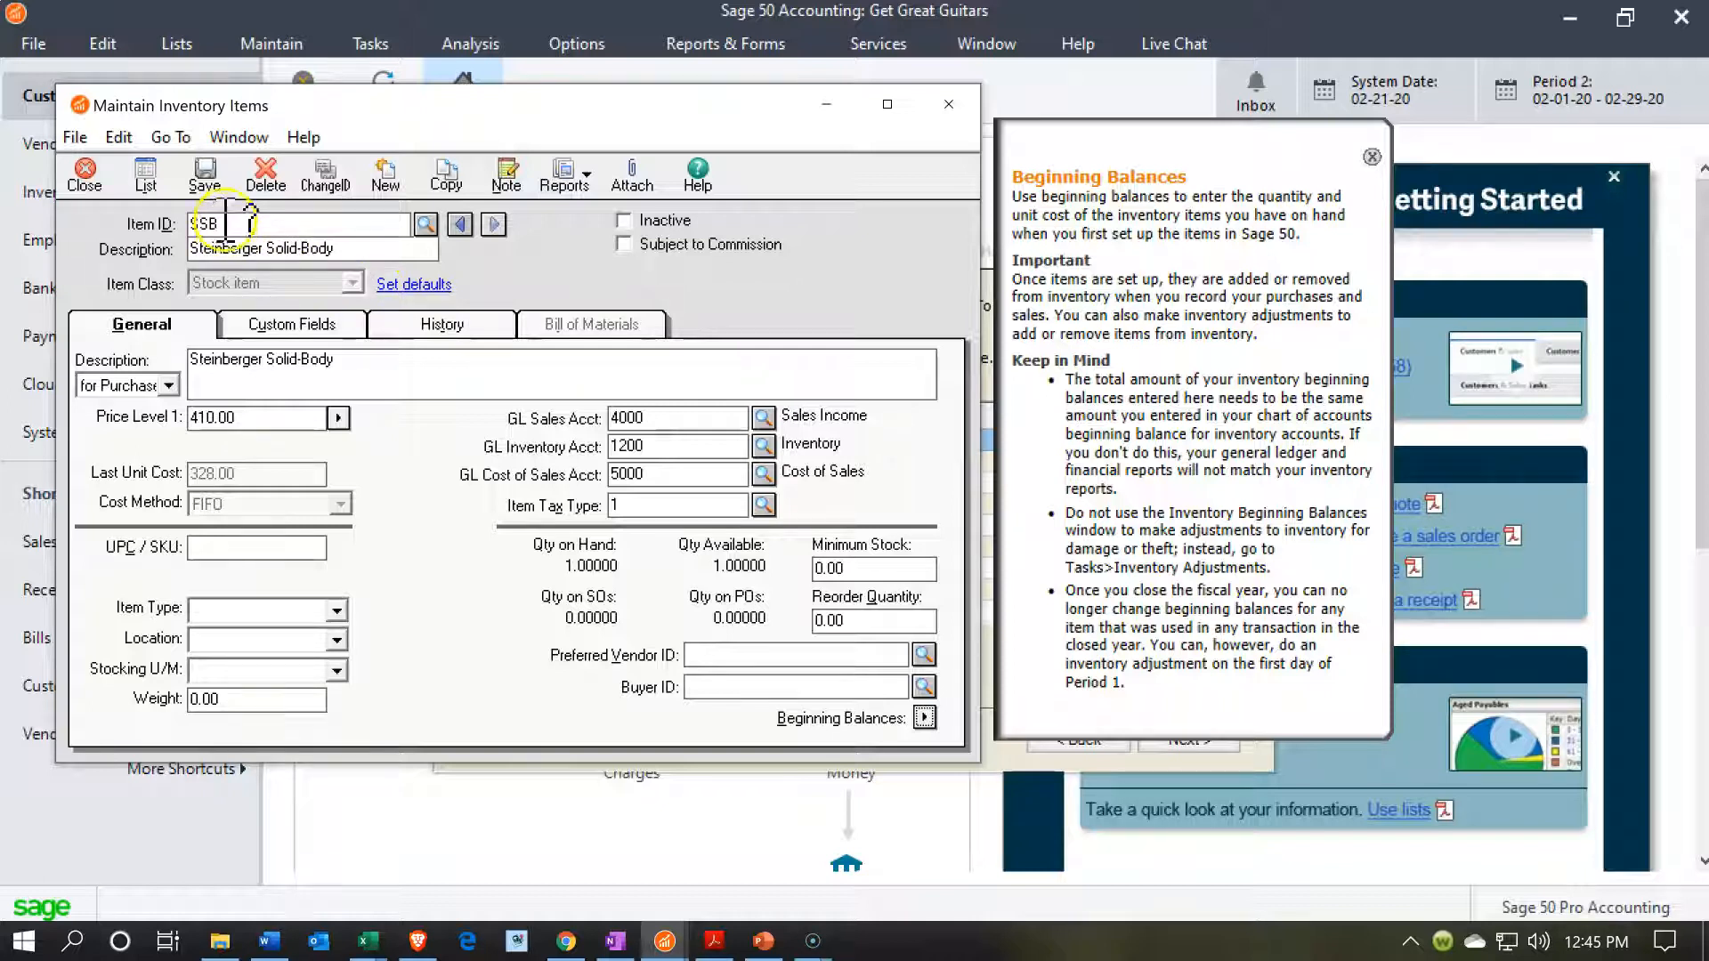
left_click(214, 183)
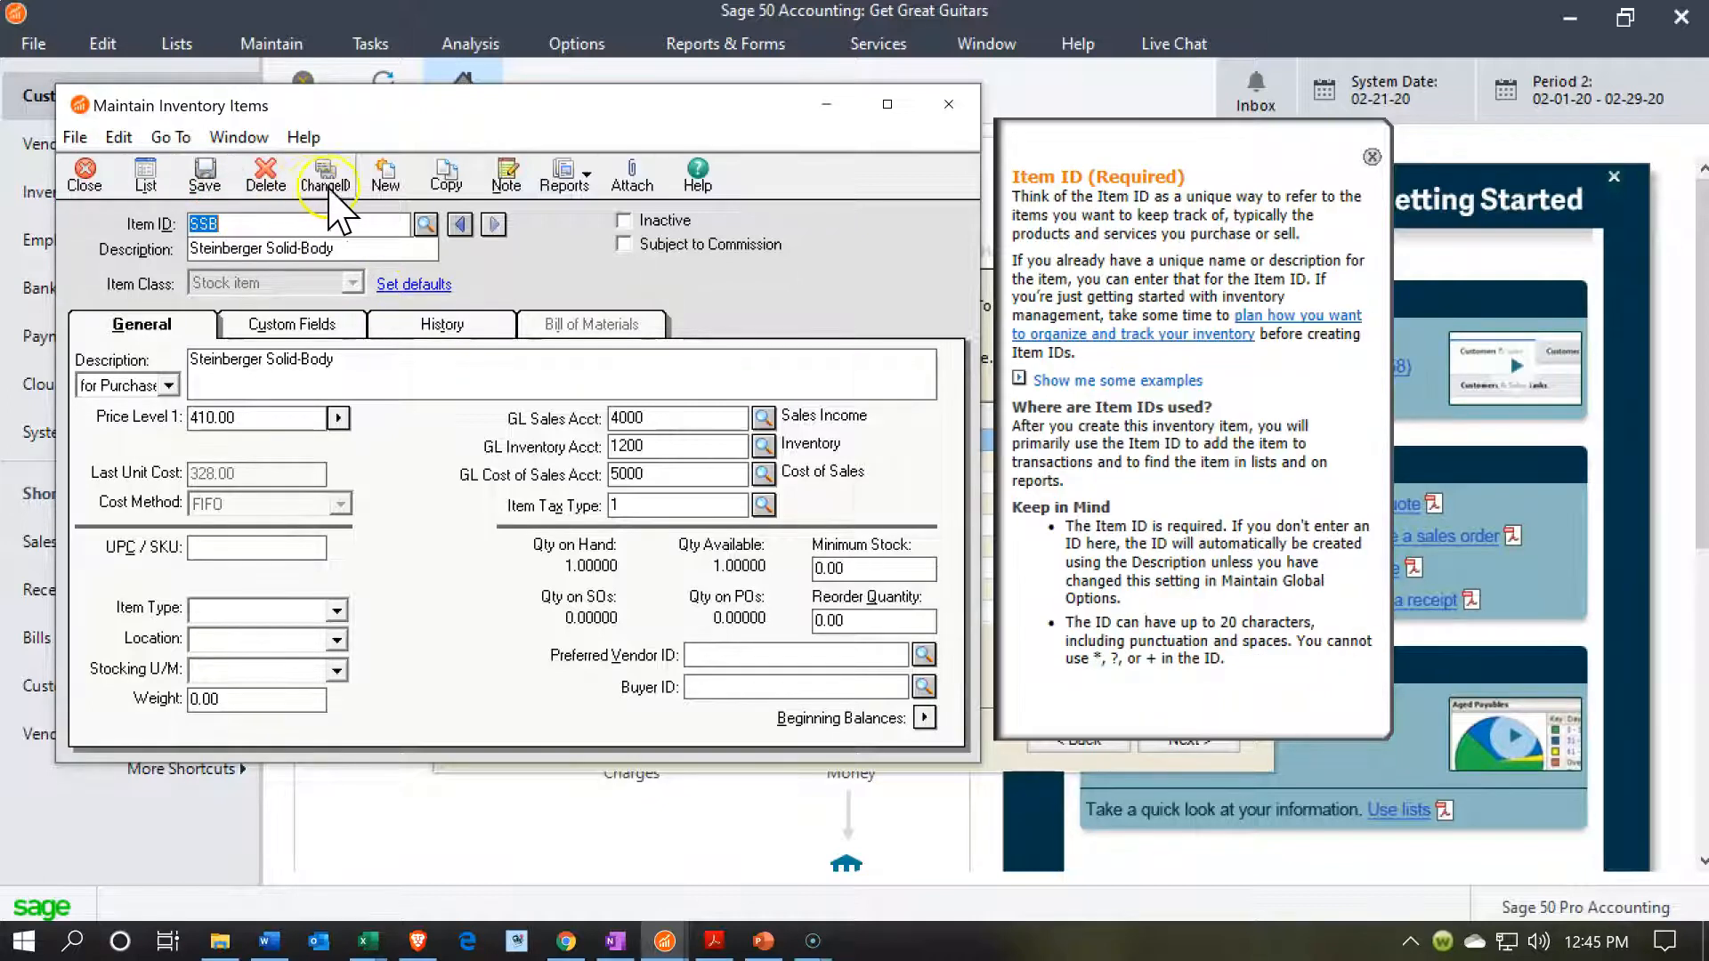
left_click(384, 177)
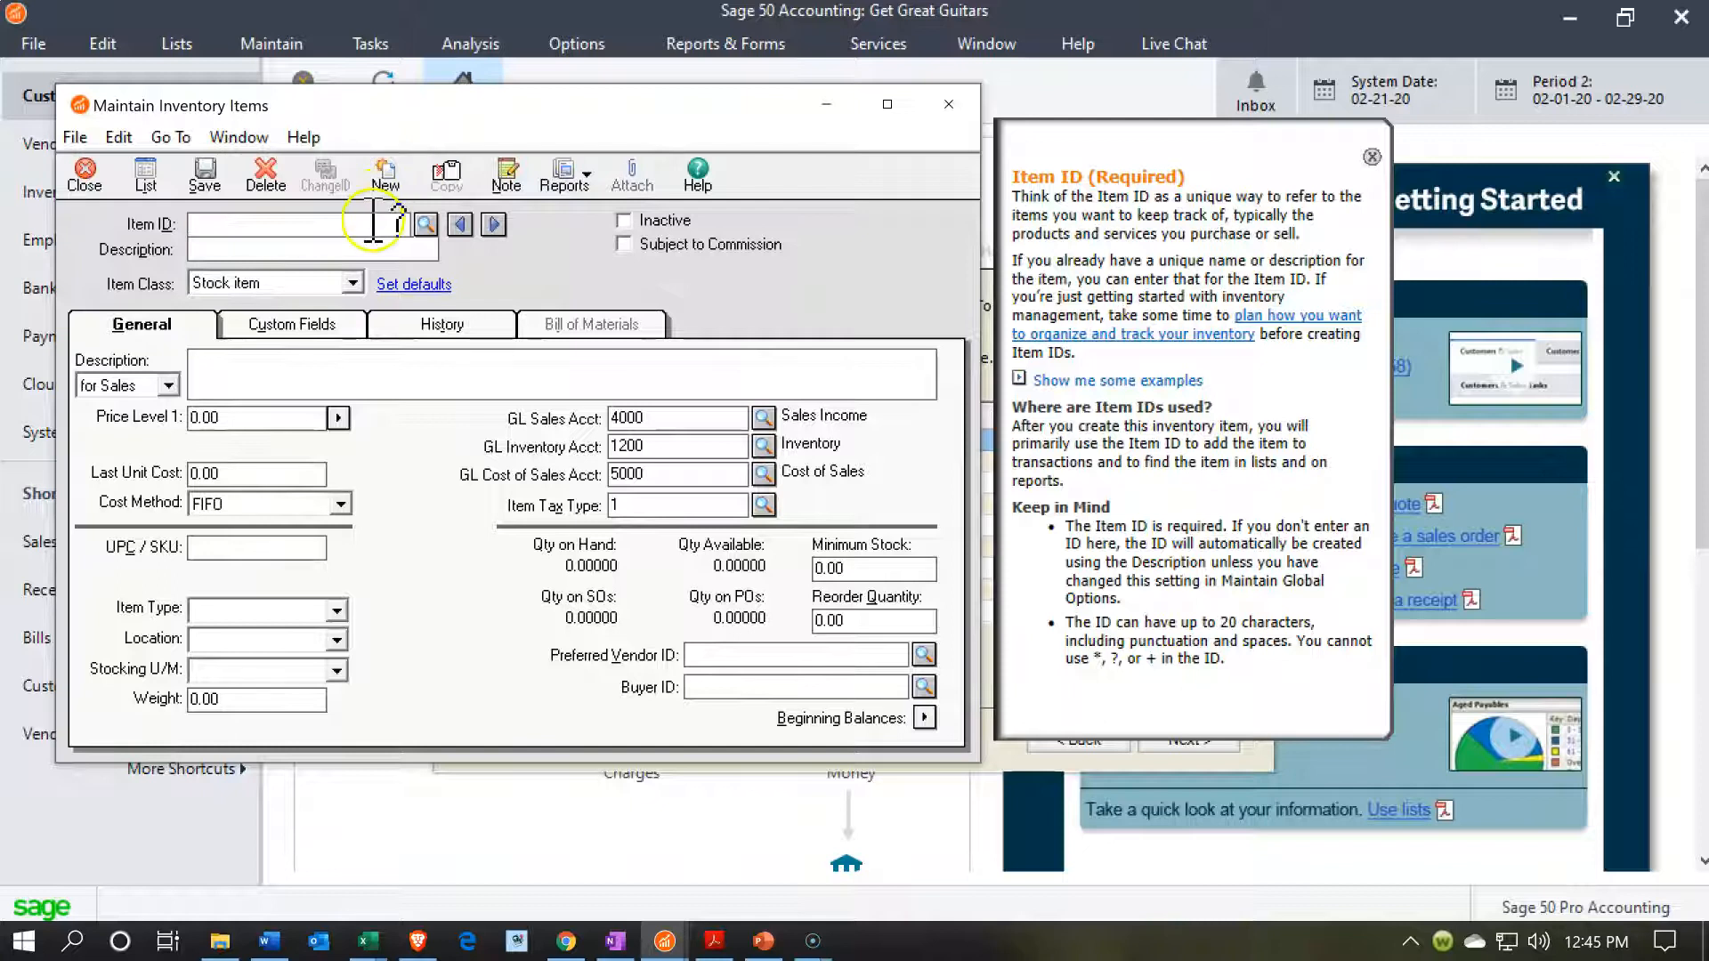
left_click(352, 282)
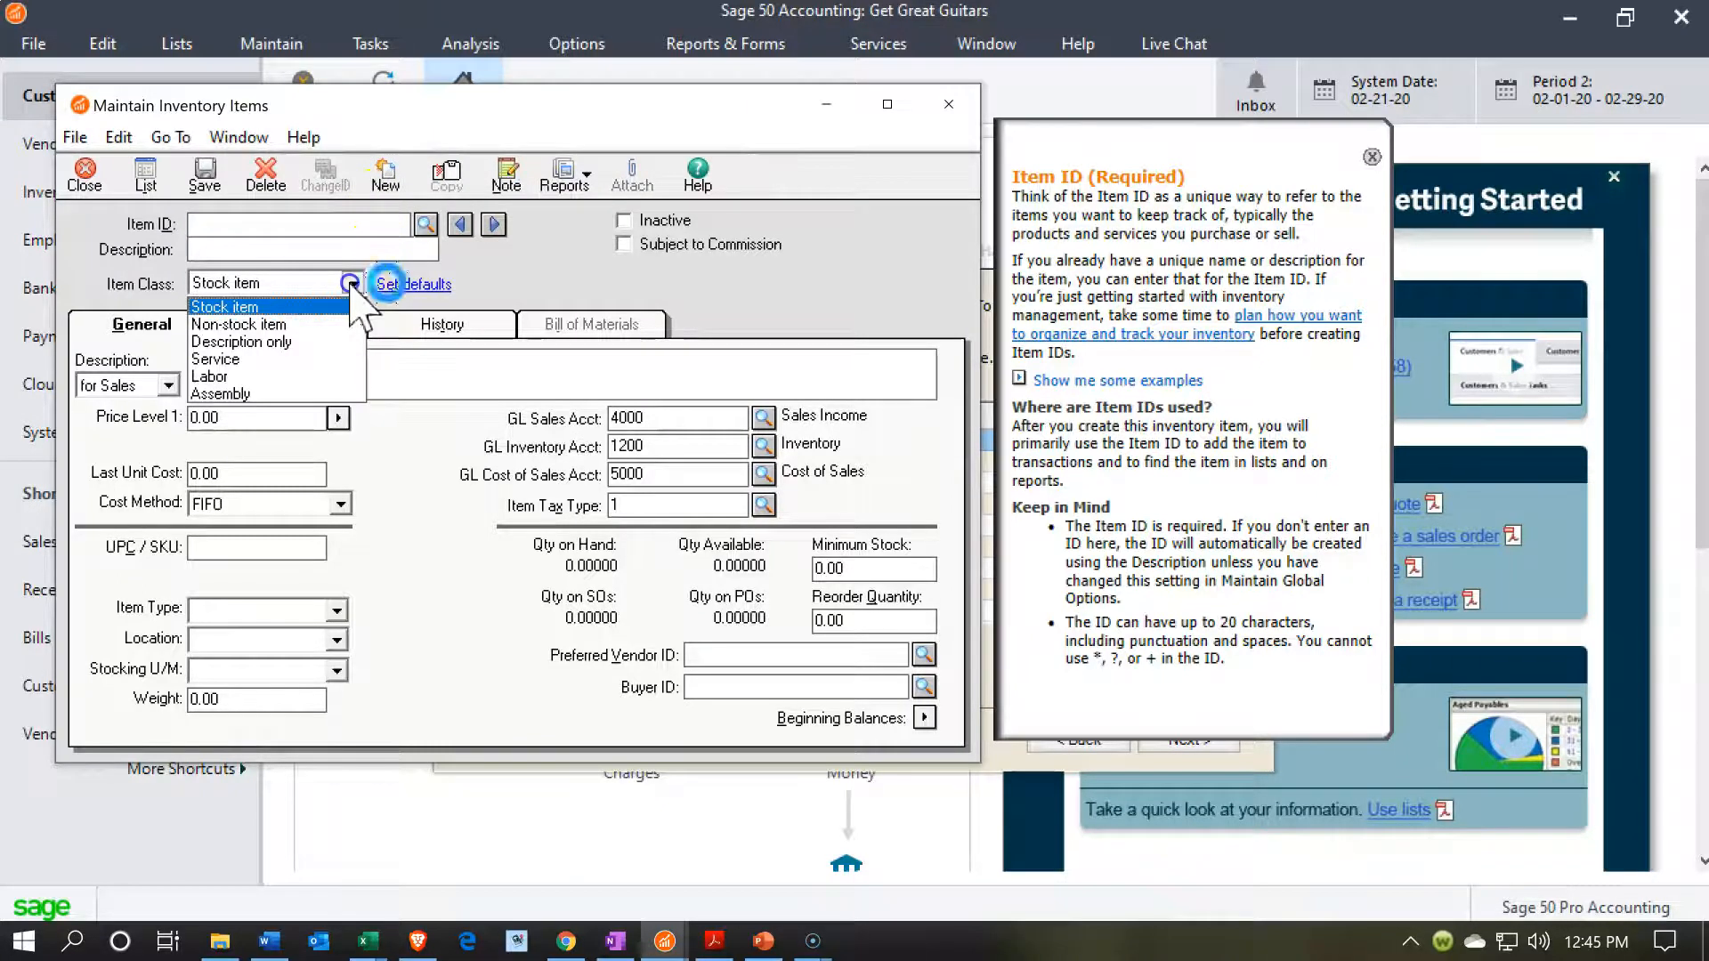
left_click(339, 348)
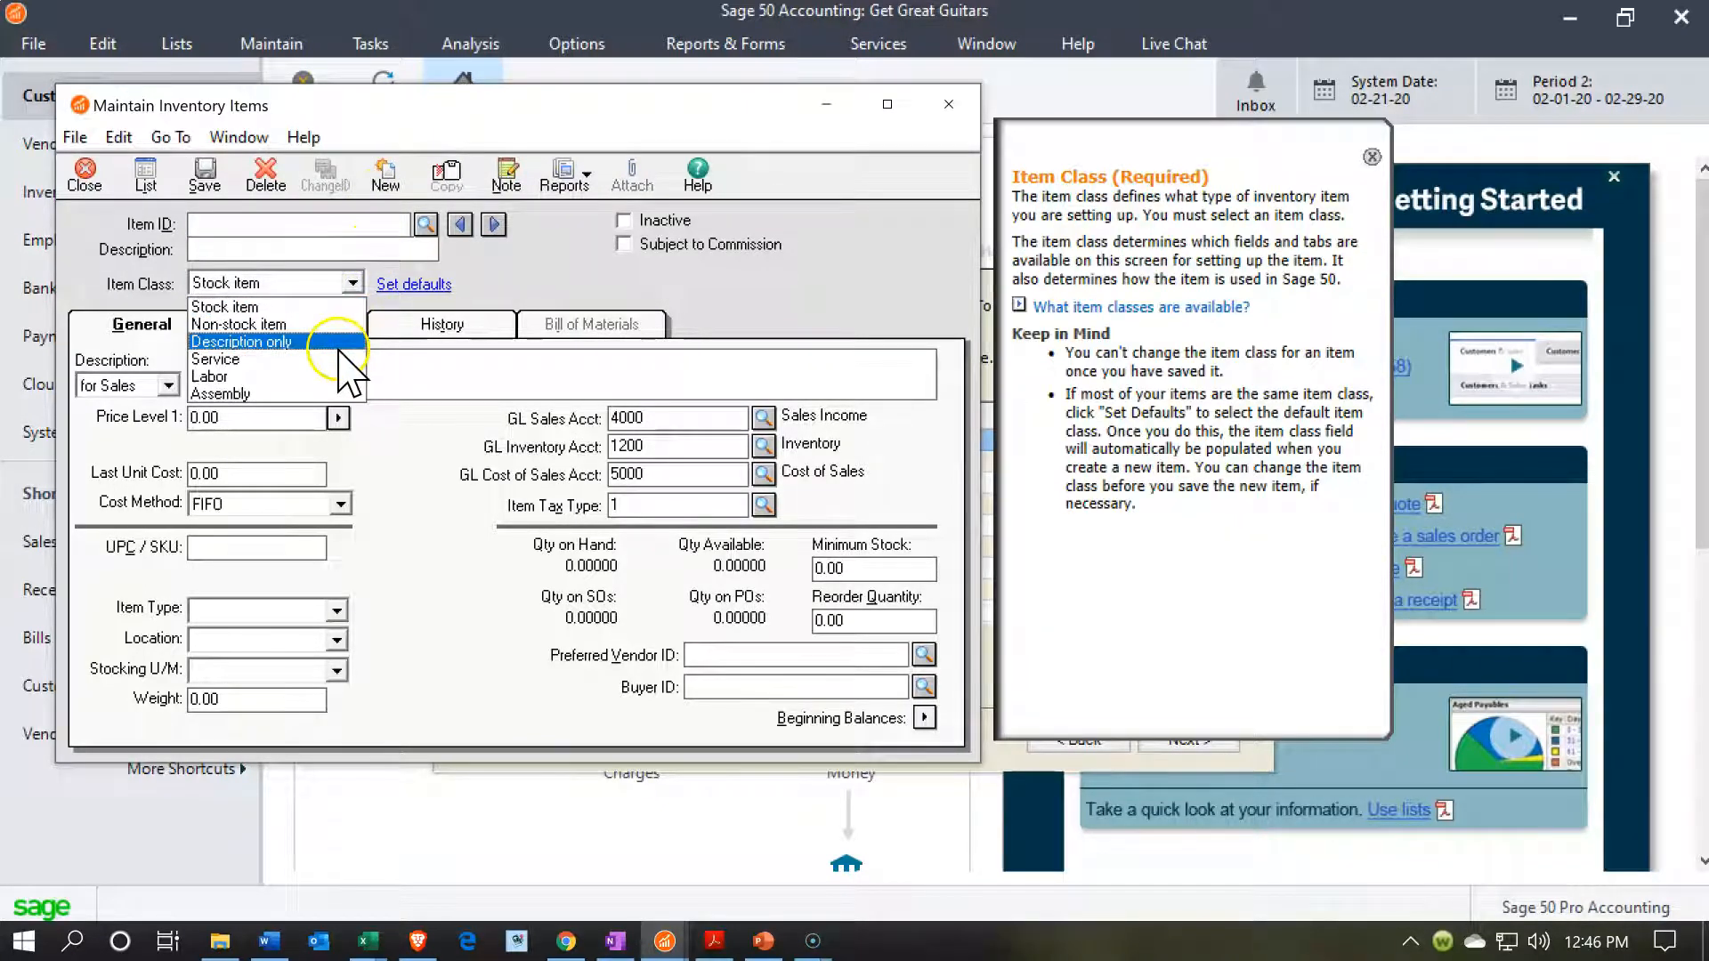
left_click(341, 359)
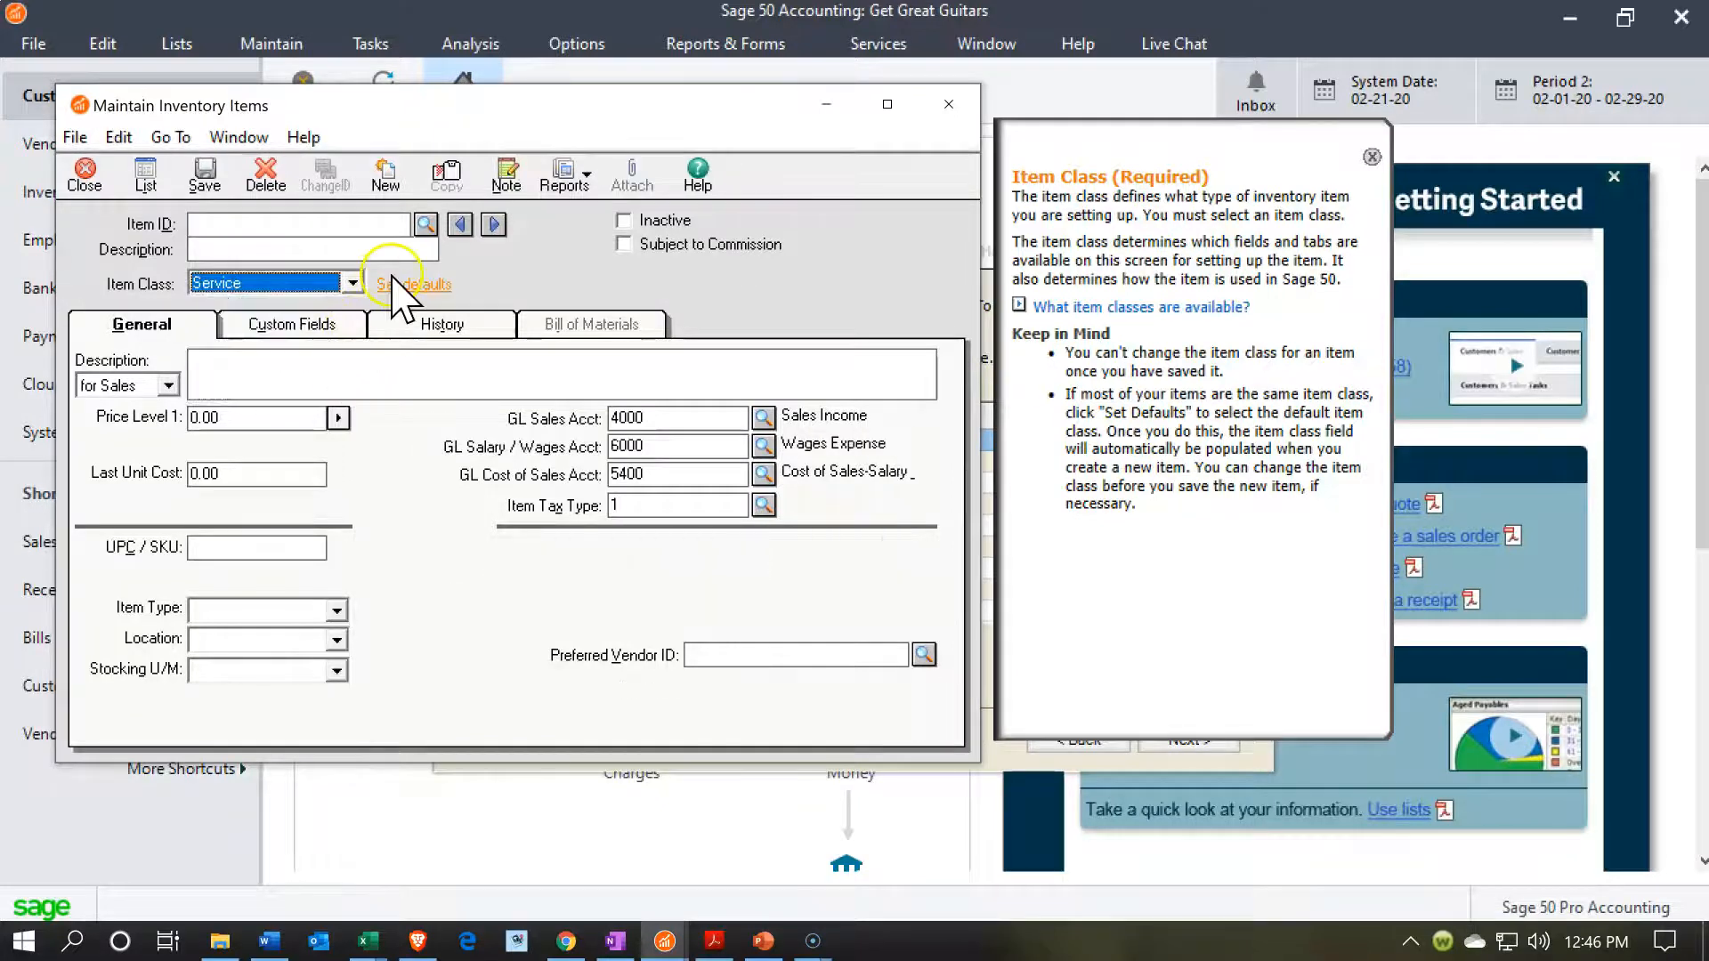
Change the default item class for new inventory items to Service in the inventory item defaults.
left_click(402, 281)
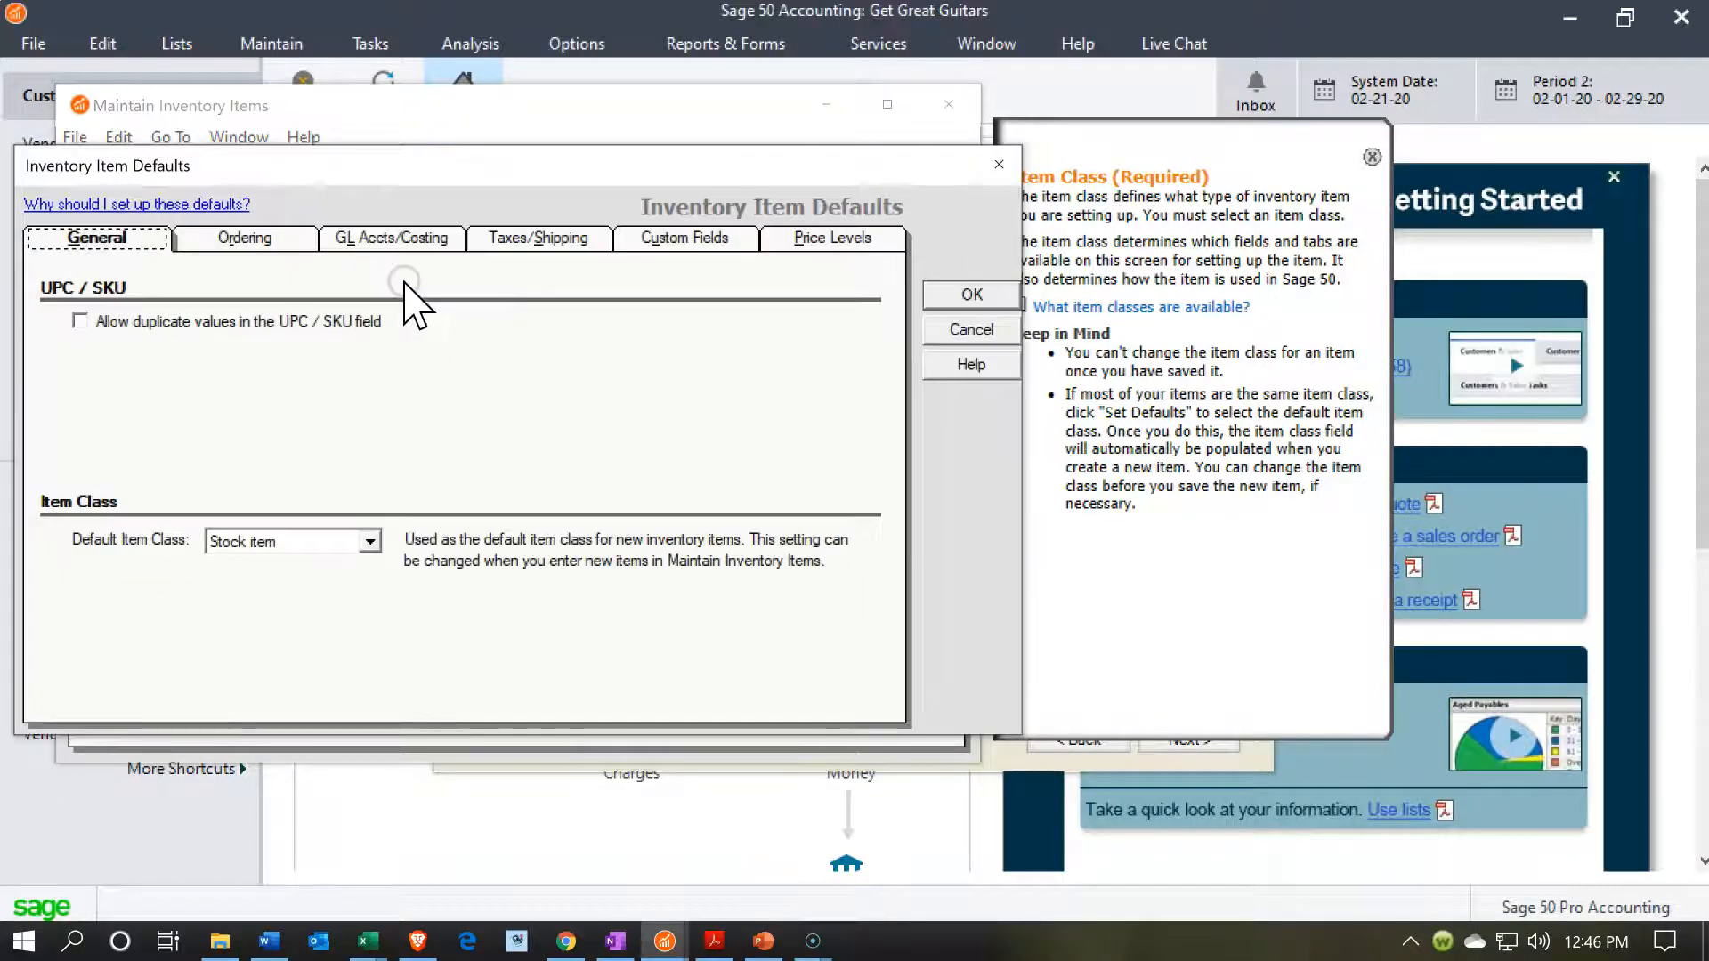
left_click(369, 539)
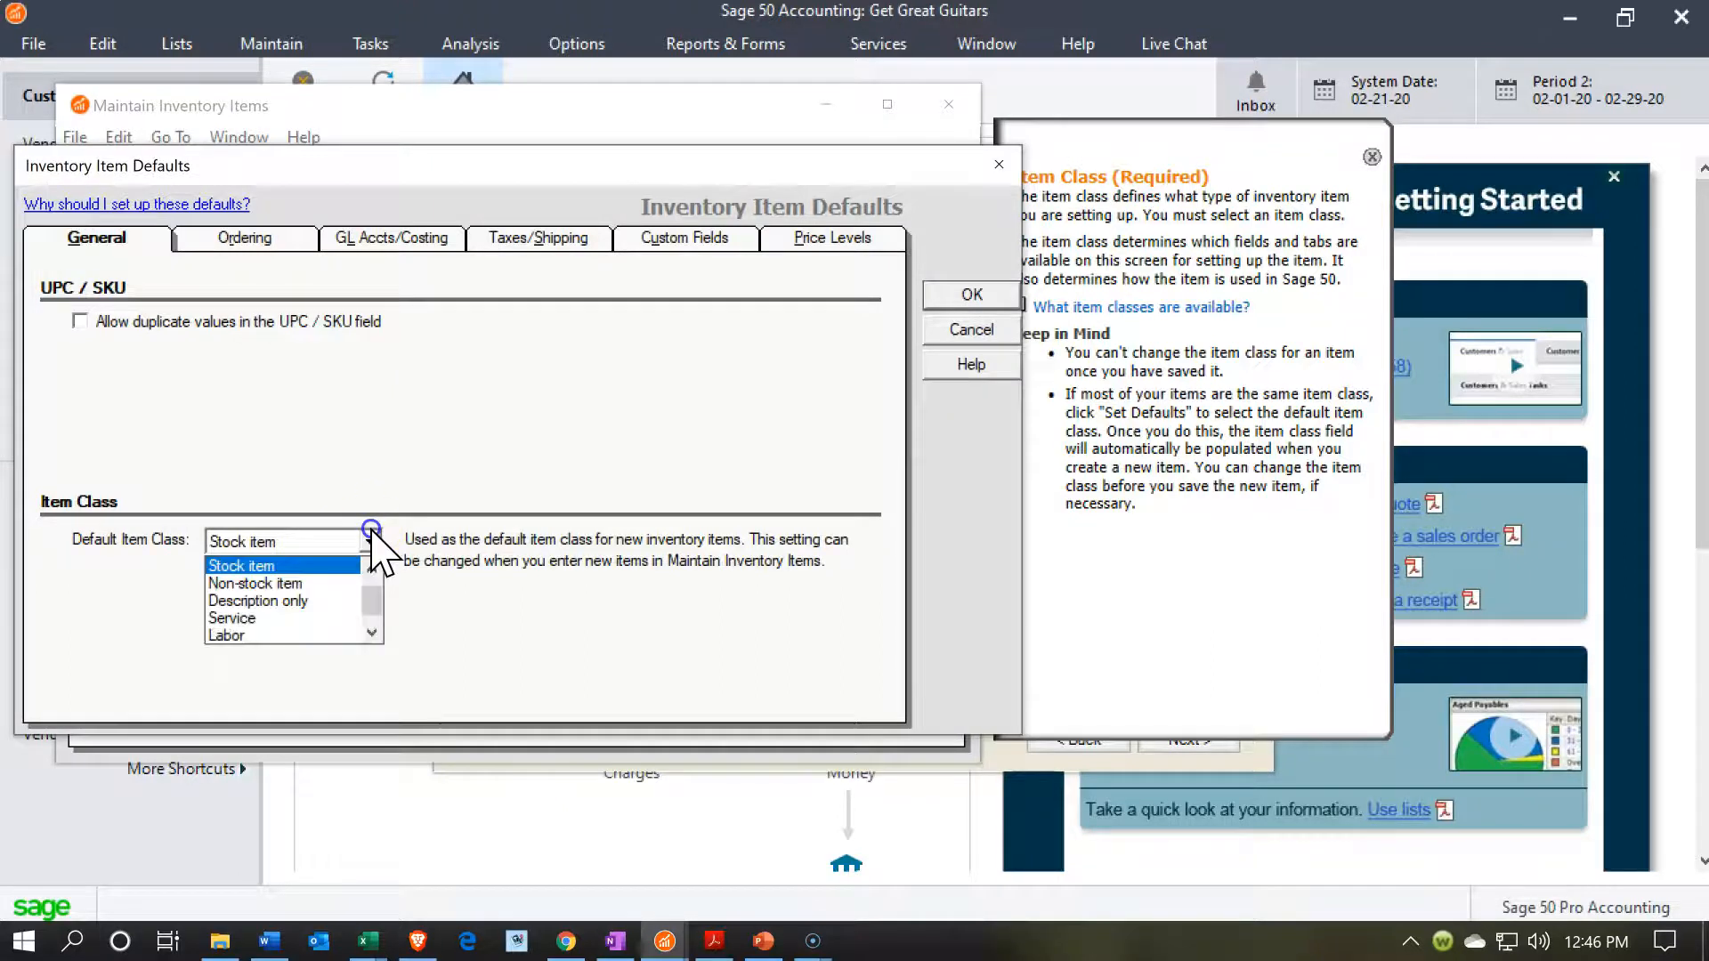
left_click(331, 616)
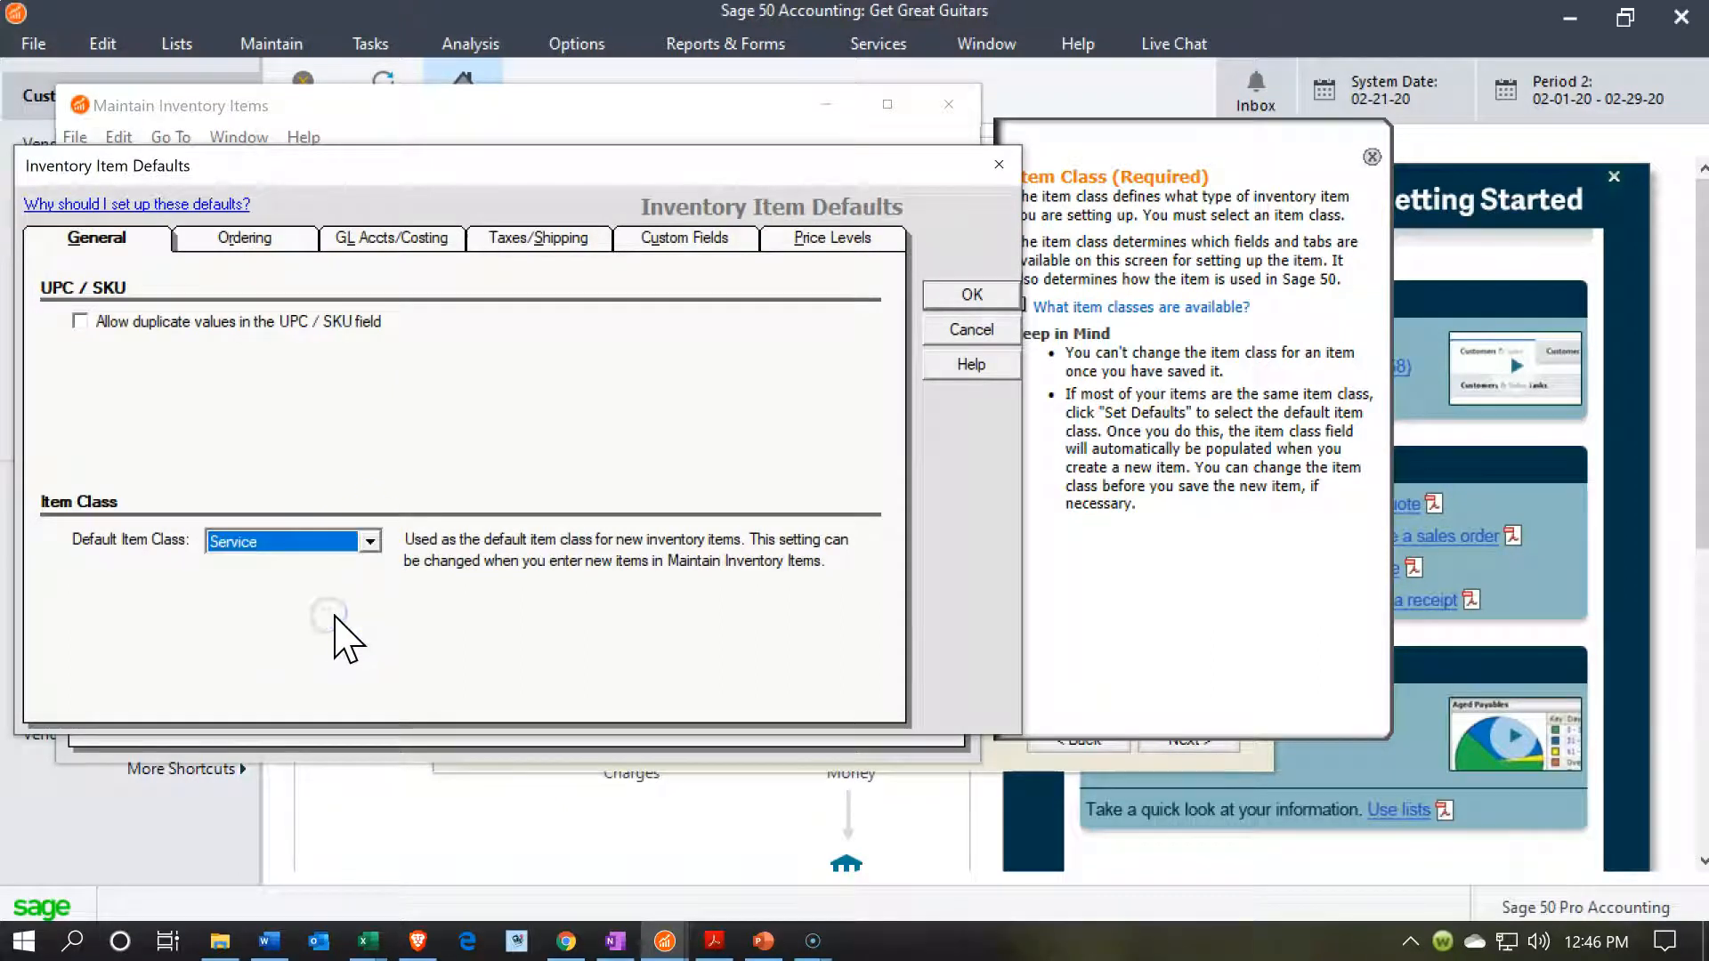
left_click(952, 300)
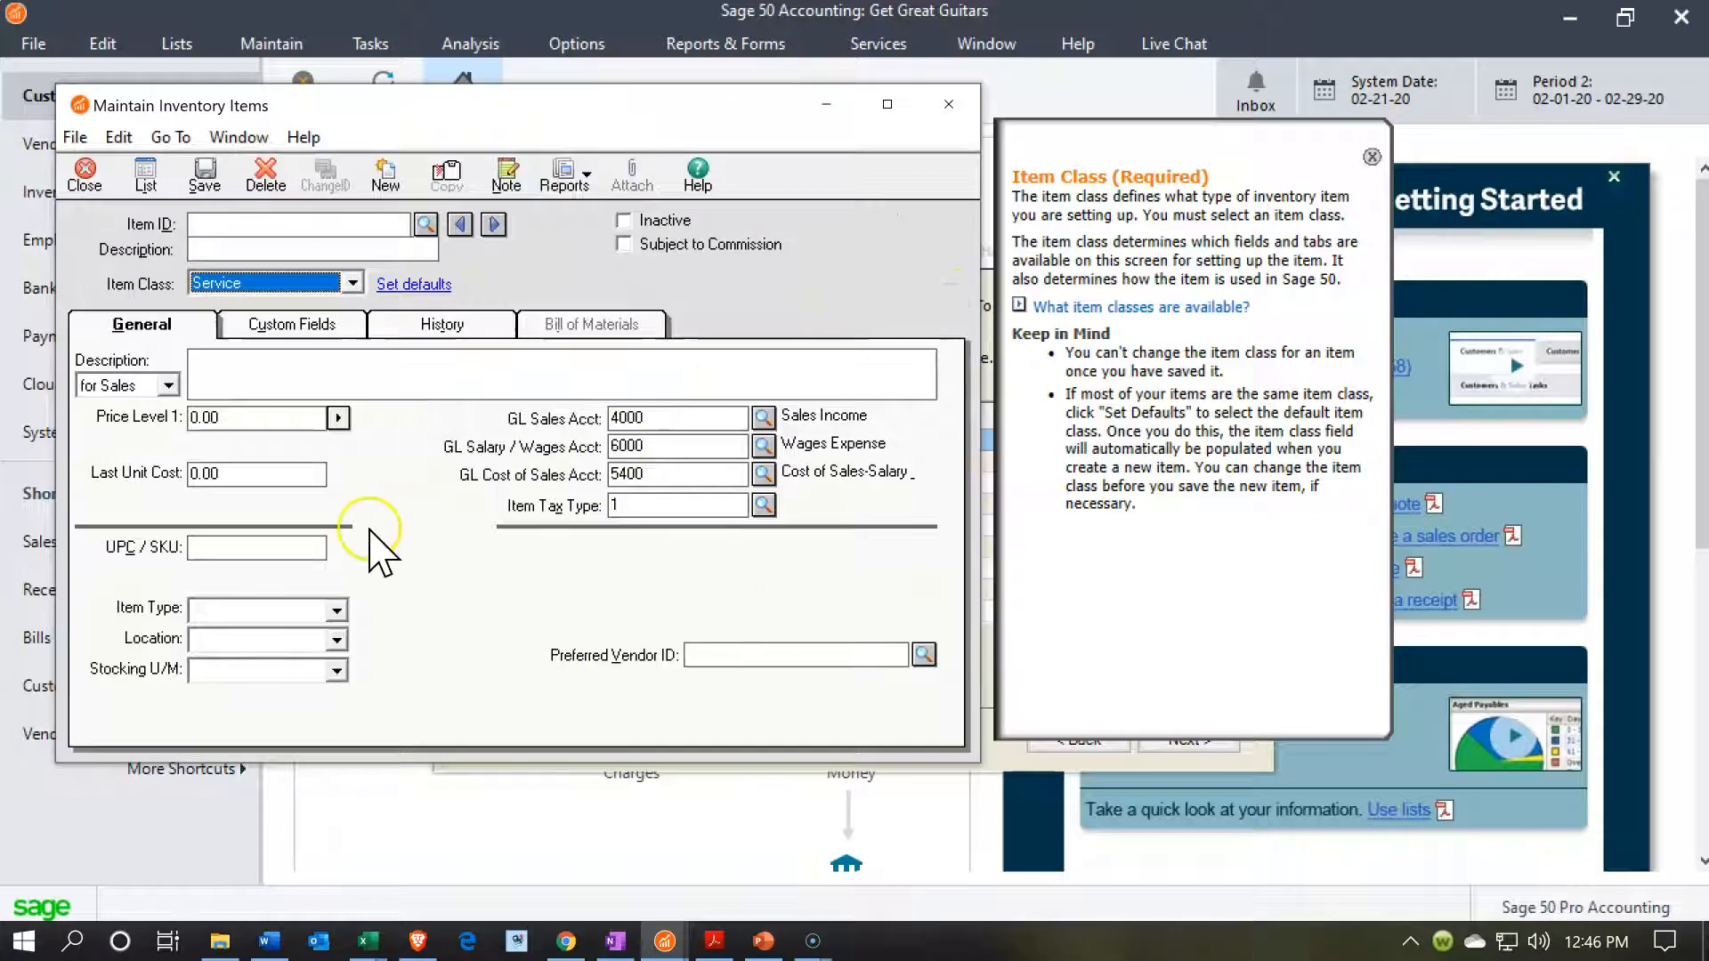
Enter Diagnostic as the new service item's ID, short description and sales description.
left_click(367, 941)
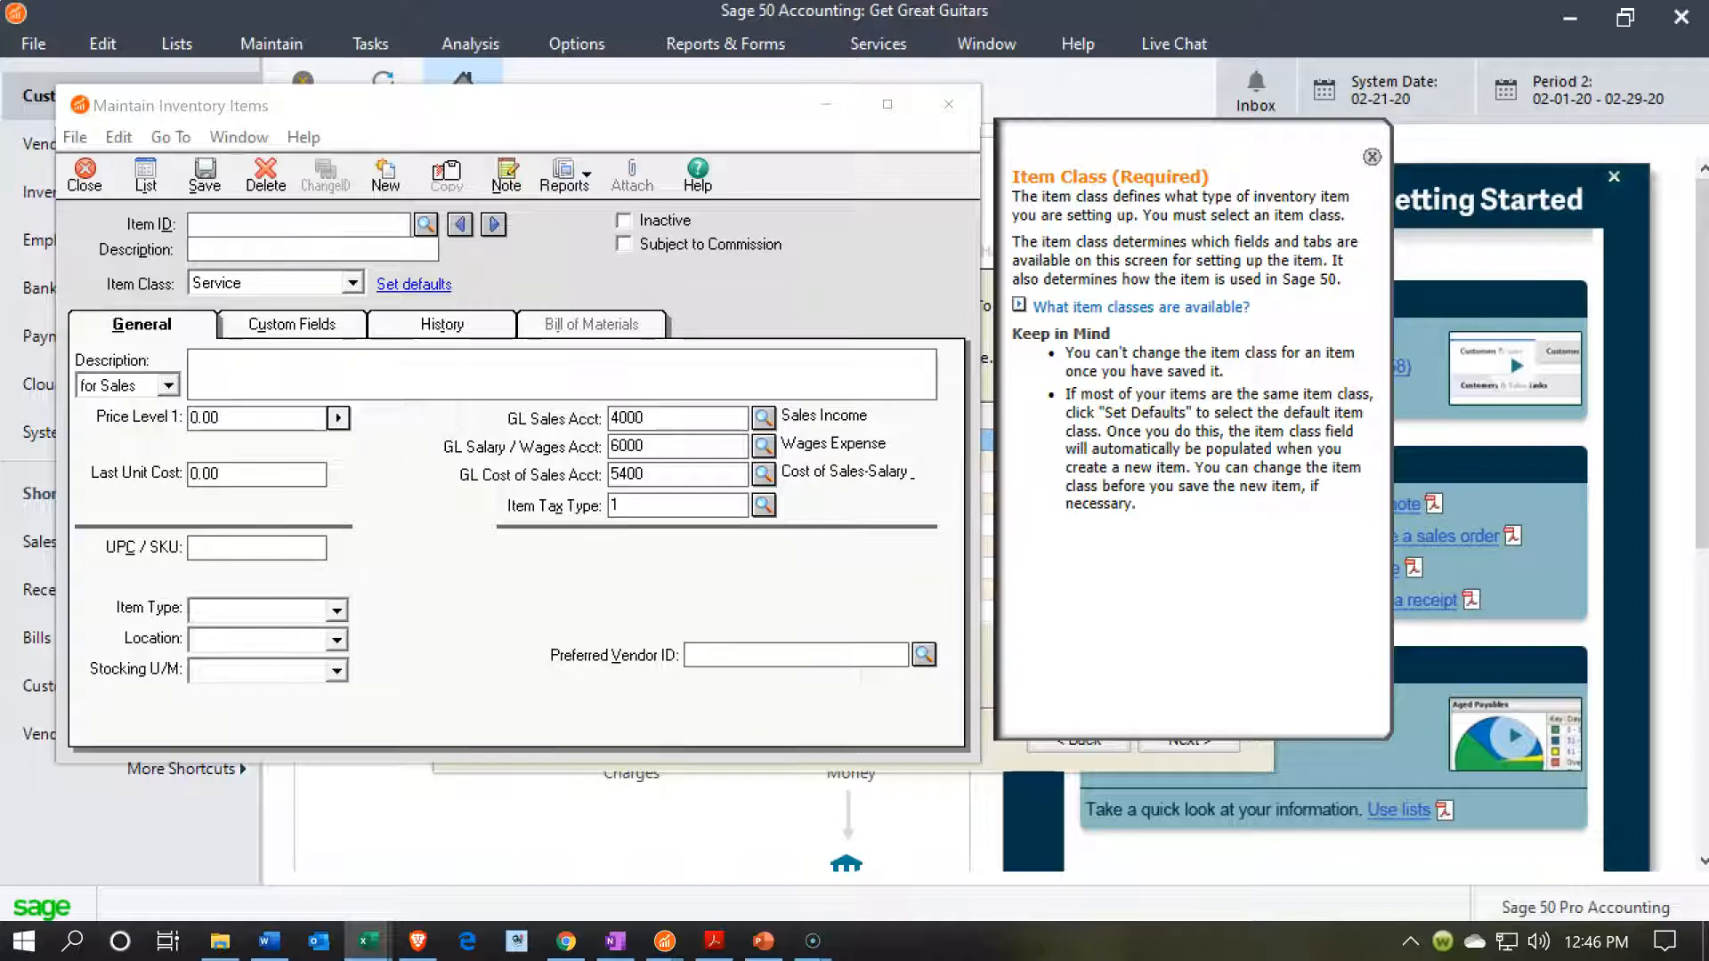
left_click(296, 220)
type("Diagnostic")
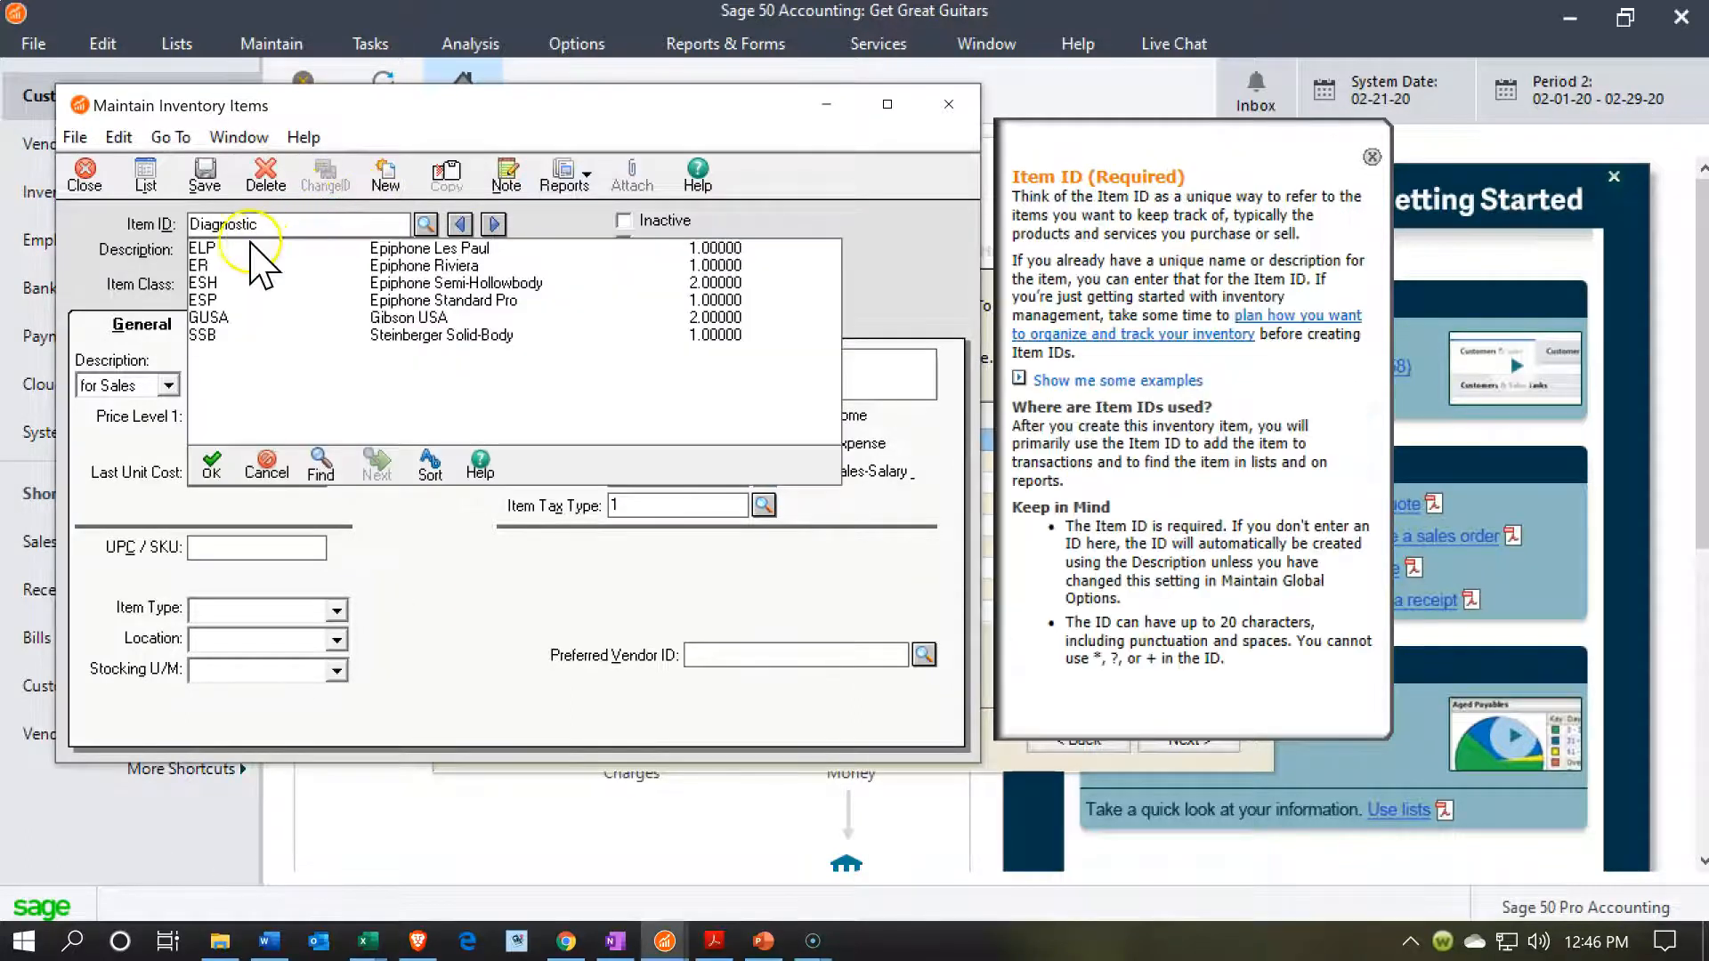
key("Tab")
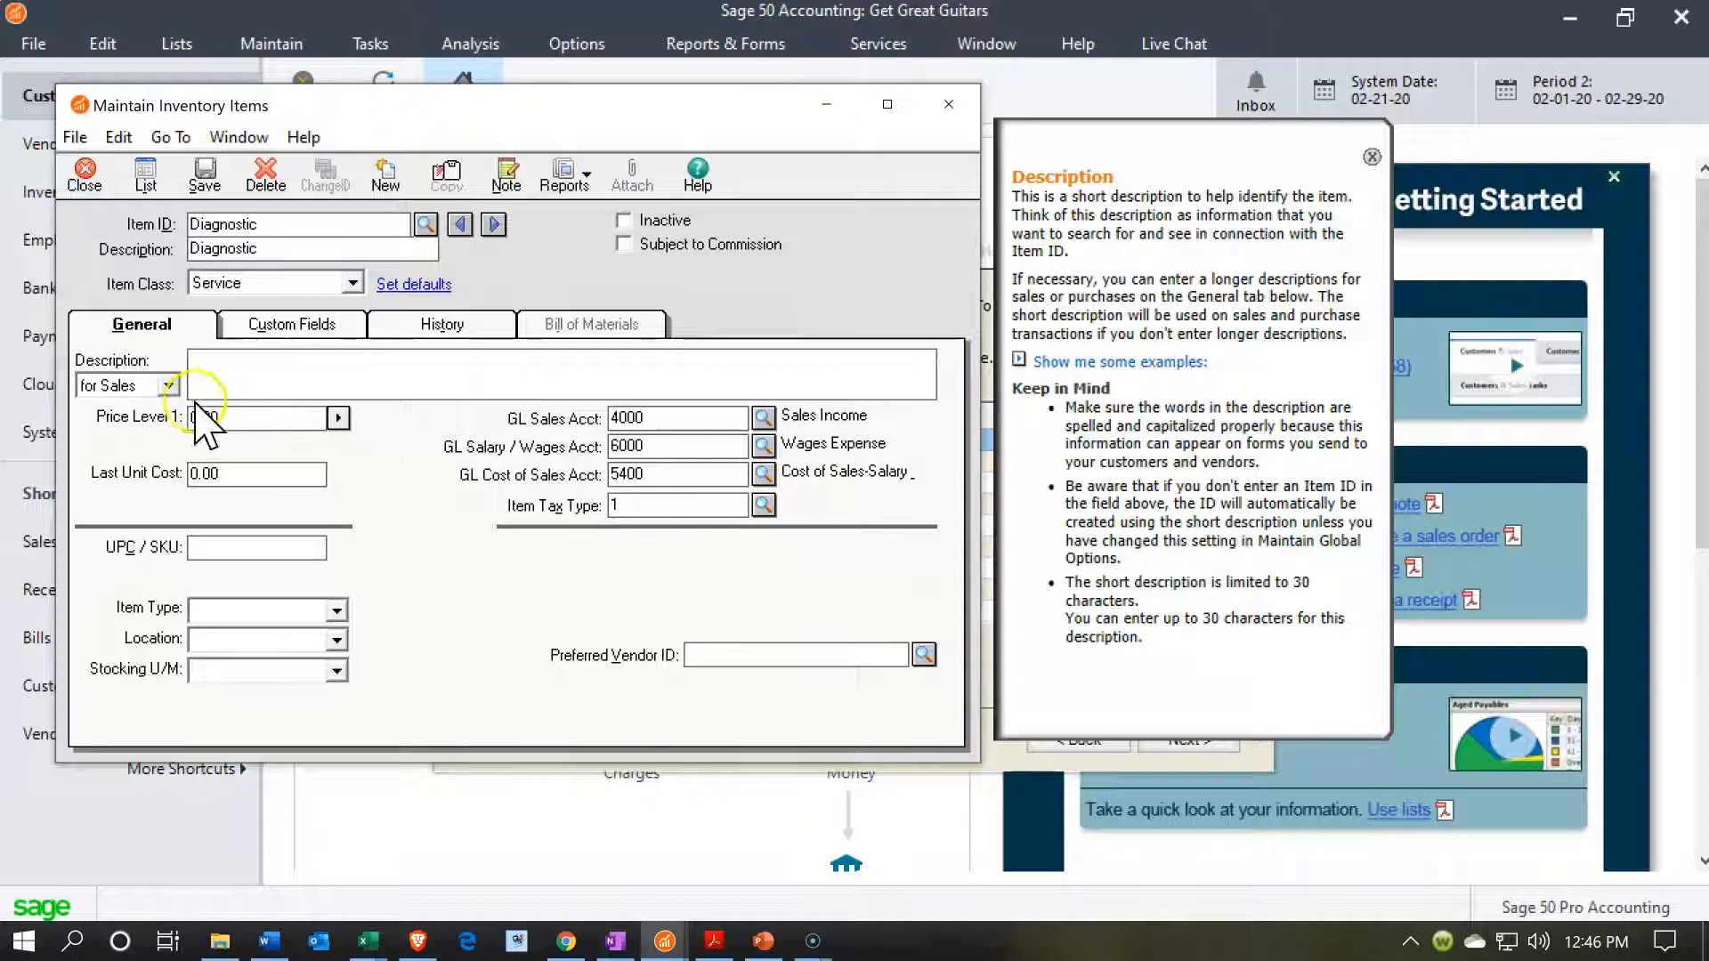
left_click(246, 366)
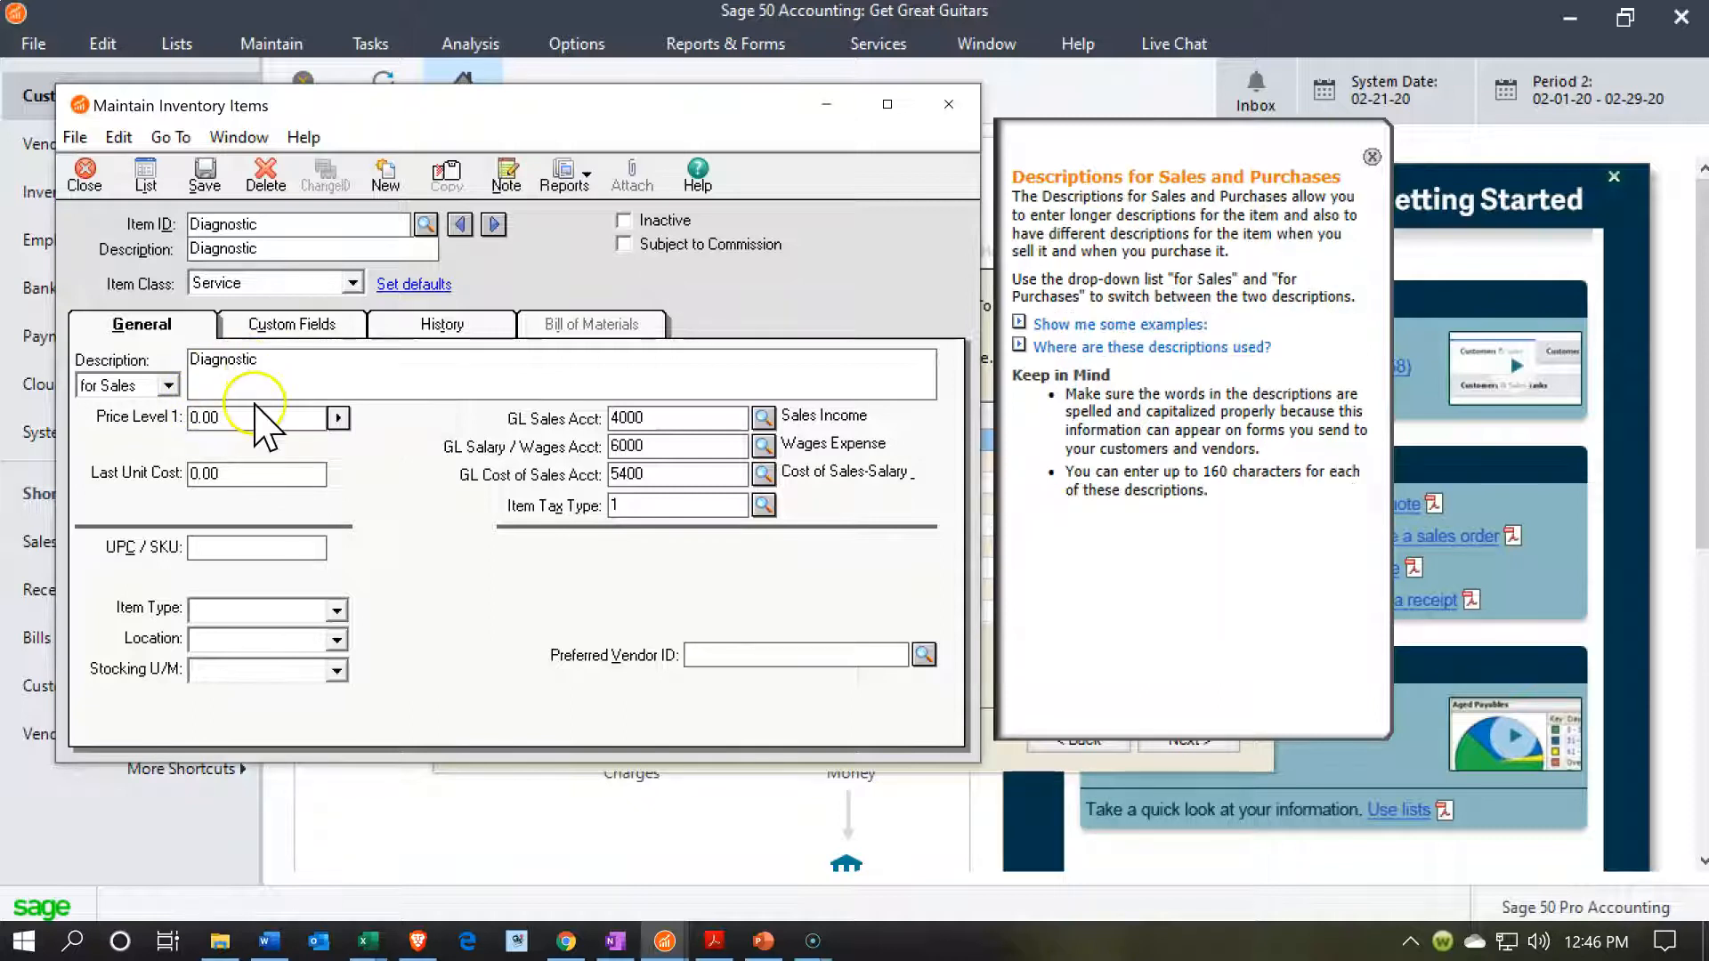
left_click(169, 385)
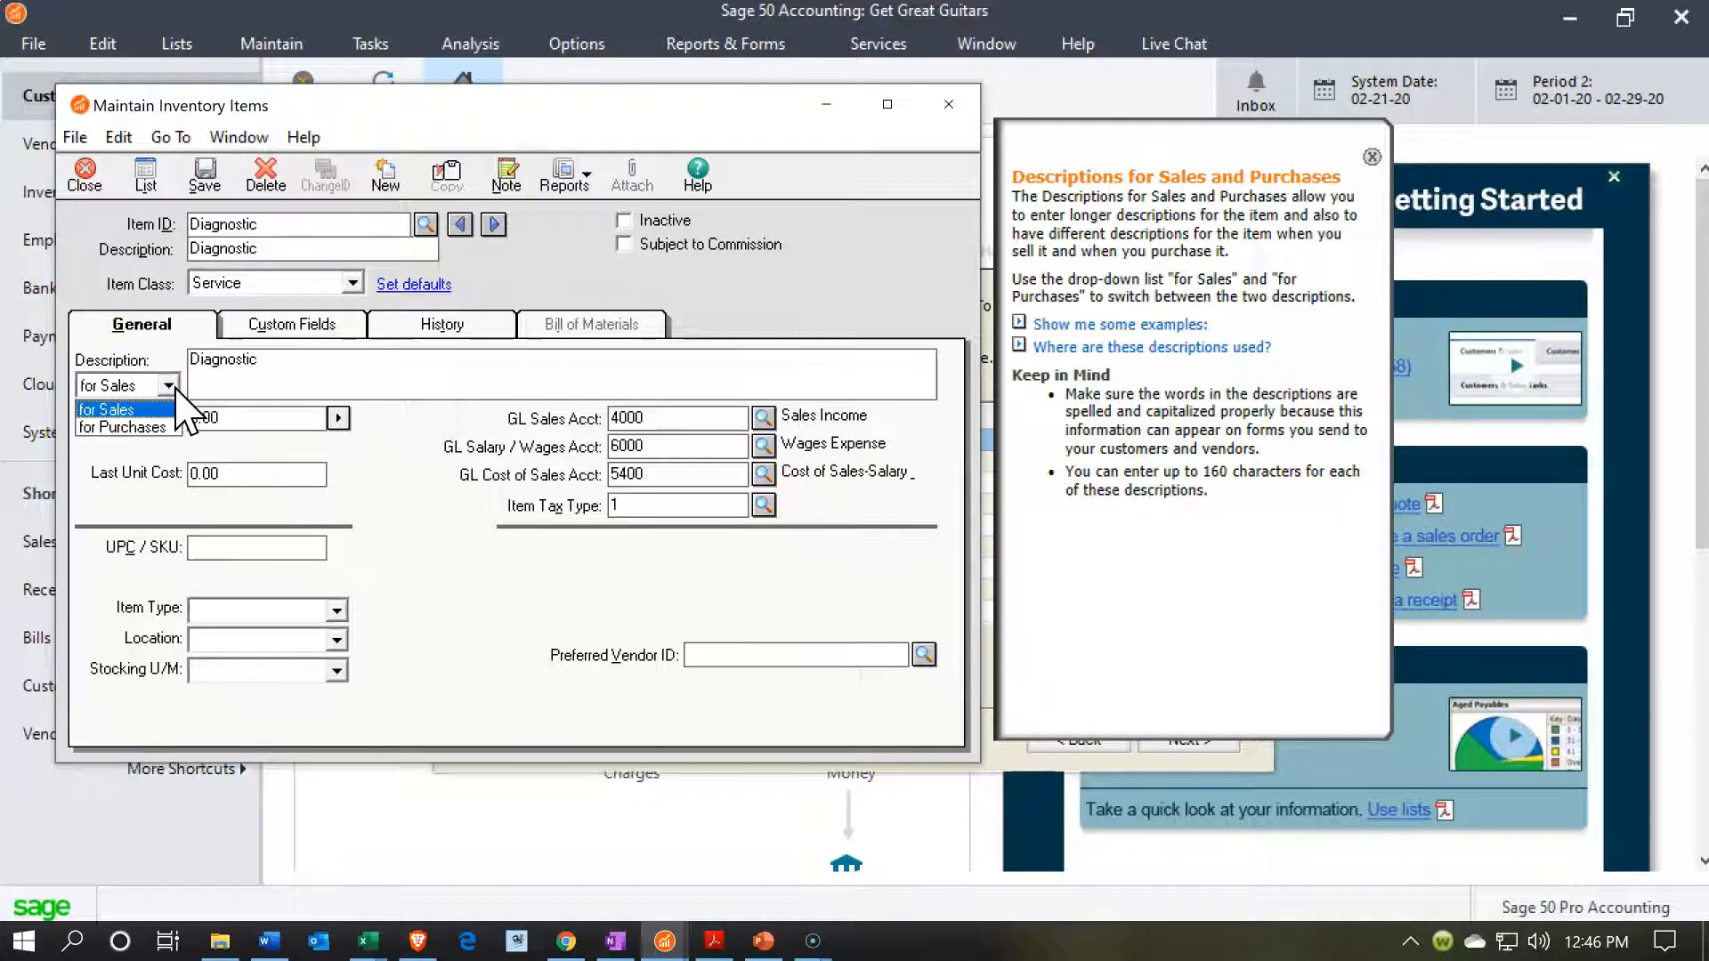
left_click(170, 387)
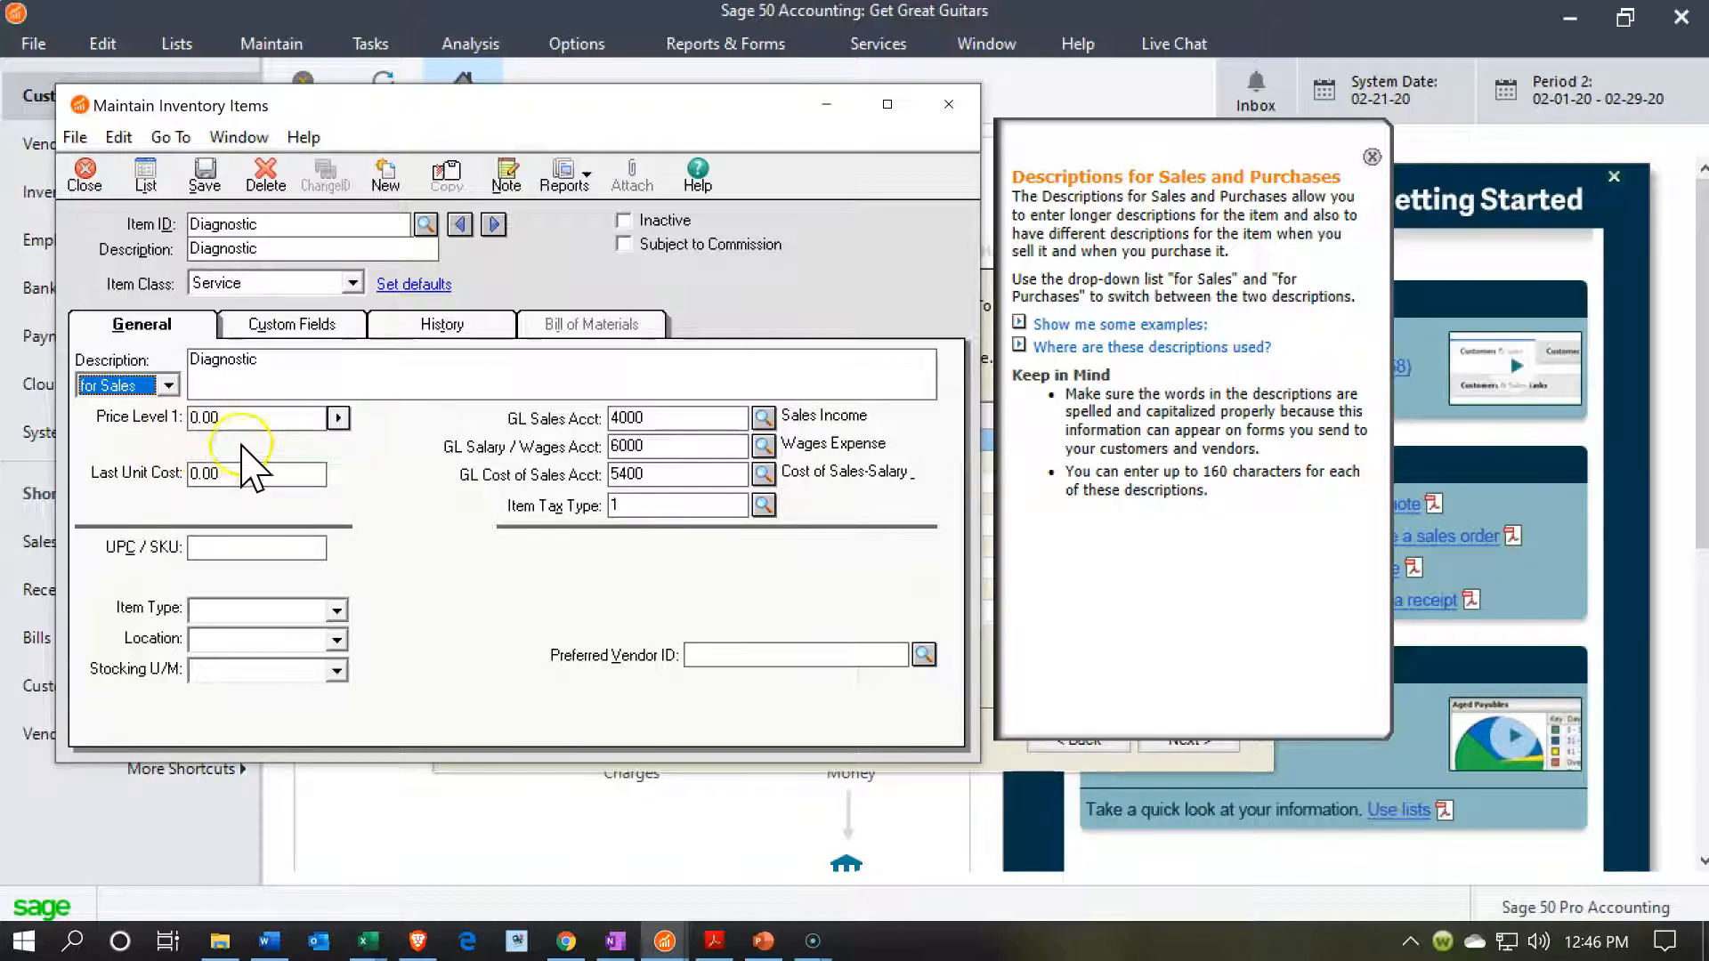
Set Price Level 1 of the Diagnostic service item to 68.00.
left_click(250, 416)
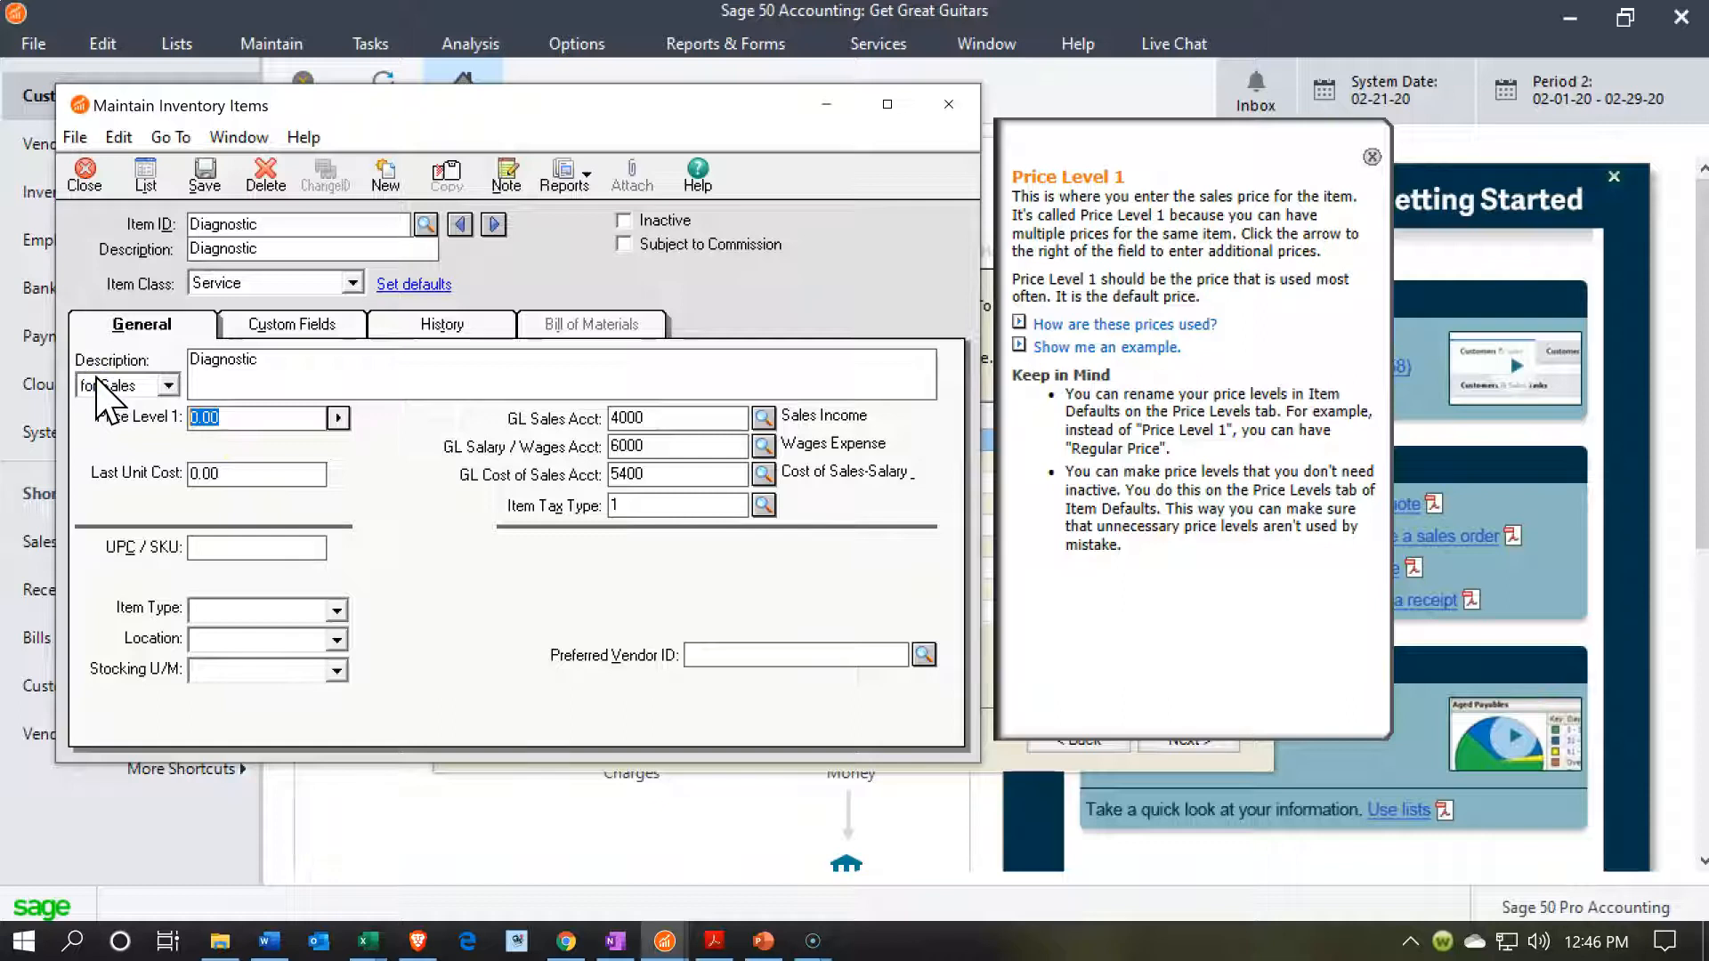
type("68")
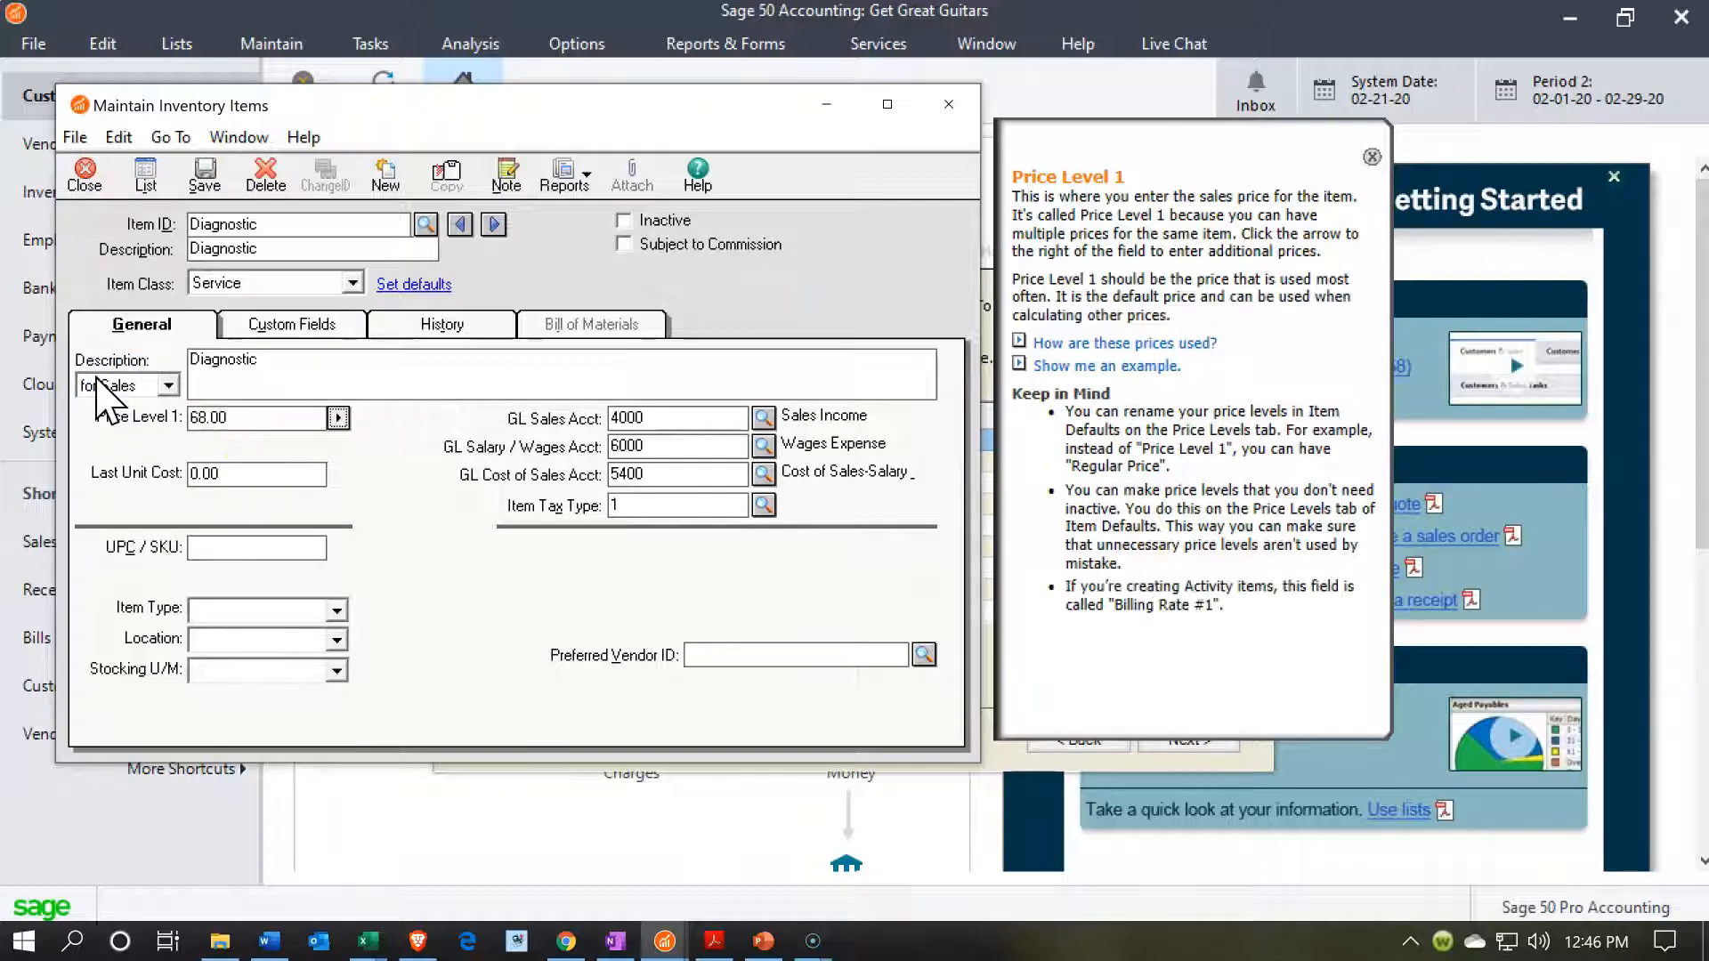
key("Tab")
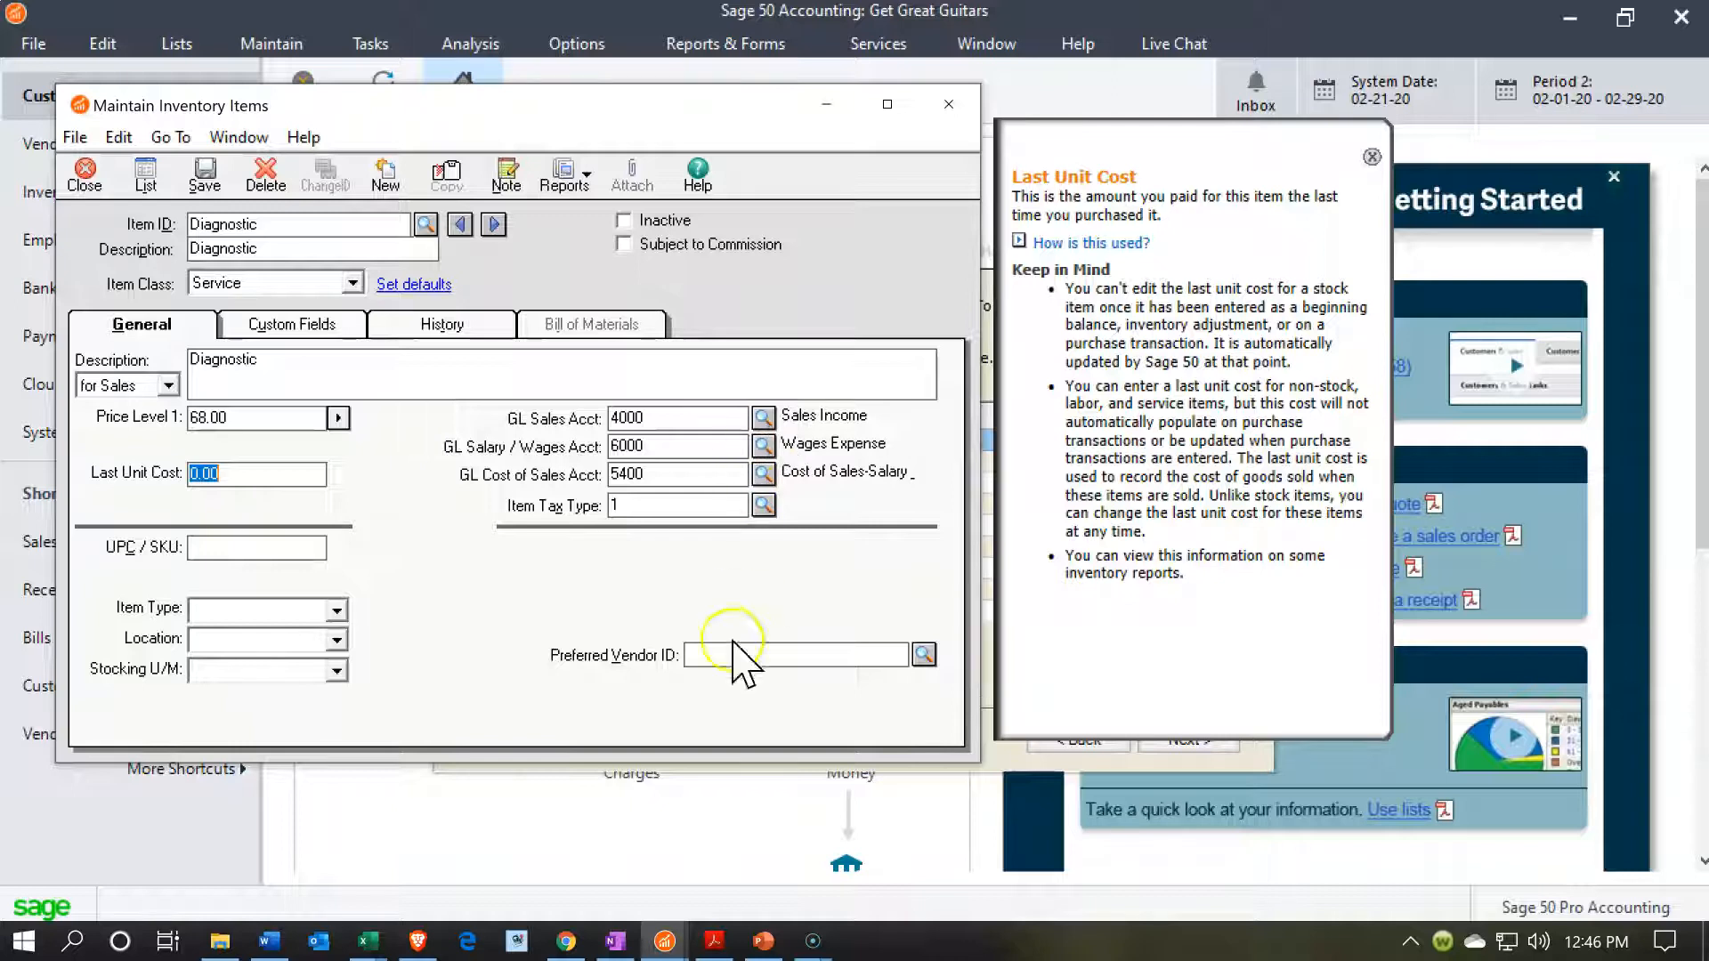
Open the chart of accounts list from the main Sage 50 window, maximize it and examine the income and cost of sales accounts.
left_click(683, 945)
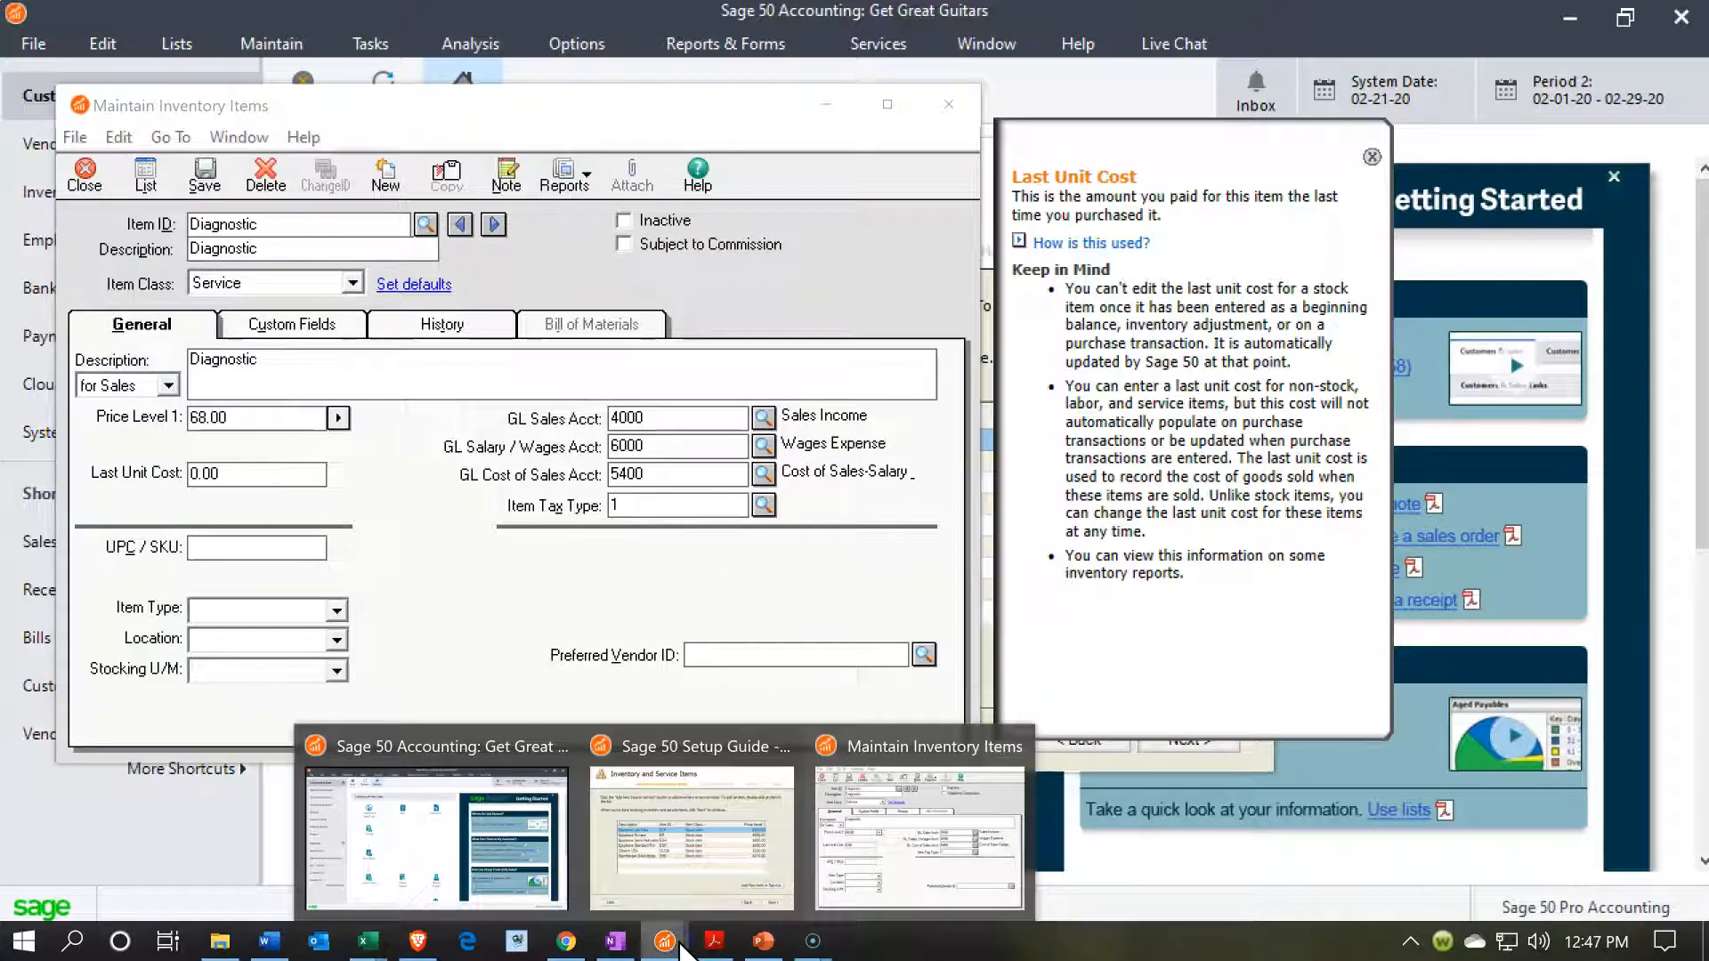
left_click(507, 847)
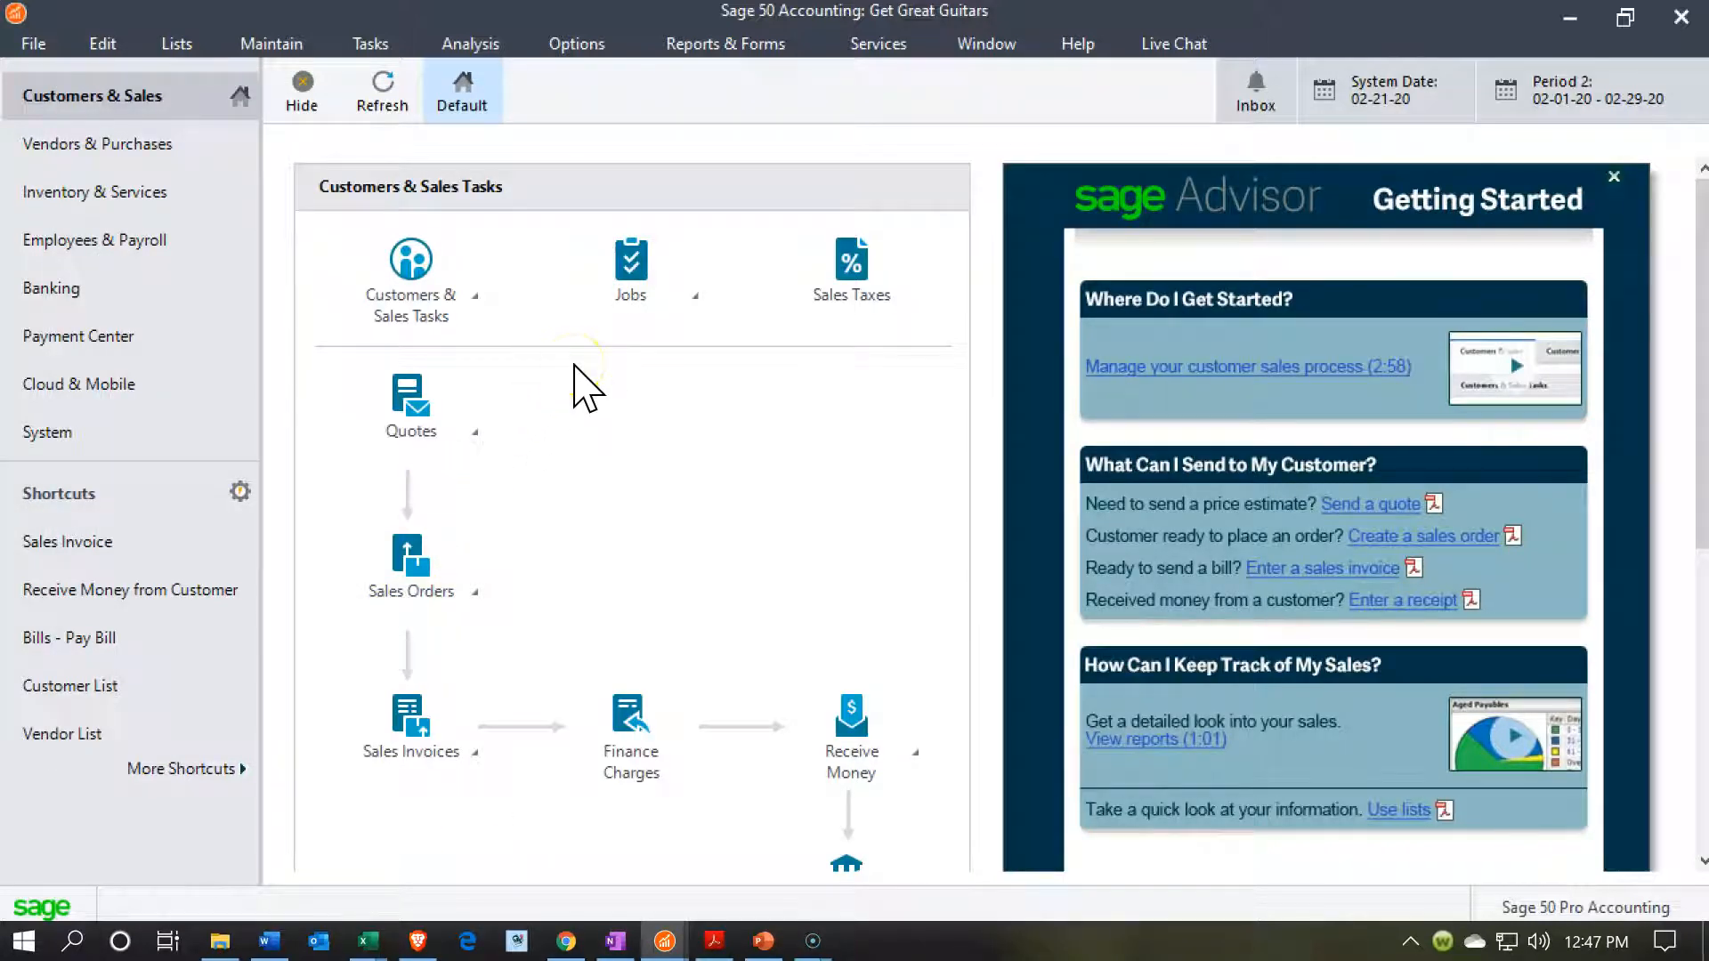
left_click(177, 49)
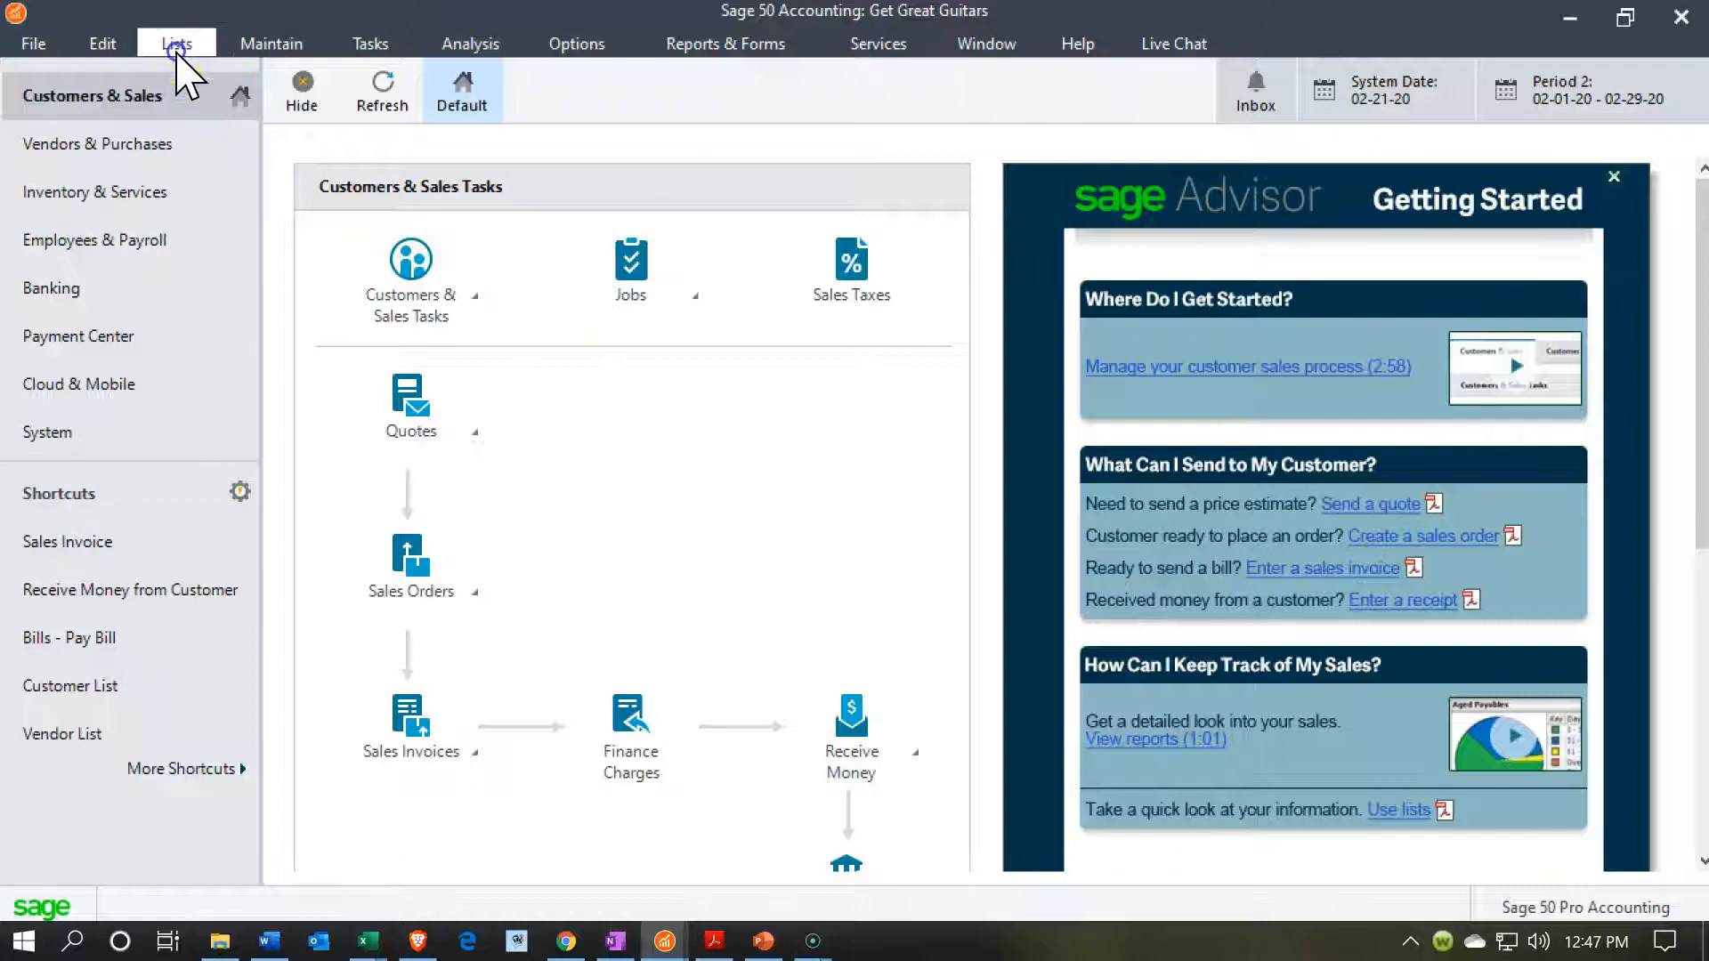
left_click(204, 79)
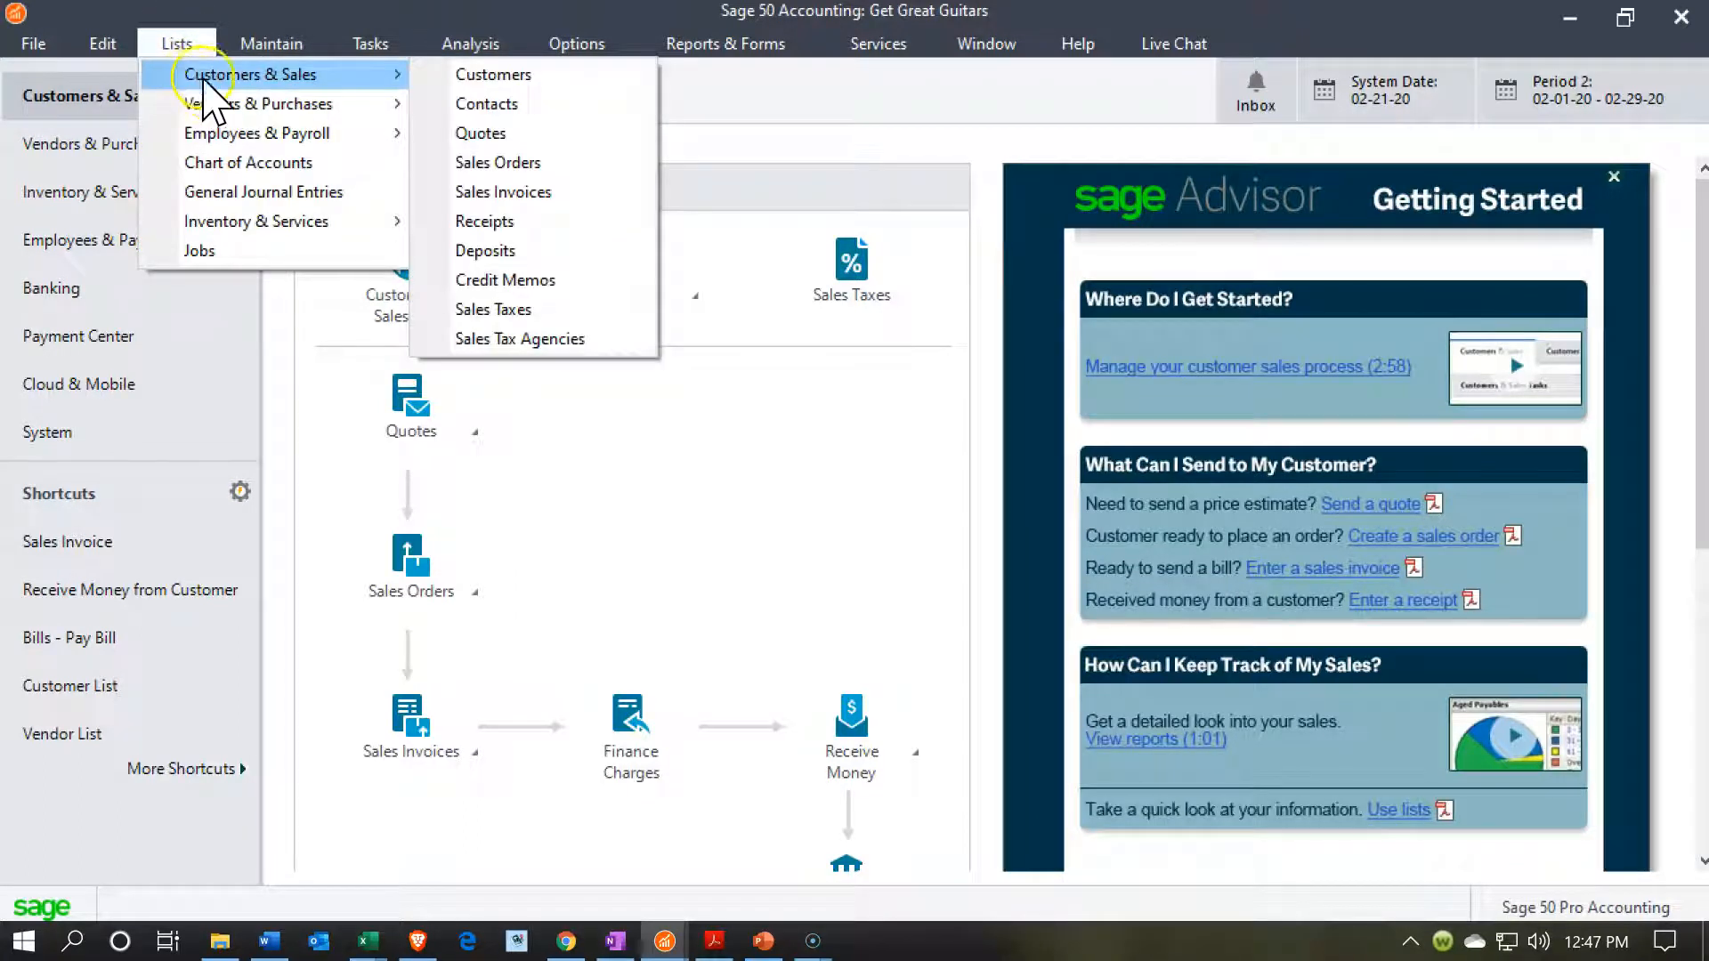
left_click(233, 164)
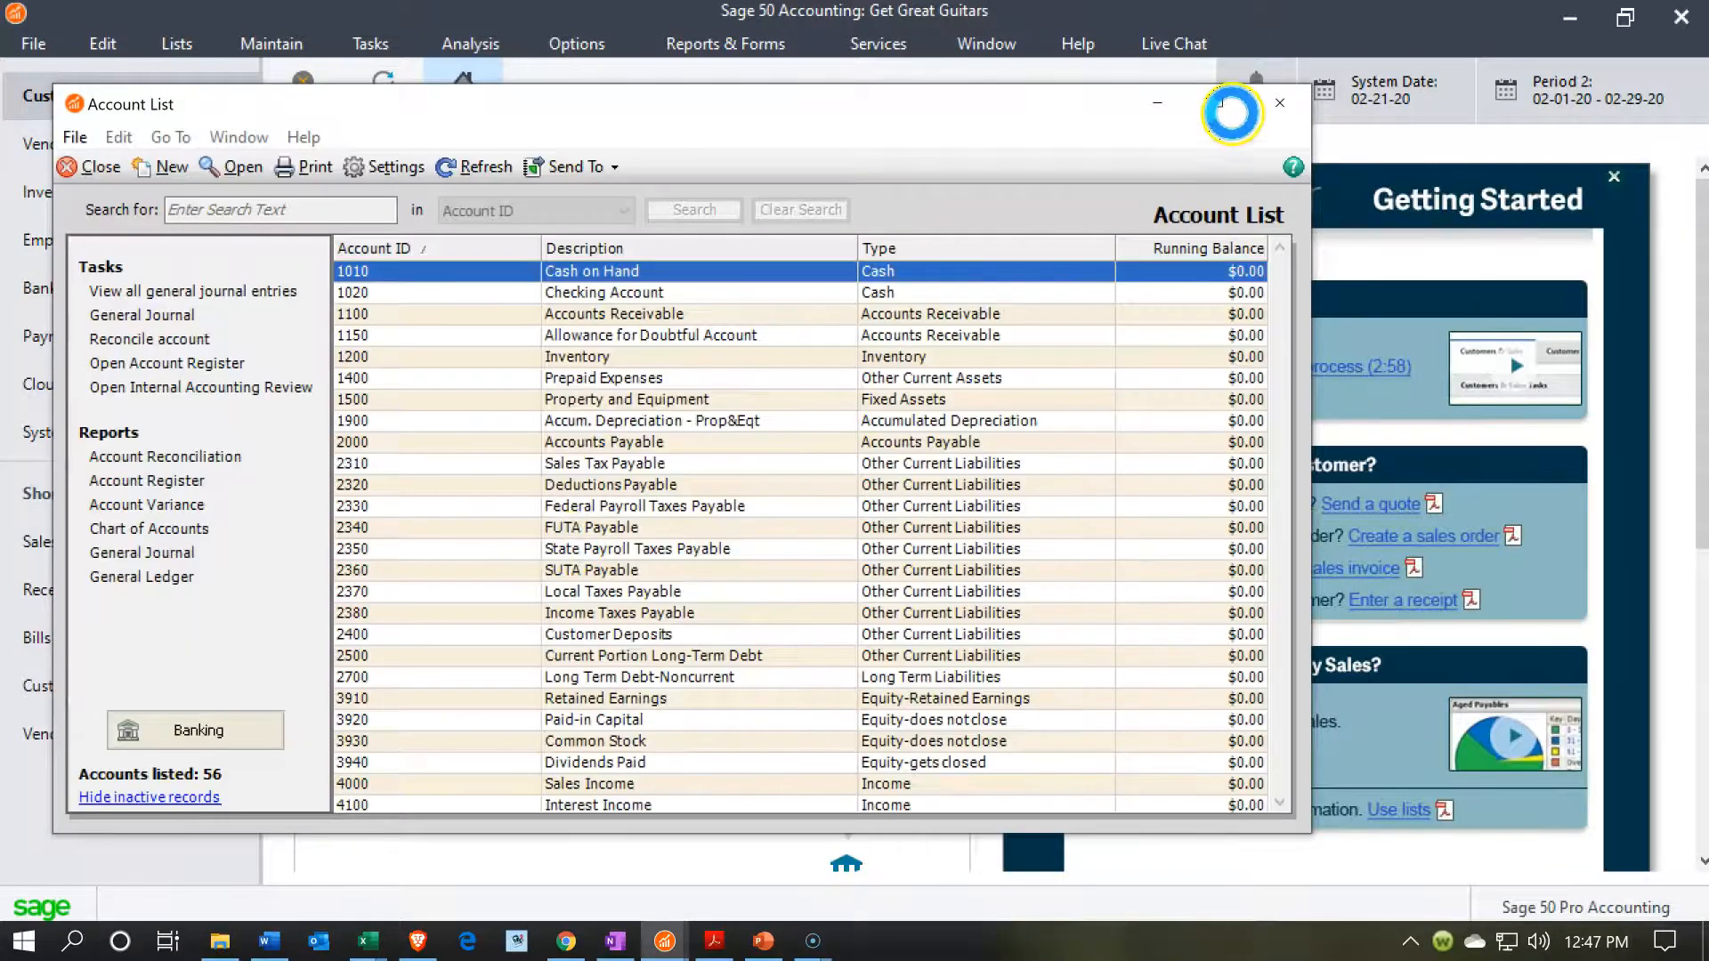
left_click(1219, 103)
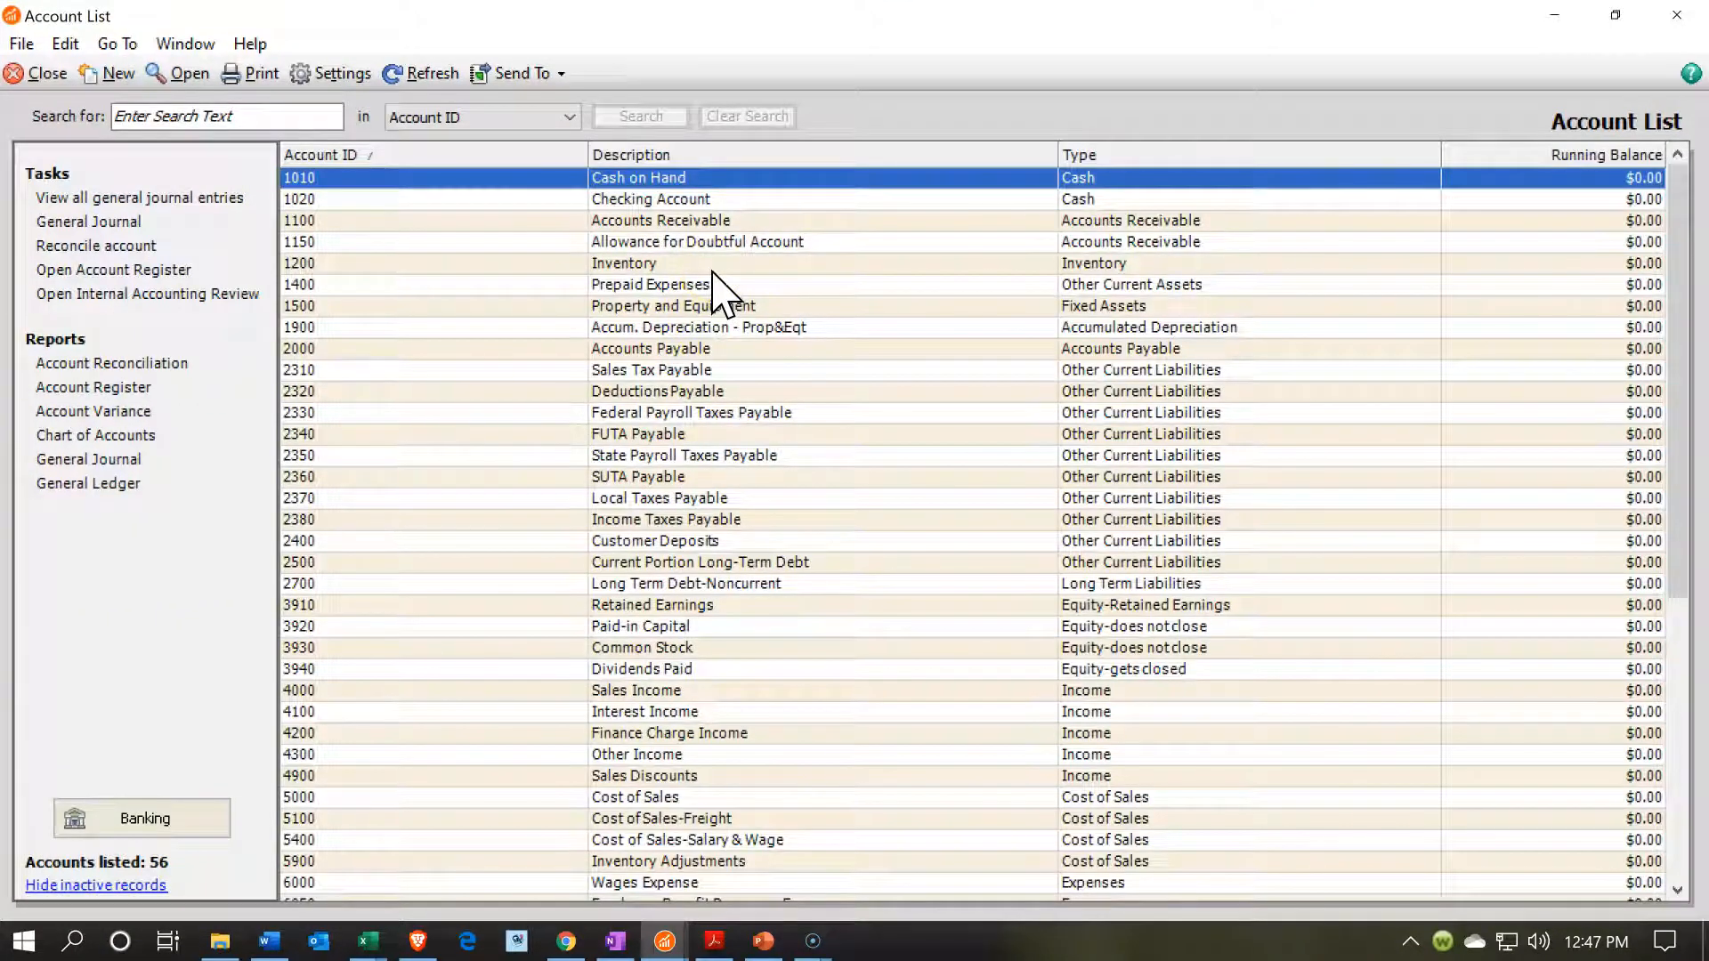
scroll(748, 534, "down", 4)
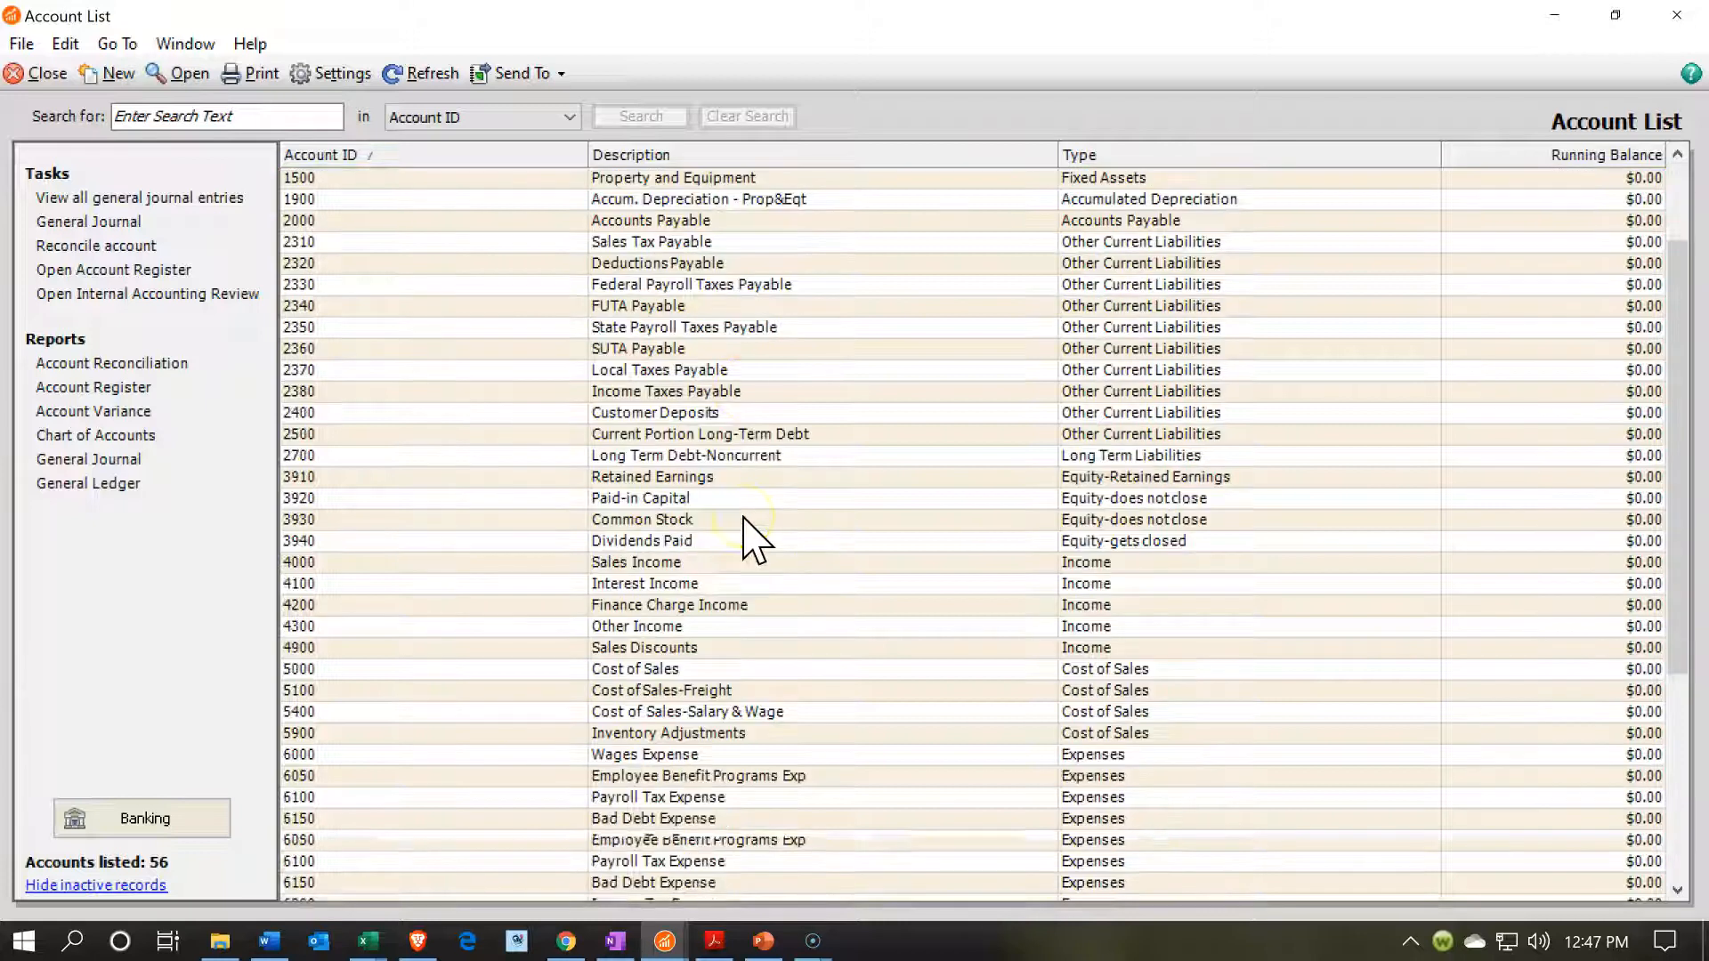
Start a new general ledger account after 4000 Sales Income, with account ID 4050 and description Service Income.
scroll(748, 534, "down", 2)
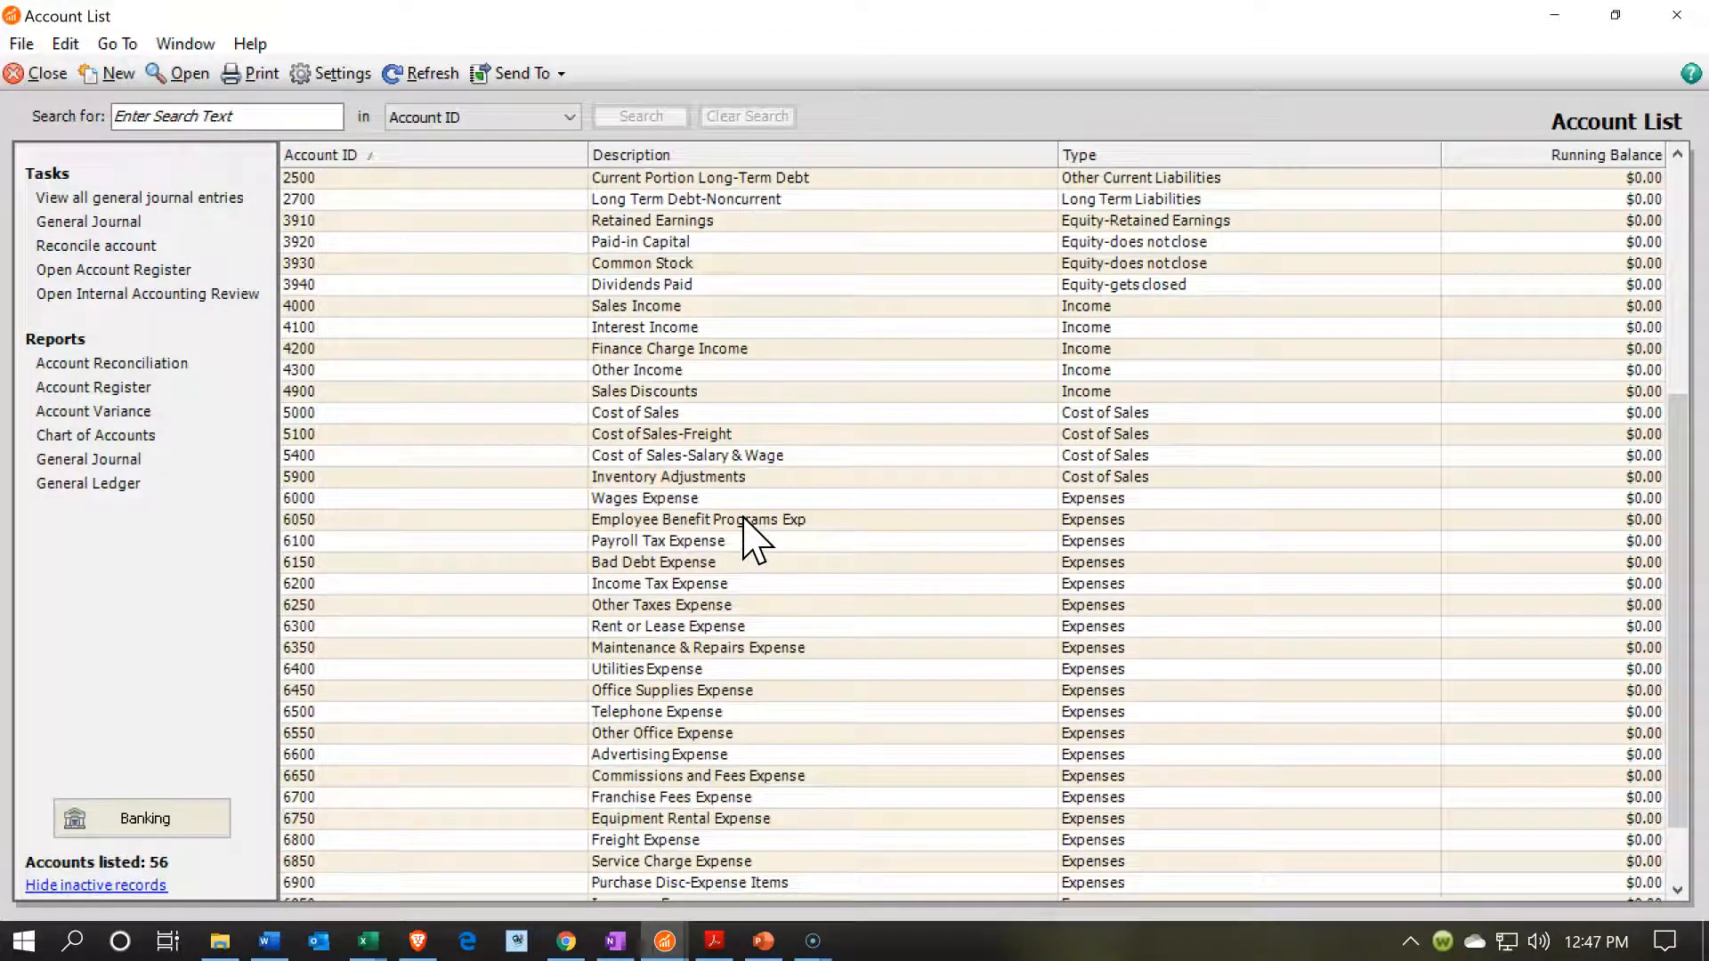
scroll(747, 534, "down", 1)
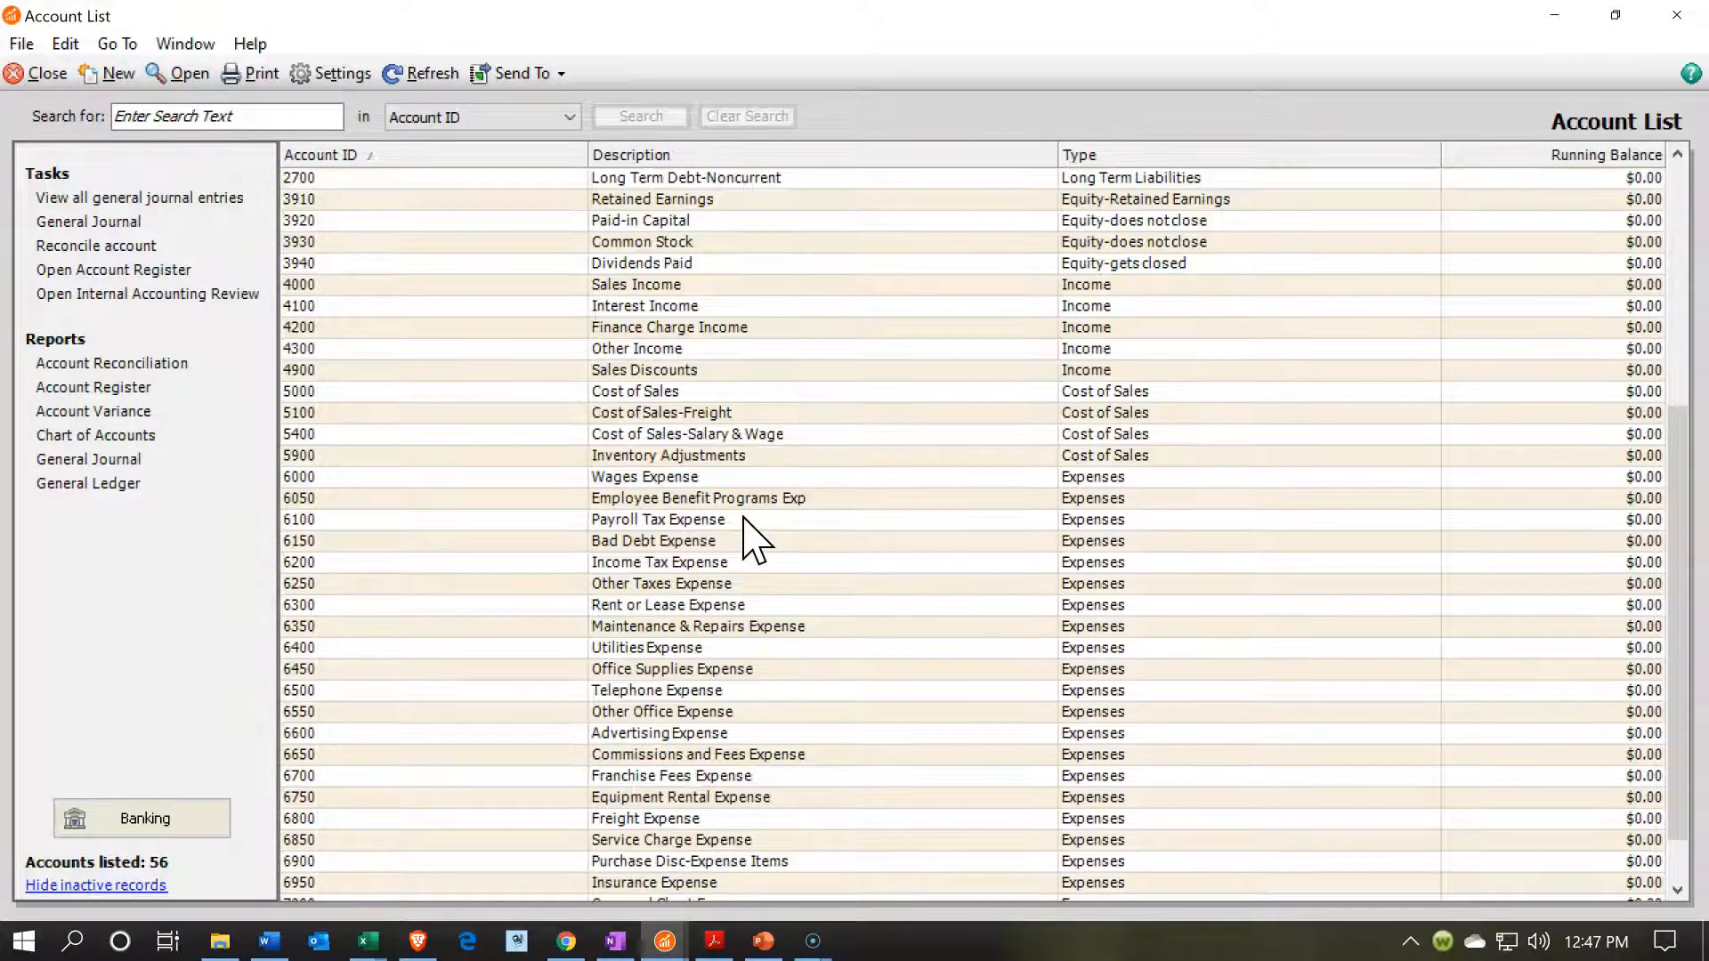
left_click(923, 284)
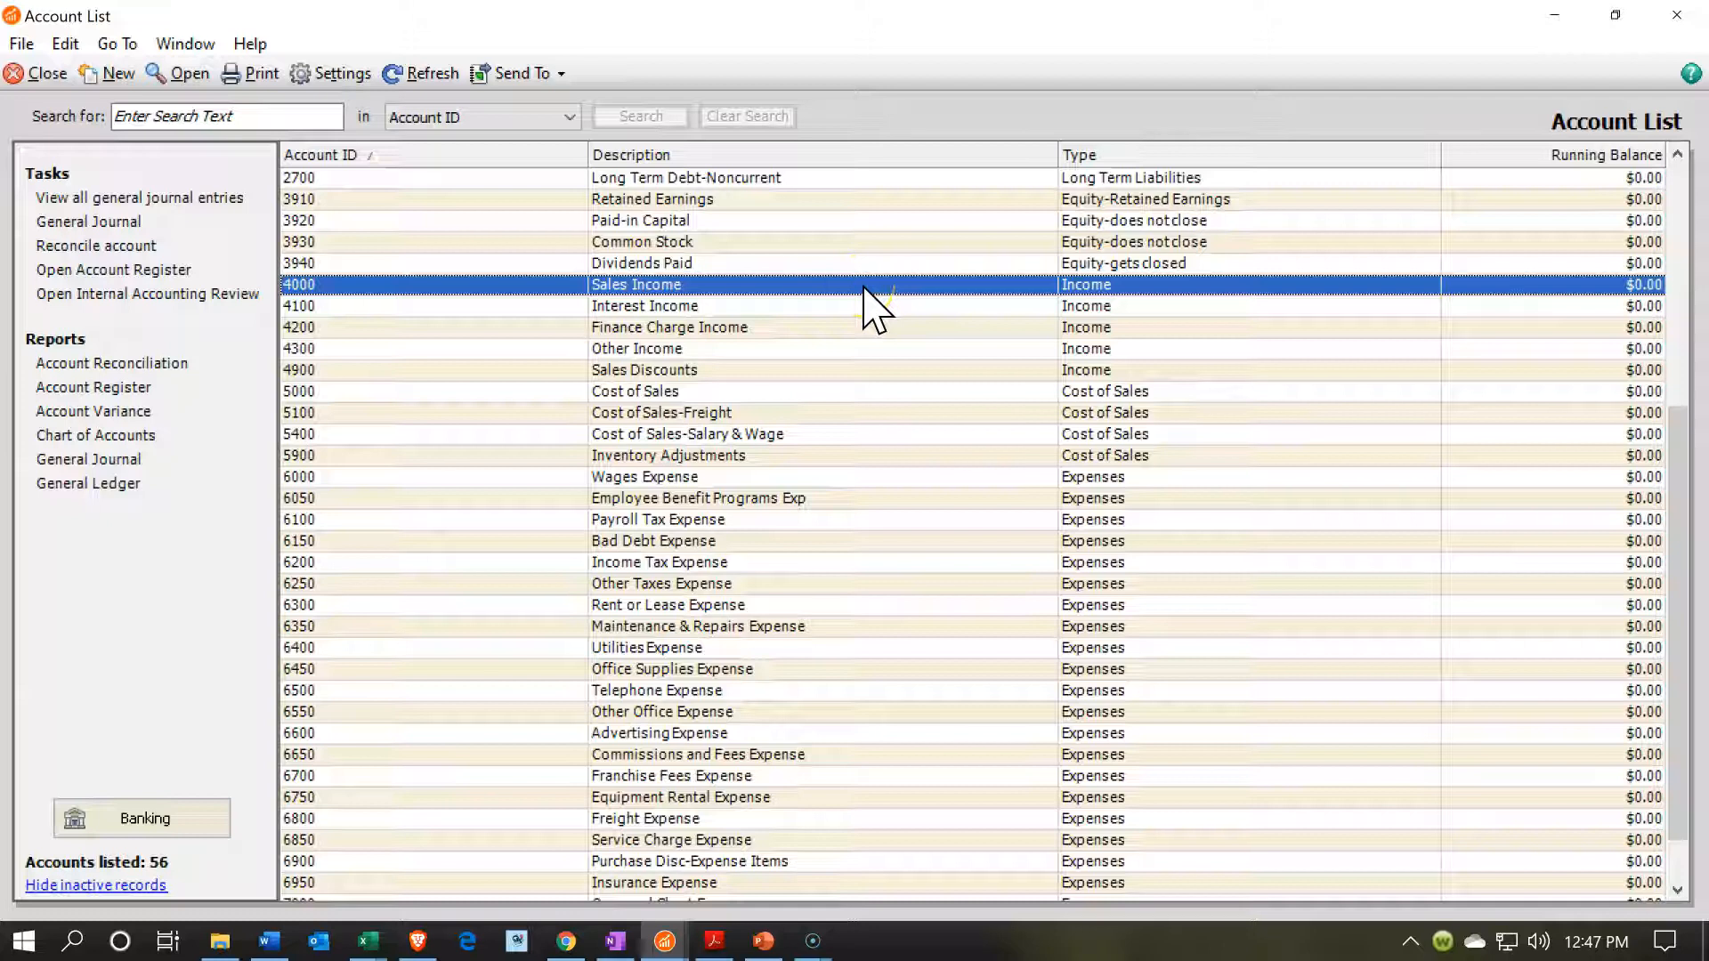
left_click(111, 74)
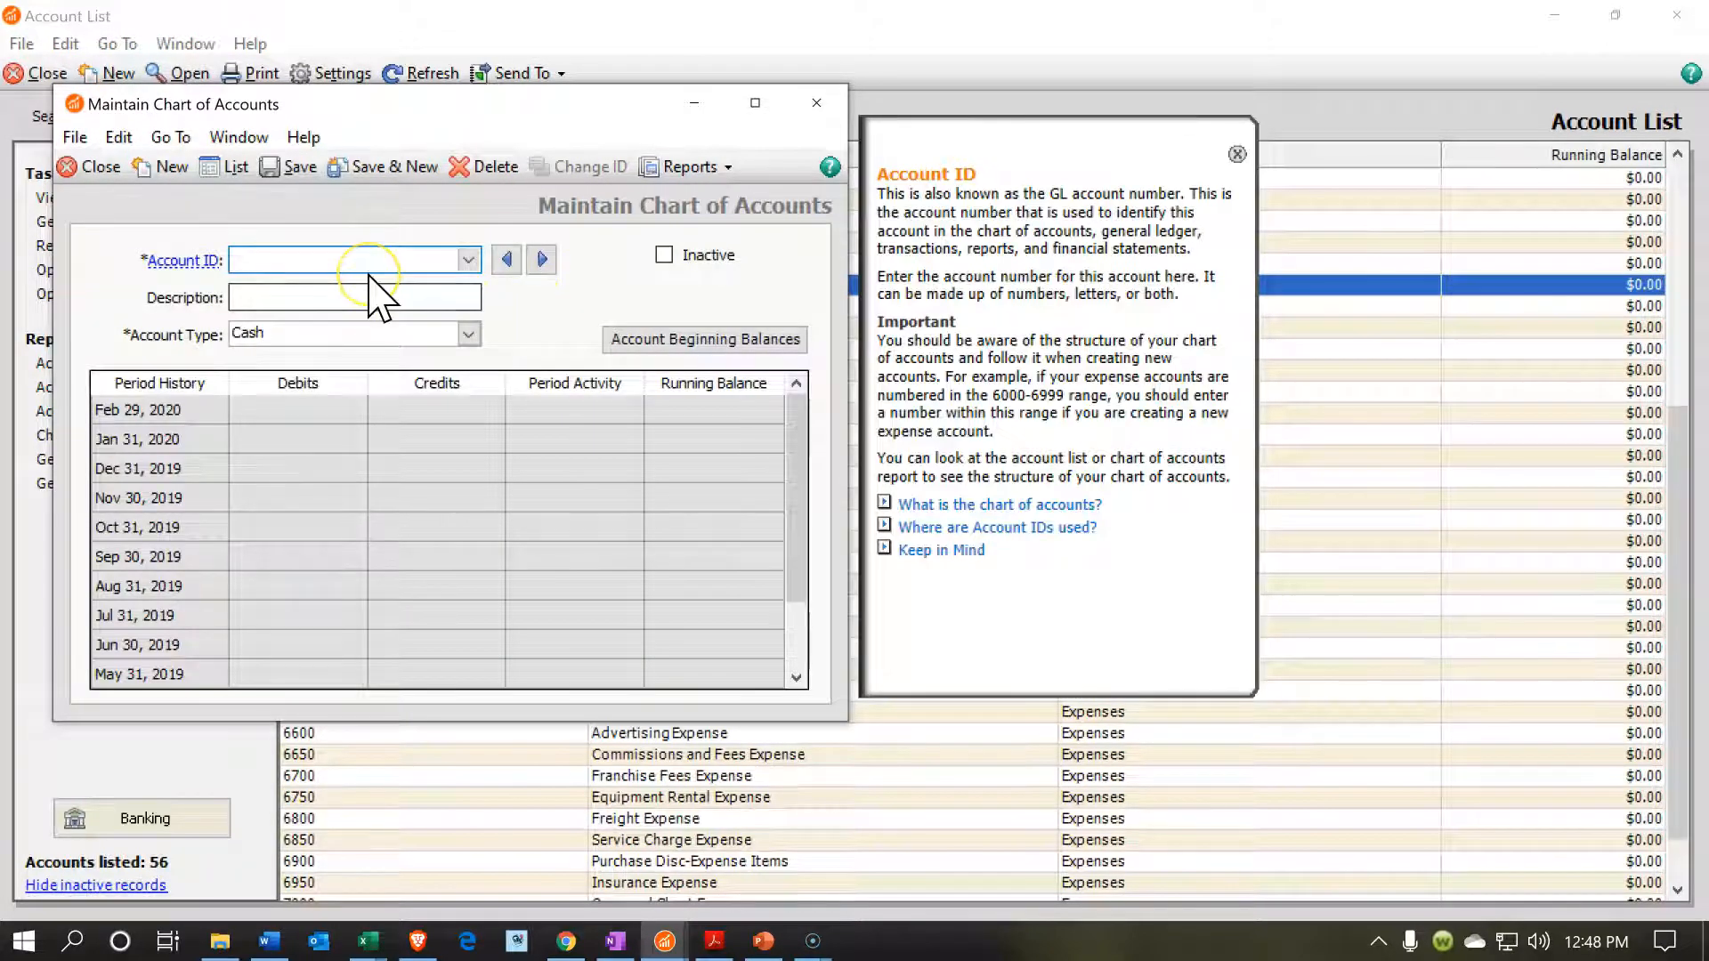
type("4050")
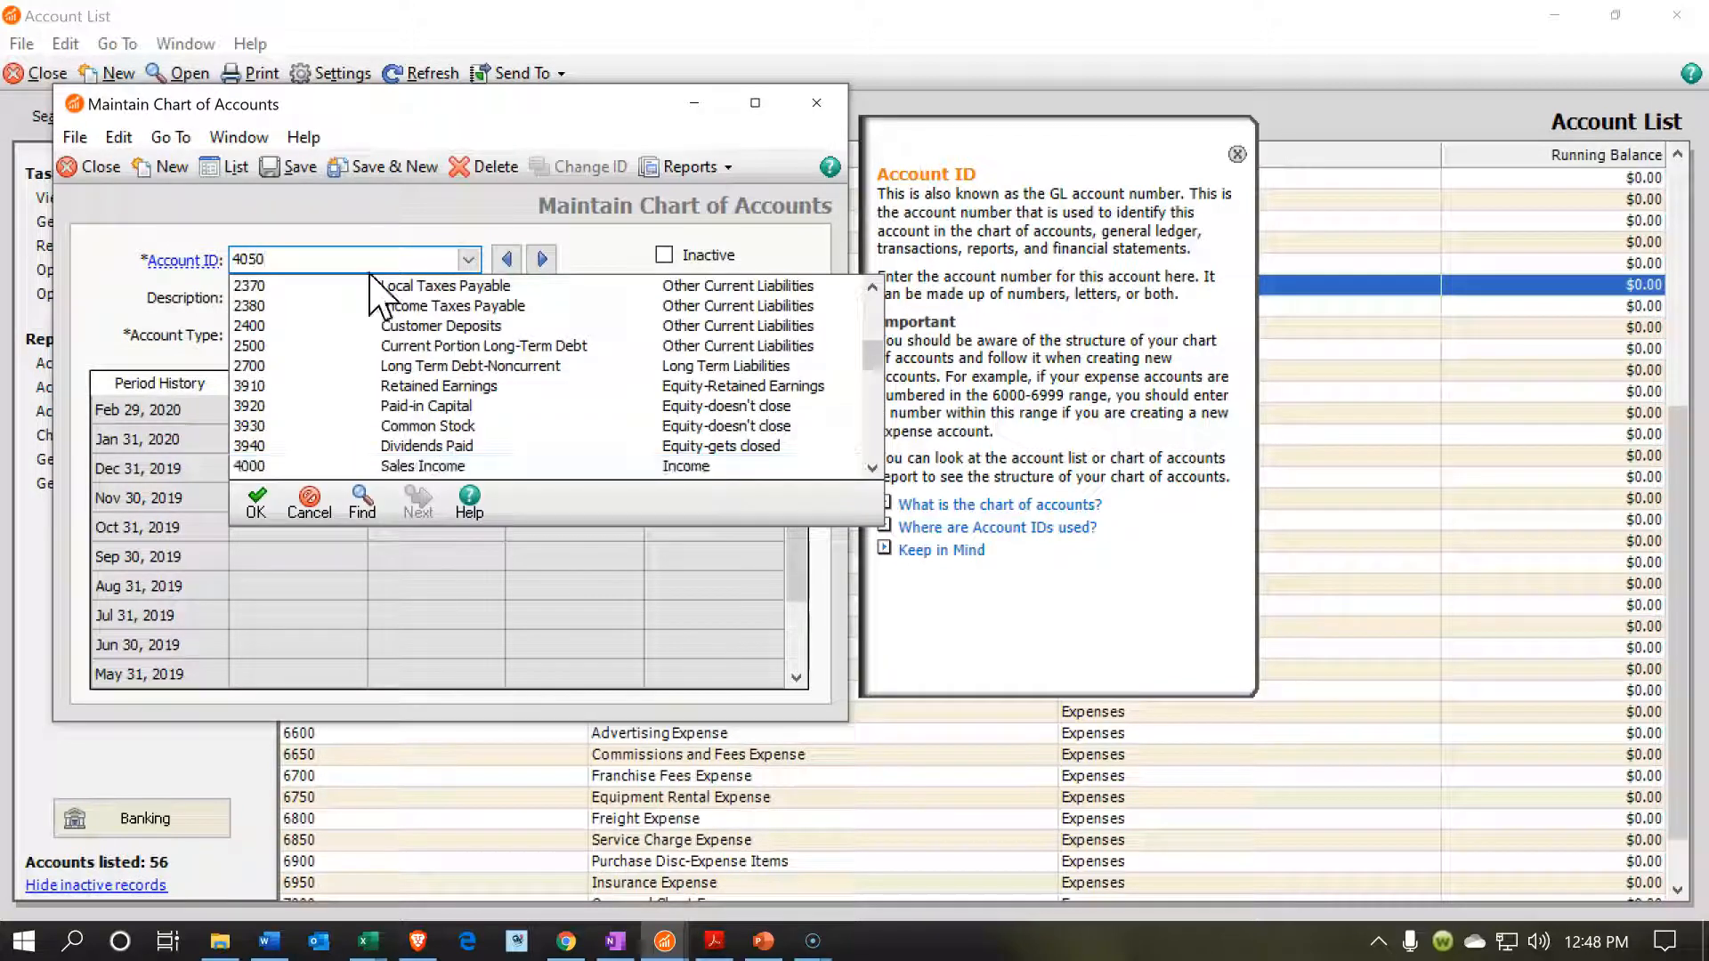
key("Tab")
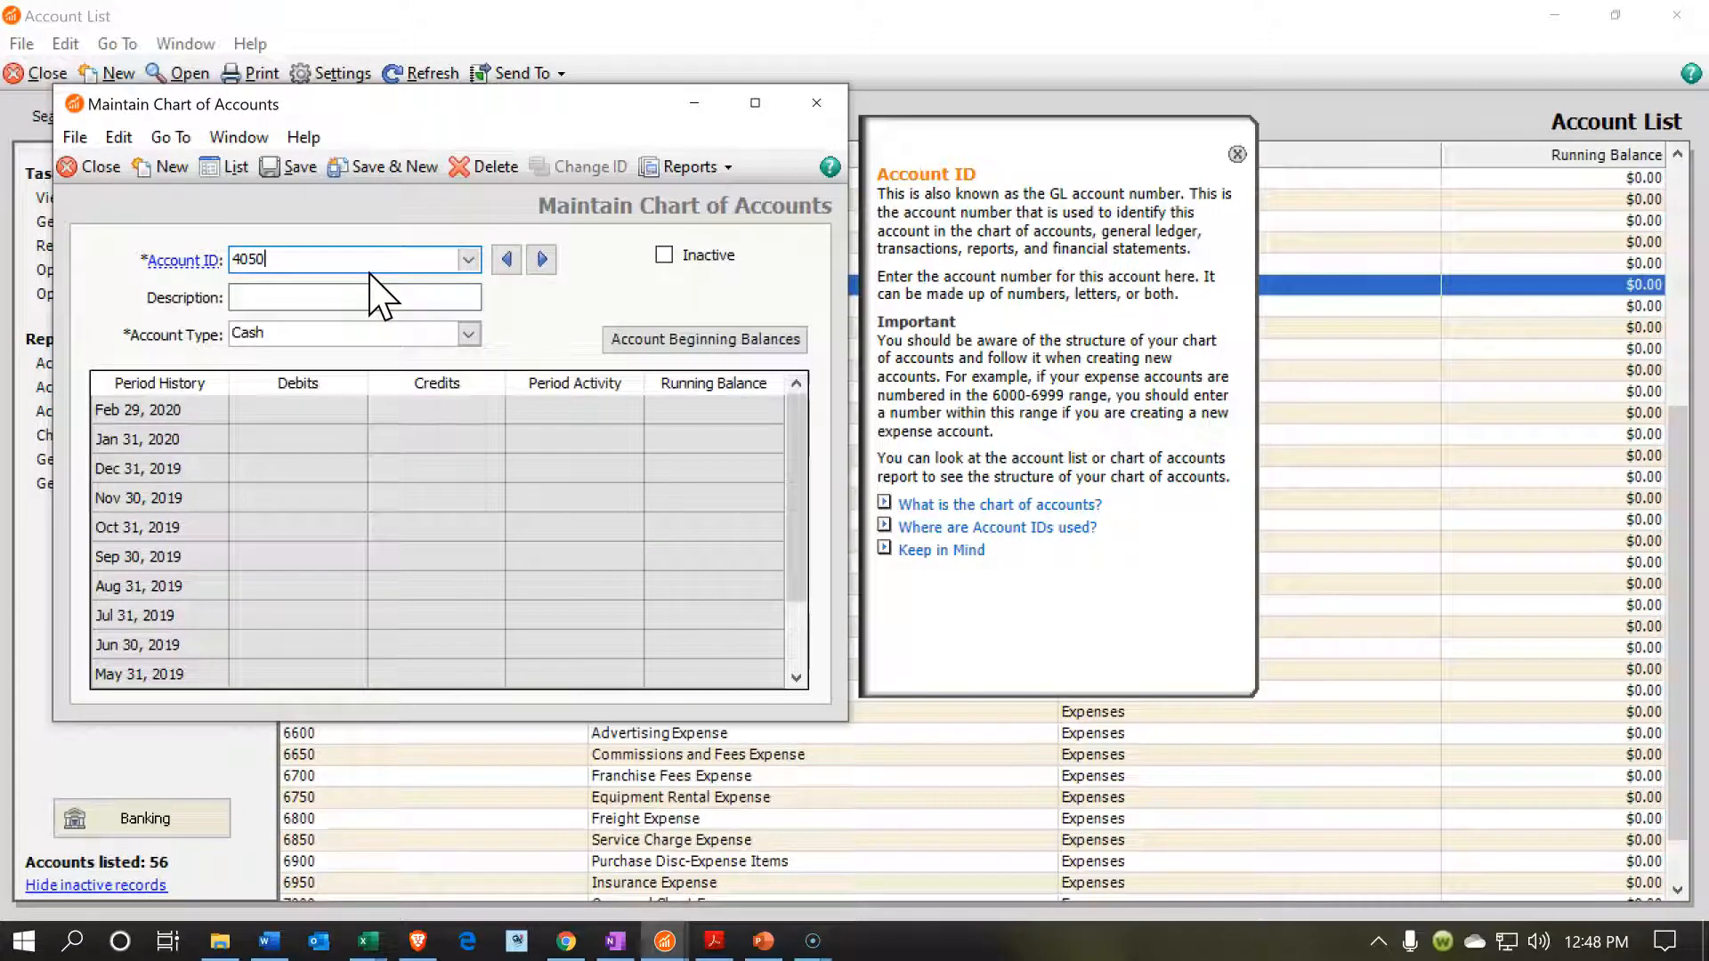
left_click(292, 303)
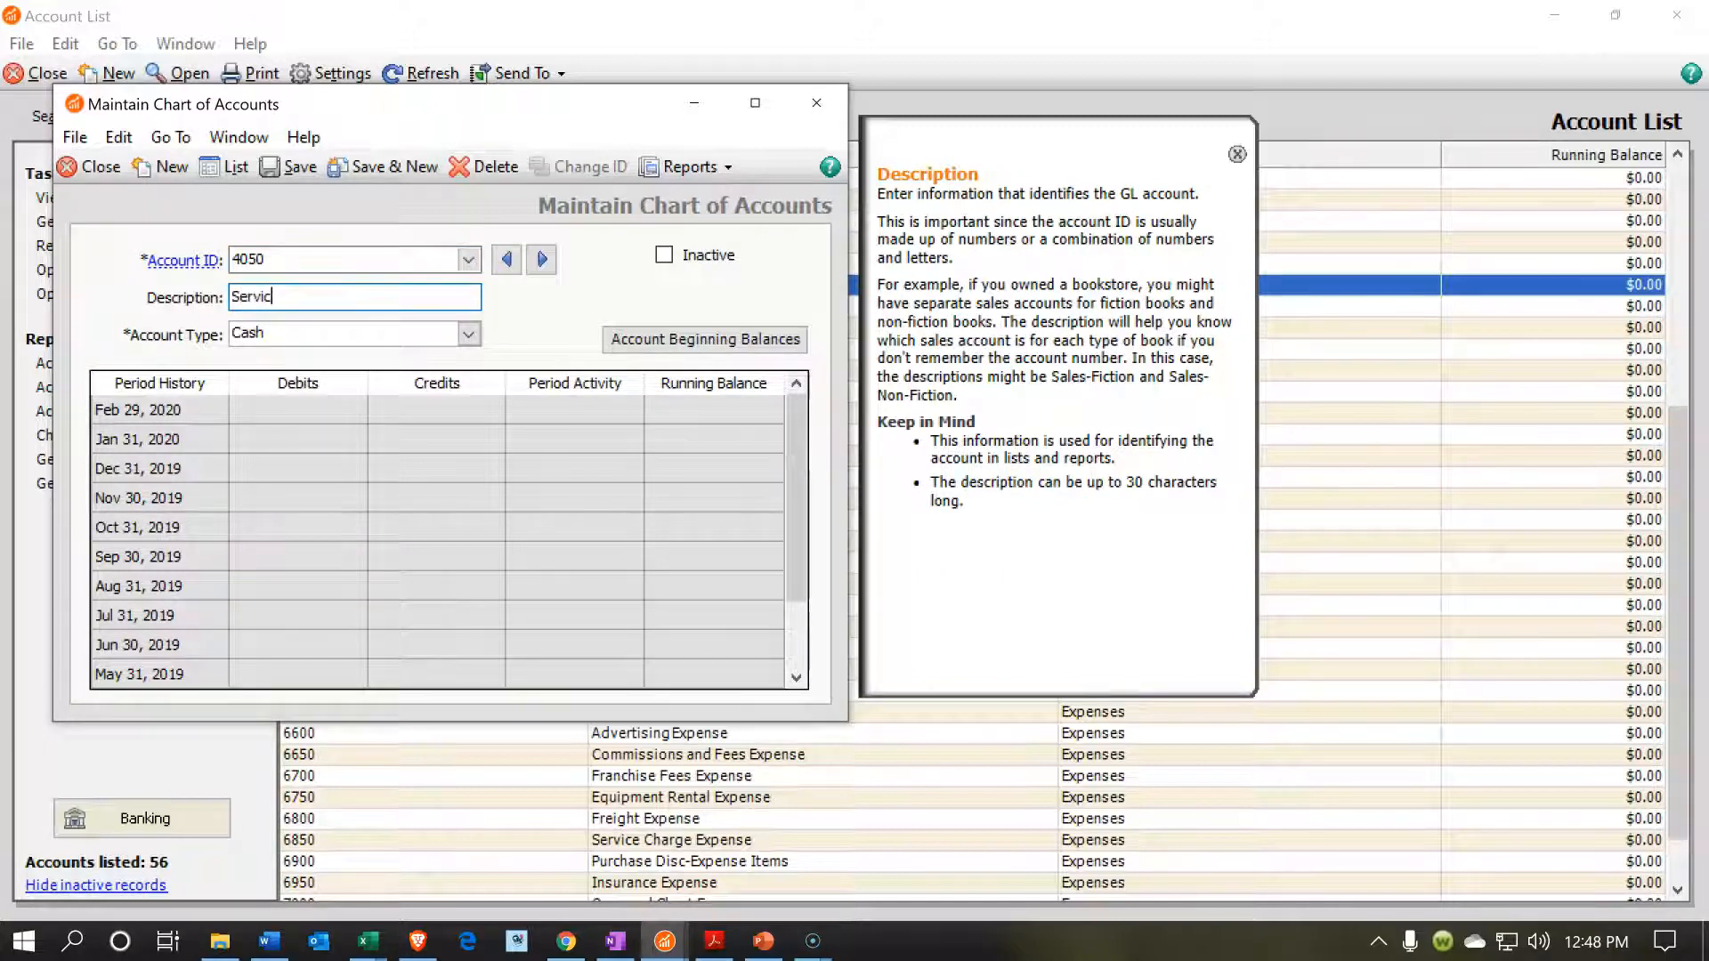
Set the Service Income account's type to Income, save it and locate it in the account list.
left_click(330, 331)
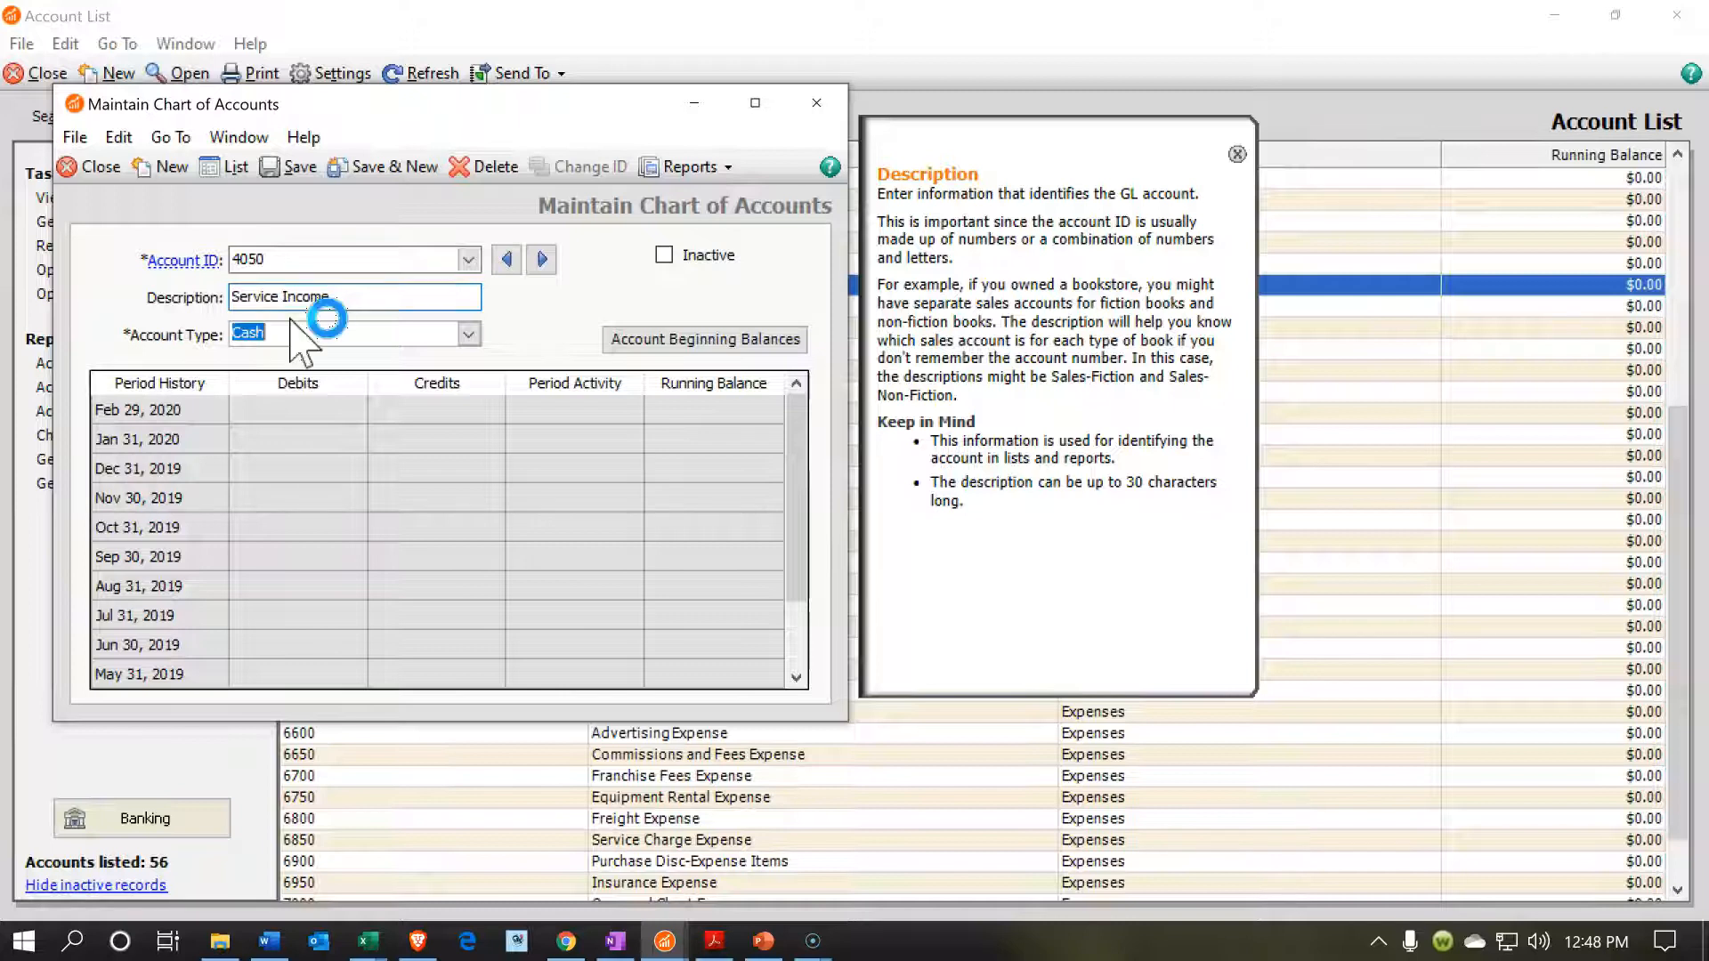
left_click(472, 334)
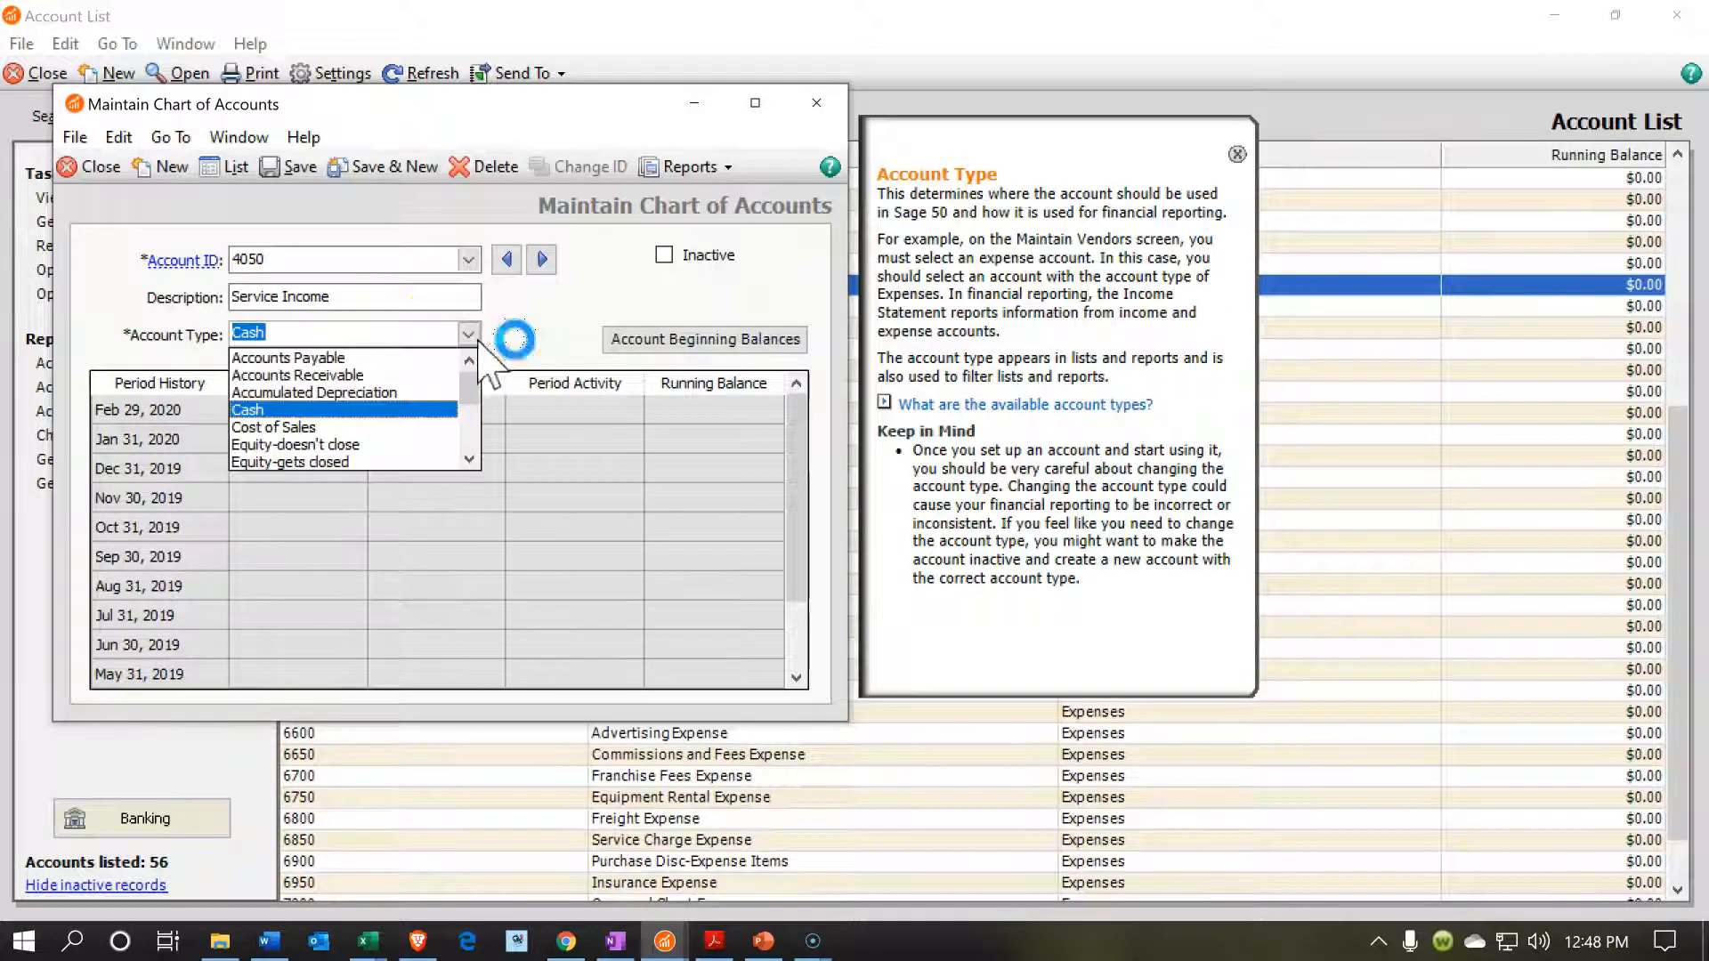
scroll(434, 416, "down", 1)
scroll(434, 417, "down", 1)
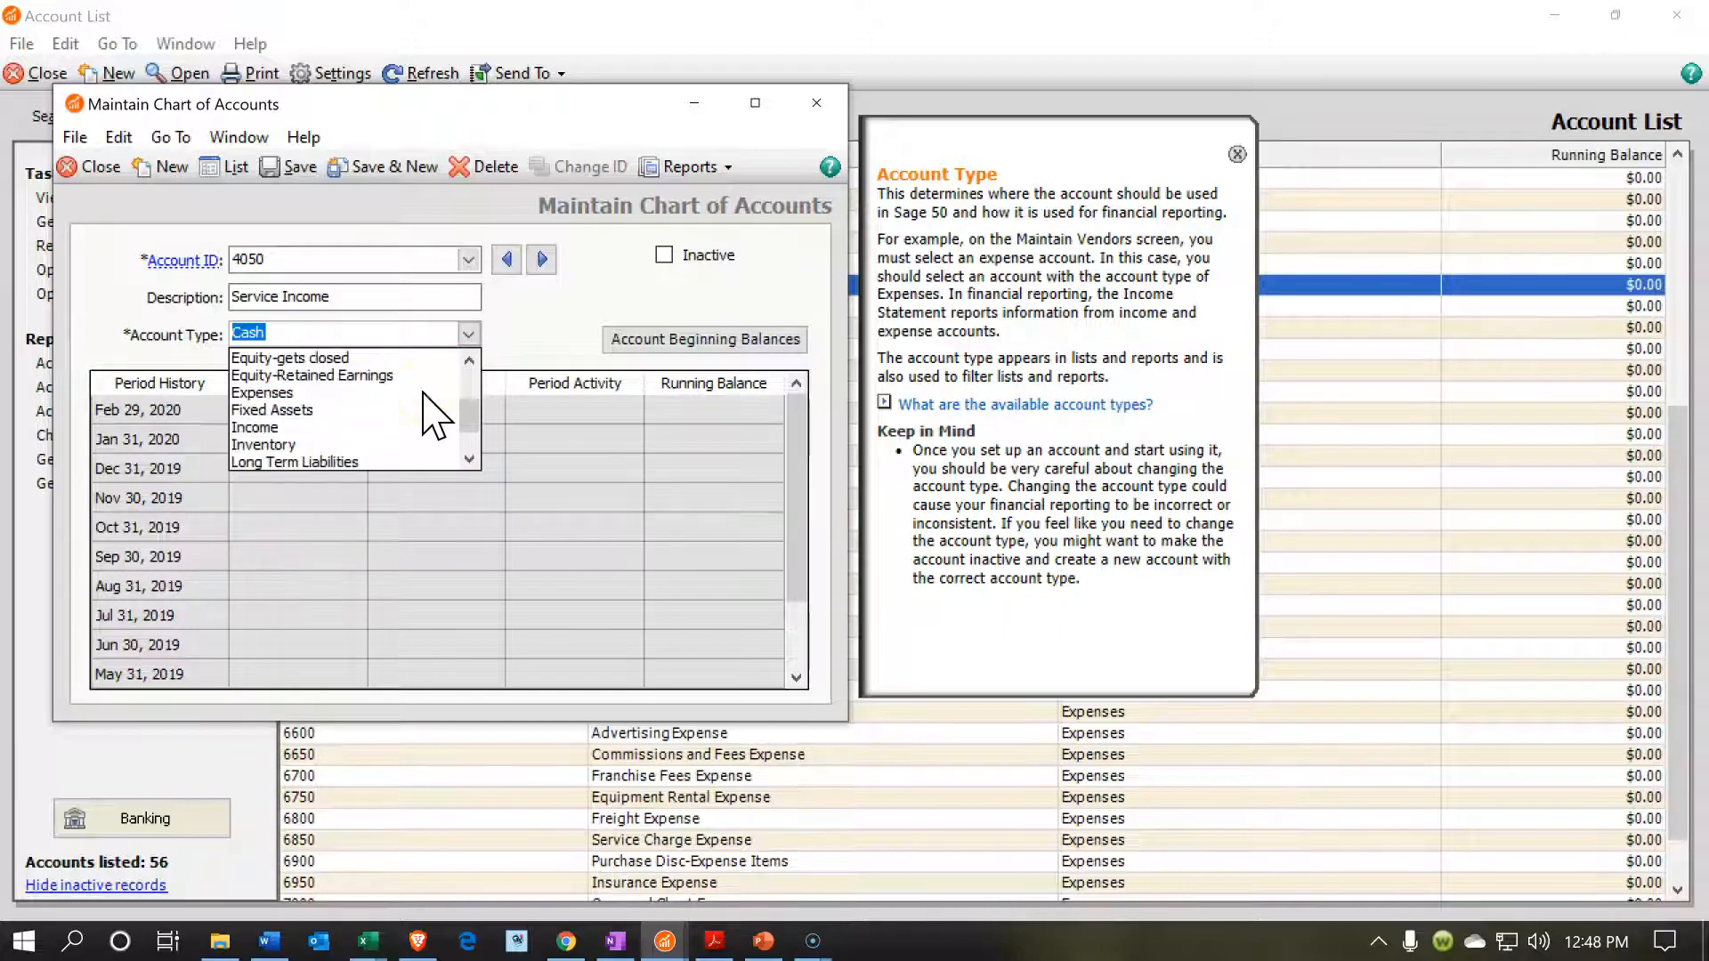
left_click(294, 428)
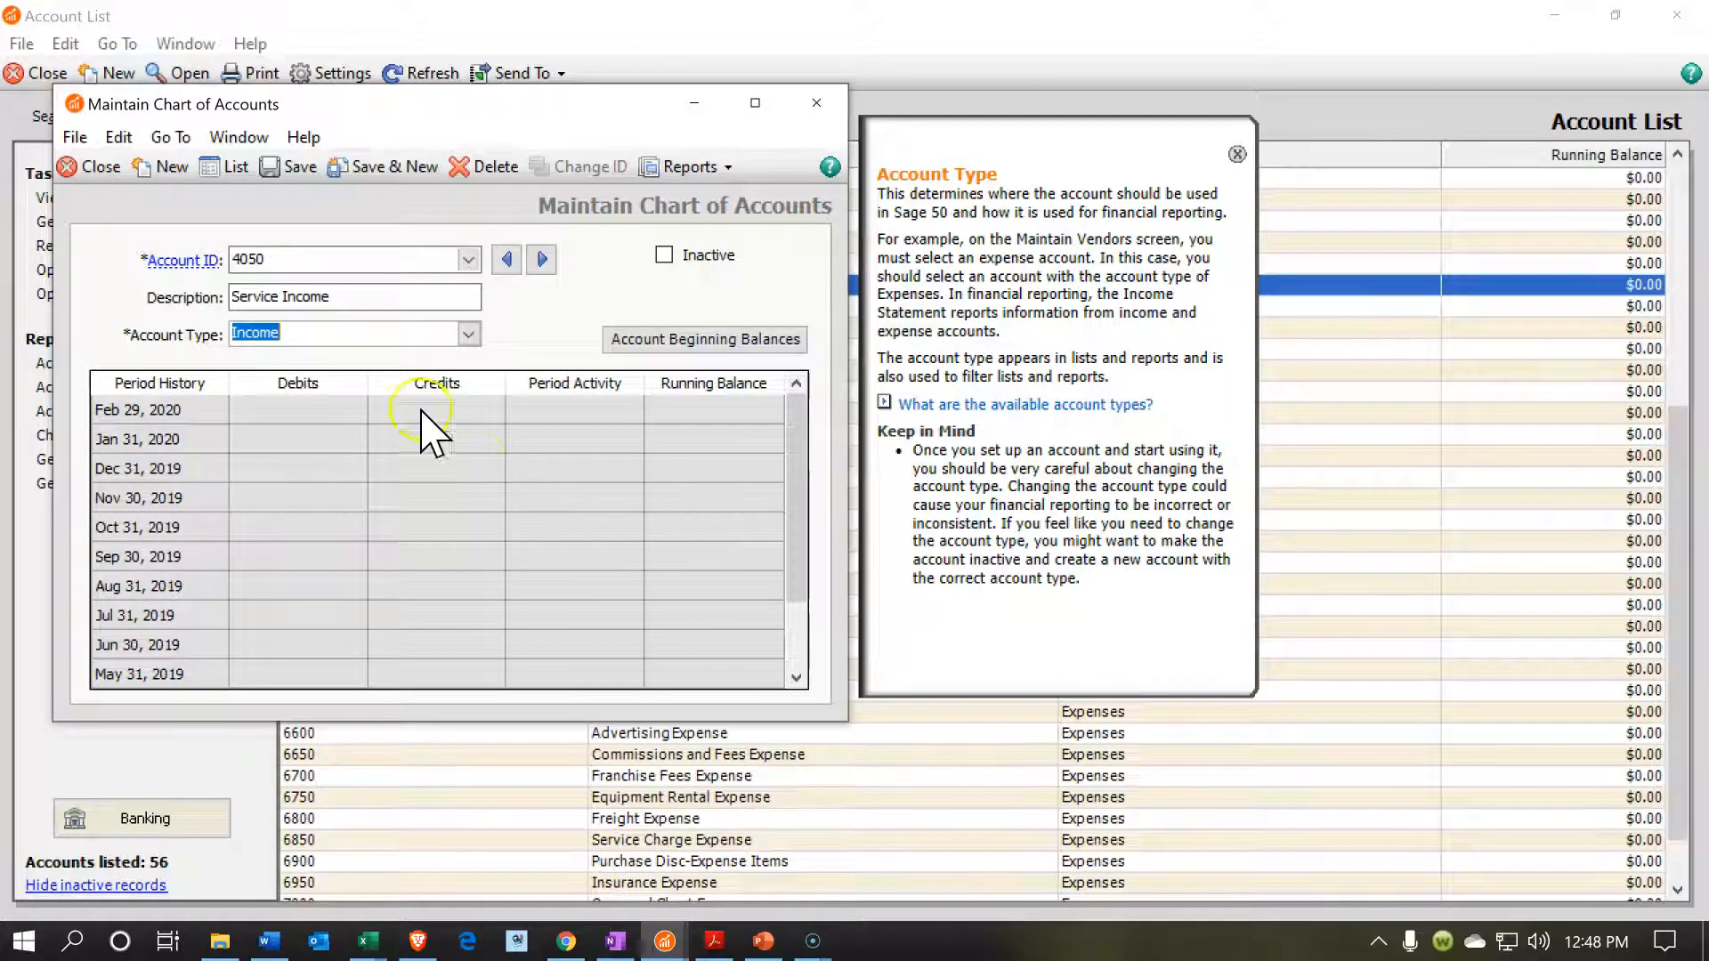
left_click(269, 169)
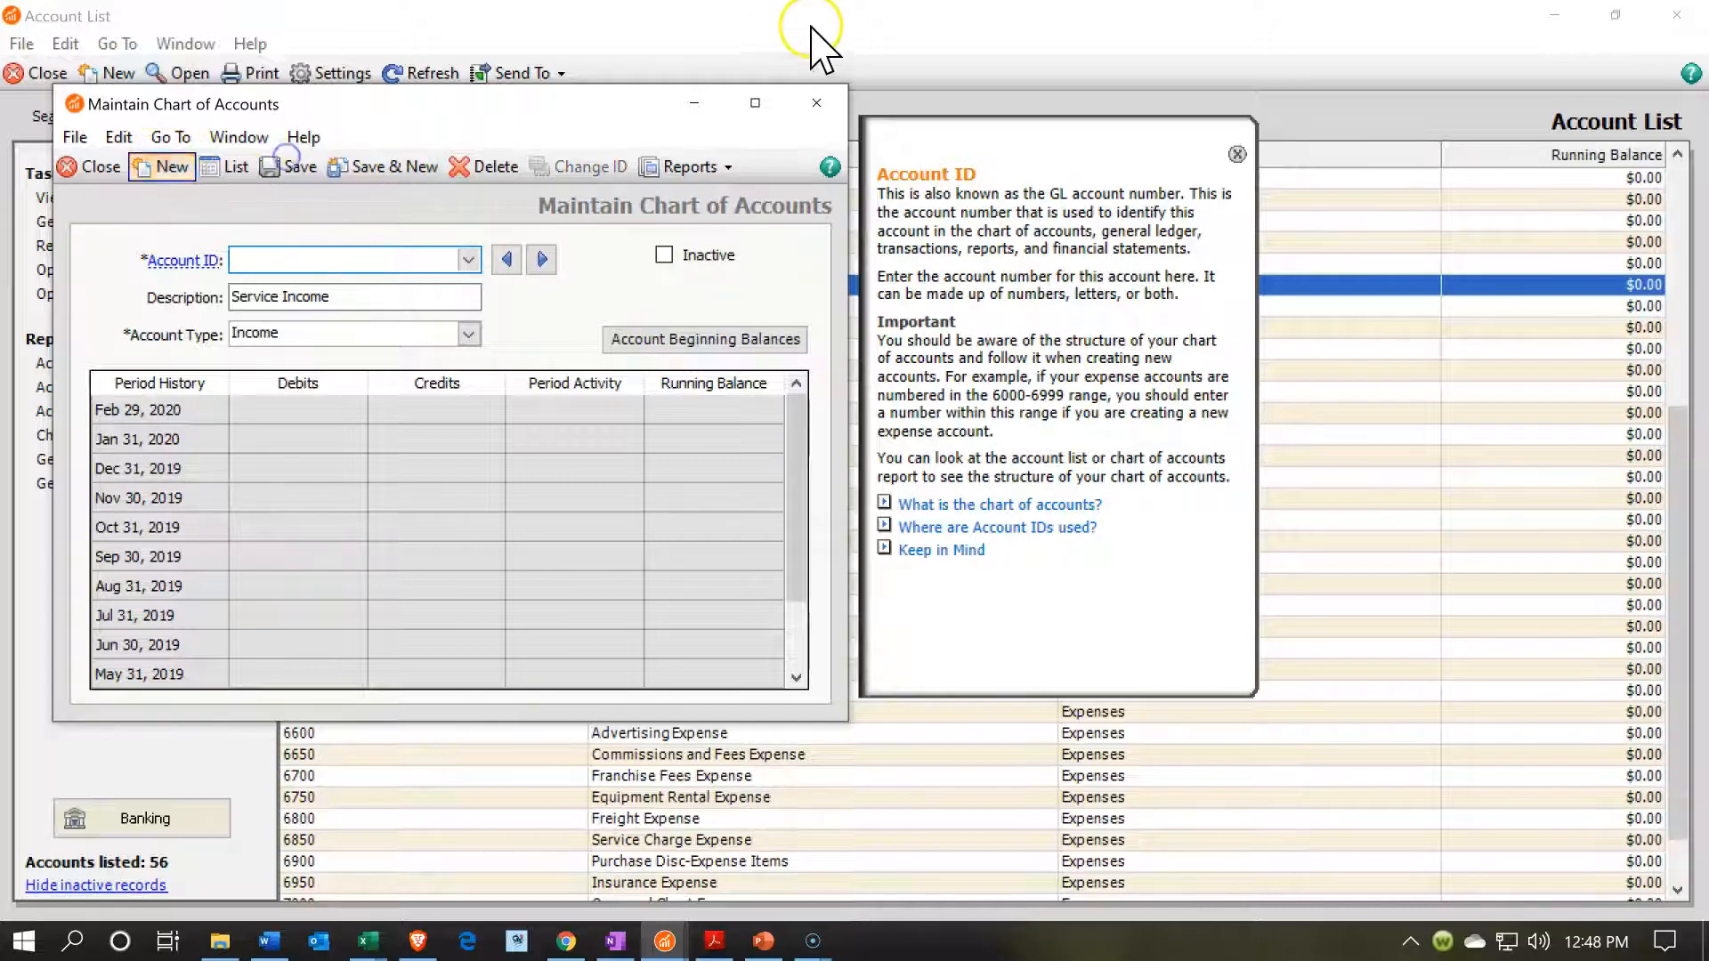
left_click(813, 111)
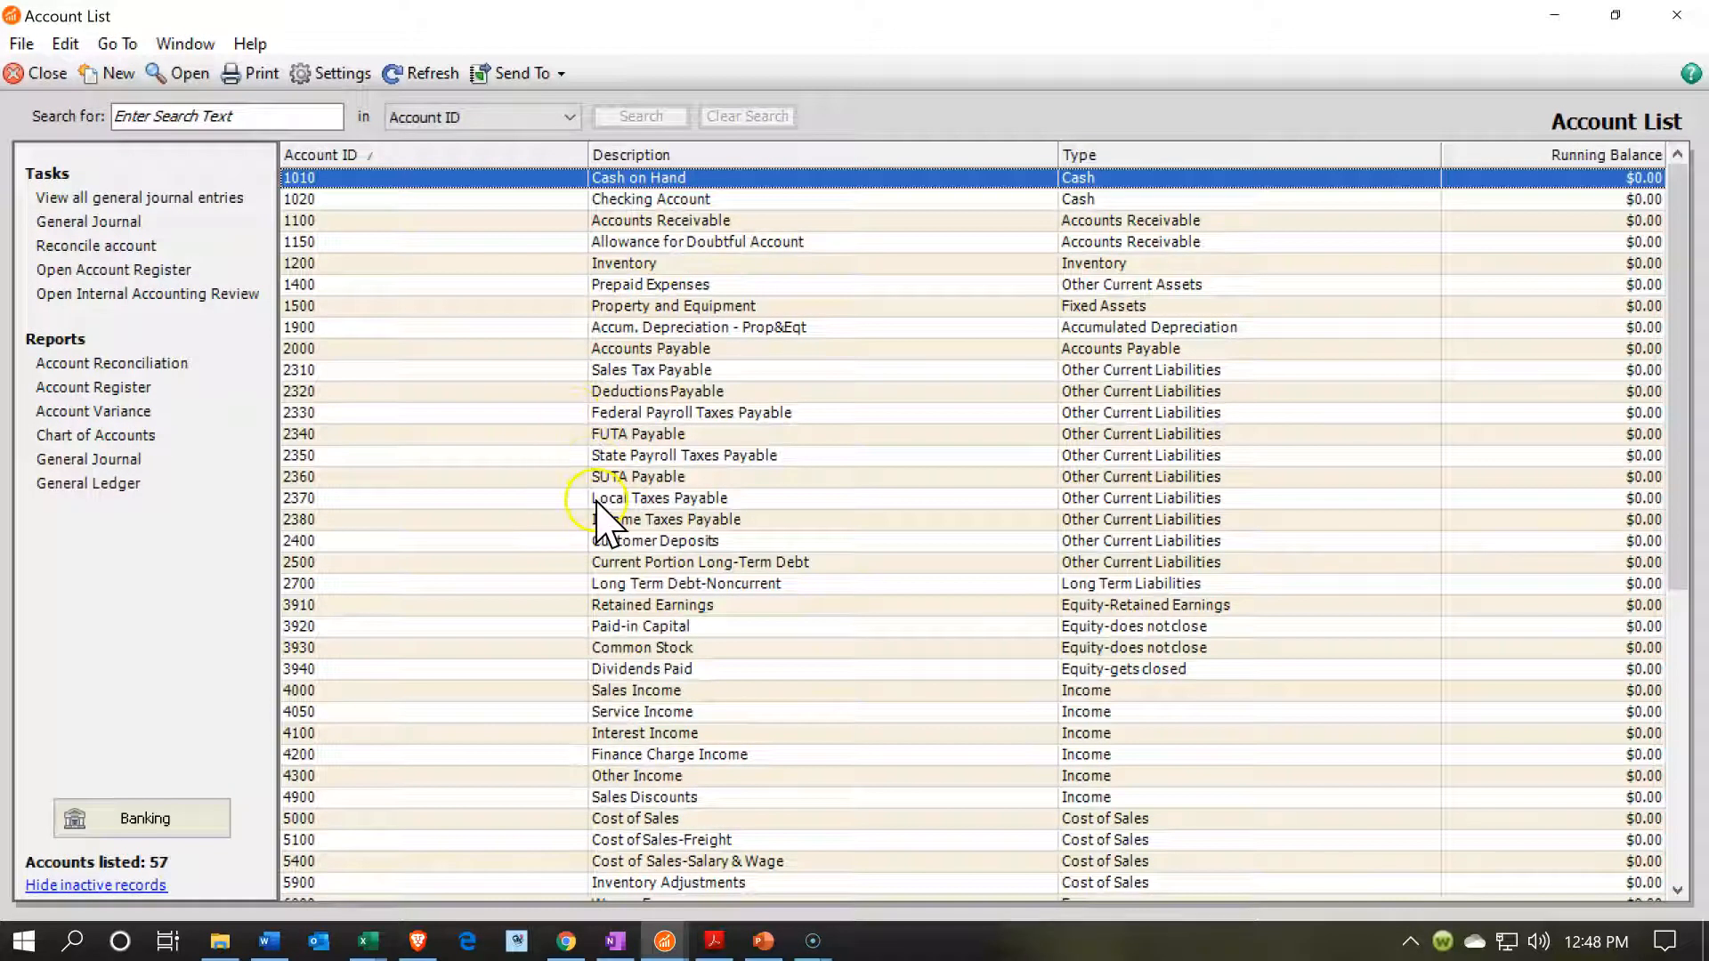
scroll(601, 515, "down", 7)
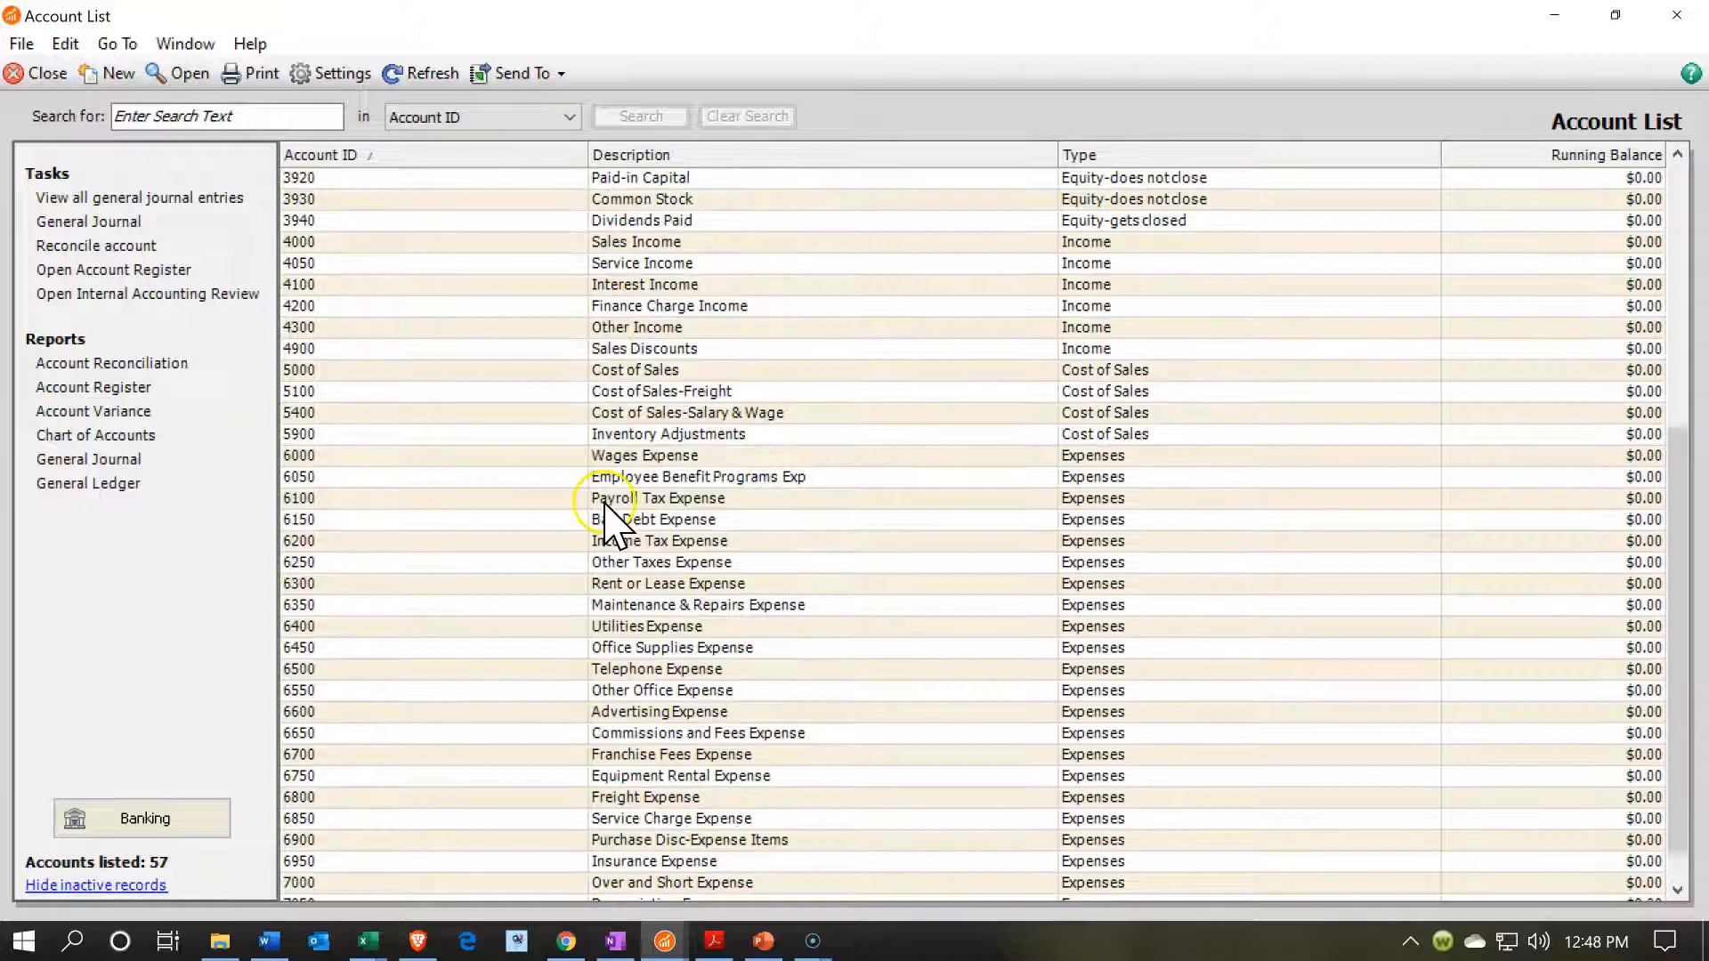
left_click(401, 265)
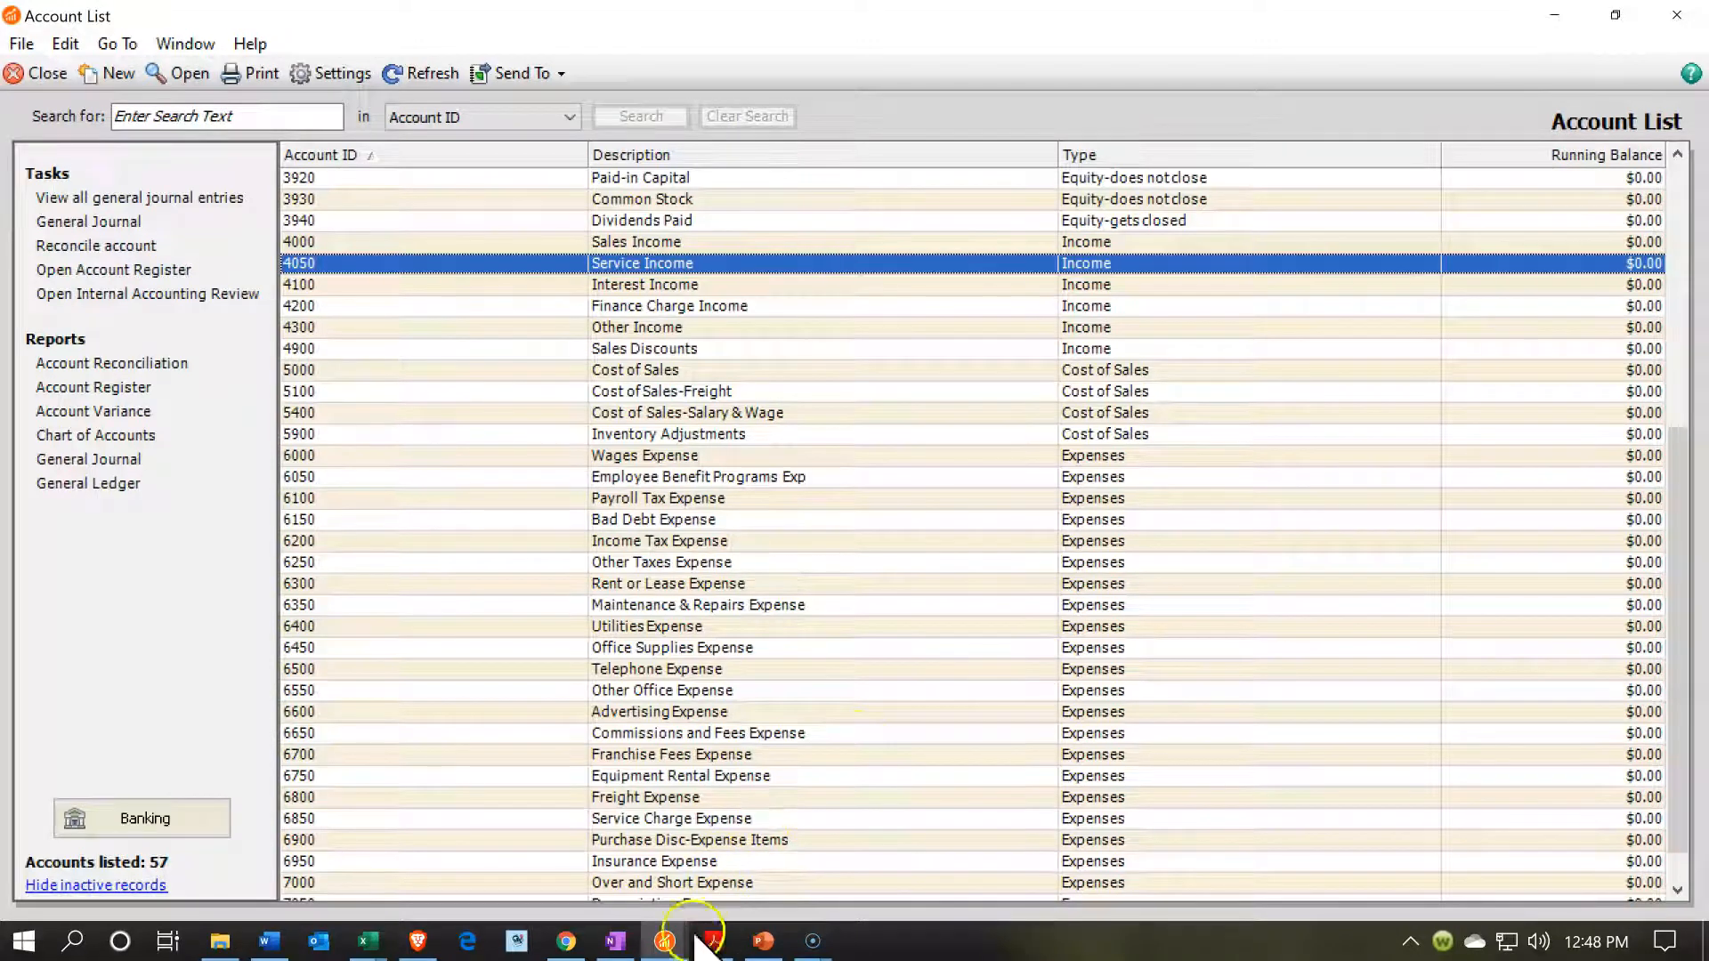
Return to the Diagnostic item in Maintain Inventory Items and set its GL Sales account to 4050 Service Income.
left_click(665, 940)
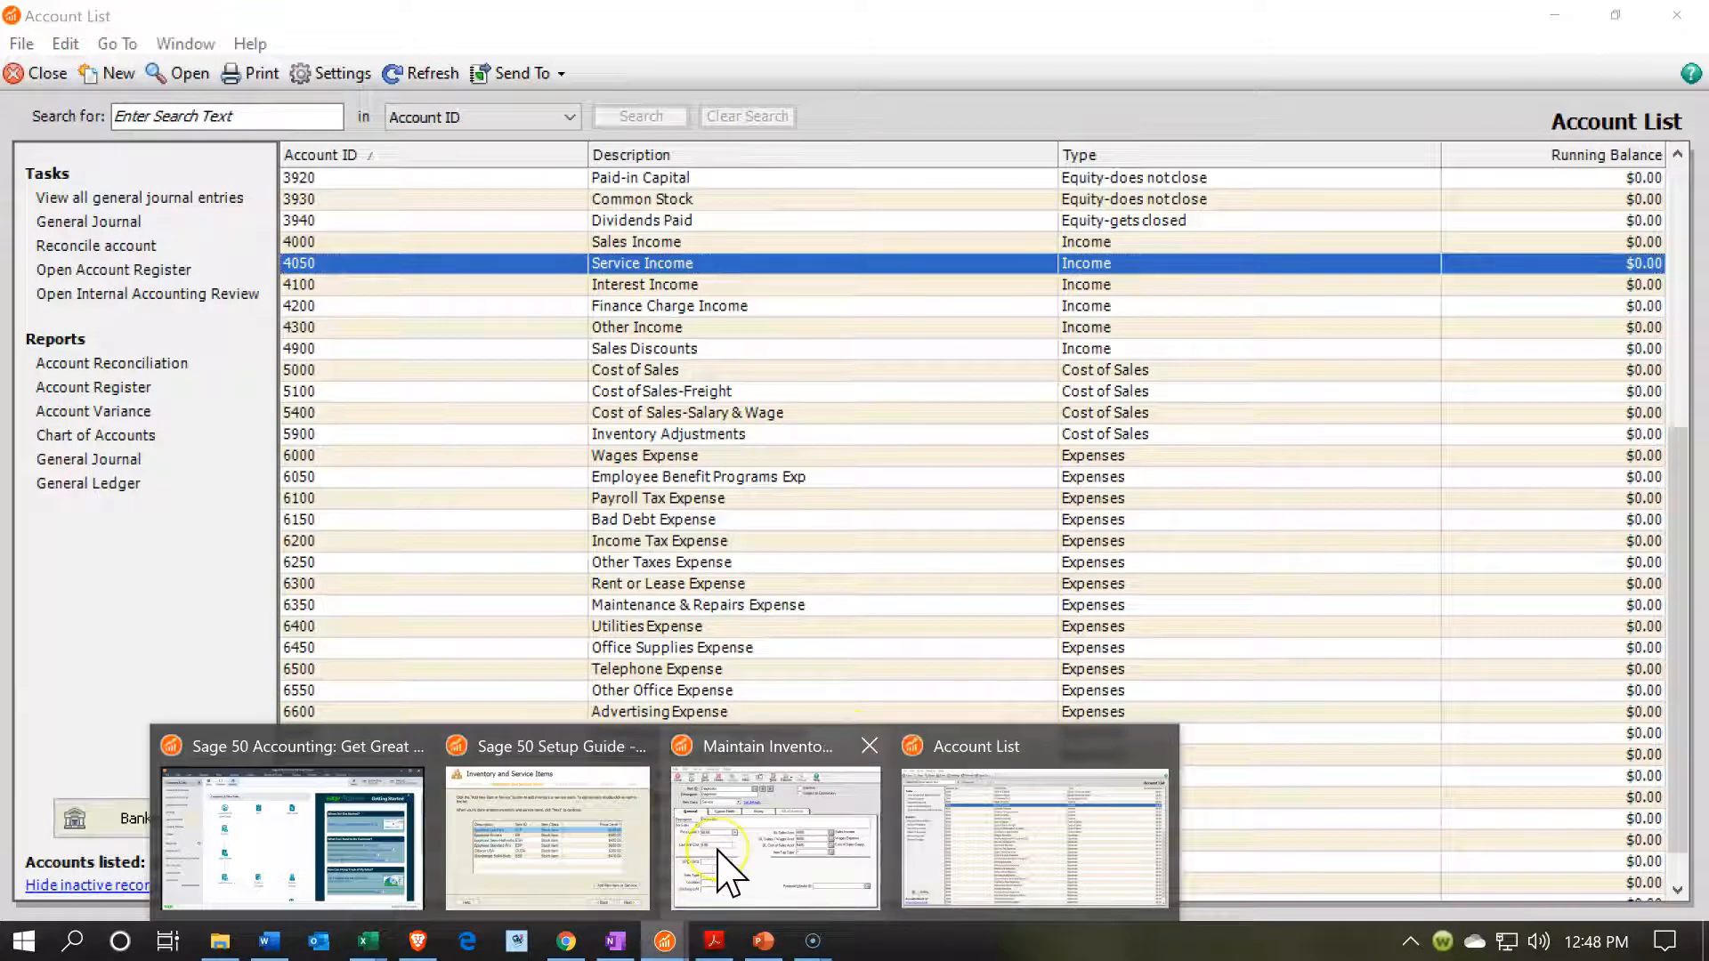
left_click(719, 853)
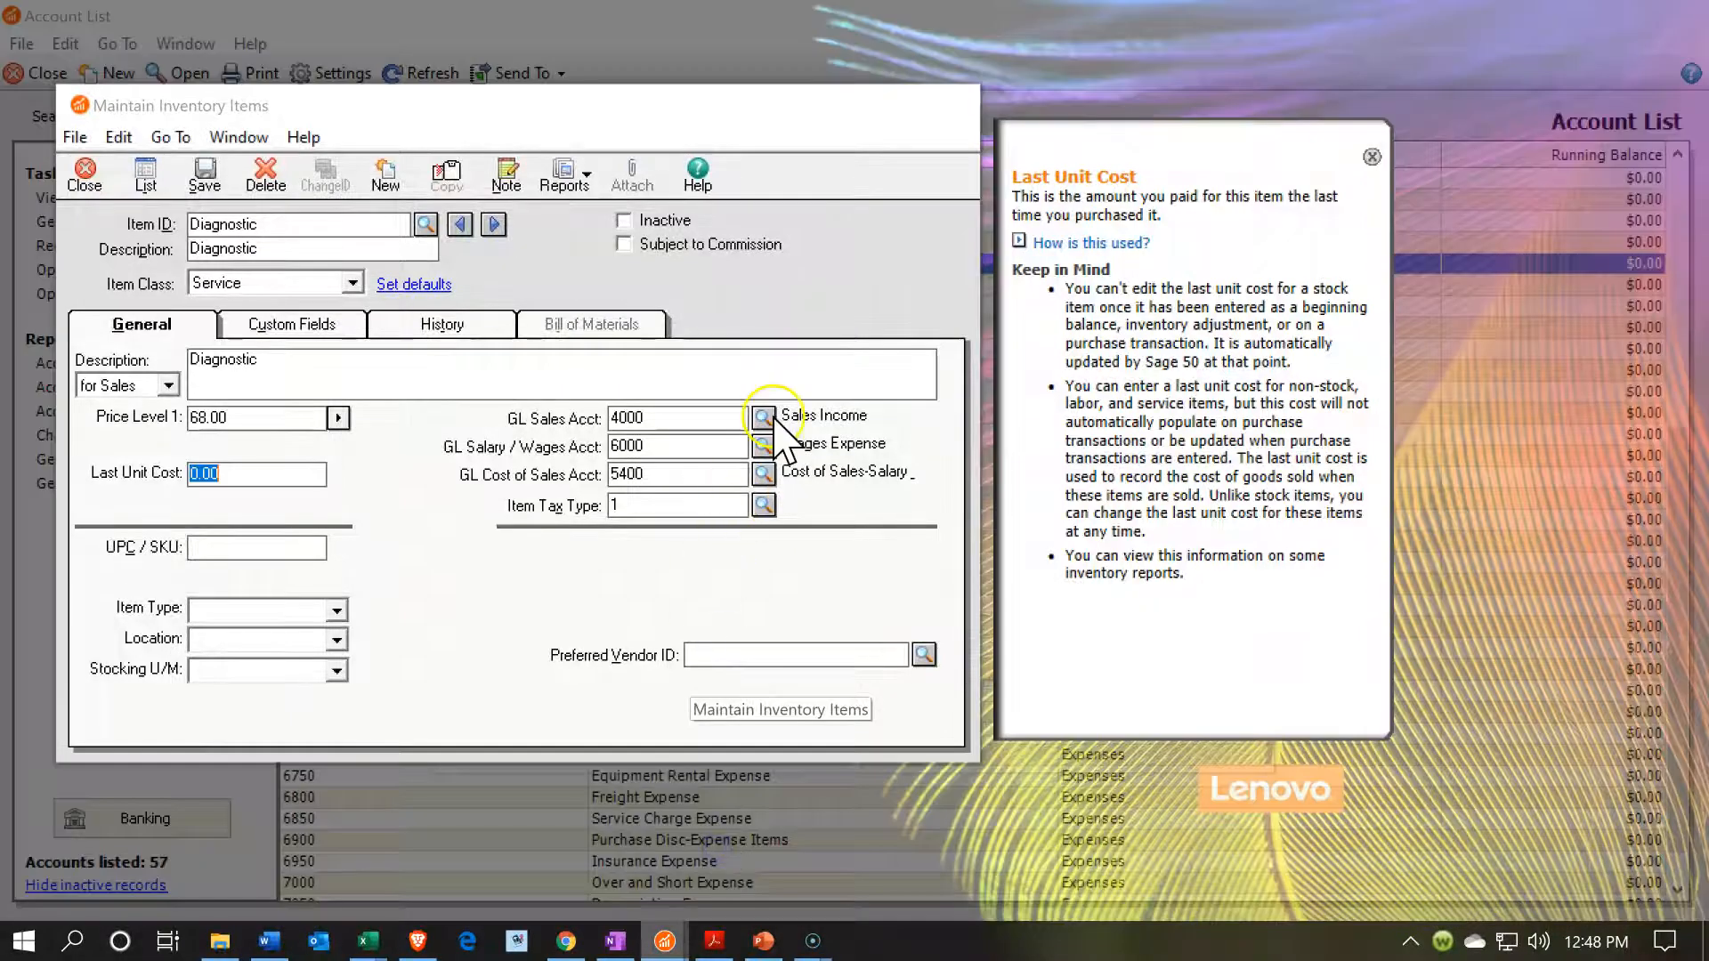
left_click(763, 417)
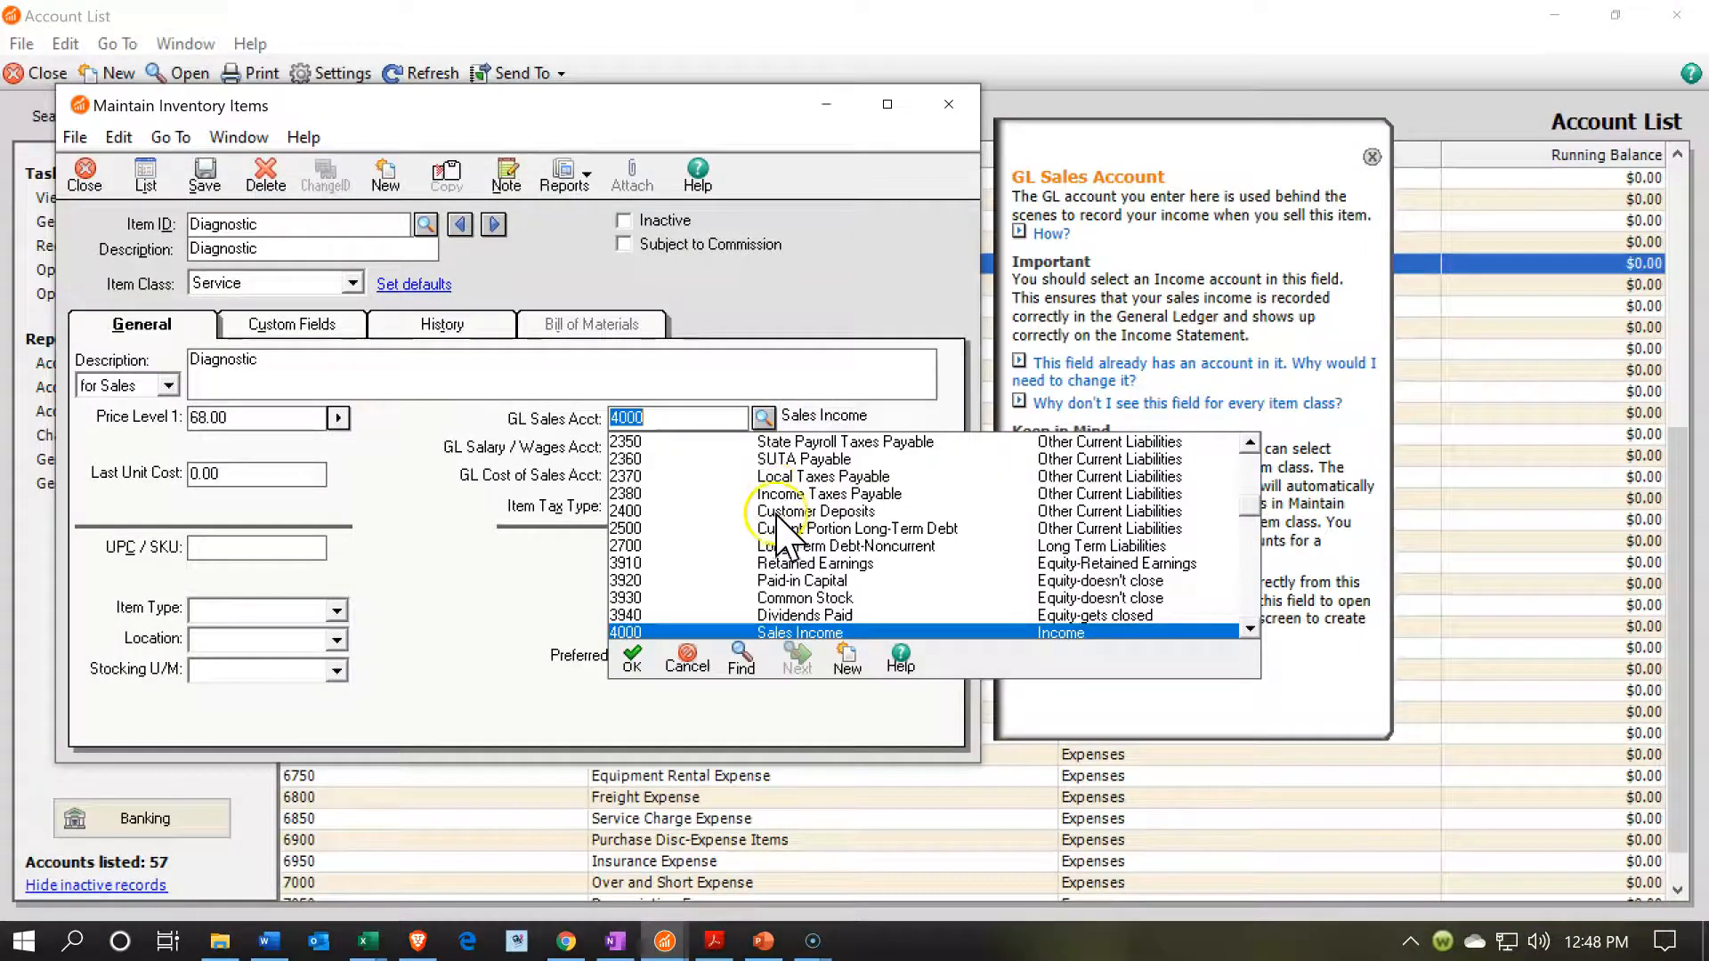
scroll(752, 521, "down", 1)
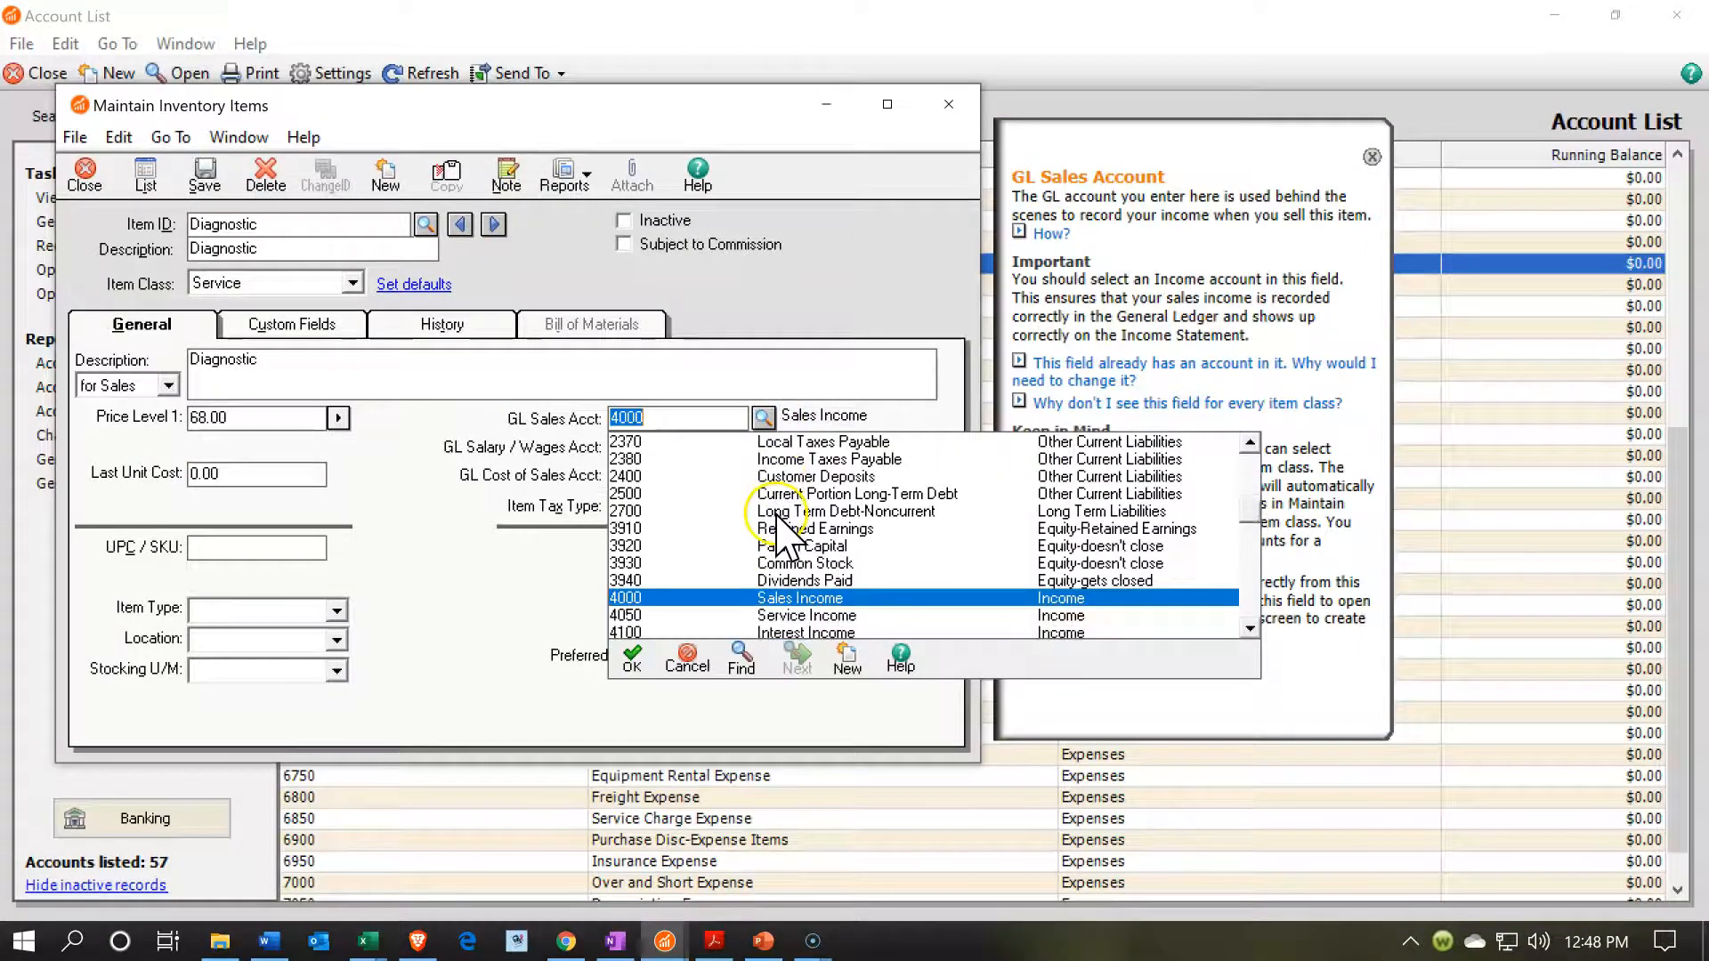
left_click(669, 615)
key("Tab")
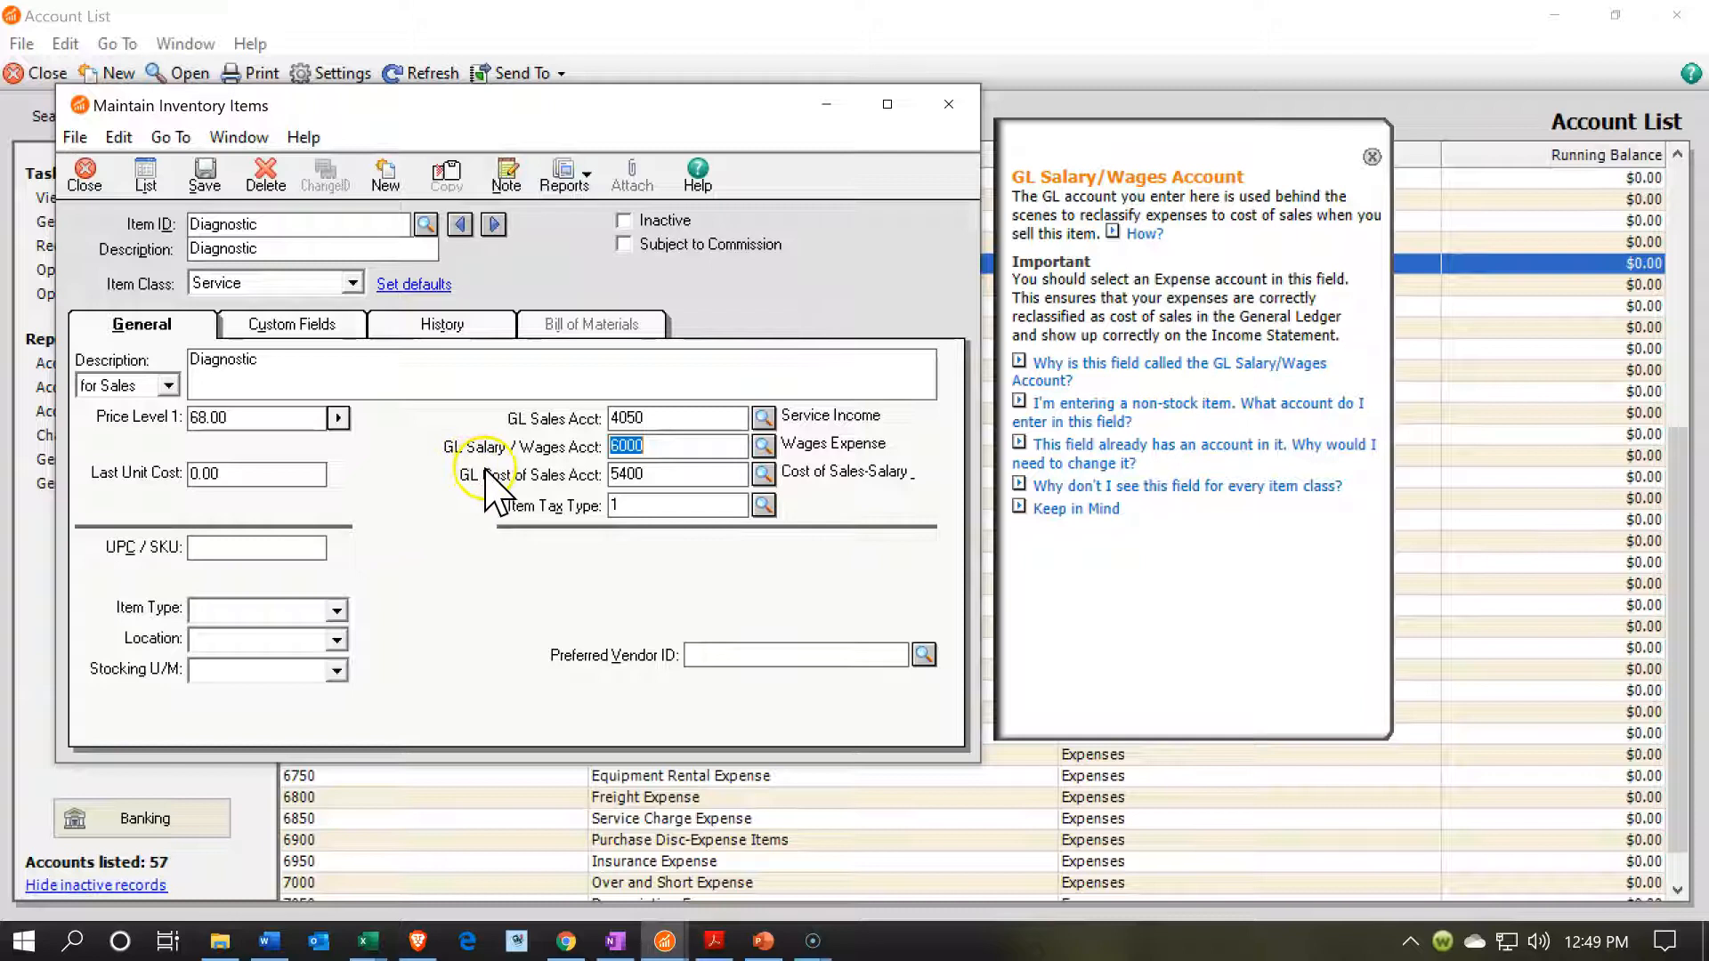
Review the account choices for the Diagnostic item's GL Salary/Wages and GL Cost of Sales accounts, and save the item.
left_click(764, 445)
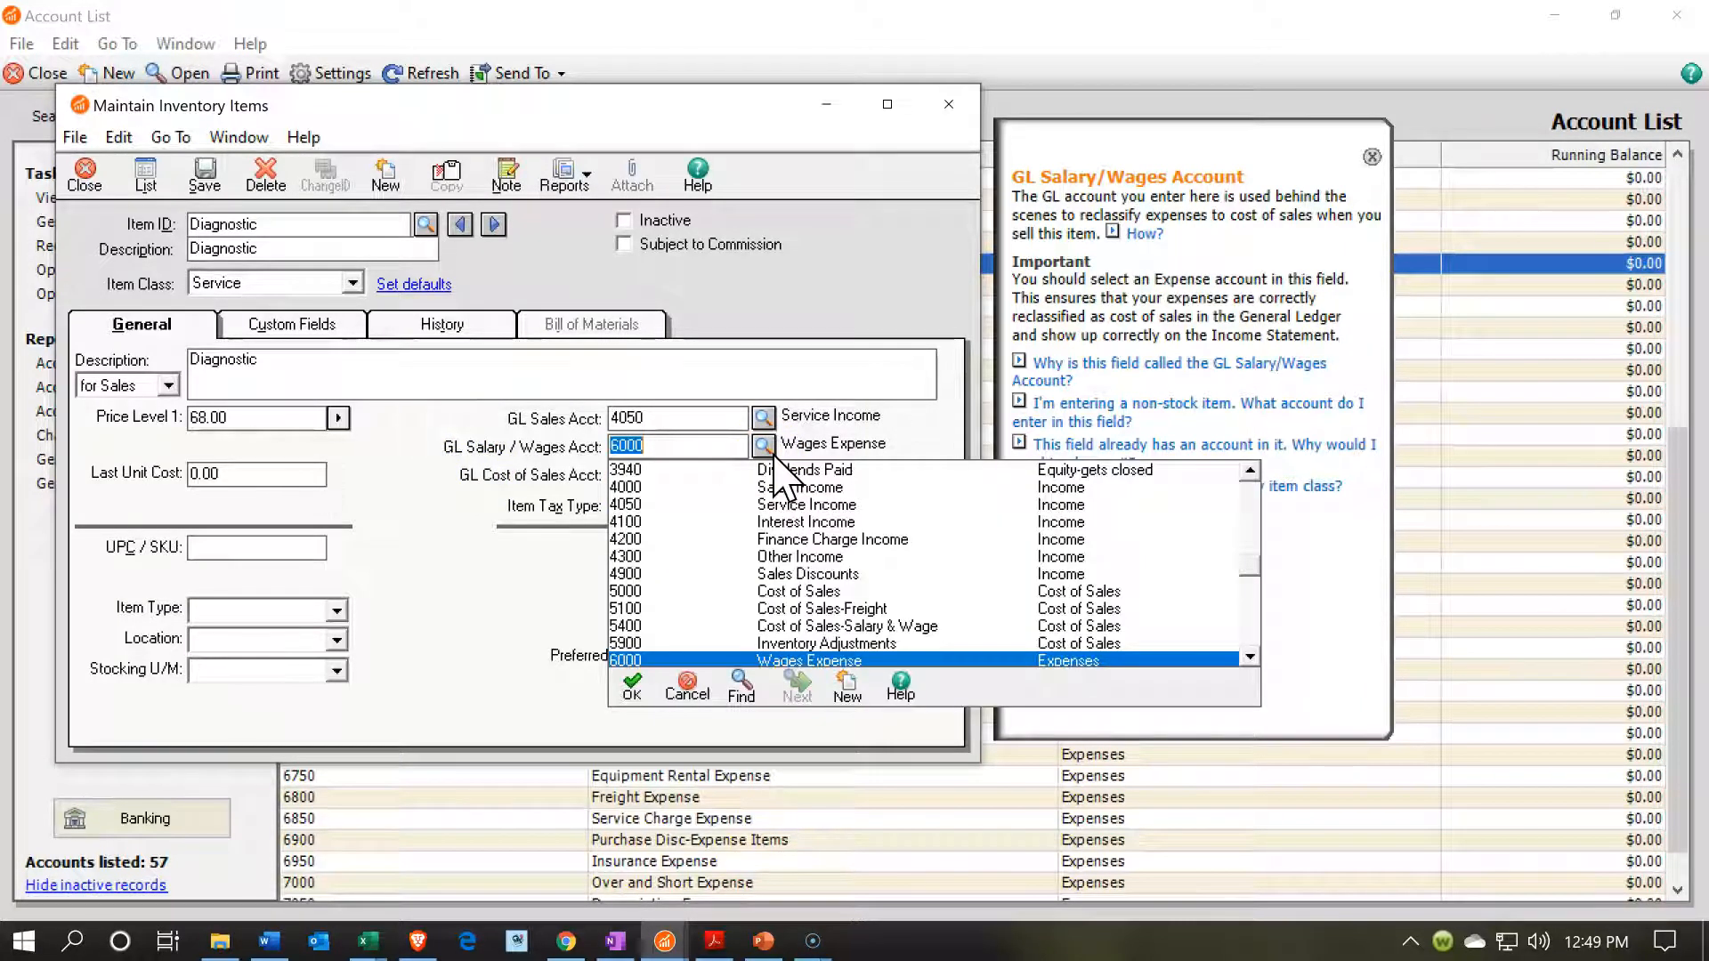
left_click(767, 450)
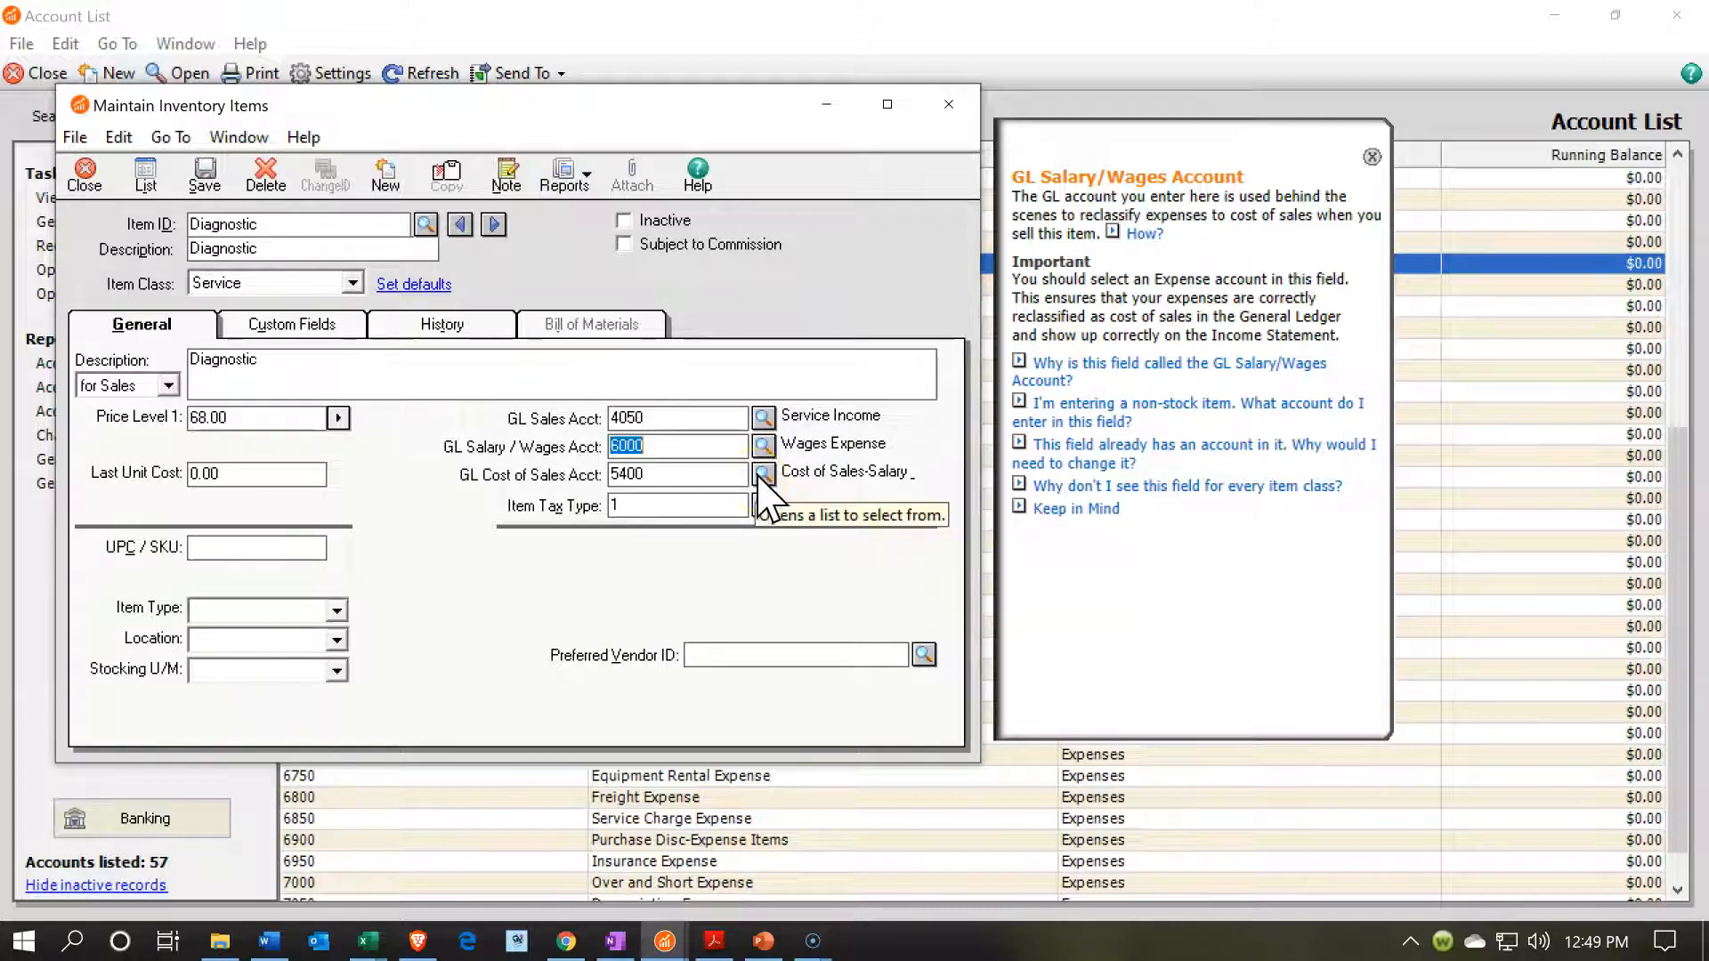
left_click(761, 474)
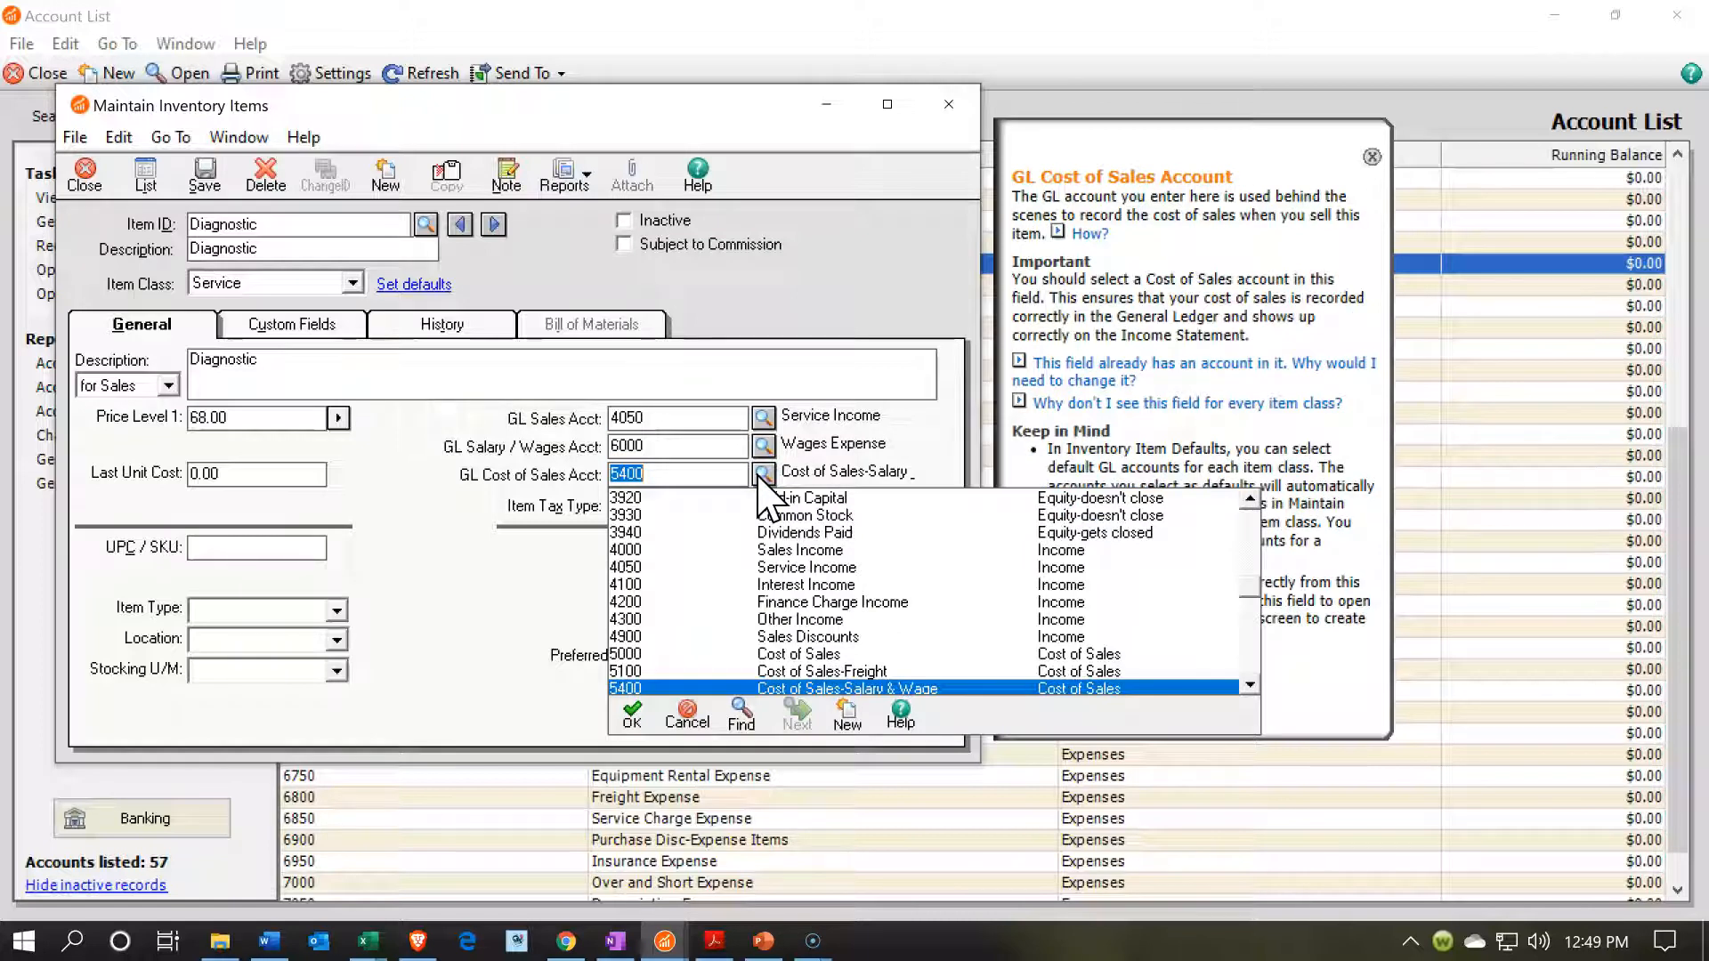
left_click(761, 477)
left_click(516, 602)
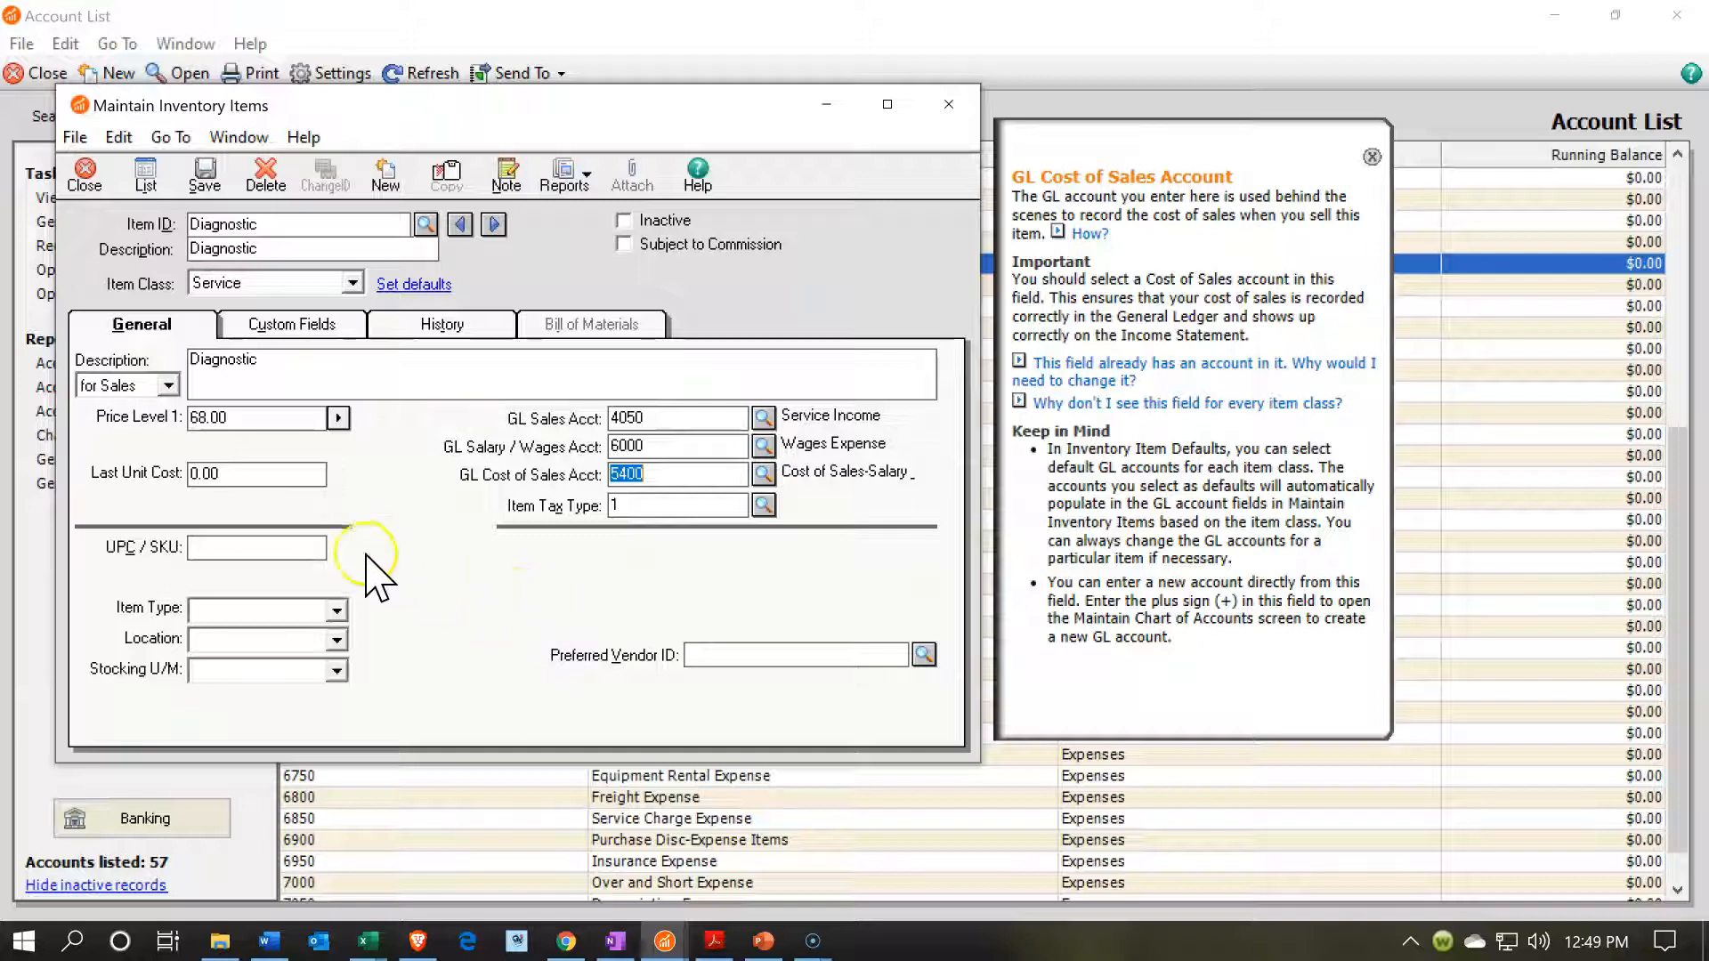
left_click(190, 500)
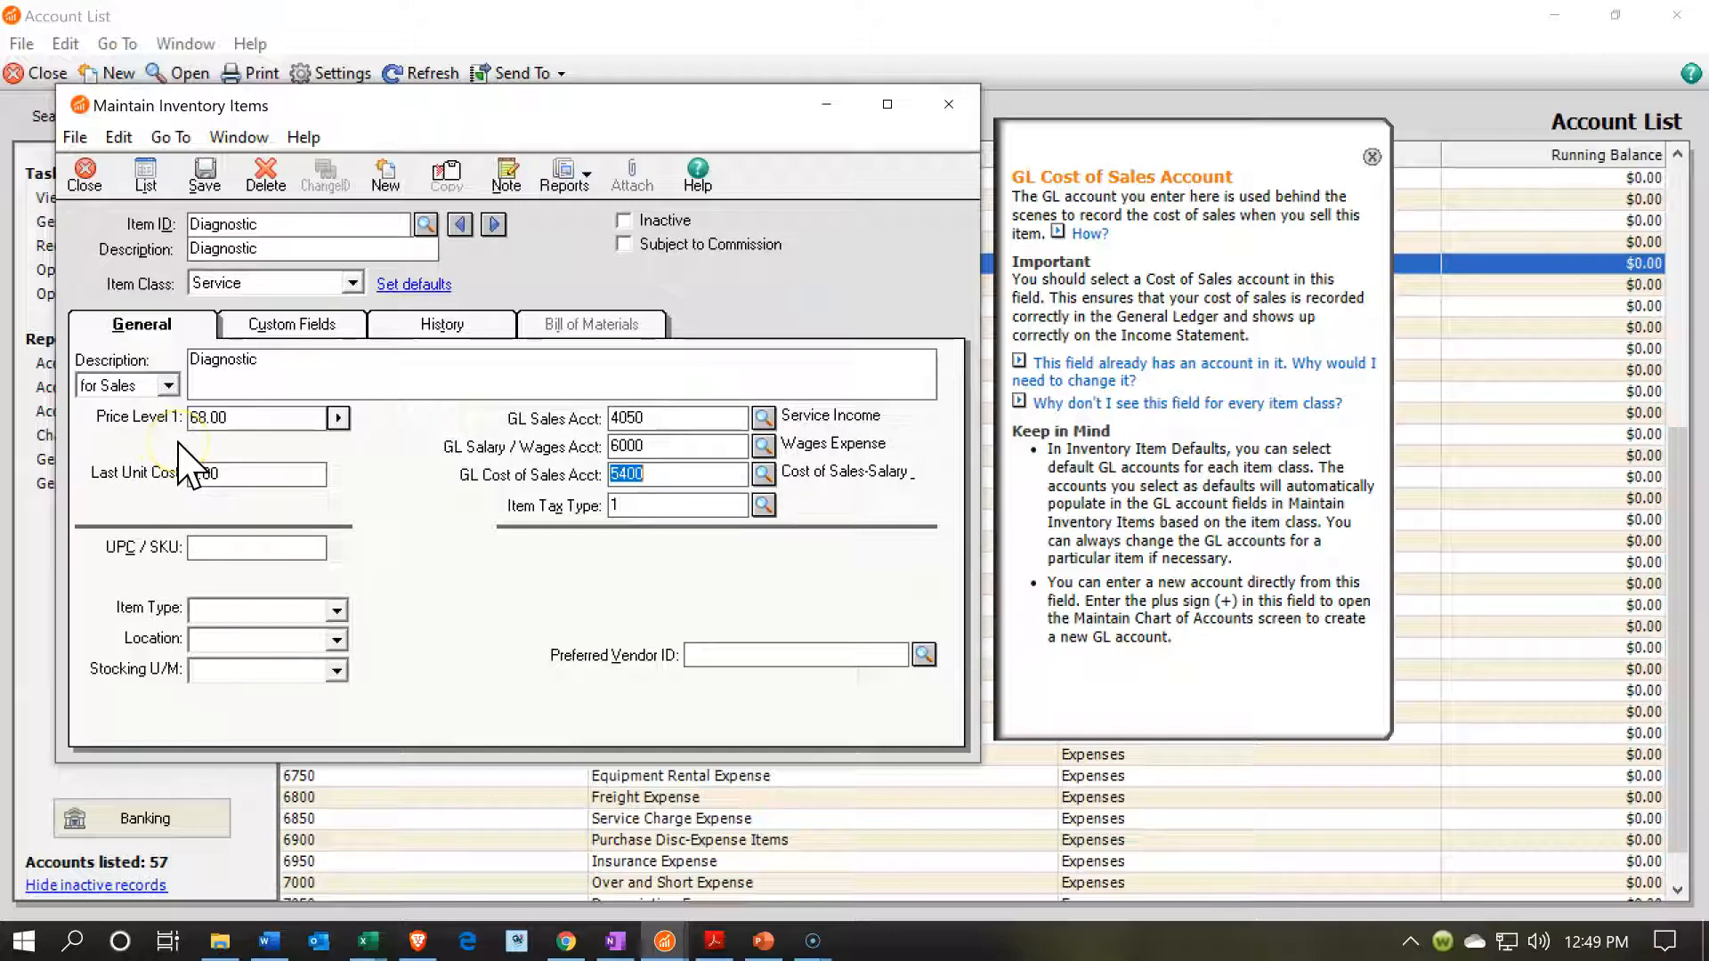
left_click(205, 185)
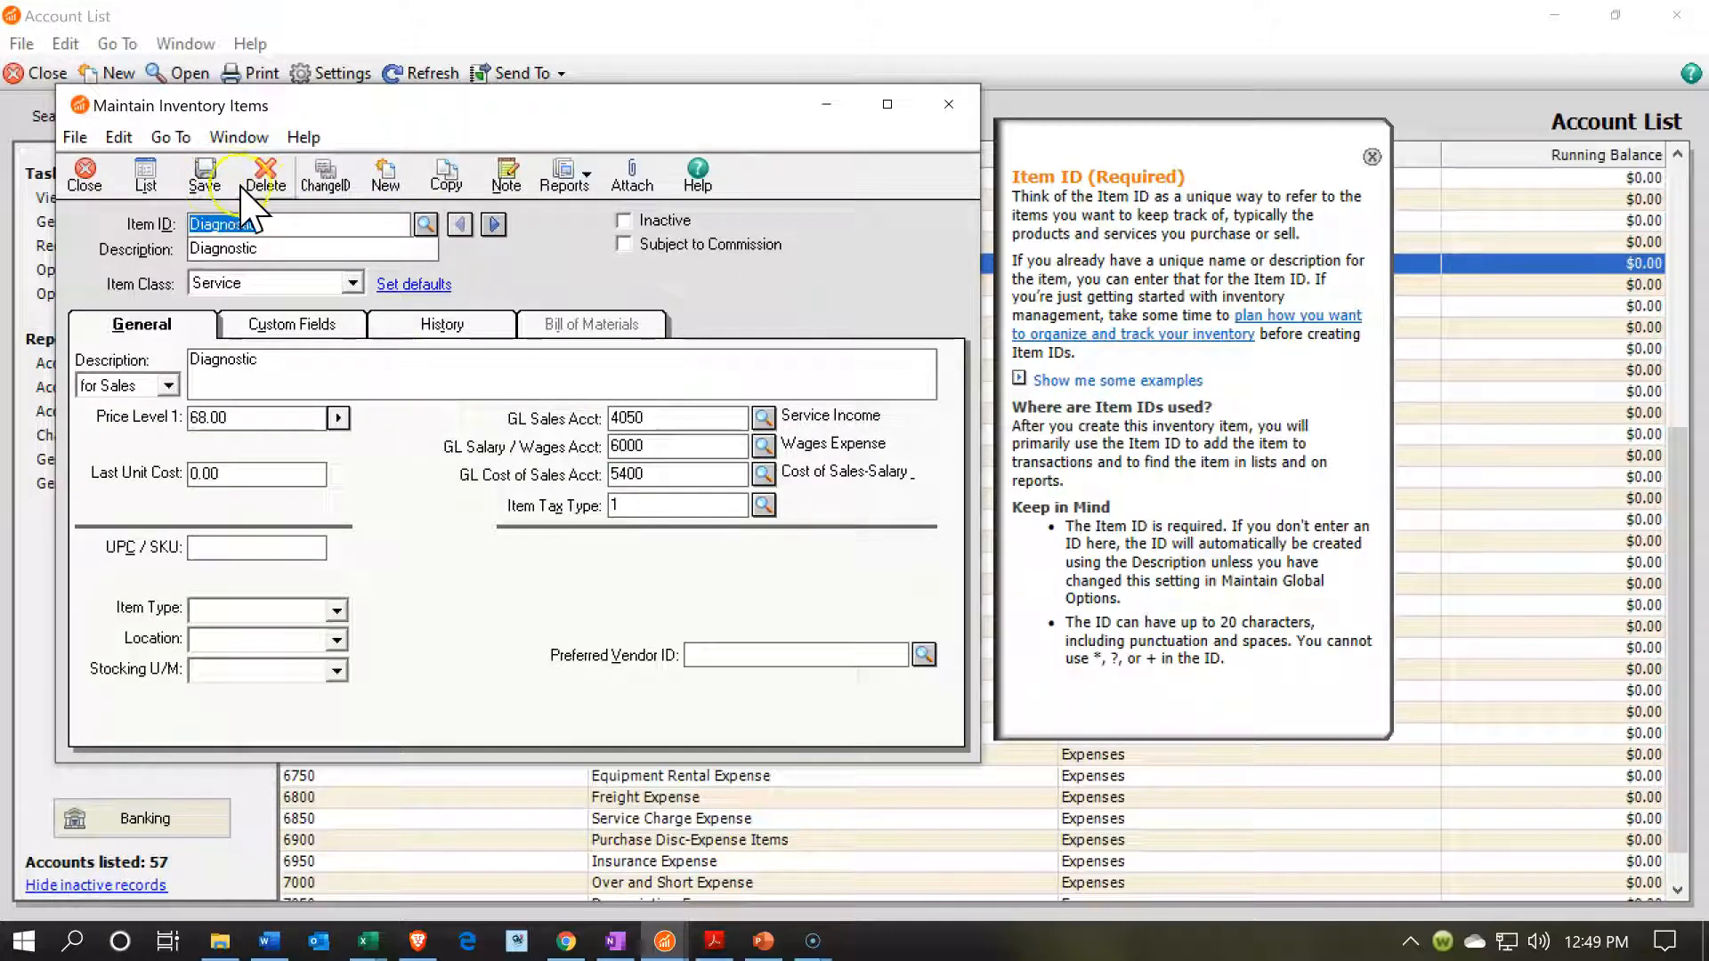
Create a new service item with Hour Service as its item ID, short description and sales description.
left_click(385, 181)
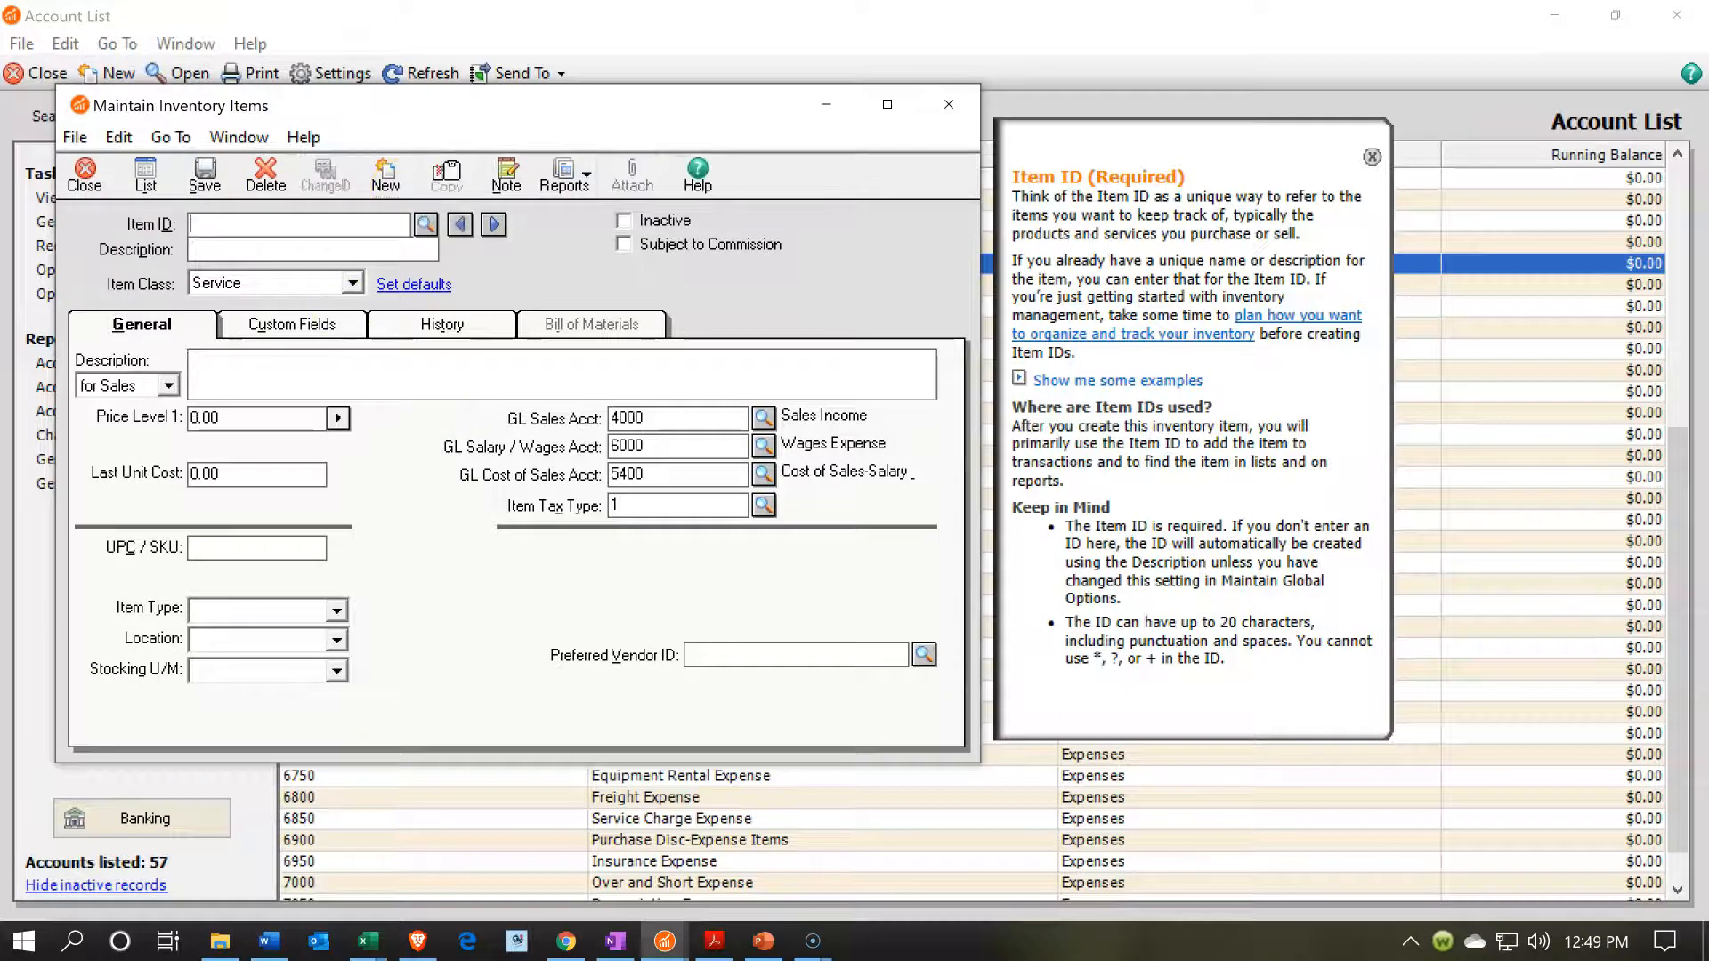
key("alt+Tab")
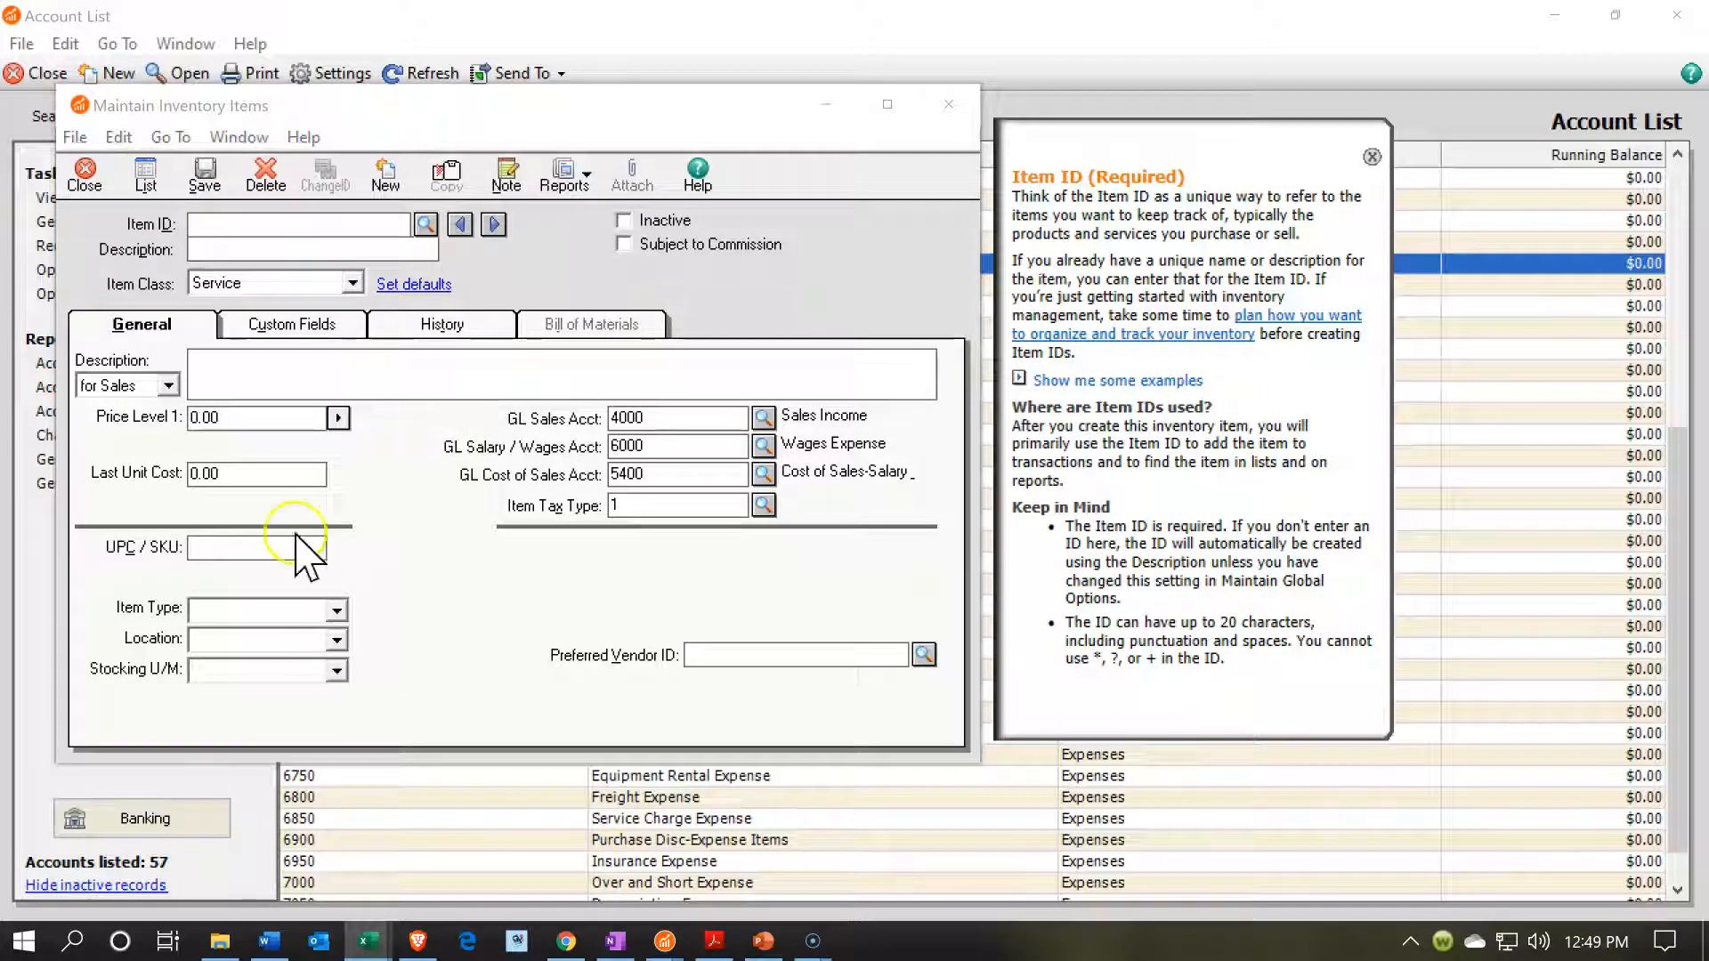
left_click(248, 230)
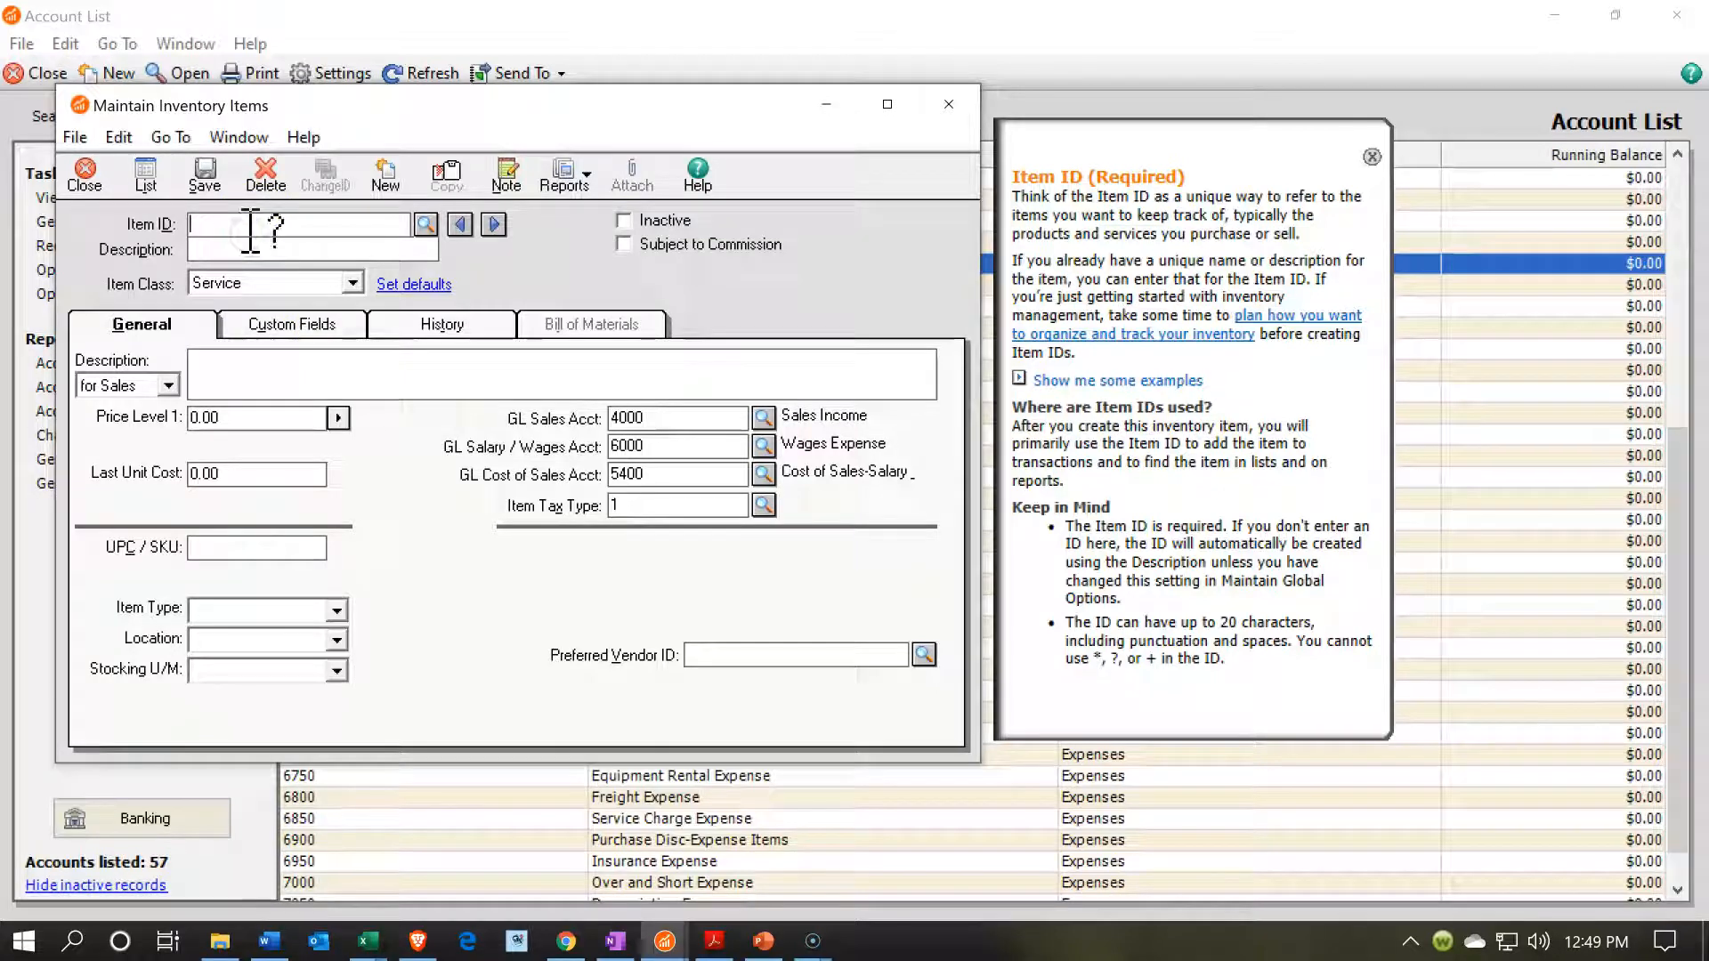
type("Hour Service")
key("Tab")
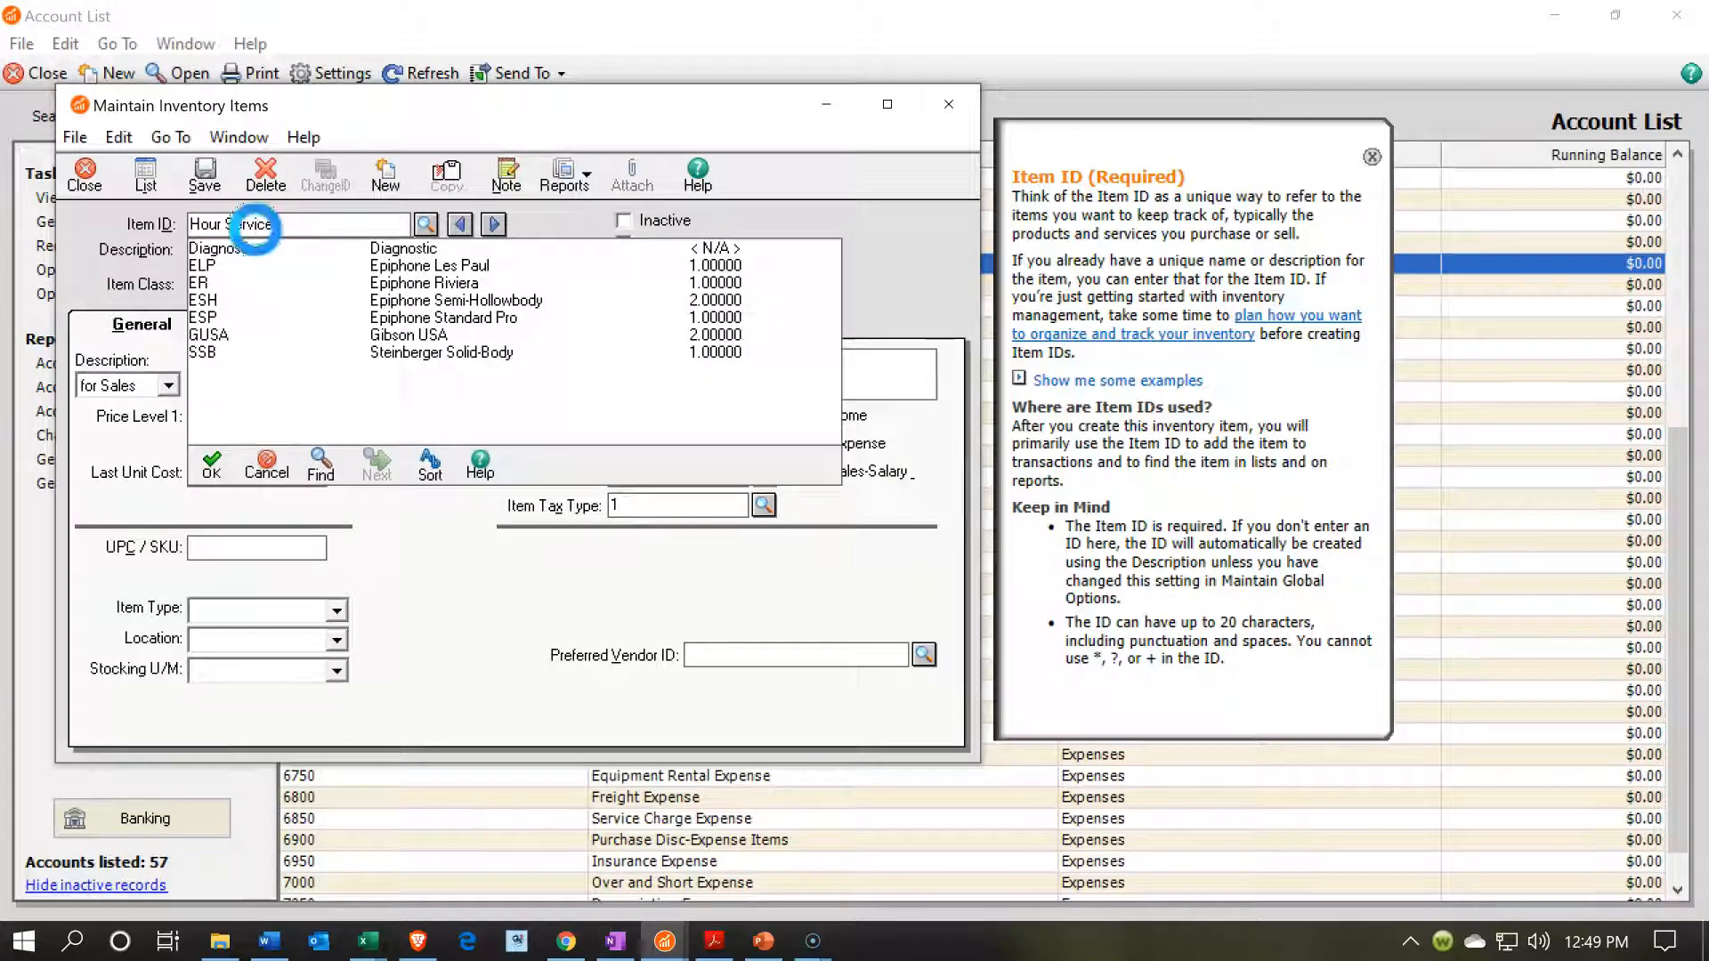
type("Hour Service")
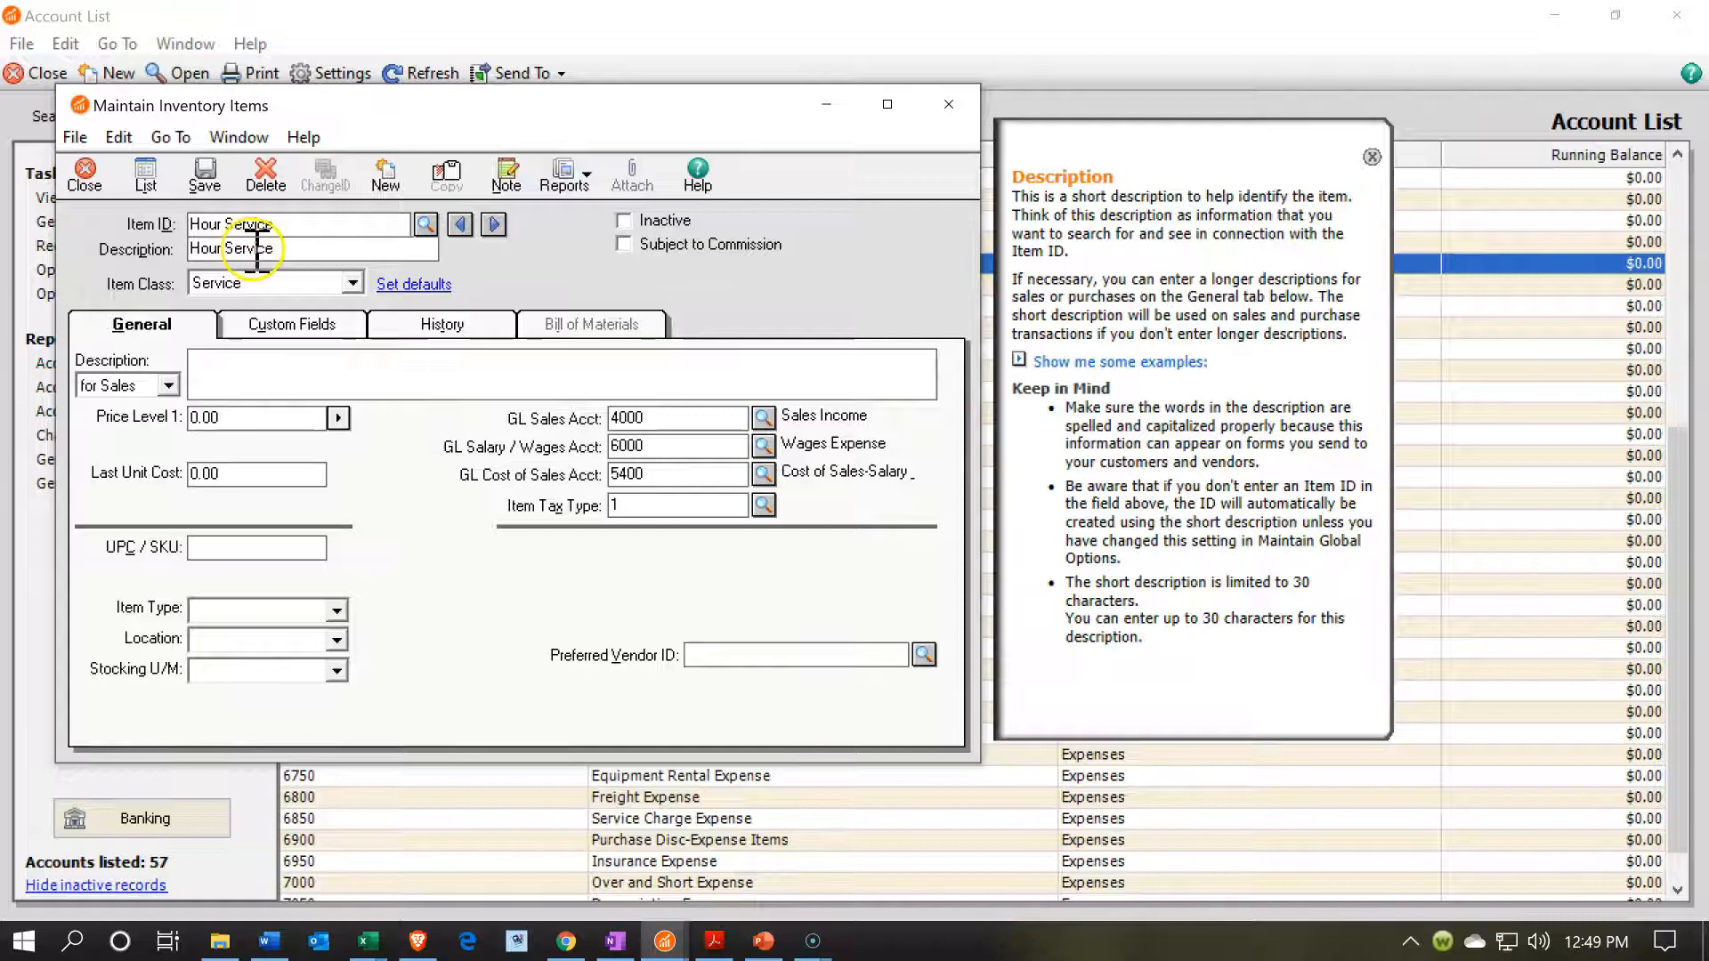
left_click(258, 376)
type("Hour Service")
Set the Hour Service item's Price Level 1 to 140.00 and its GL Sales account to 4050 Service Income.
left_click(253, 417)
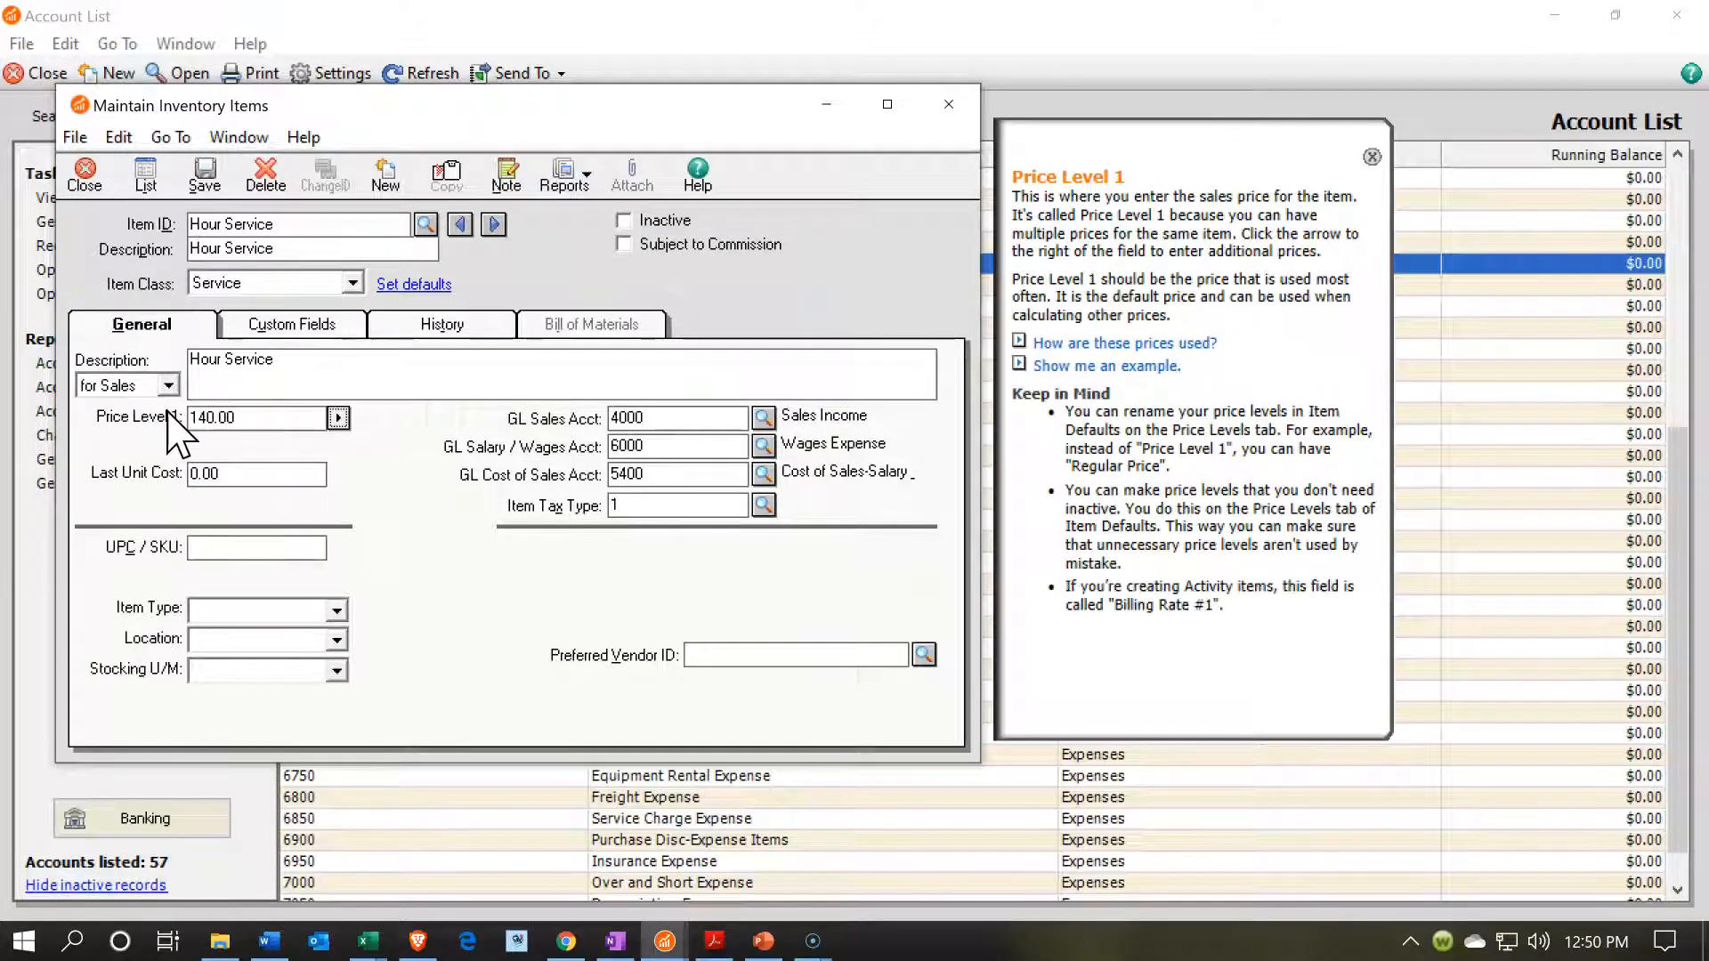
left_click(386, 532)
left_click(763, 416)
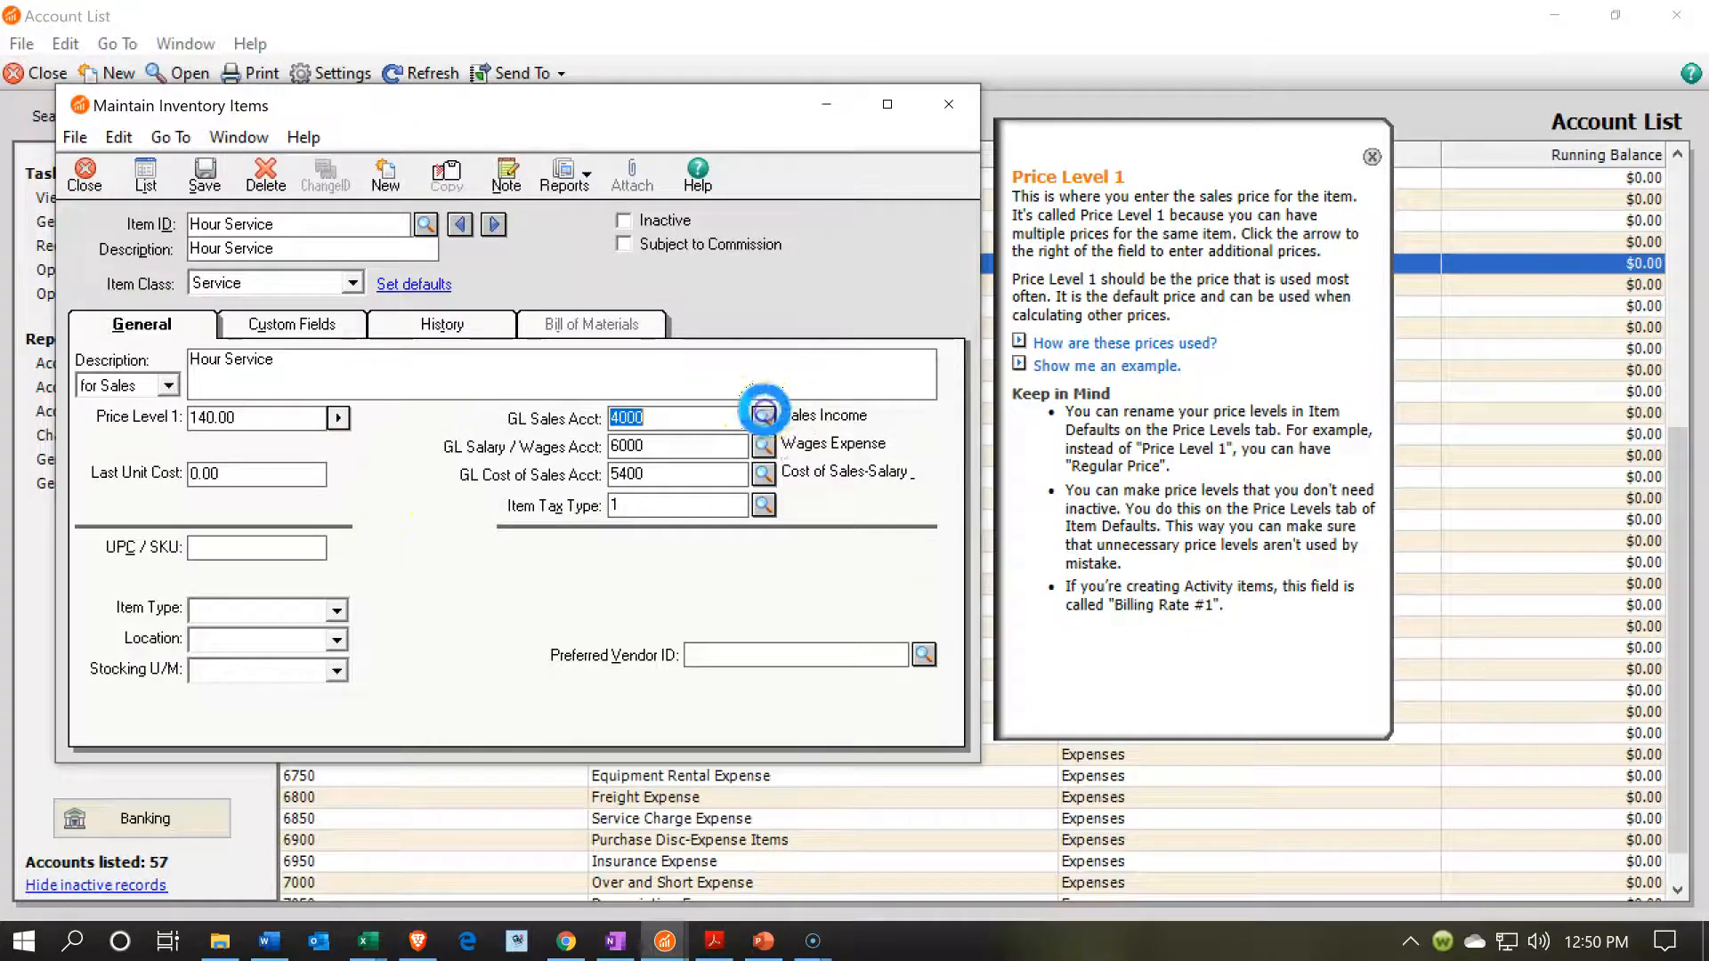
scroll(763, 577, "down", 1)
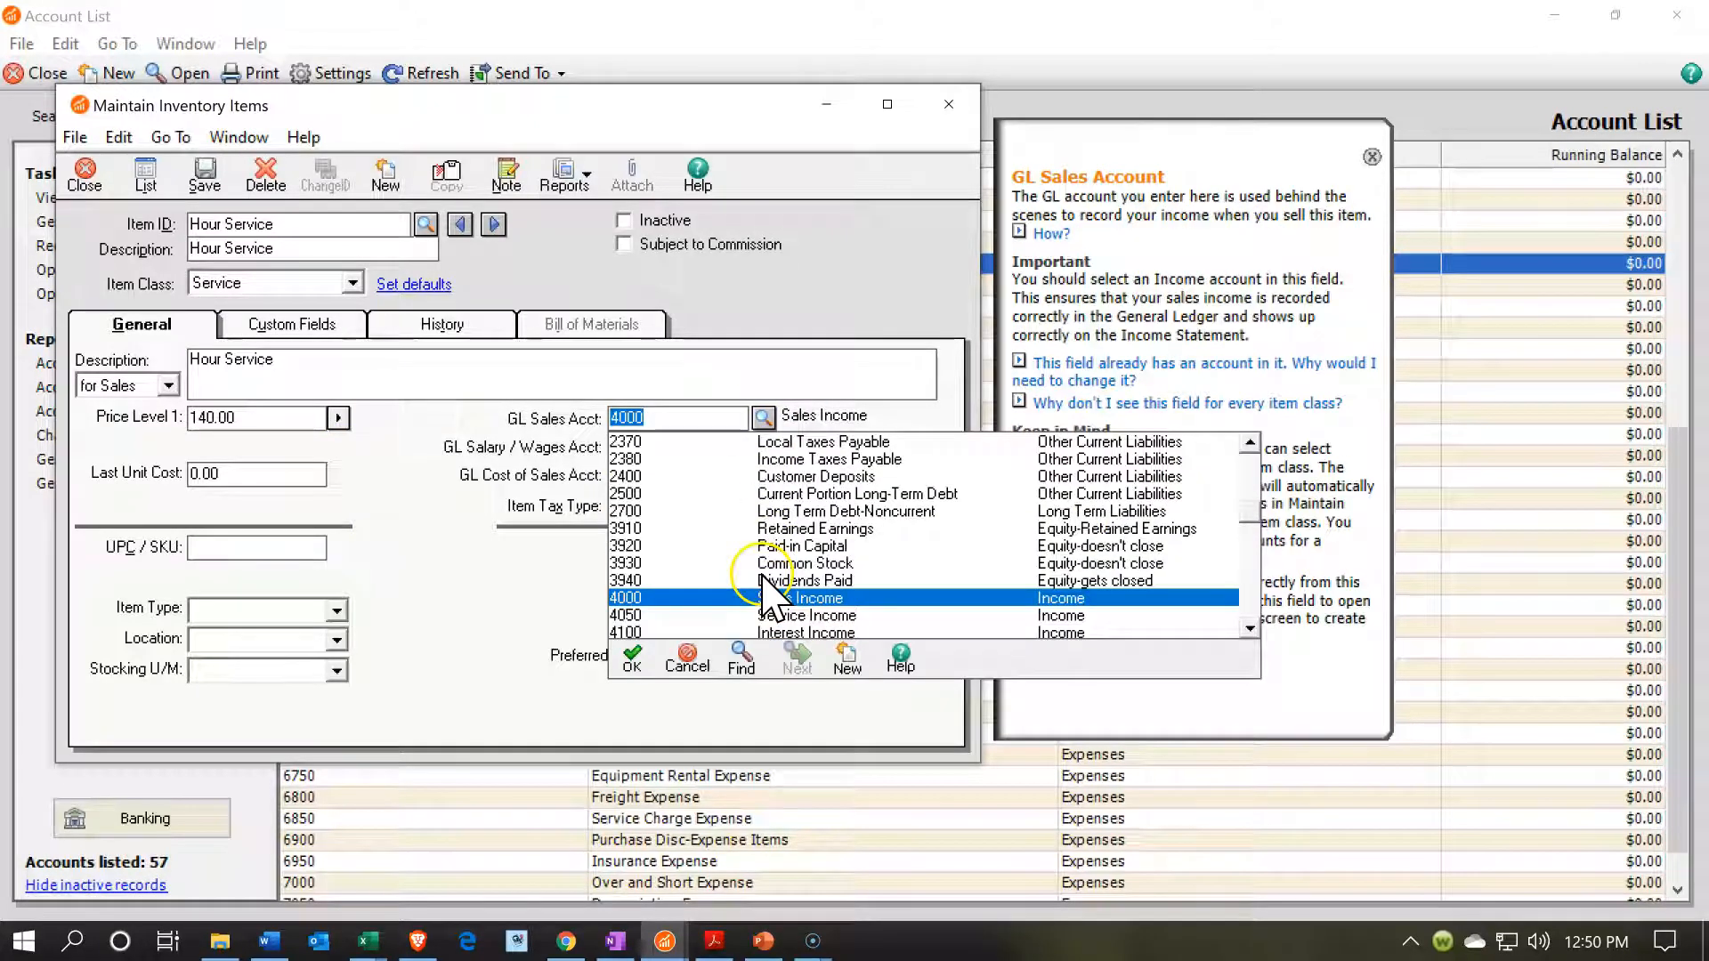
double_click(666, 616)
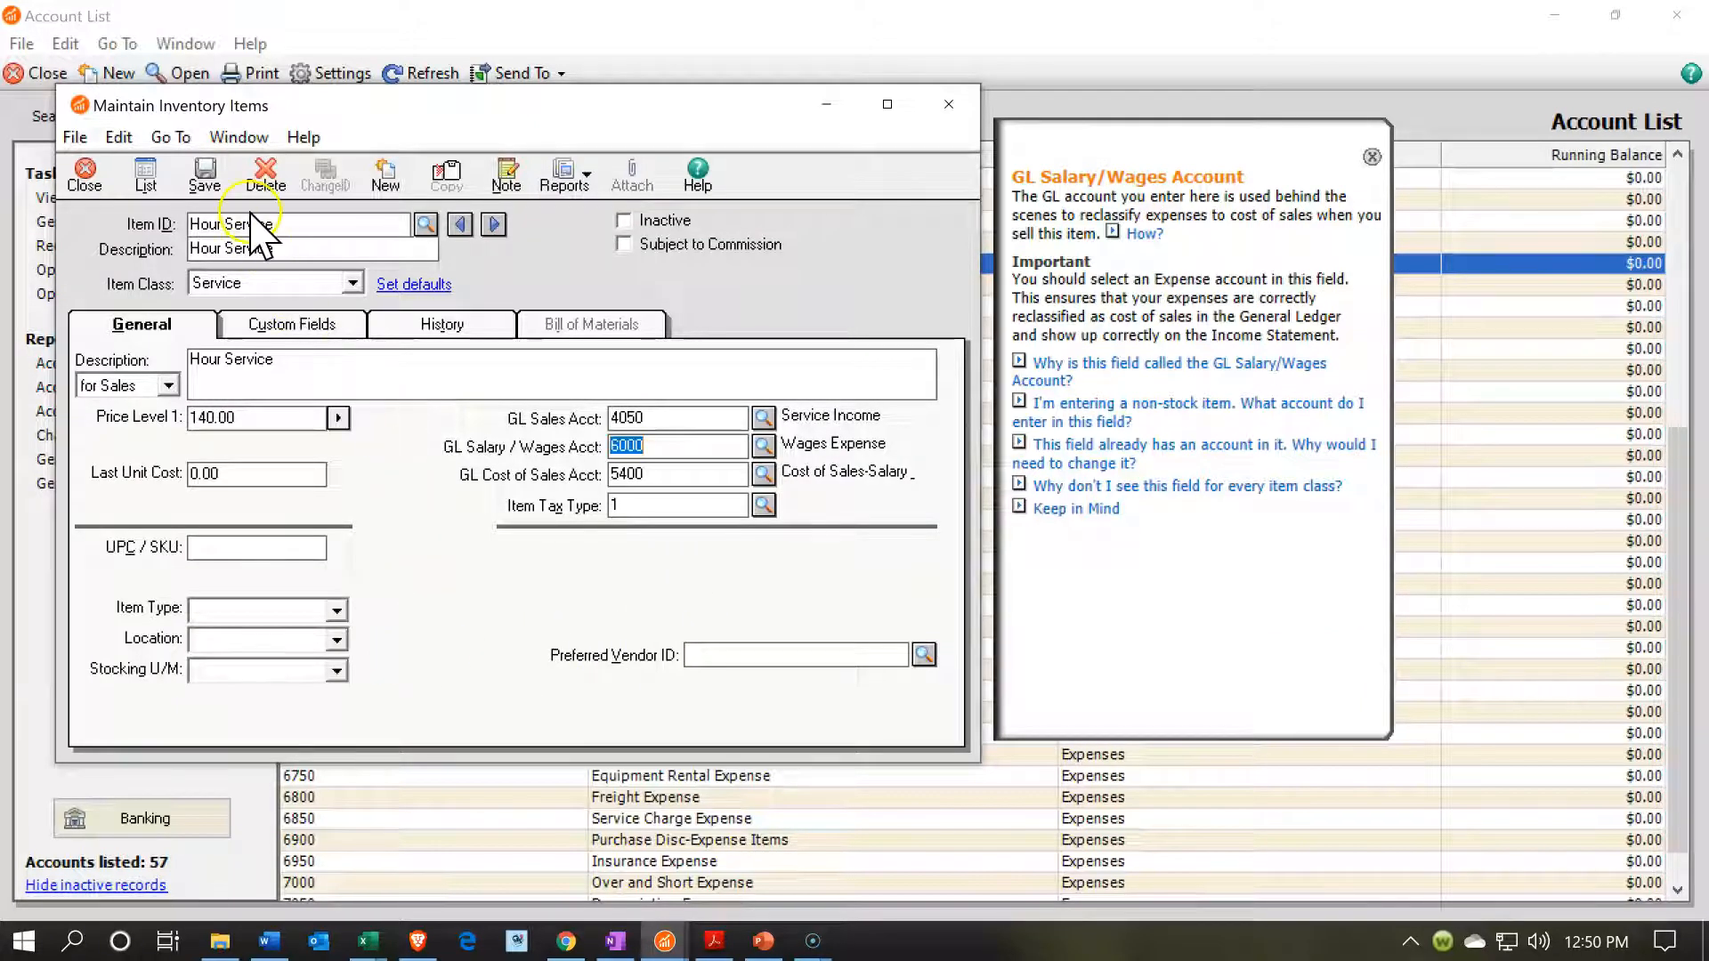
Save the Hour Service item in Maintain Inventory Items.
left_click(204, 176)
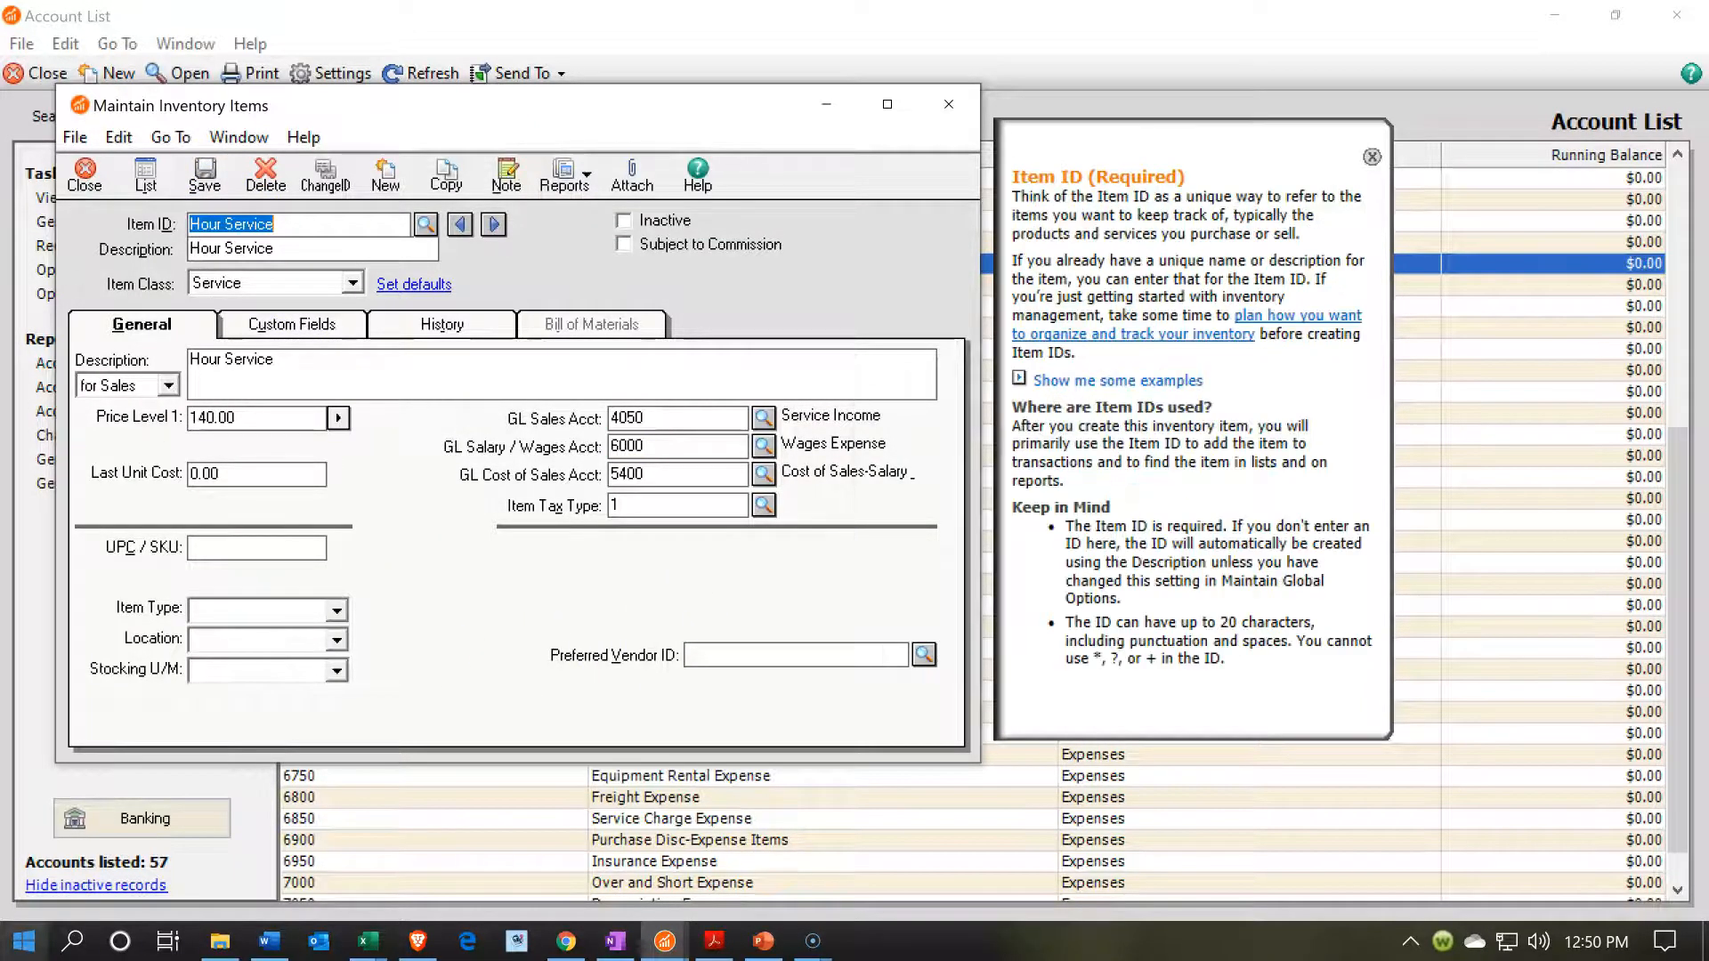
left_click(367, 941)
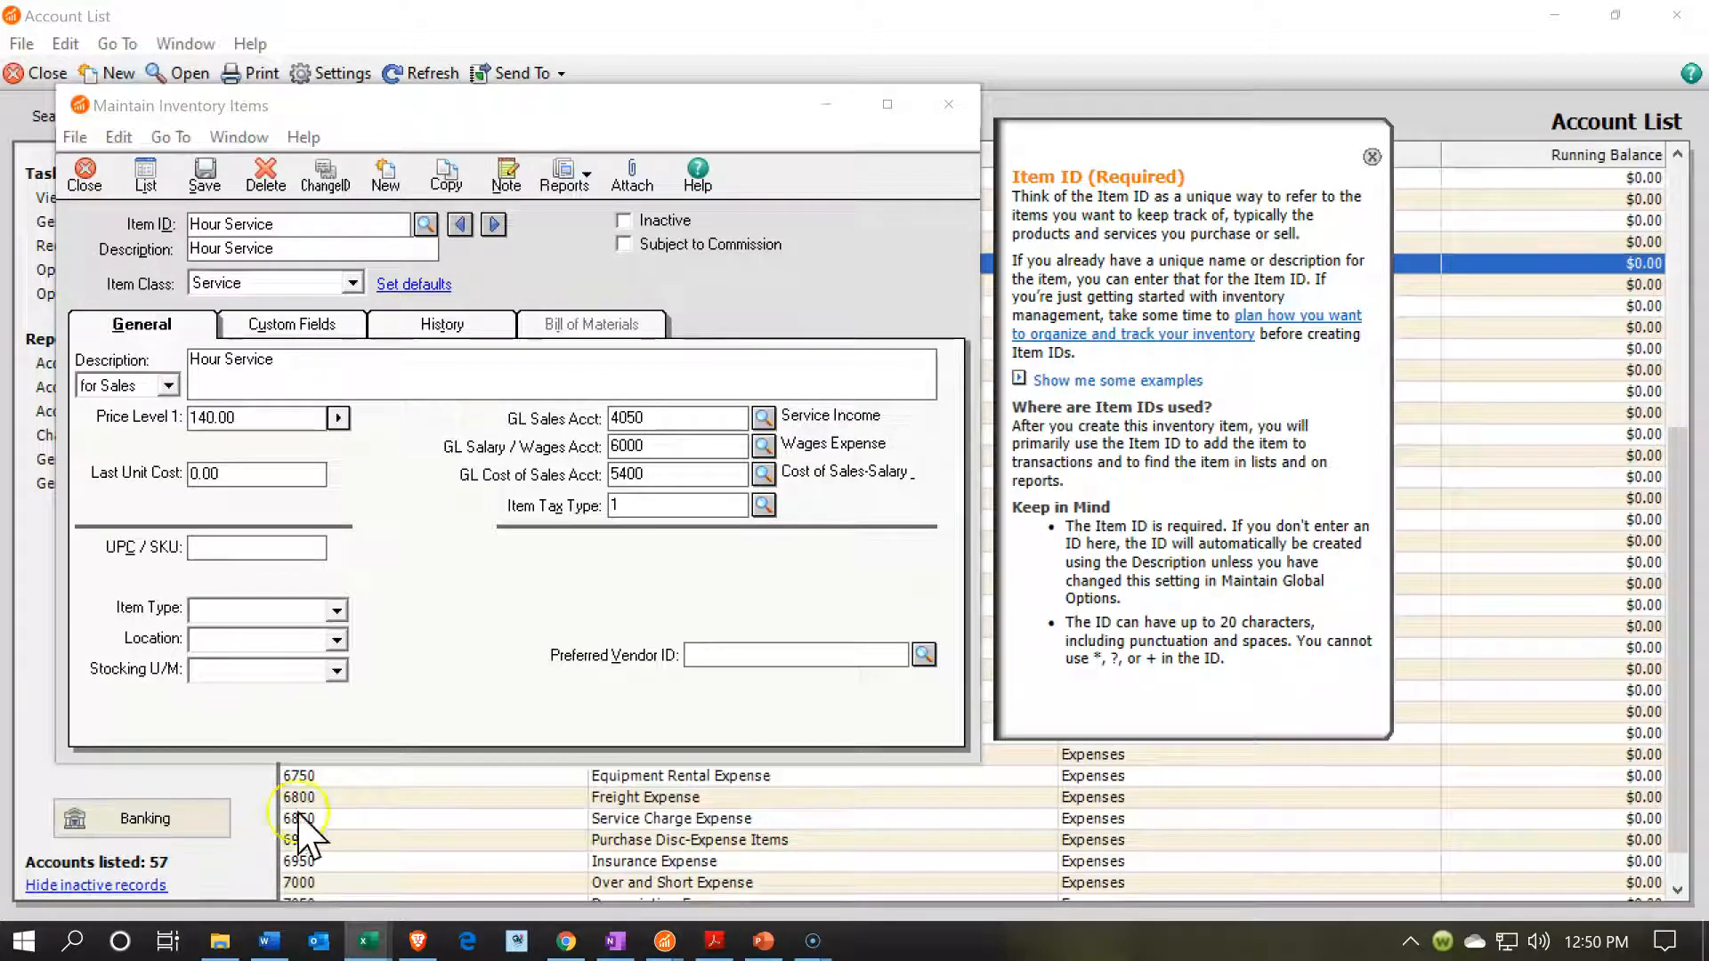
left_click(205, 182)
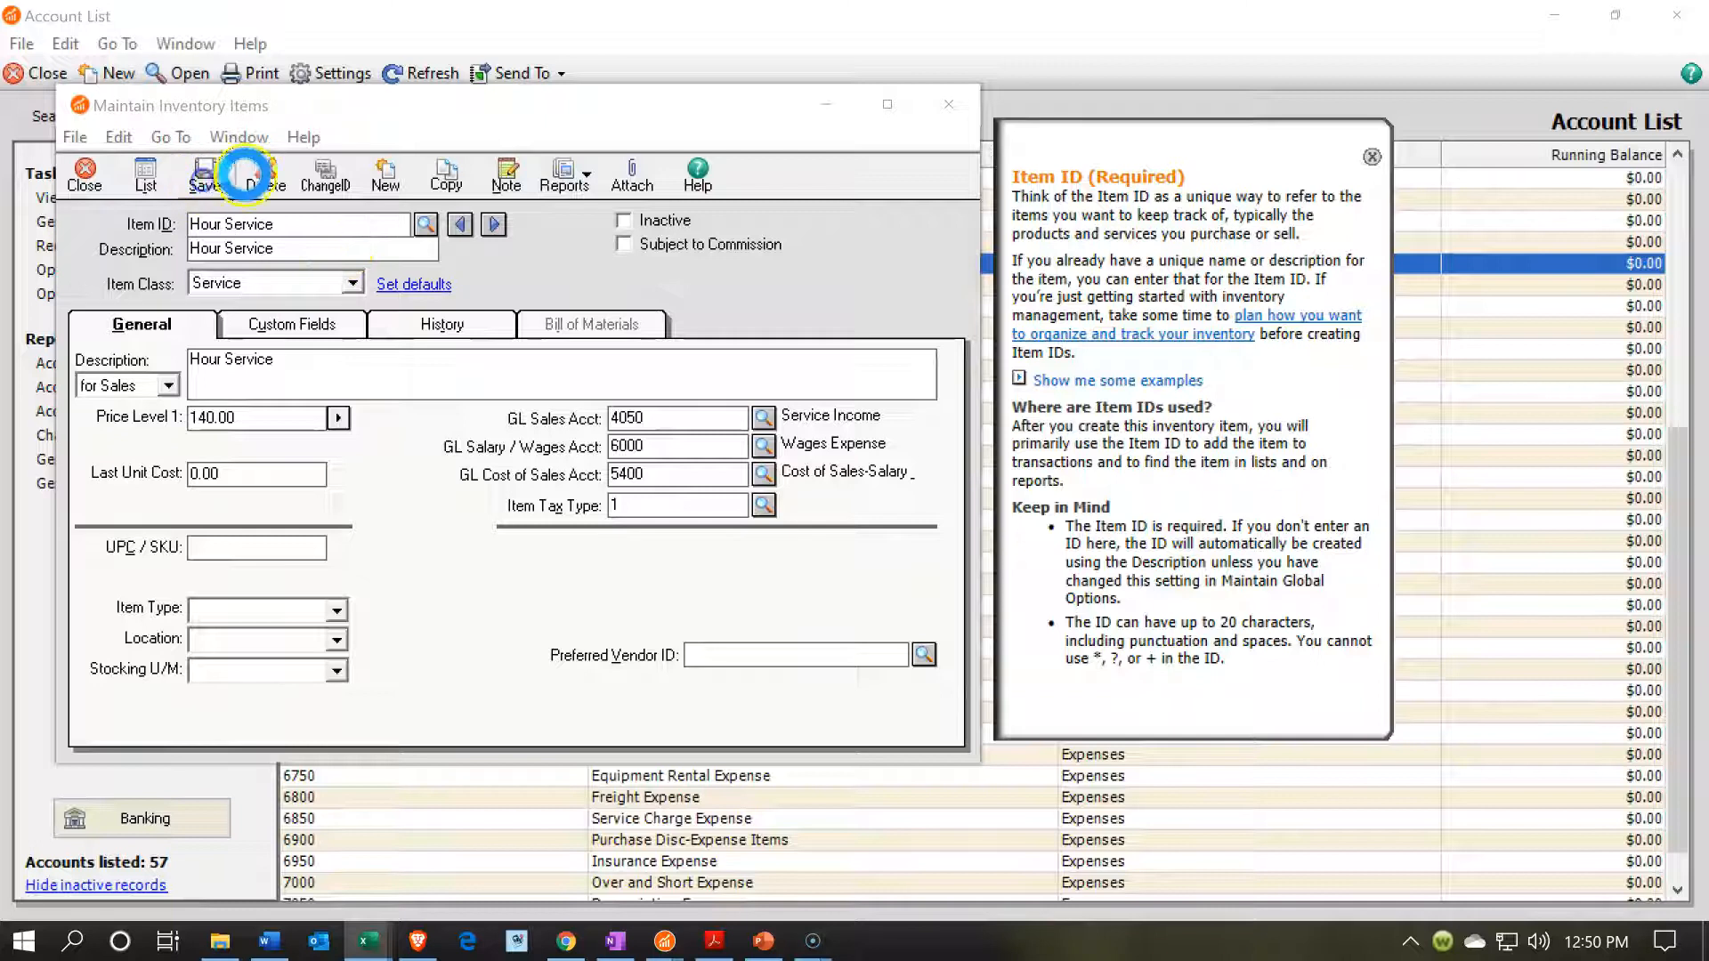
Create a new service item with Partial Serice as its item ID, short description and sales description.
left_click(382, 179)
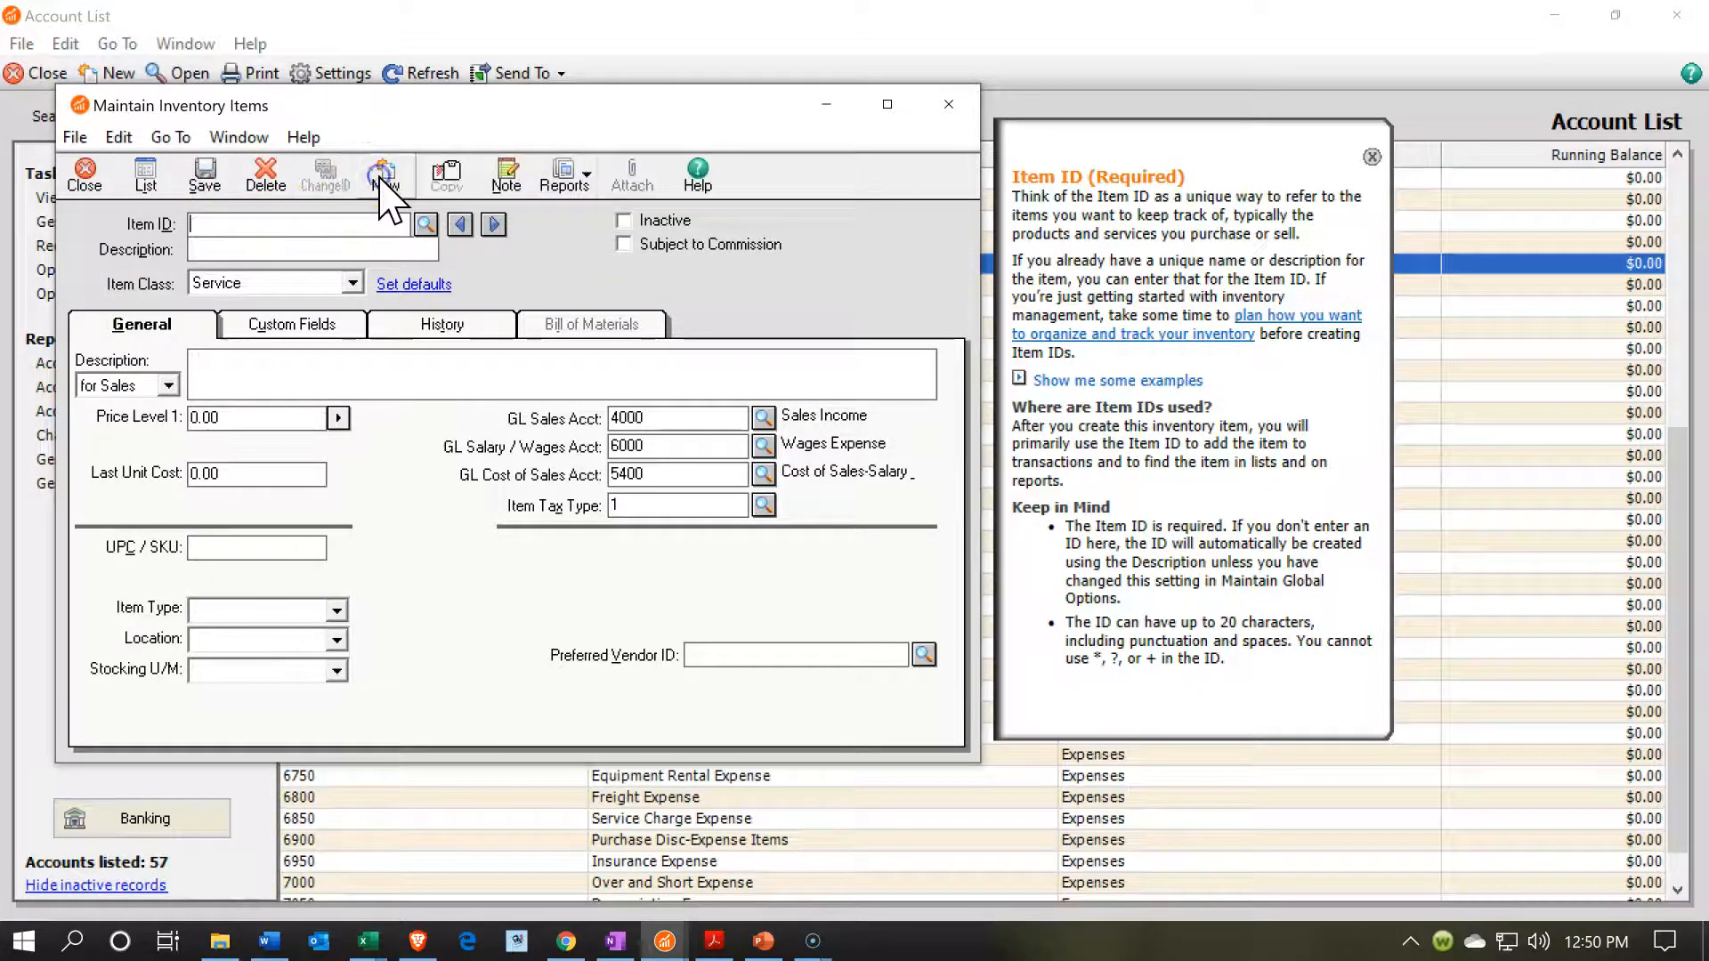
type("Partial Serice")
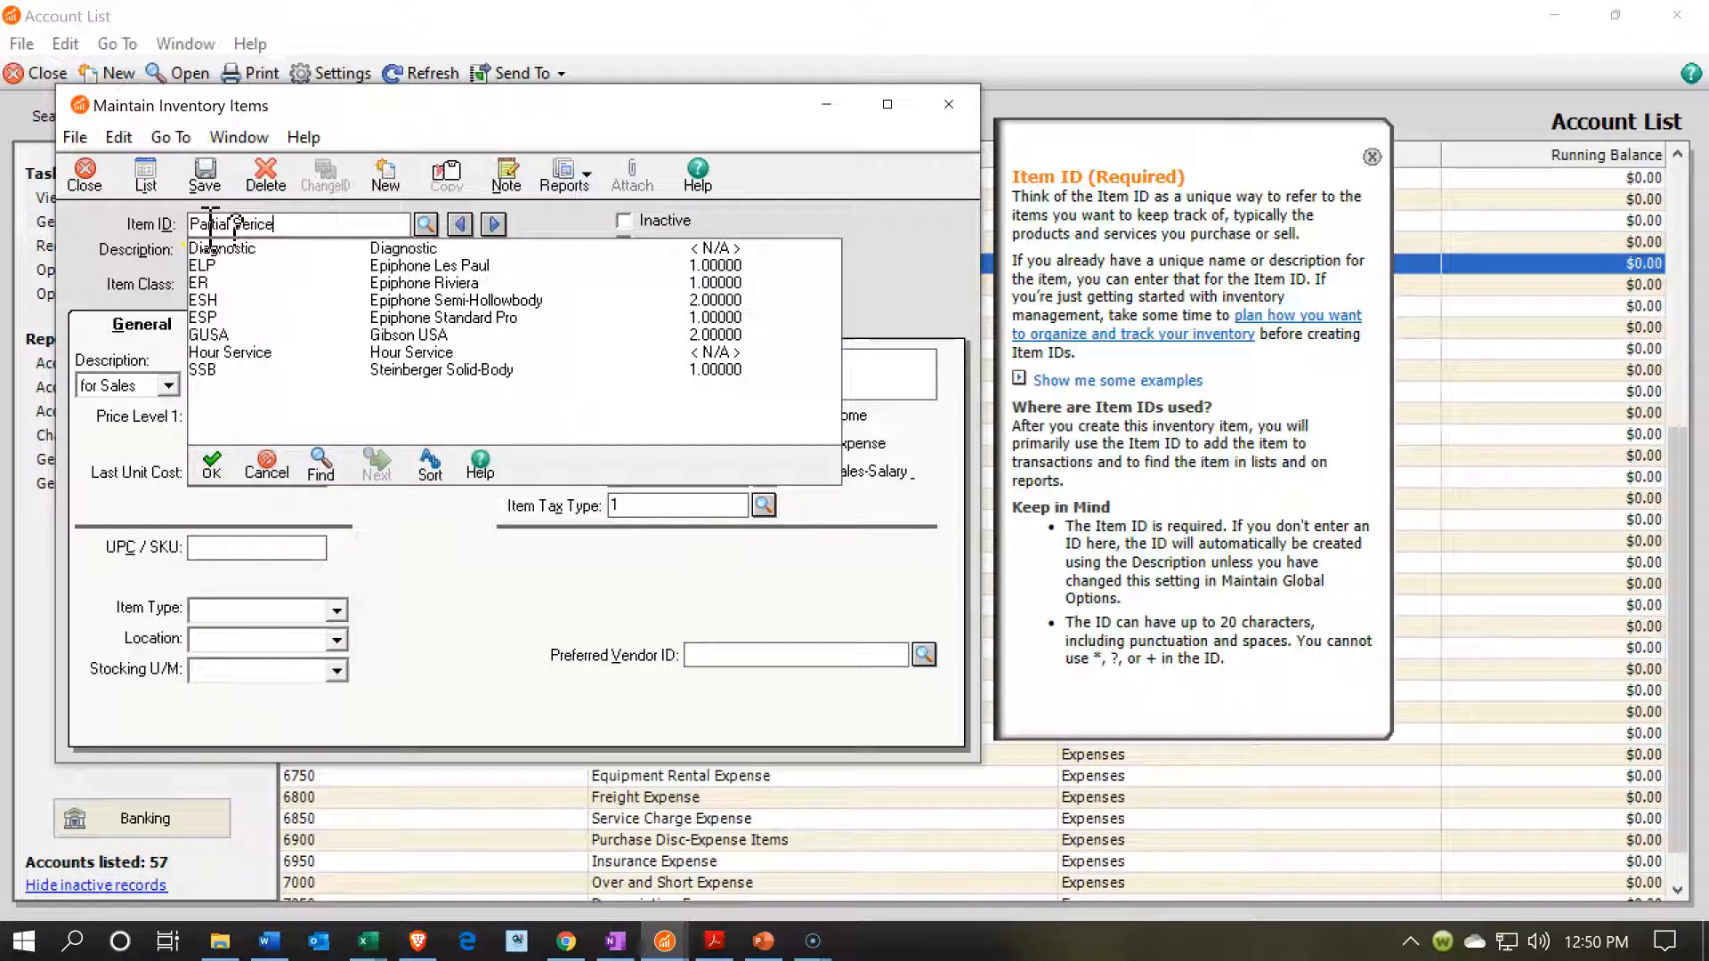
key("Tab")
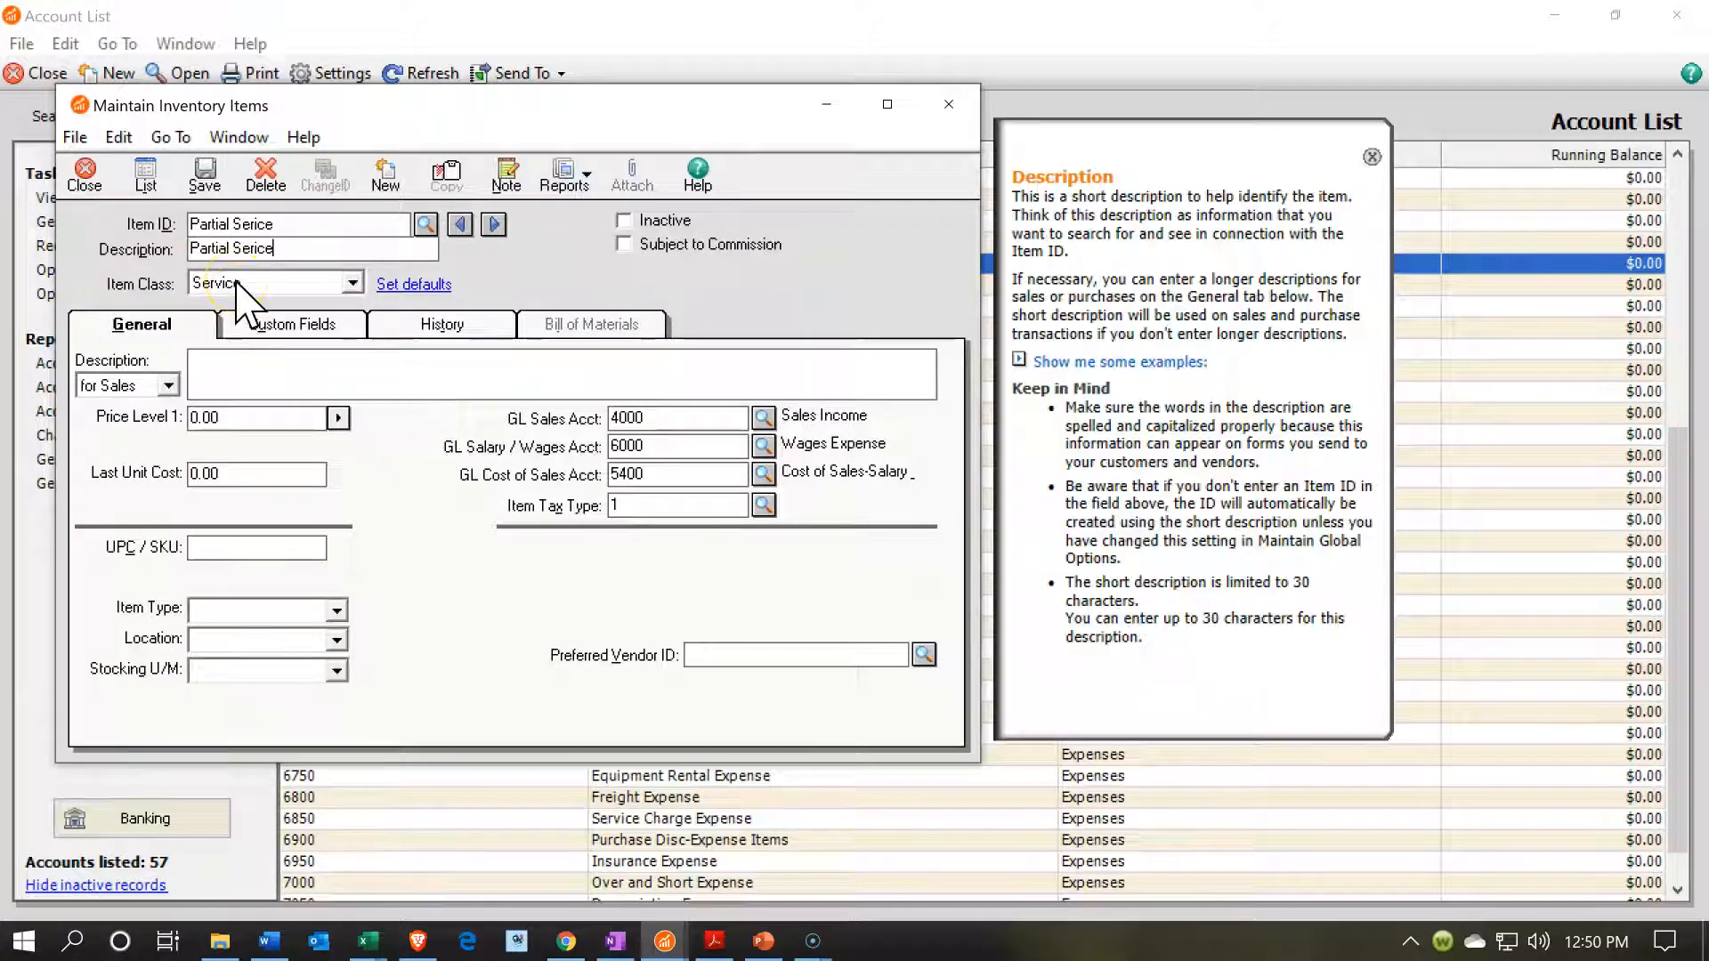
left_click(249, 367)
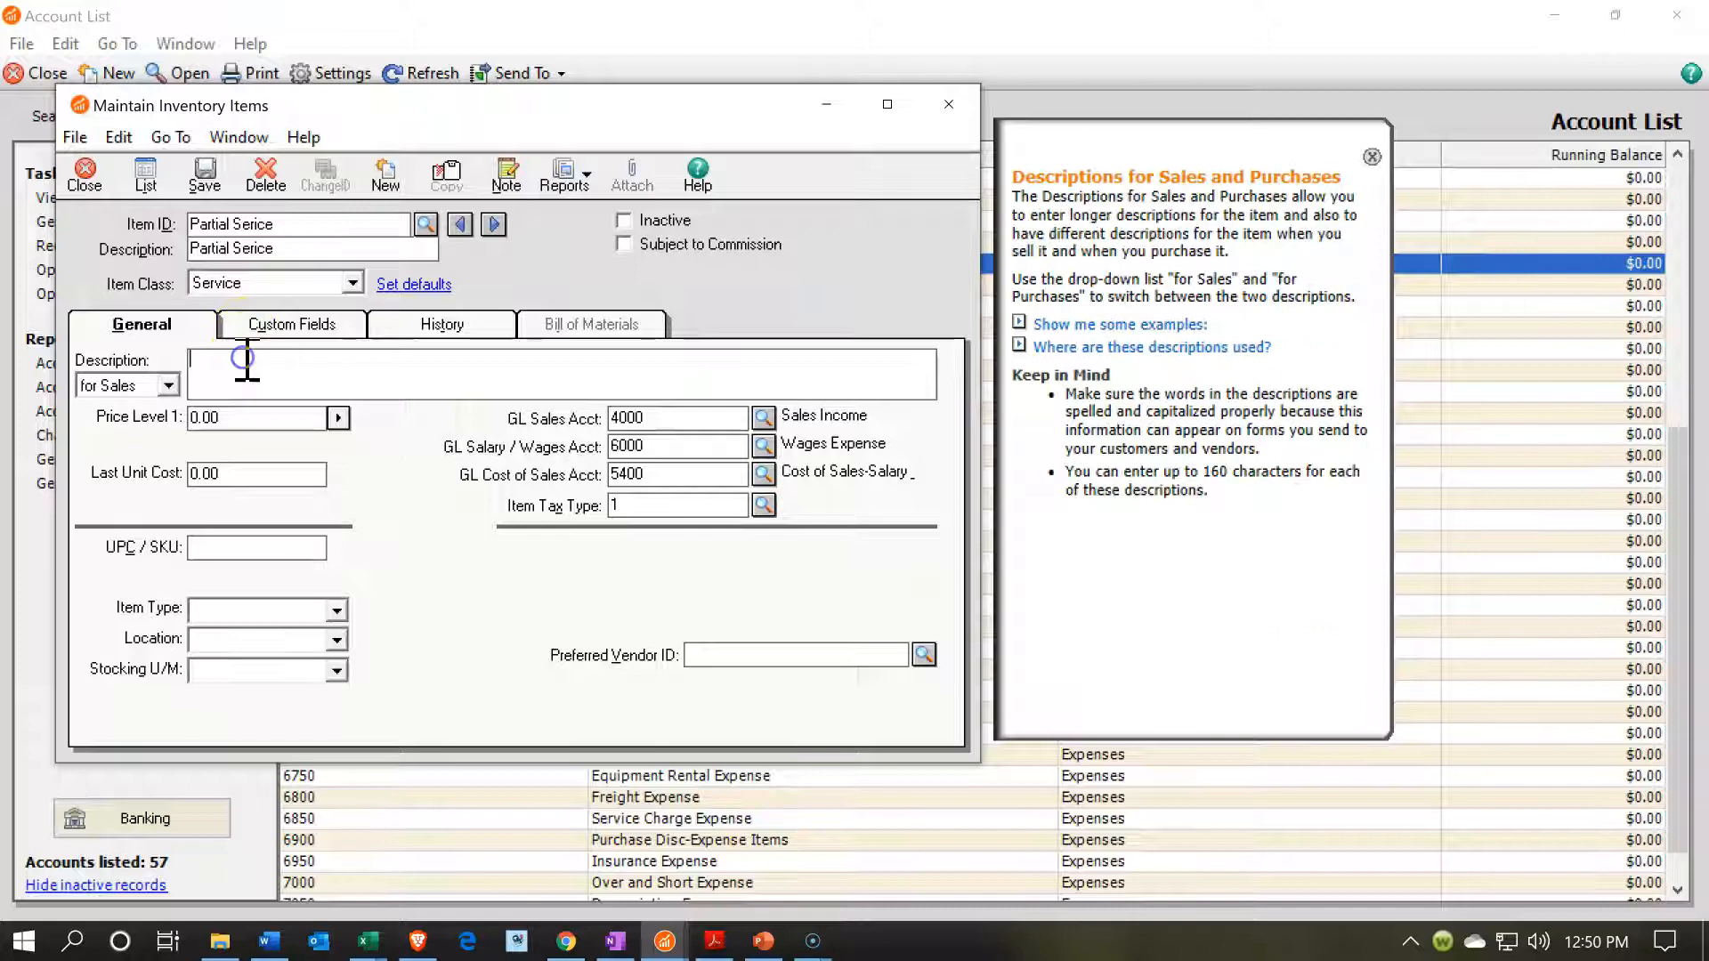
Set the Partial Serice item's Price Level 1 to 100.00 and GL Sales account to 4050 Service Income, and save the item.
left_click(250, 427)
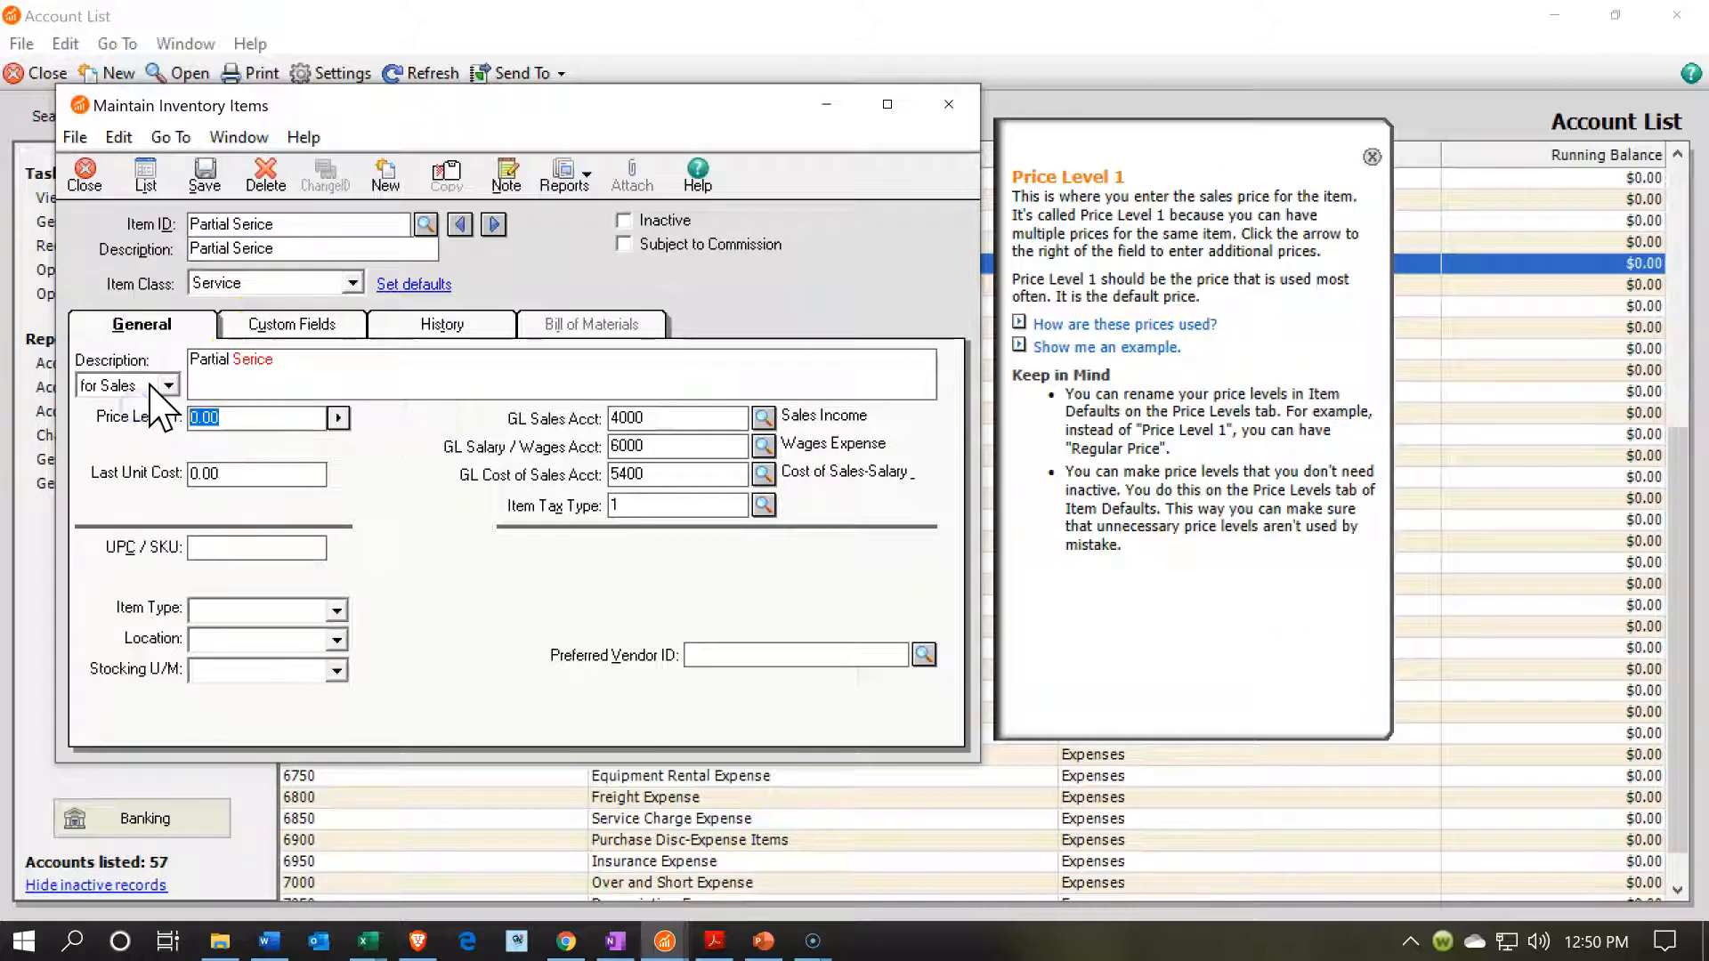
type("100")
key("Tab")
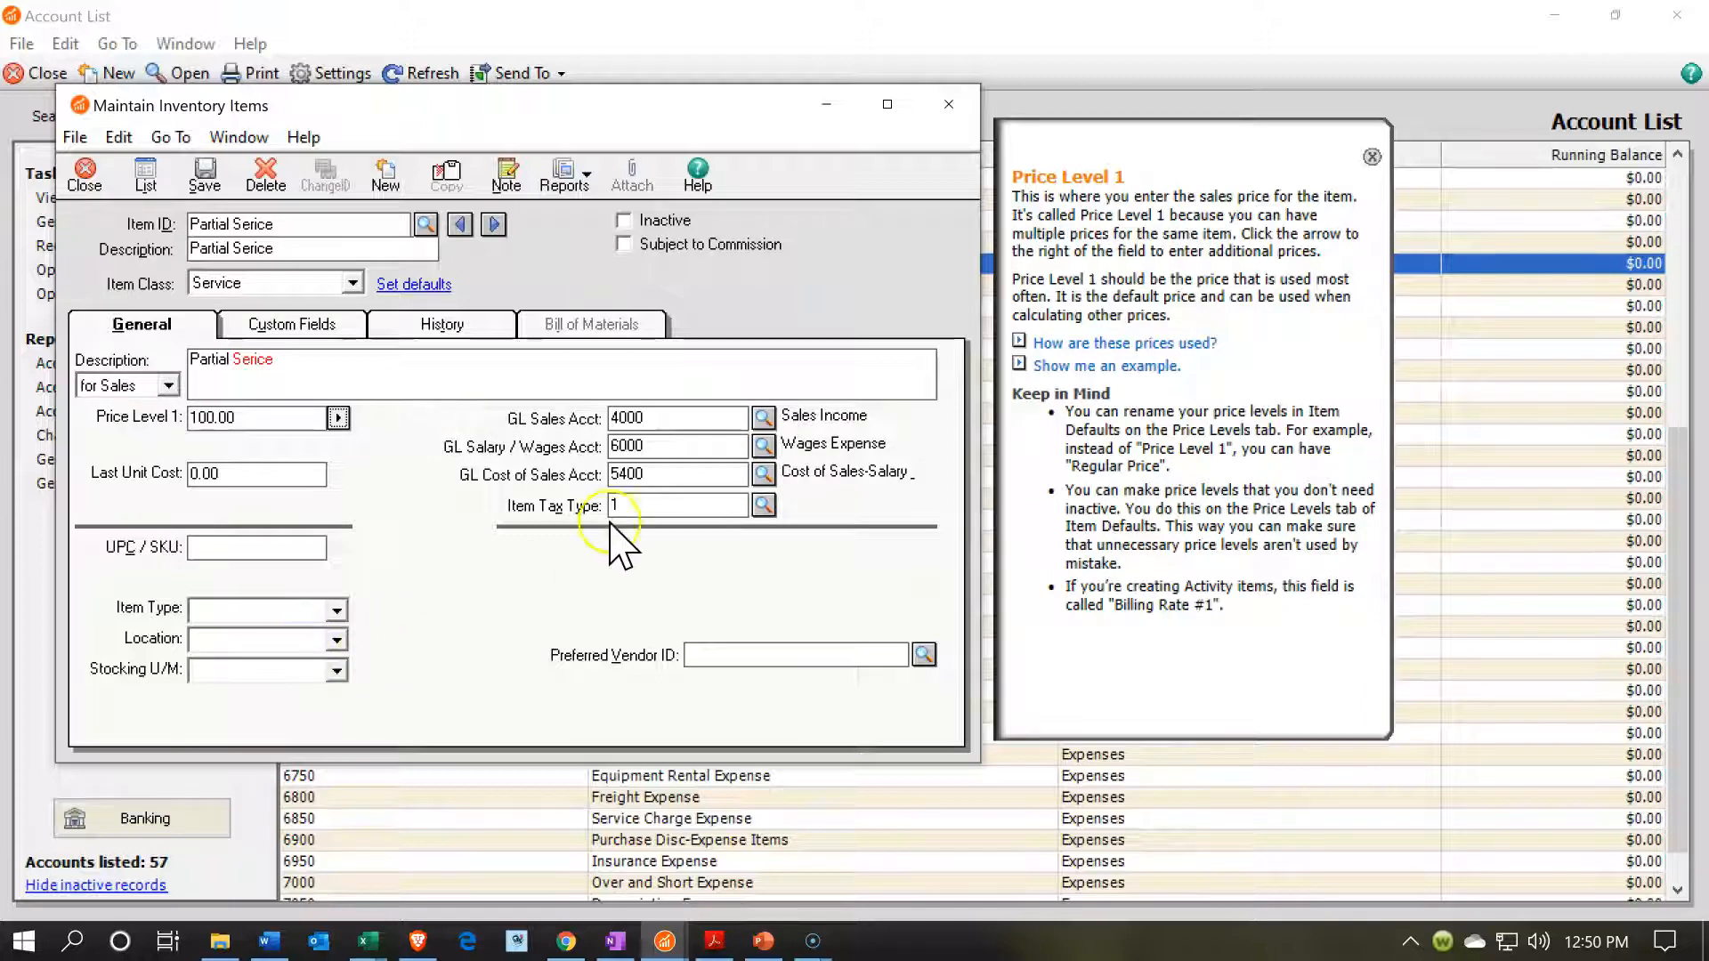
left_click(764, 417)
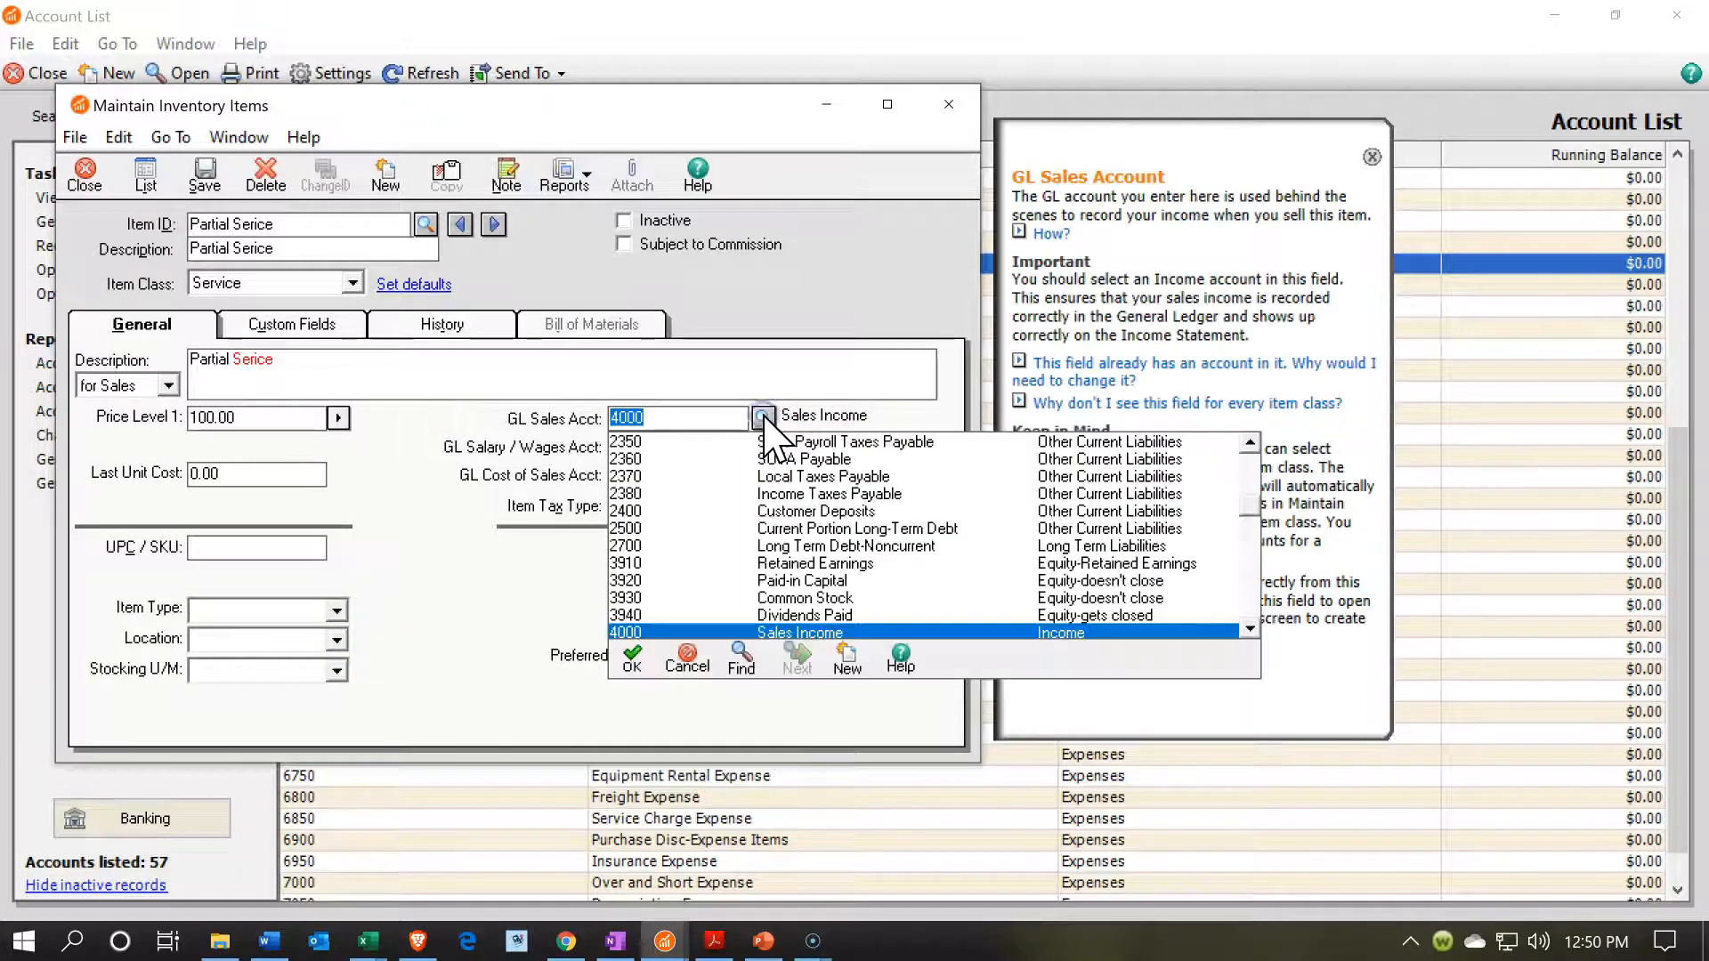
scroll(772, 569, "down", 1)
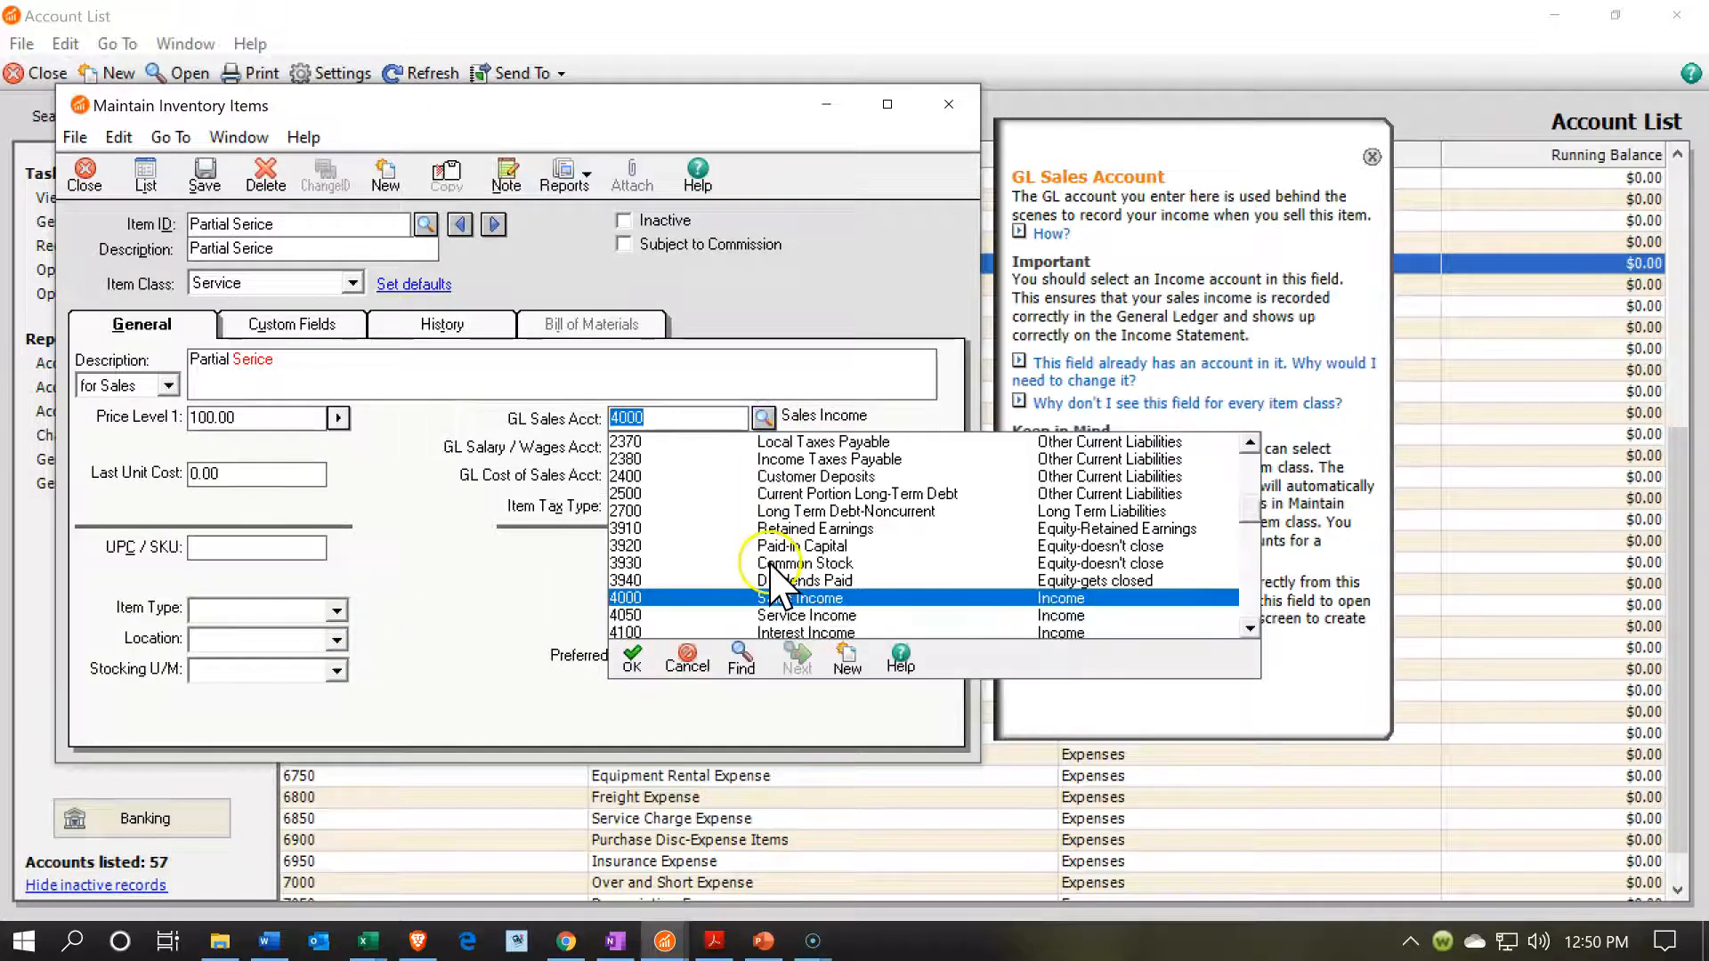
double_click(644, 614)
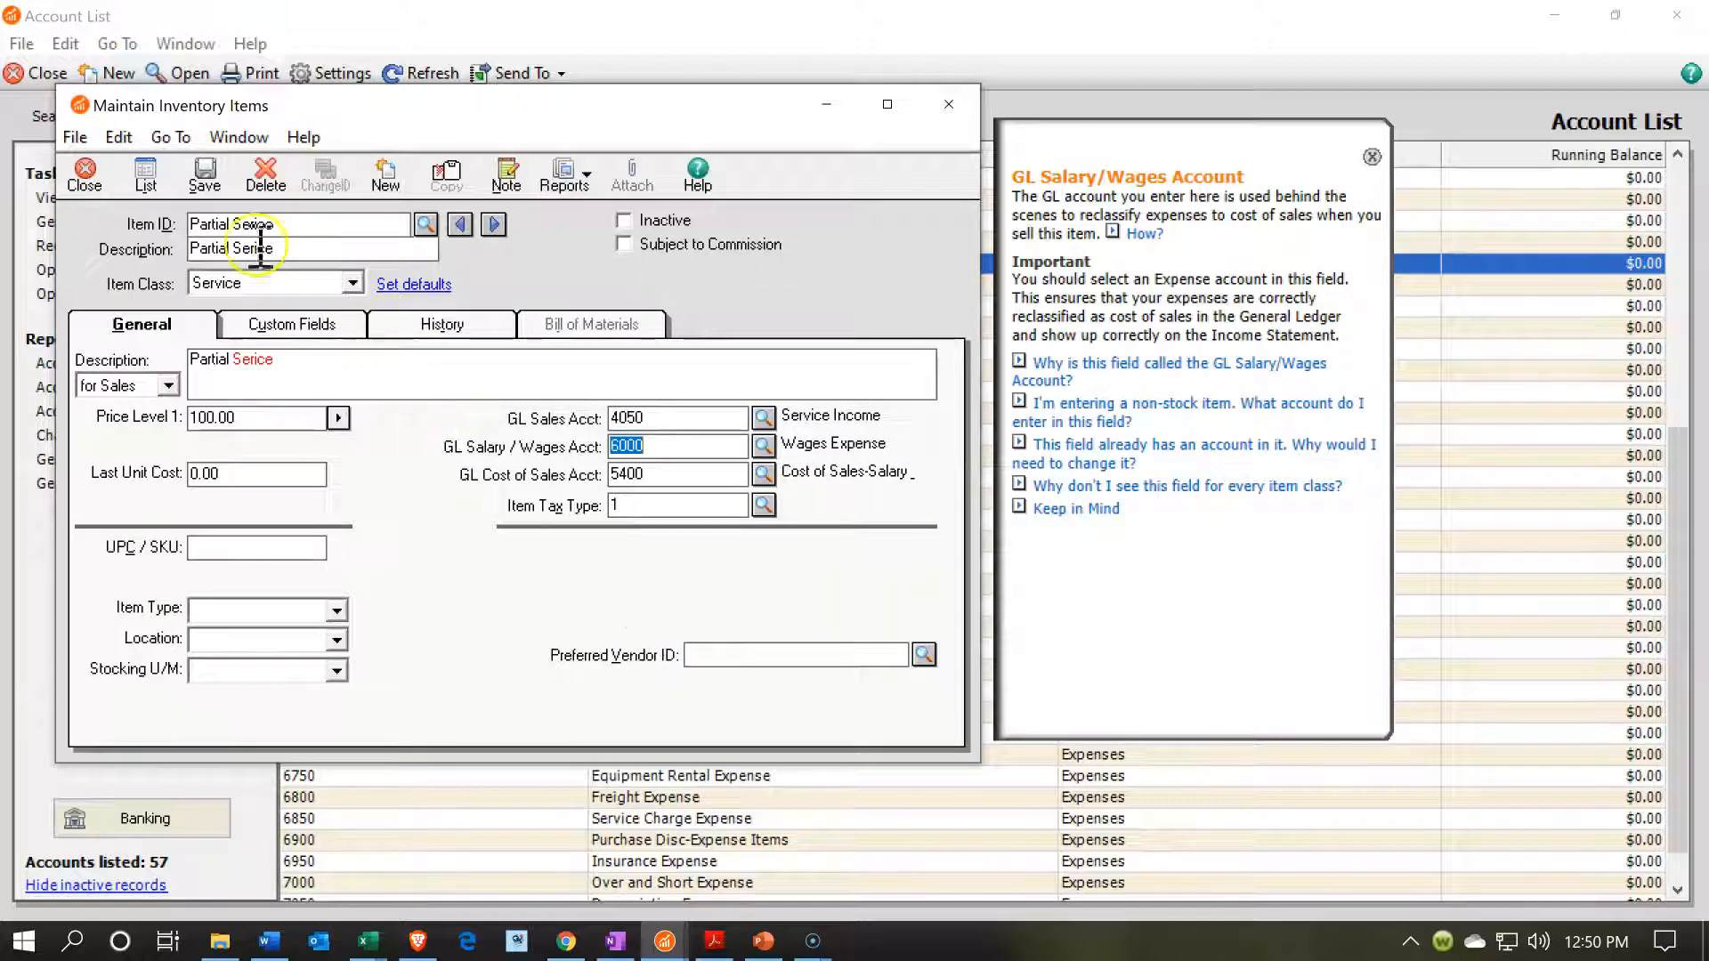
left_click(204, 175)
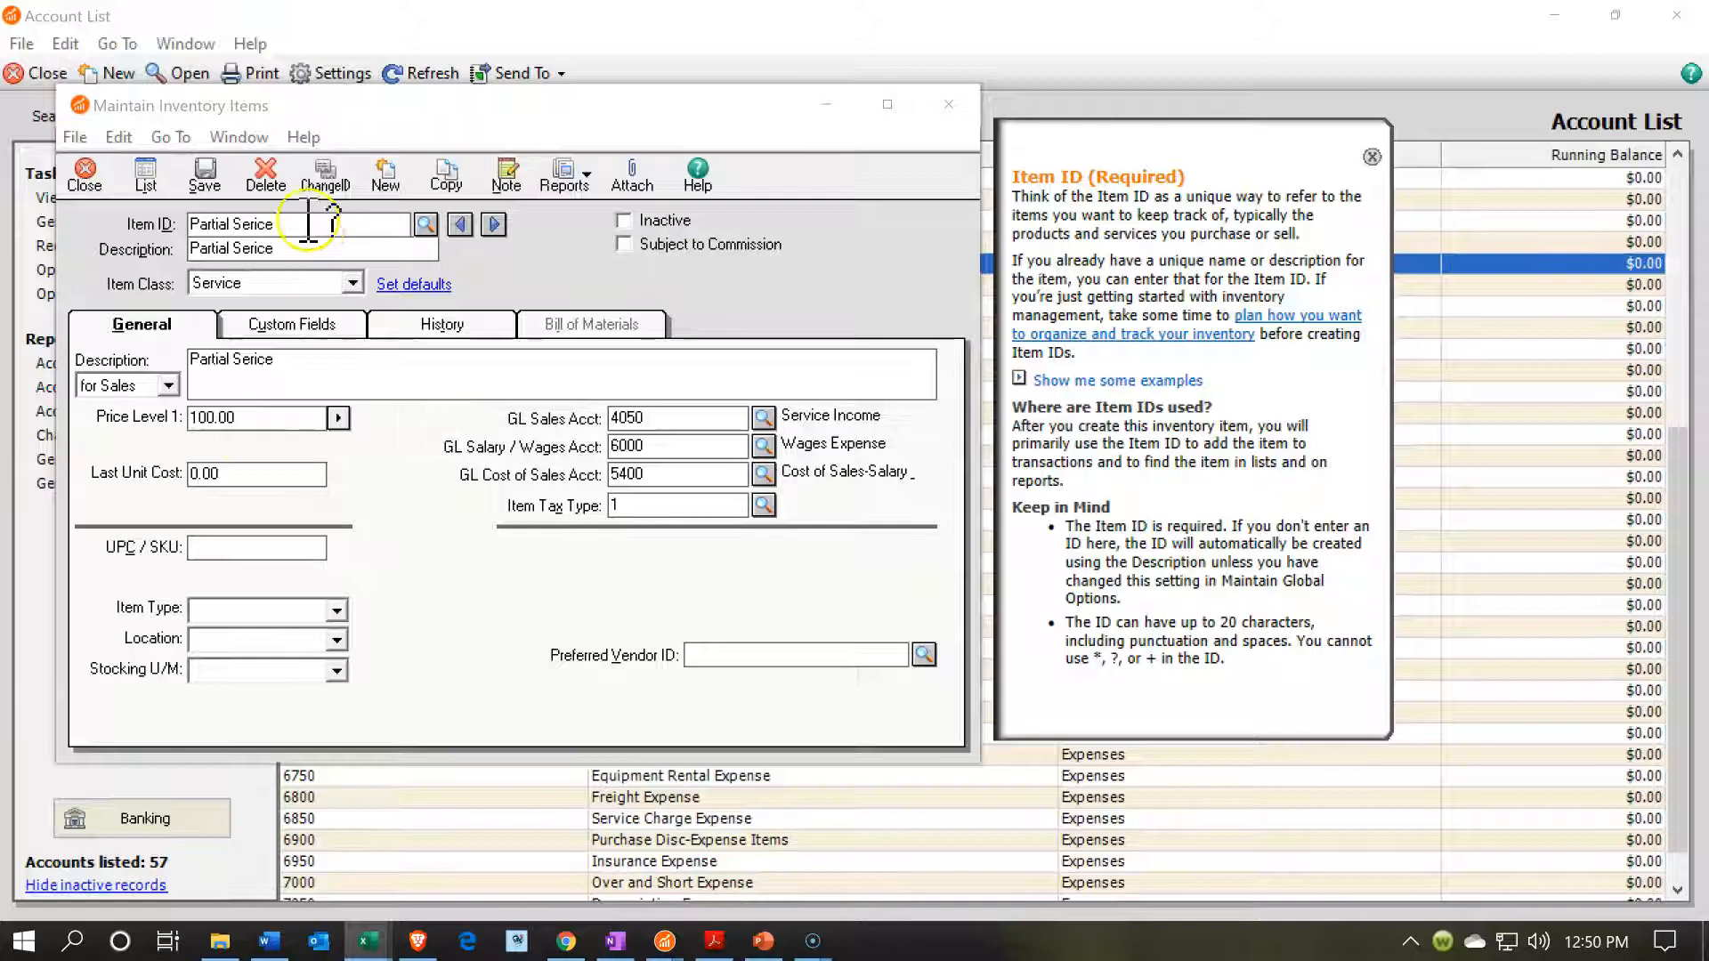
left_click(206, 176)
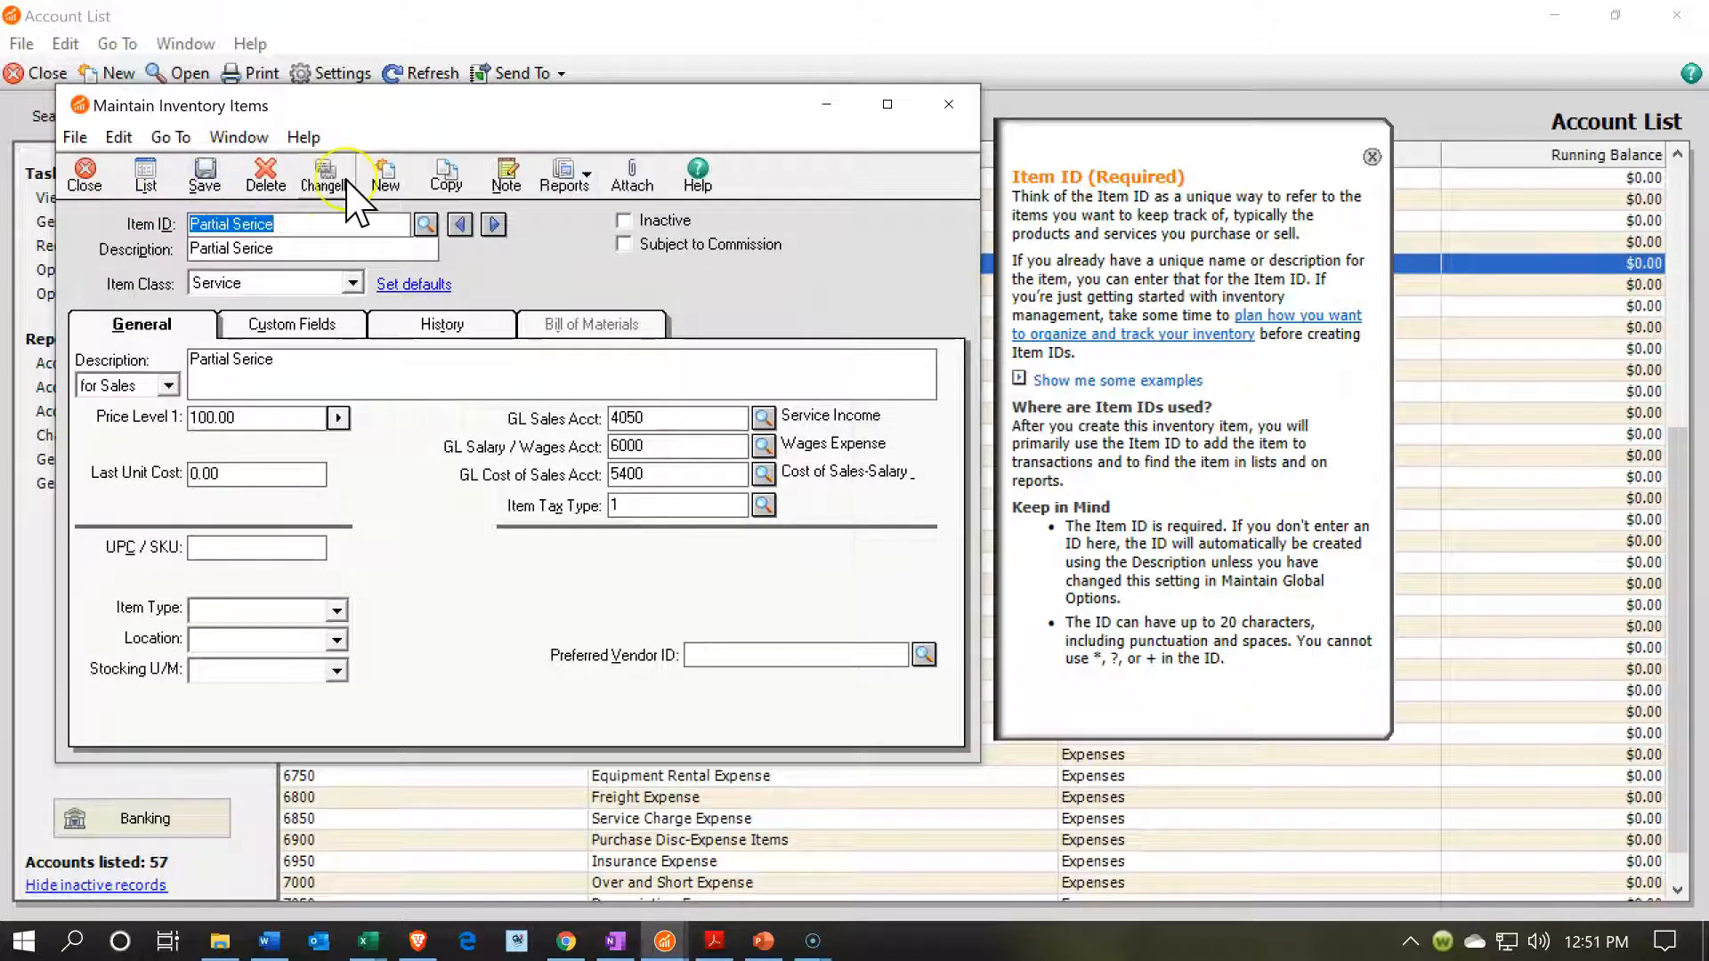
Create a new service item with Tune up as its item ID, short description and sales description.
left_click(375, 174)
type("Tune up")
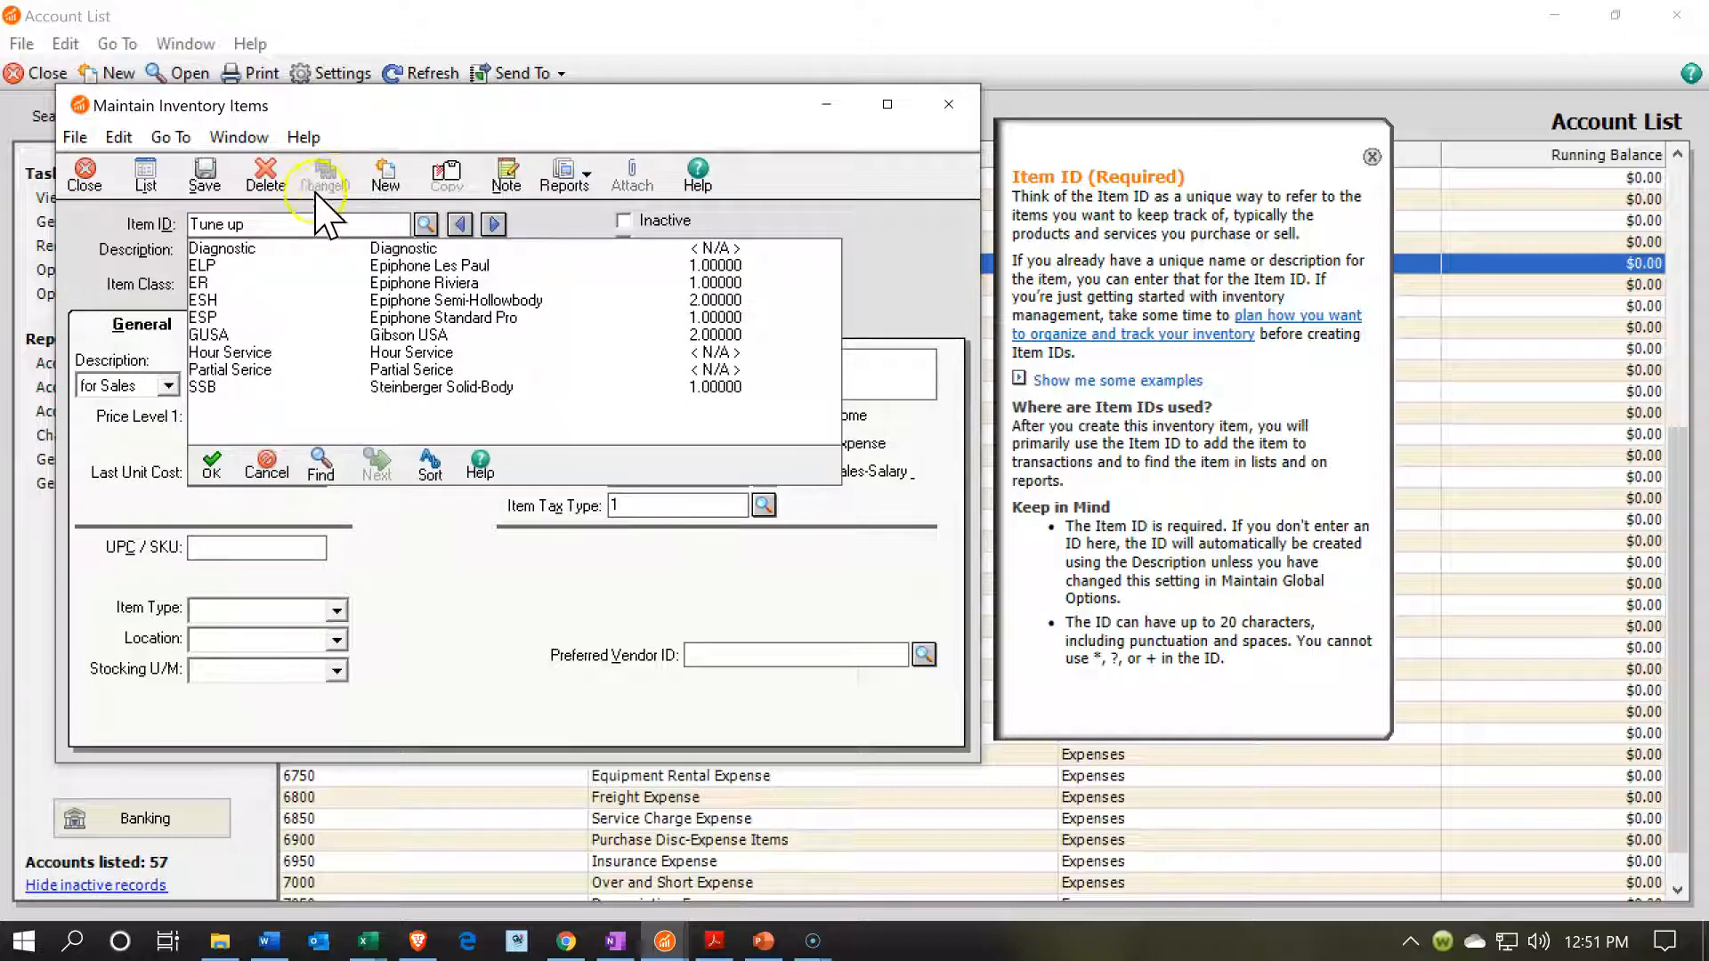
key("Tab")
type("Tune up")
left_click(303, 374)
type("Tune up")
Set the Tune up item's Price Level 1 to 200.00 and GL Sales account to 4050 Service Income, and save the item.
left_click_drag(223, 417, 131, 391)
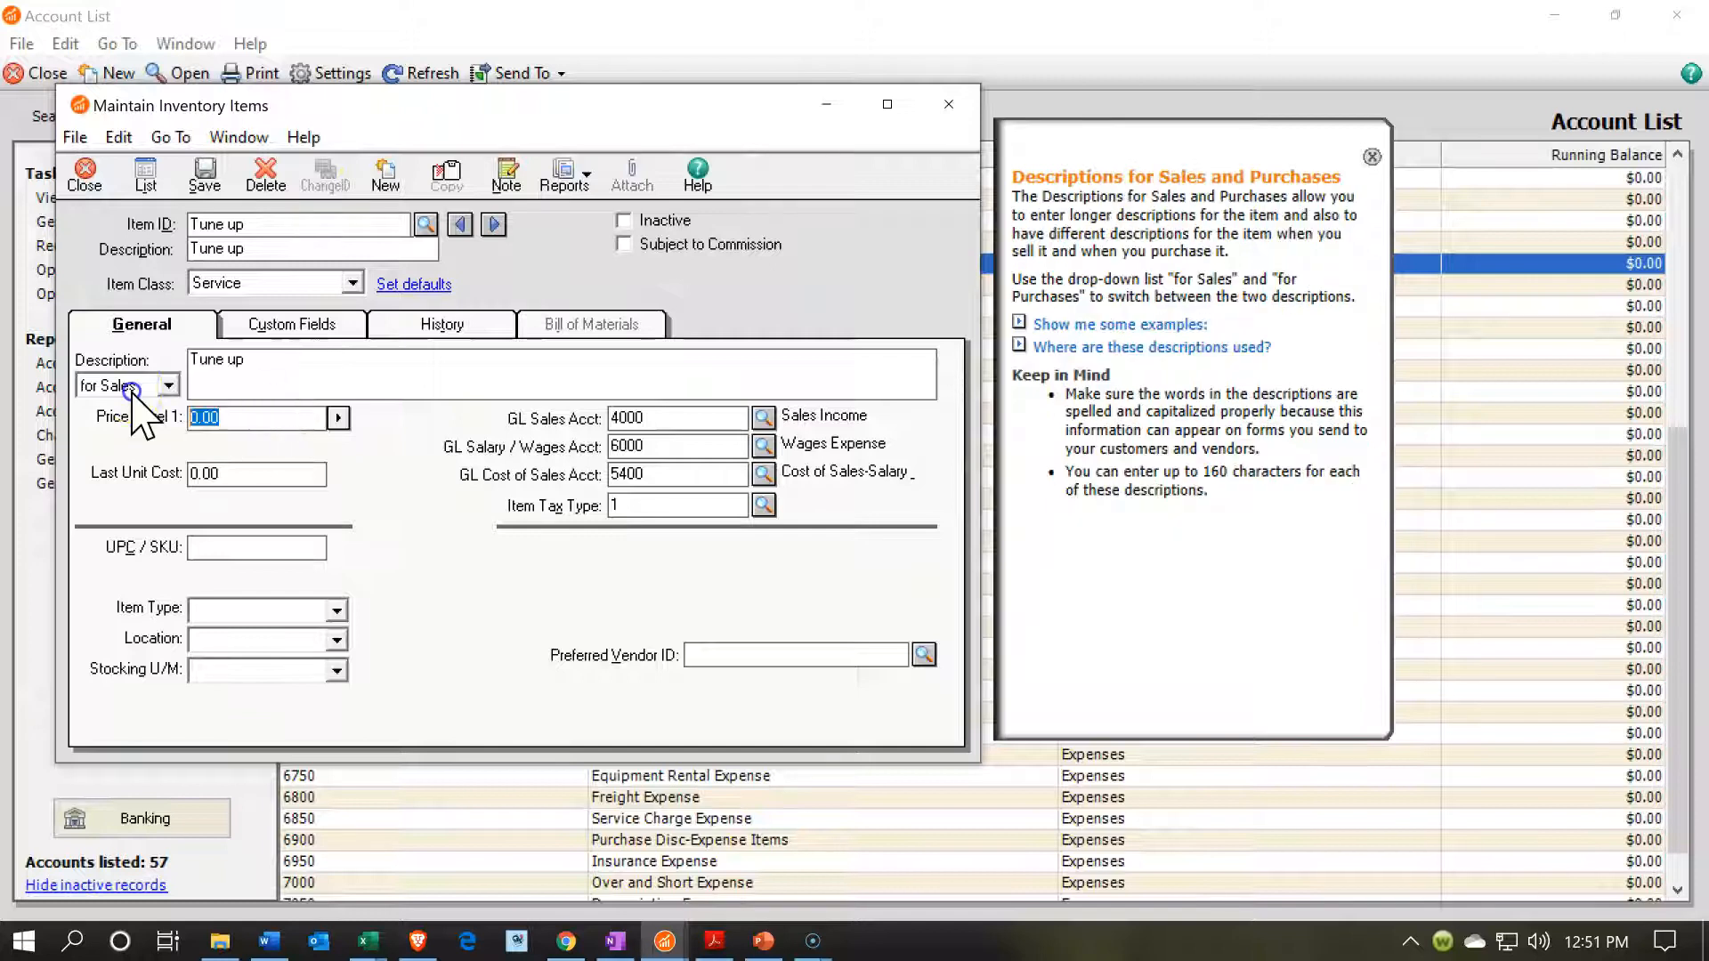
type("200")
key("Tab")
left_click(771, 412)
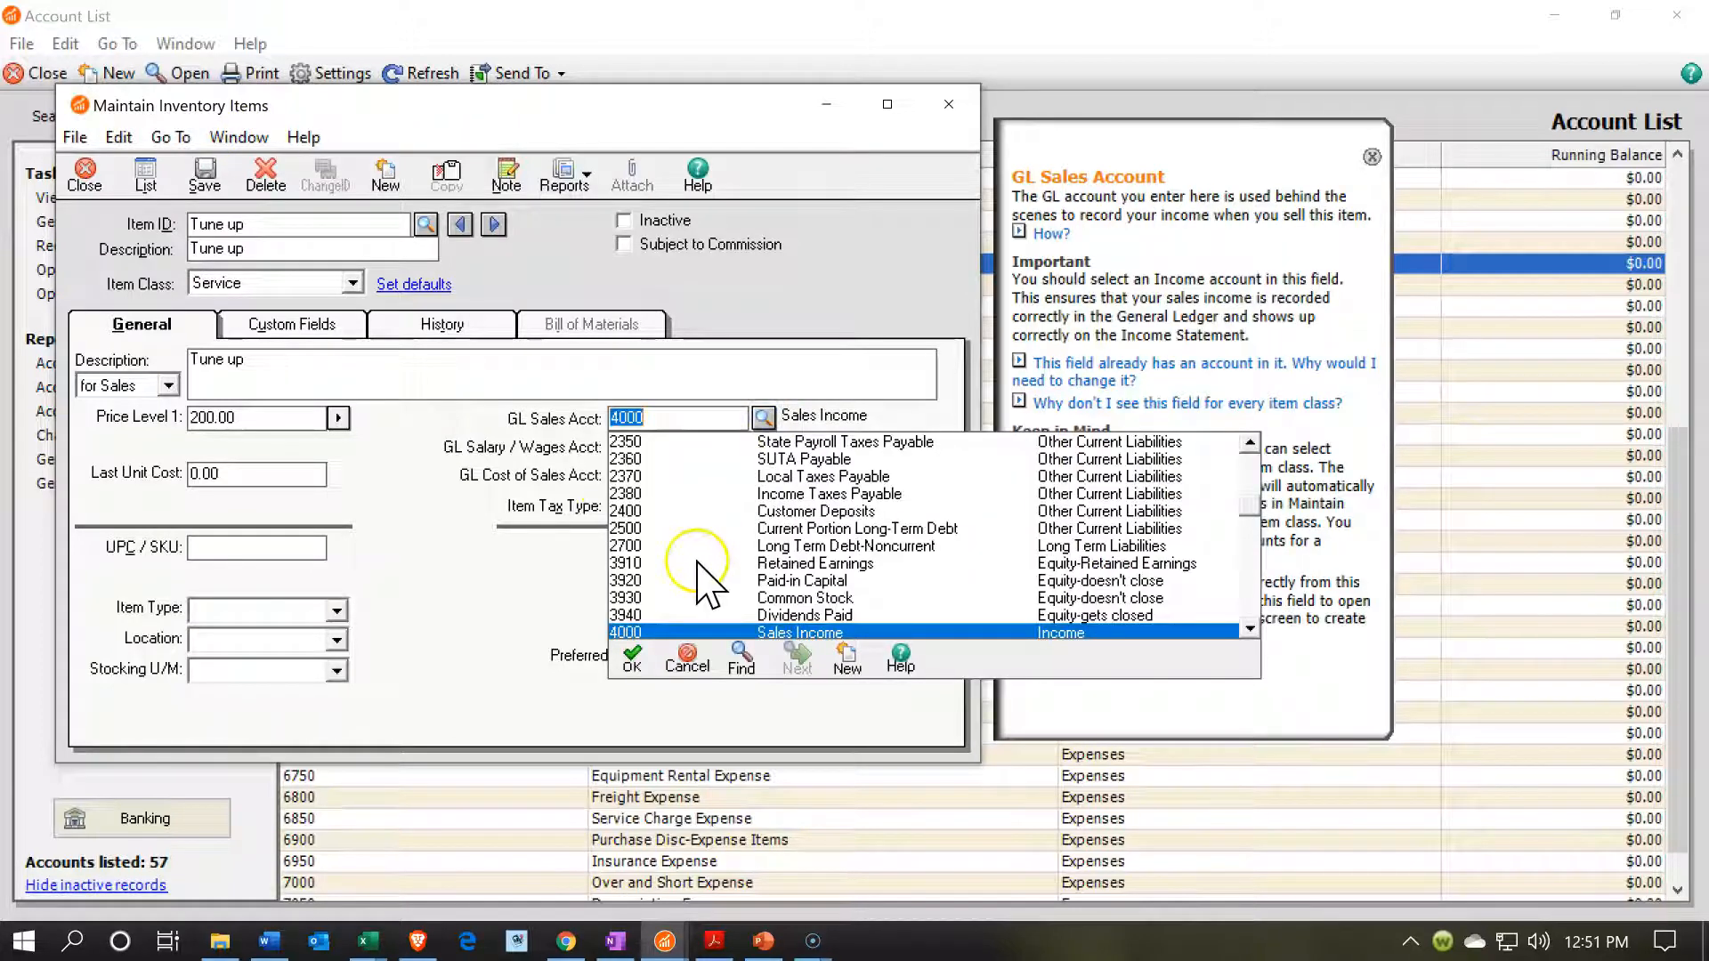
scroll(708, 583, "down", 1)
double_click(634, 616)
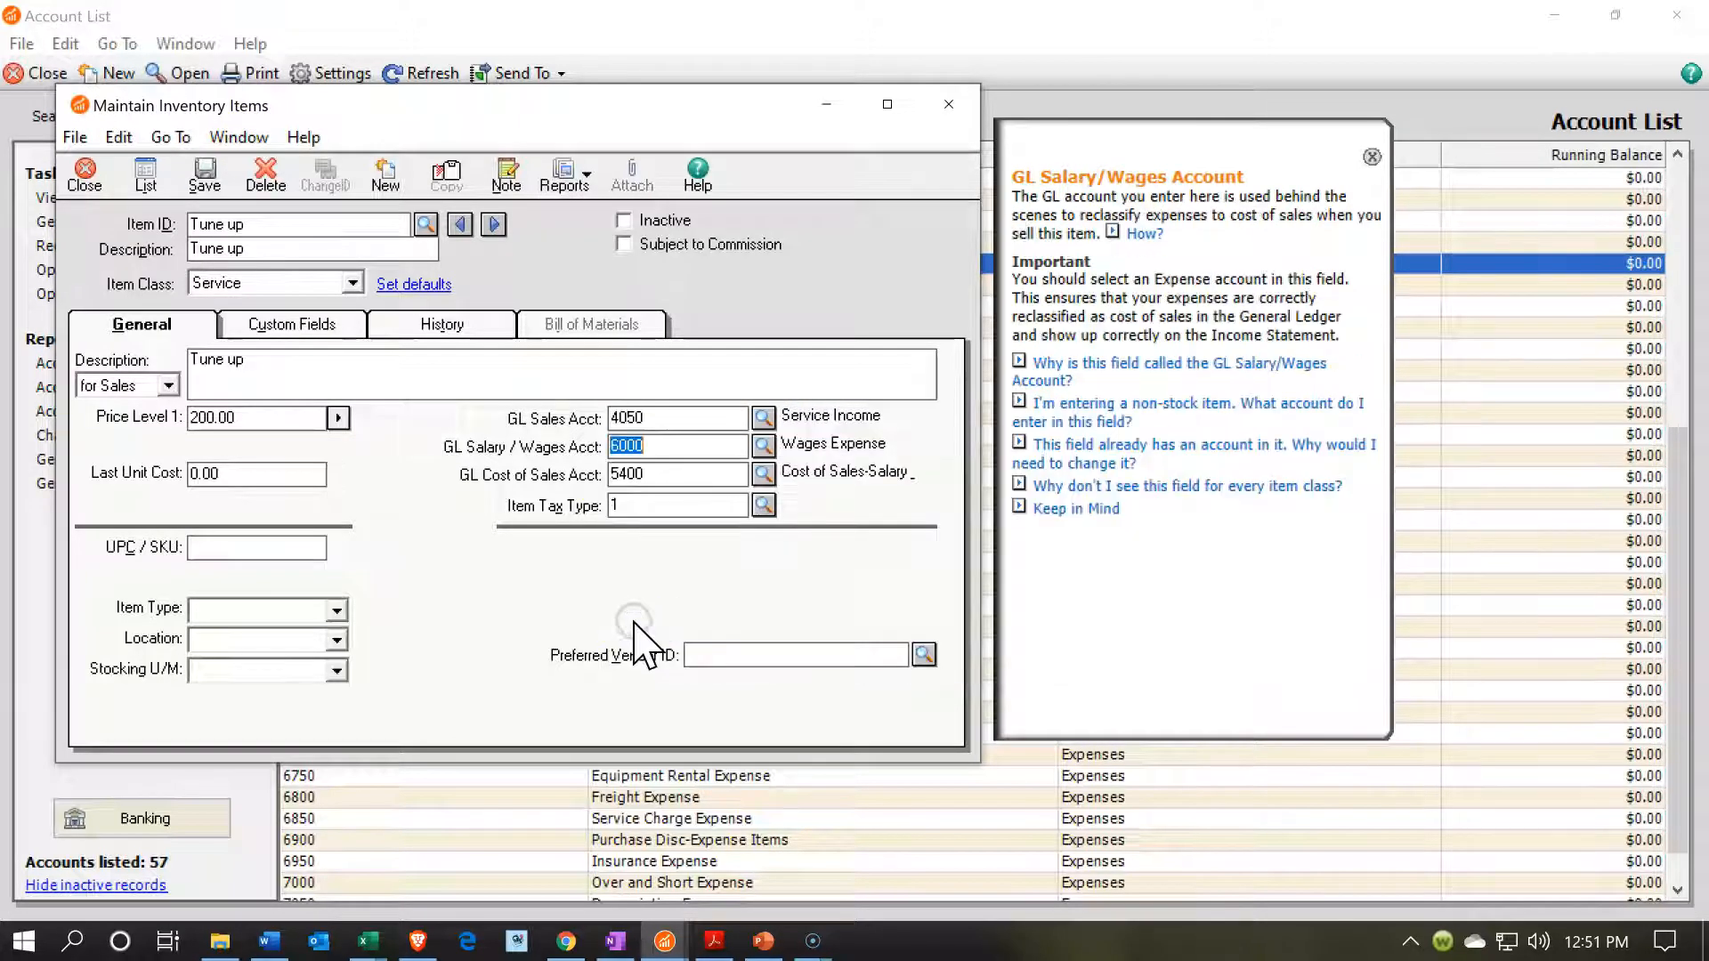
left_click(204, 183)
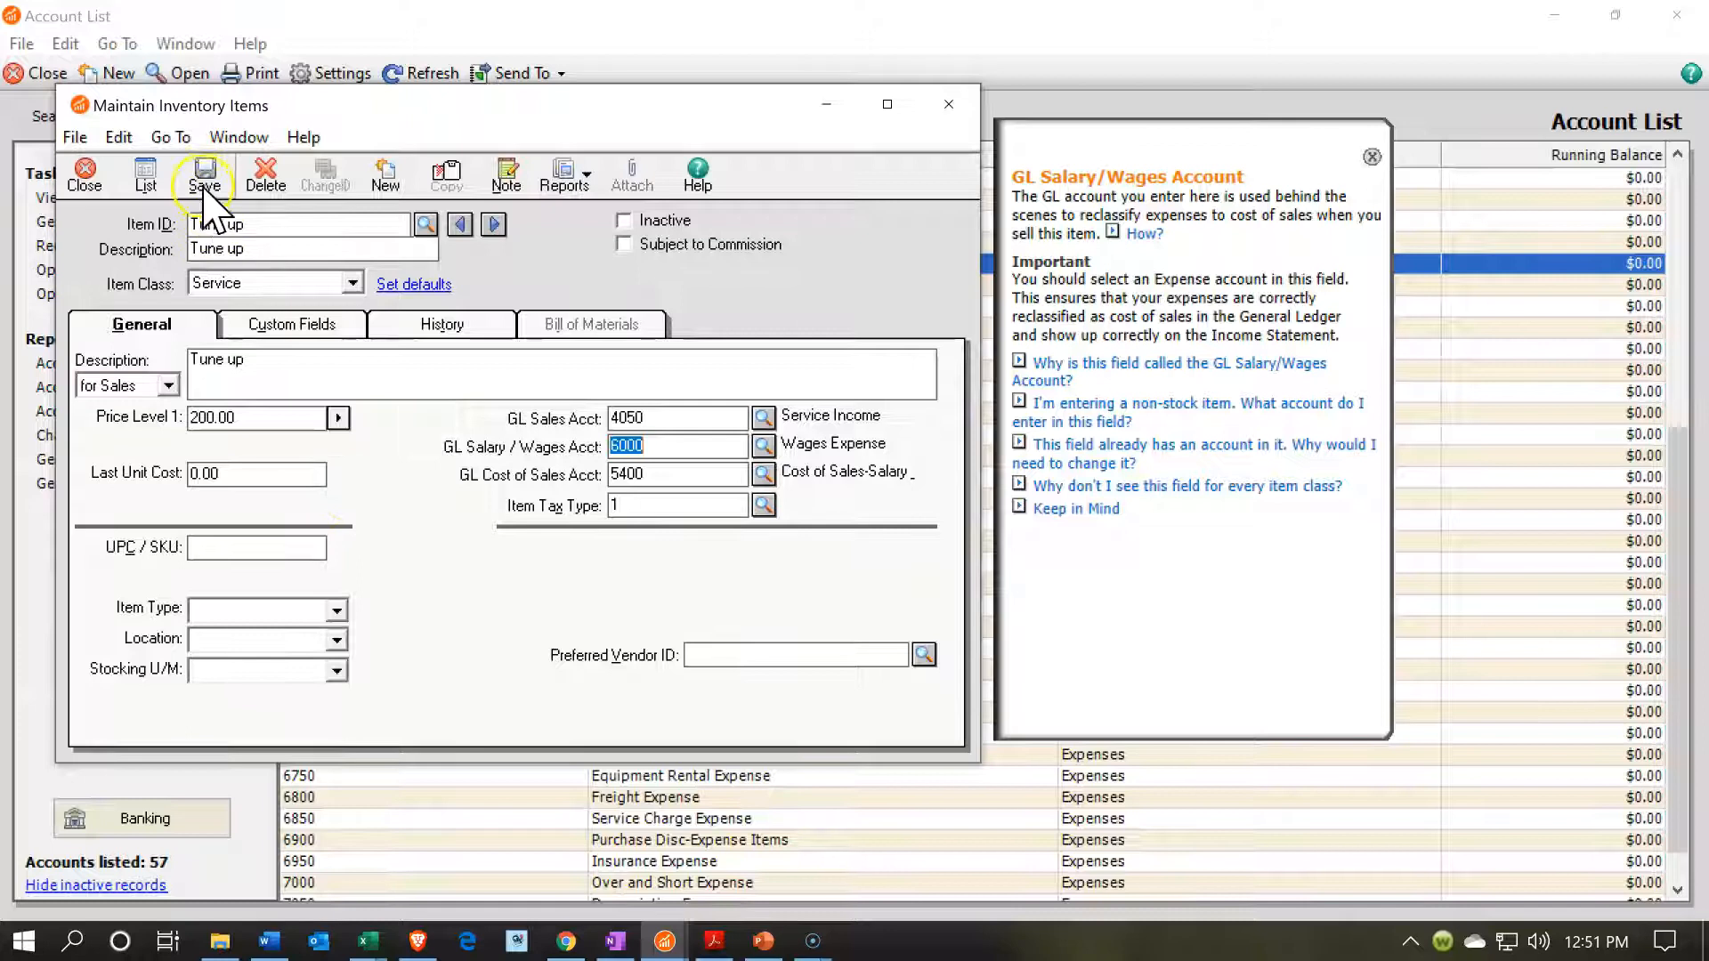